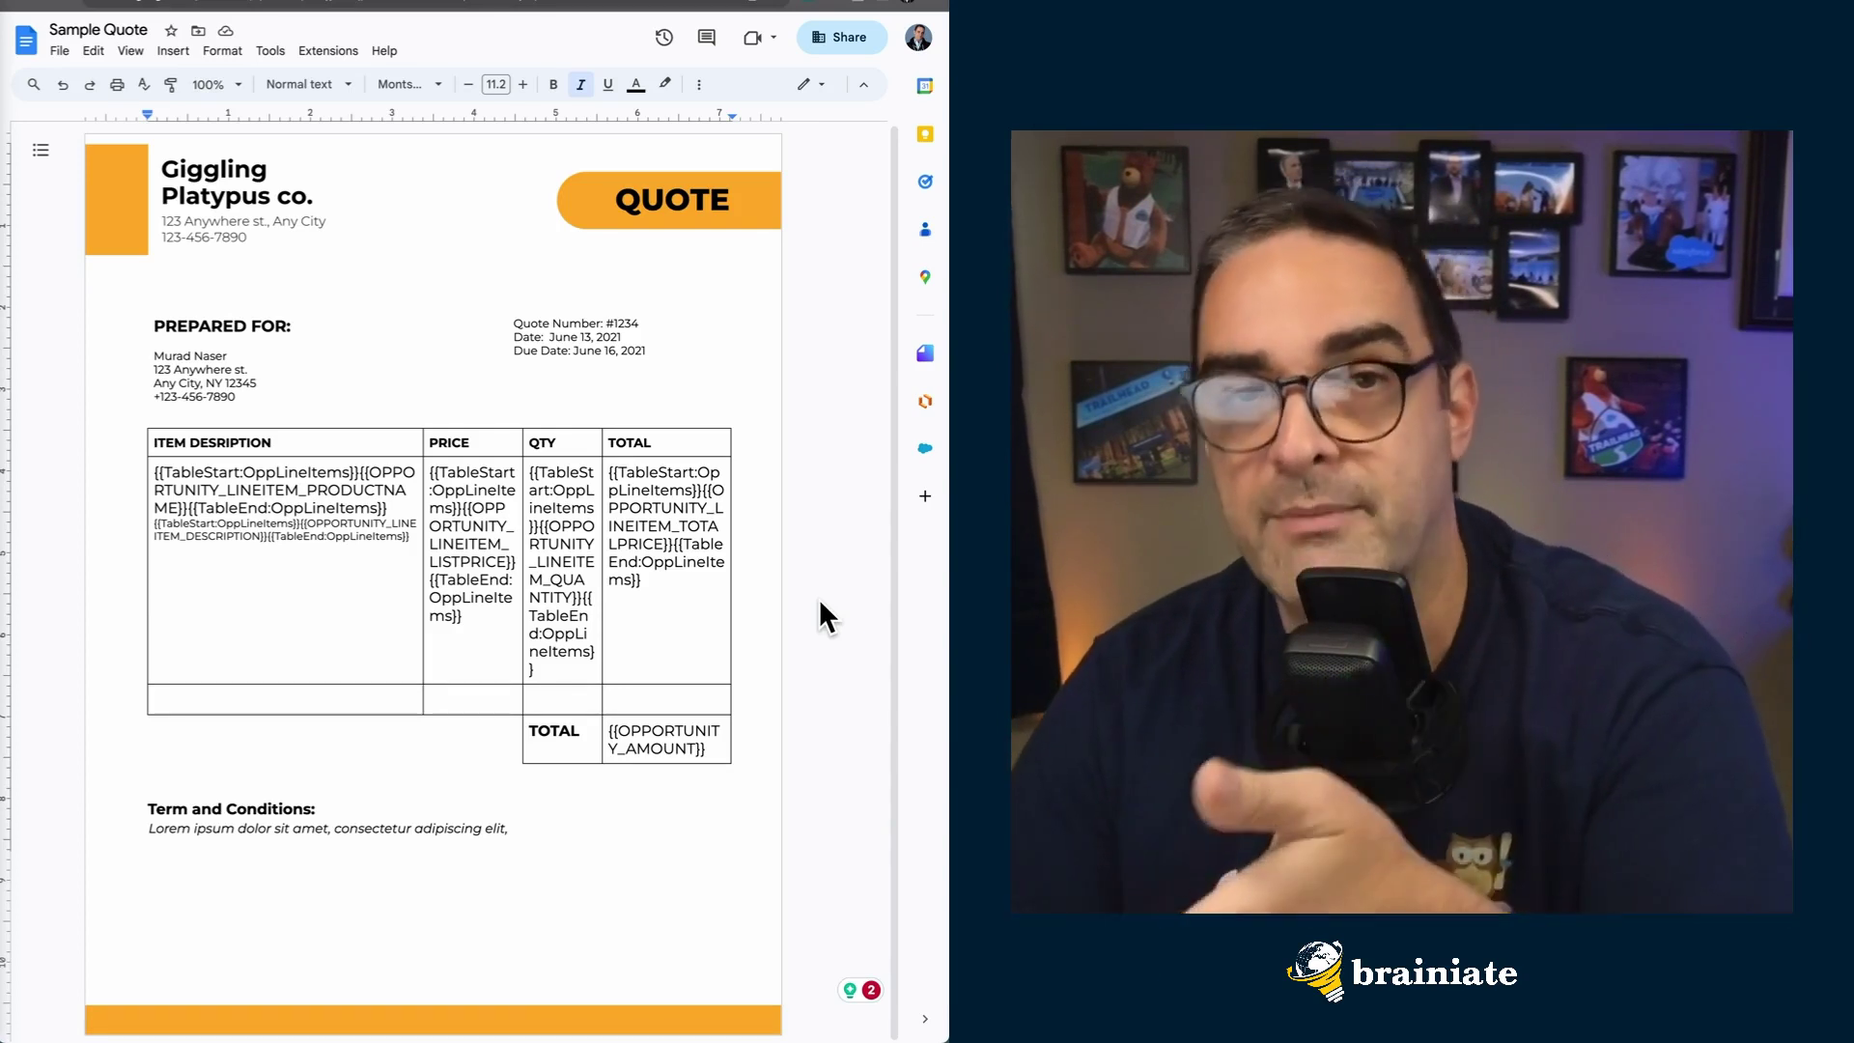
Step: Look over the quote's download format options, then dismiss them without downloading
click(58, 50)
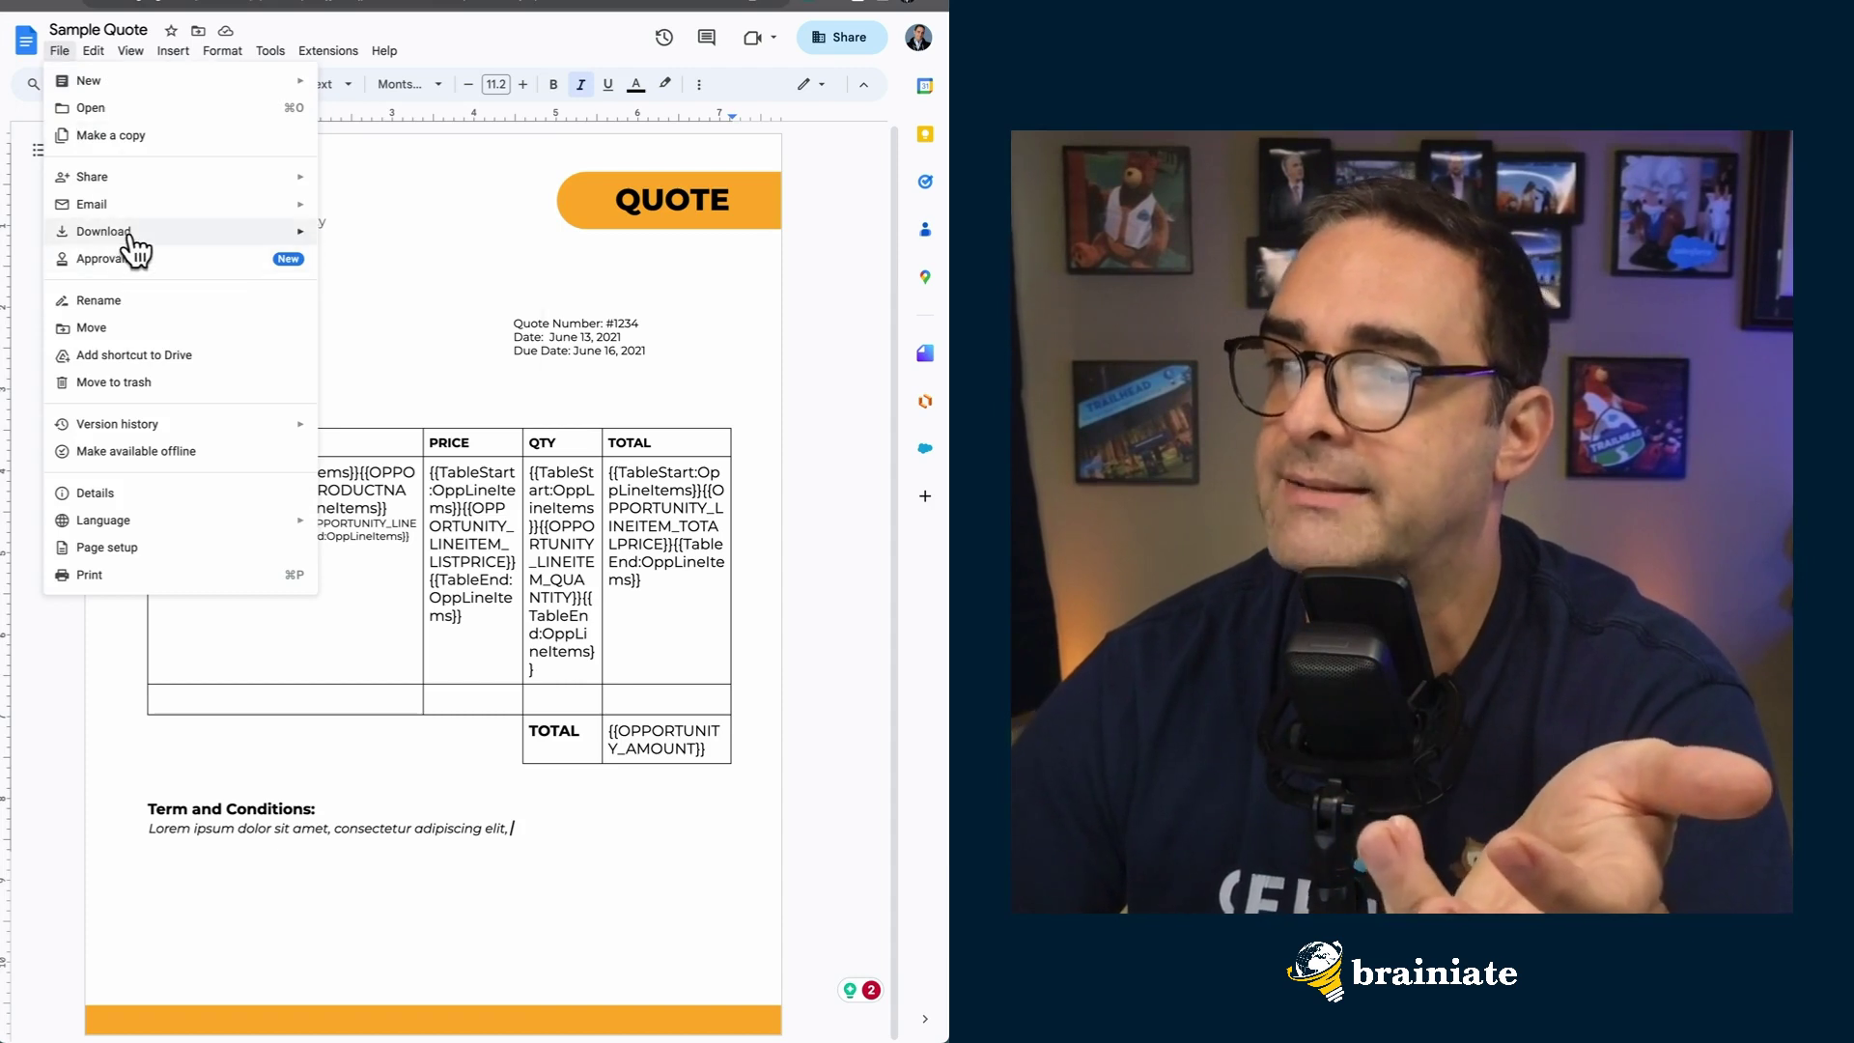
mouse_move(135, 246)
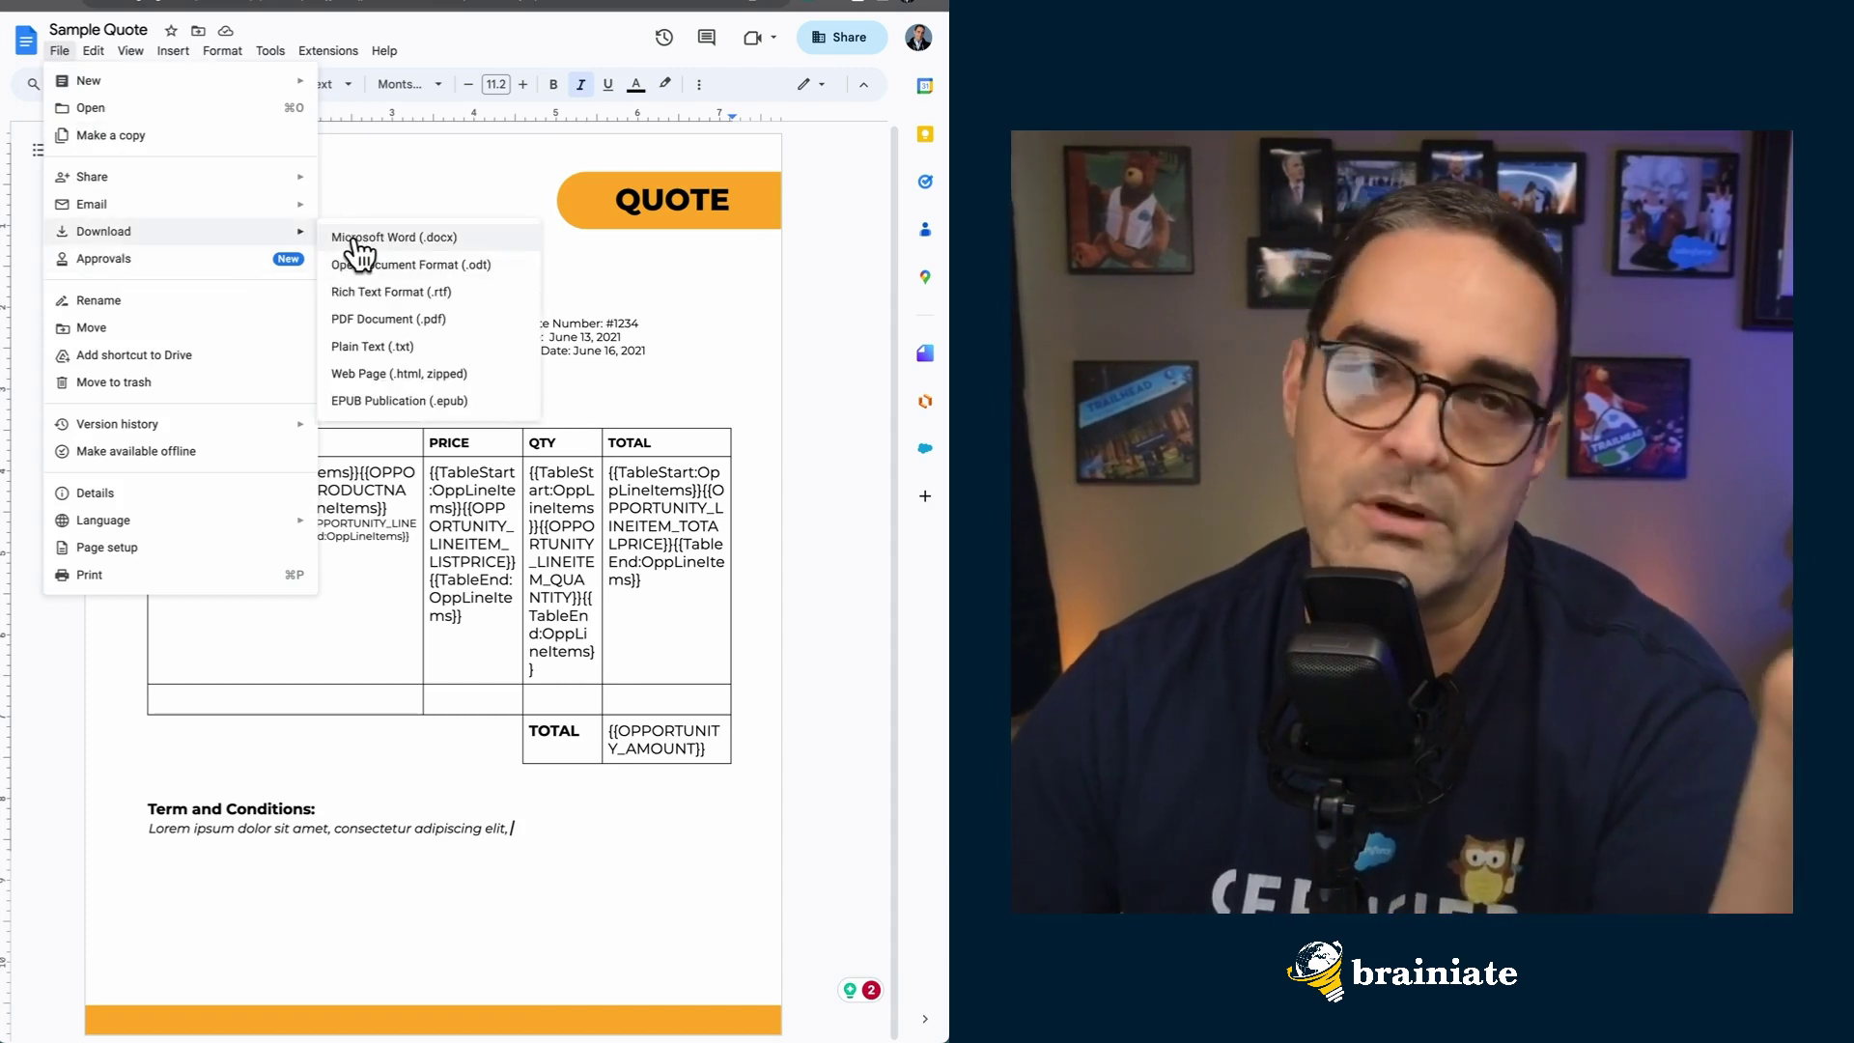
click(844, 529)
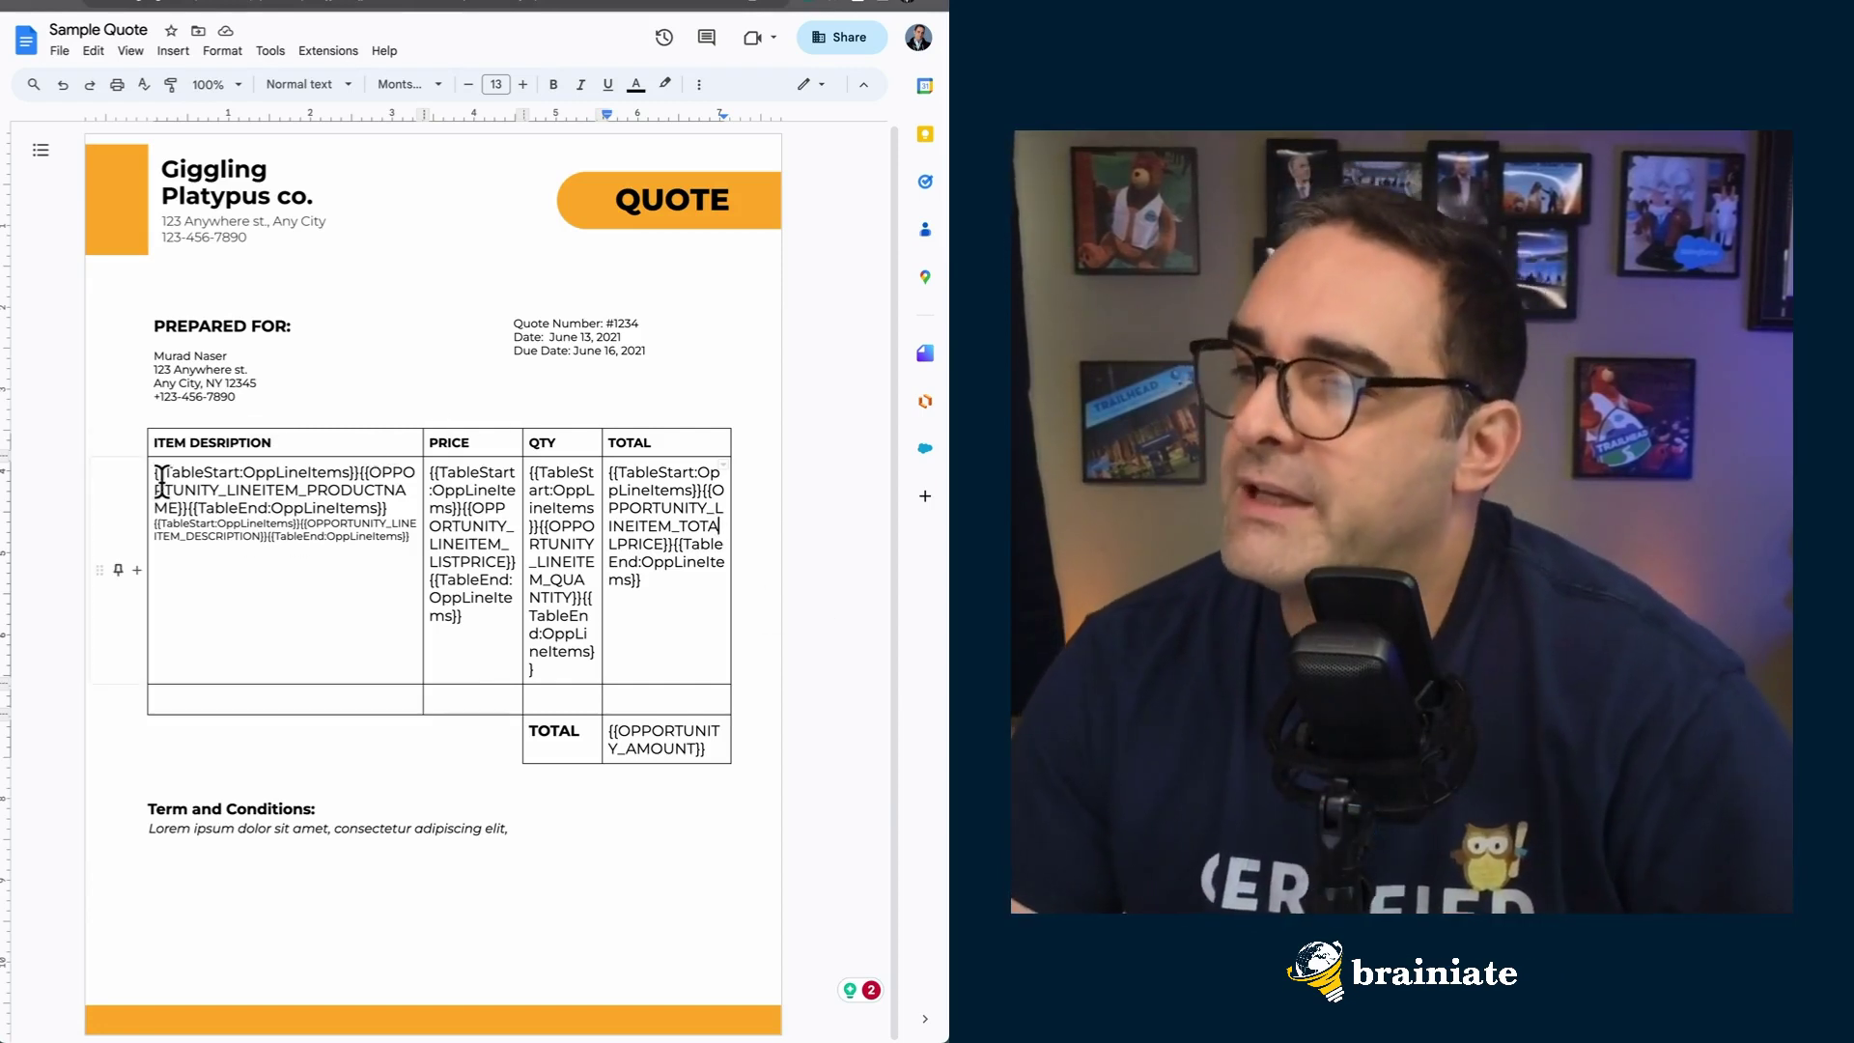
Step: Inspect the page header banner, then review the PREPARED FOR block and line-item merge-field row
click(387, 204)
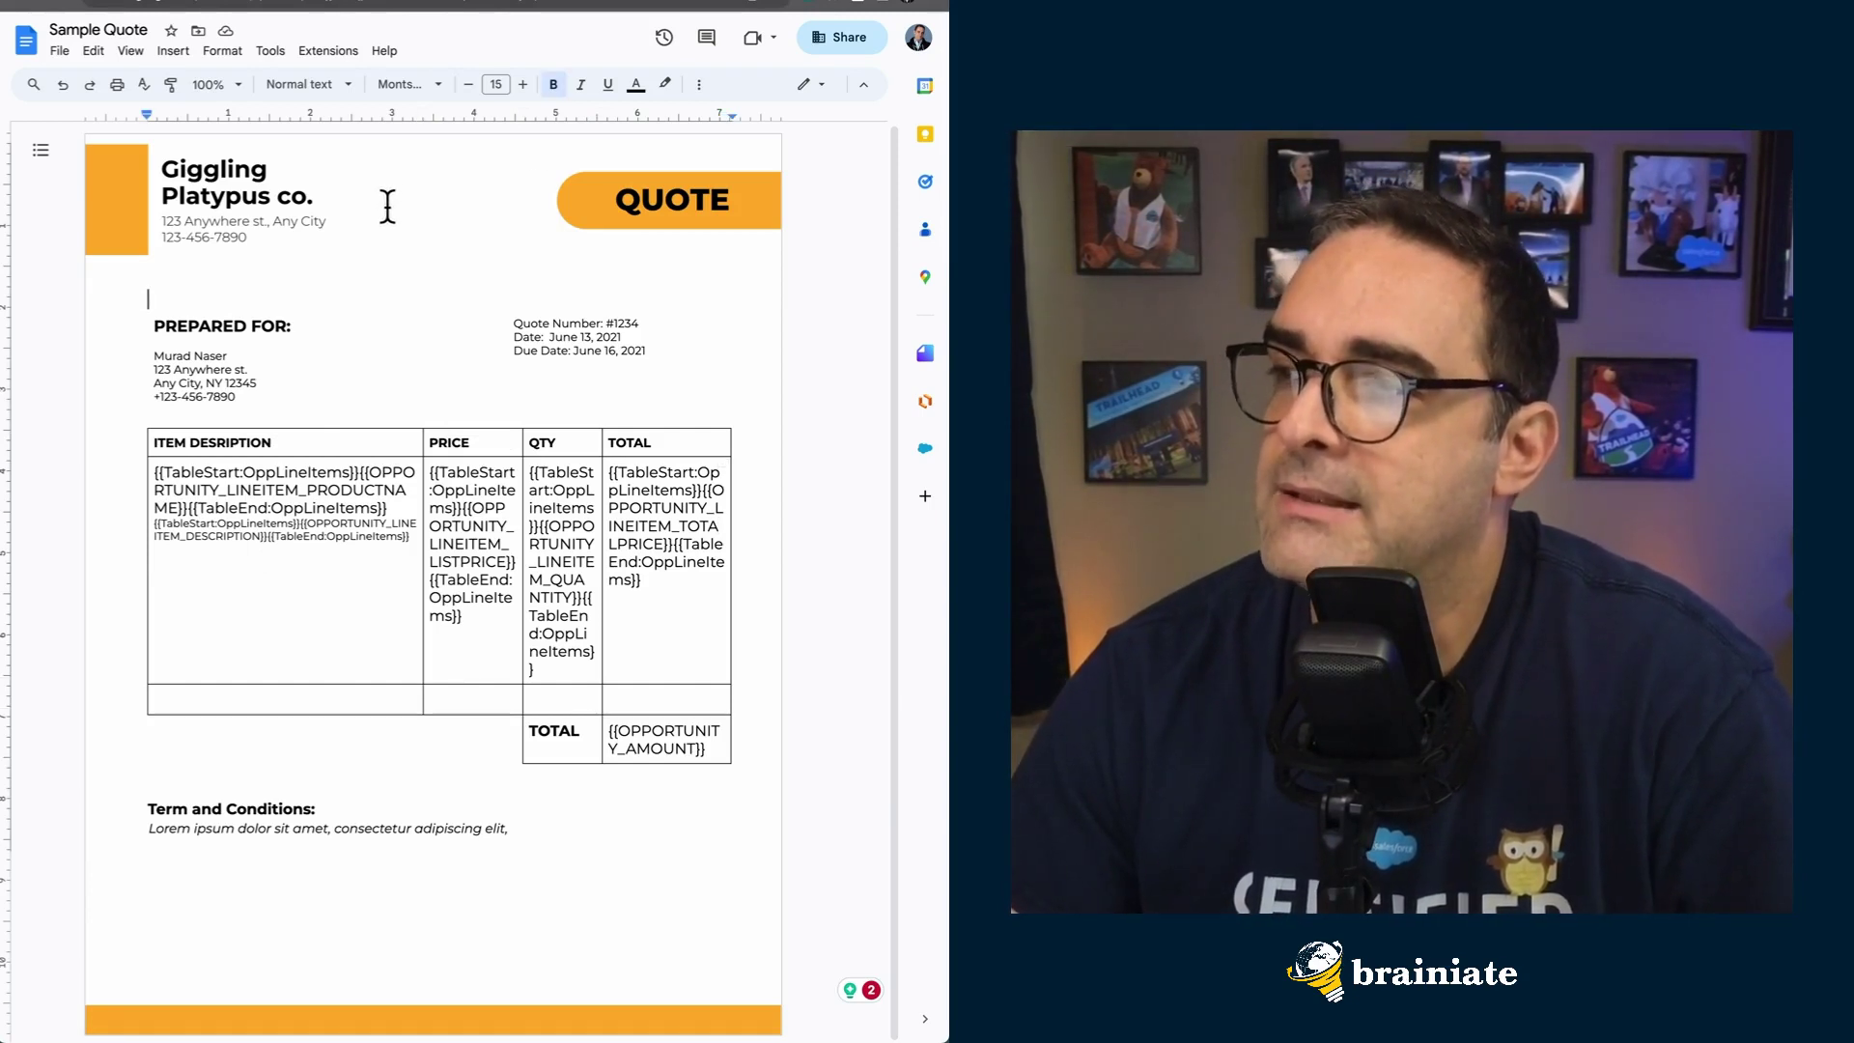
double_click(391, 203)
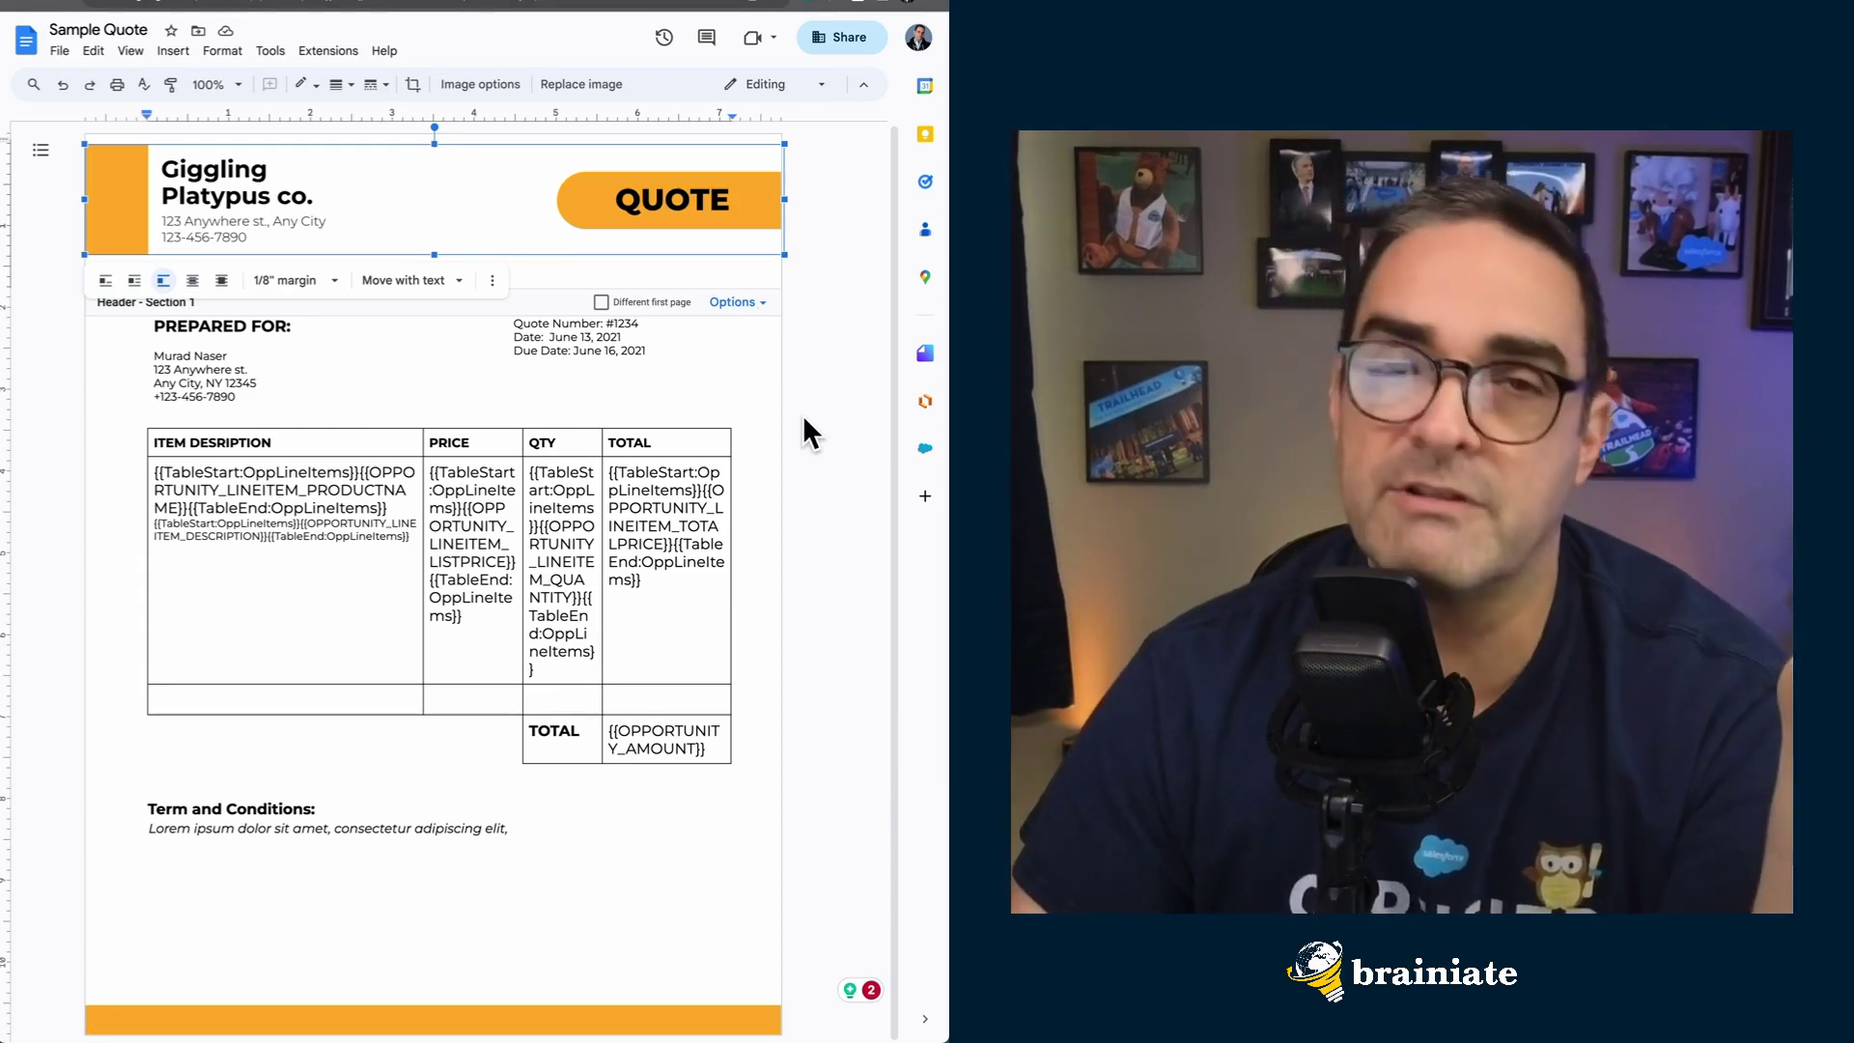
click(762, 381)
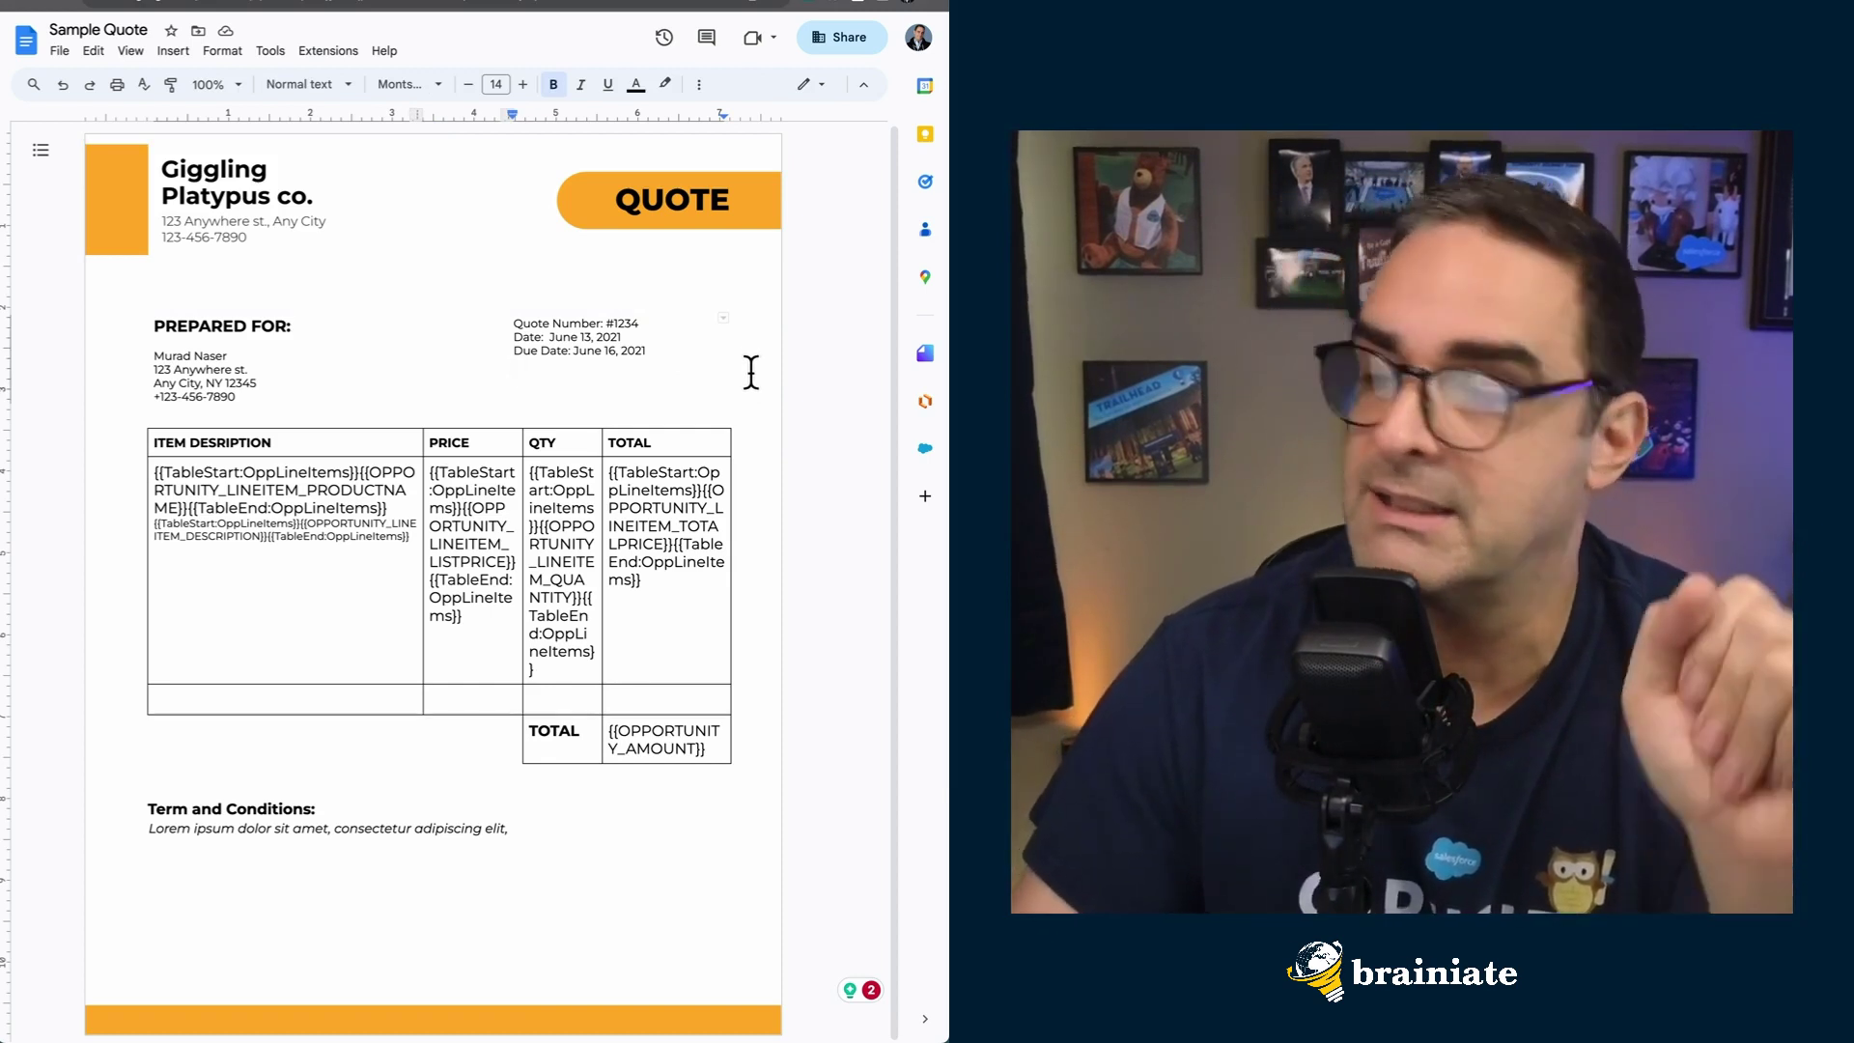
drag(154, 321, 684, 379)
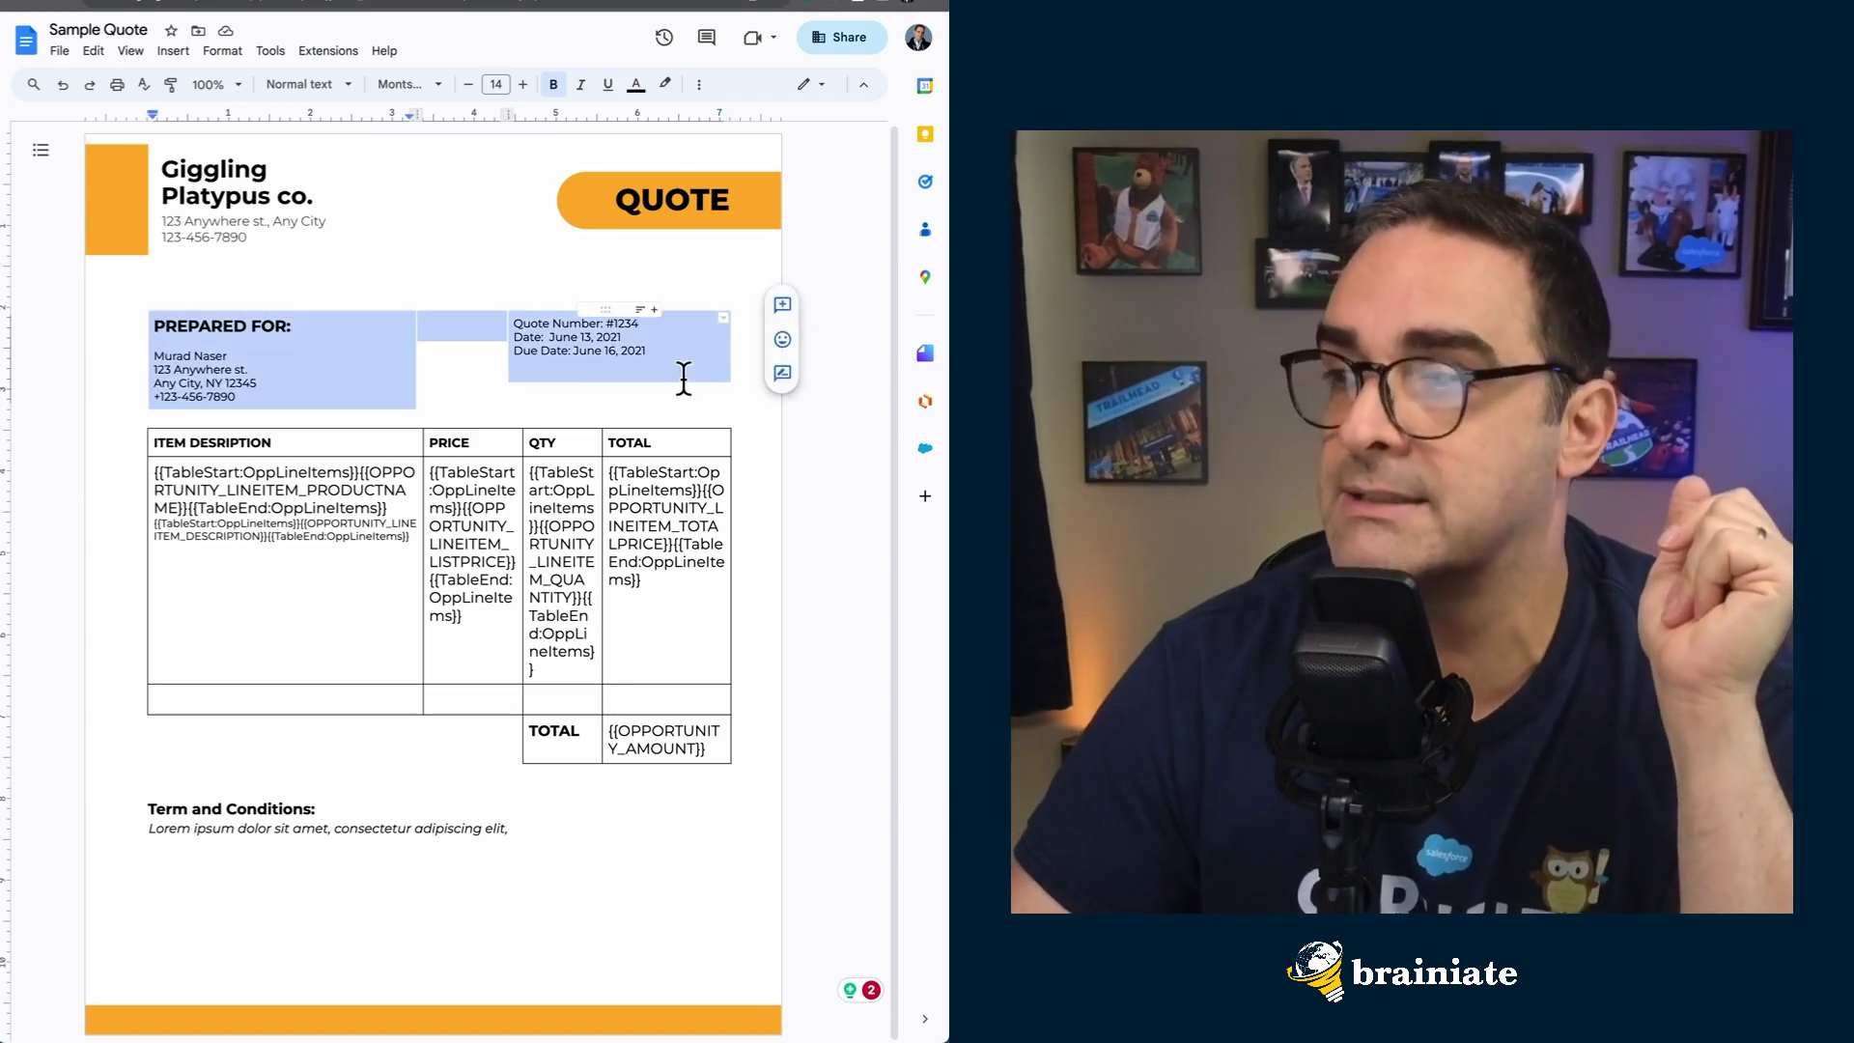
drag(152, 470, 674, 565)
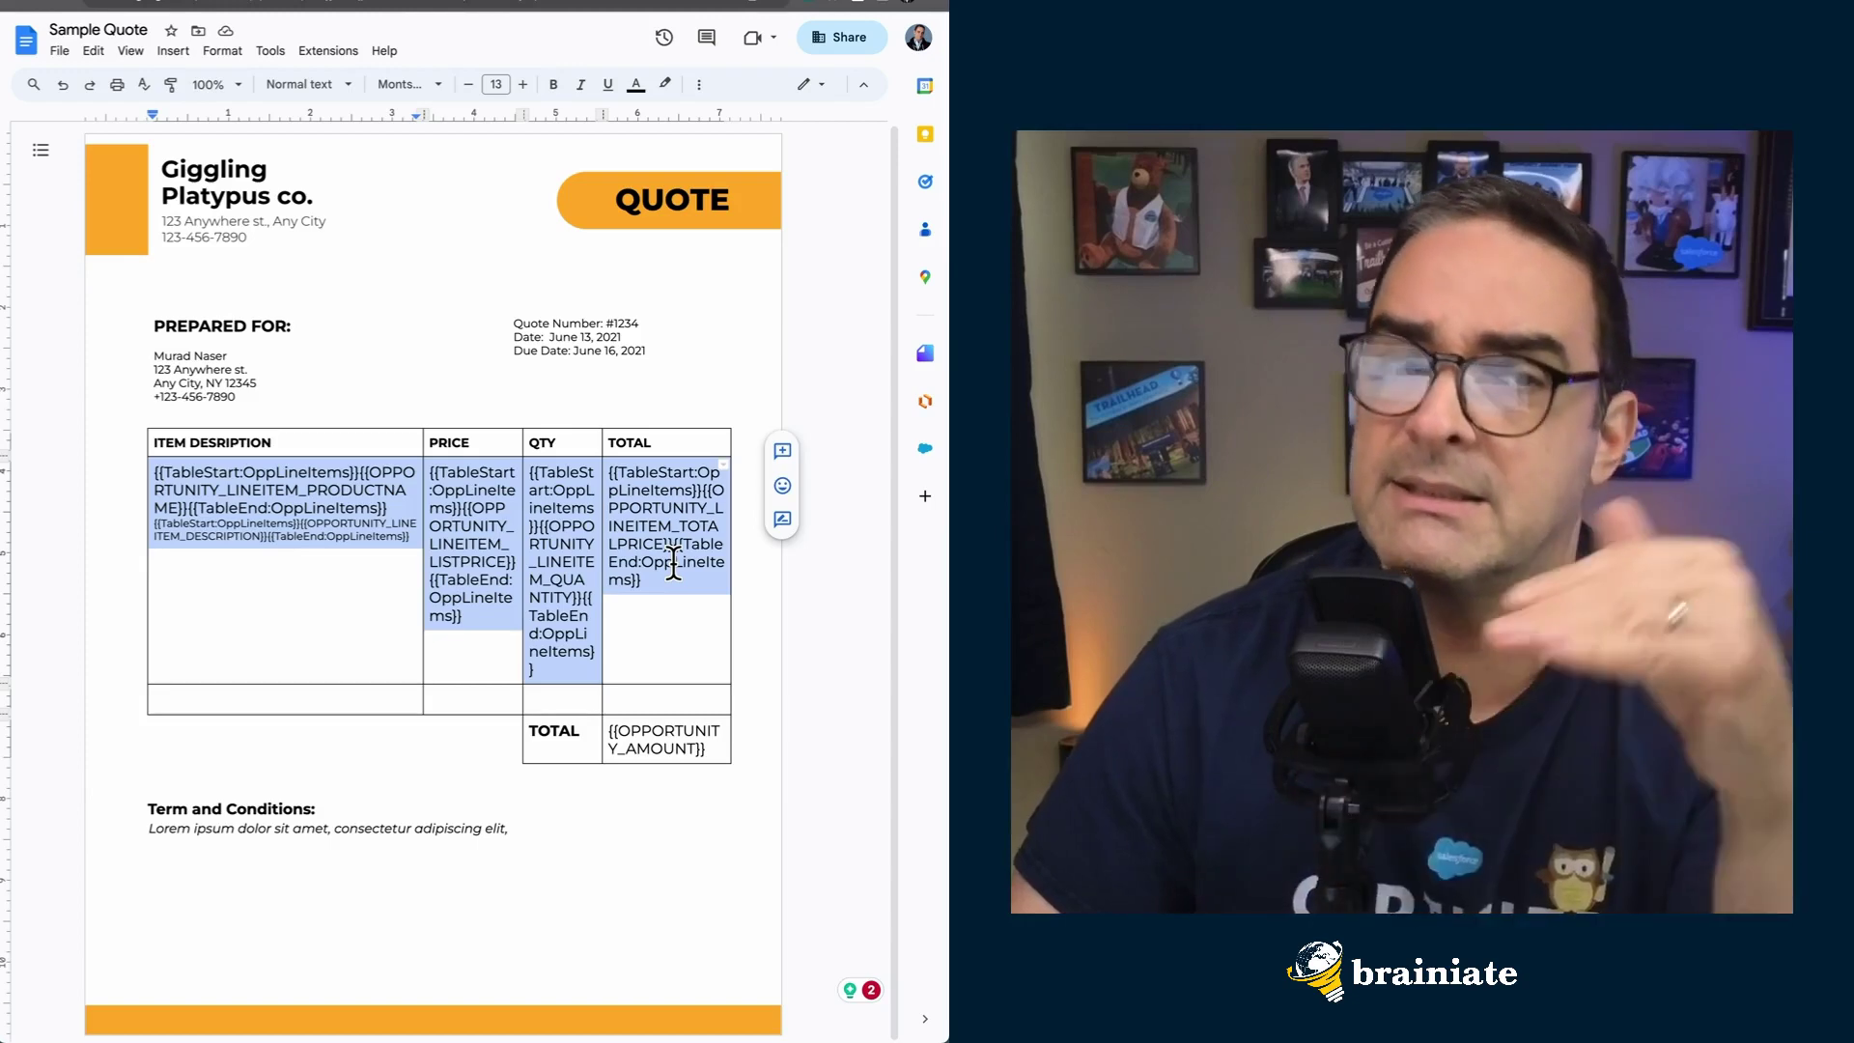
Step: Replace the line item's merge fields with Product Name, Description and a $40 price
triple_click(223, 487)
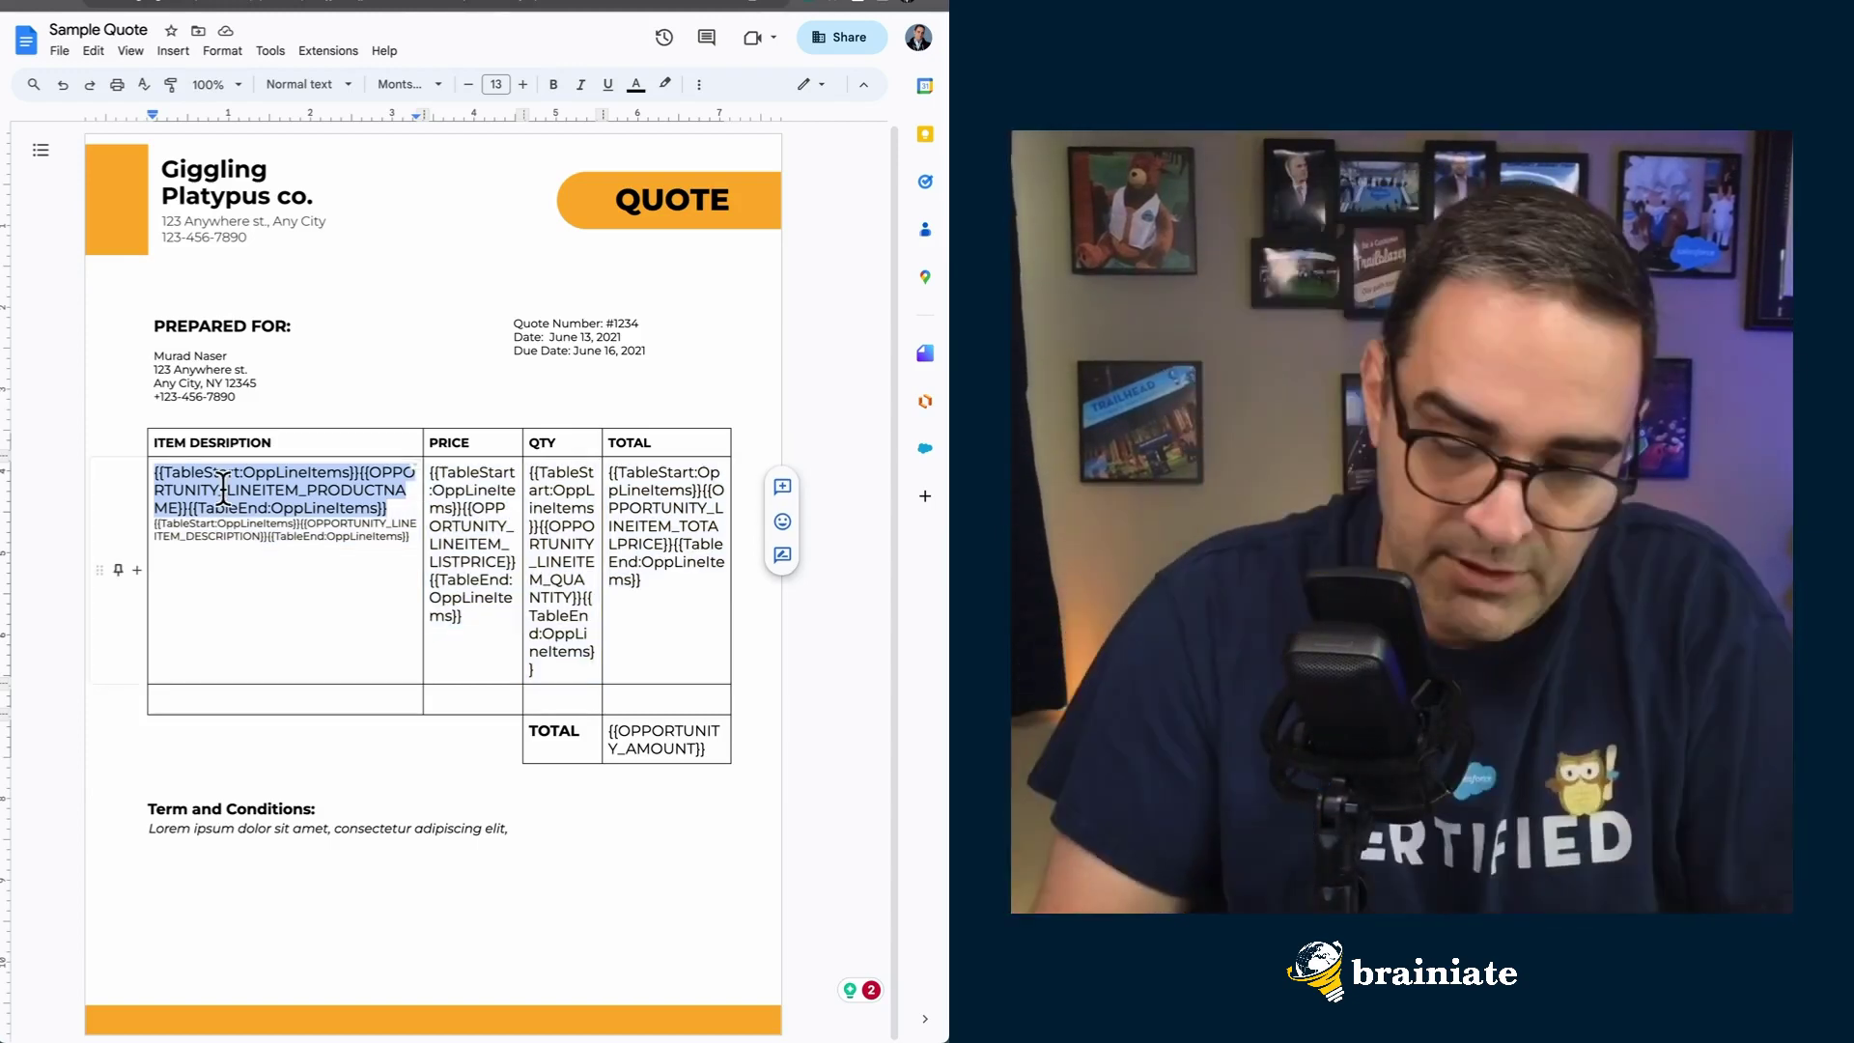
text(Product Nam)
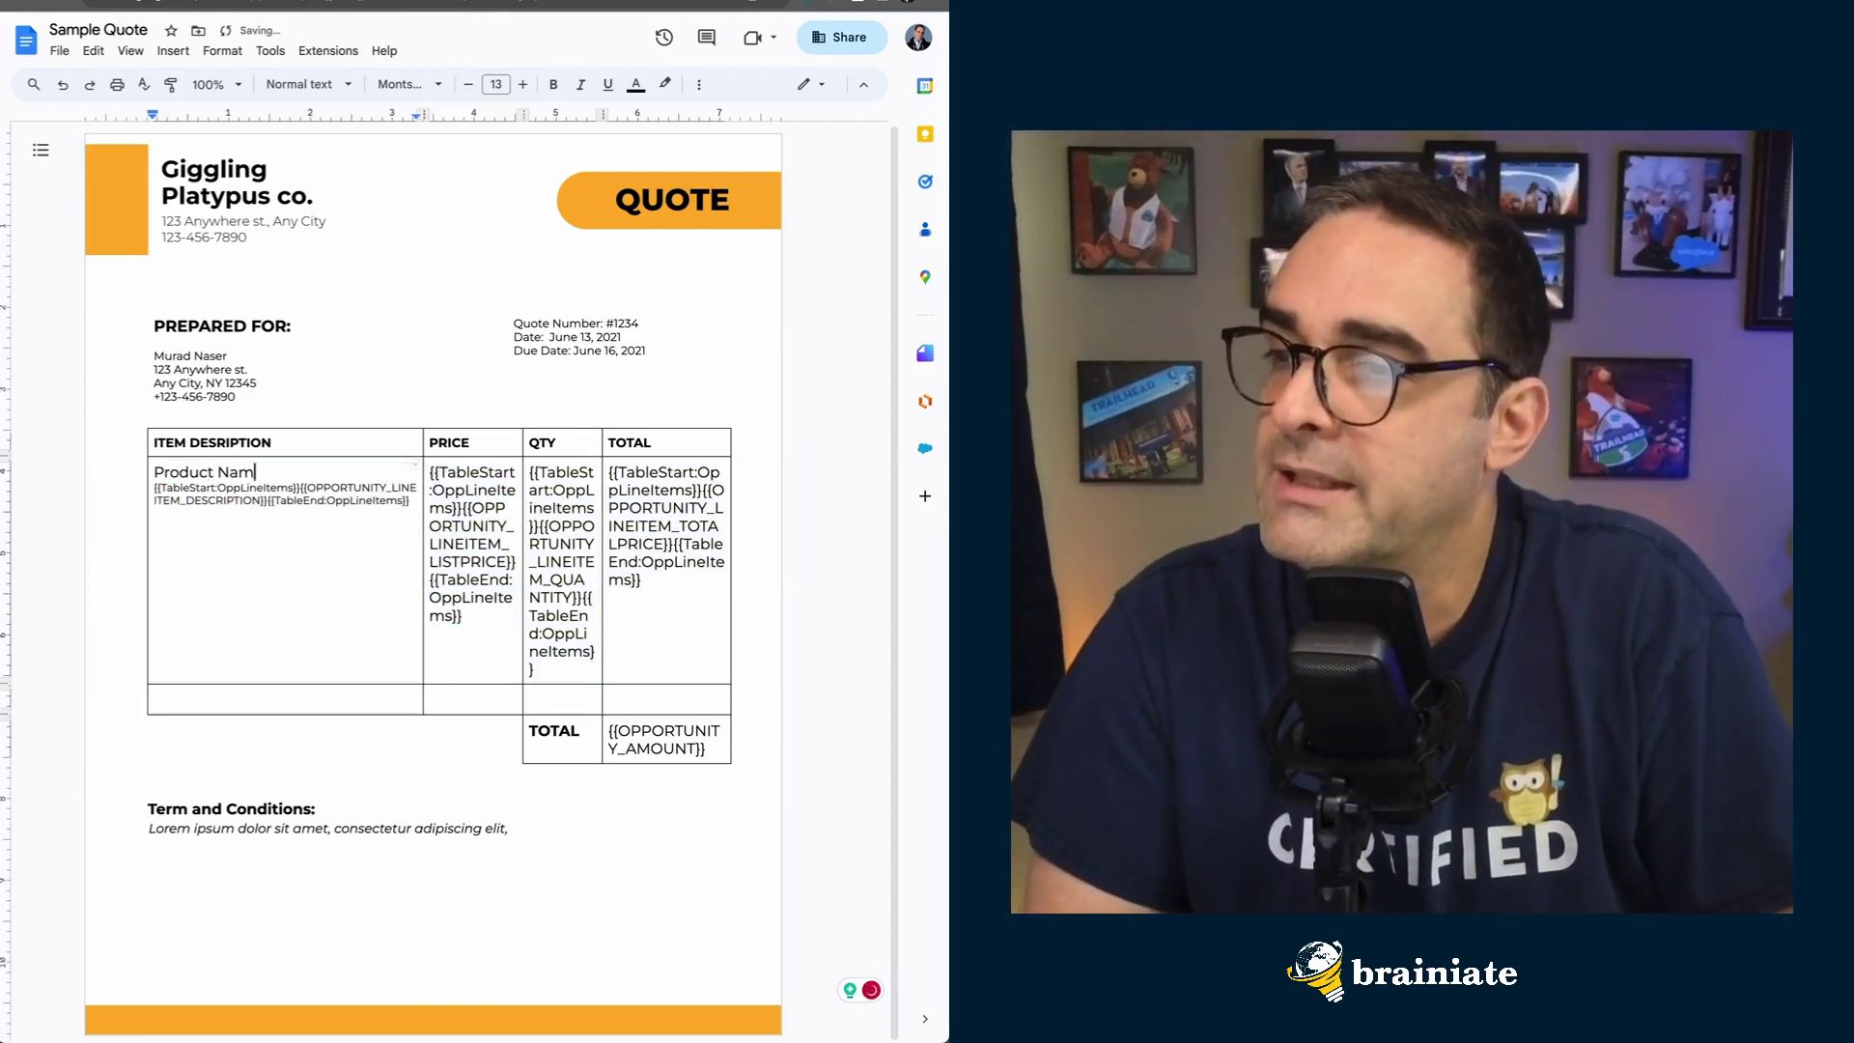
text(e)
drag(411, 502, 125, 489)
text(Des)
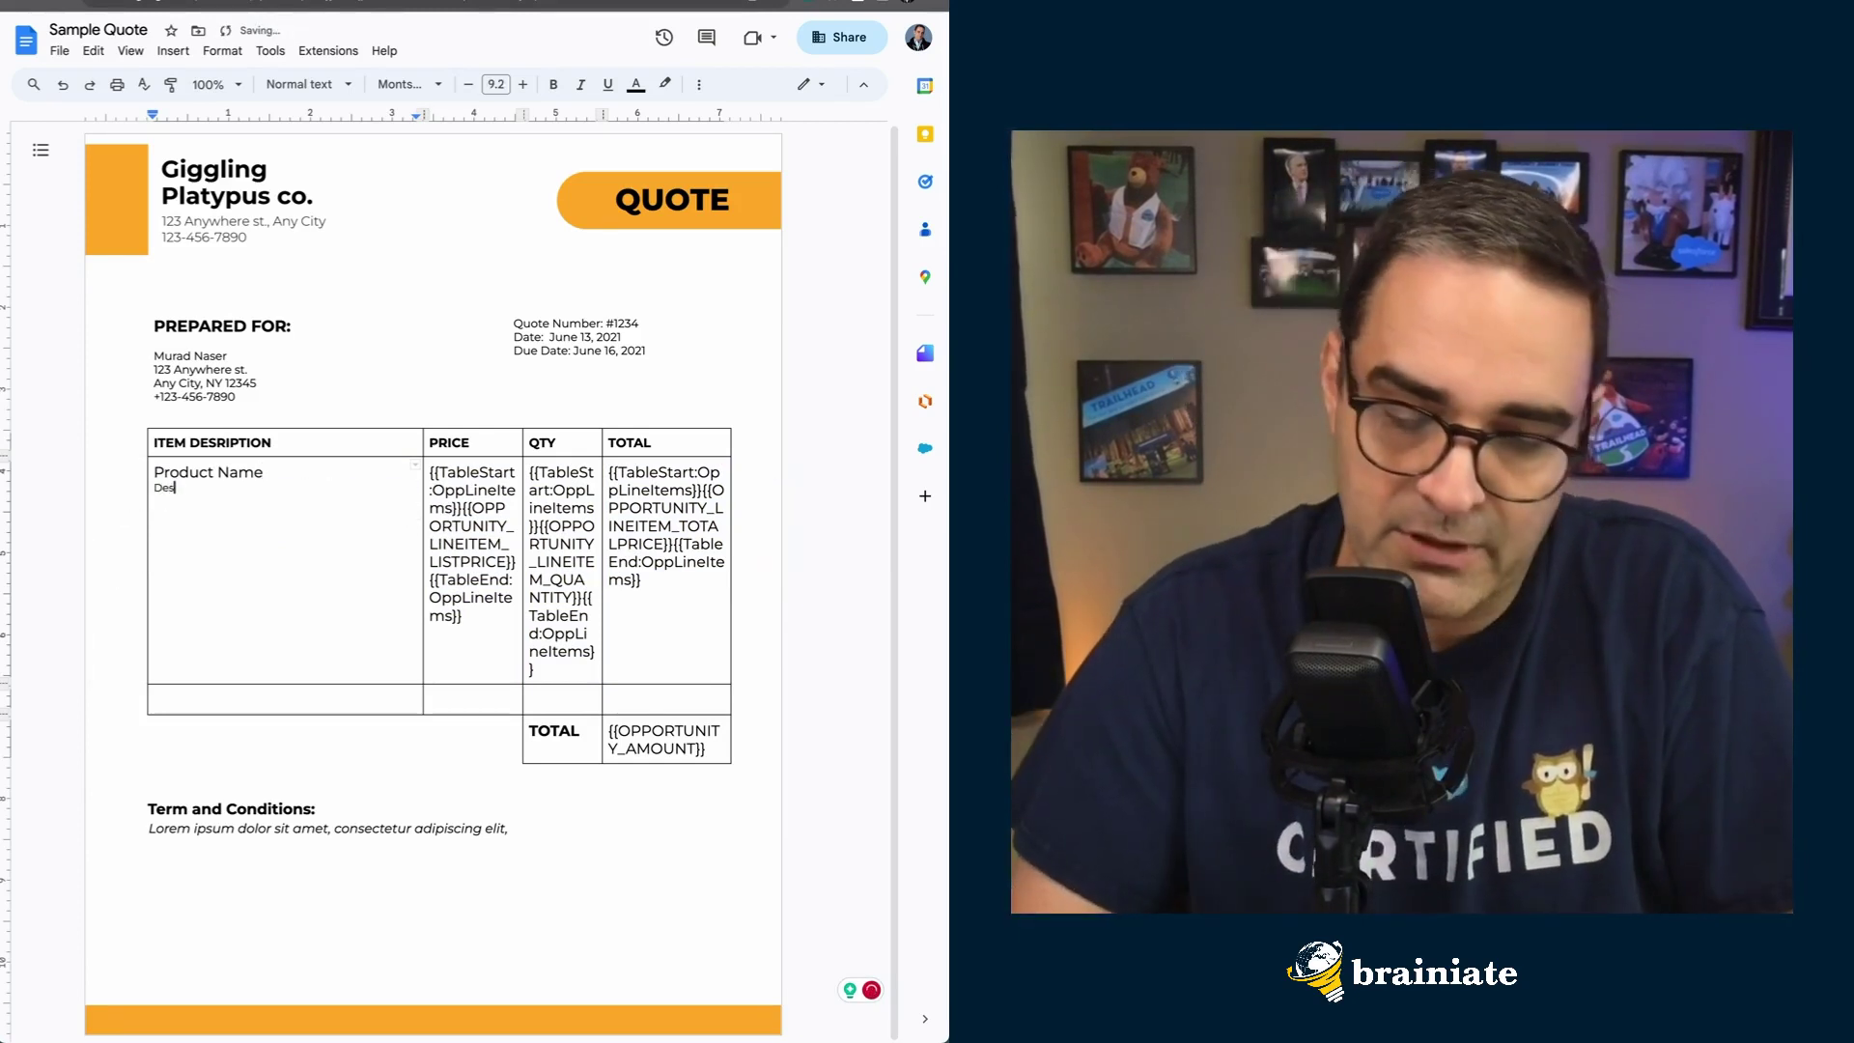
text(cription)
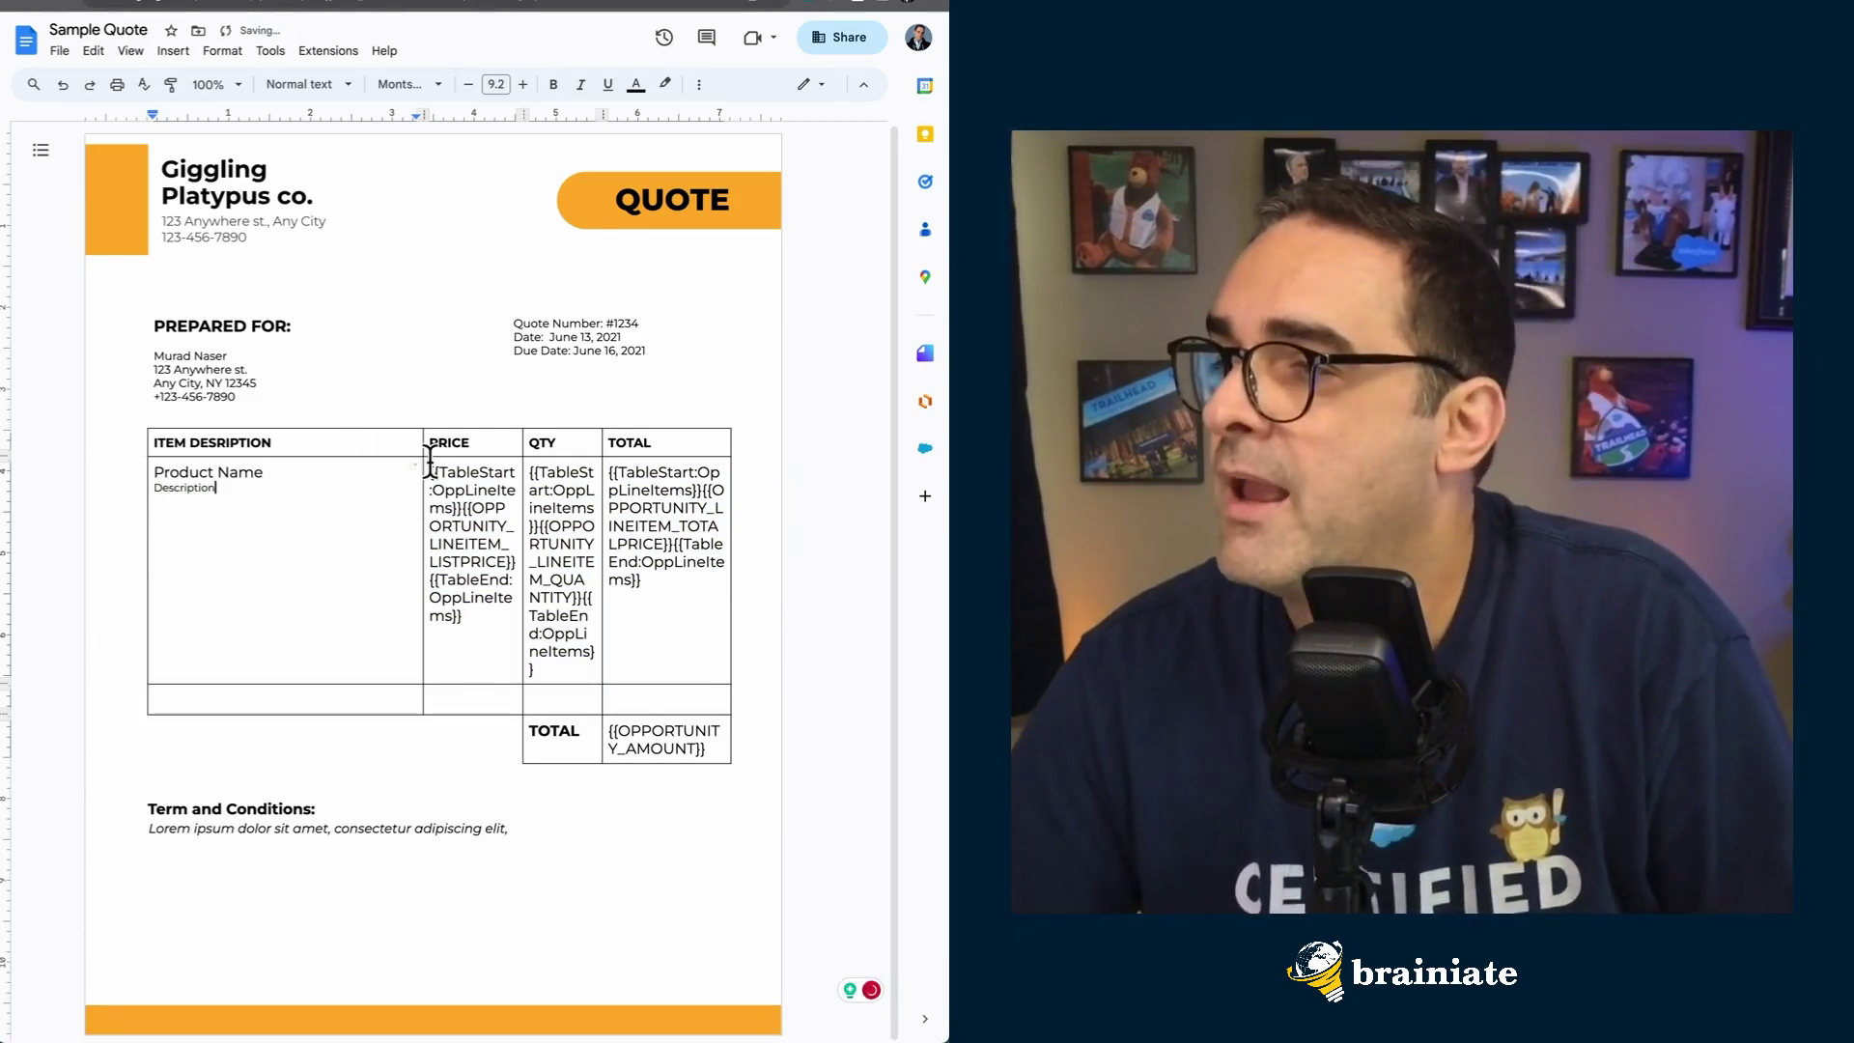
drag(429, 466, 474, 621)
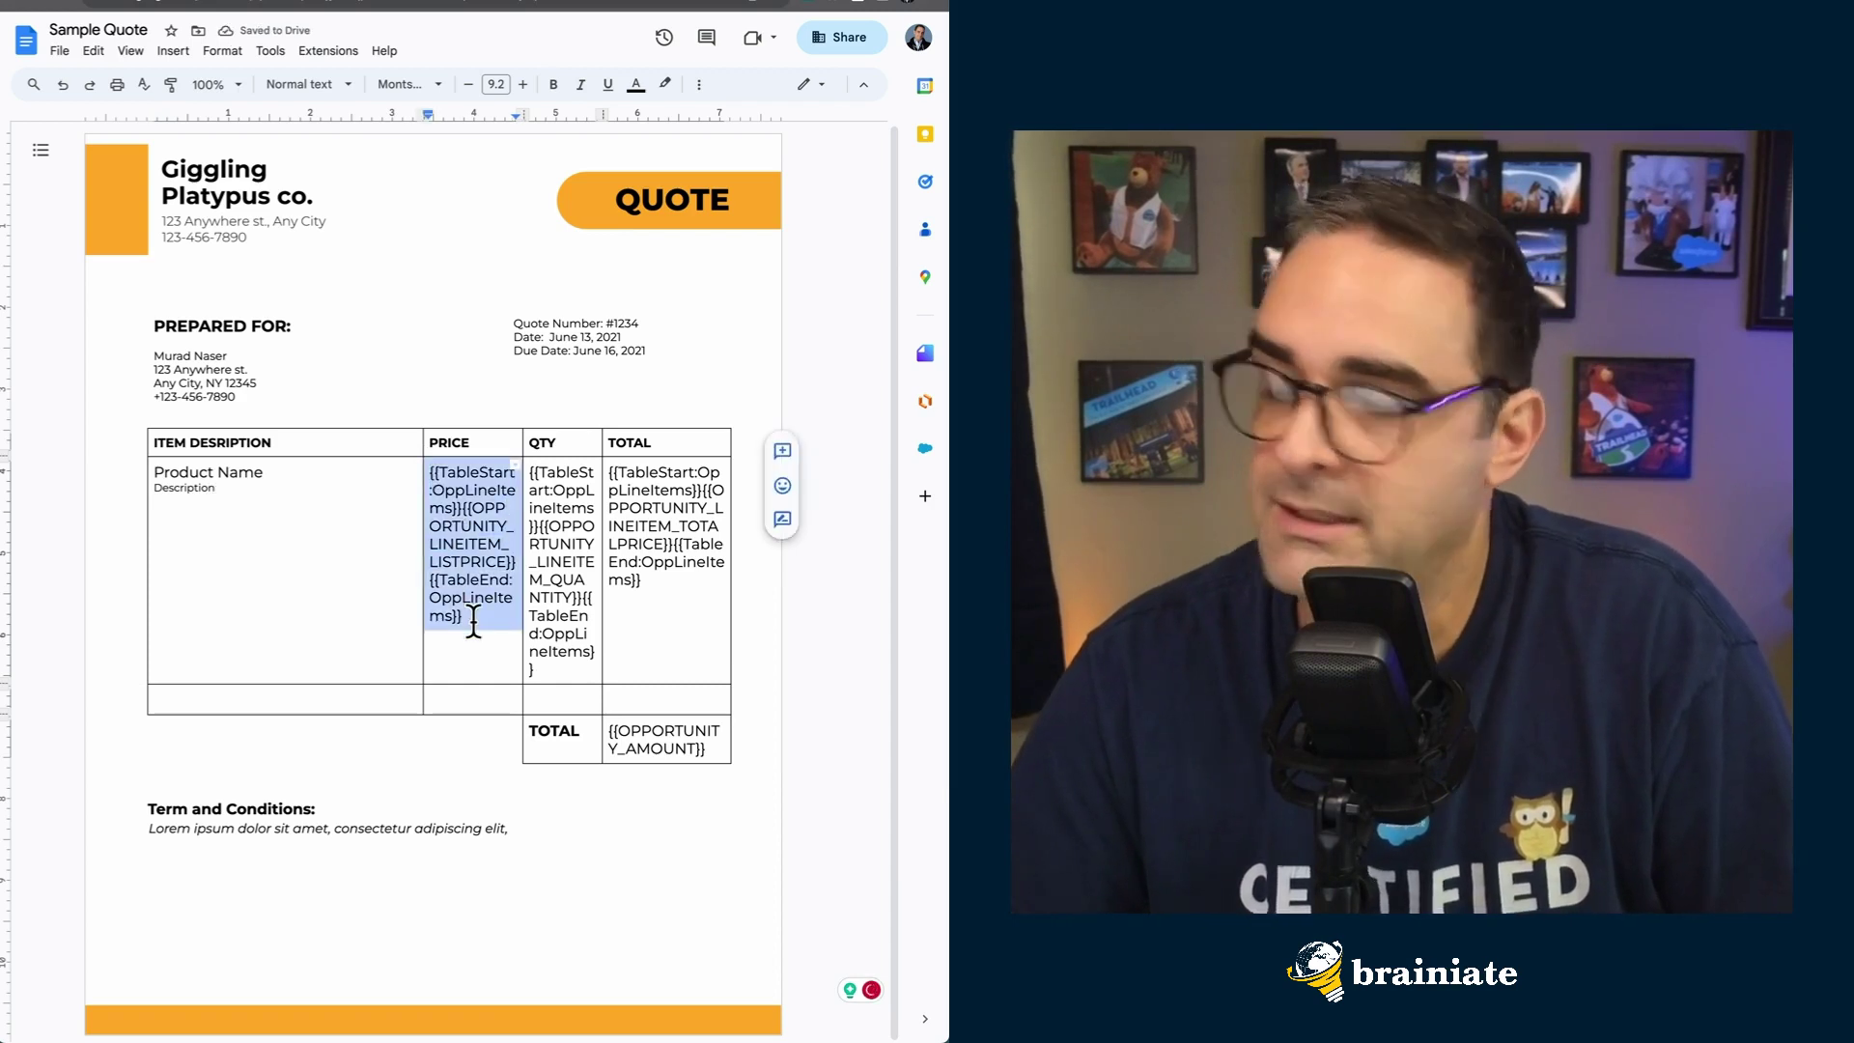
text($40)
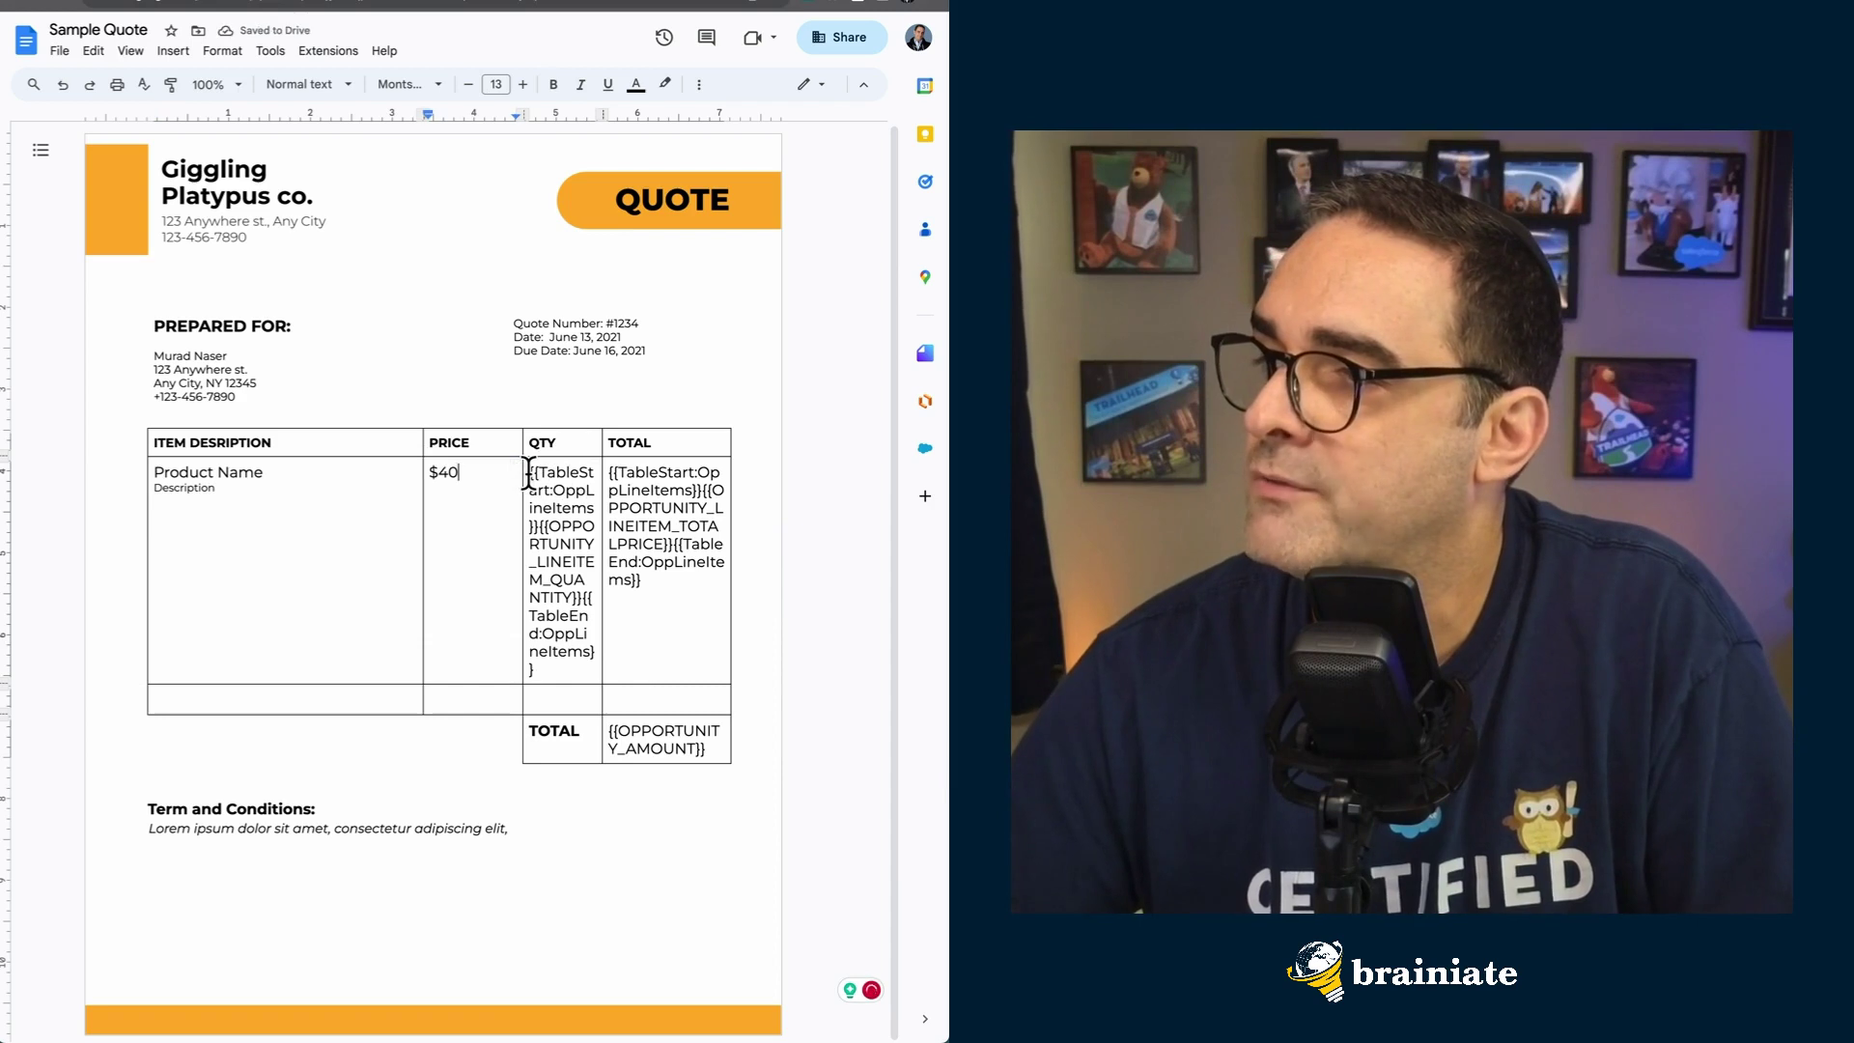
Step: Set the quantity to 1, the line total to $40 and the grand total to $40
drag(529, 473, 572, 673)
text(1)
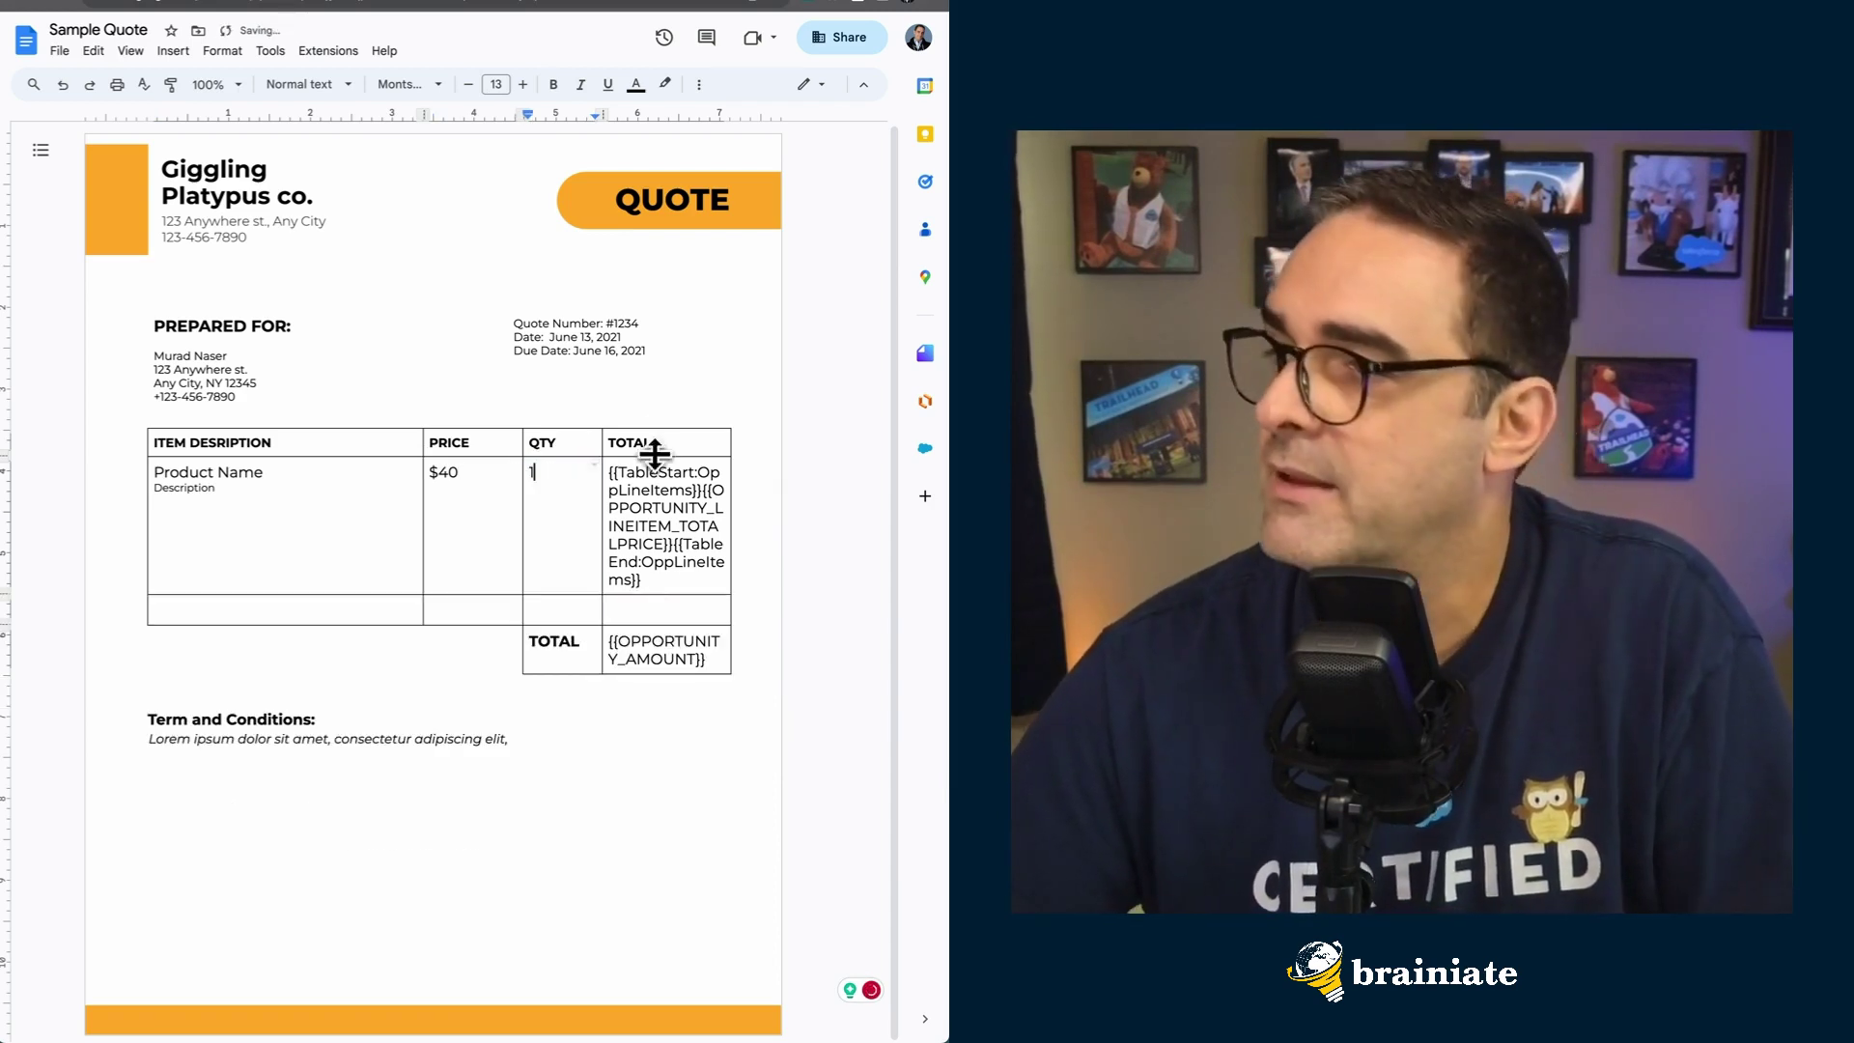
drag(611, 472, 656, 579)
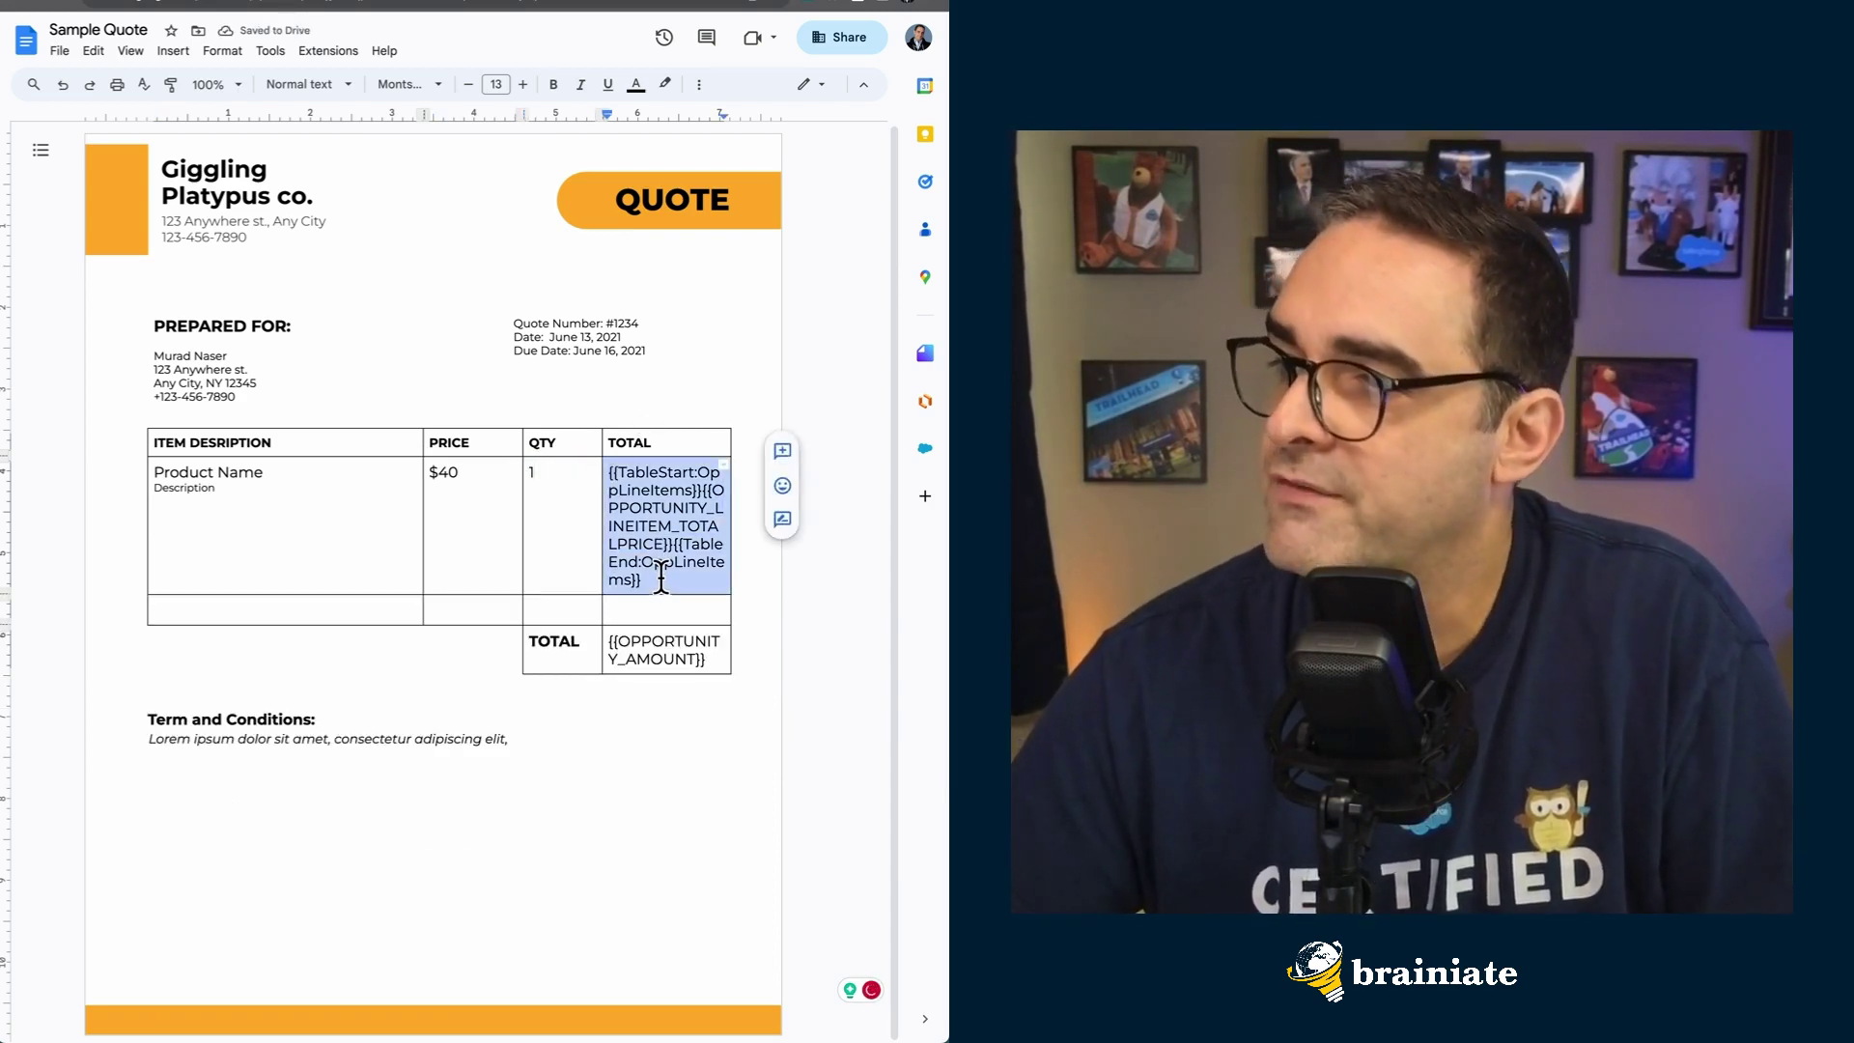
text($40)
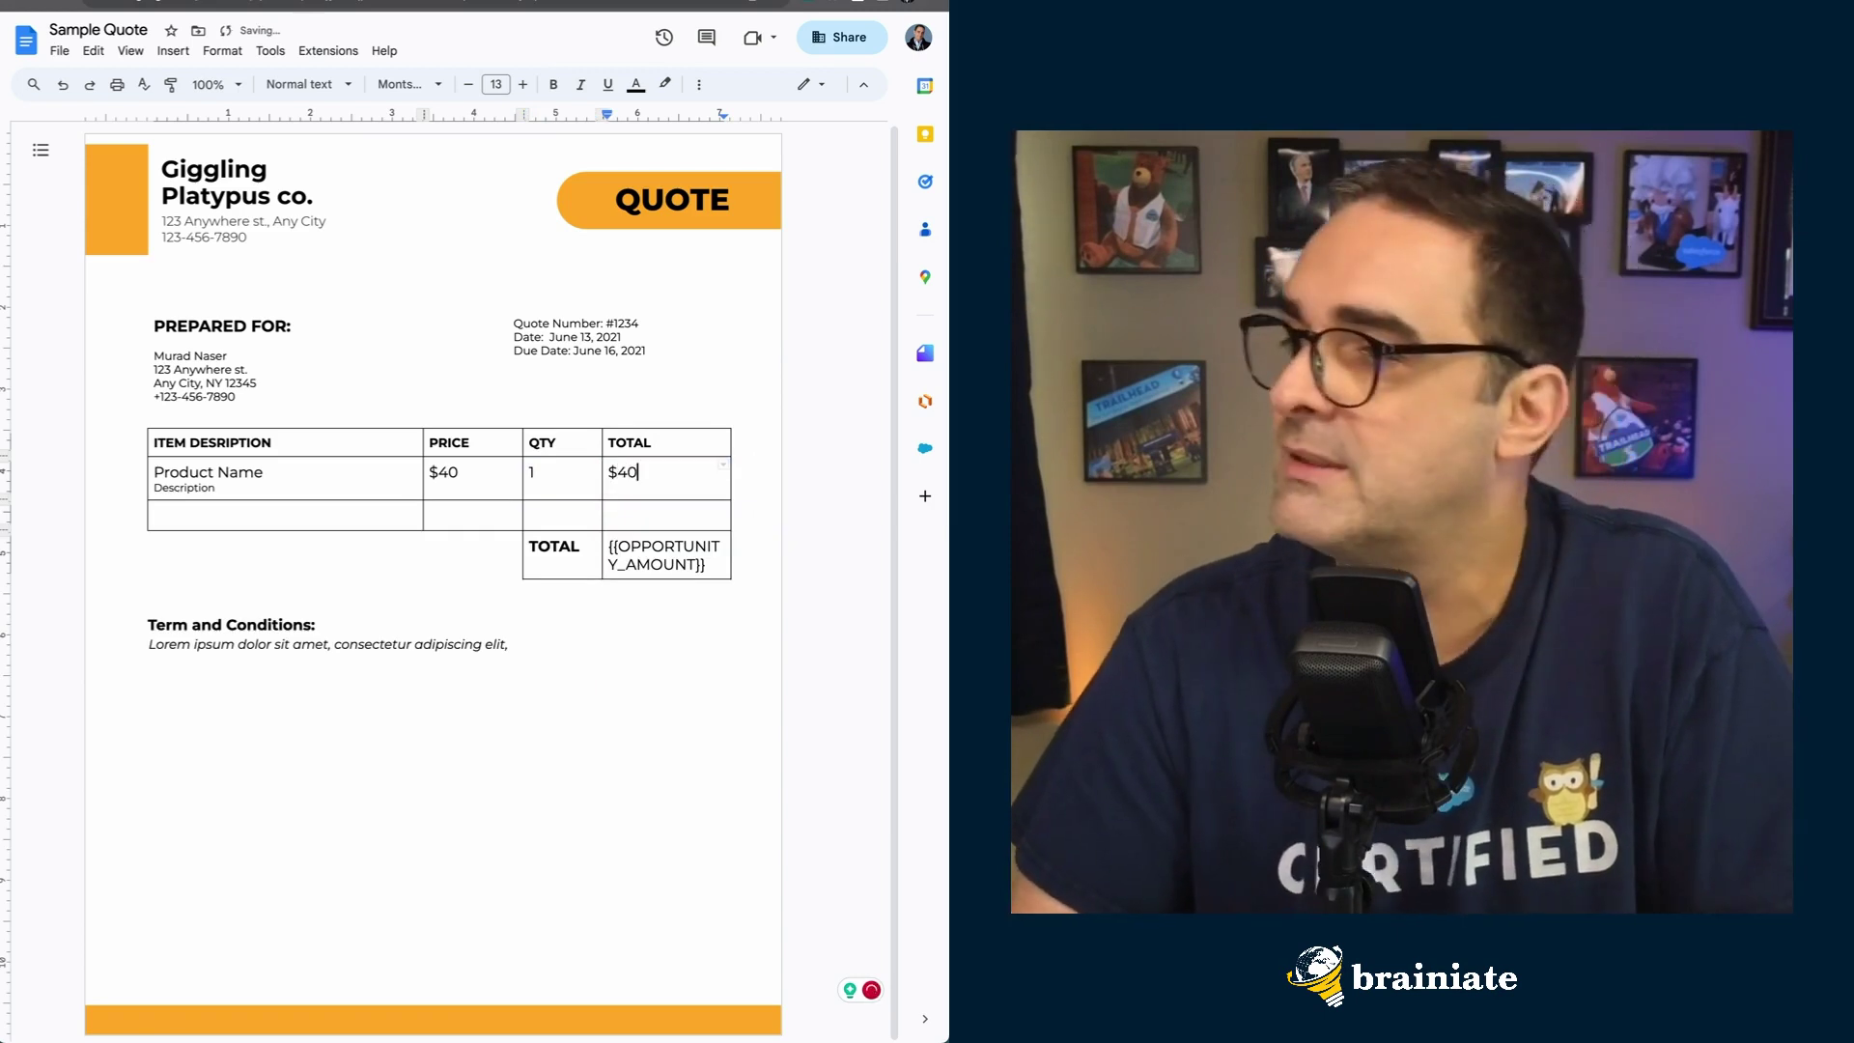
drag(710, 566, 606, 546)
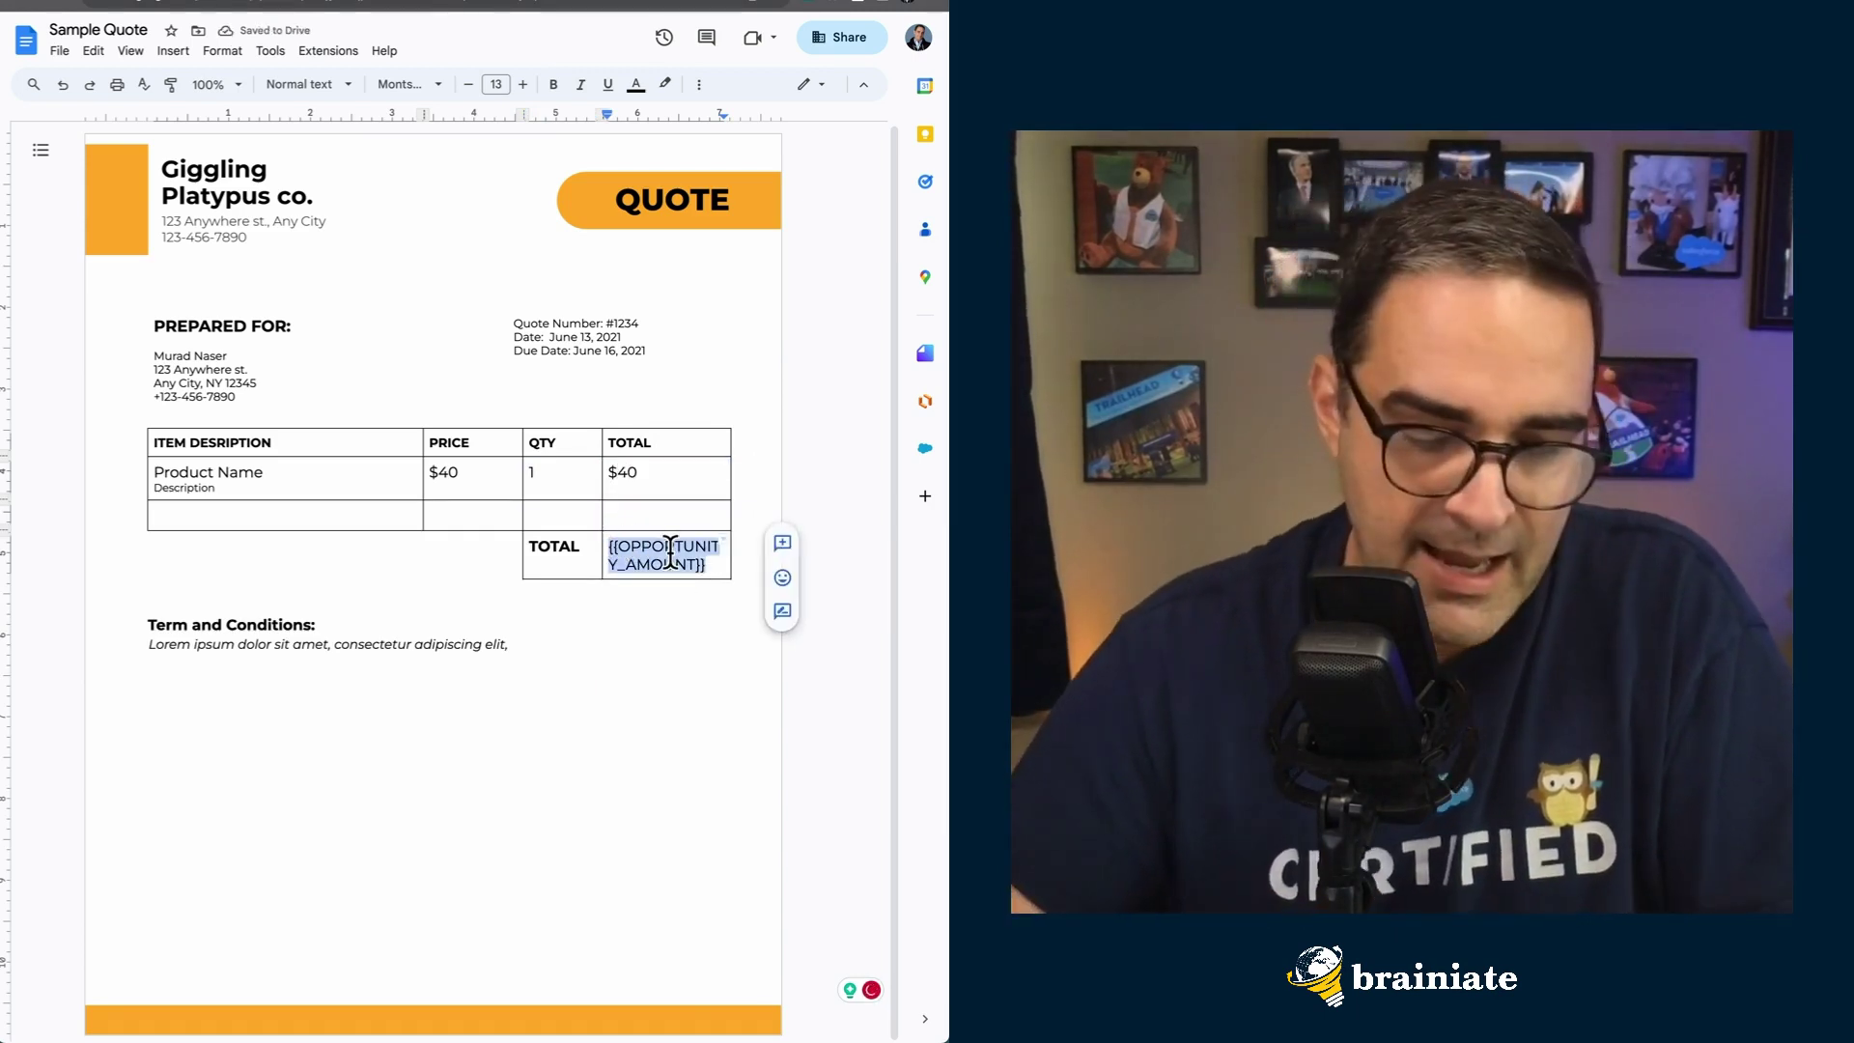
text($40)
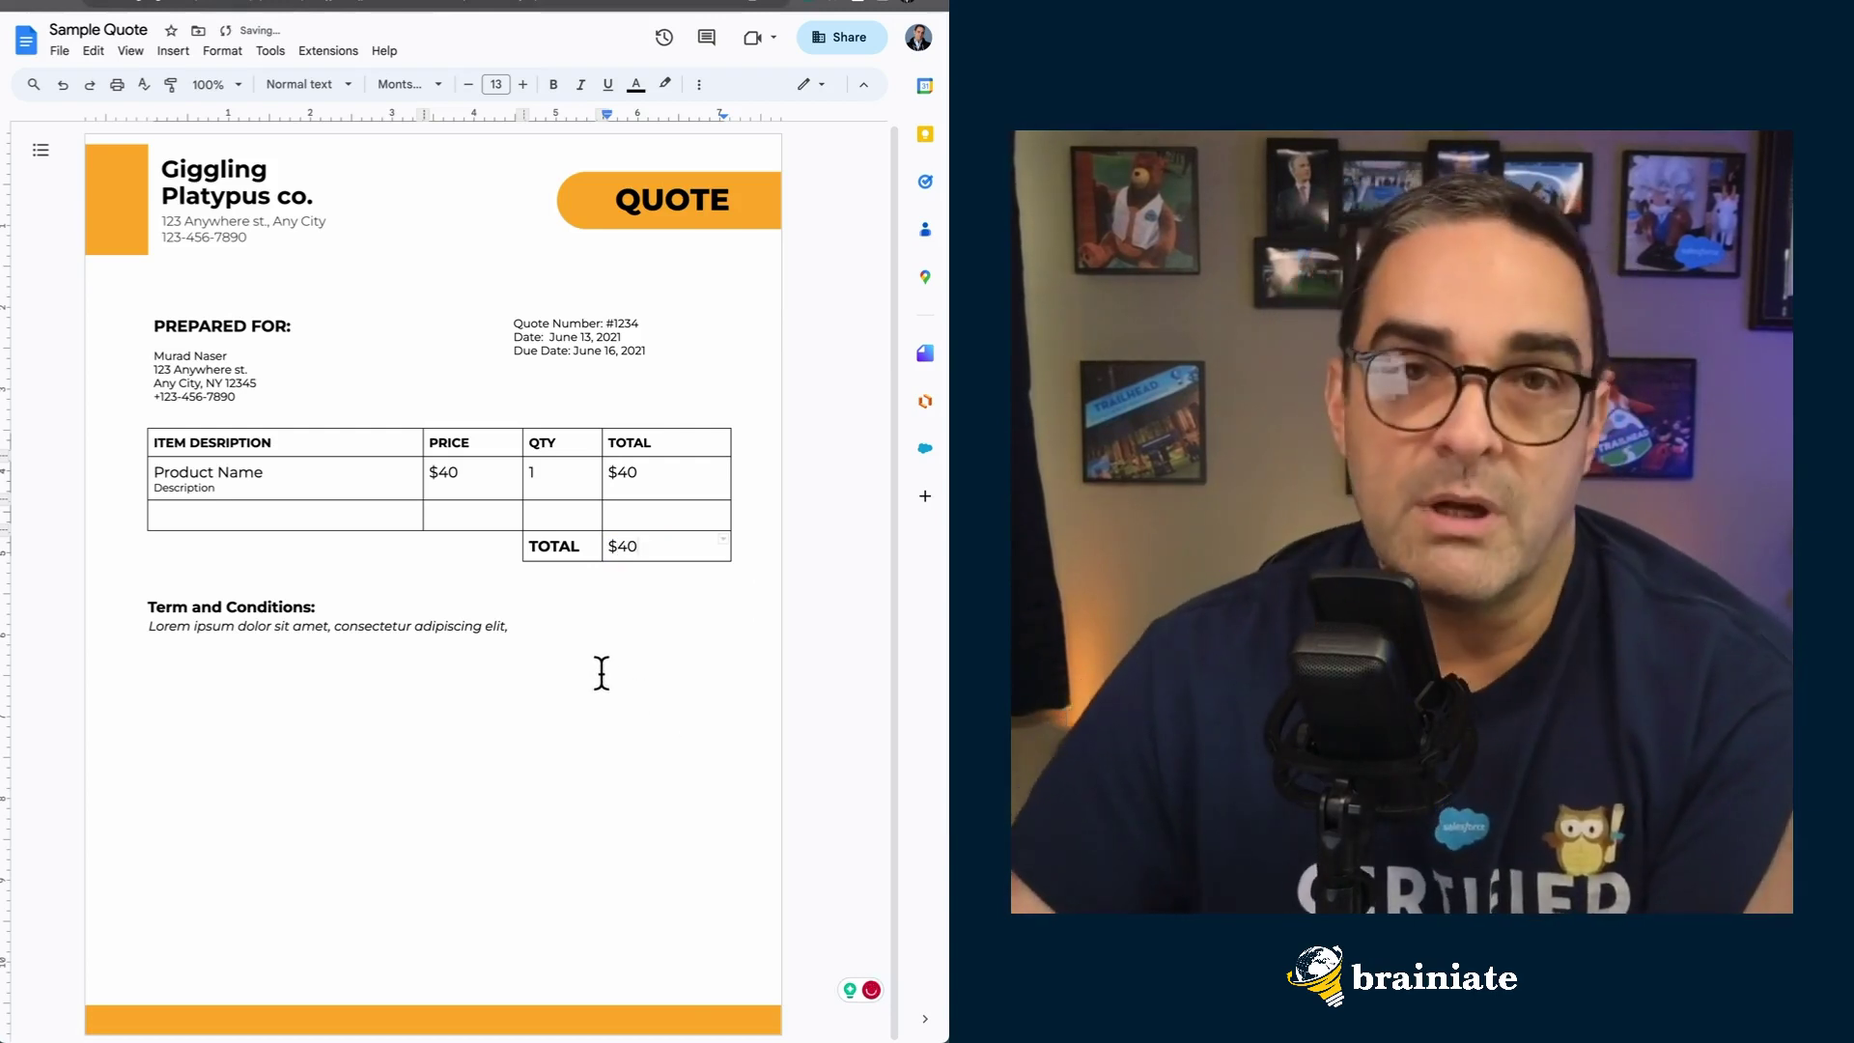
click(569, 650)
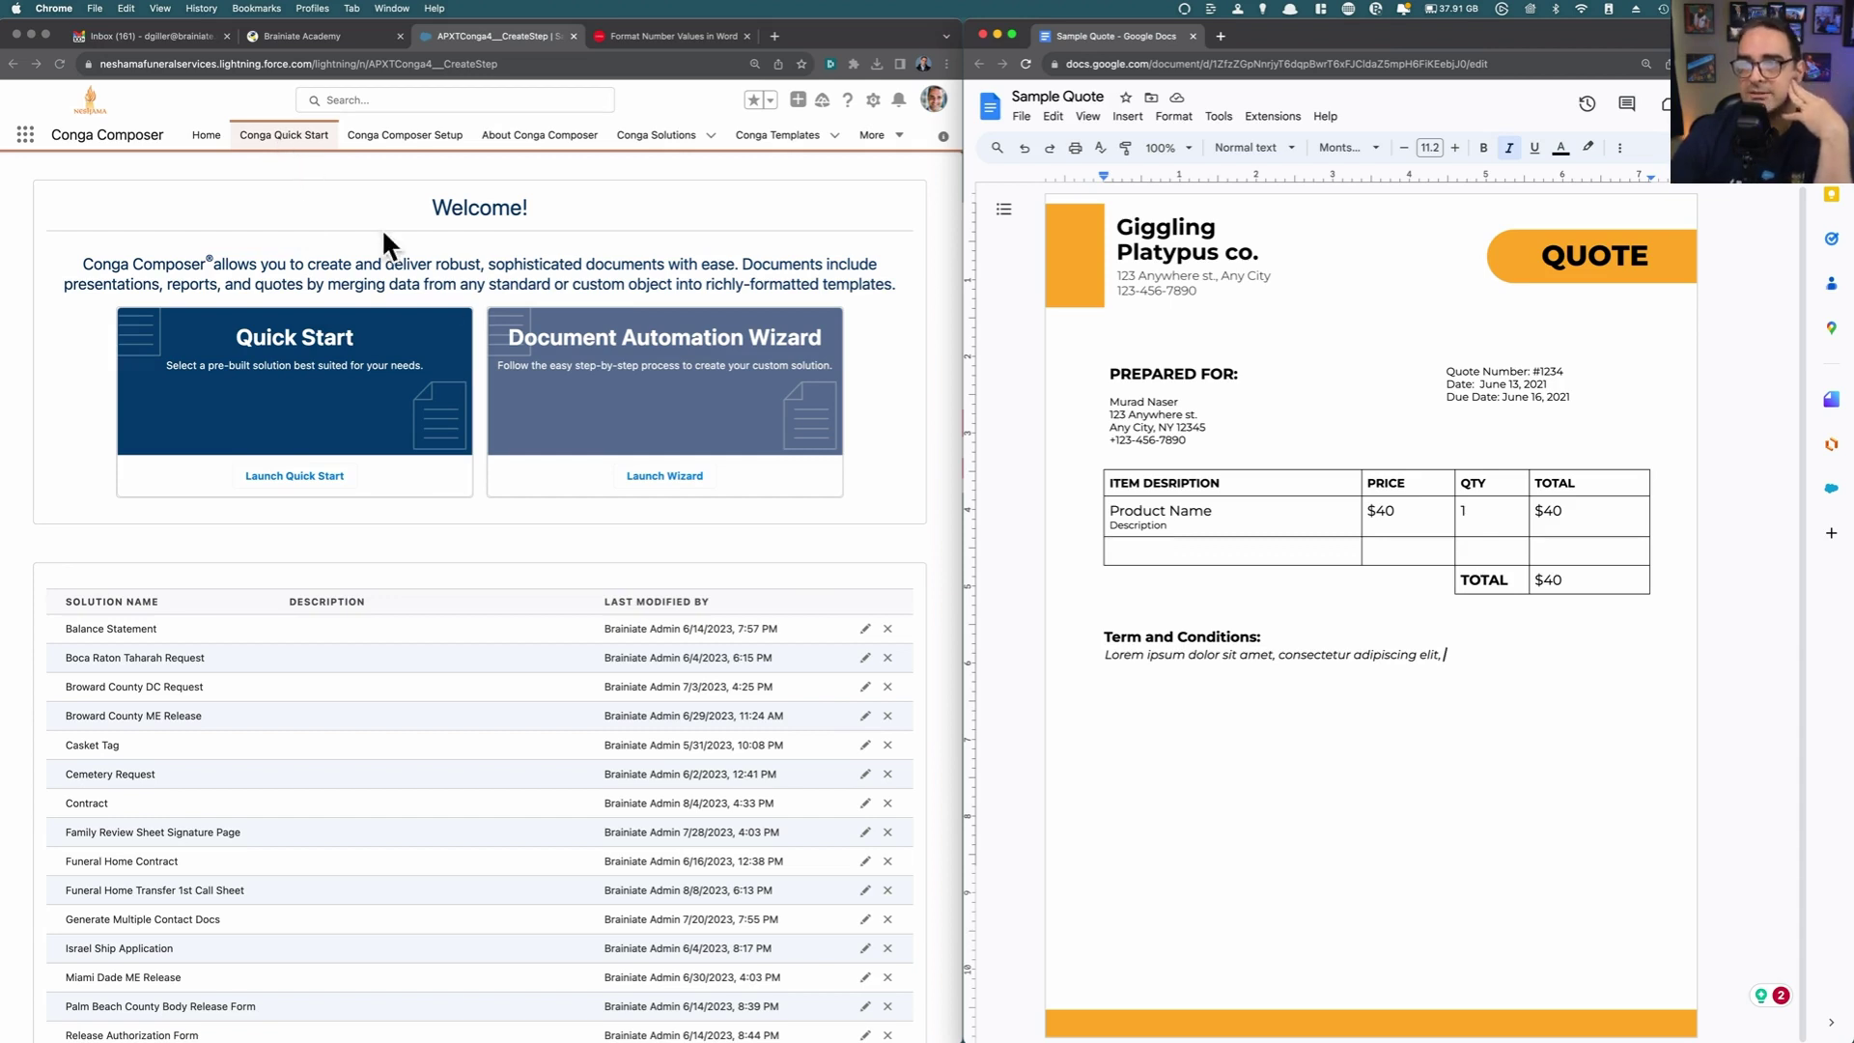
Step: Launch the Document Automation Wizard to start building a new custom solution
click(664, 475)
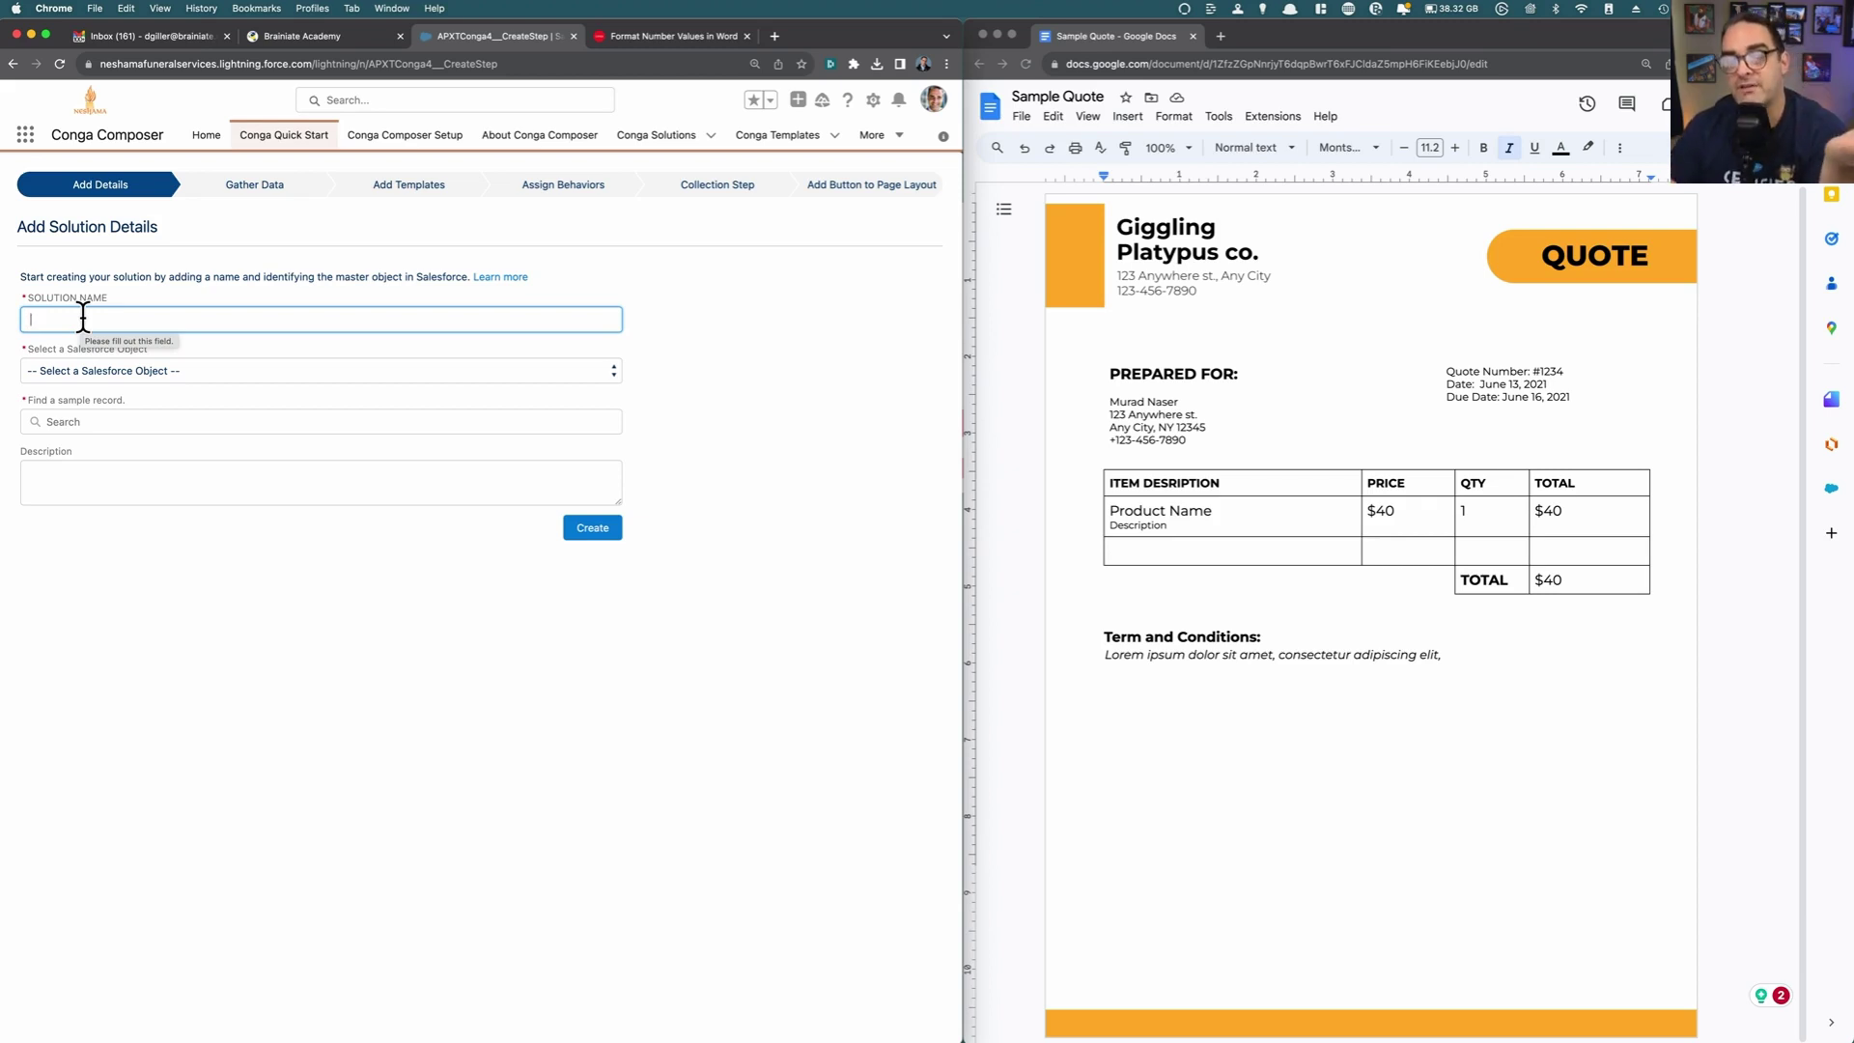
Step: Browse the available Salesforce master objects without choosing one, then return to the welcome page
click(135, 371)
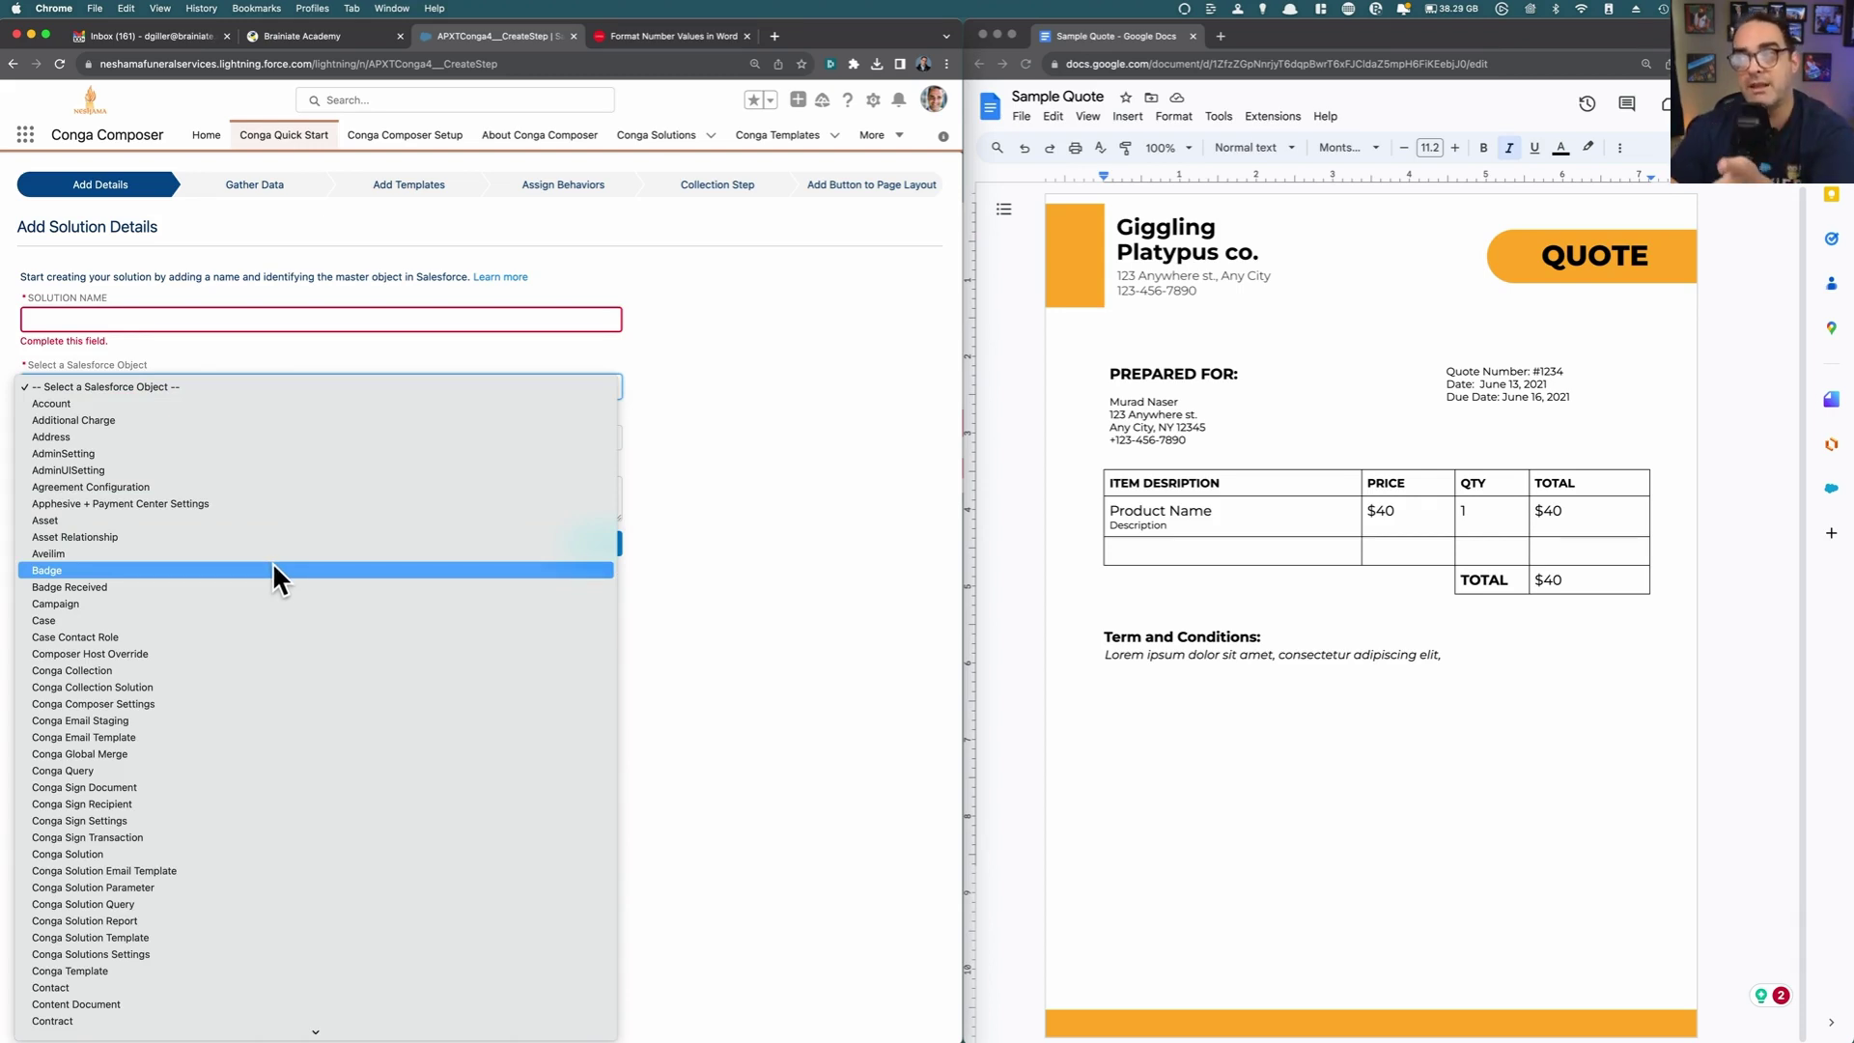
click(1255, 351)
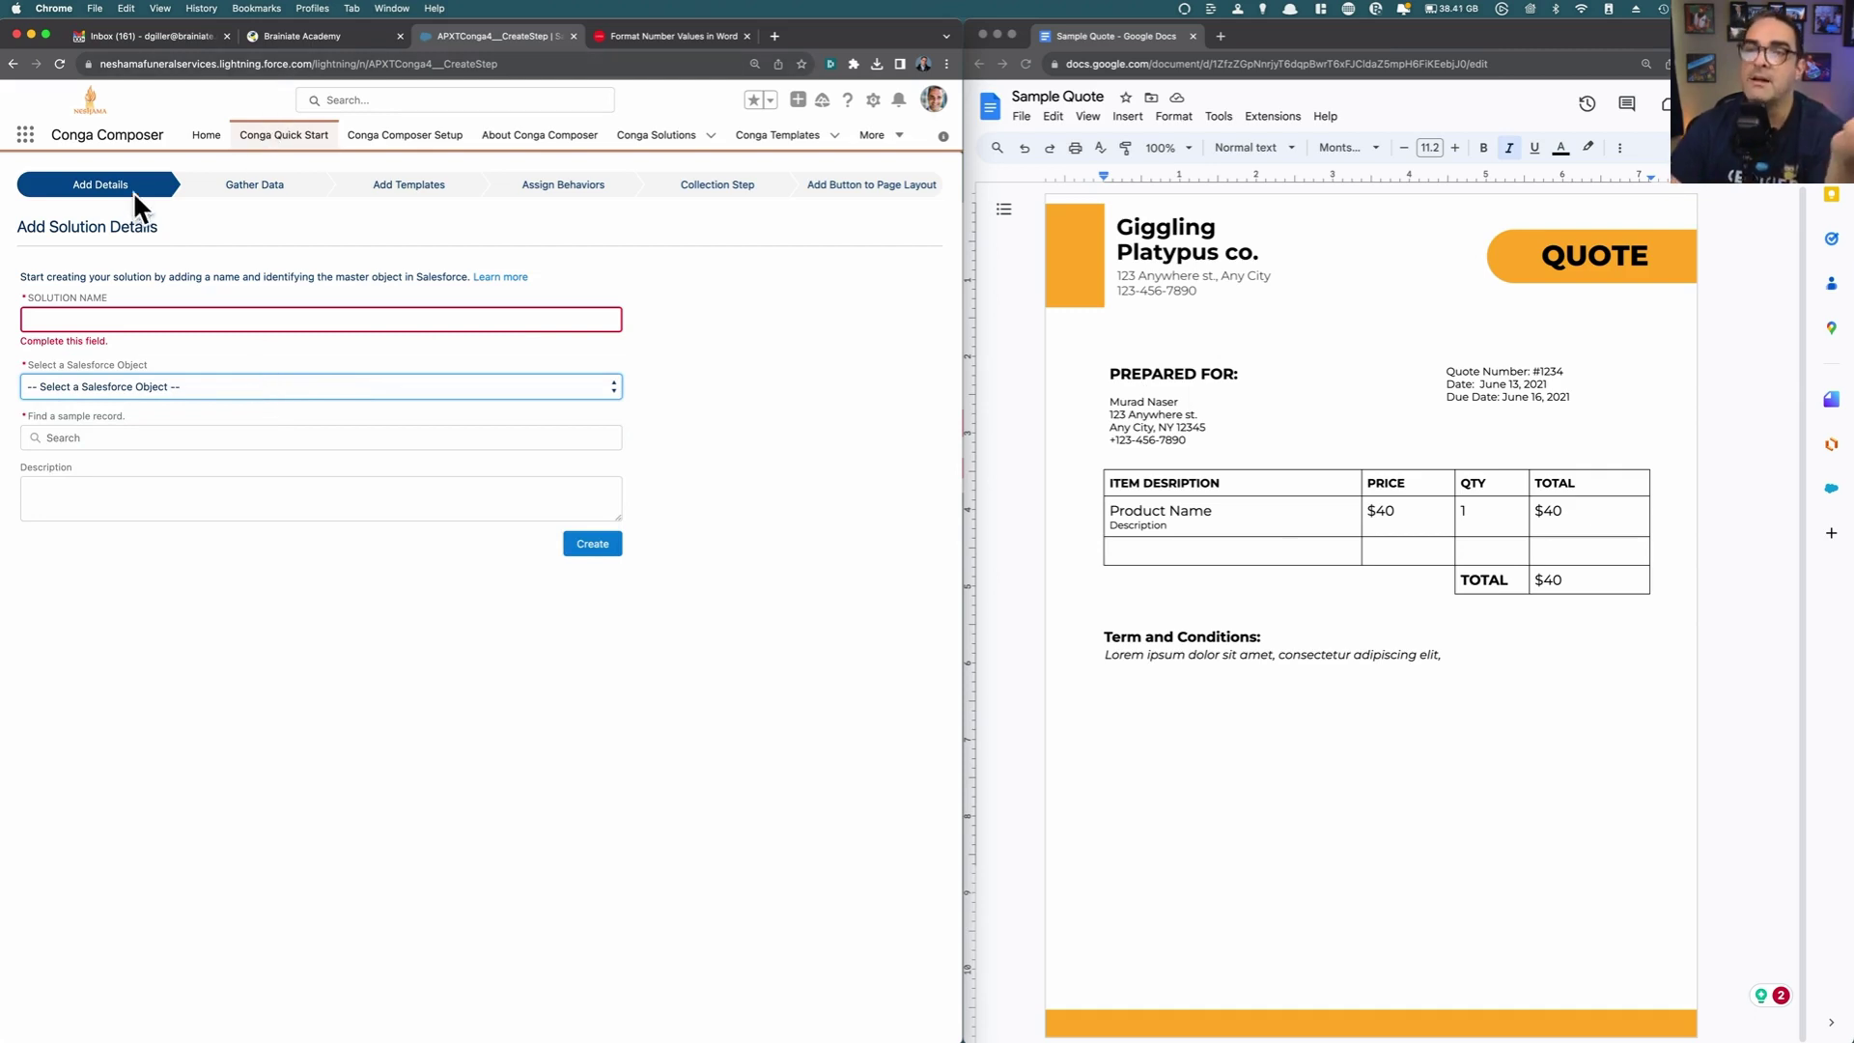
click(307, 138)
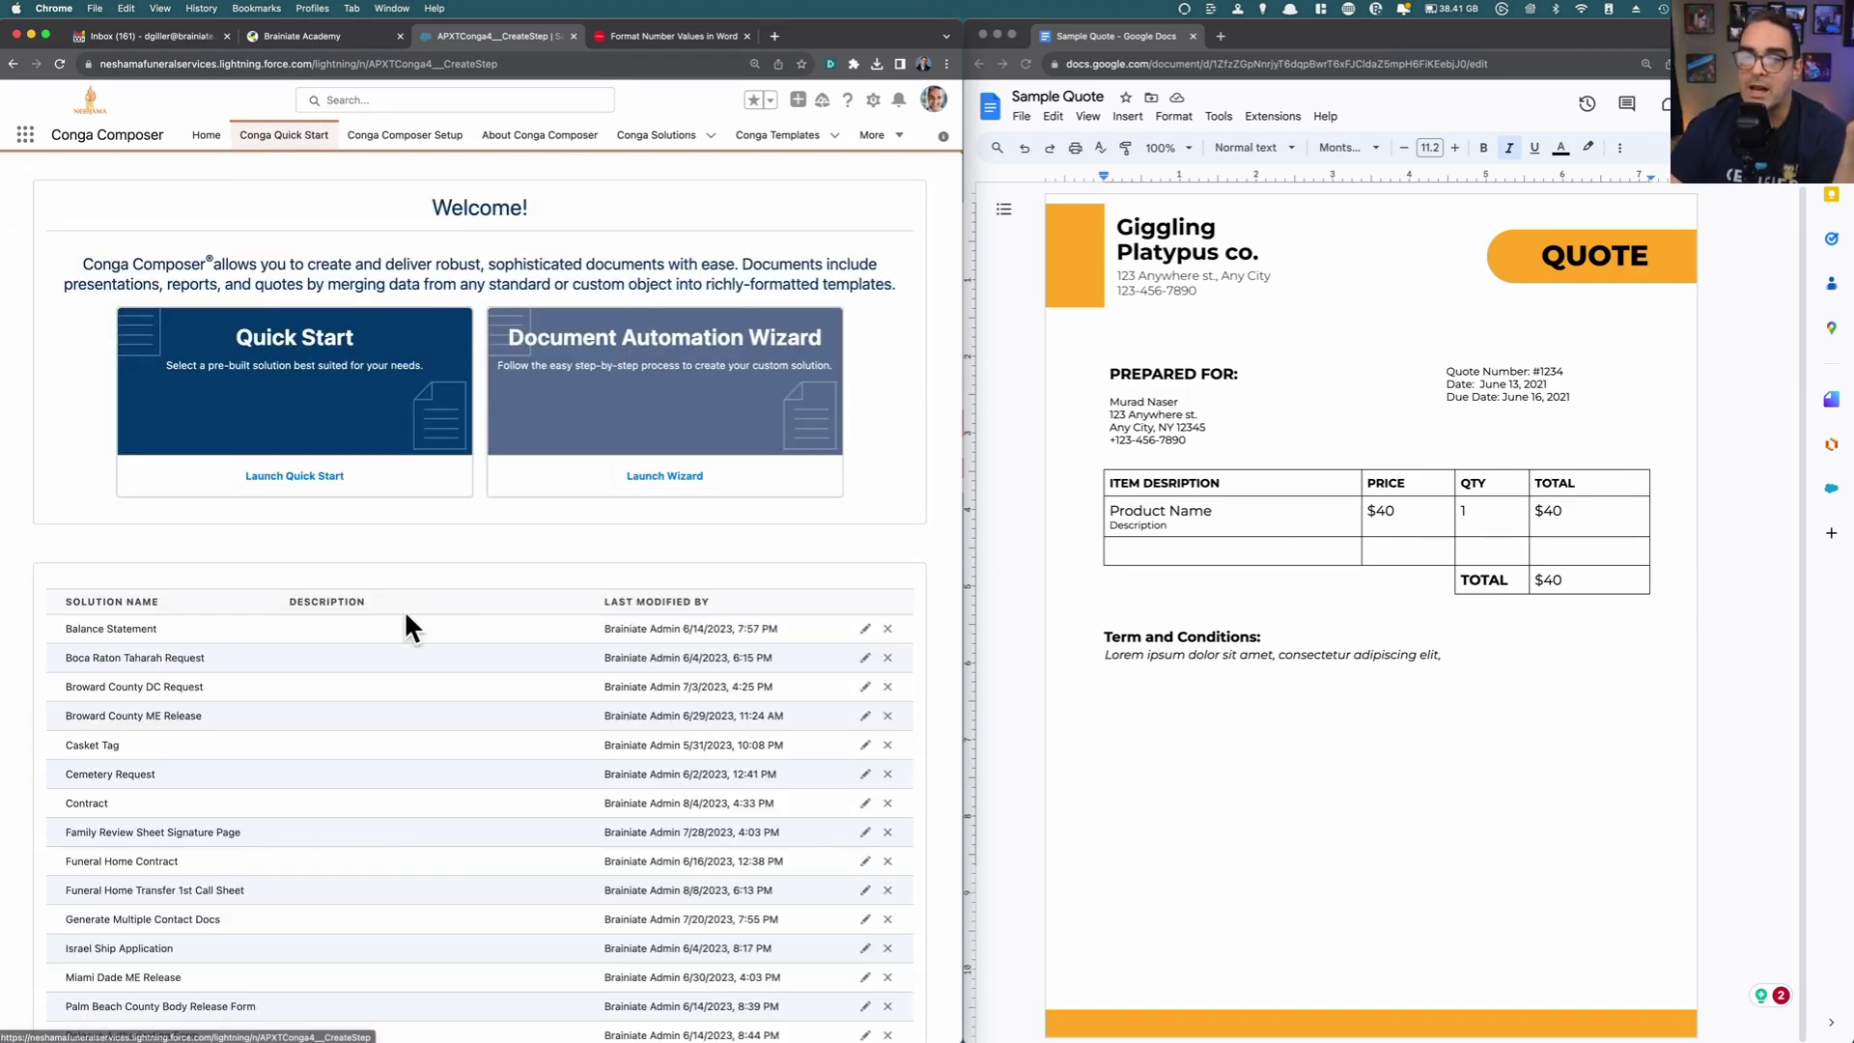
Step: Edit the existing Test solution and check its name and chosen sample Opportunity record
scroll(405, 615, down, 5)
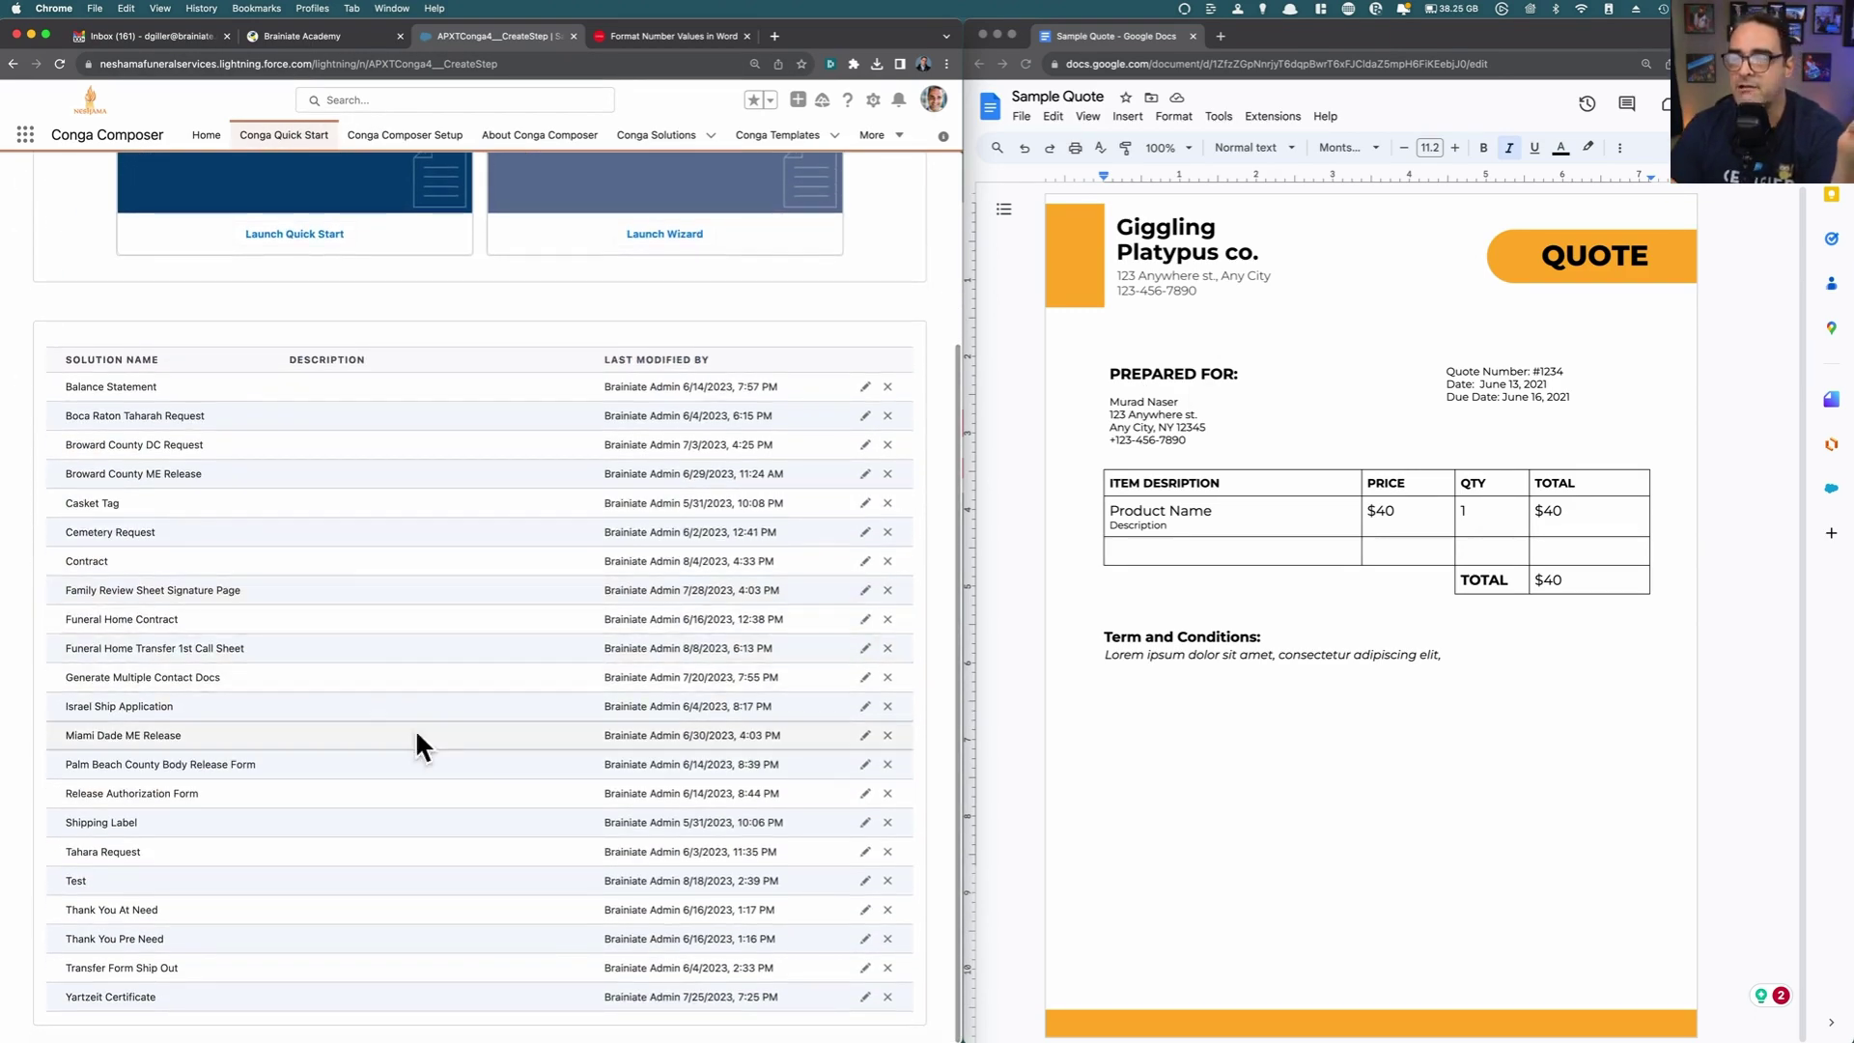
click(865, 881)
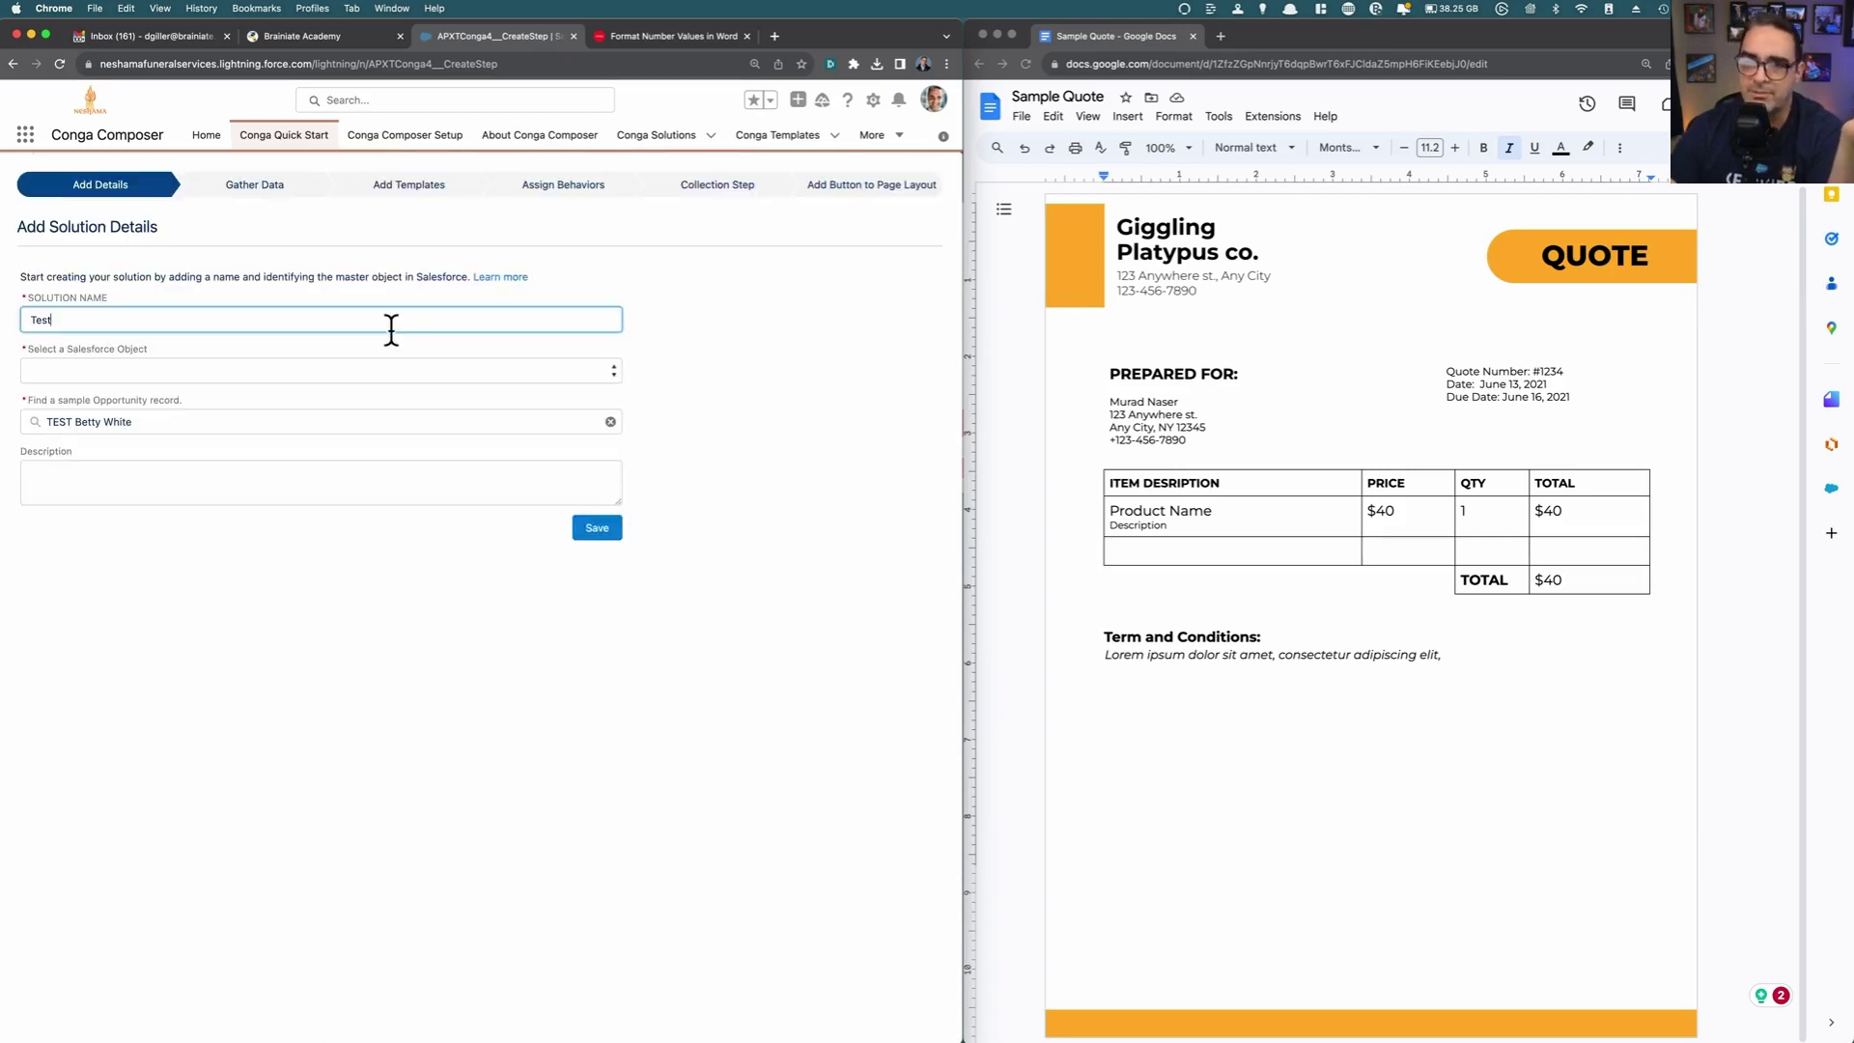
drag(76, 322, 18, 317)
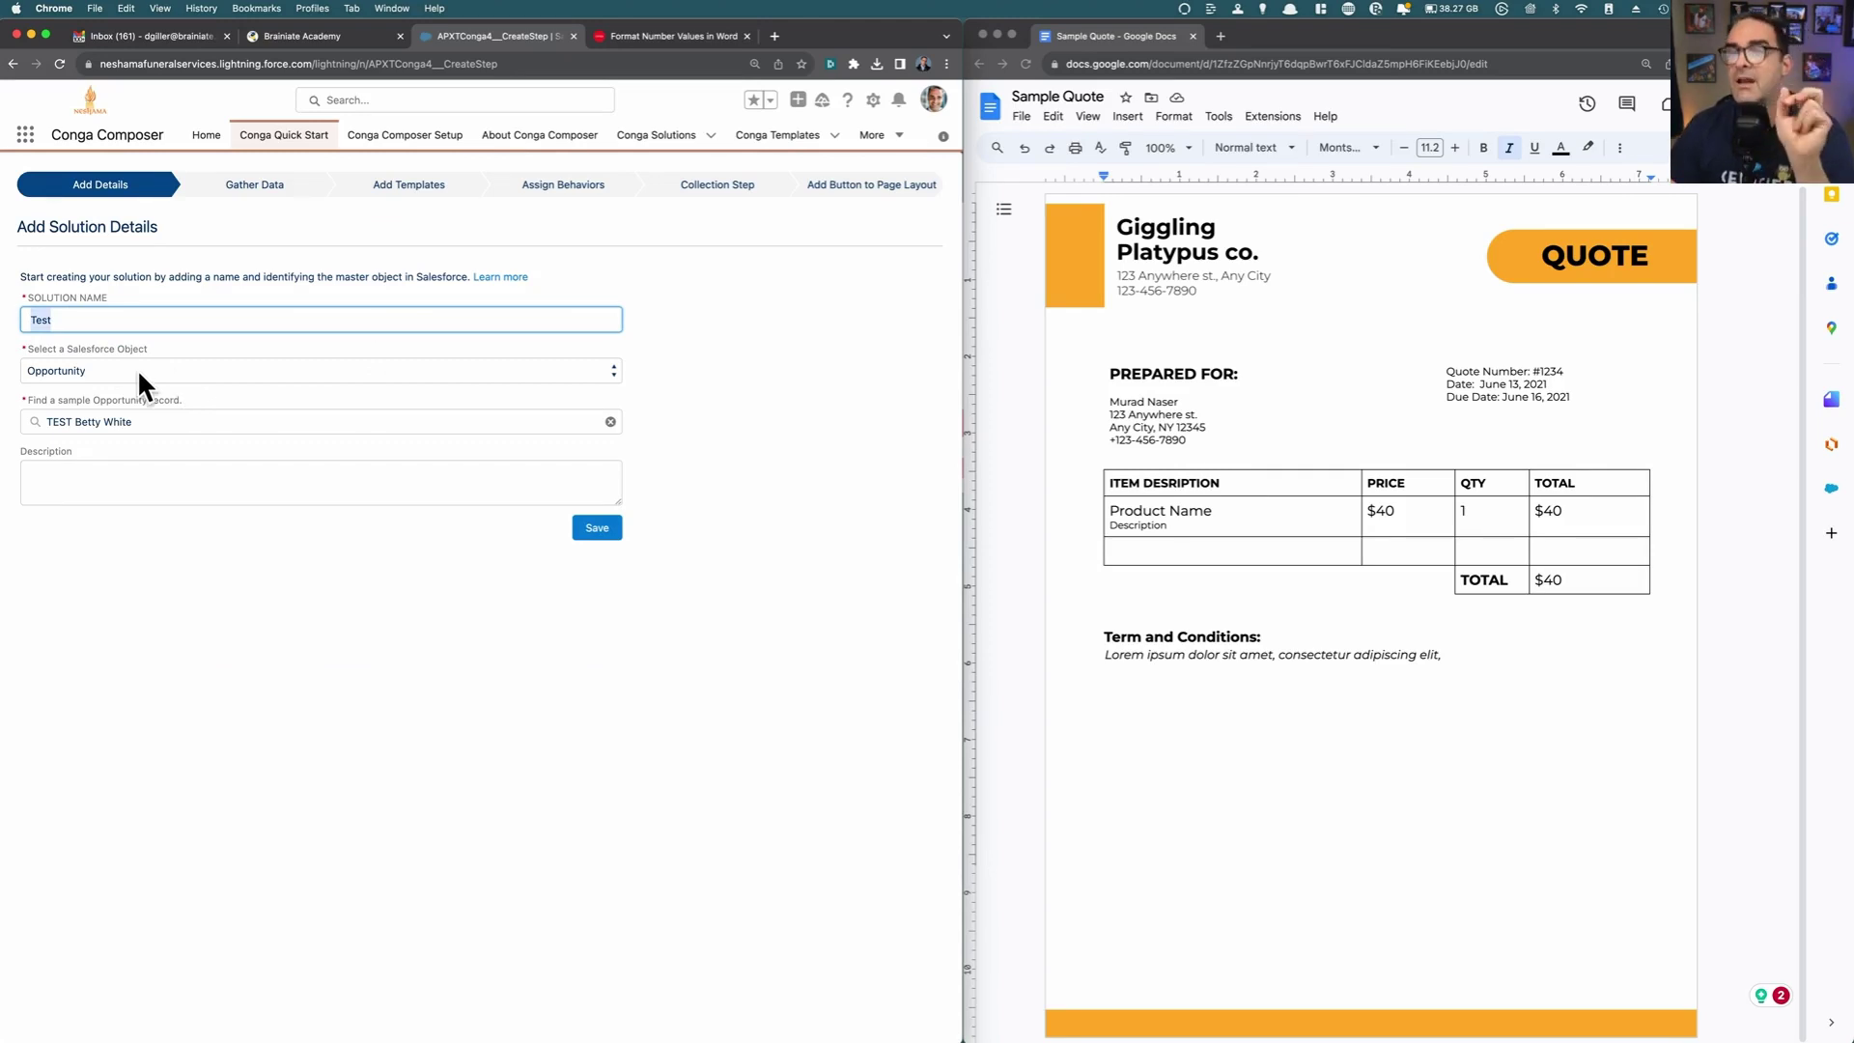
click(169, 422)
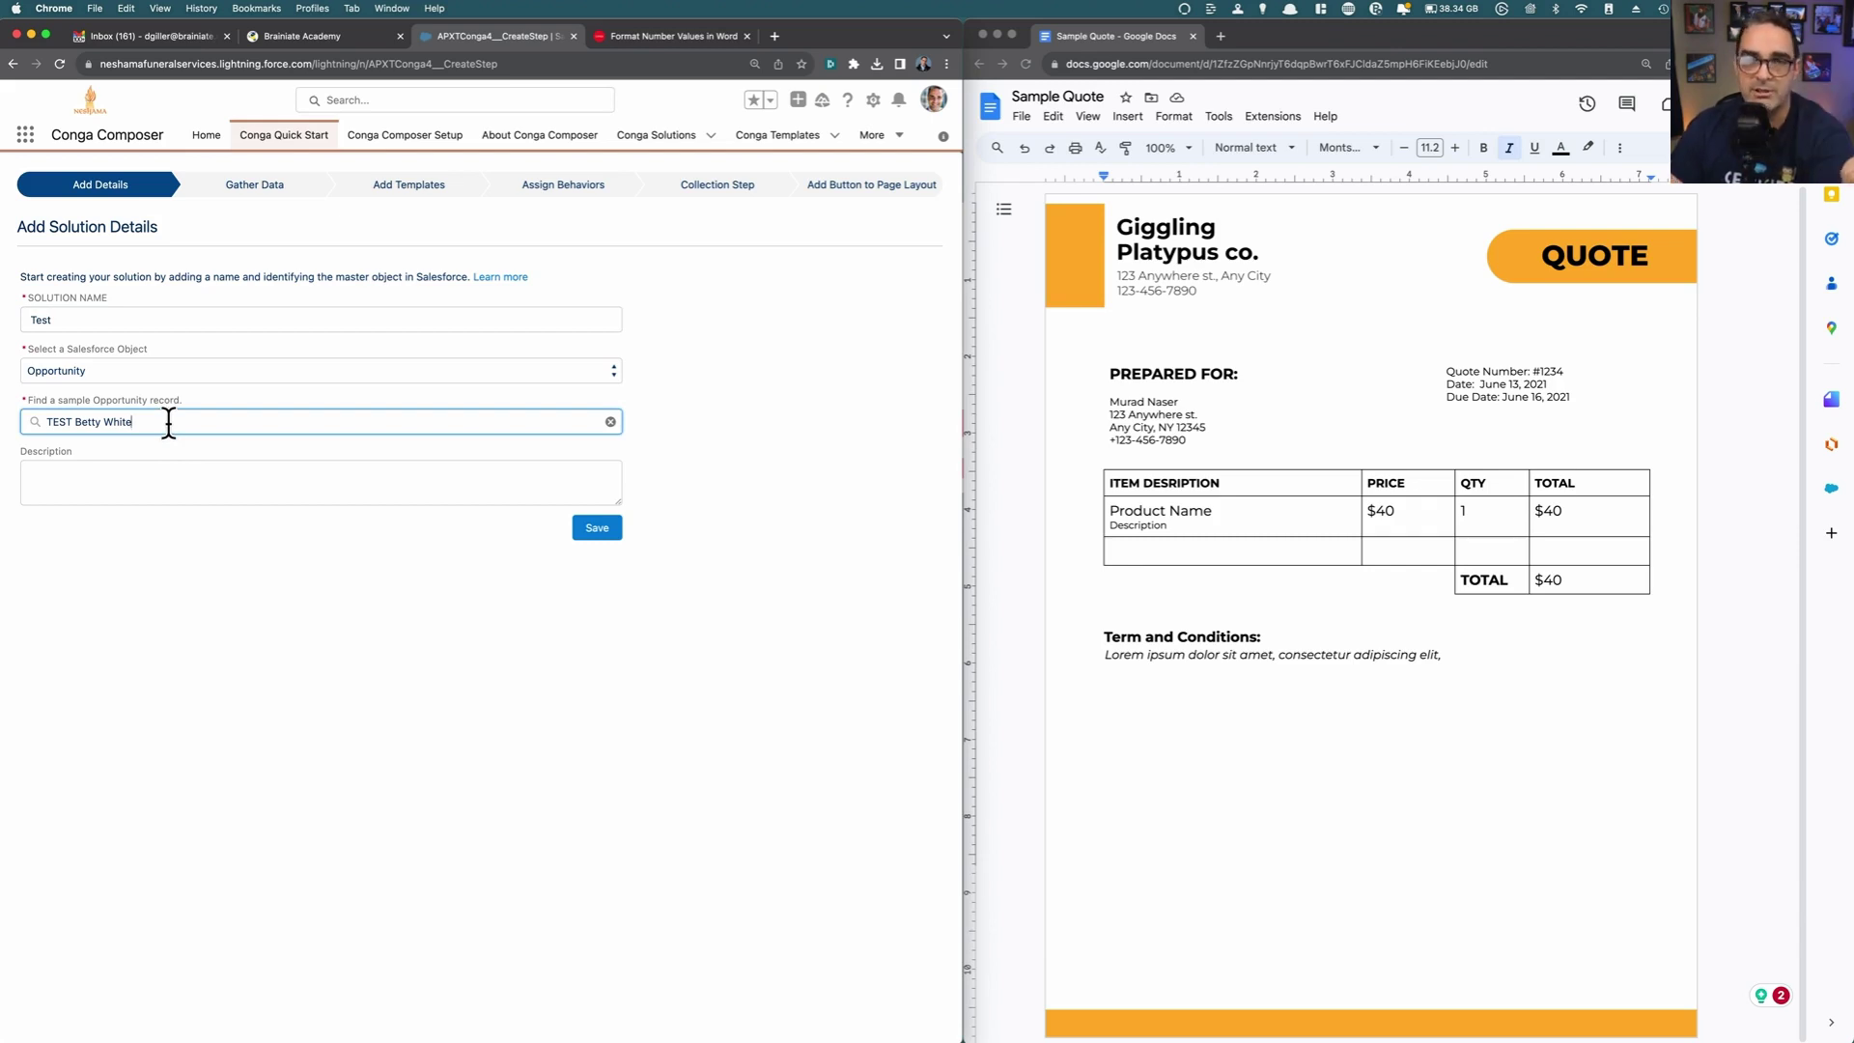
Step: Save the Test solution details and, with no SOQL queries added, move to Add Templates
click(596, 530)
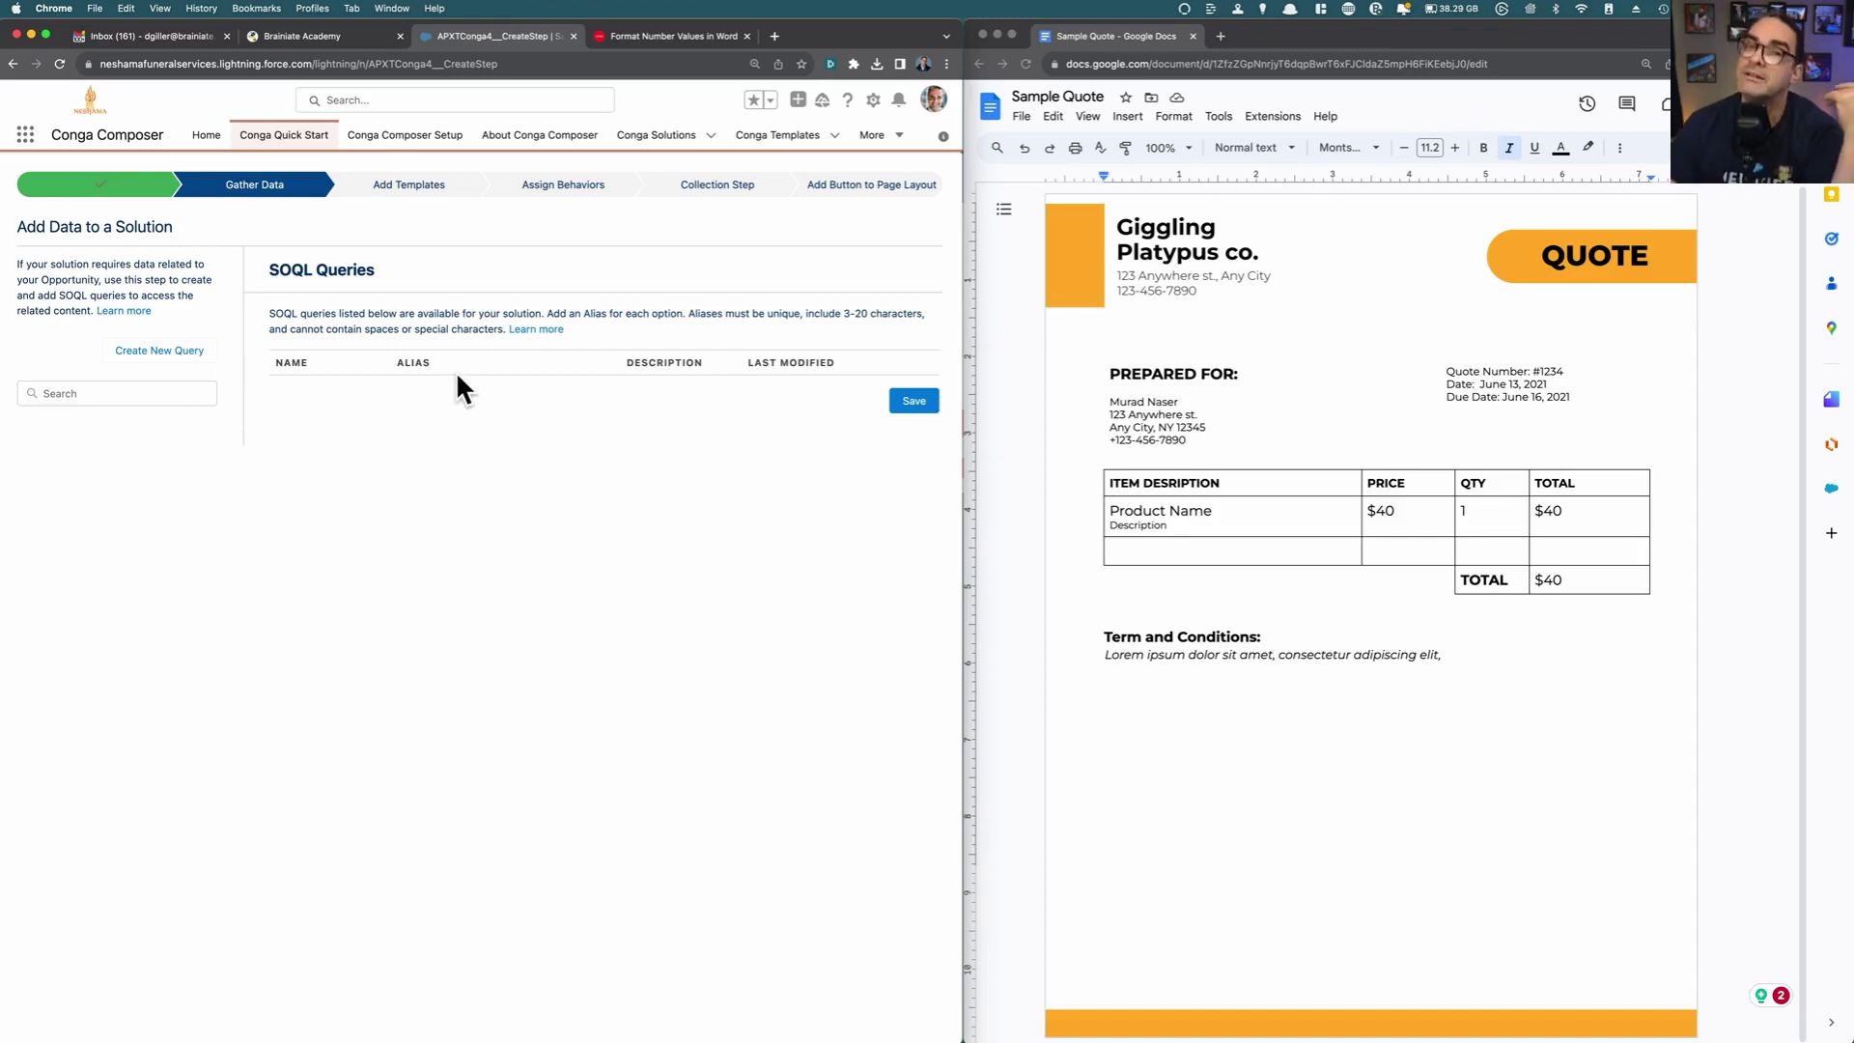
click(409, 186)
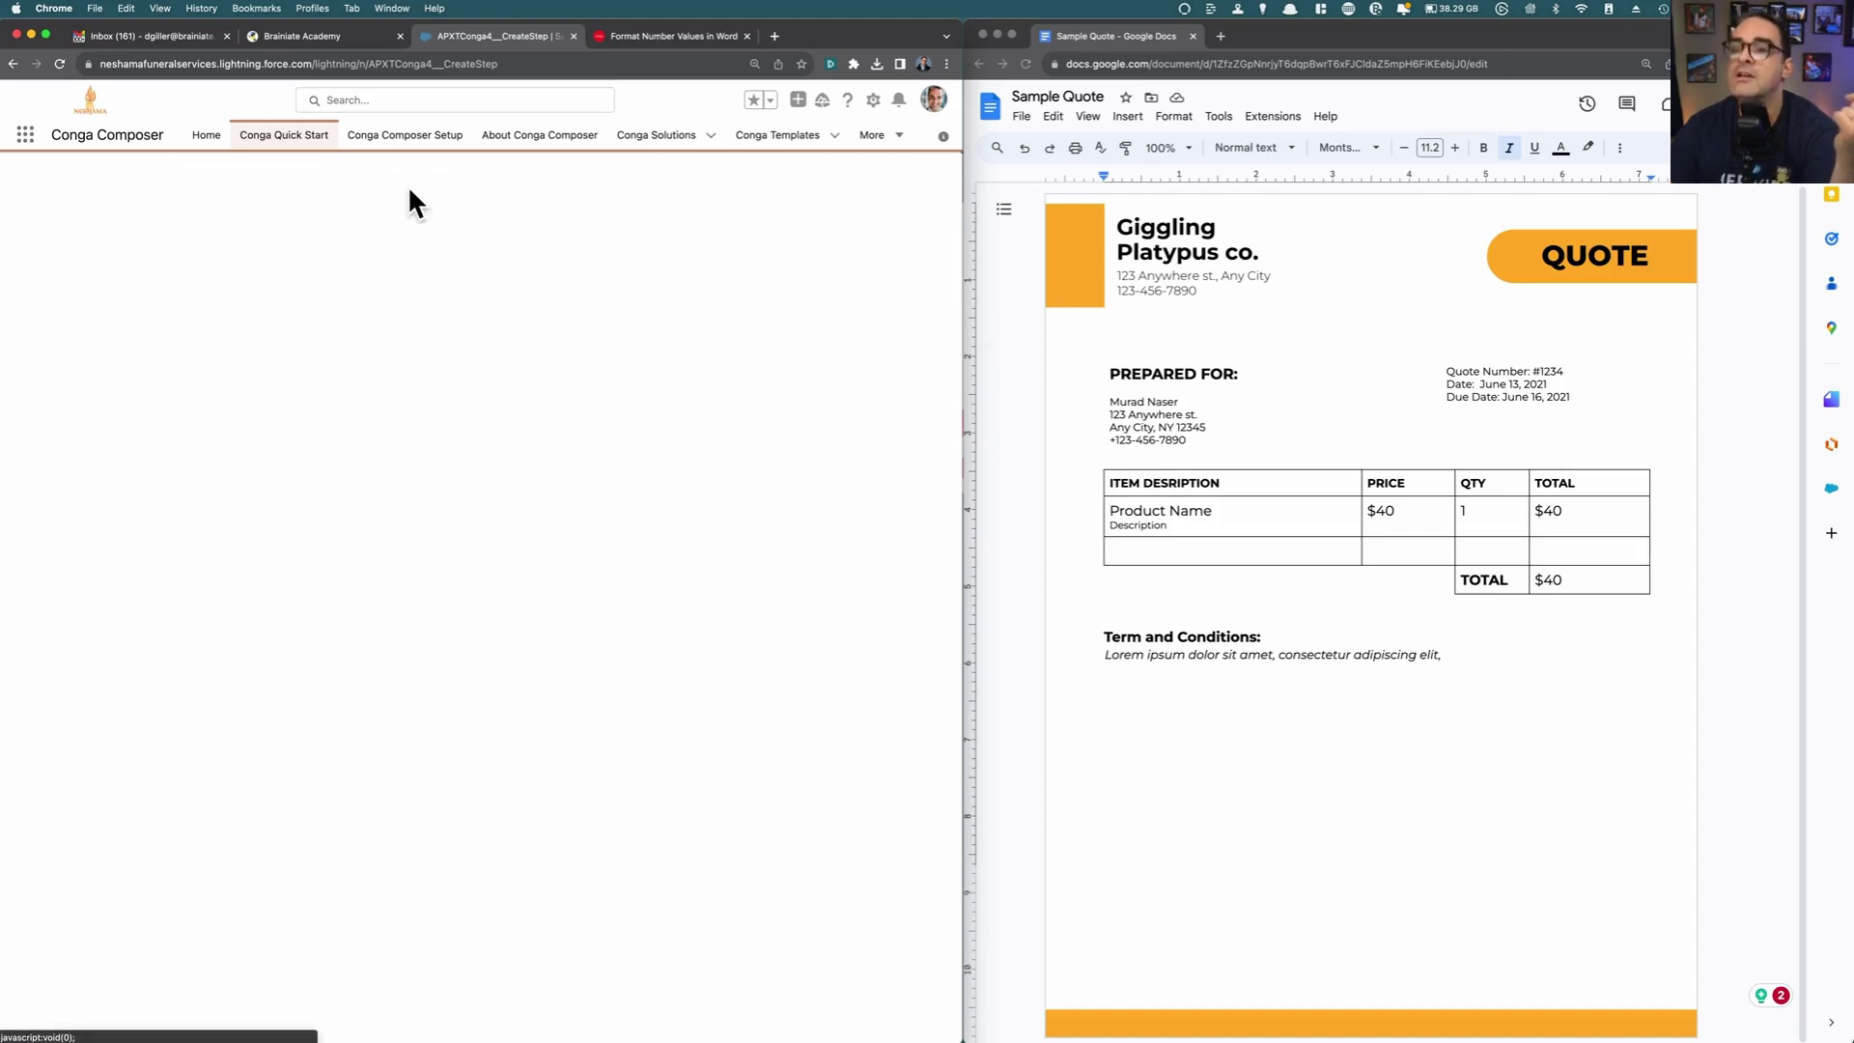
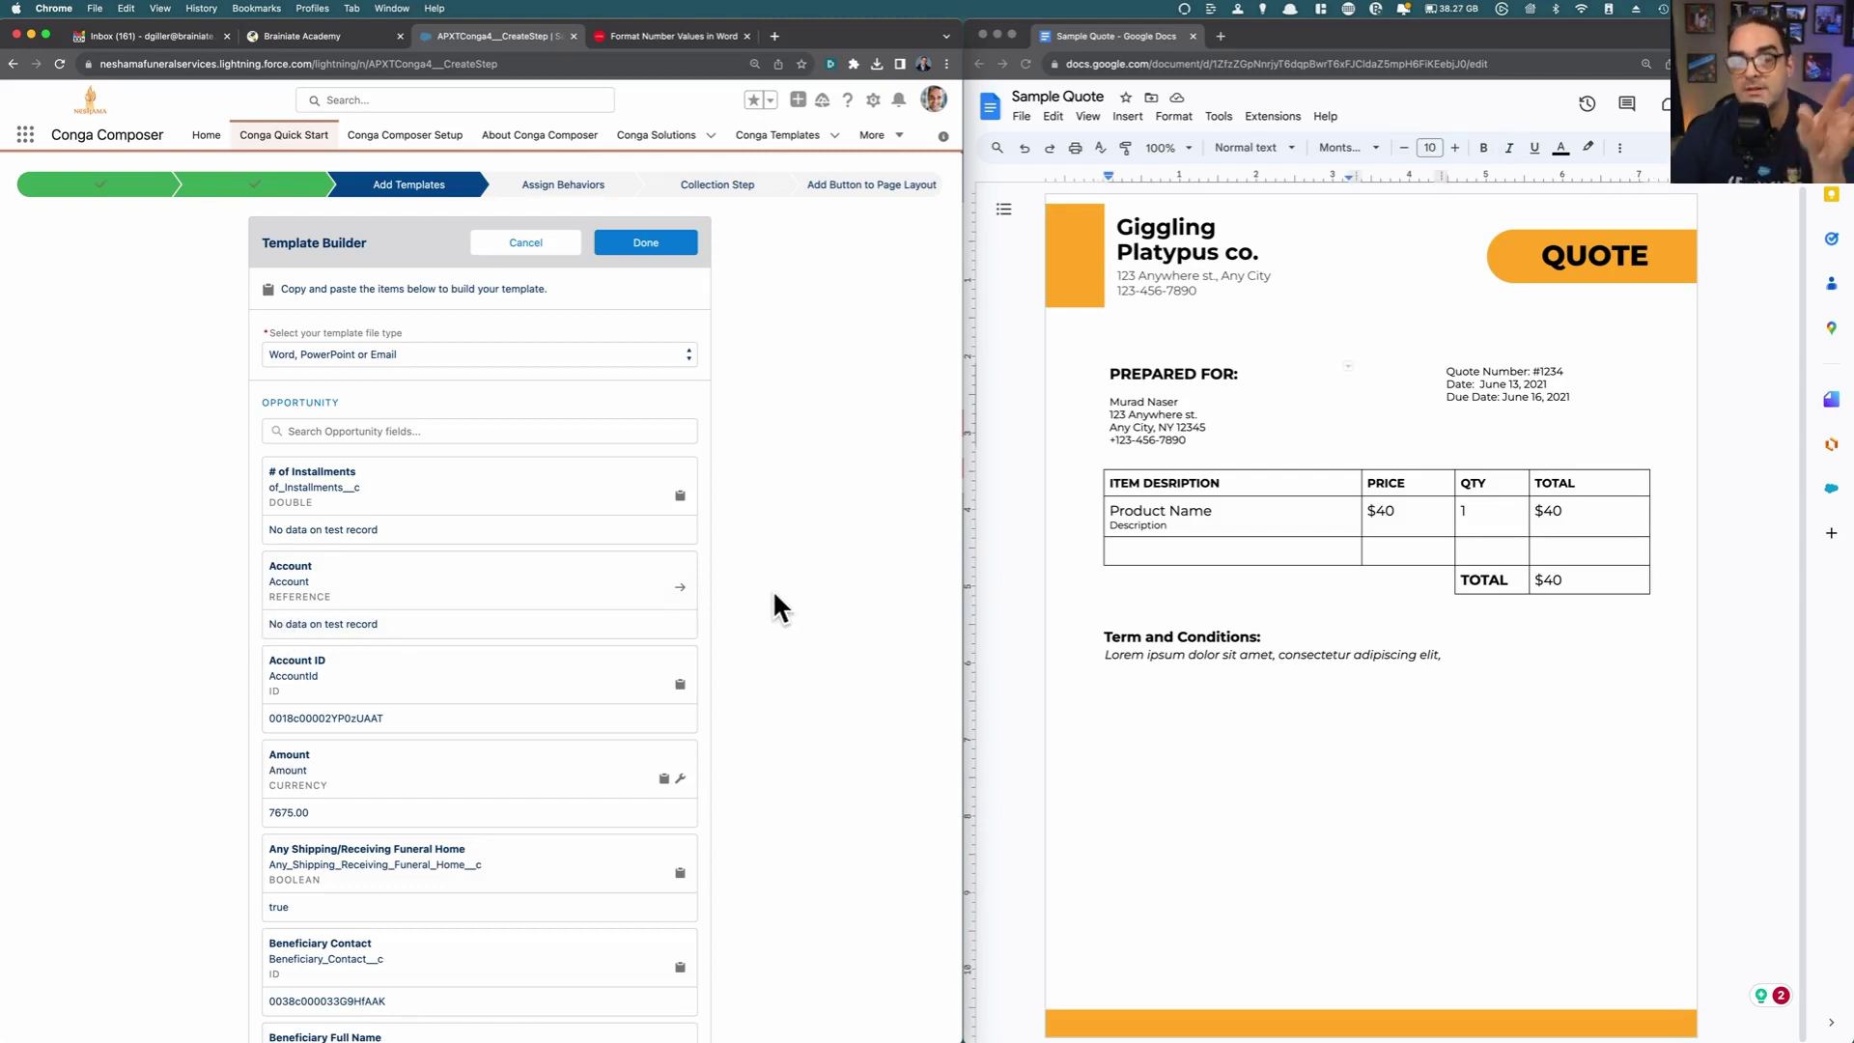
Step: Select the recipient name under PREPARED FOR and search Opportunity fields for 'prim' to find Primary Contact
click(1180, 498)
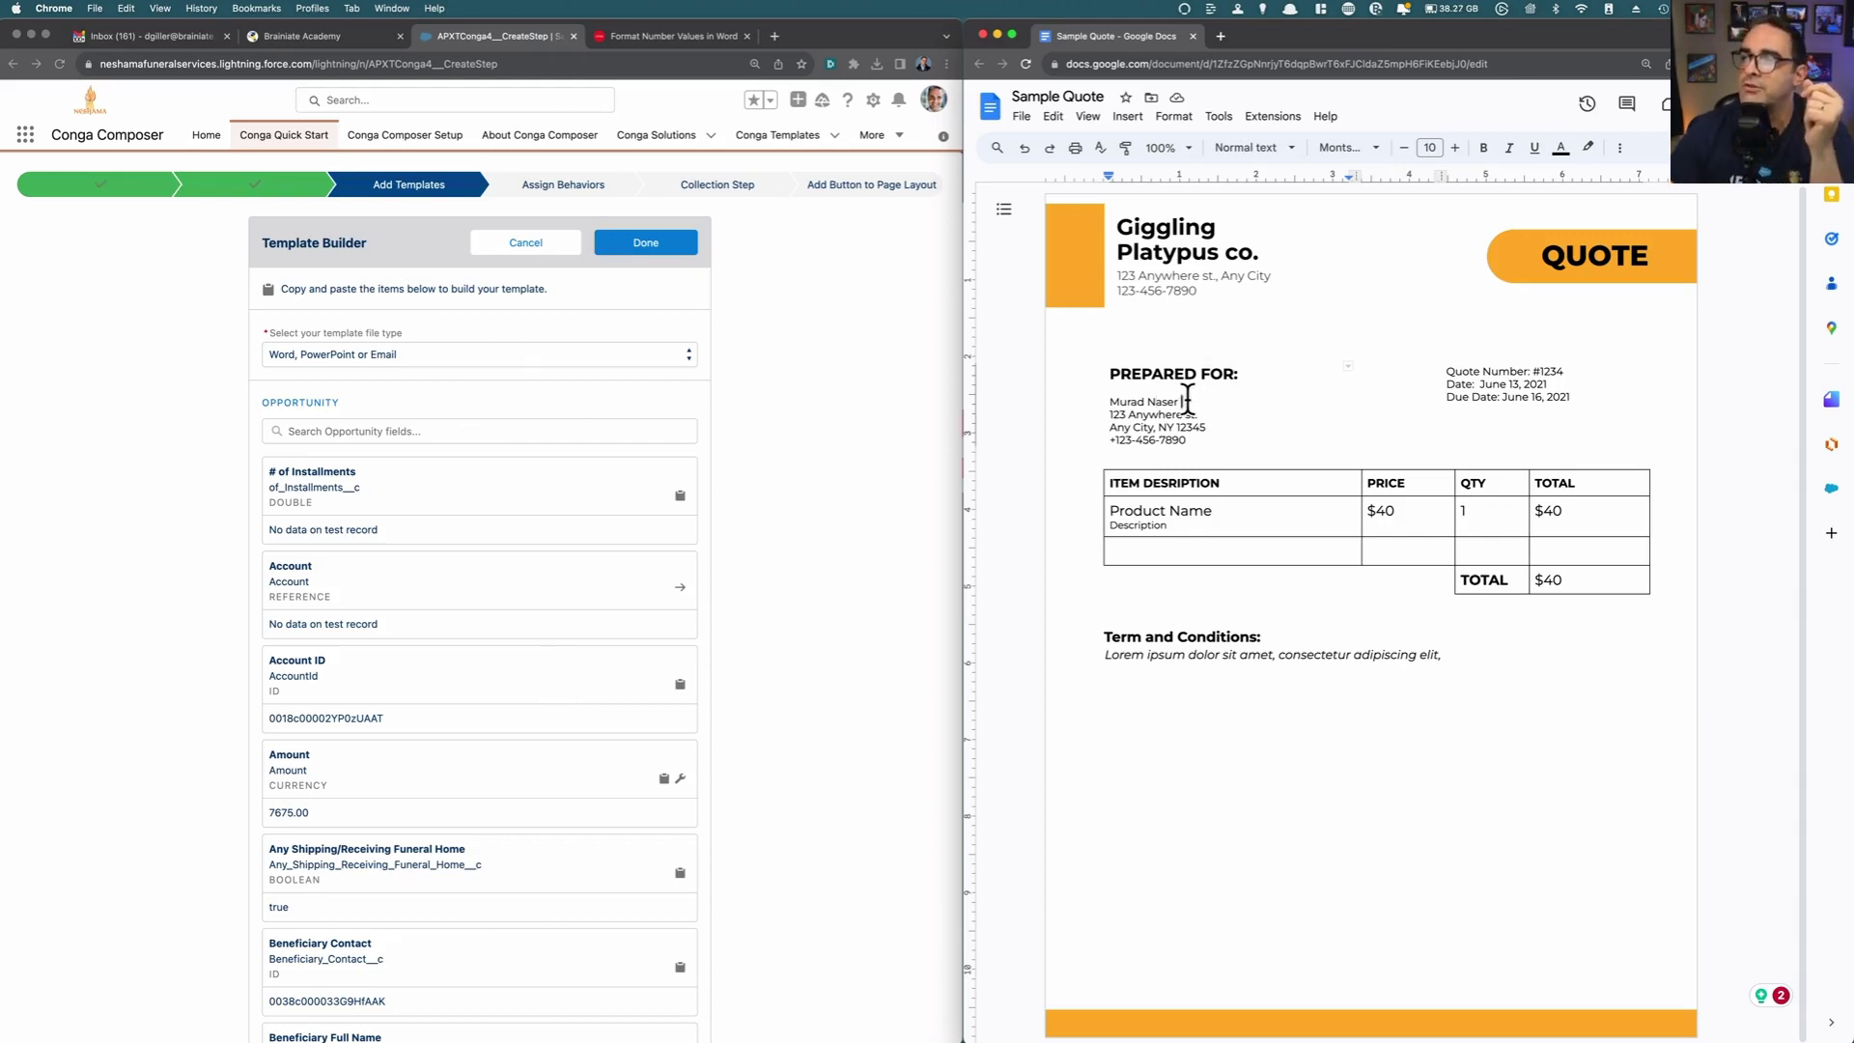
drag(1180, 401, 1108, 401)
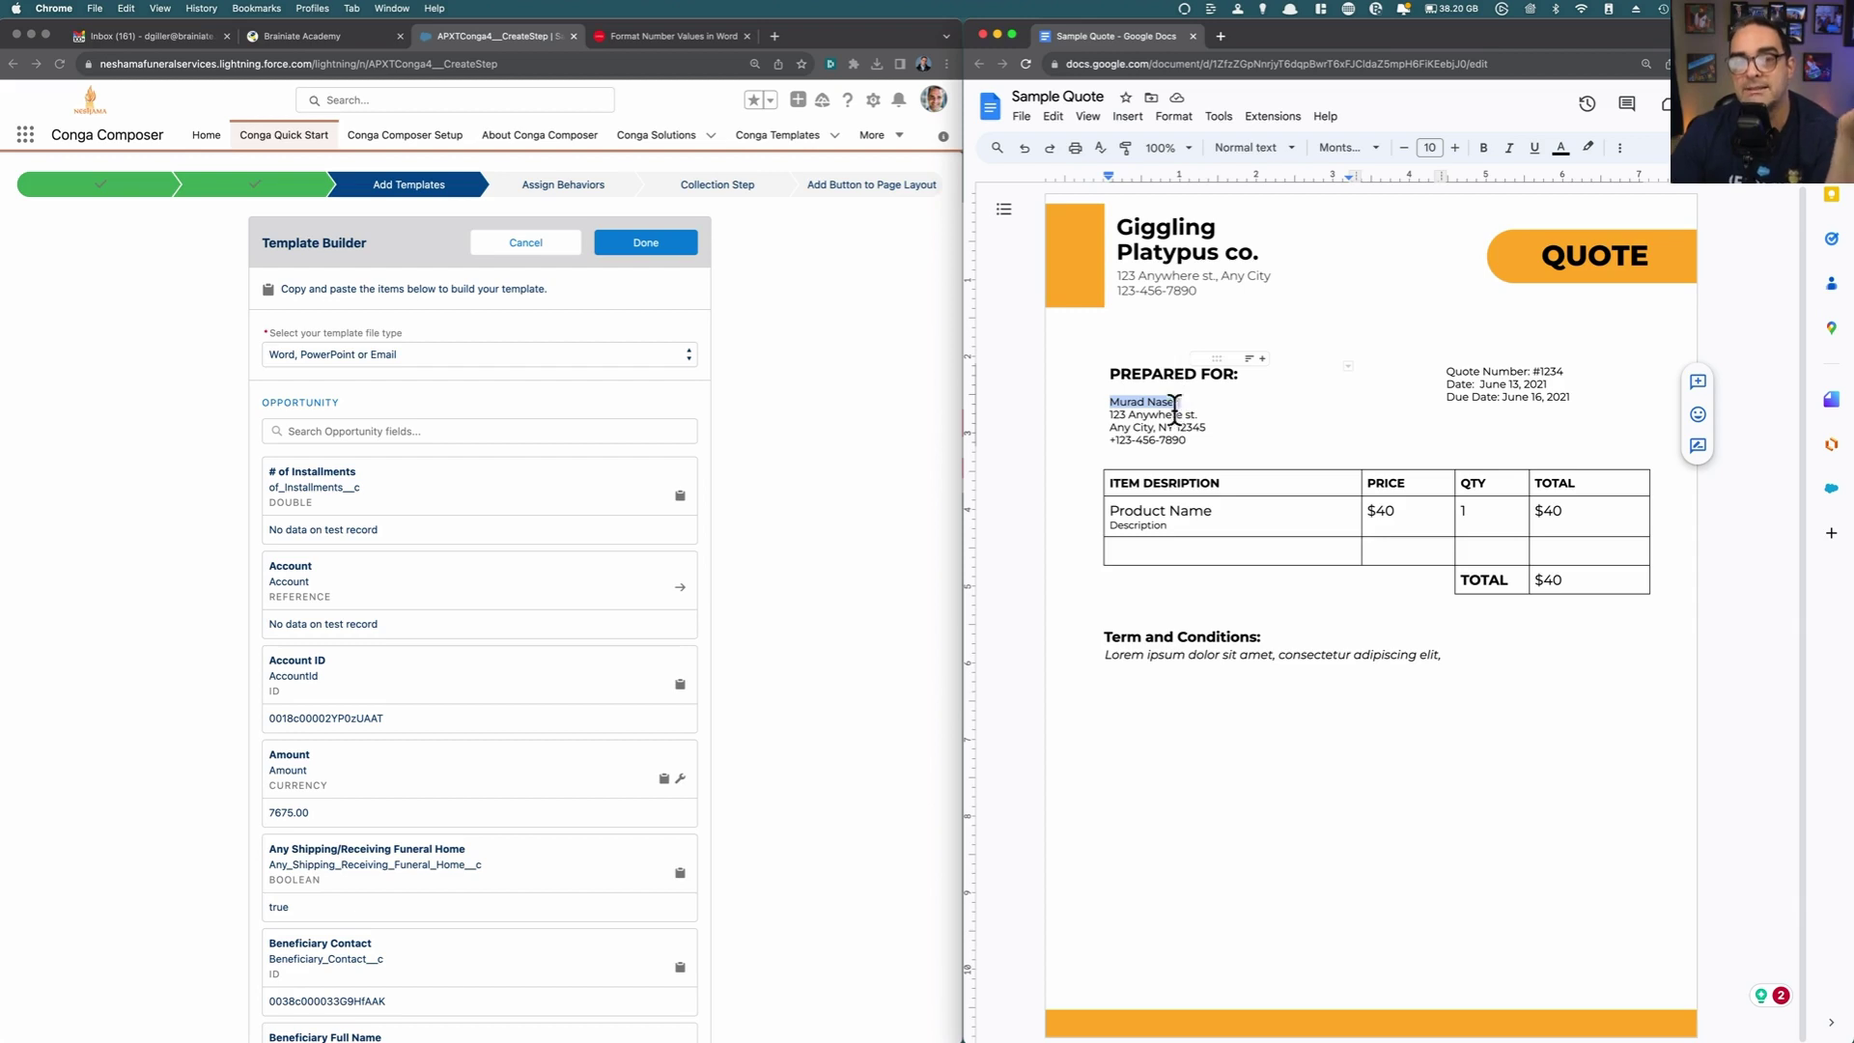
click(394, 429)
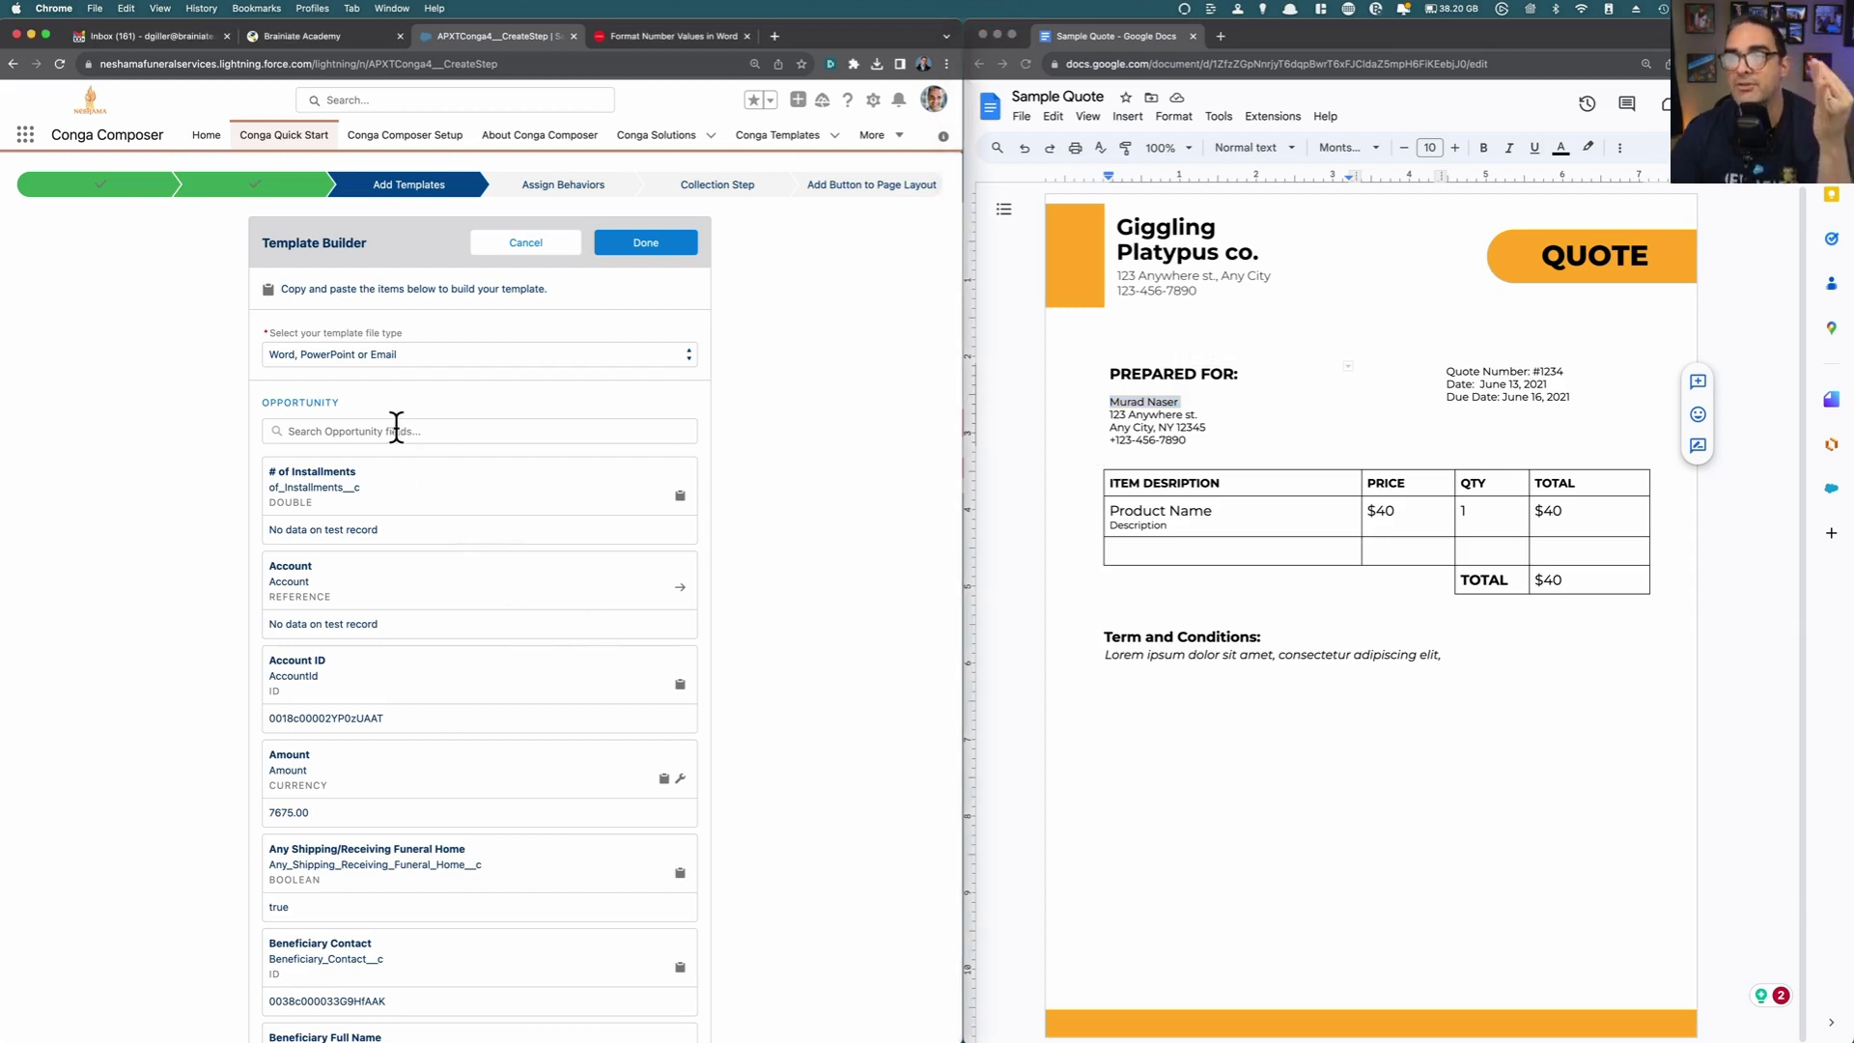
text(prim)
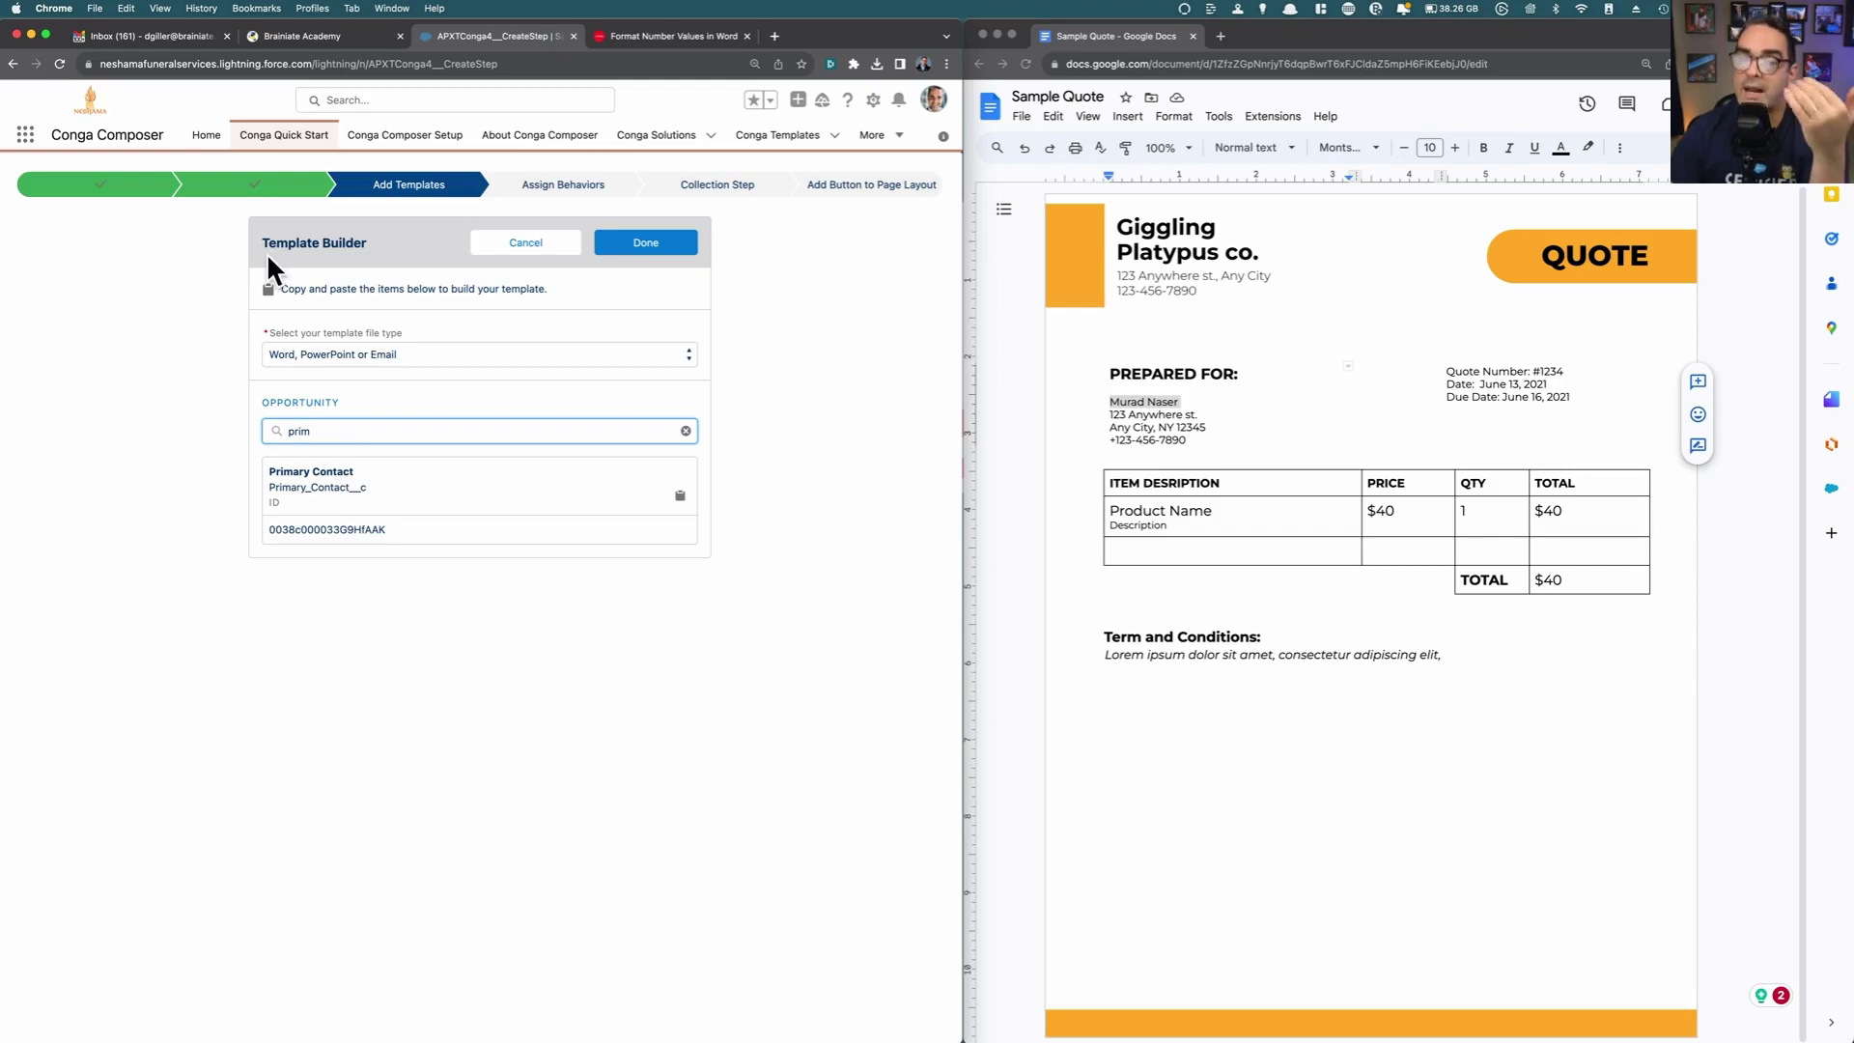
Step: Step back through Gather Data to Add Templates and start a new template beside the quote document
click(255, 193)
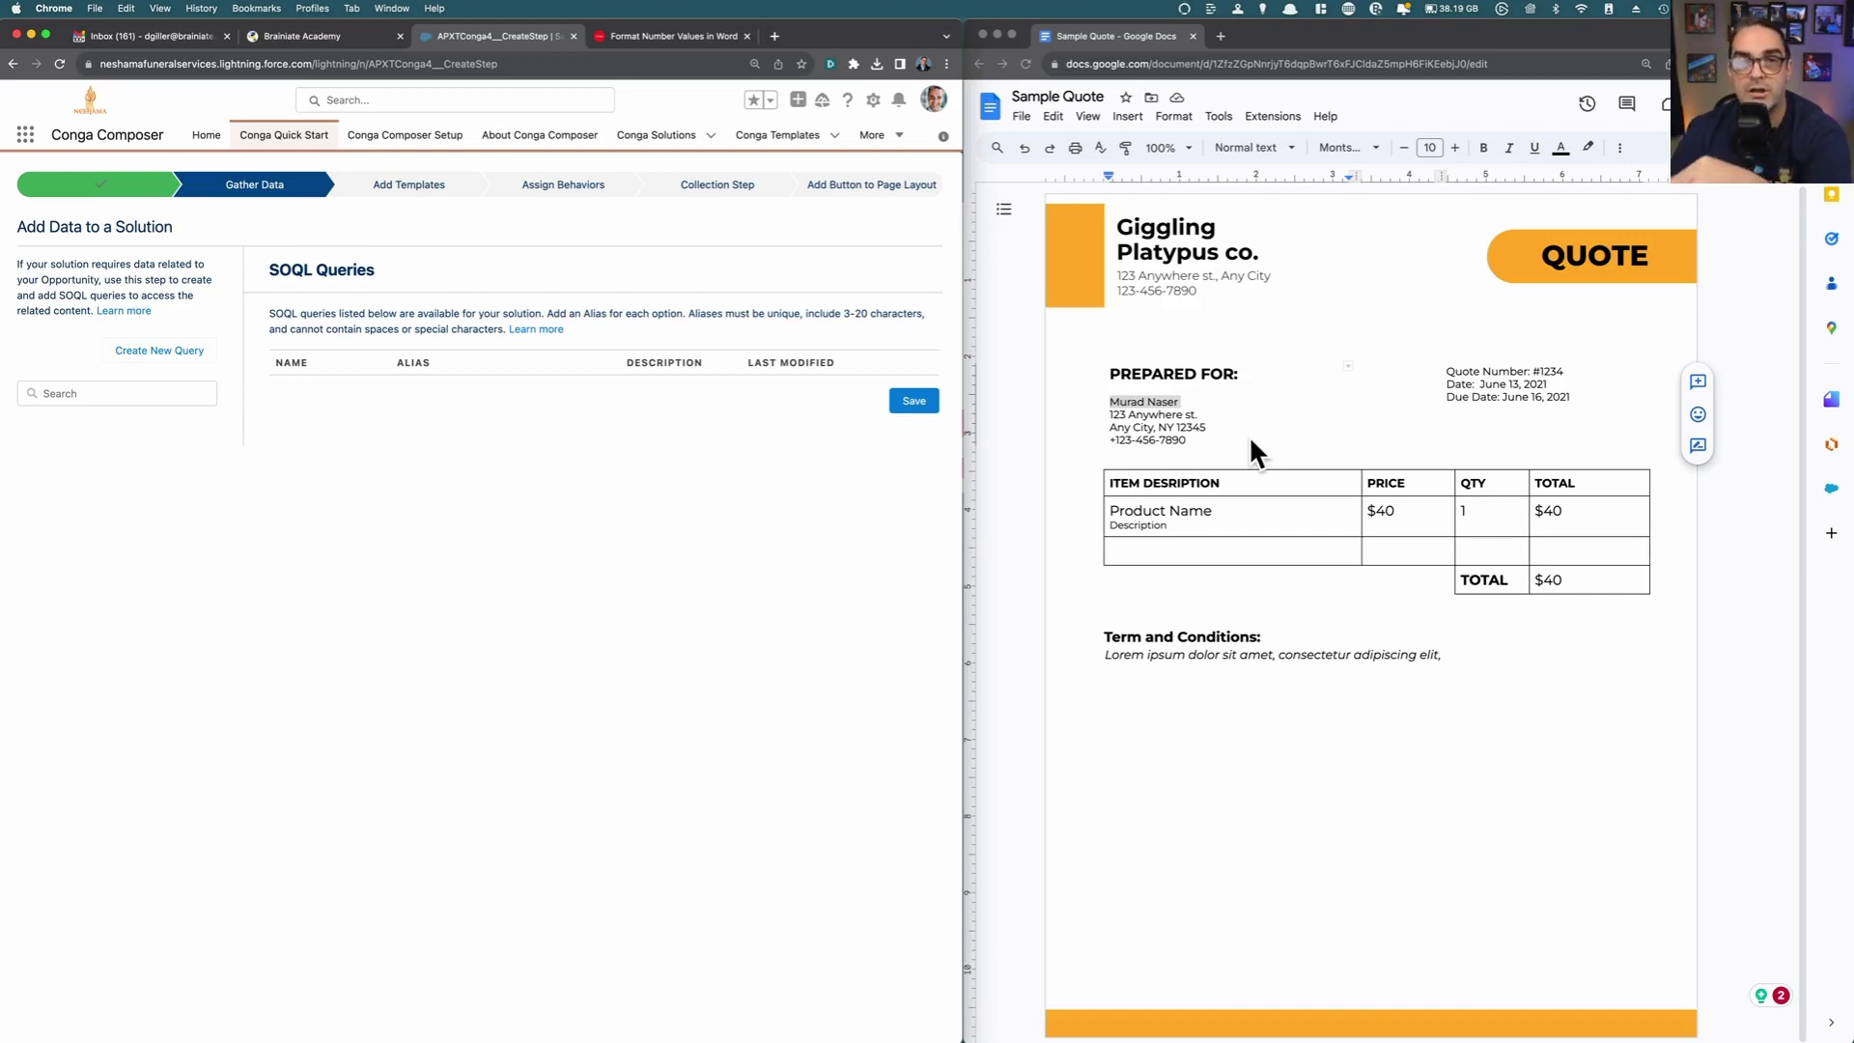
click(396, 188)
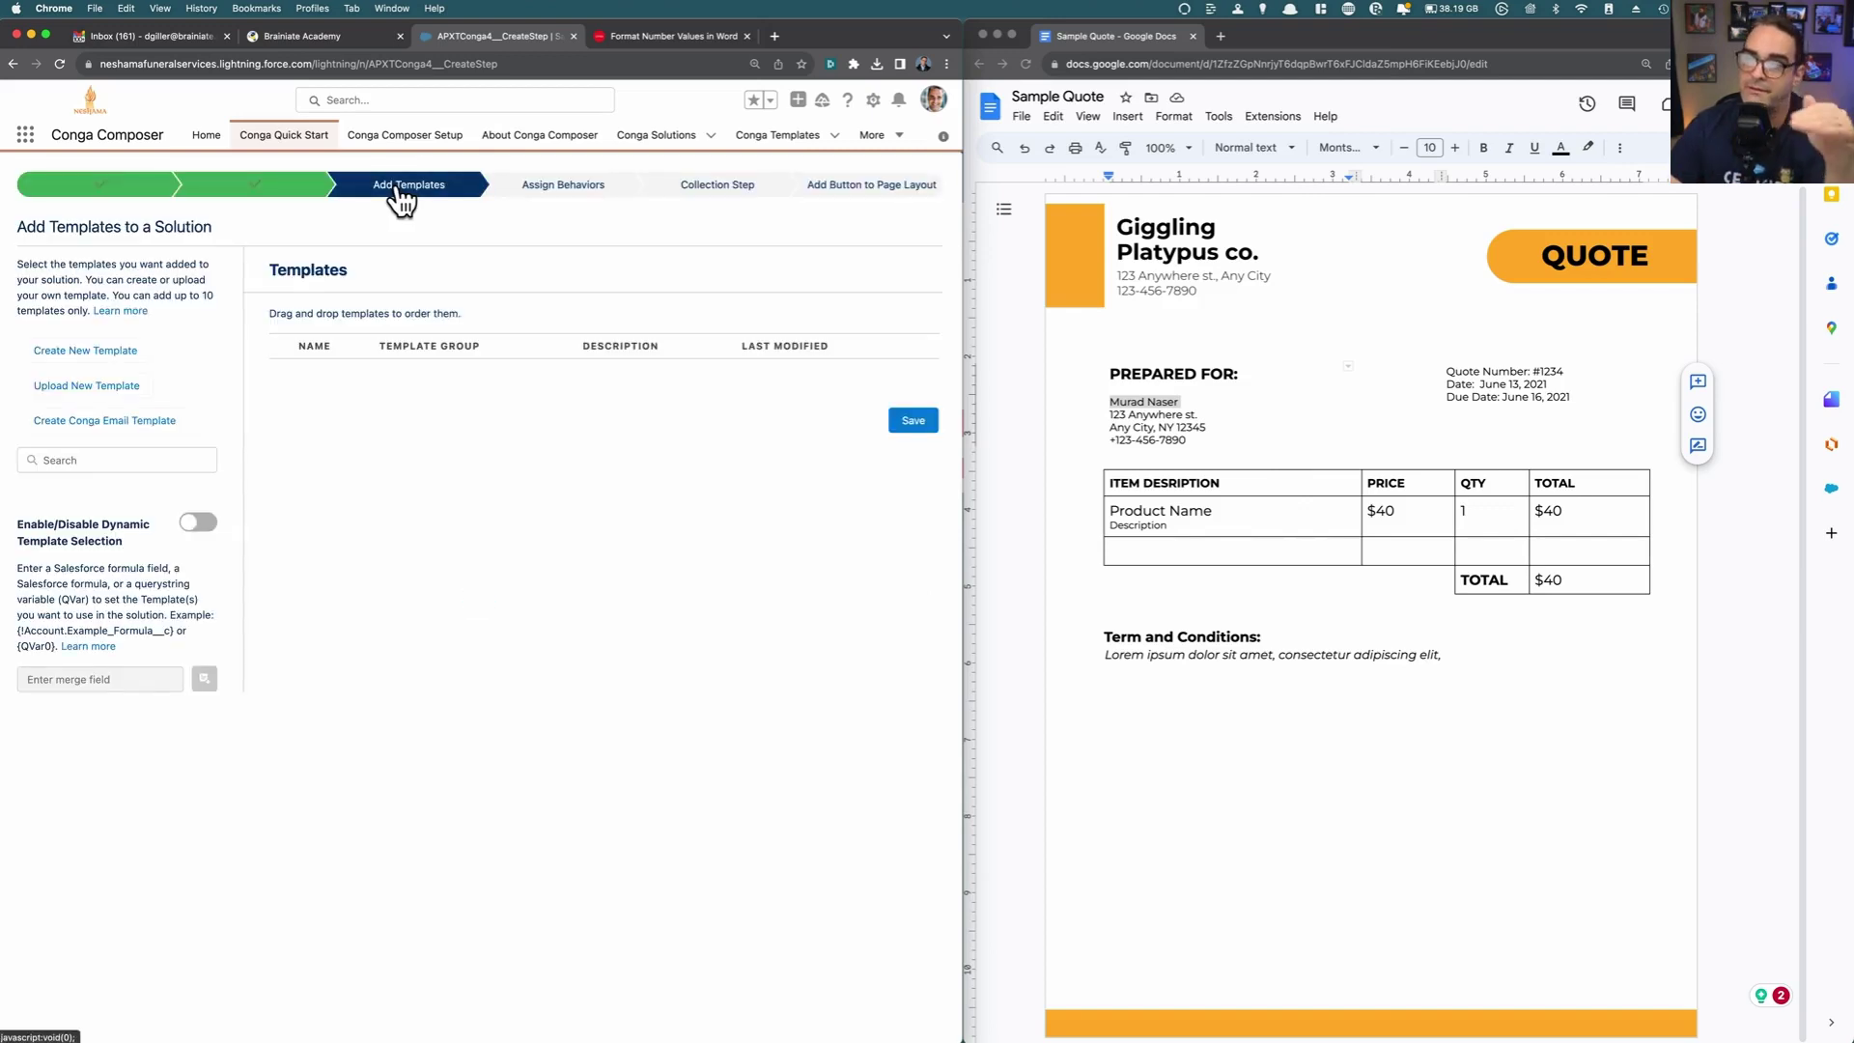
click(100, 351)
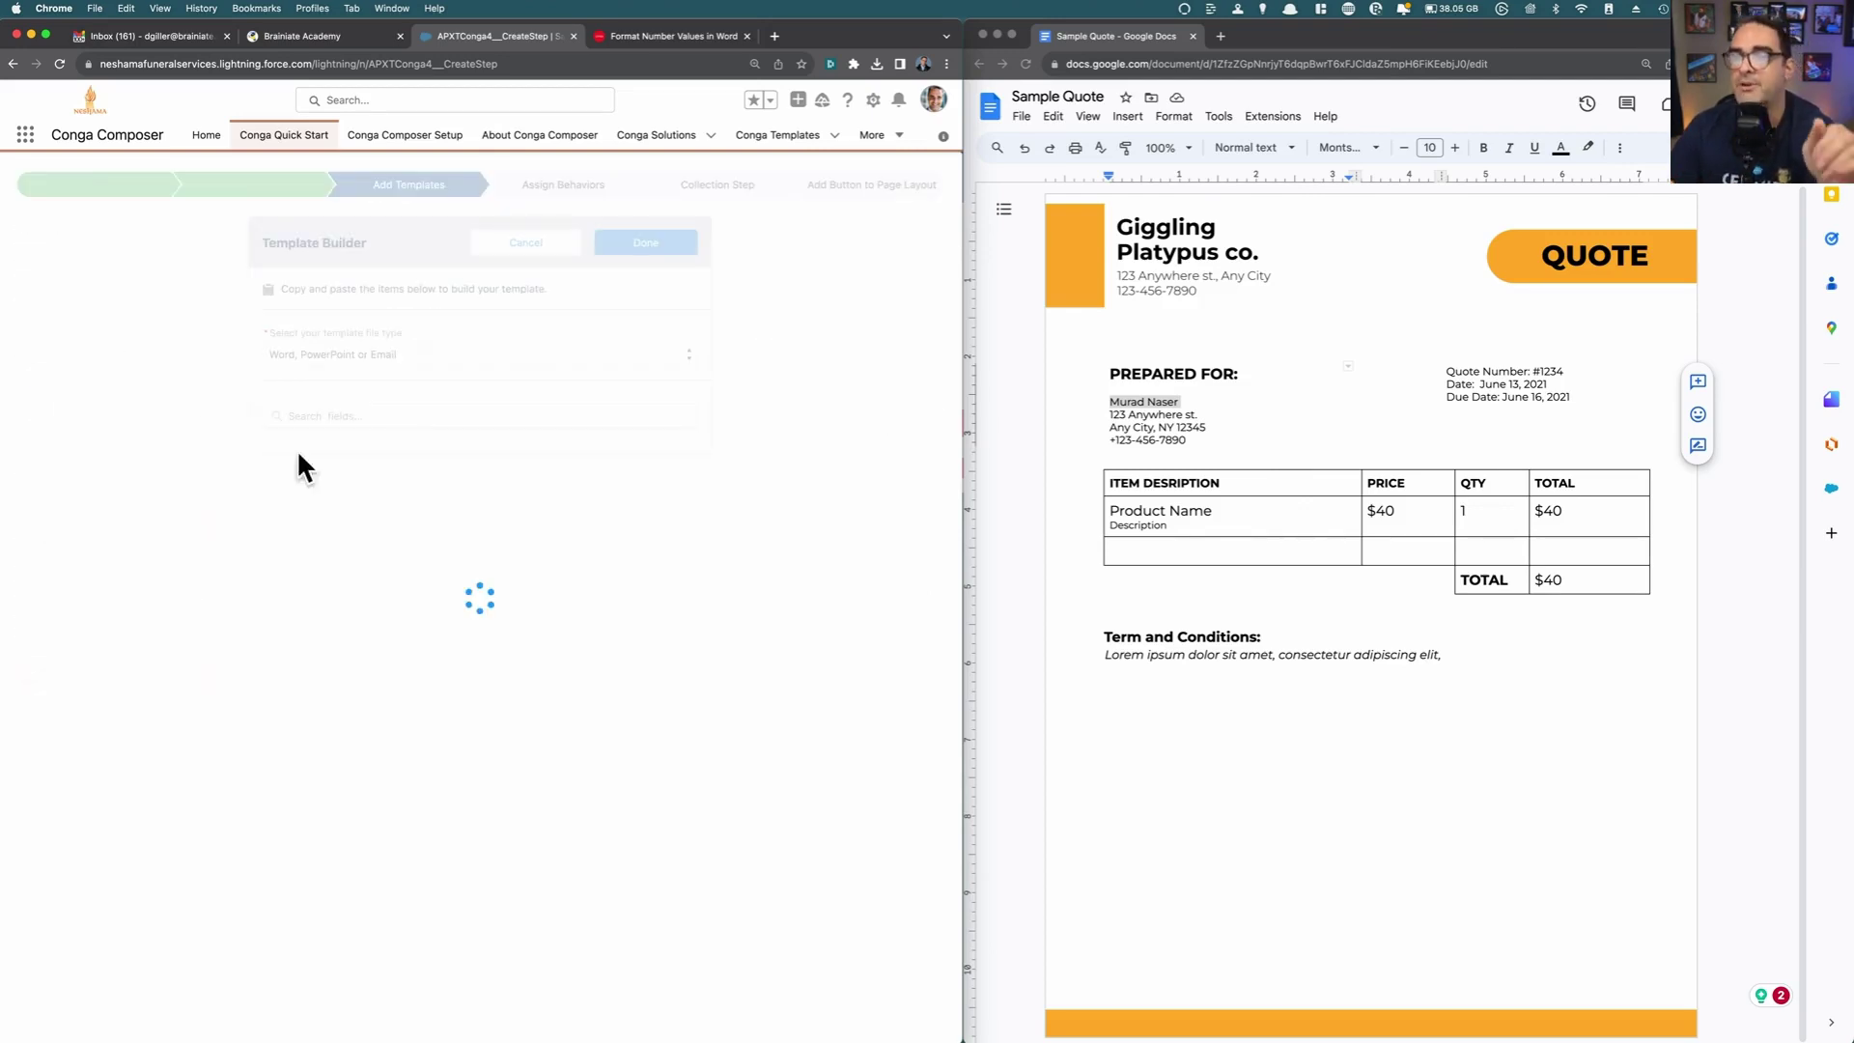
click(1170, 394)
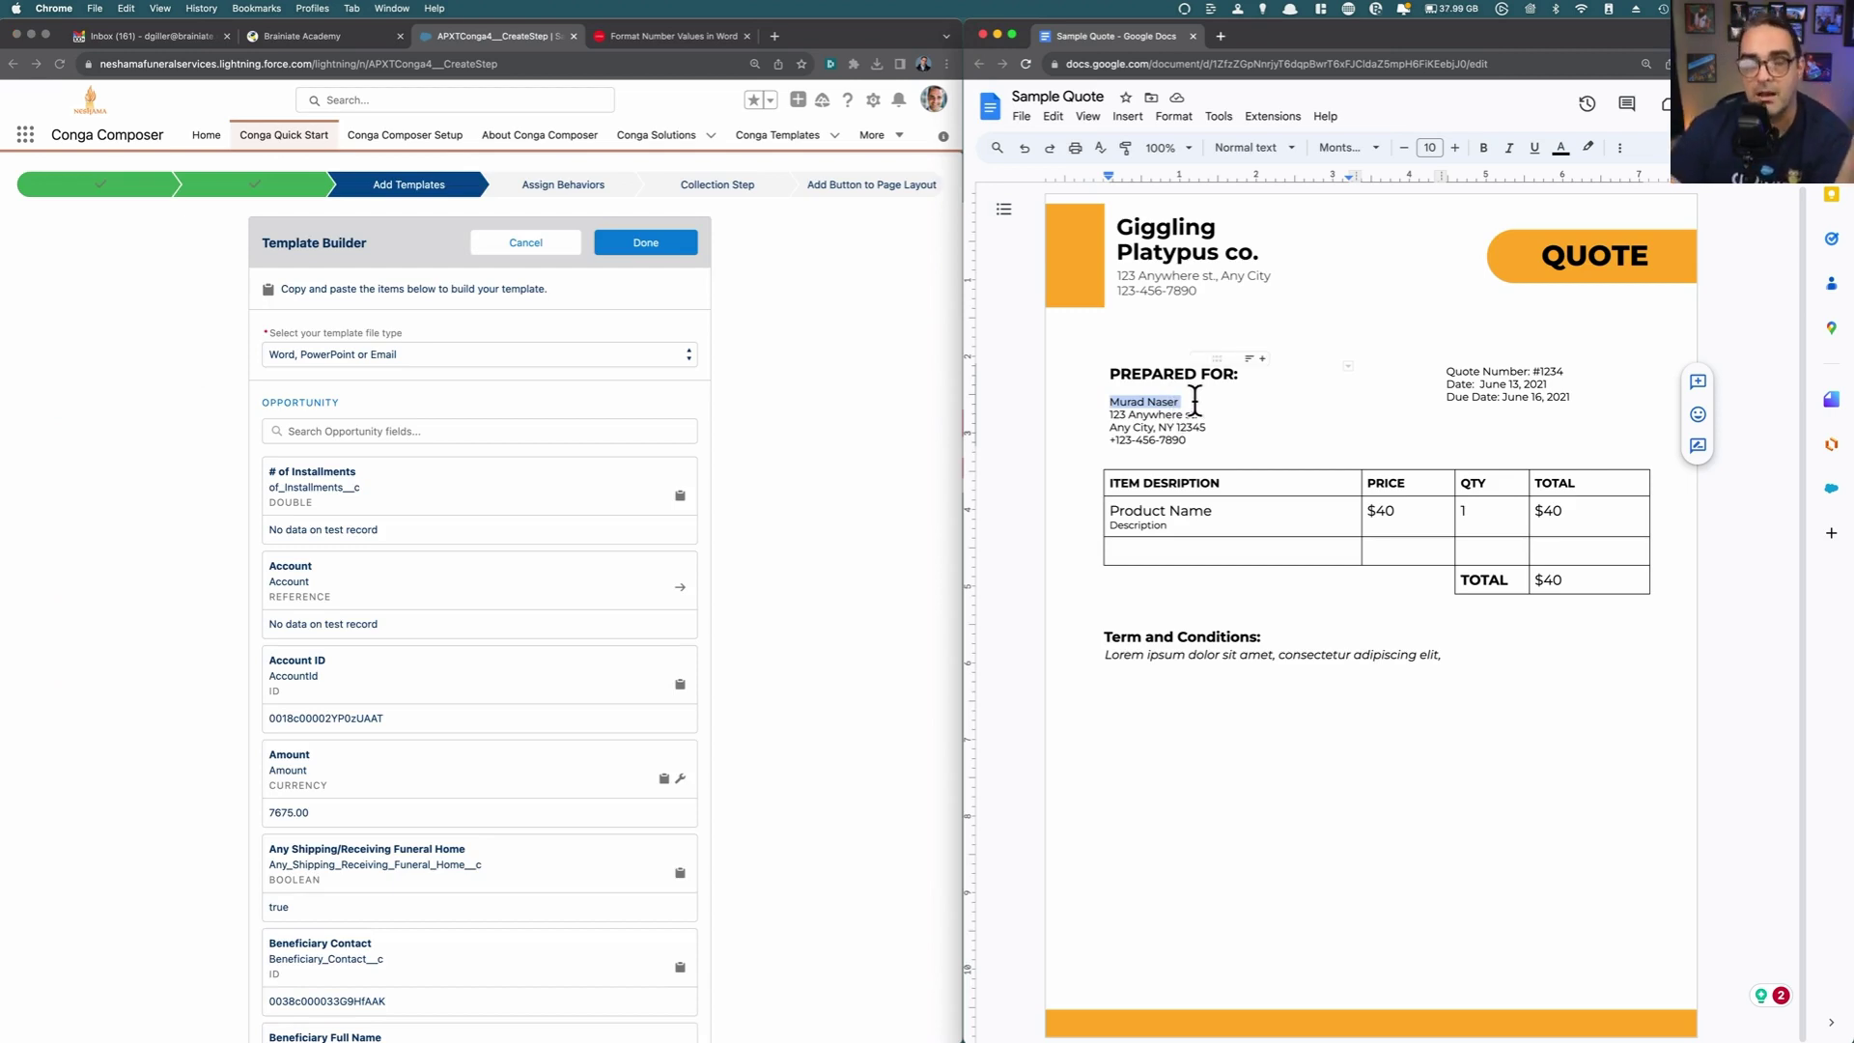
Step: Replace the quote's recipient name with the related Account's {{ACCOUNT_NAME}} merge field
click(428, 431)
text(acc)
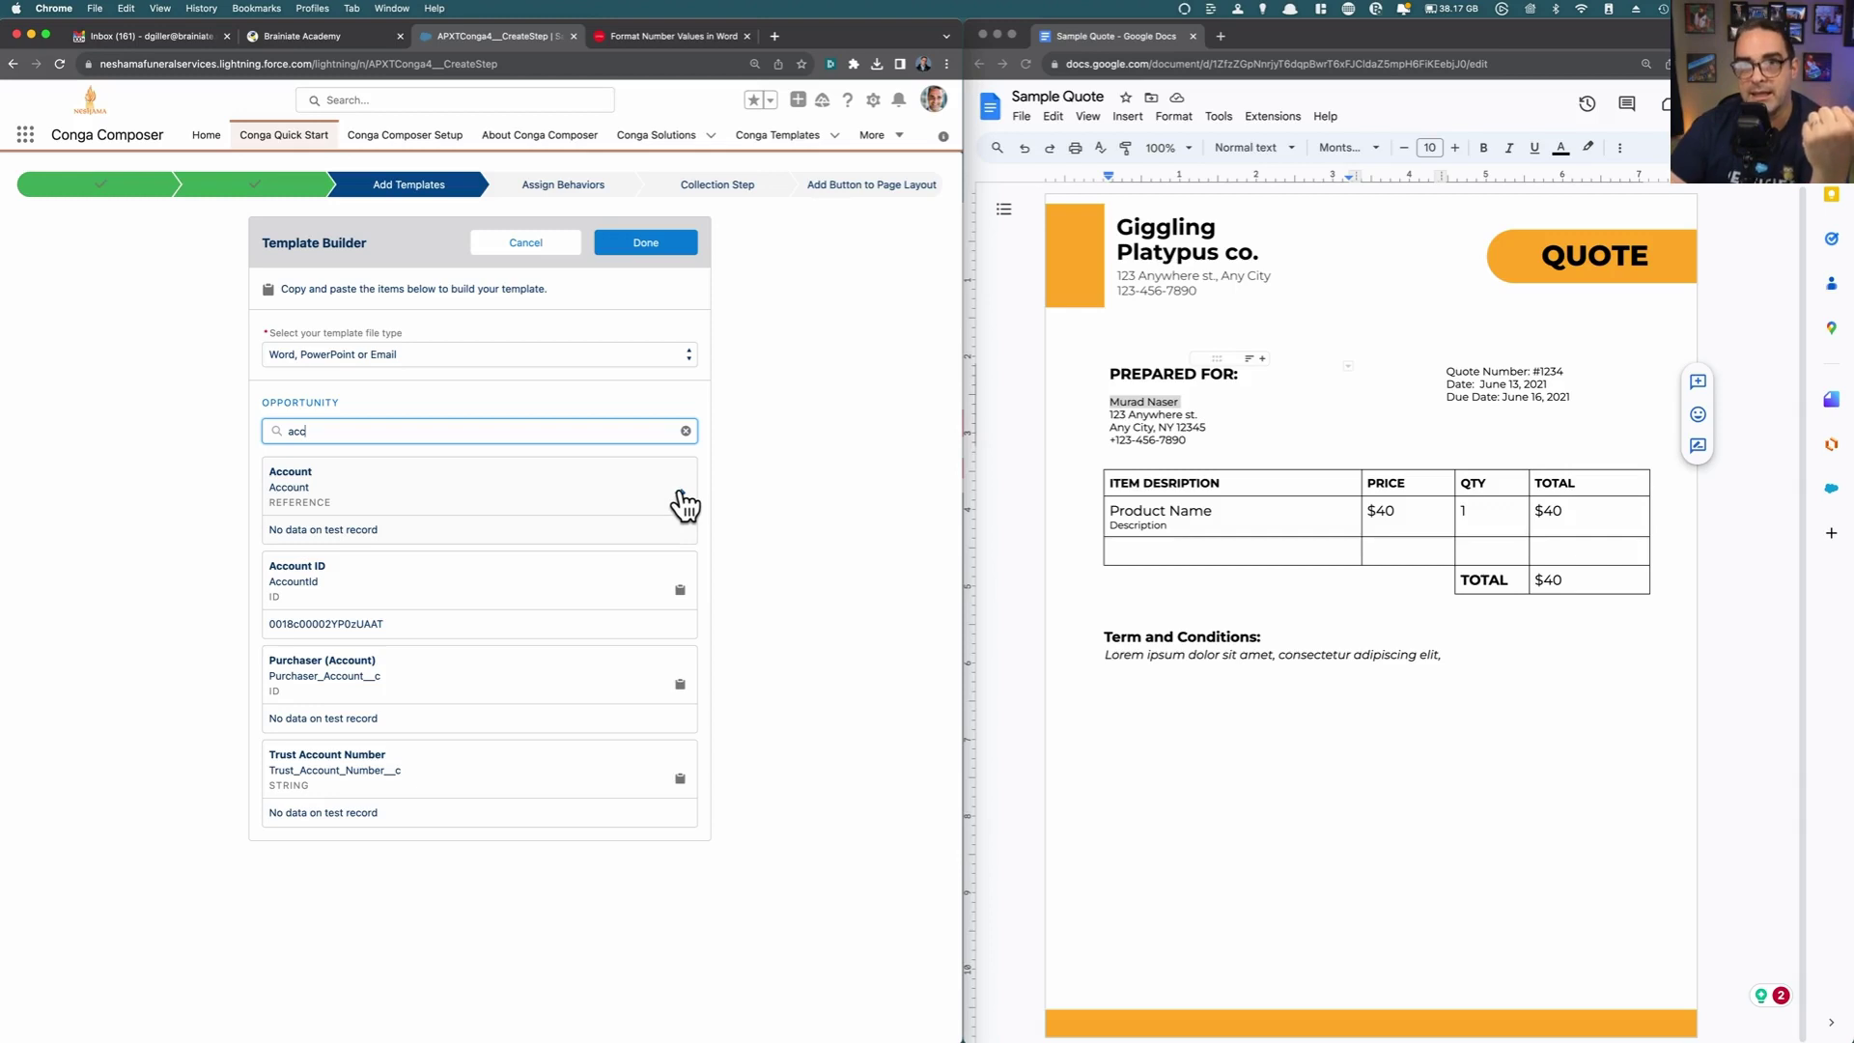
click(680, 589)
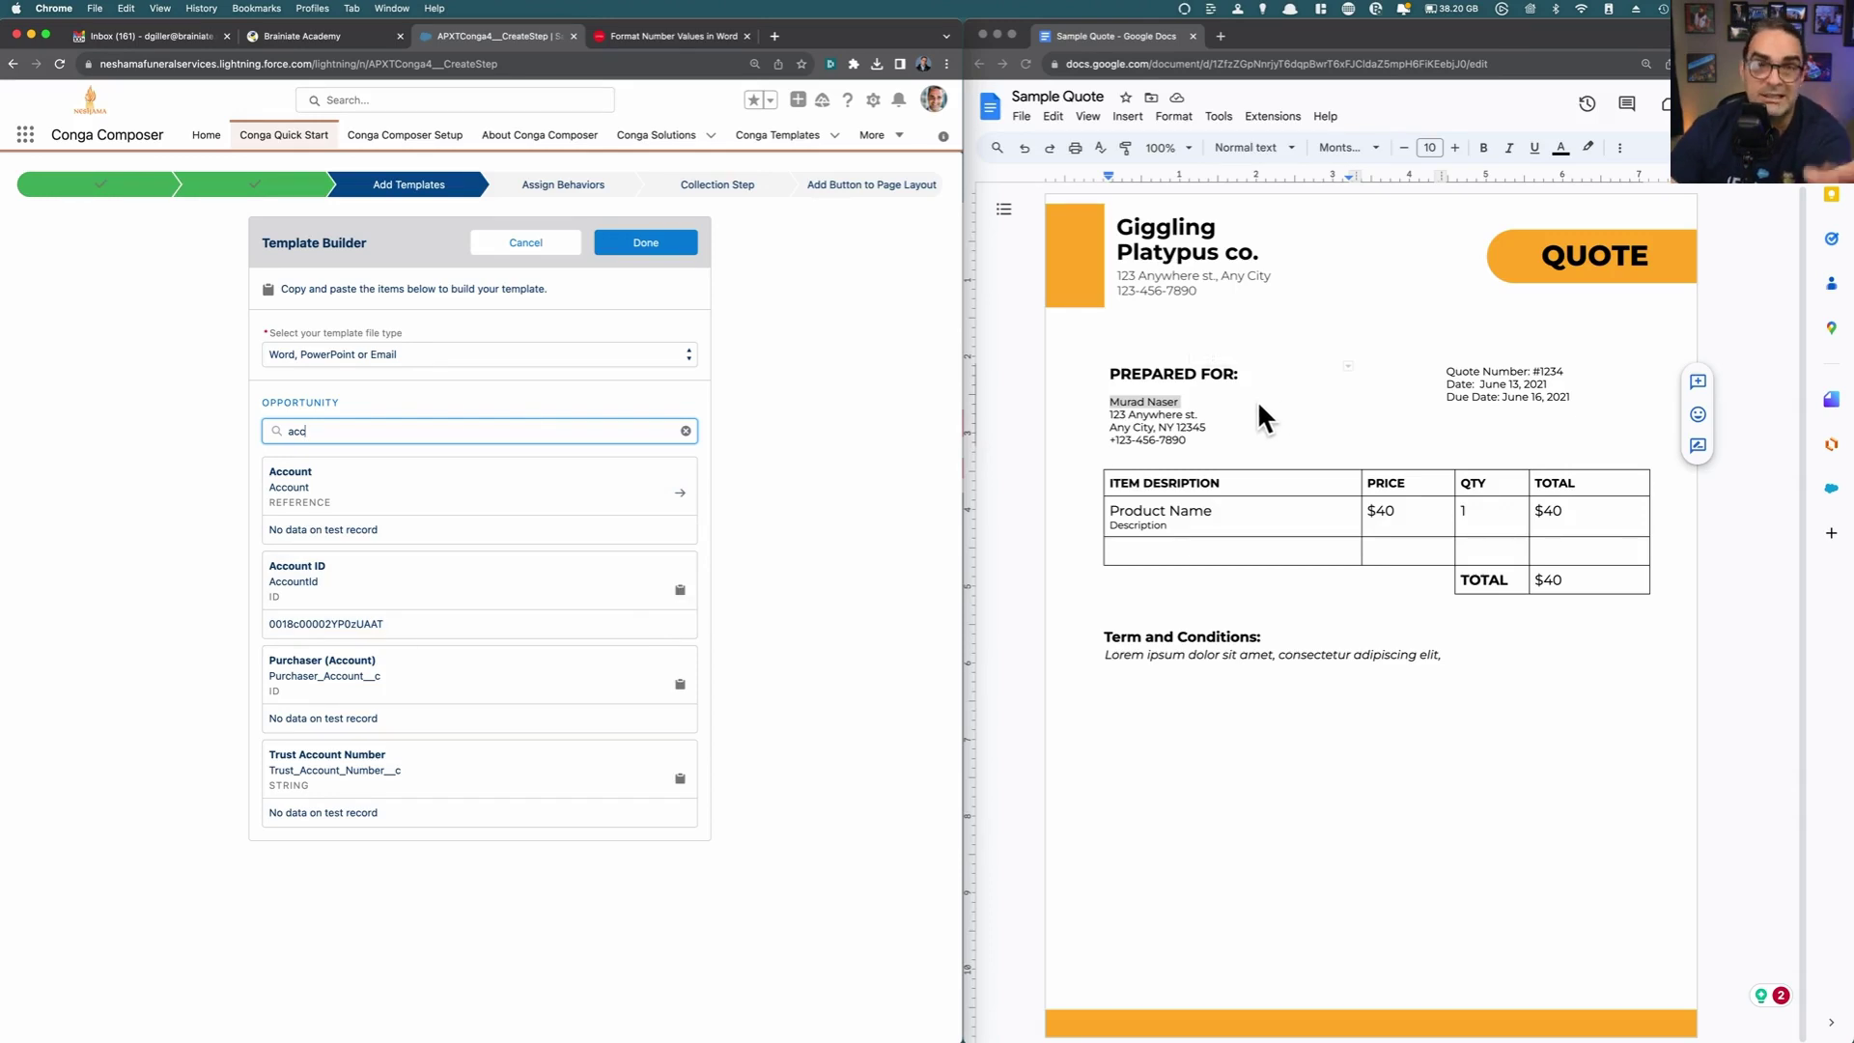
click(680, 493)
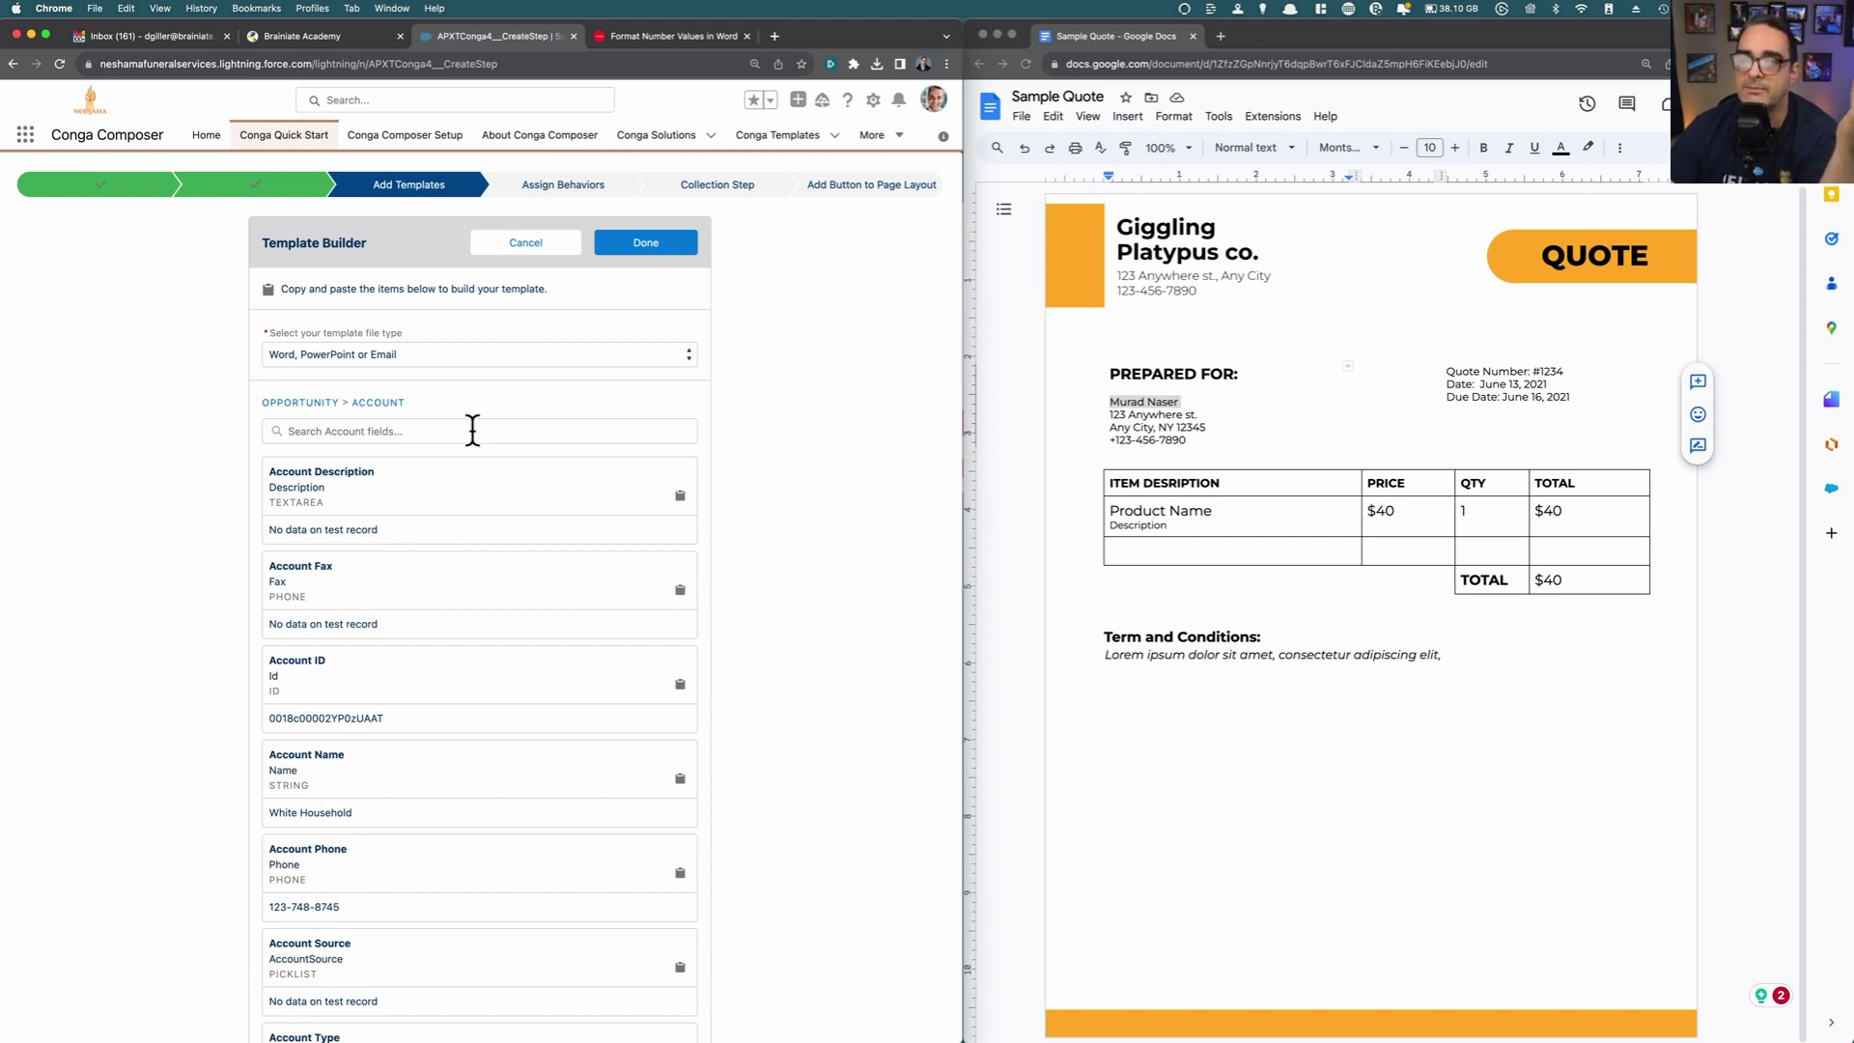
click(454, 428)
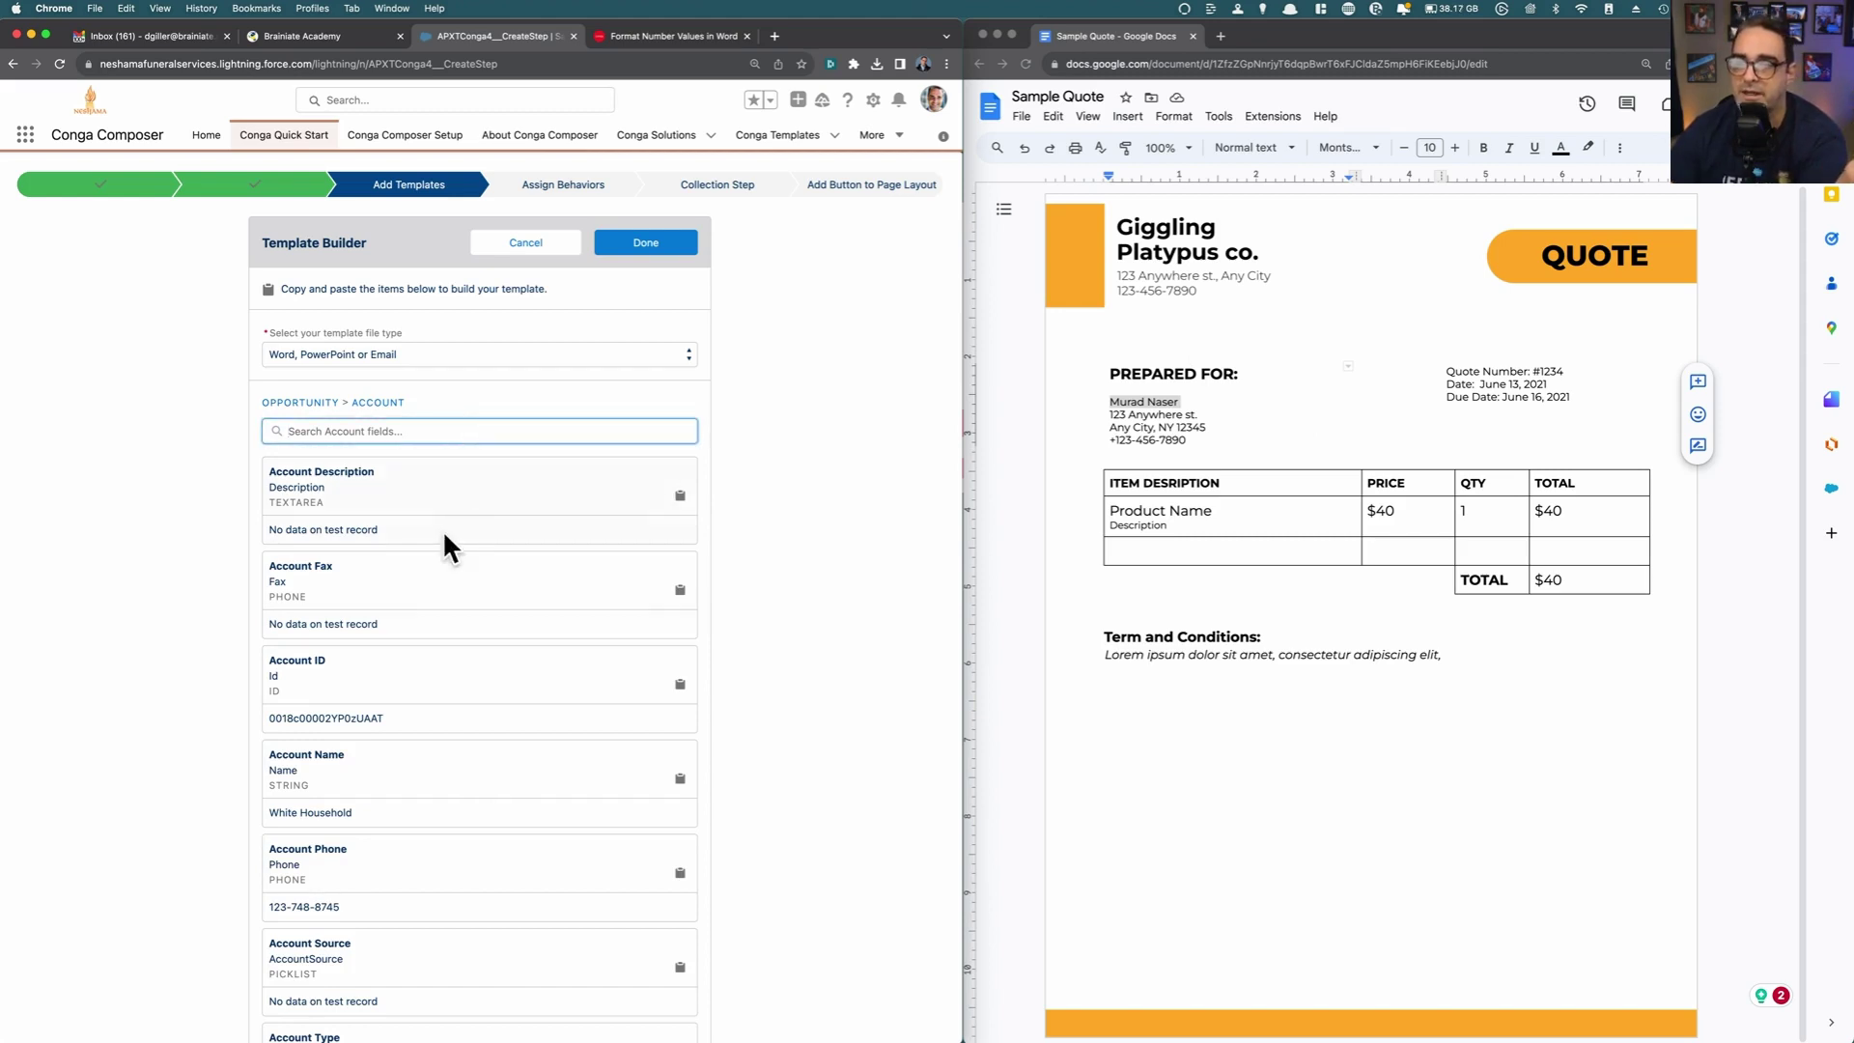
click(680, 778)
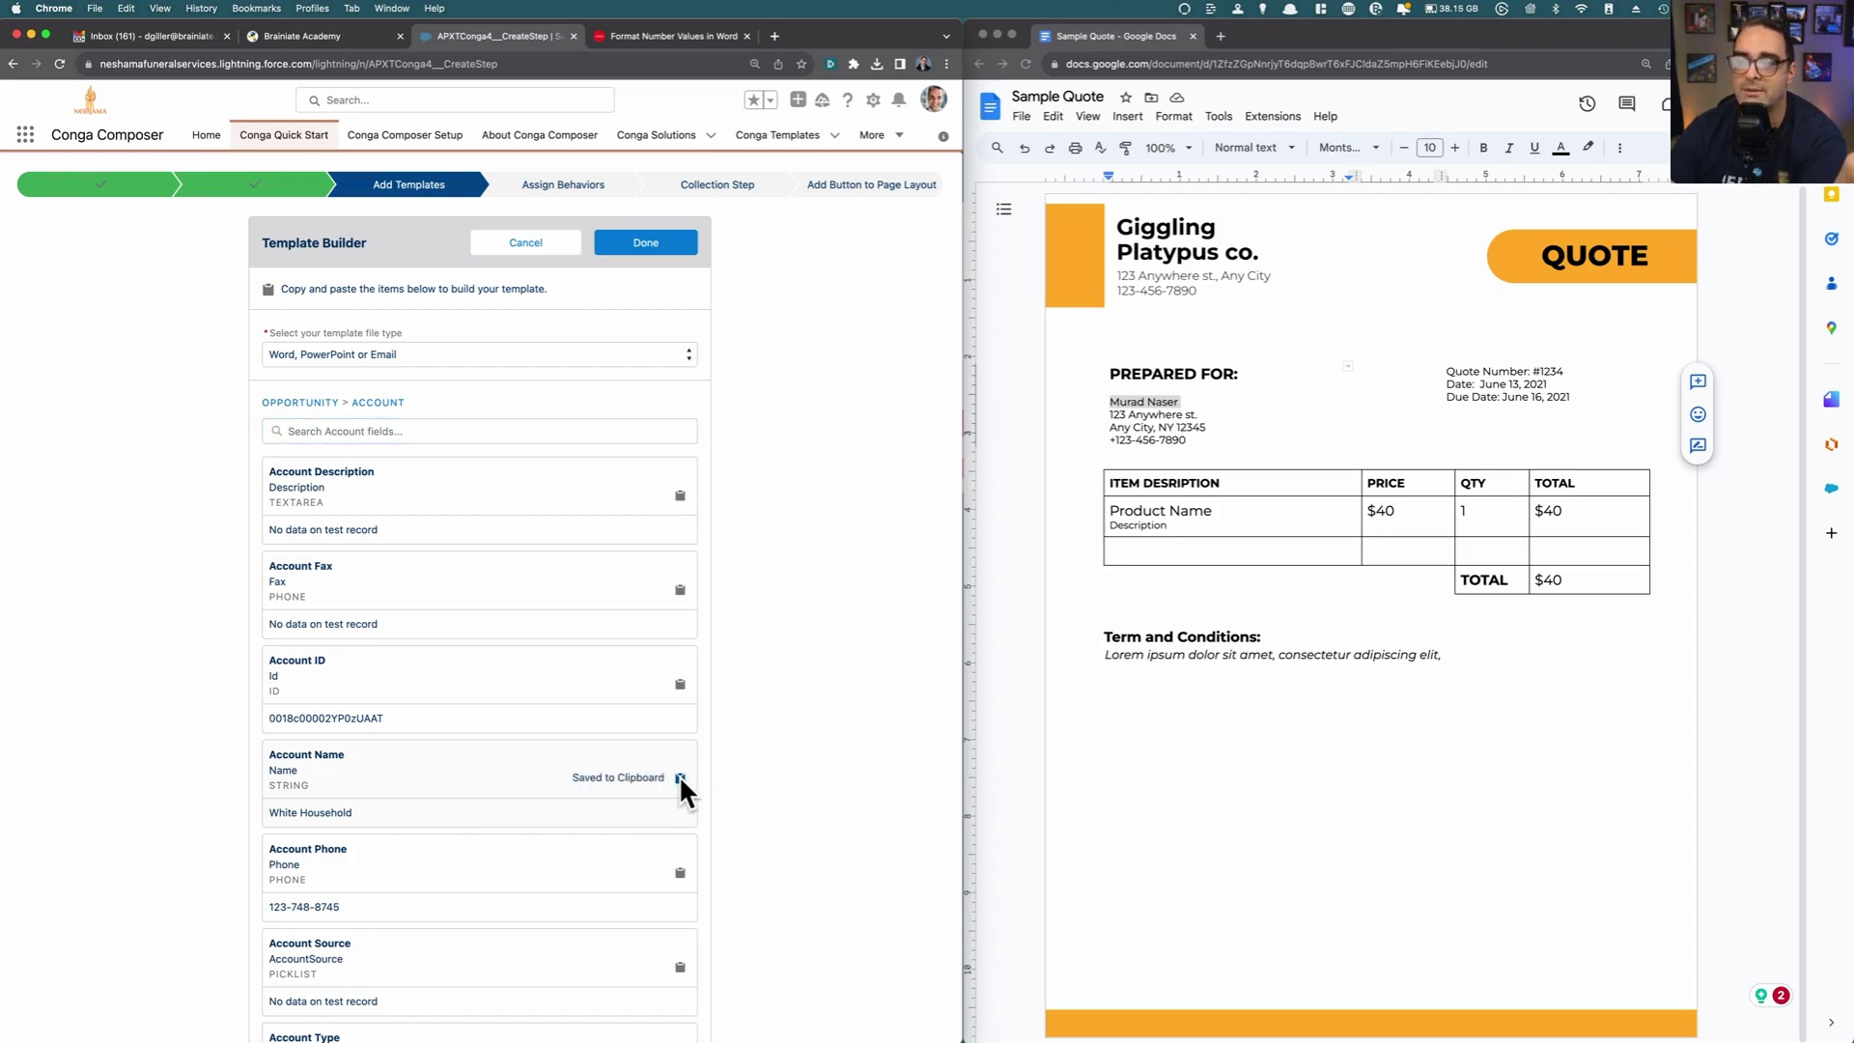
drag(1109, 402, 1188, 400)
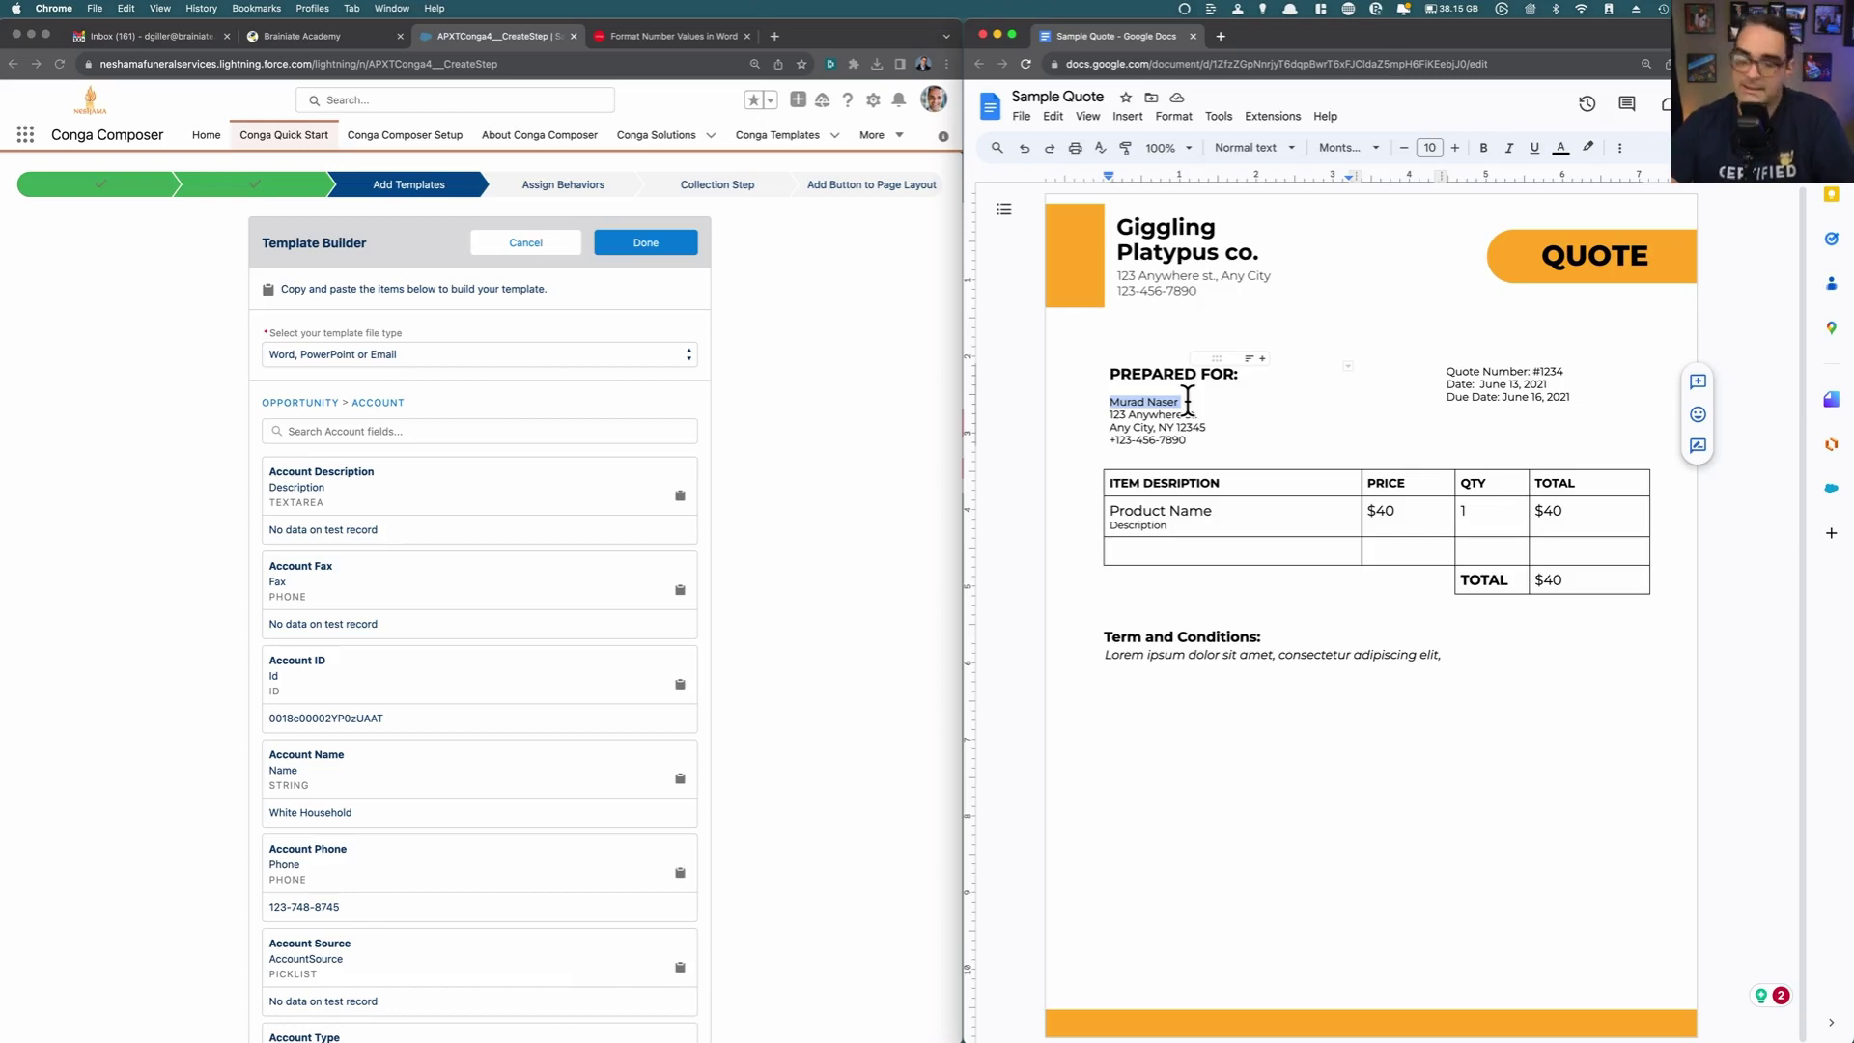
key(super+v)
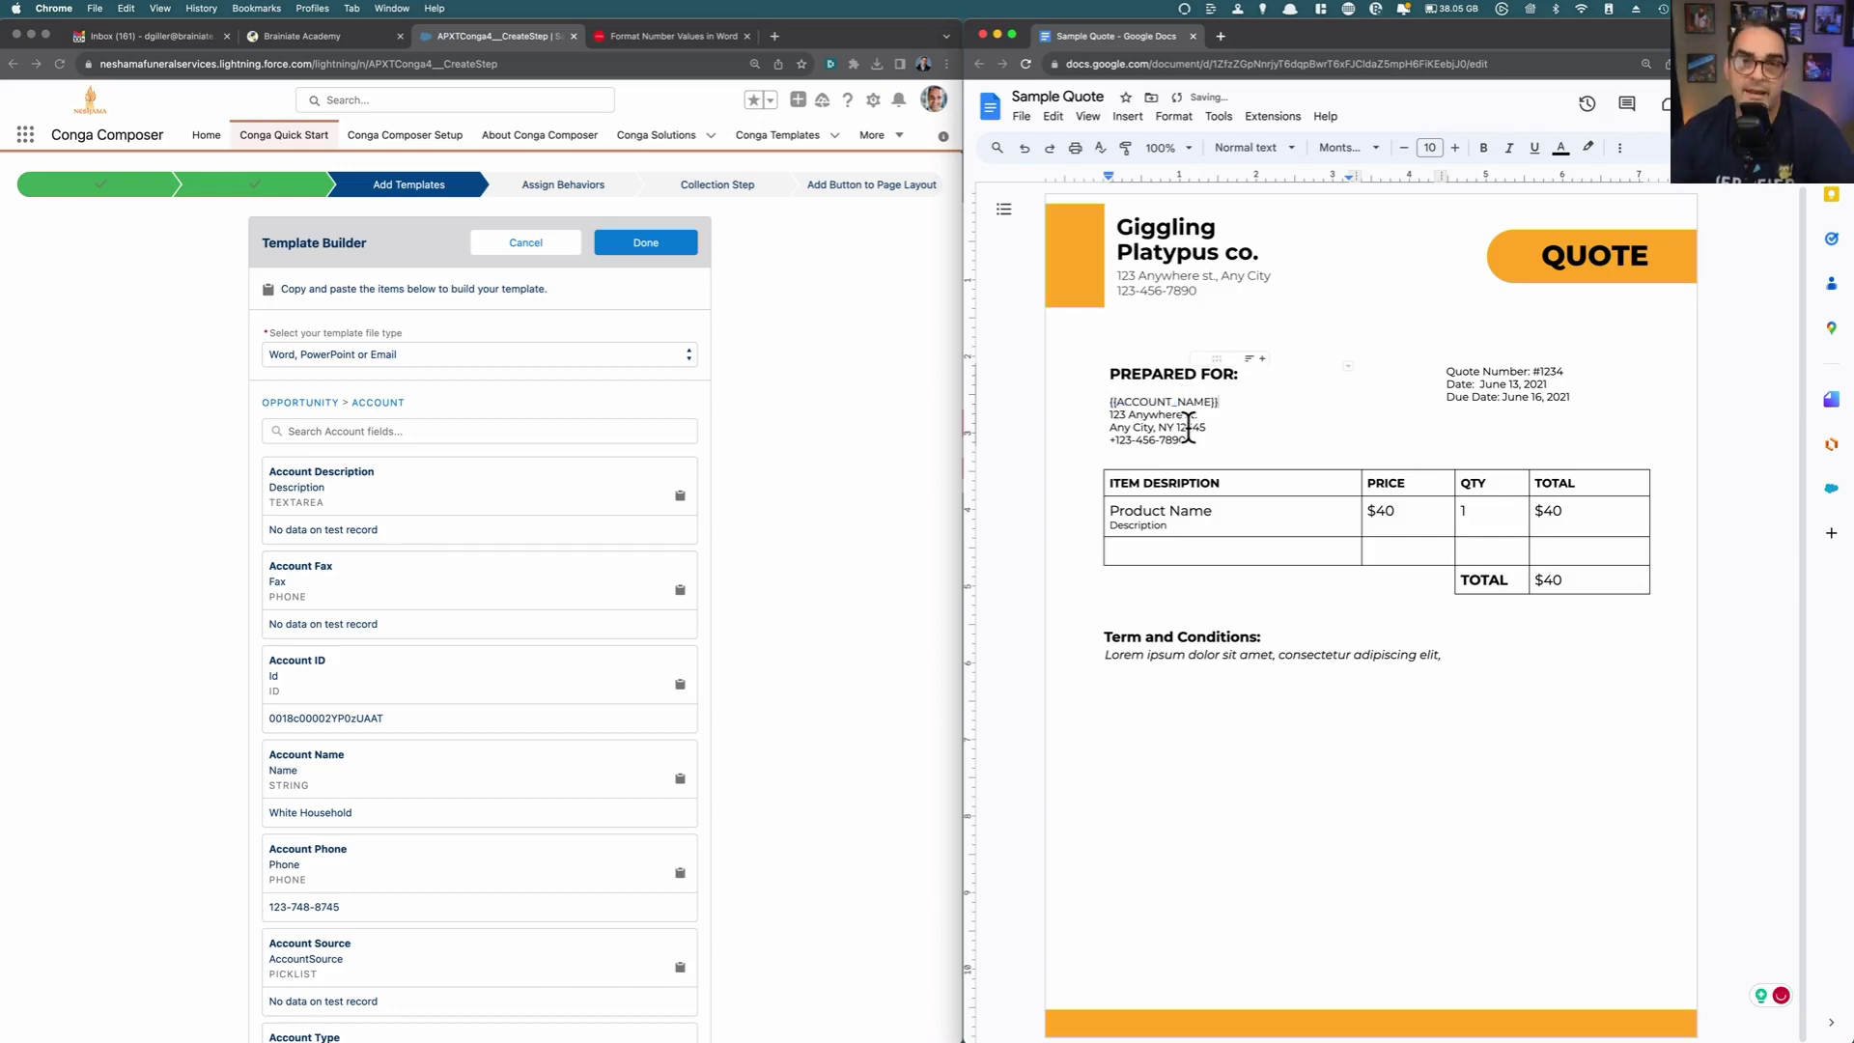
Step: Select the street address line and search the Account fields for 'stree'
drag(1201, 415, 1114, 425)
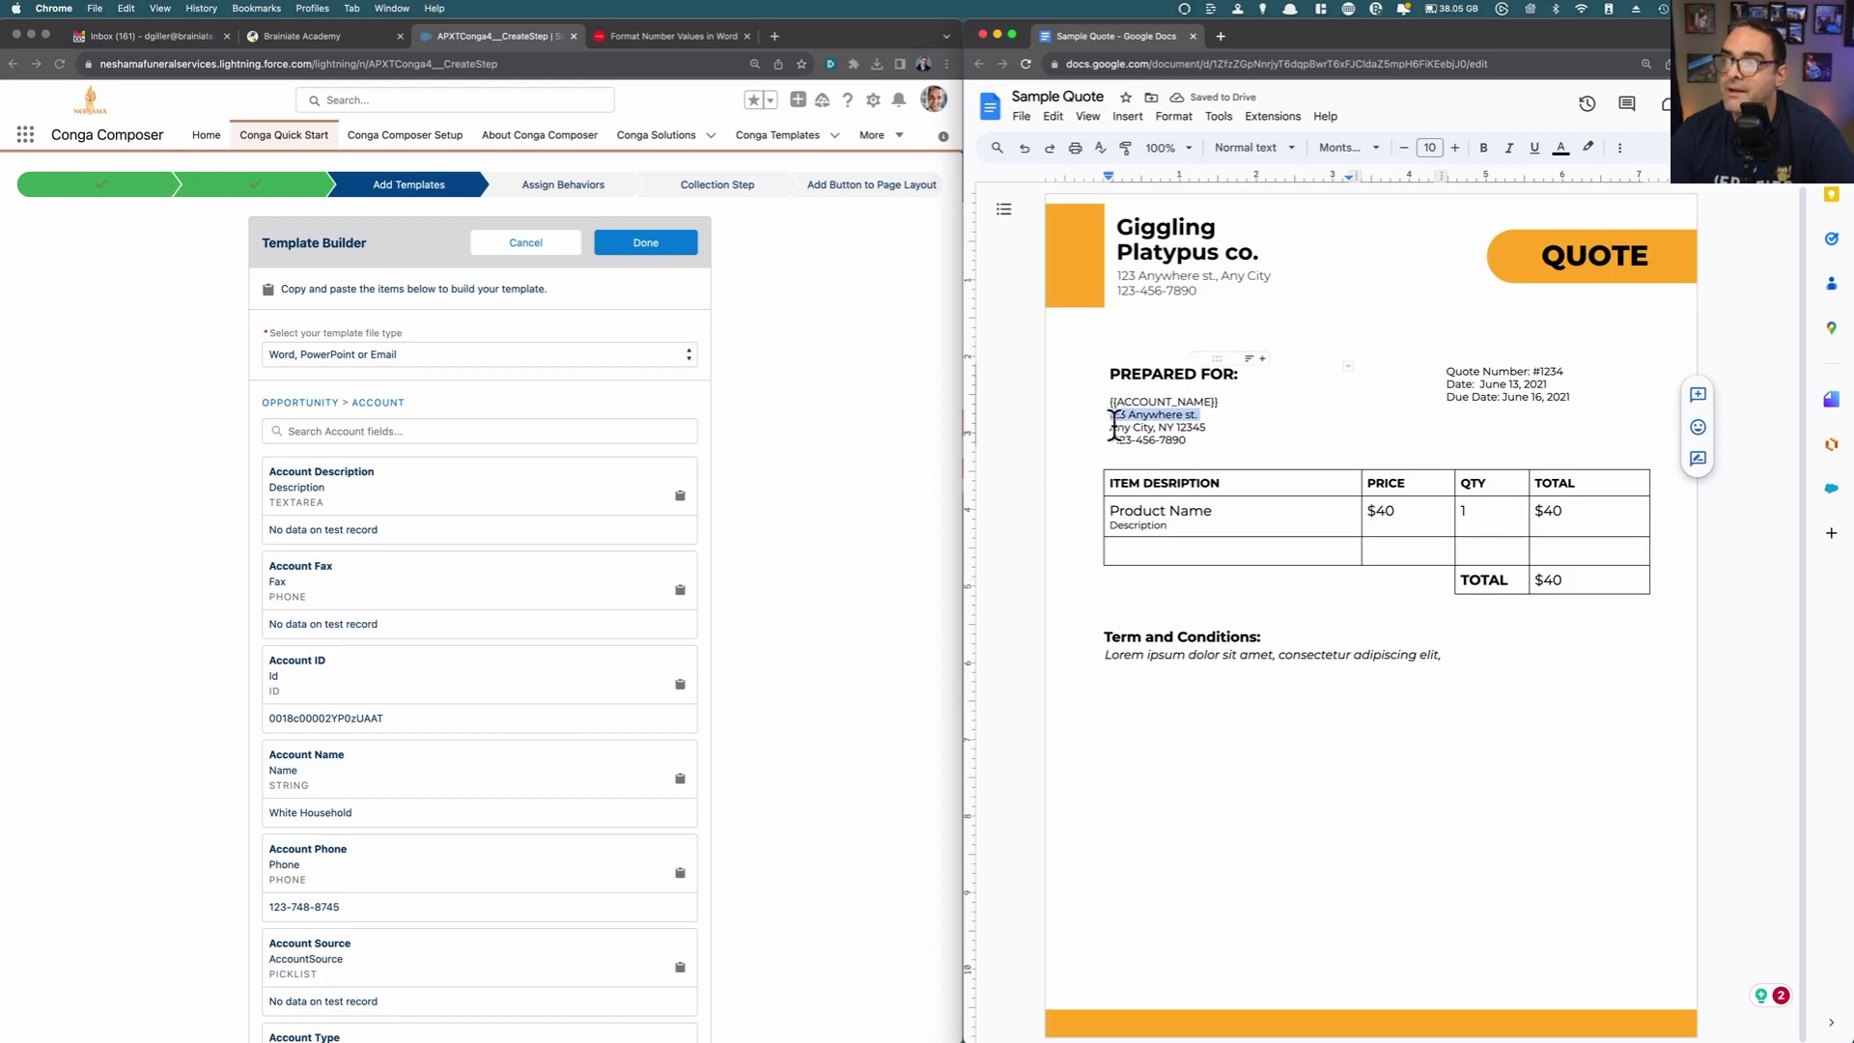
click(356, 421)
click(357, 429)
text(stree)
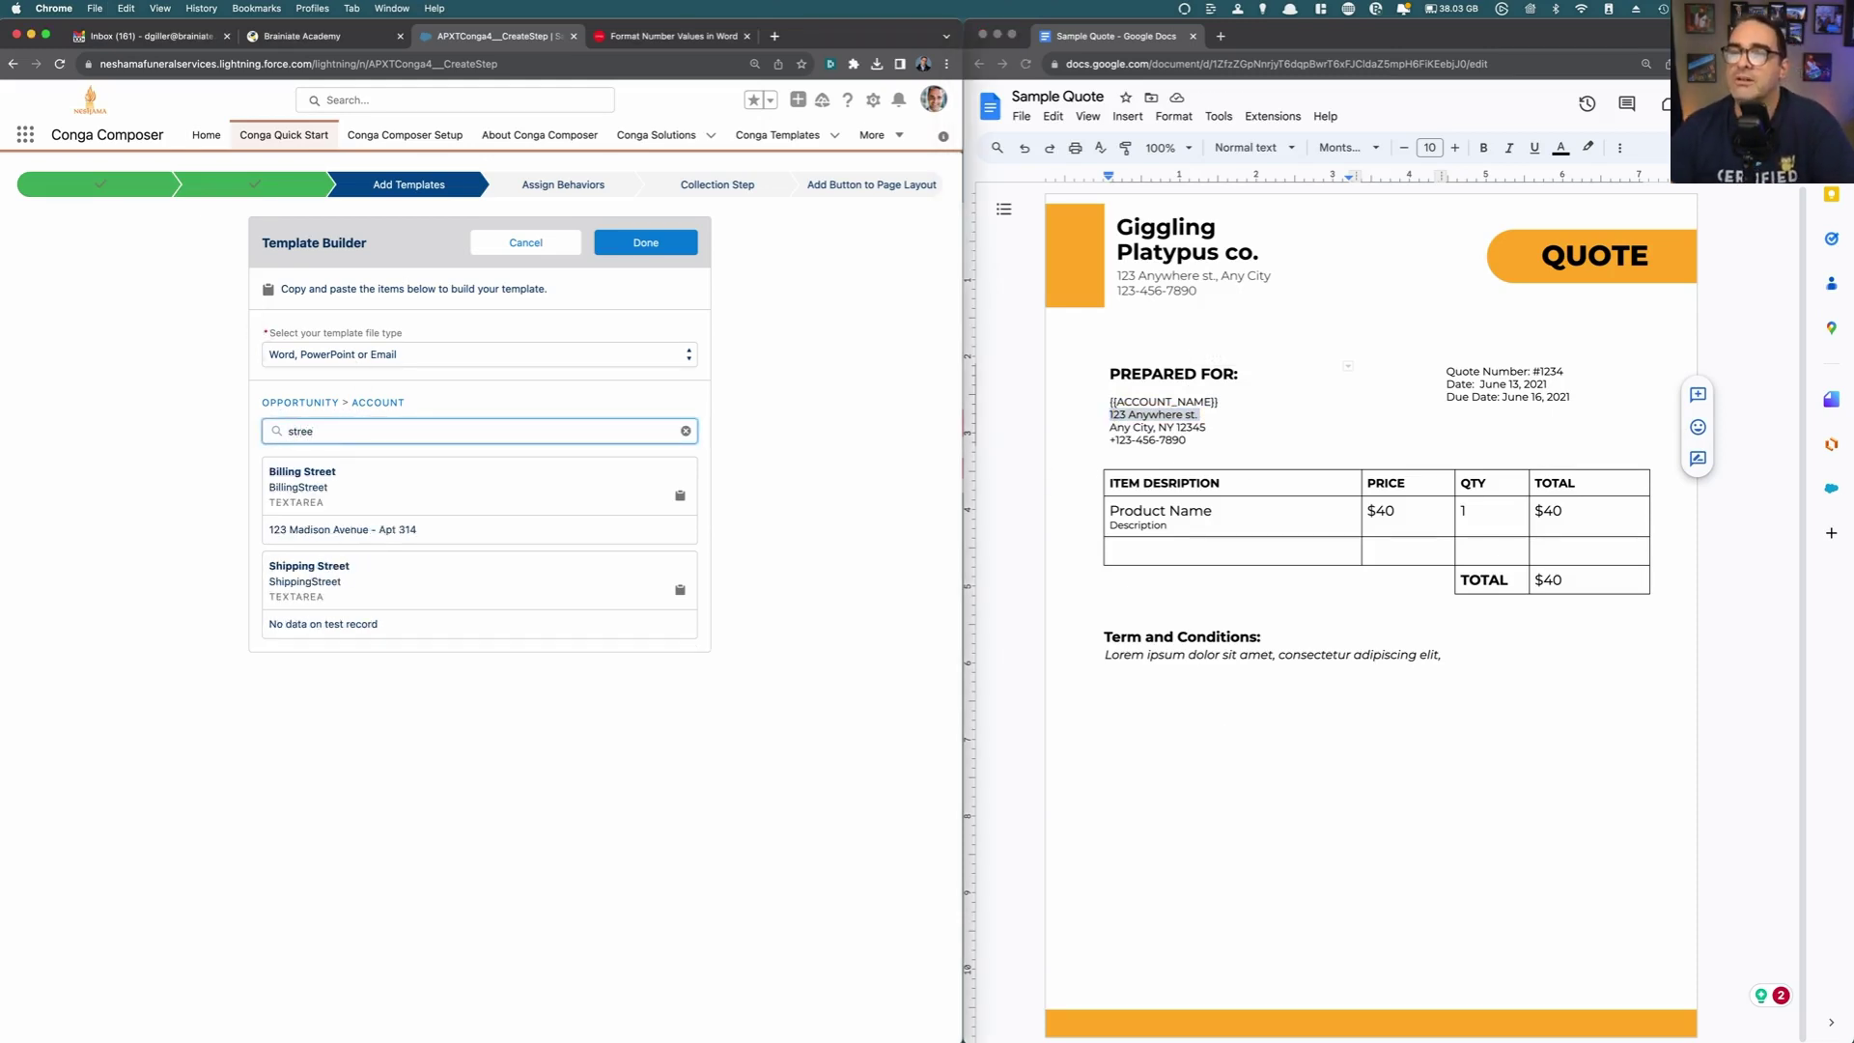
key(super+a)
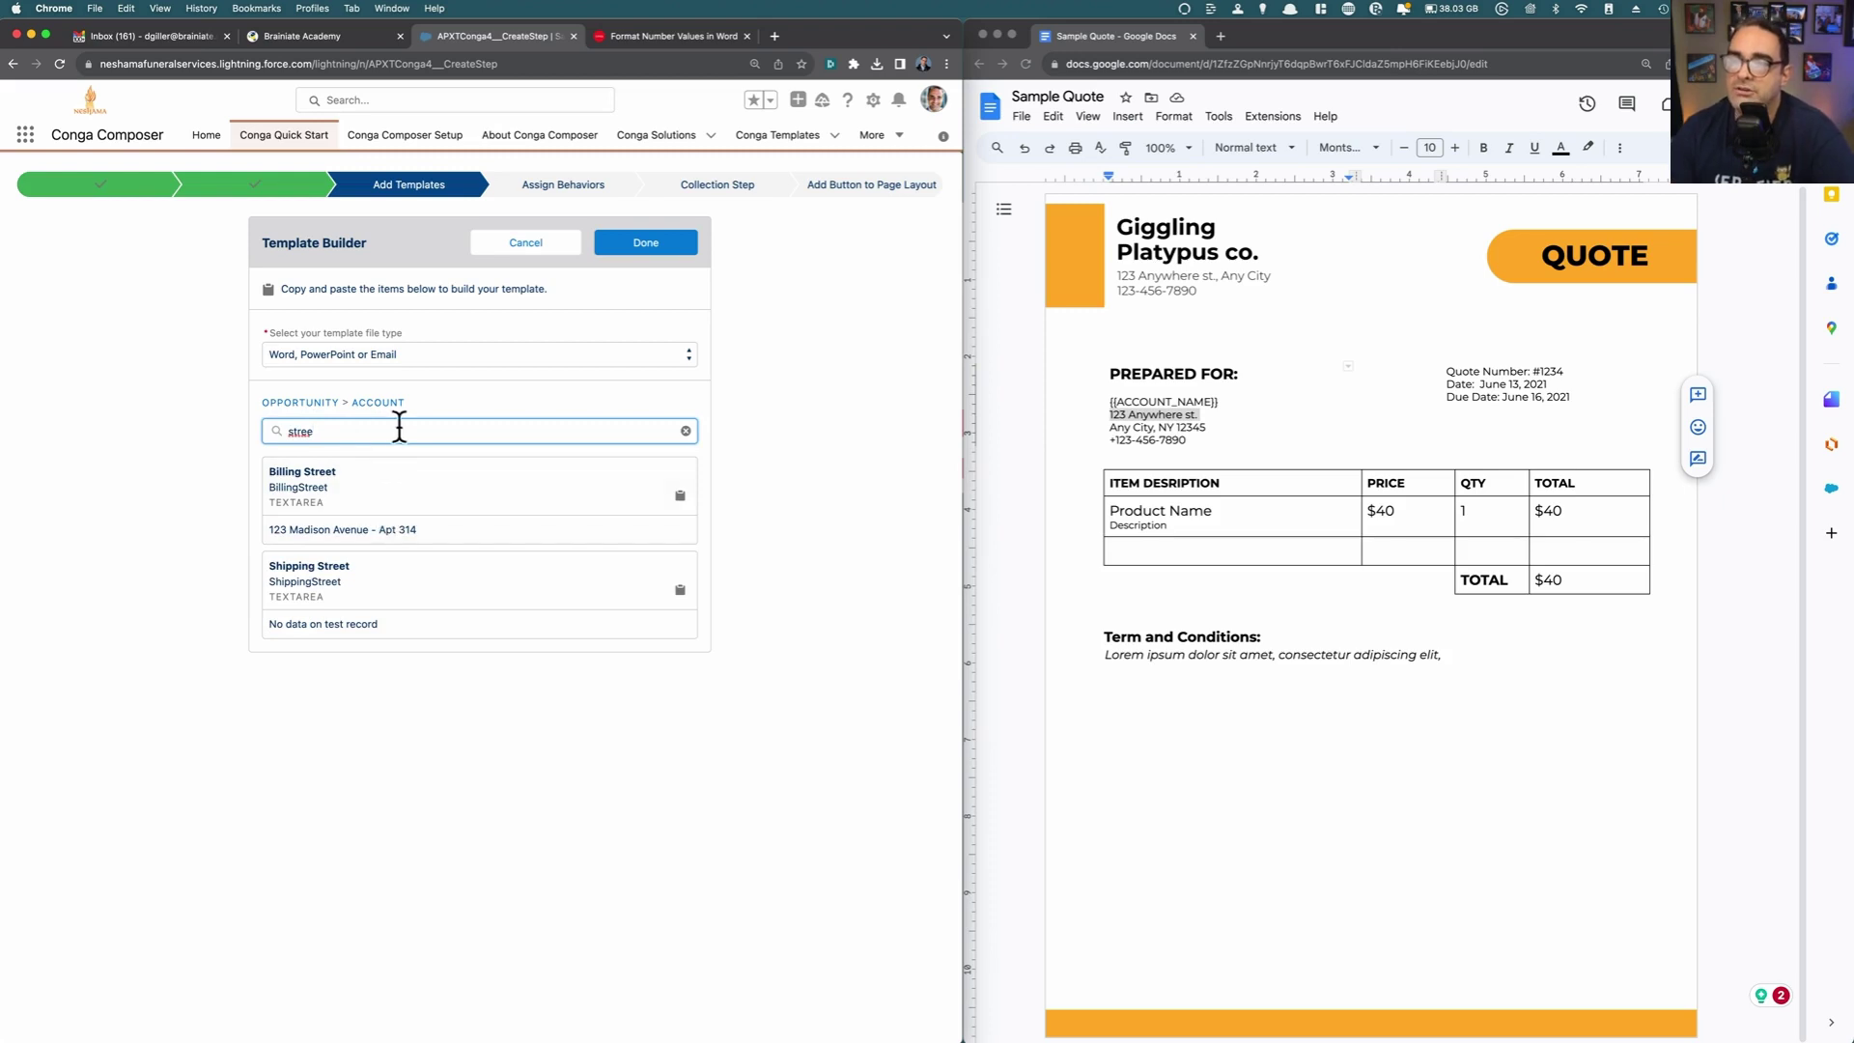
Step: Paste {{ACCOUNT_BILLINGSTREET}} over the sample street line and reset the Account field search
click(404, 529)
click(1213, 420)
key(super+v)
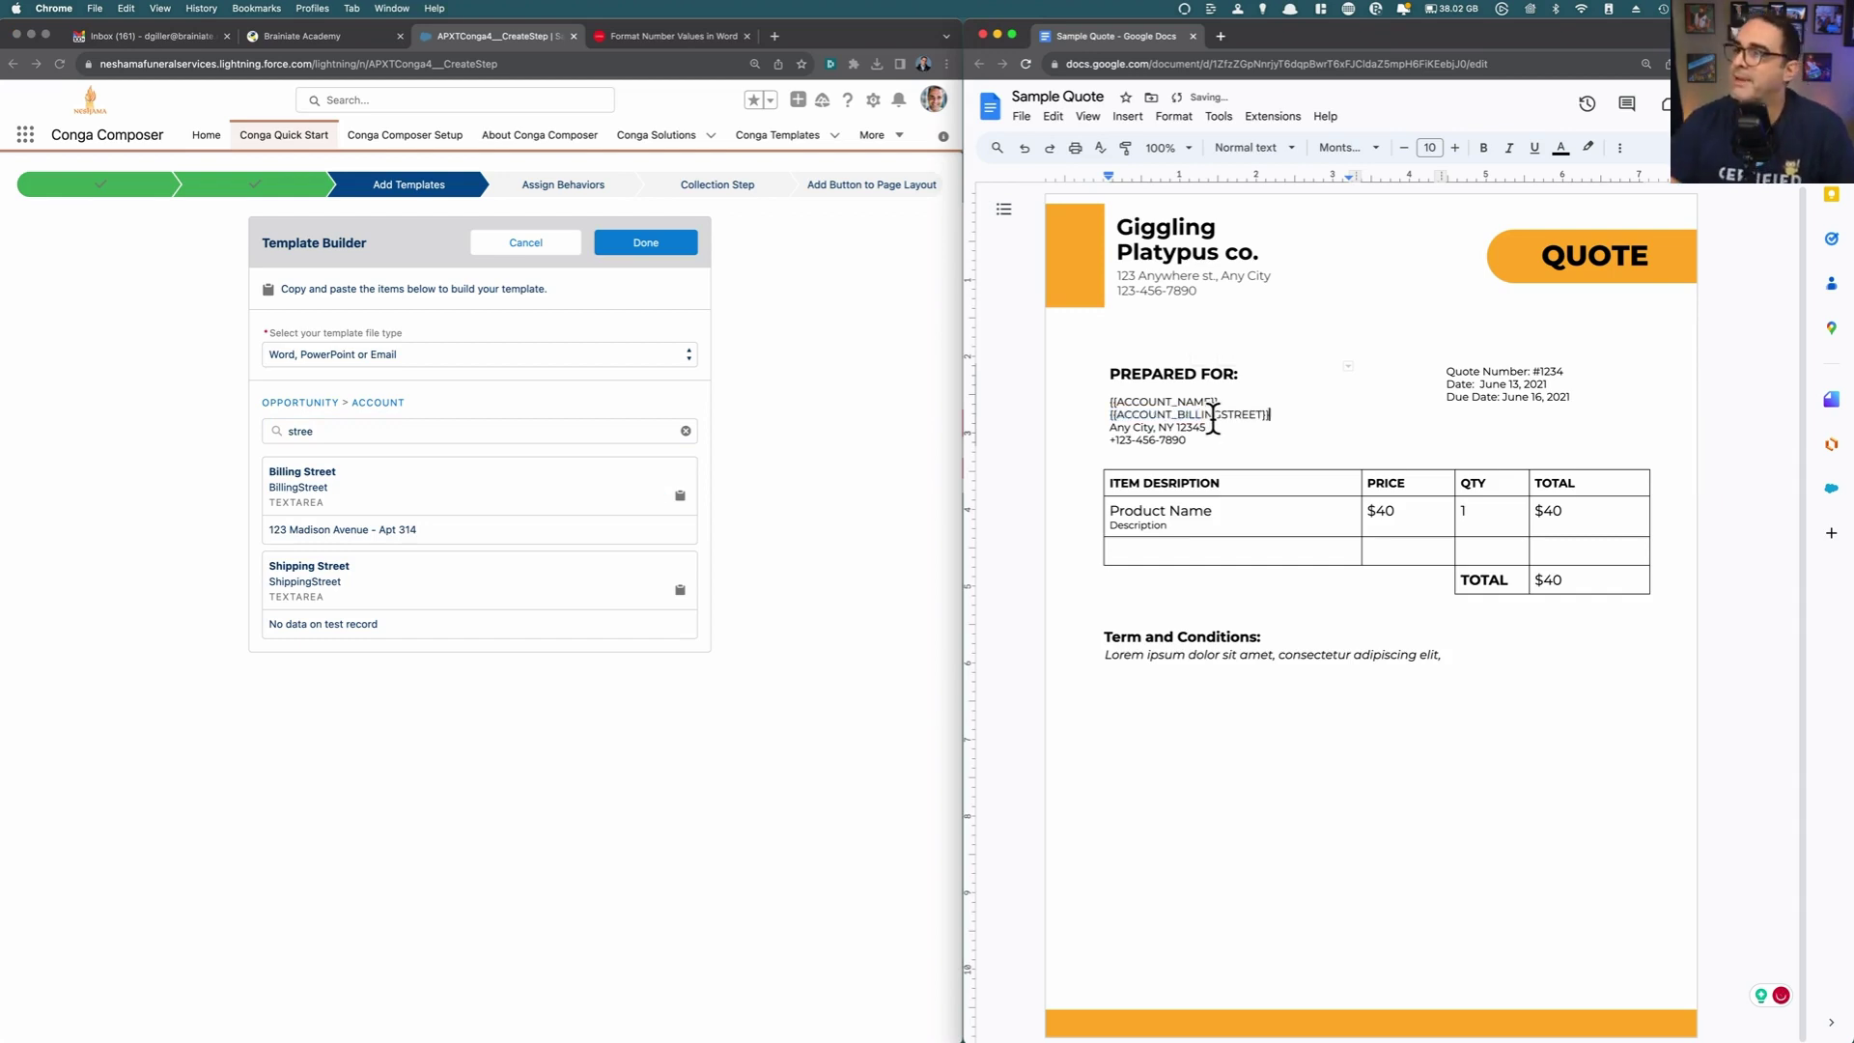
click(351, 424)
double_click(278, 424)
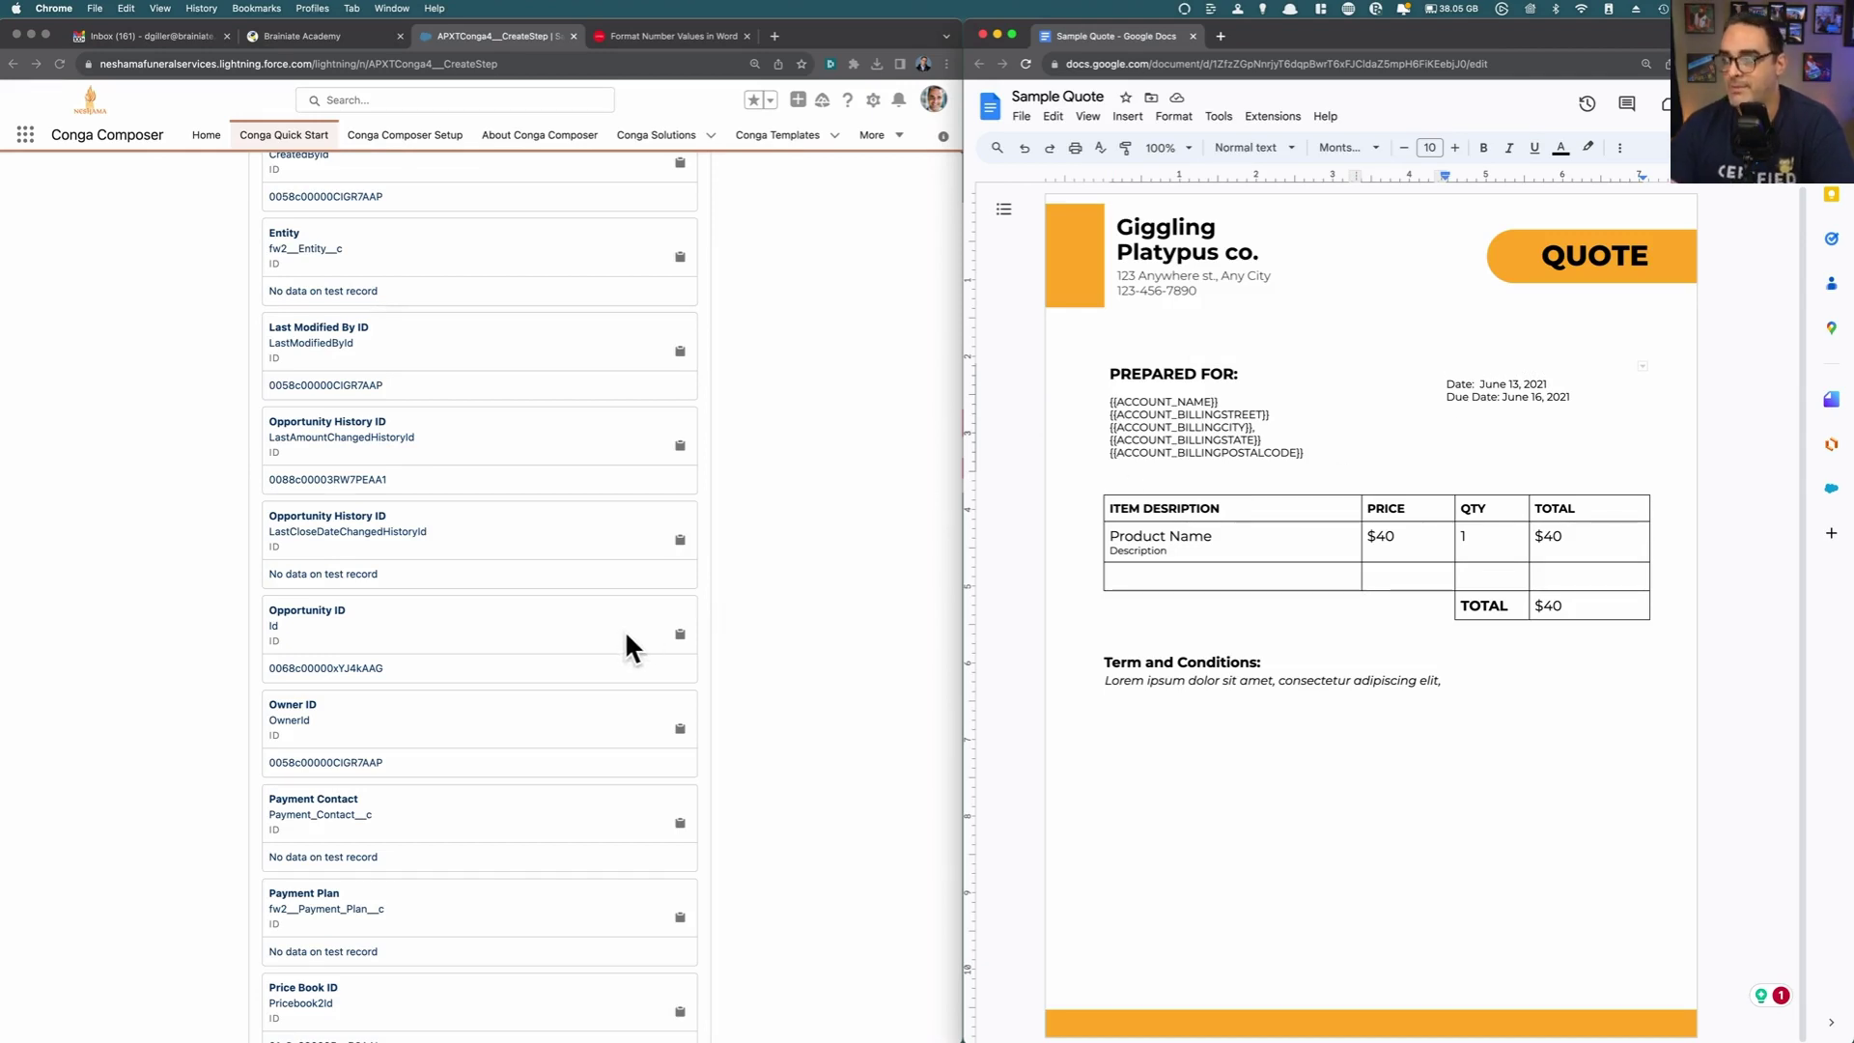
scroll(624, 629, up, 8)
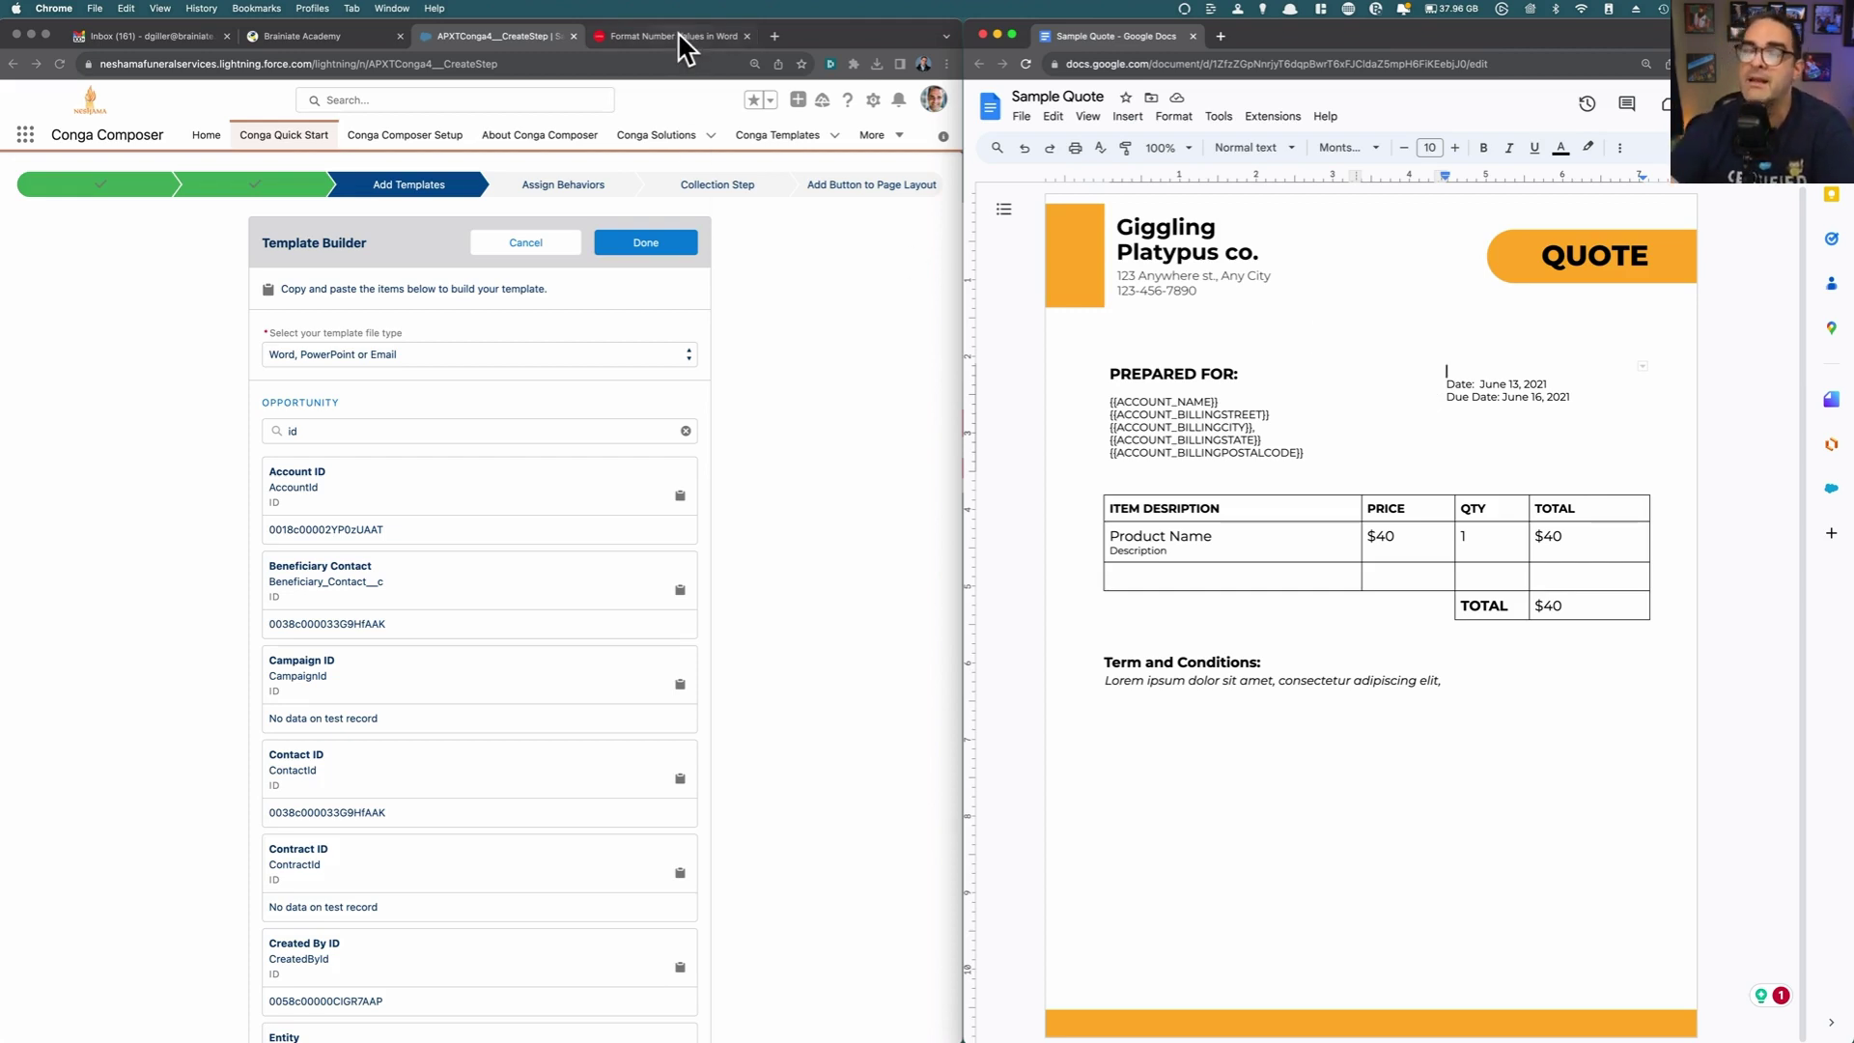
Step: Copy {{System.TODAY}} from the System Fields help page and paste it over June 13, 2021
click(776, 36)
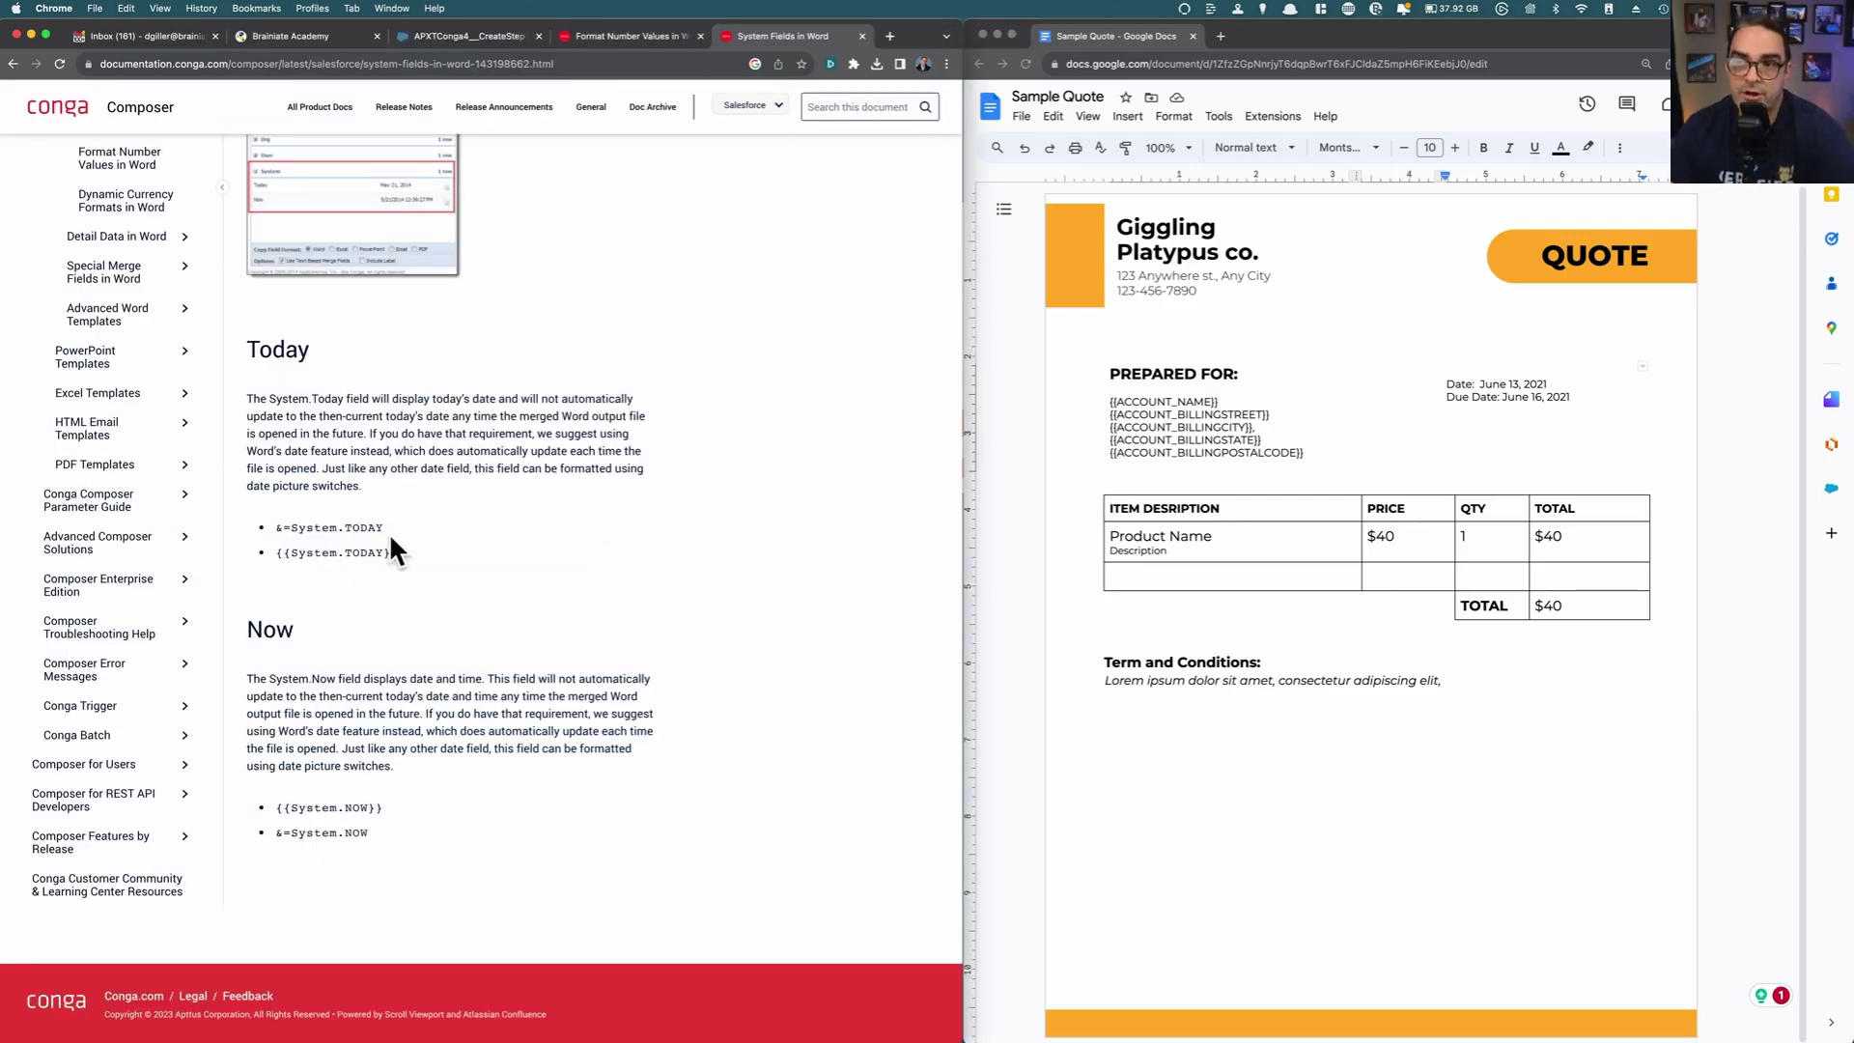
scroll(456, 289, up, 5)
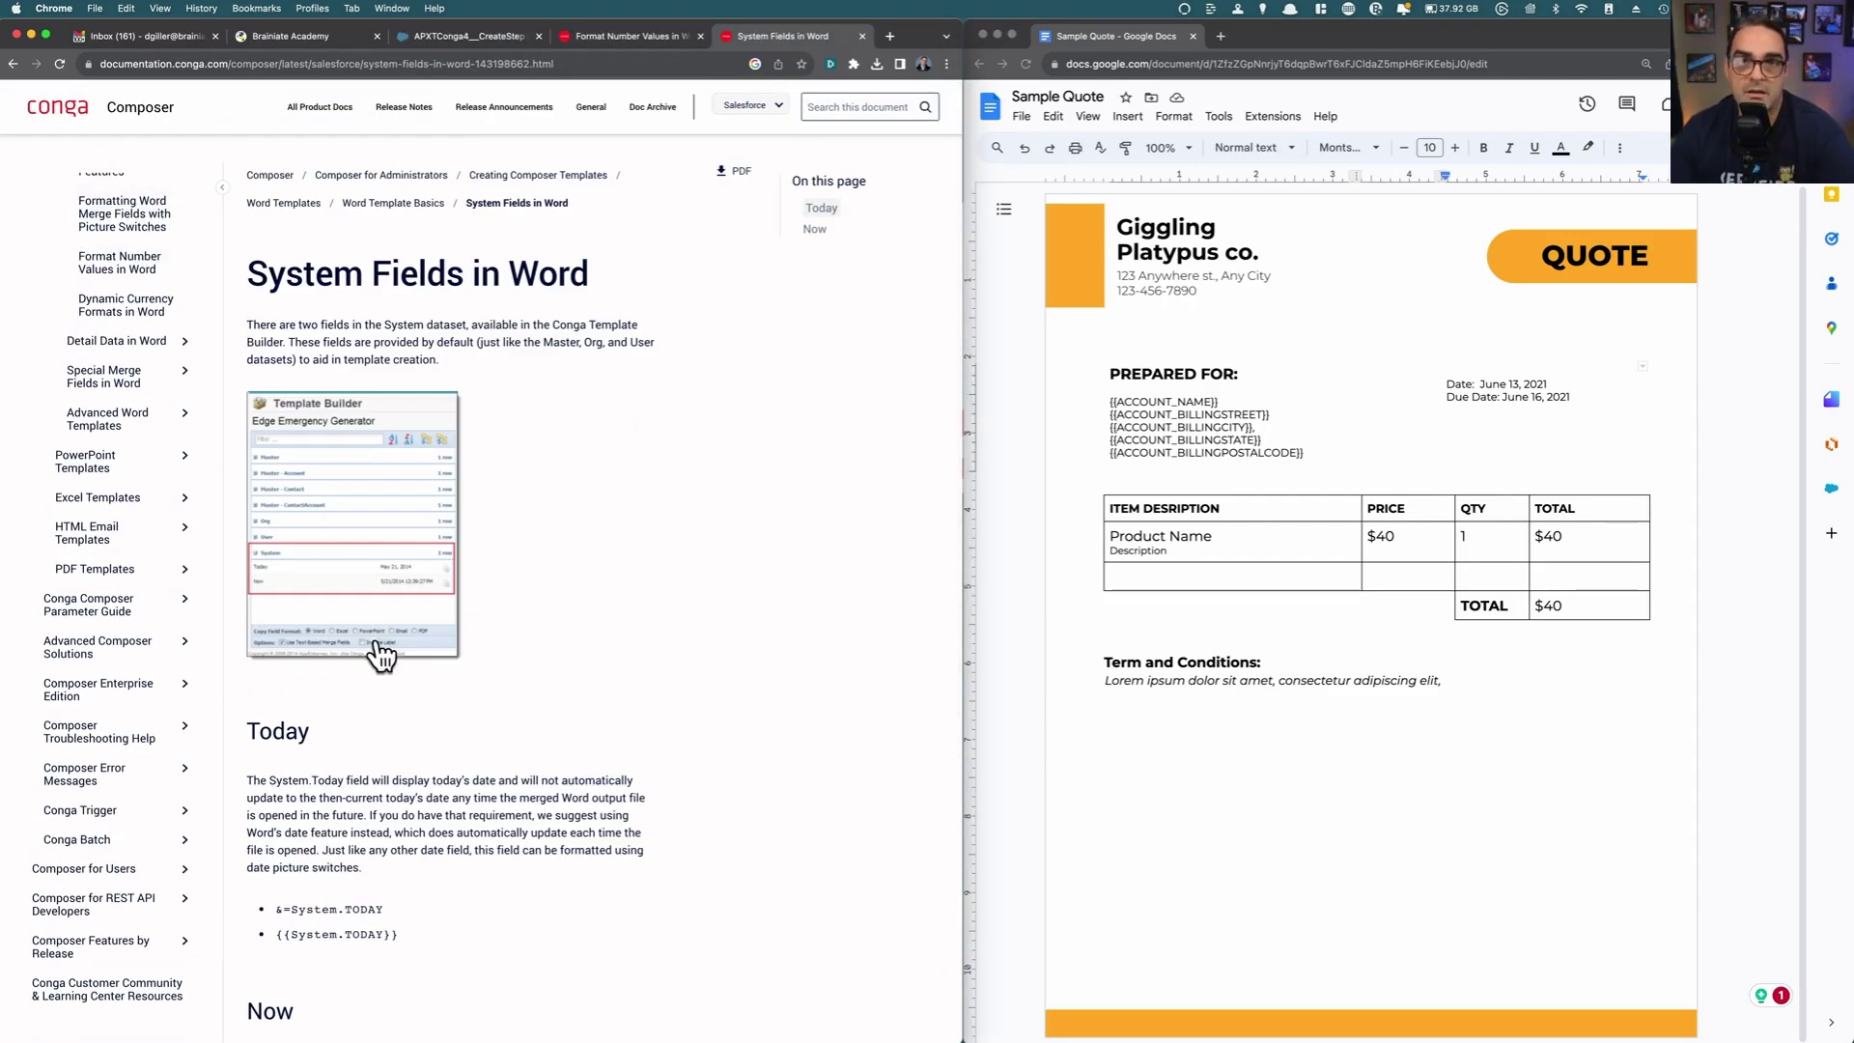
scroll(570, 605, down, 5)
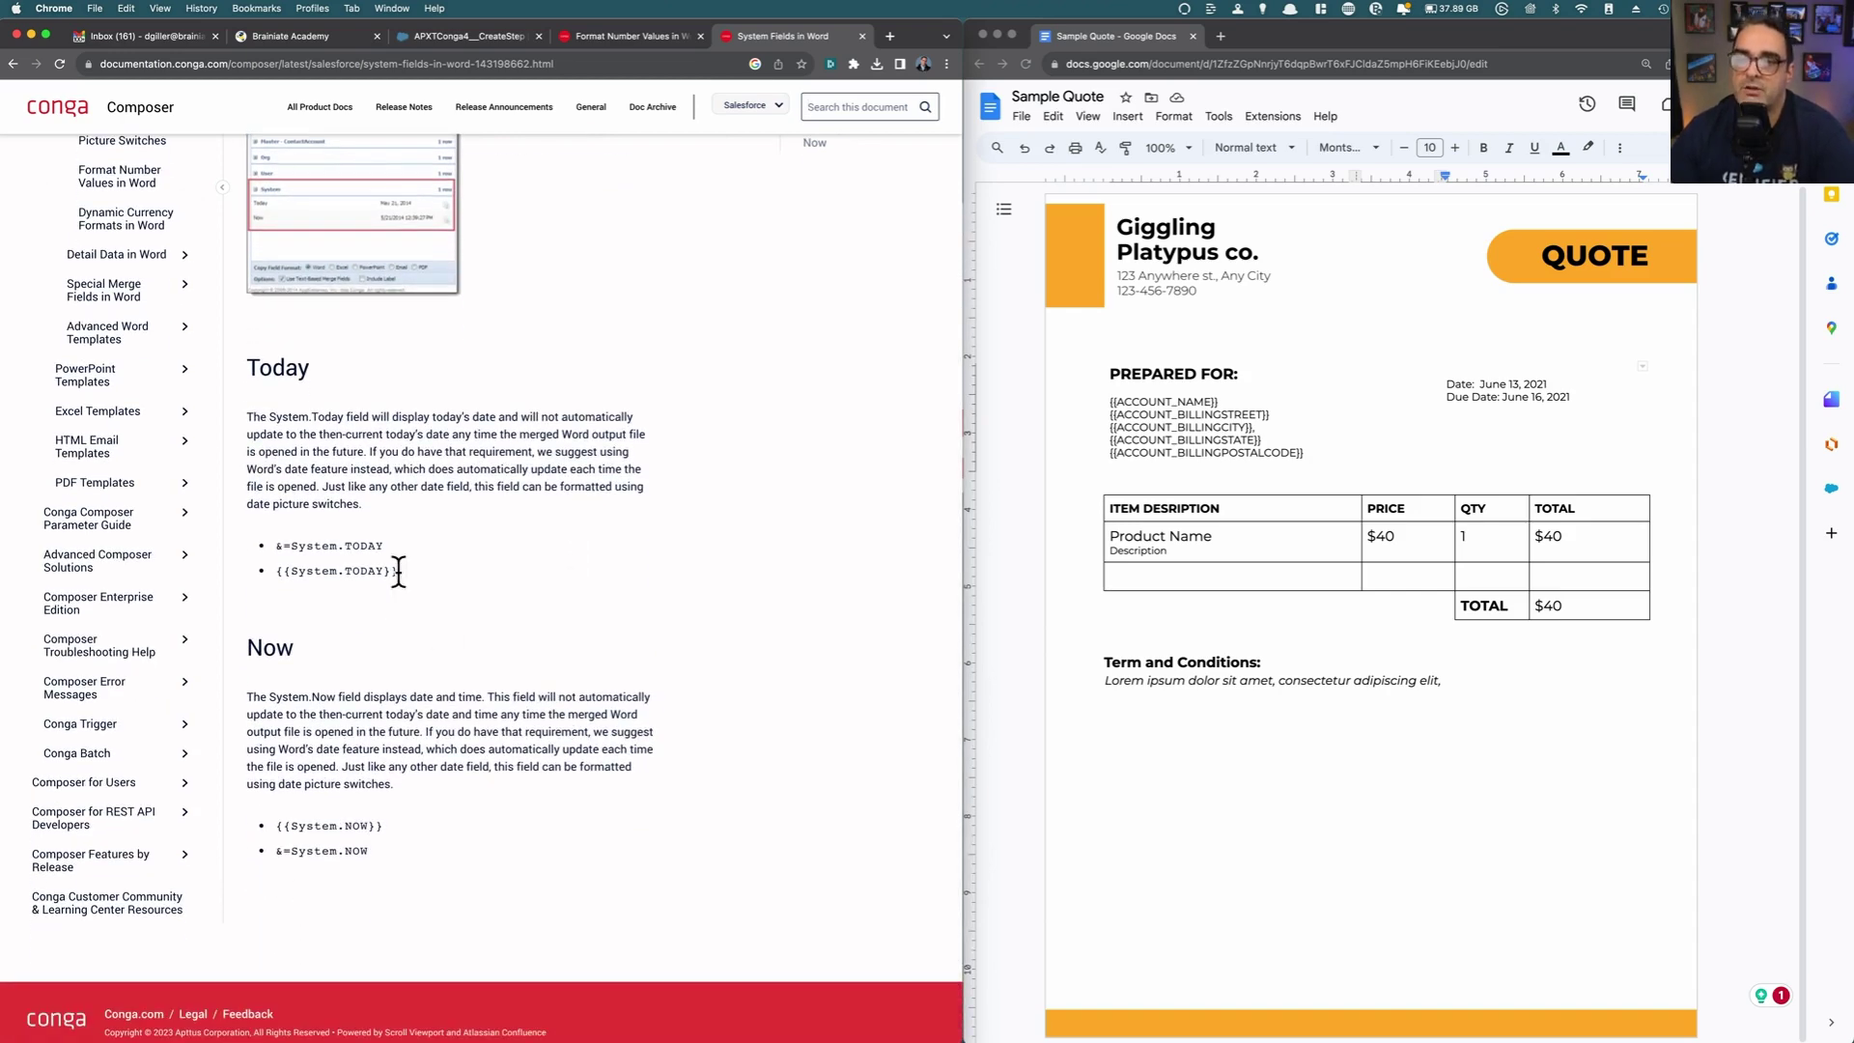
drag(398, 571, 273, 571)
key(super+c)
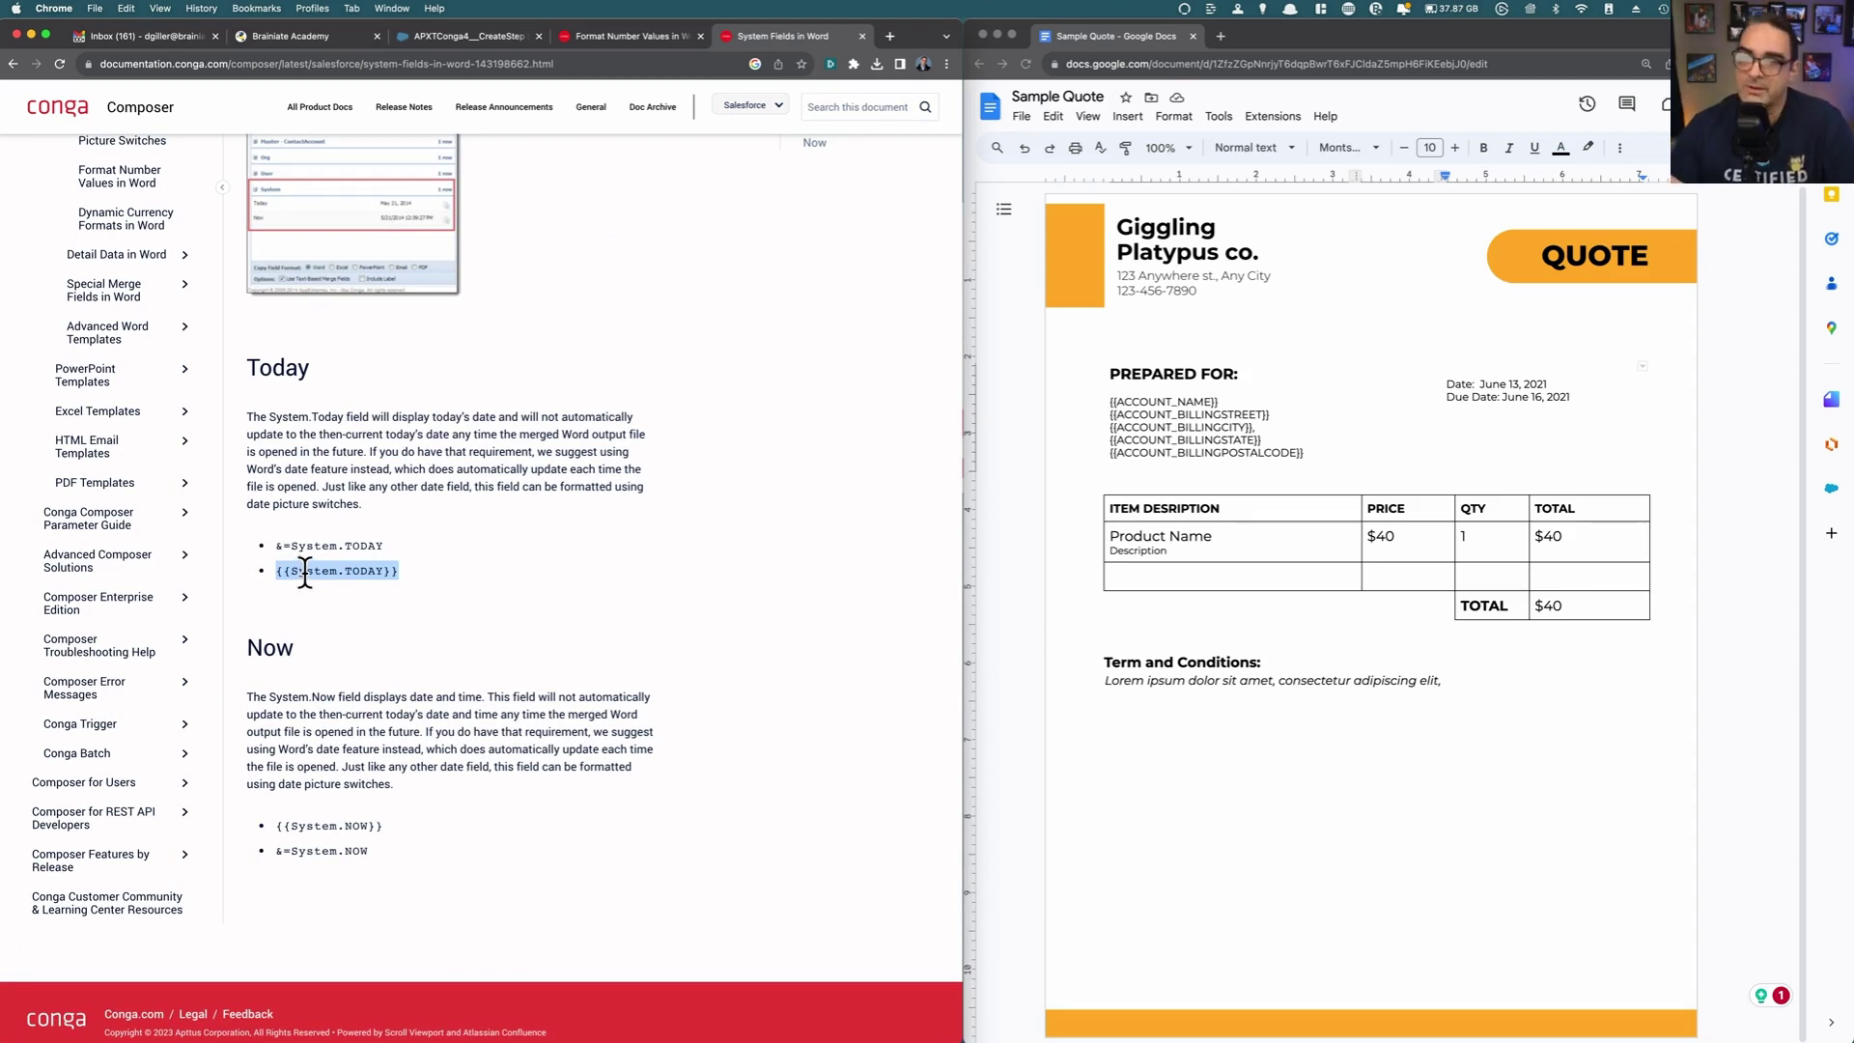
click(1390, 405)
drag(1550, 385, 1478, 377)
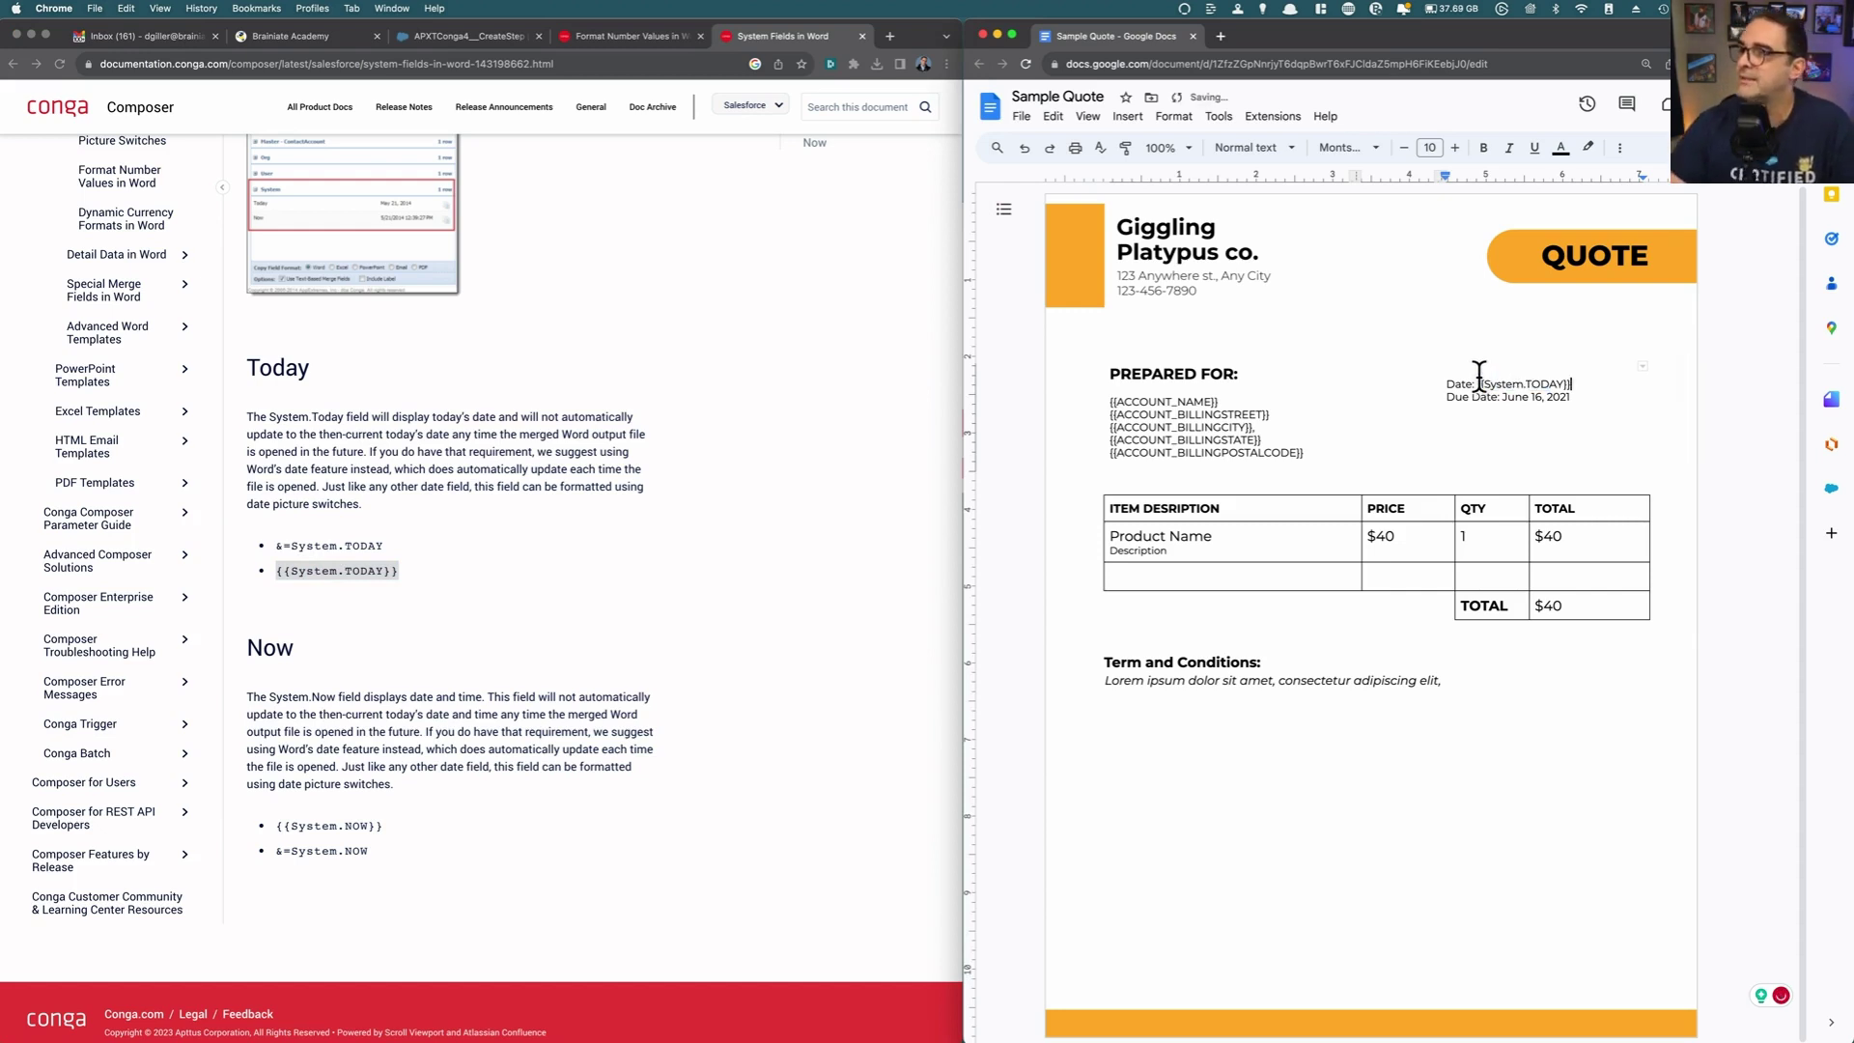
key(super+shift+v)
click(465, 42)
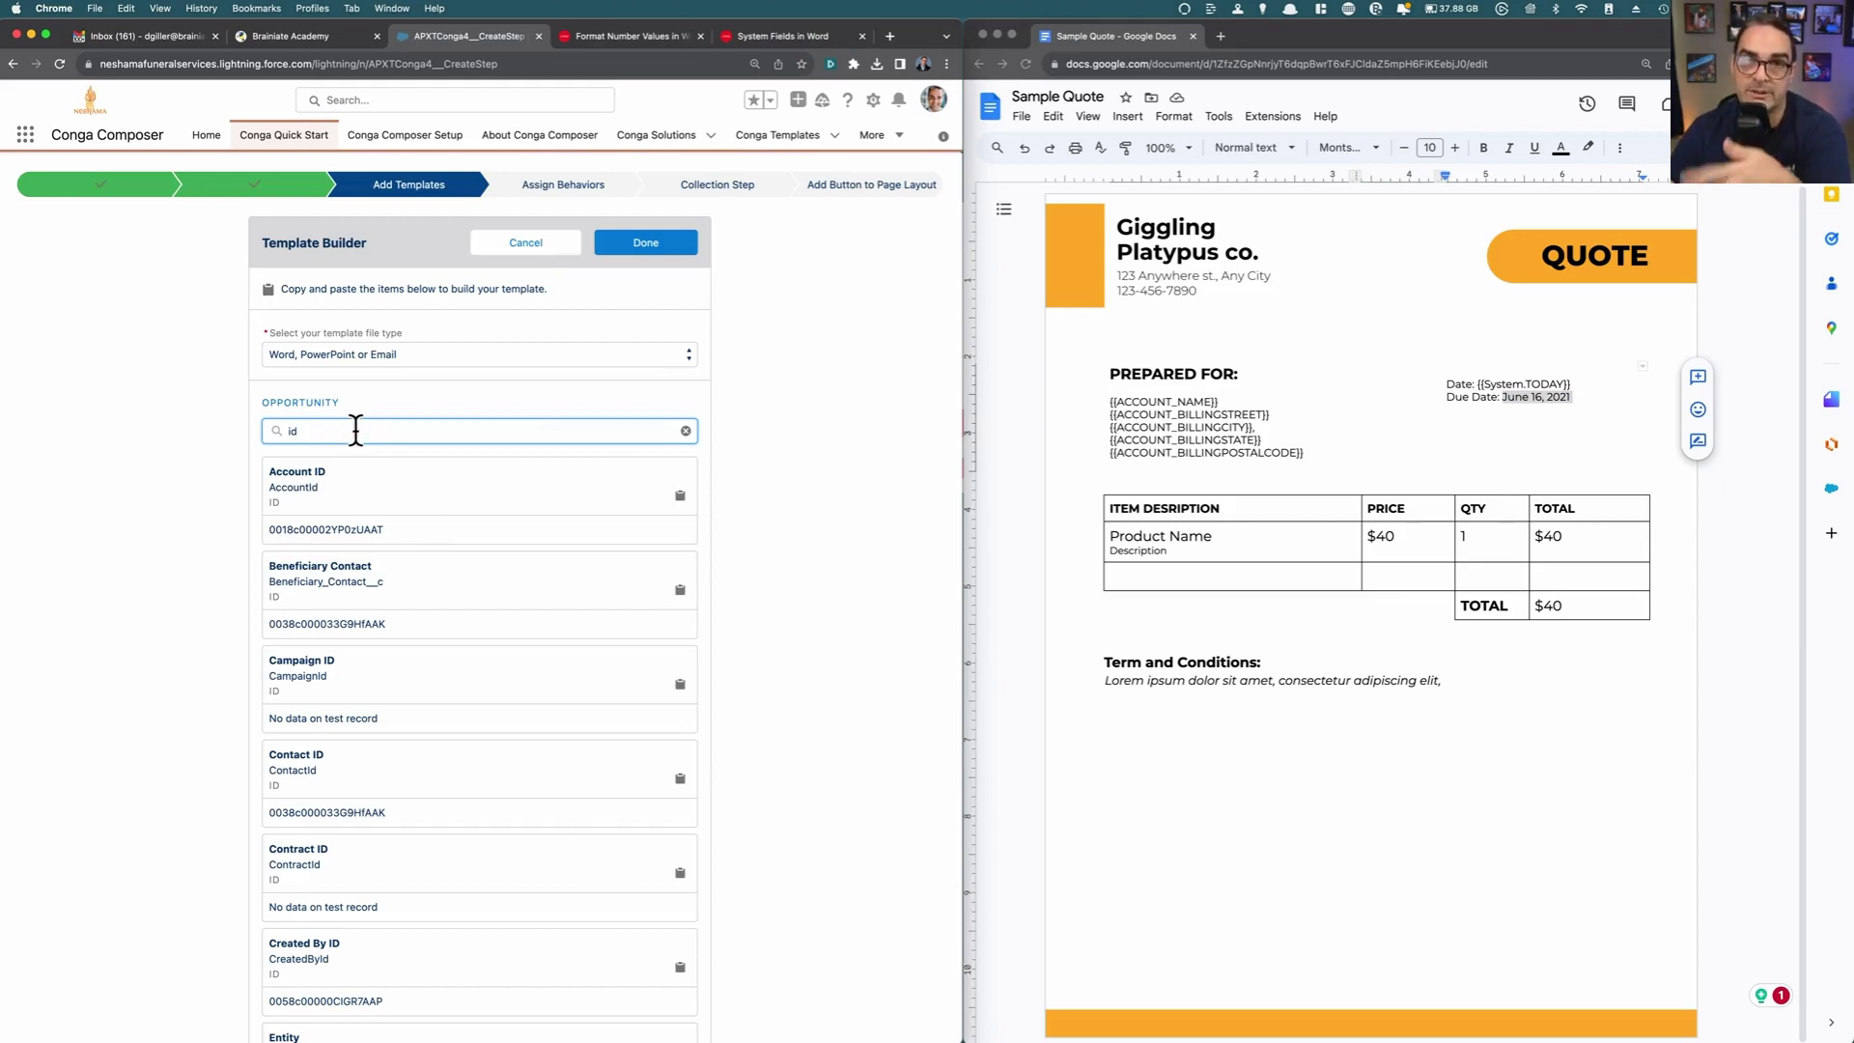
Step: Search fields for 'date' and paste {{OPPORTUNITY_CLOSEDATE}} over the June 16, 2021 due date
drag(354, 430, 261, 432)
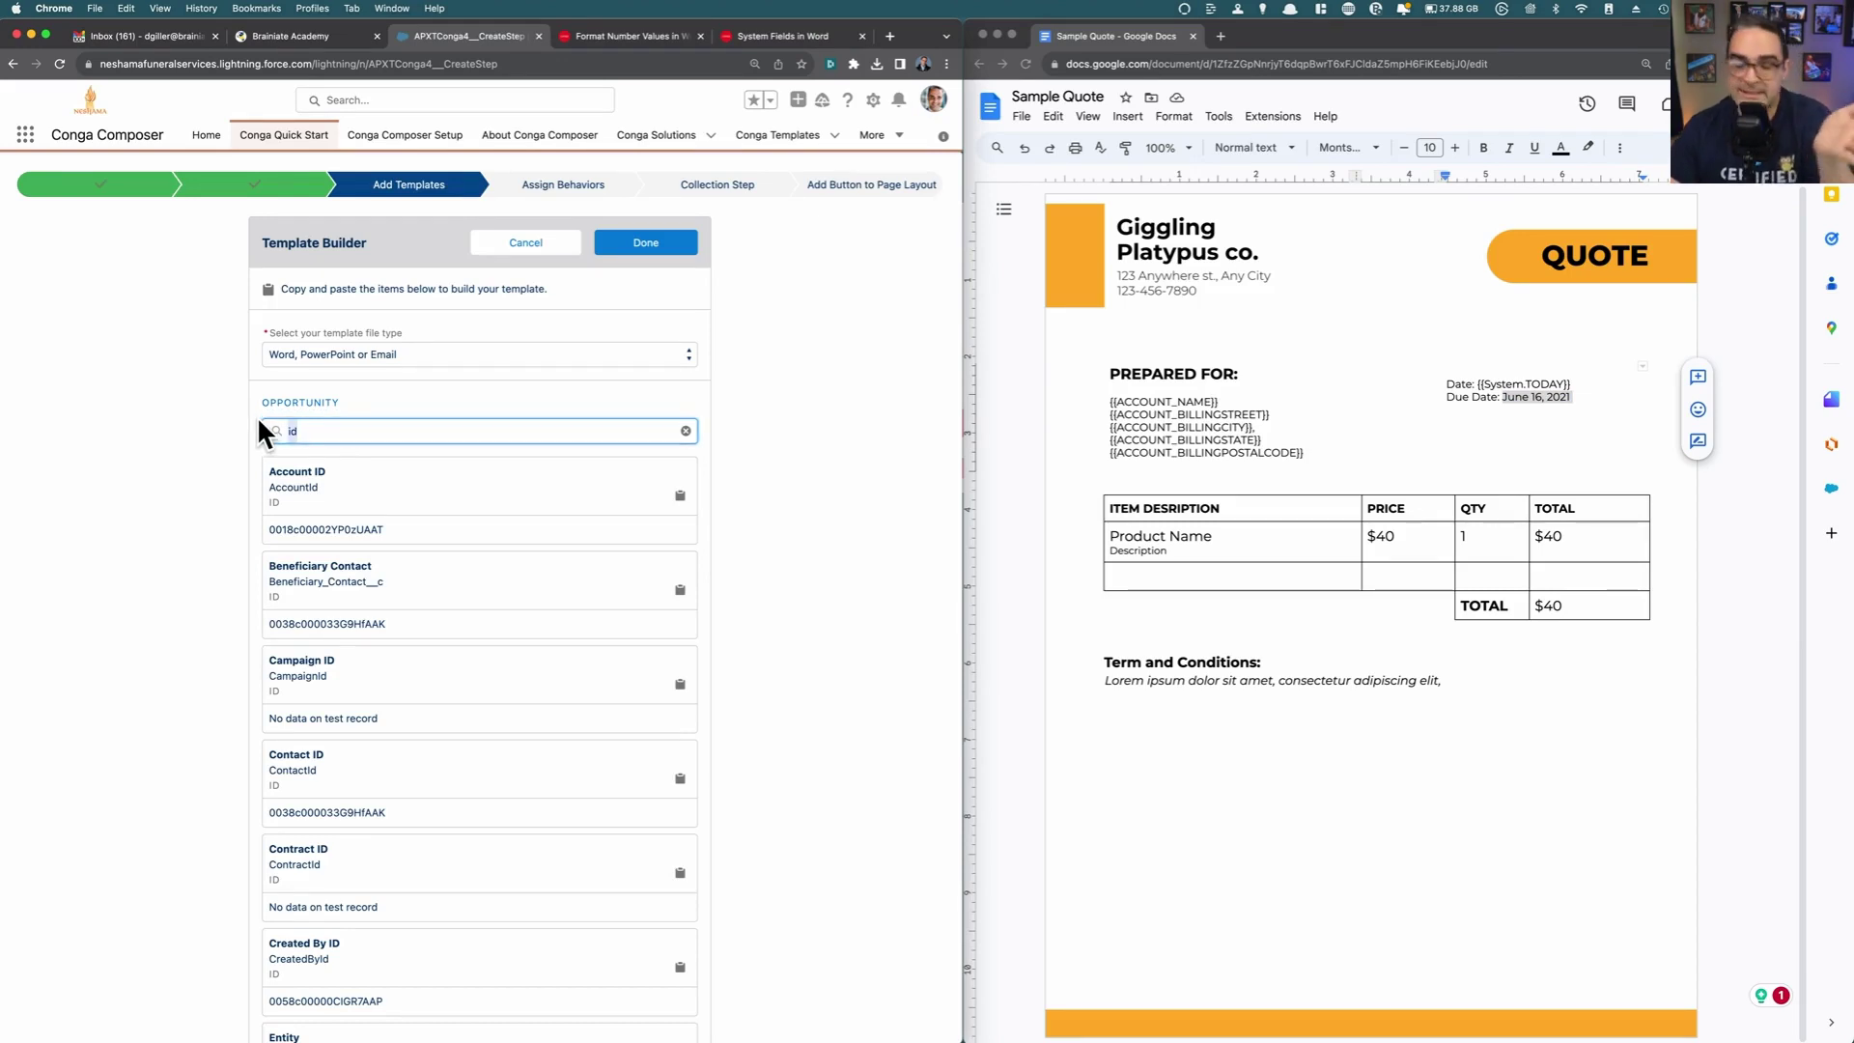
text(data)
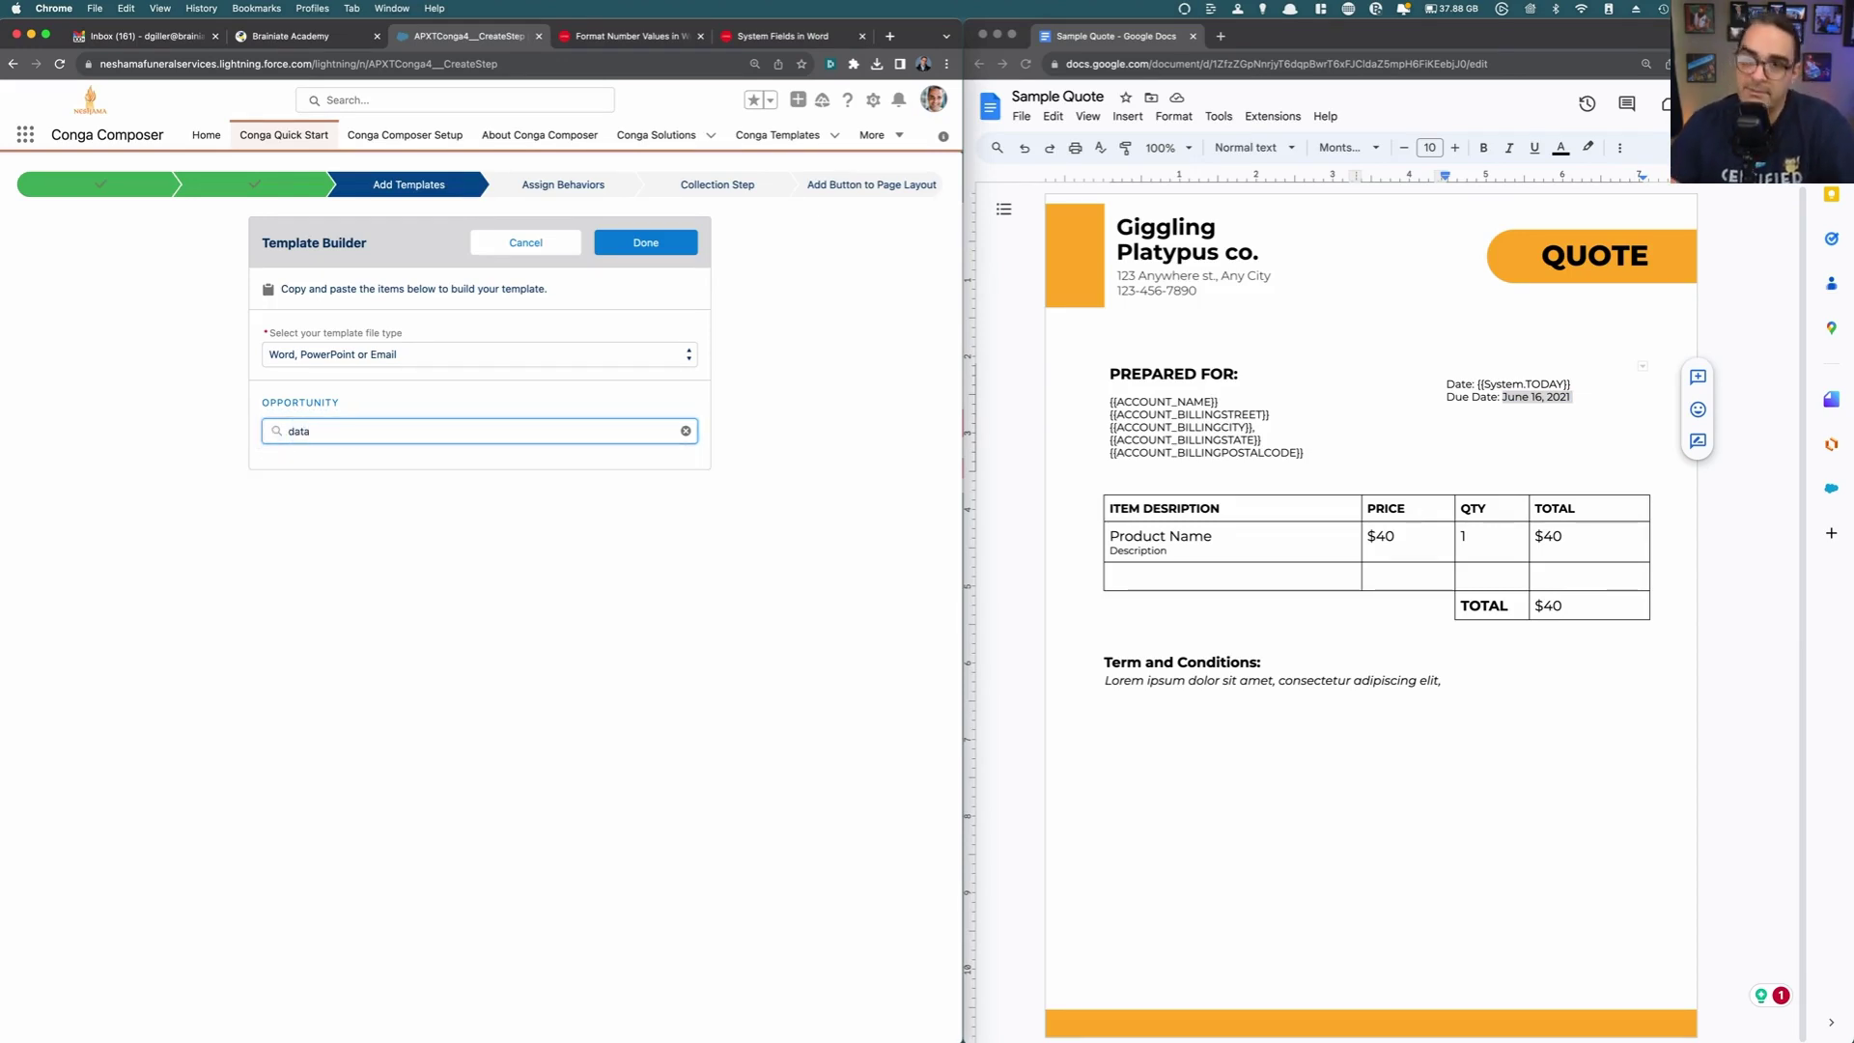
key(BackSpace)
text(e)
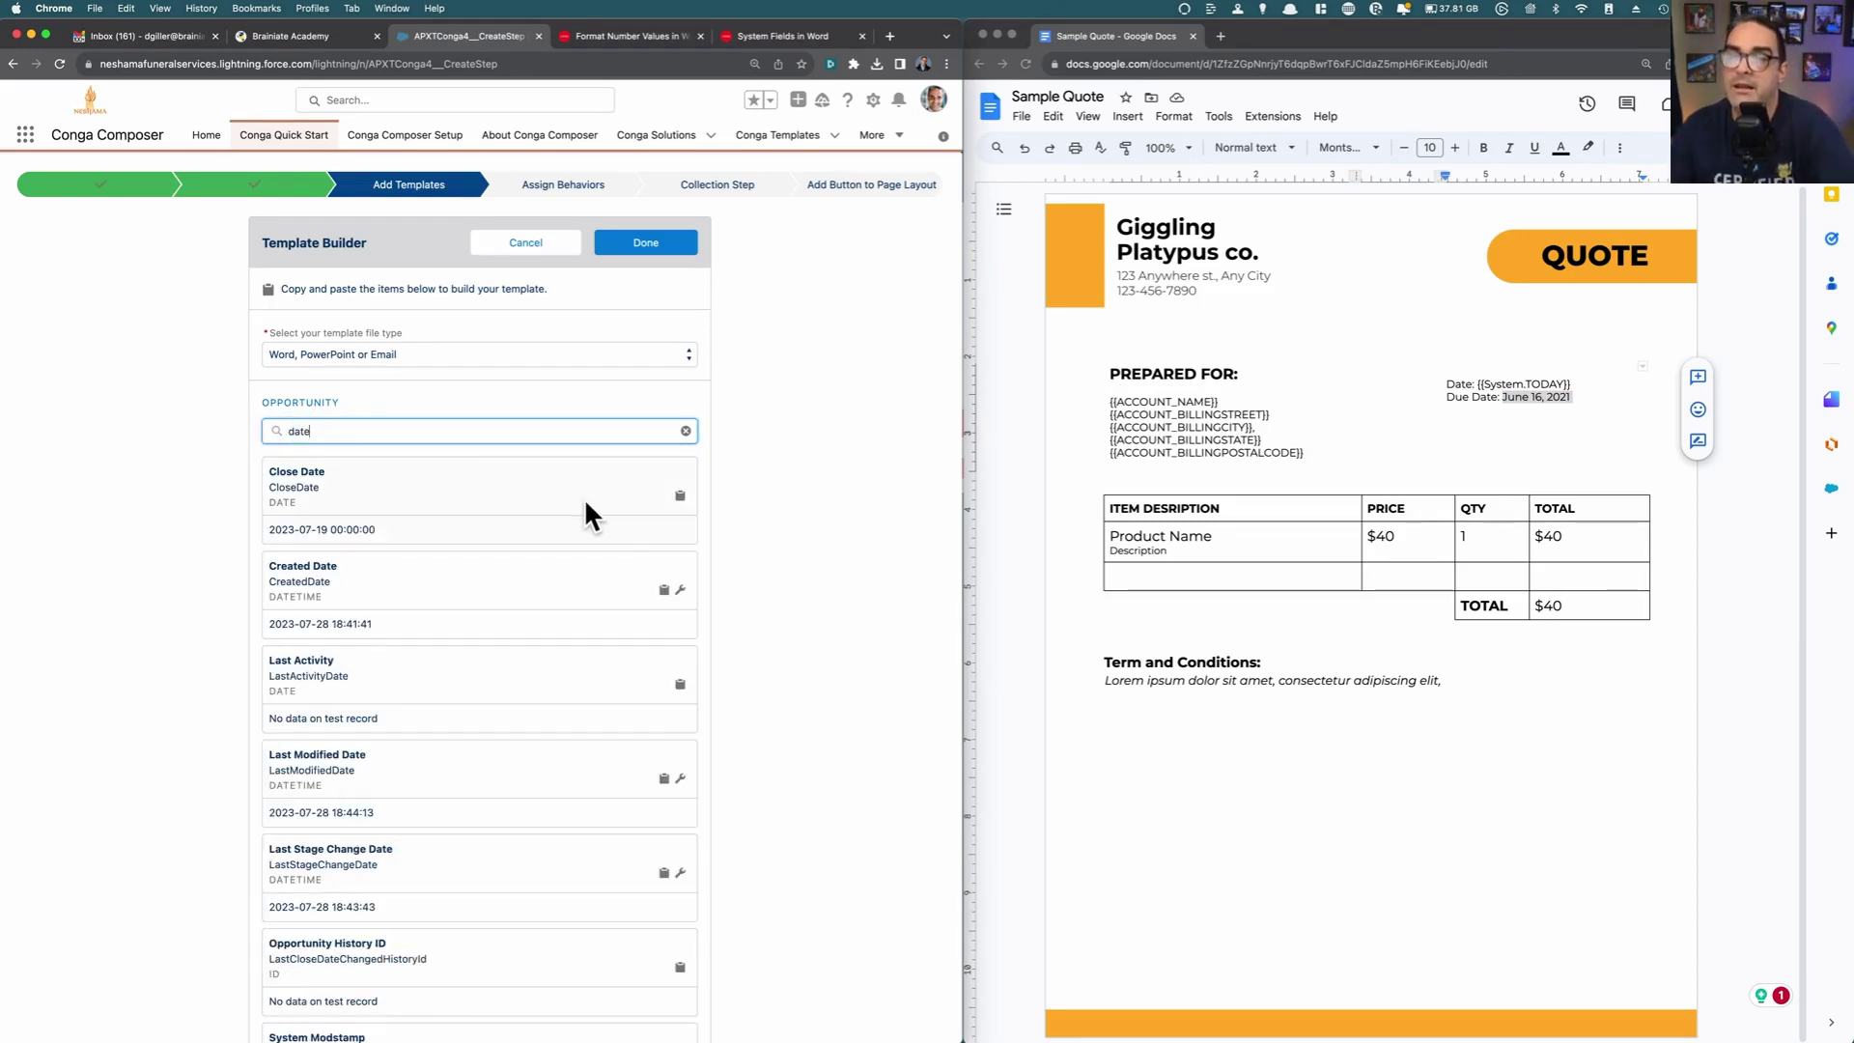
click(680, 494)
click(1540, 460)
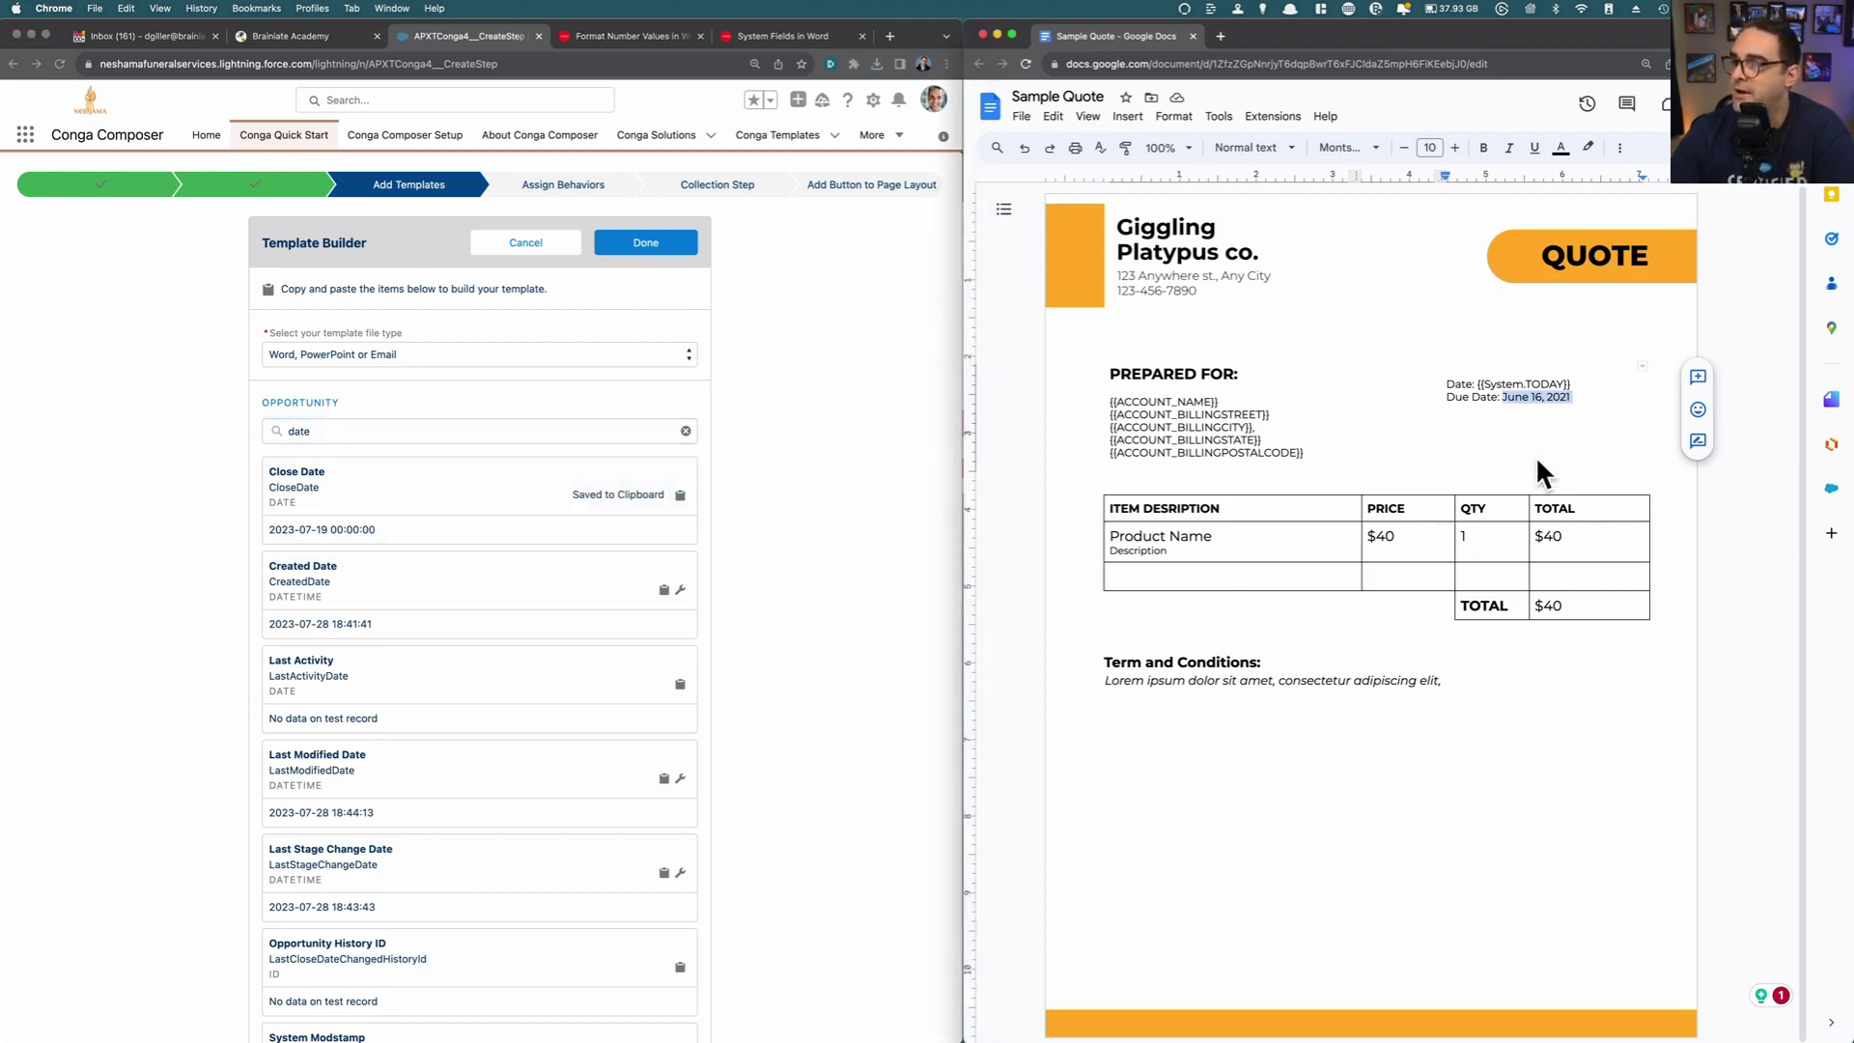
text({{OPPORTUNITY_CLOSEDATE}})
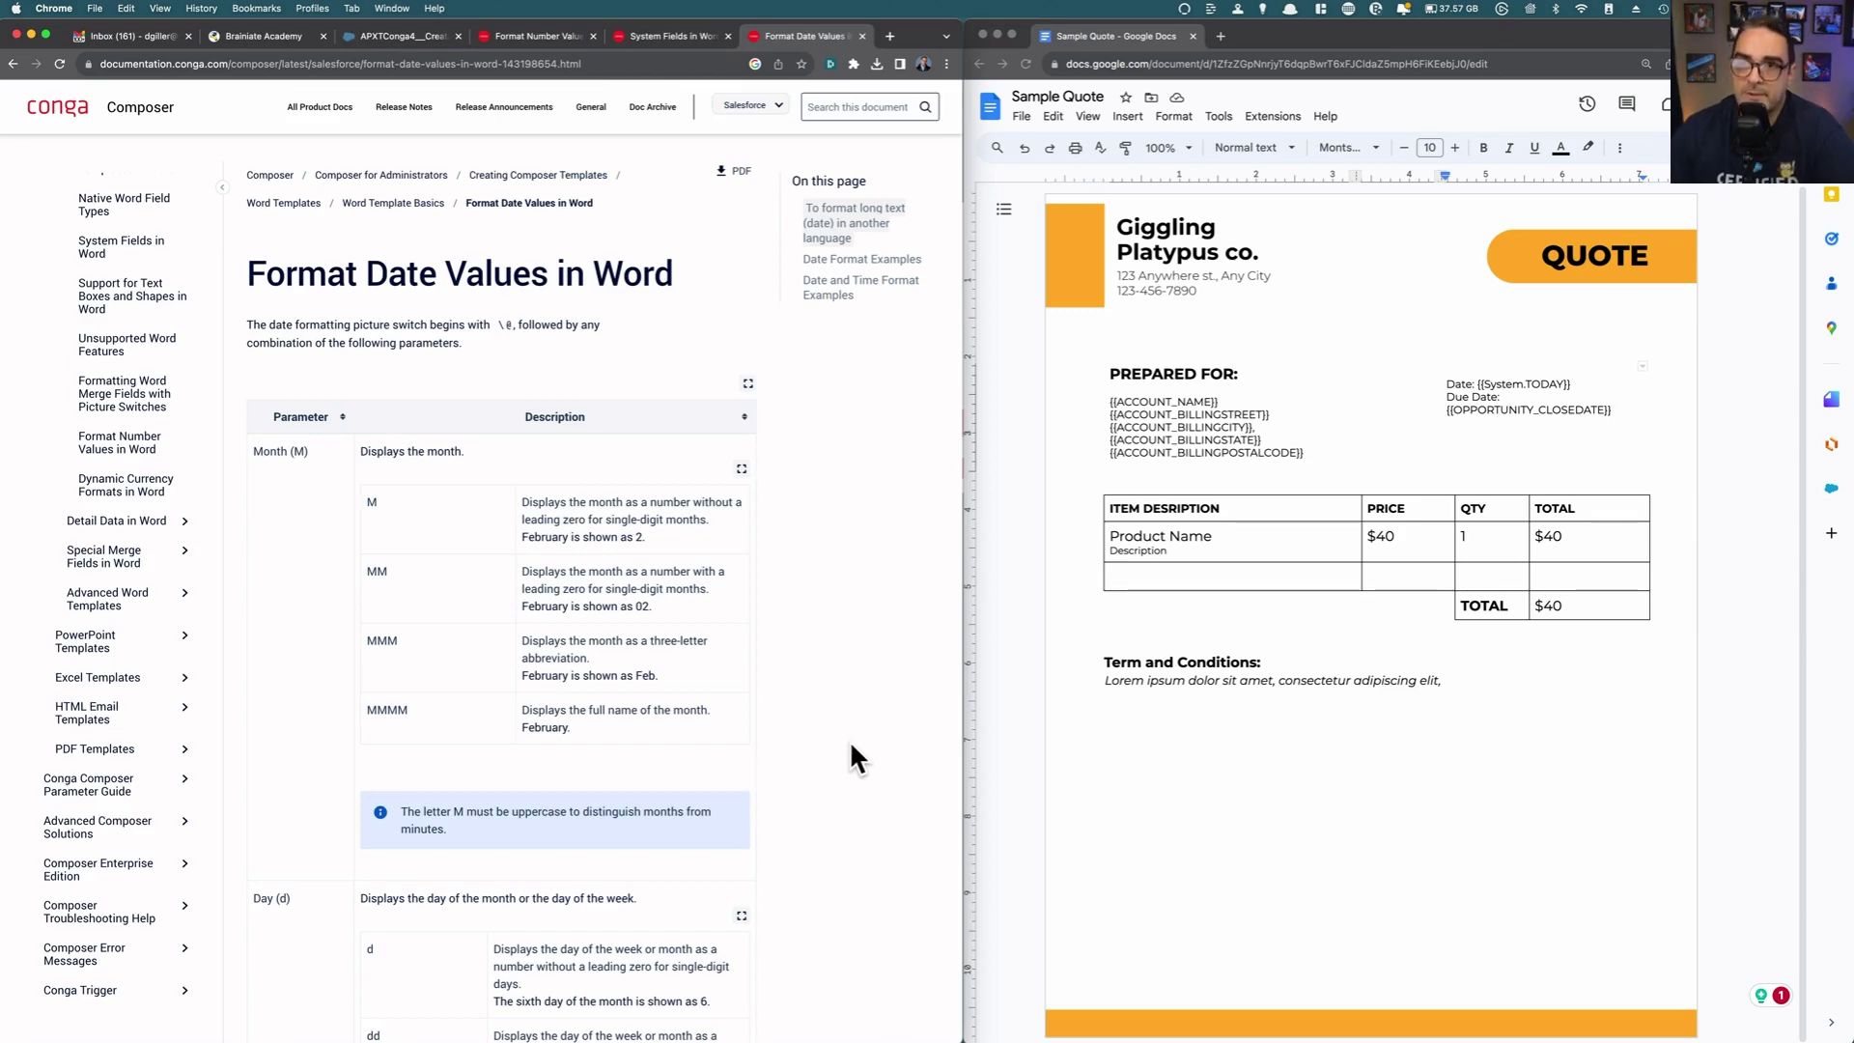
Step: Copy the \@ "MMMM d, yyyy" format switch from the Date Format Examples
scroll(848, 739, down, 1)
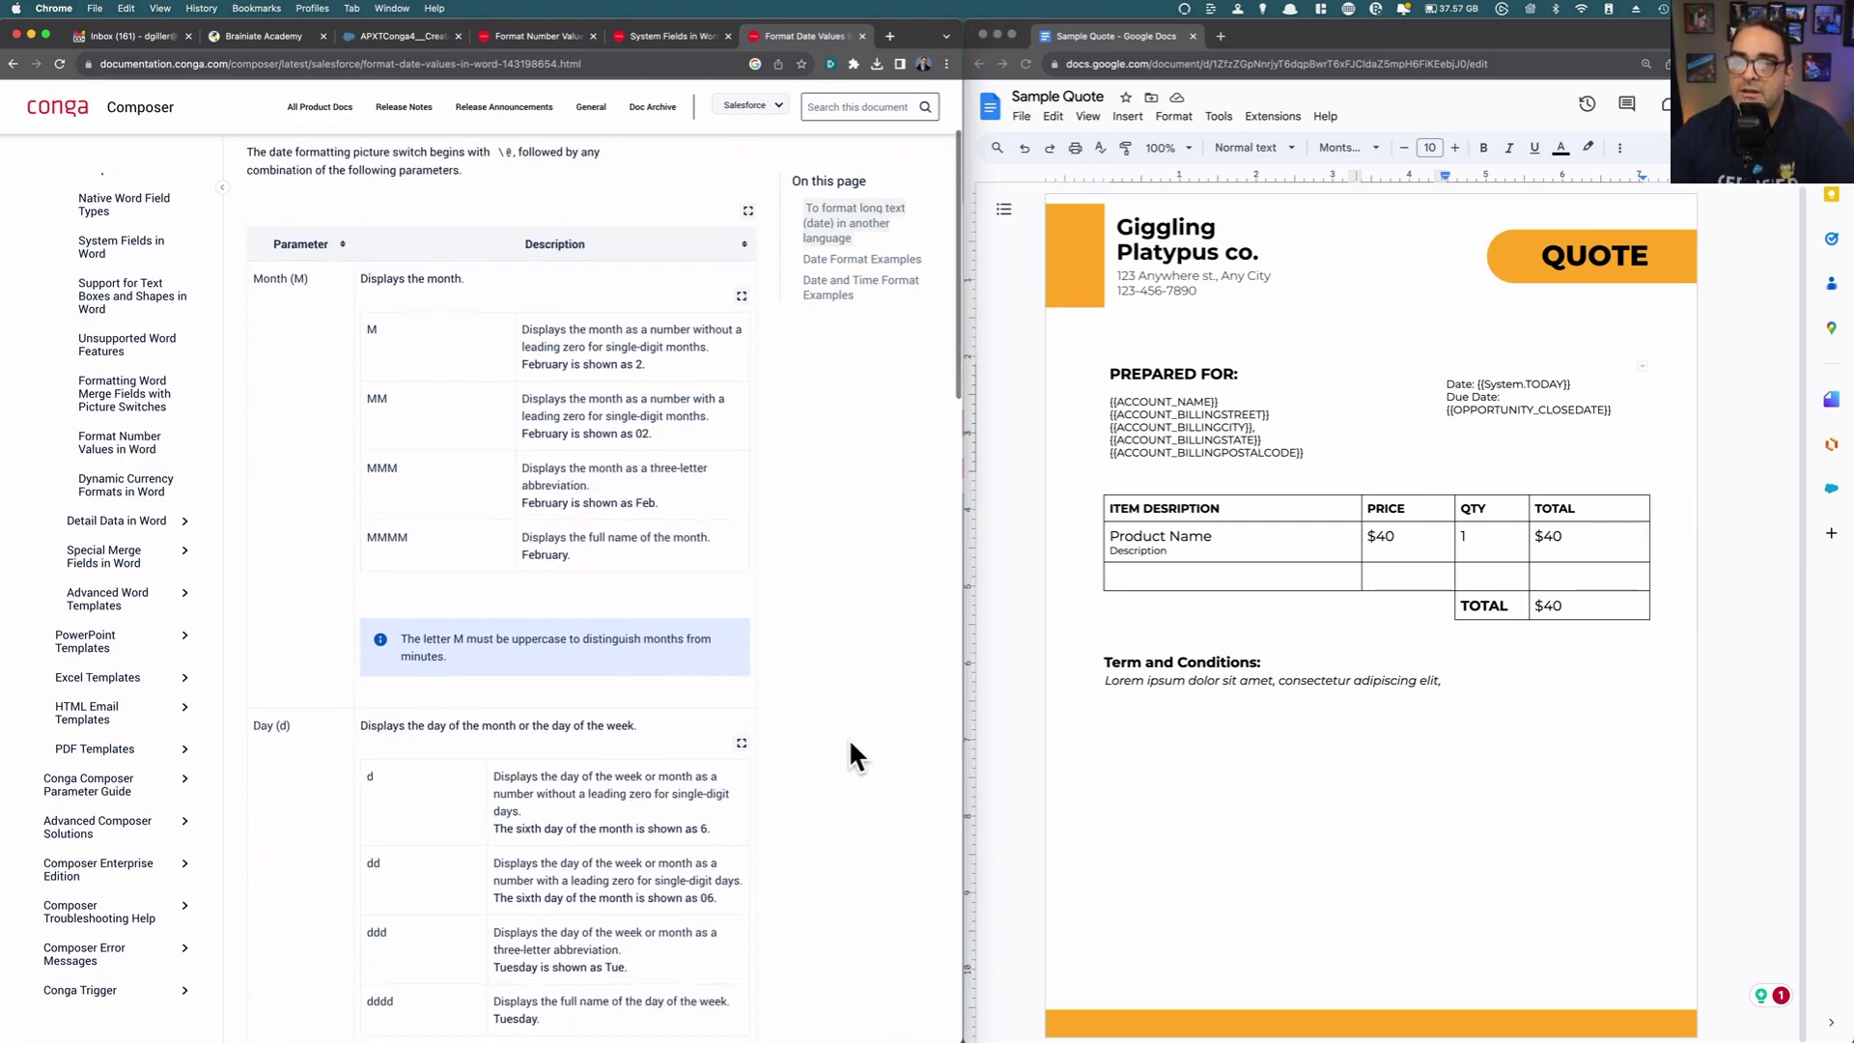
scroll(849, 738, down, 10)
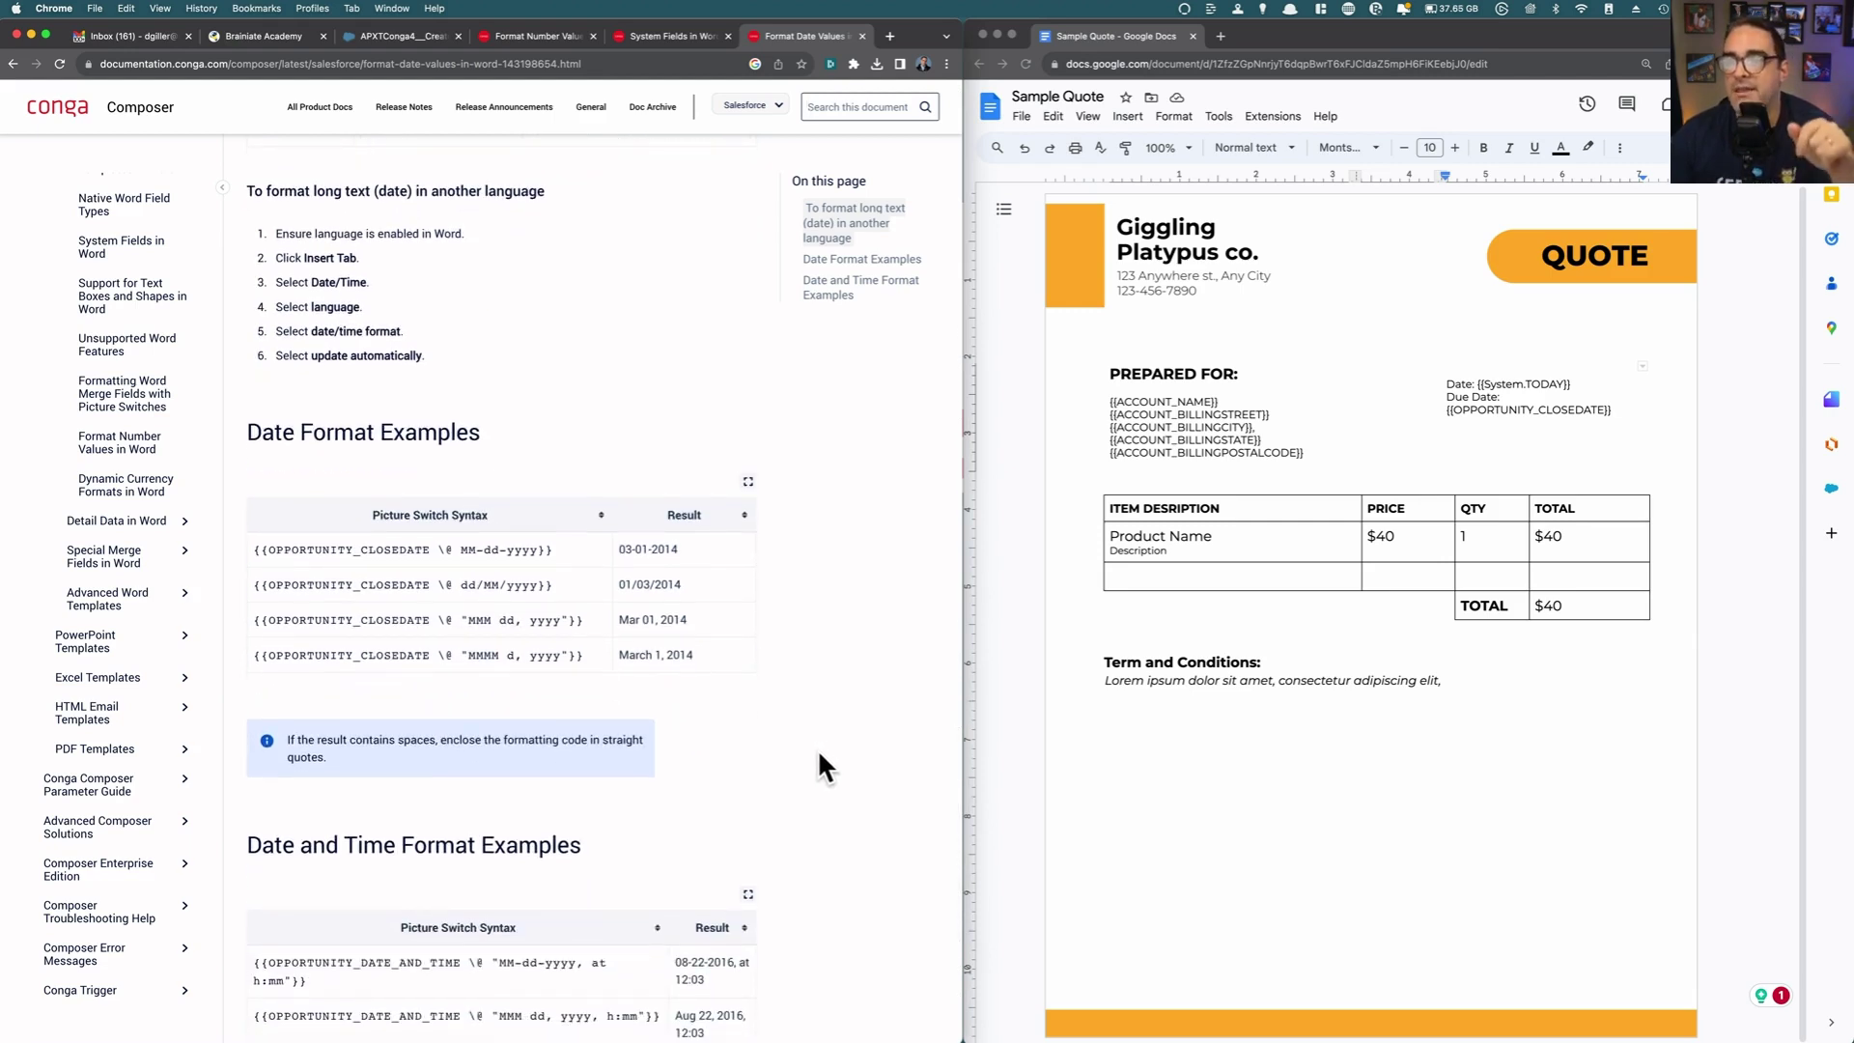
drag(618, 655, 701, 659)
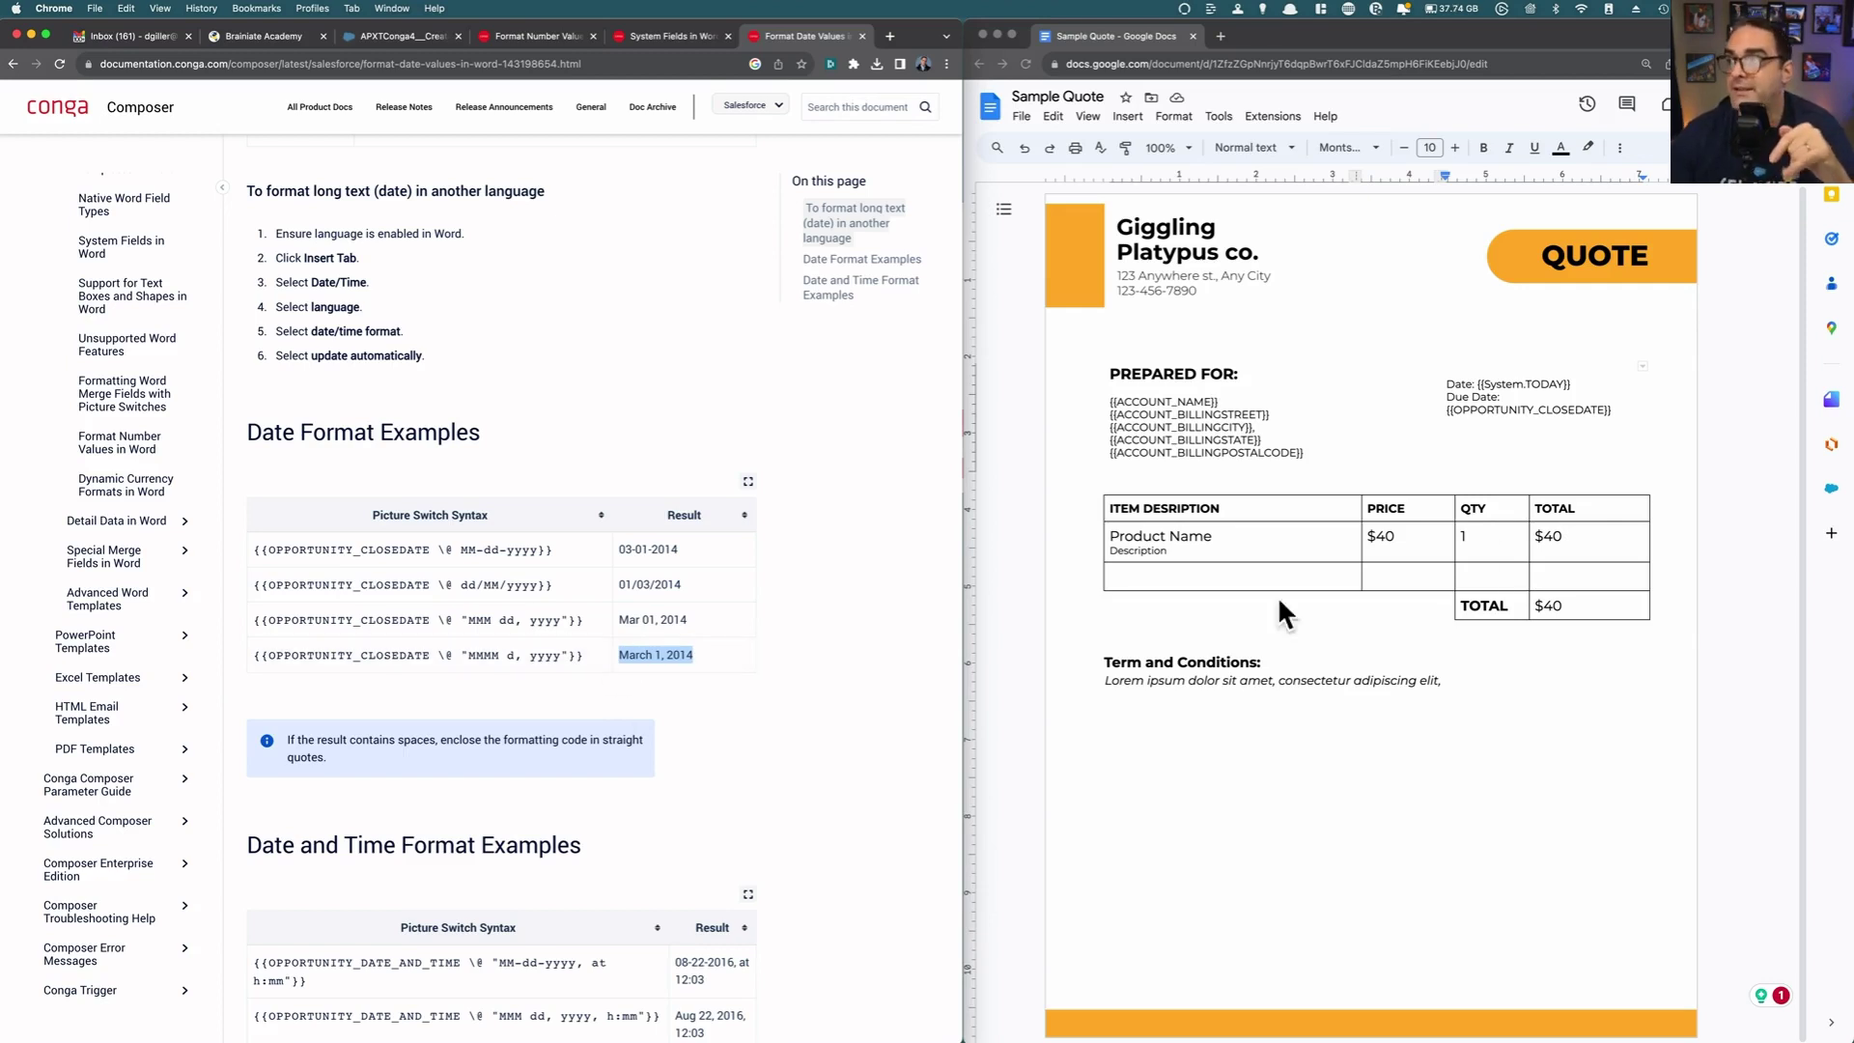
click(1582, 425)
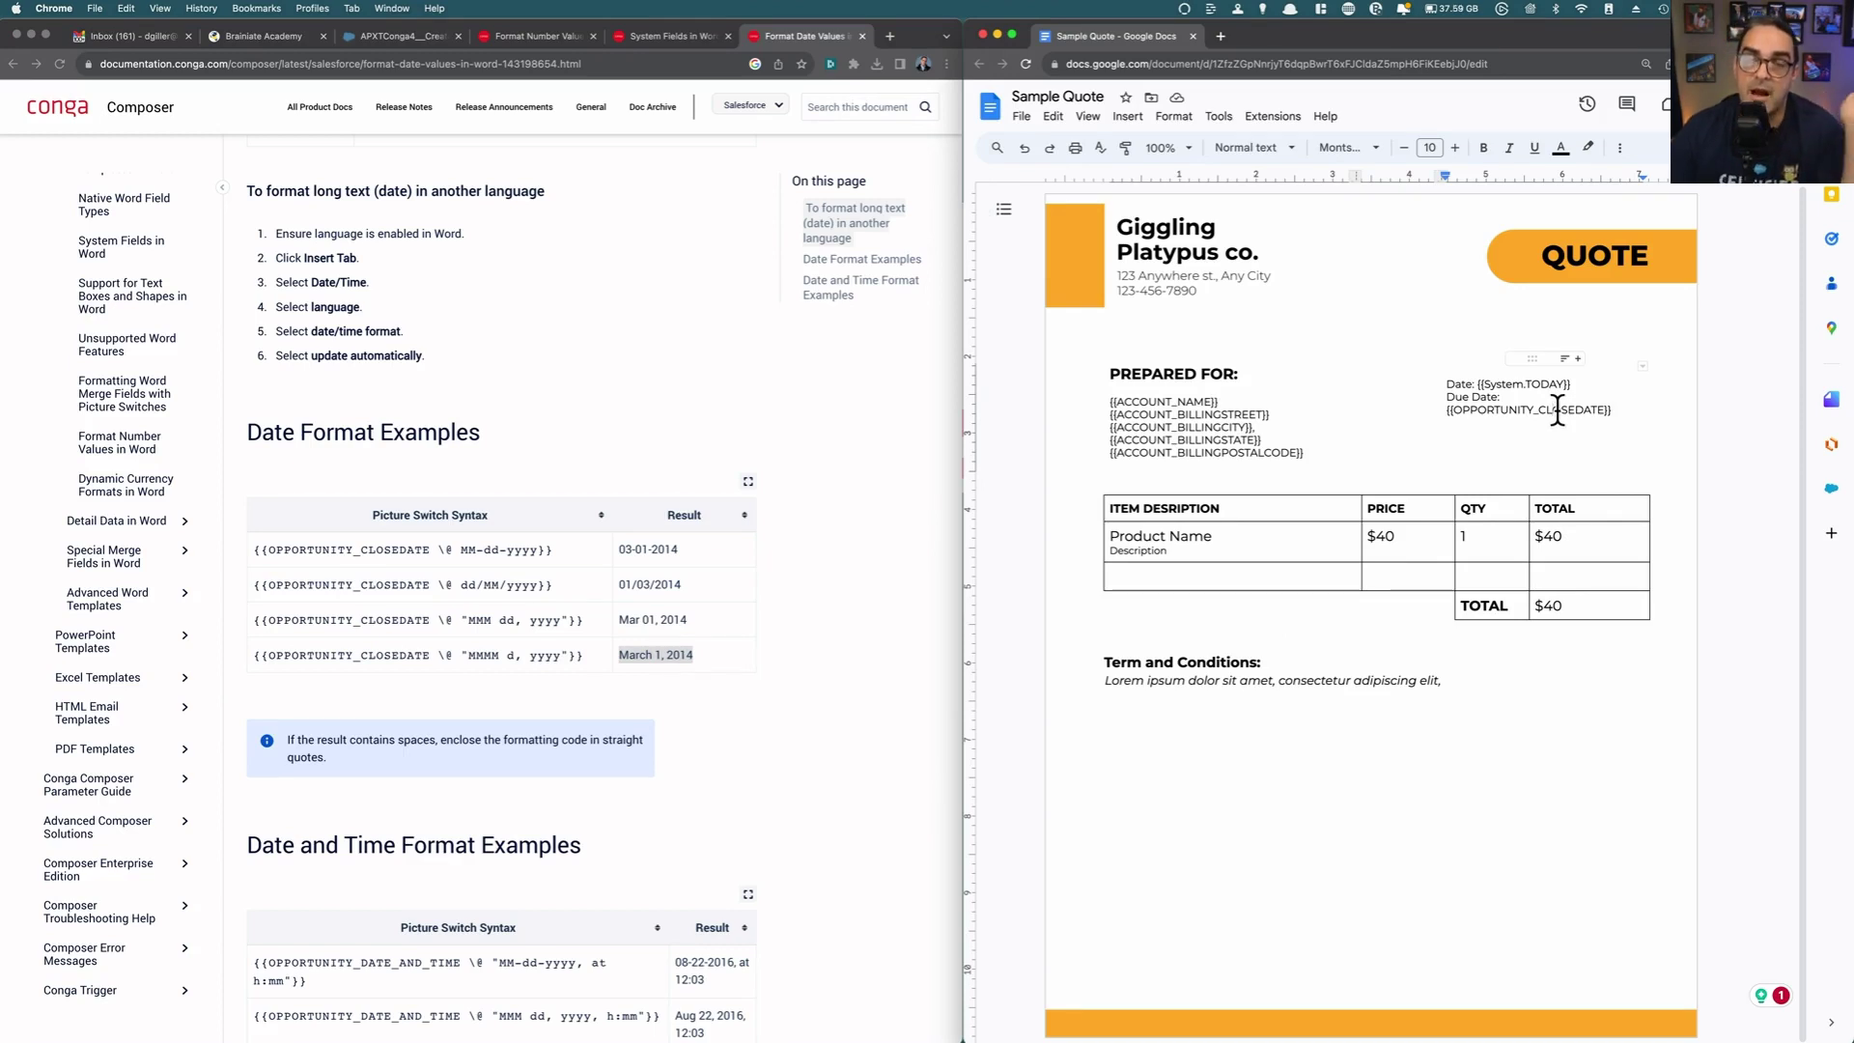
click(667, 640)
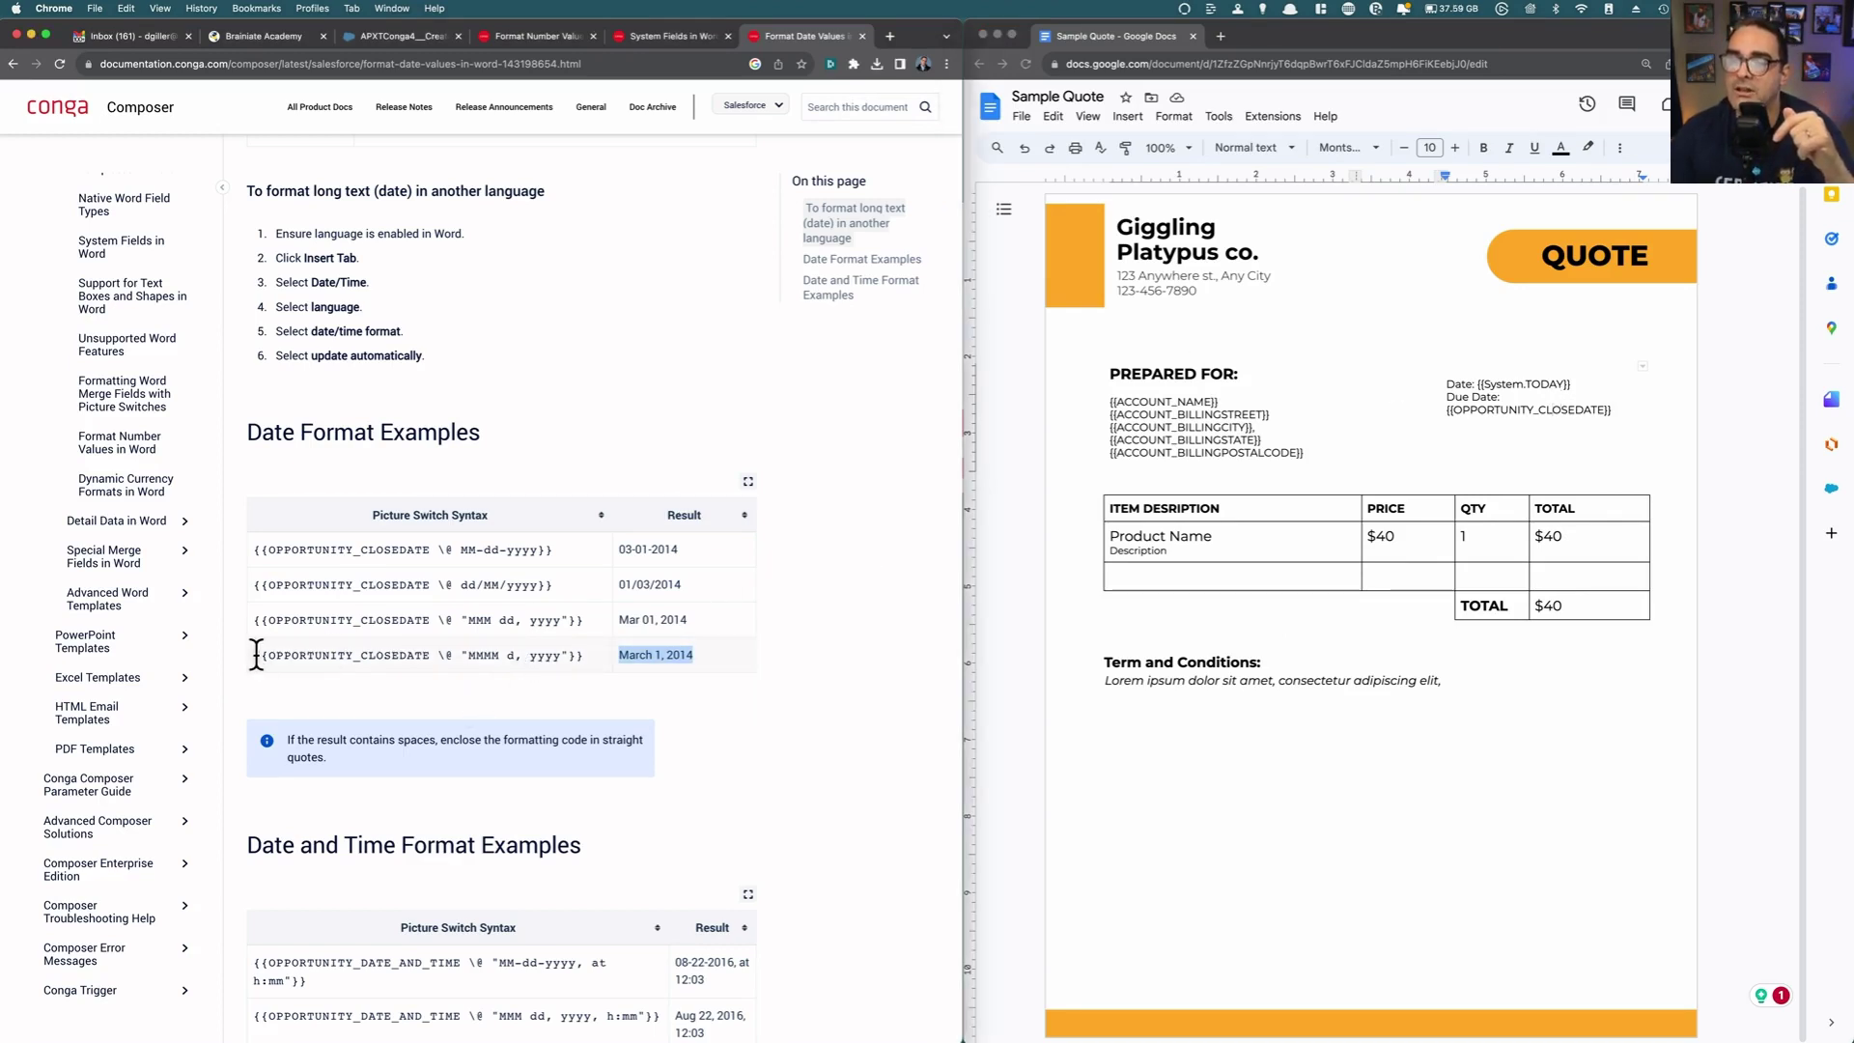
drag(252, 655, 583, 654)
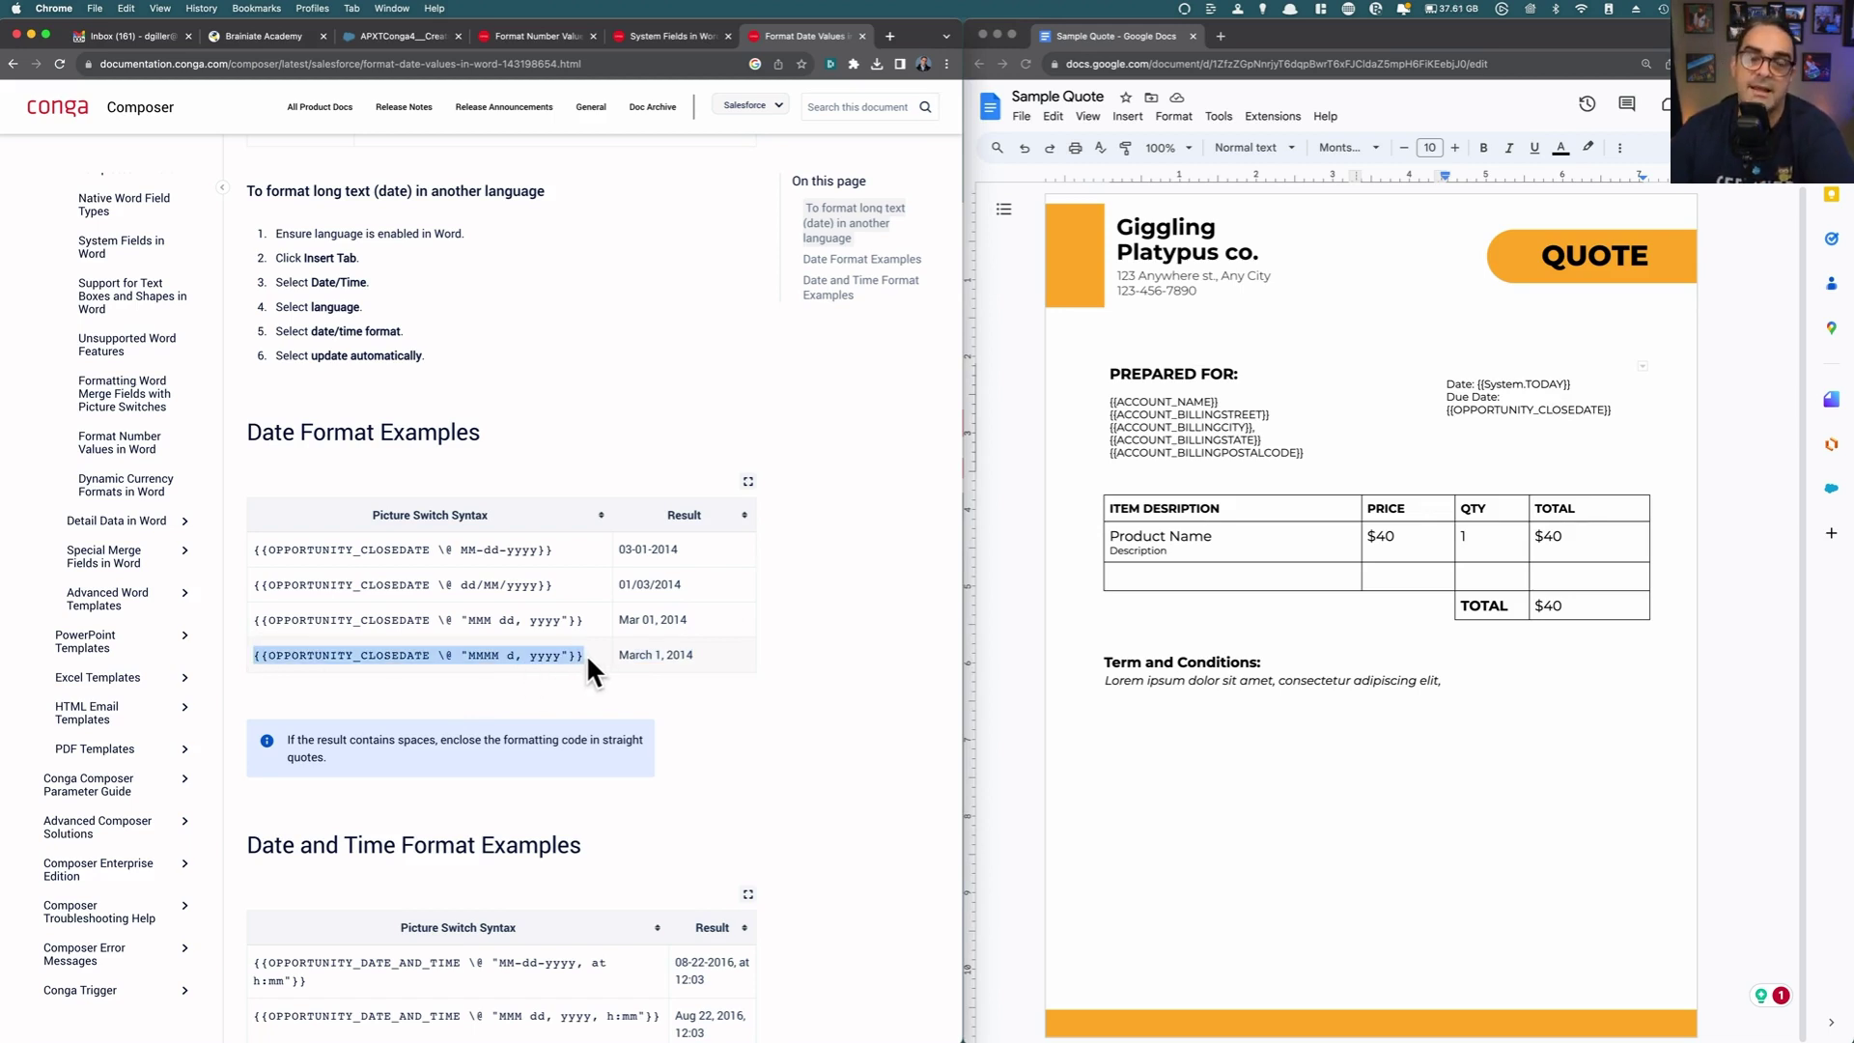
click(397, 650)
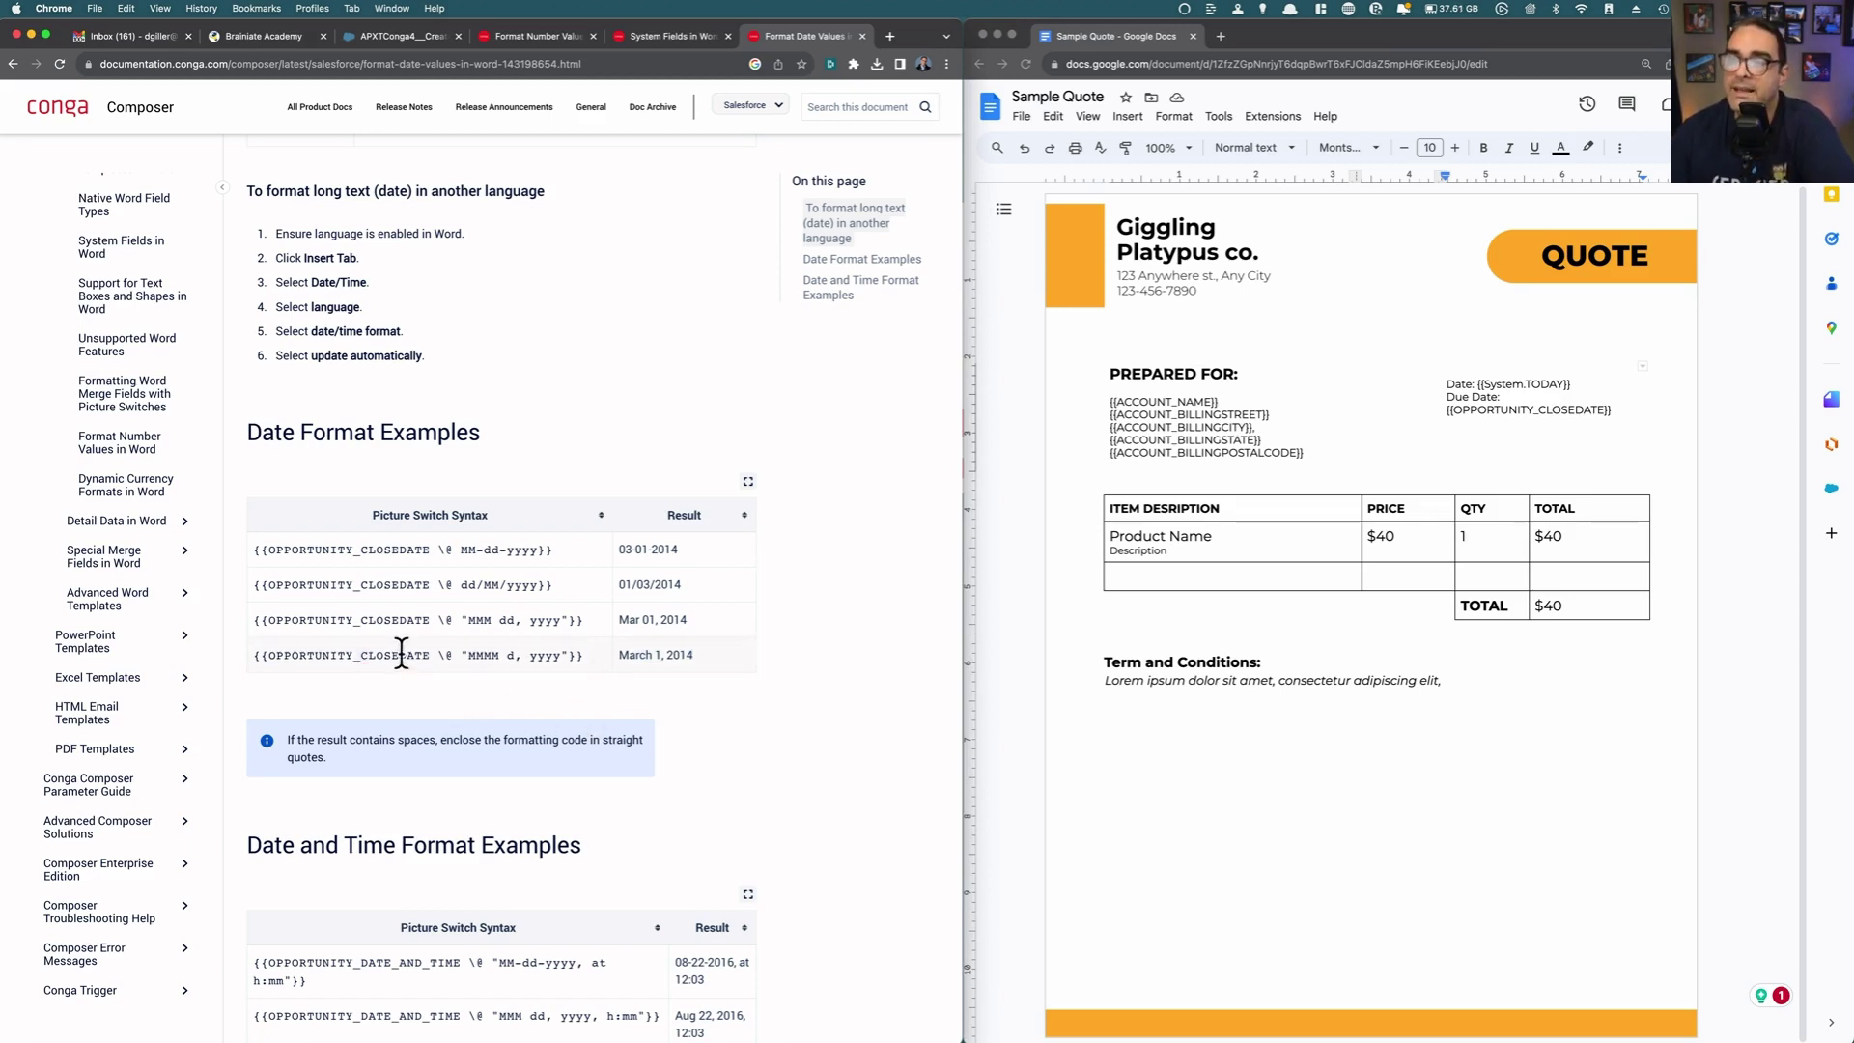
drag(431, 655, 267, 654)
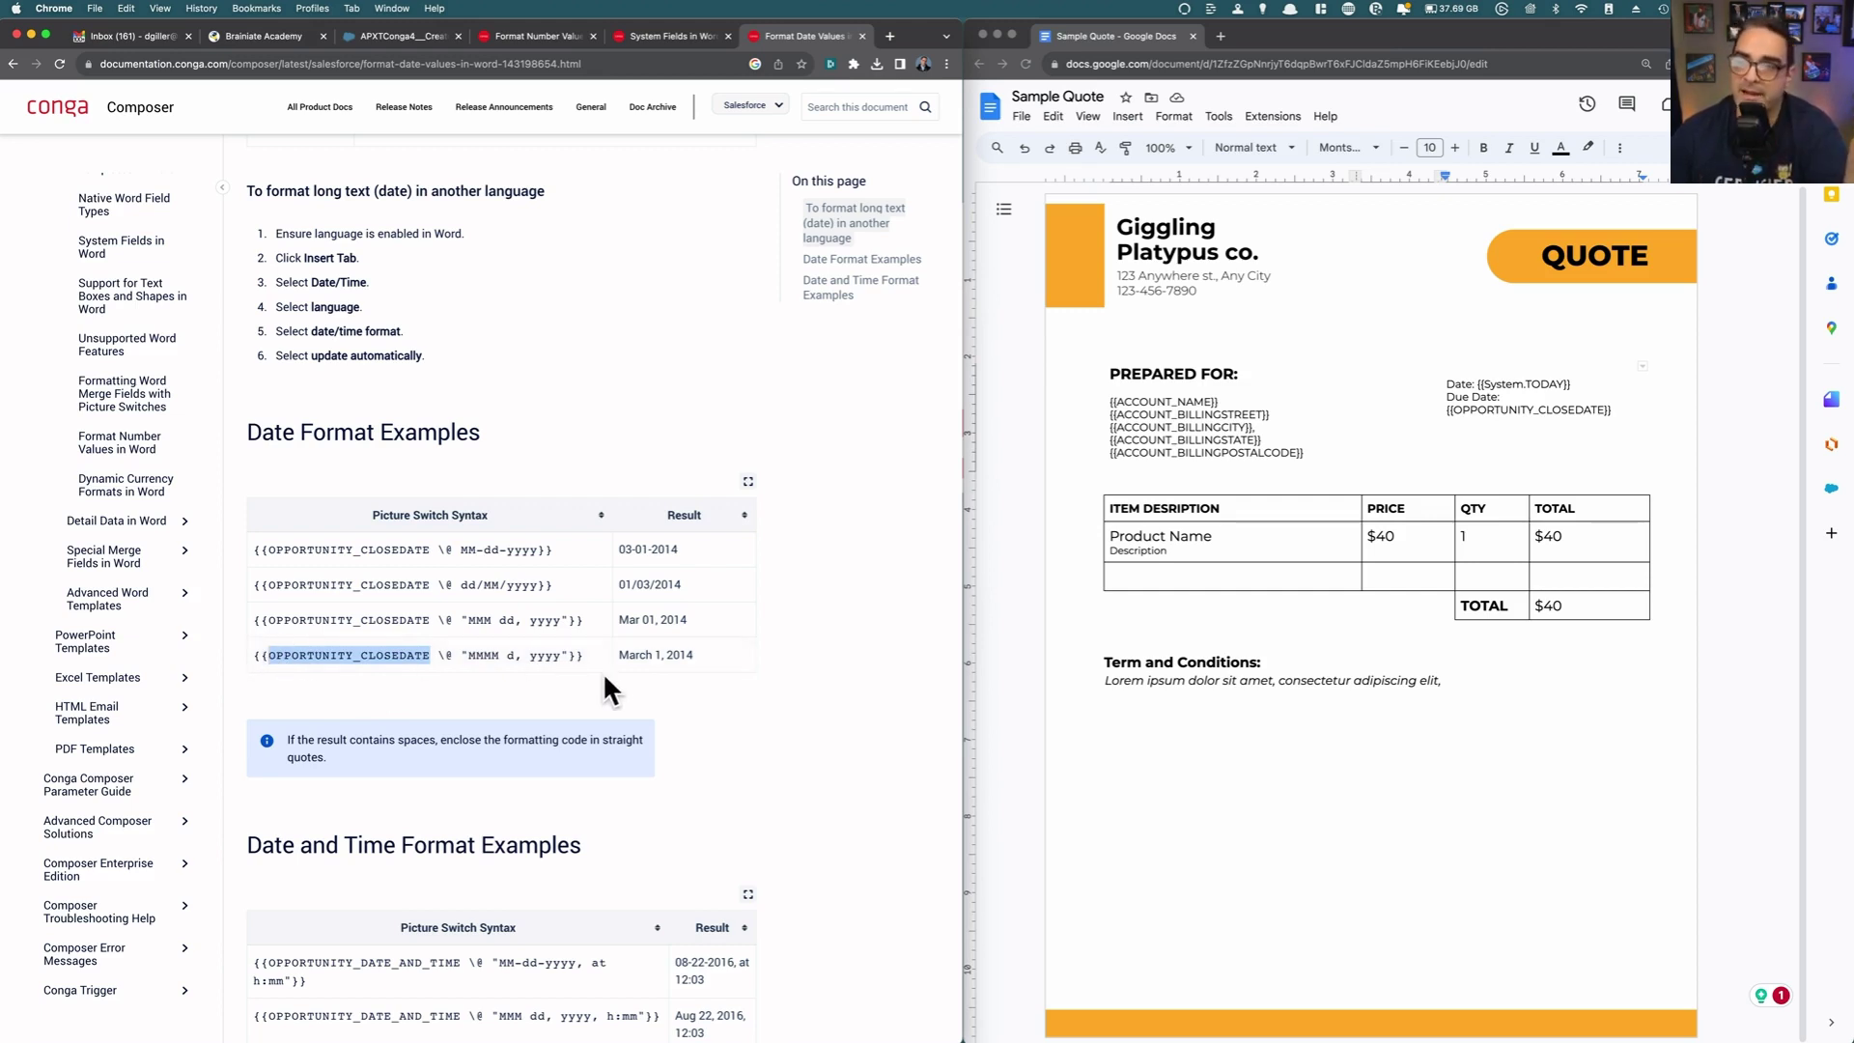
click(1519, 410)
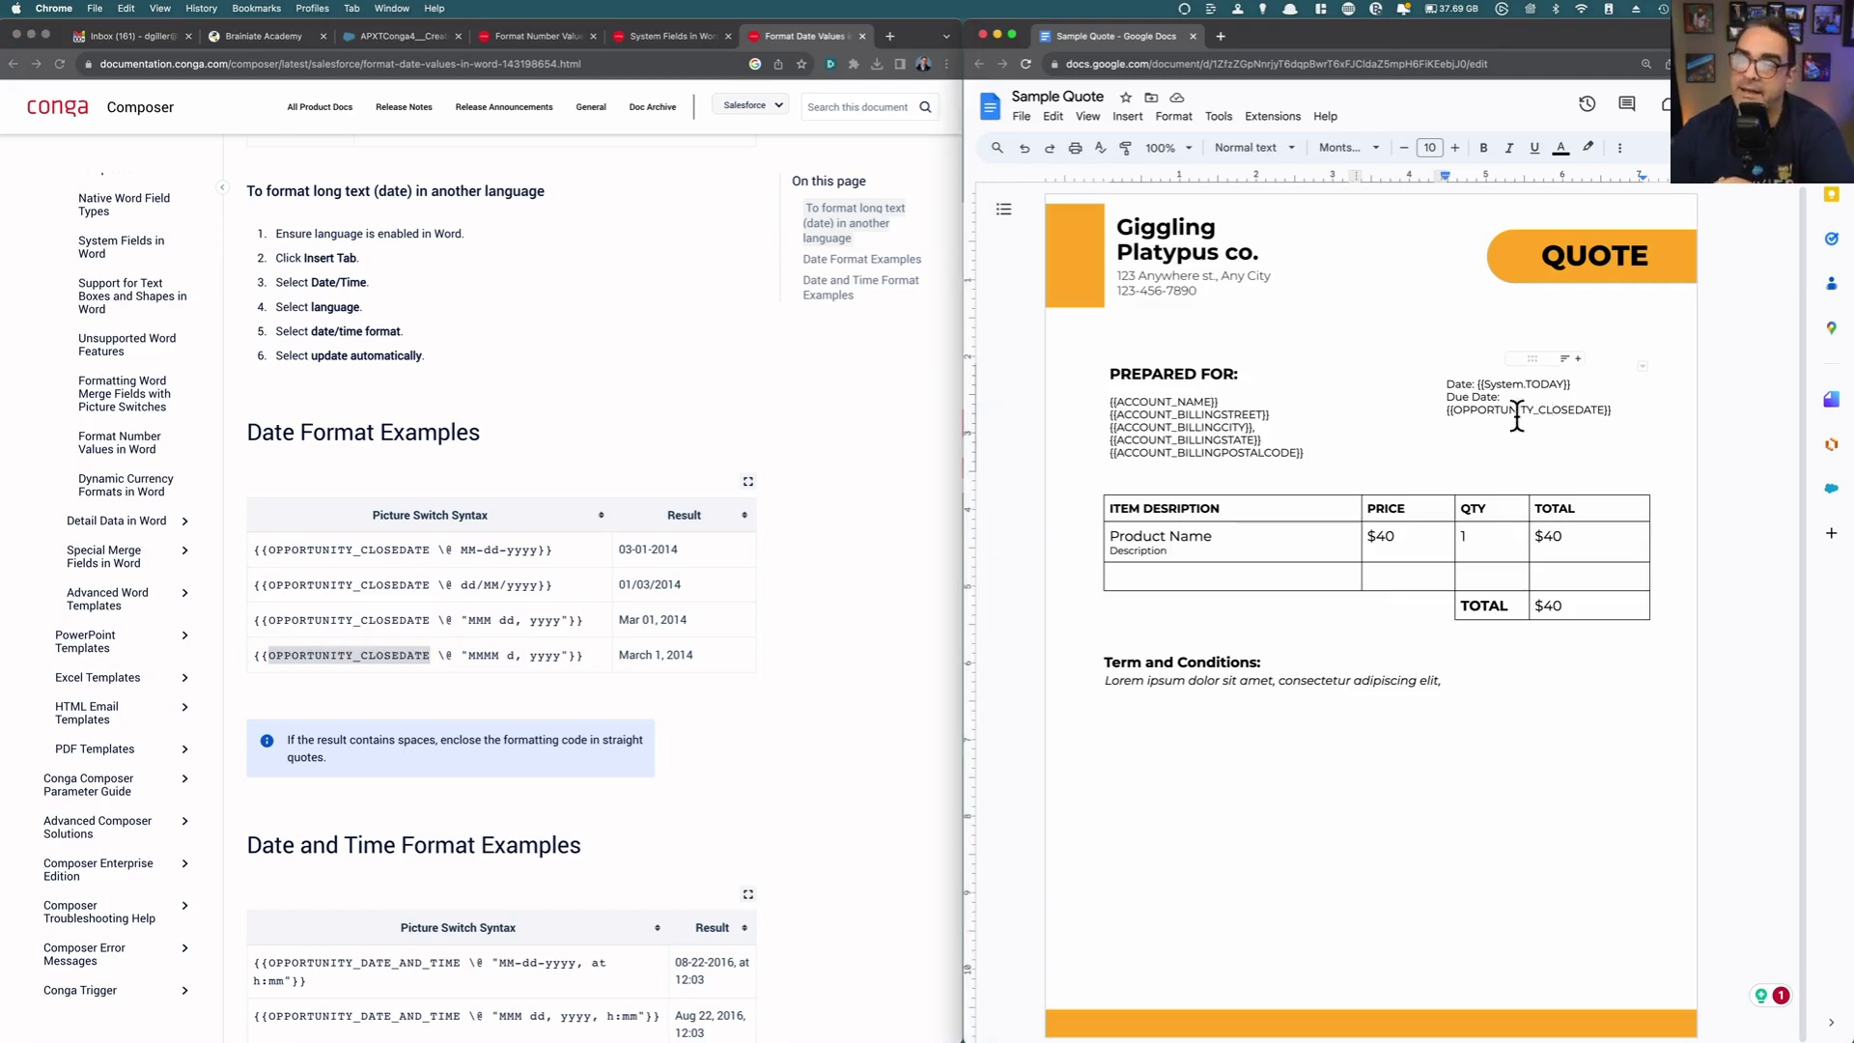
click(483, 629)
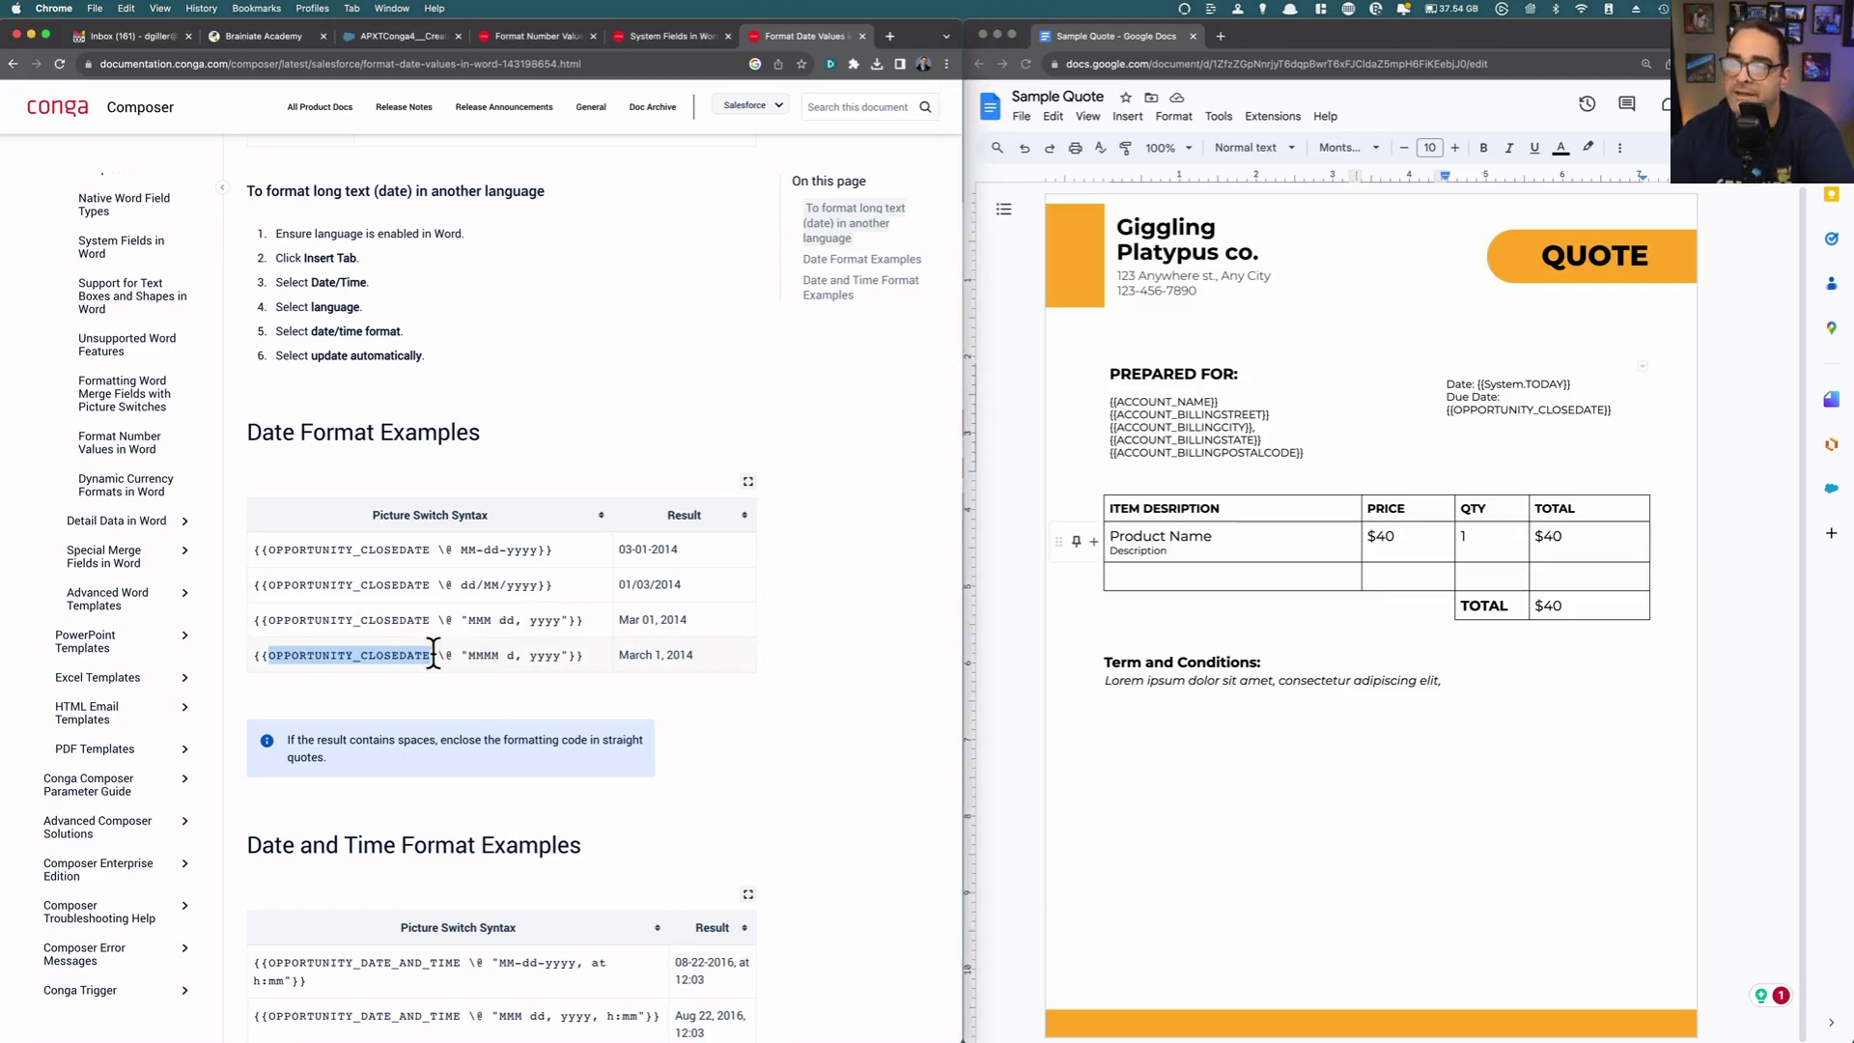
drag(437, 657, 574, 662)
key(super+c)
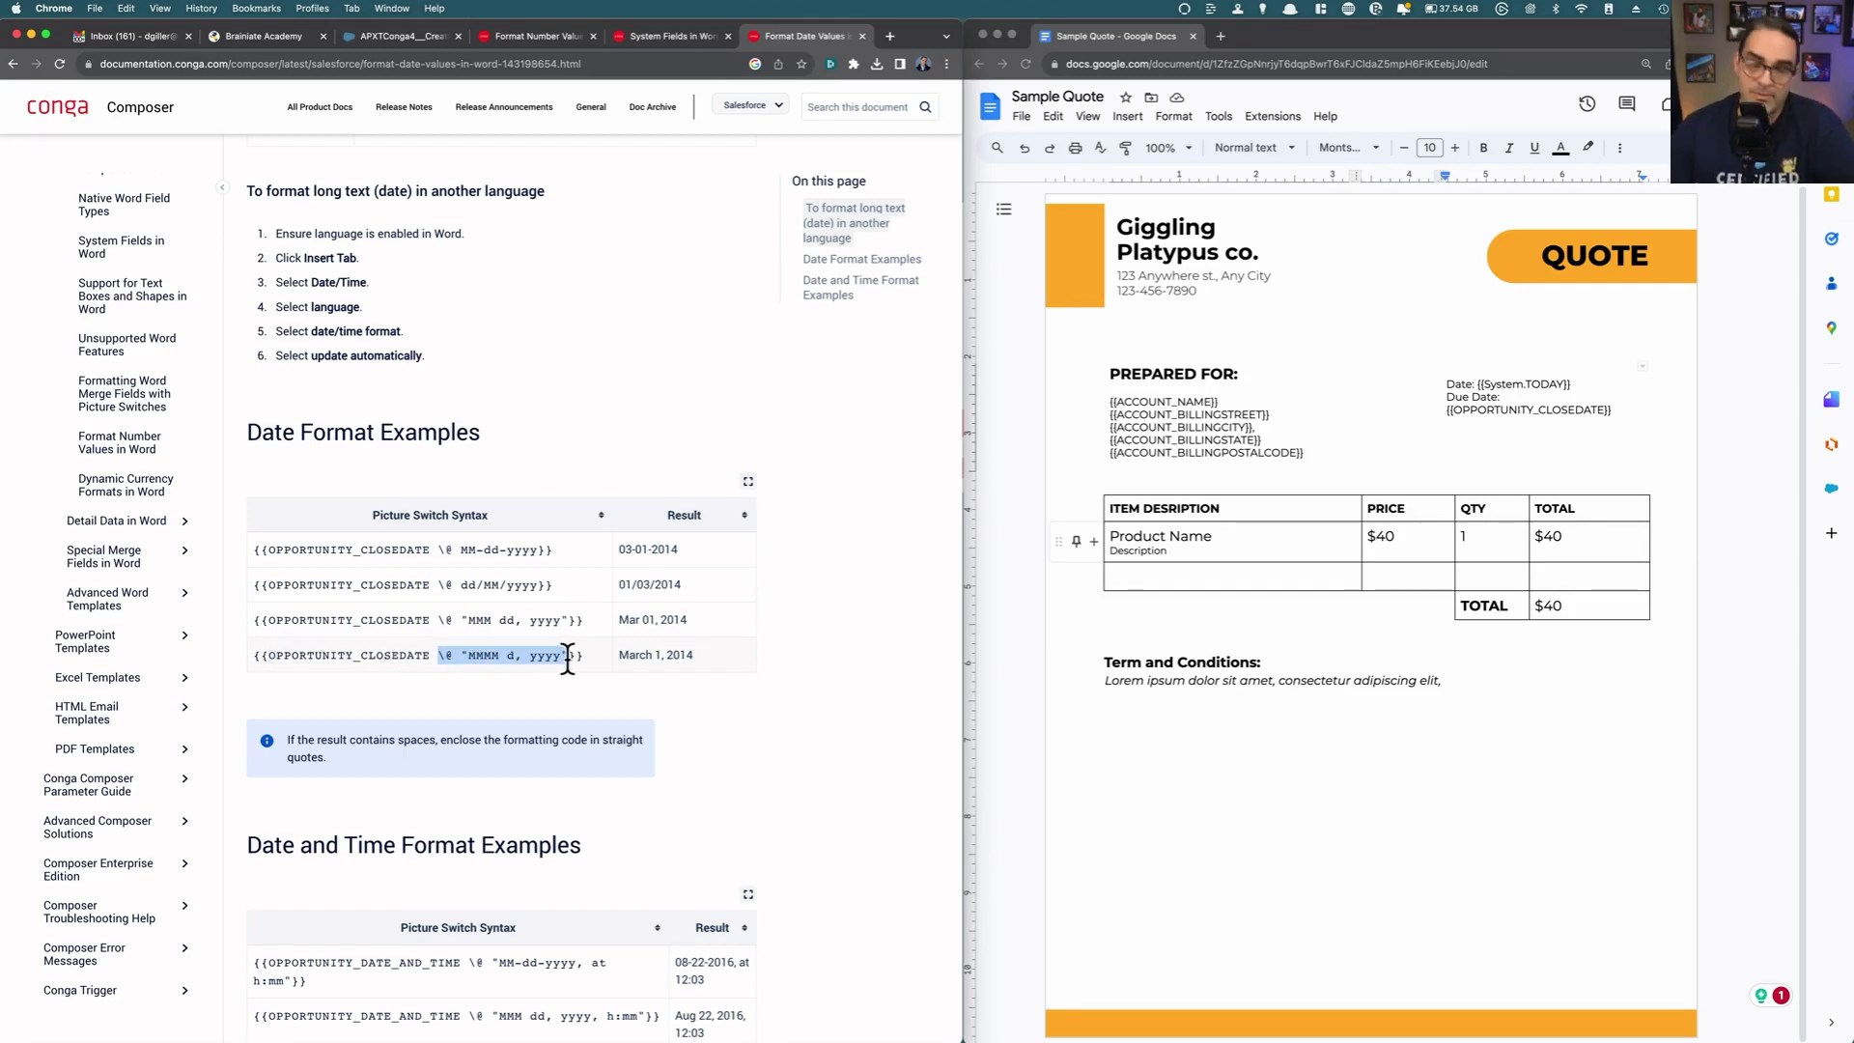
Step: Append the MMMM d, yyyy switch to both Date and Due Date fields and widen their column
click(1569, 386)
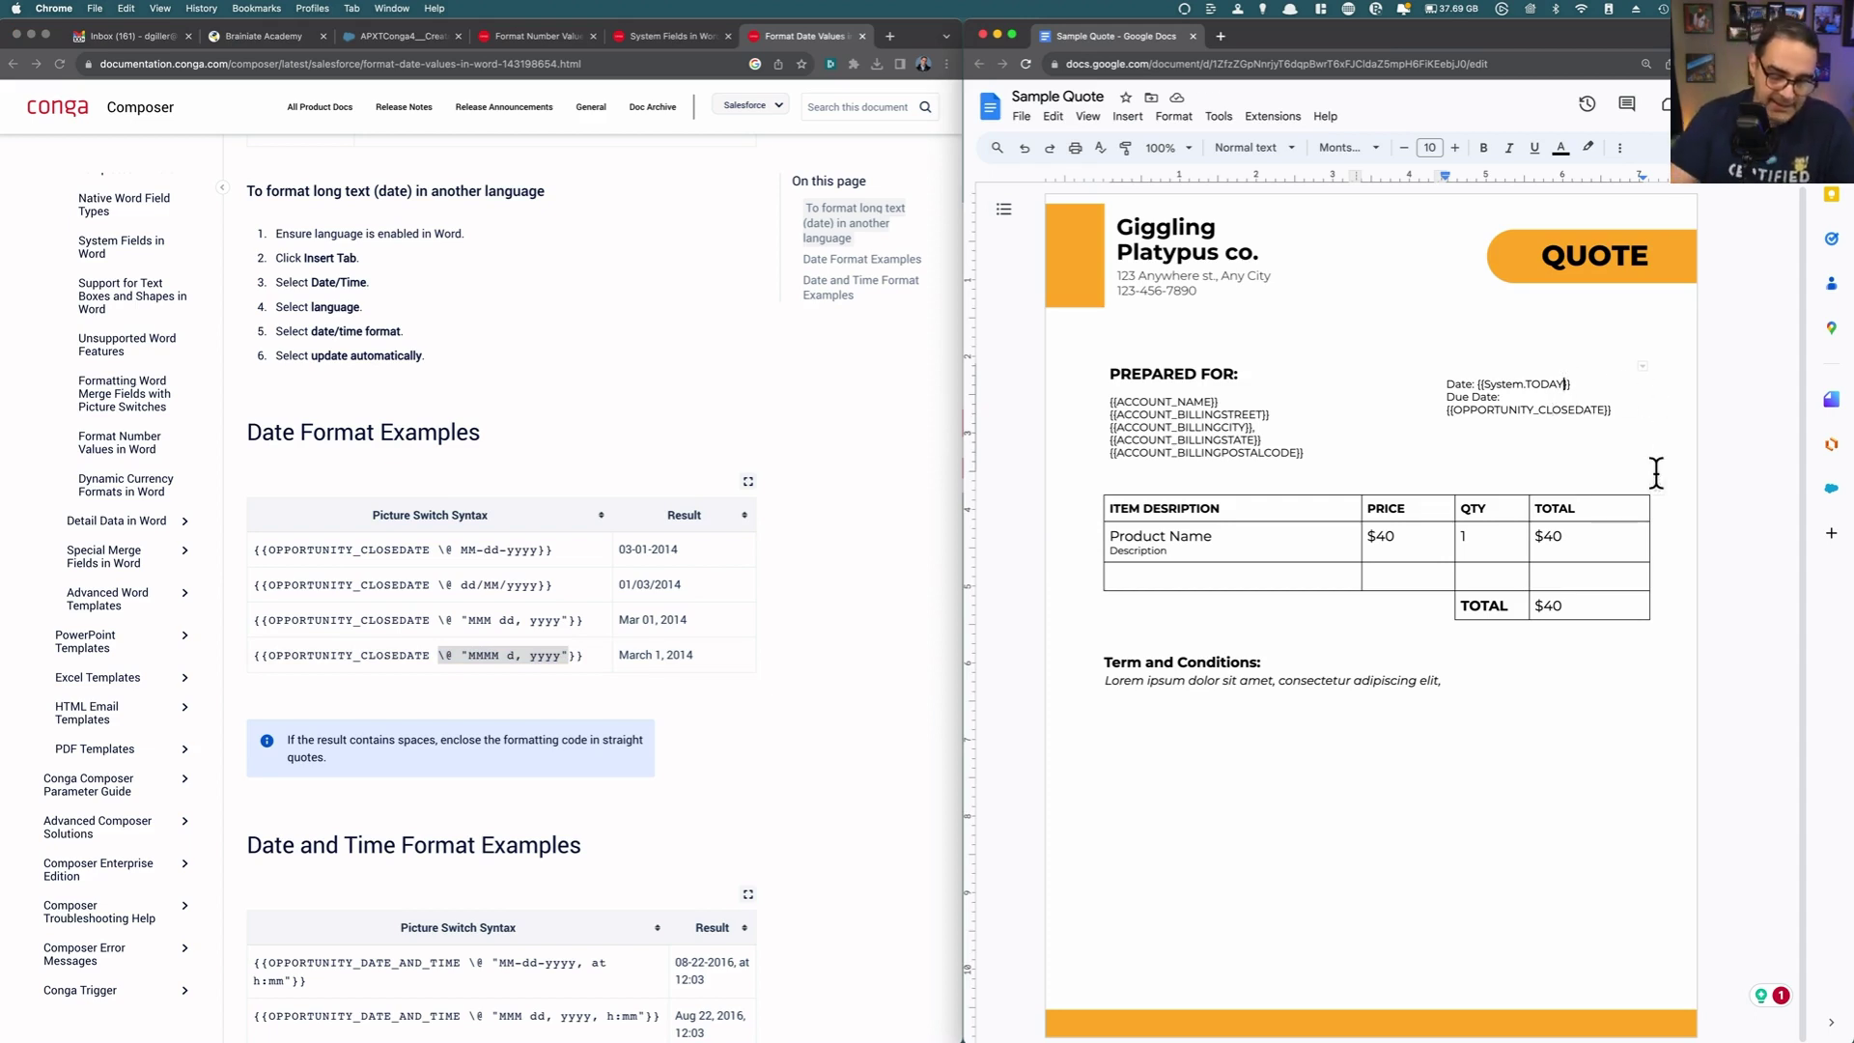
key(super+v)
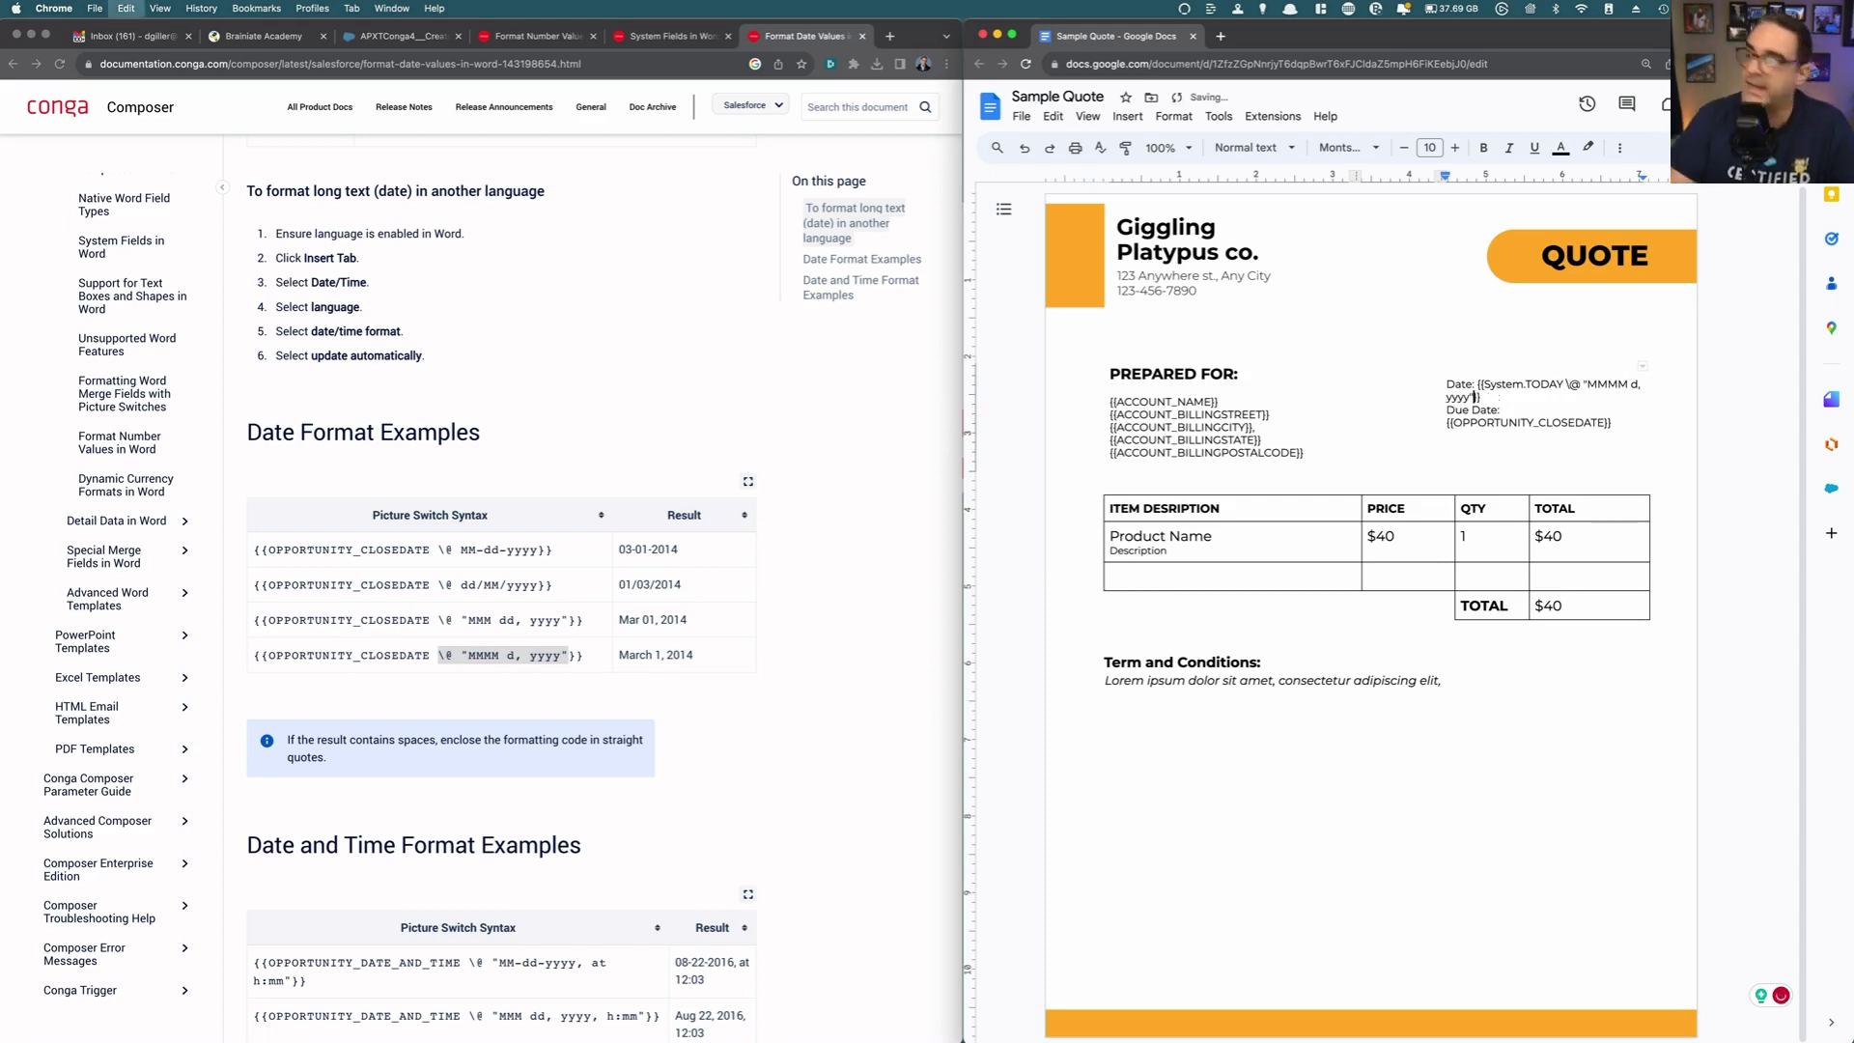
click(1606, 423)
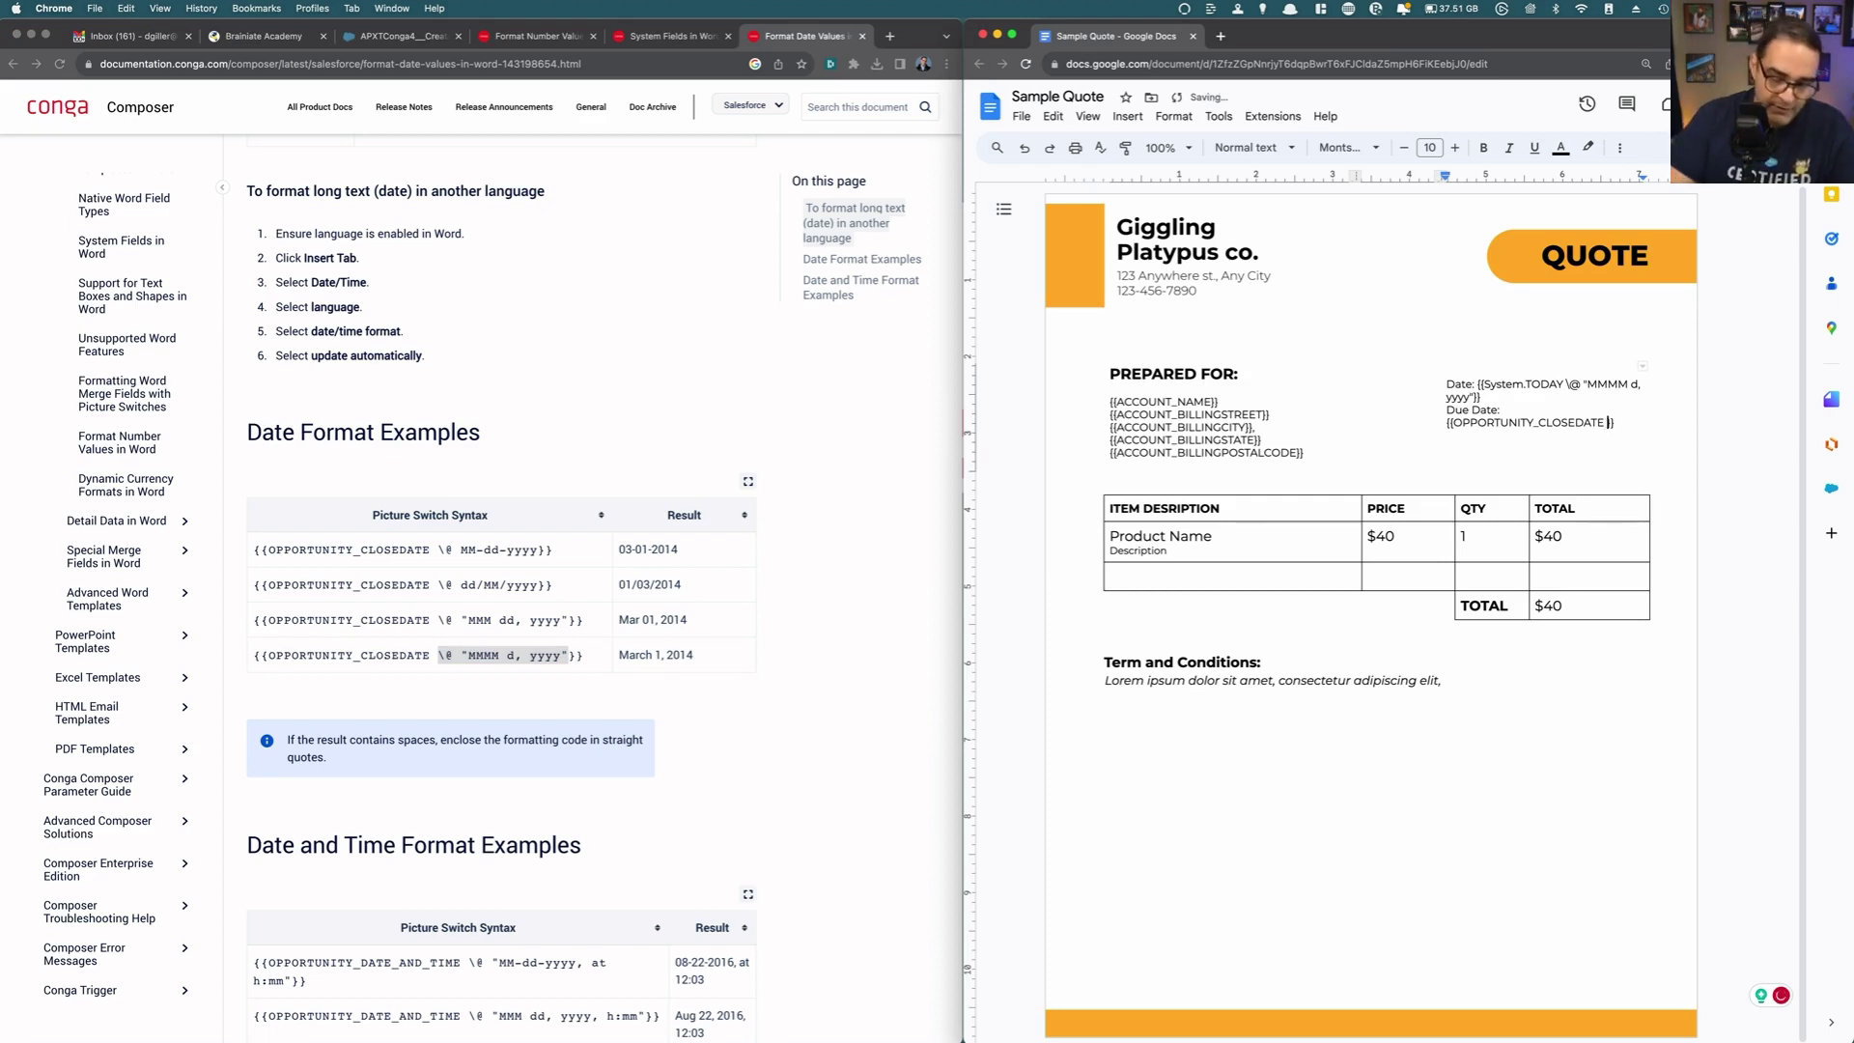
key(super+v)
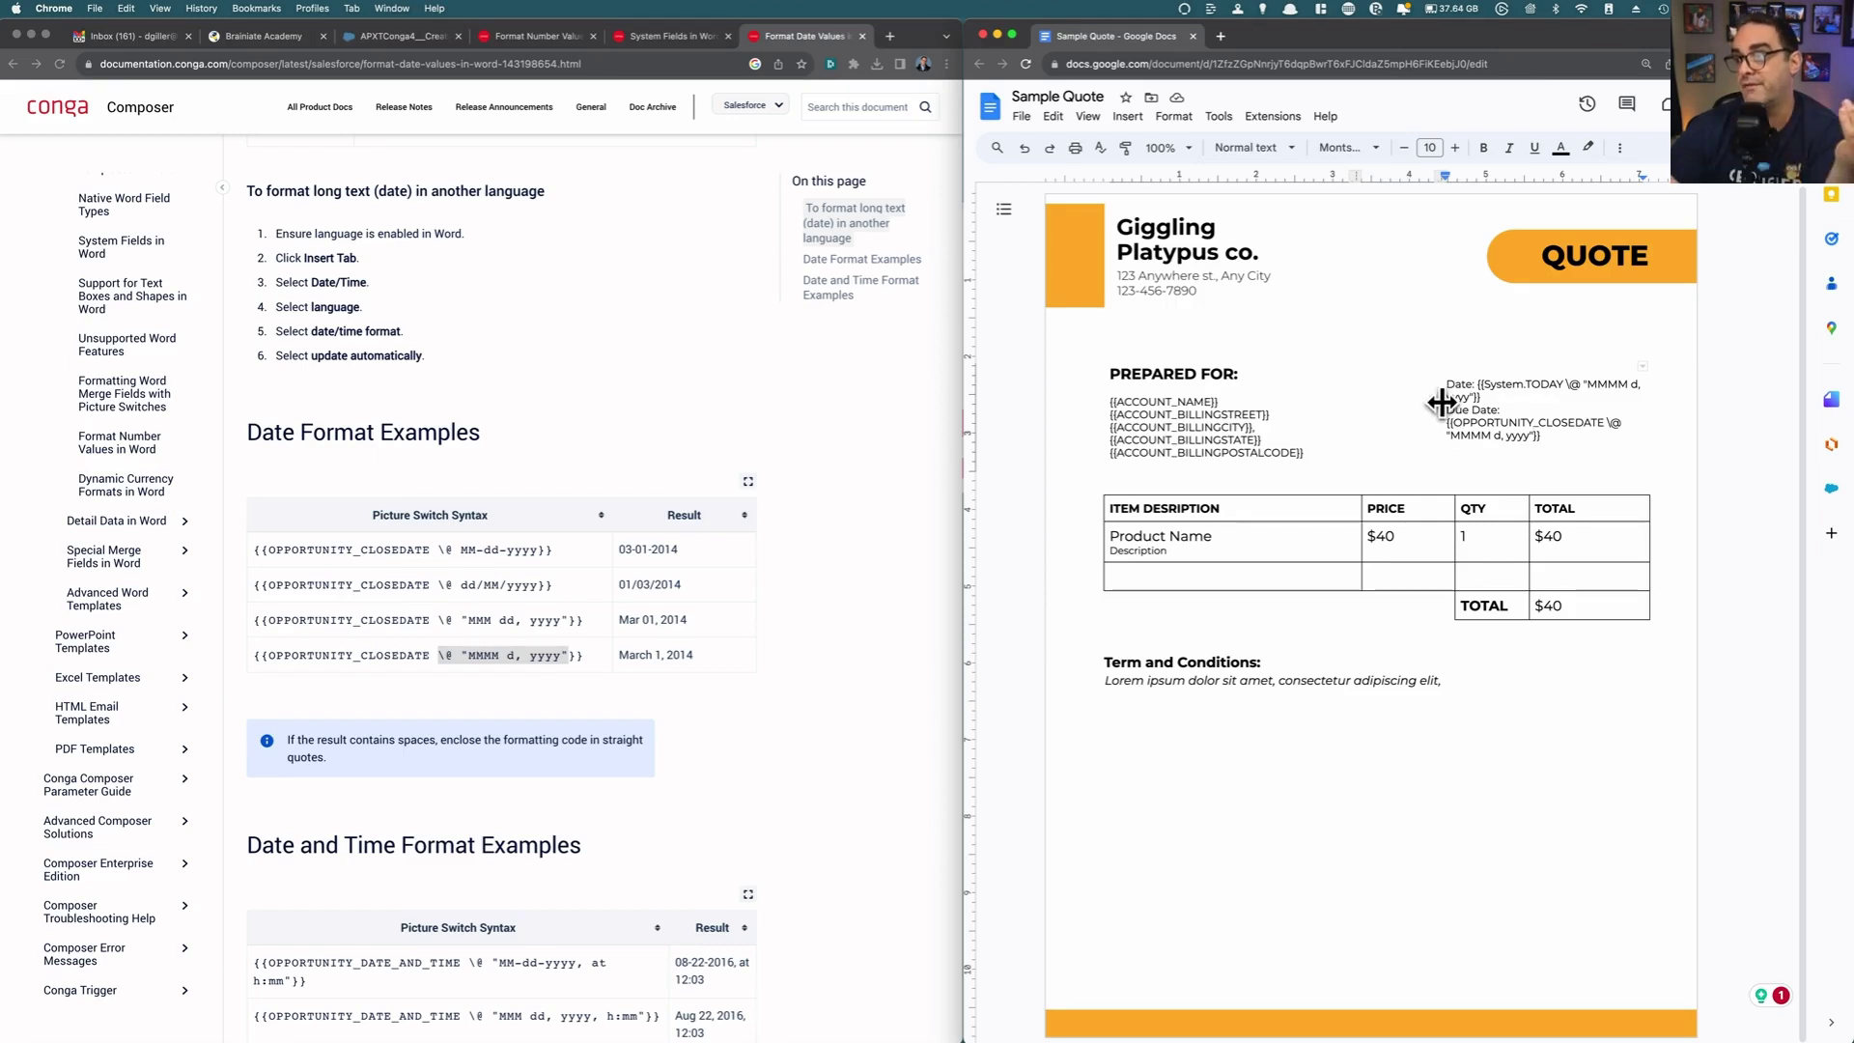
drag(1437, 402, 1421, 406)
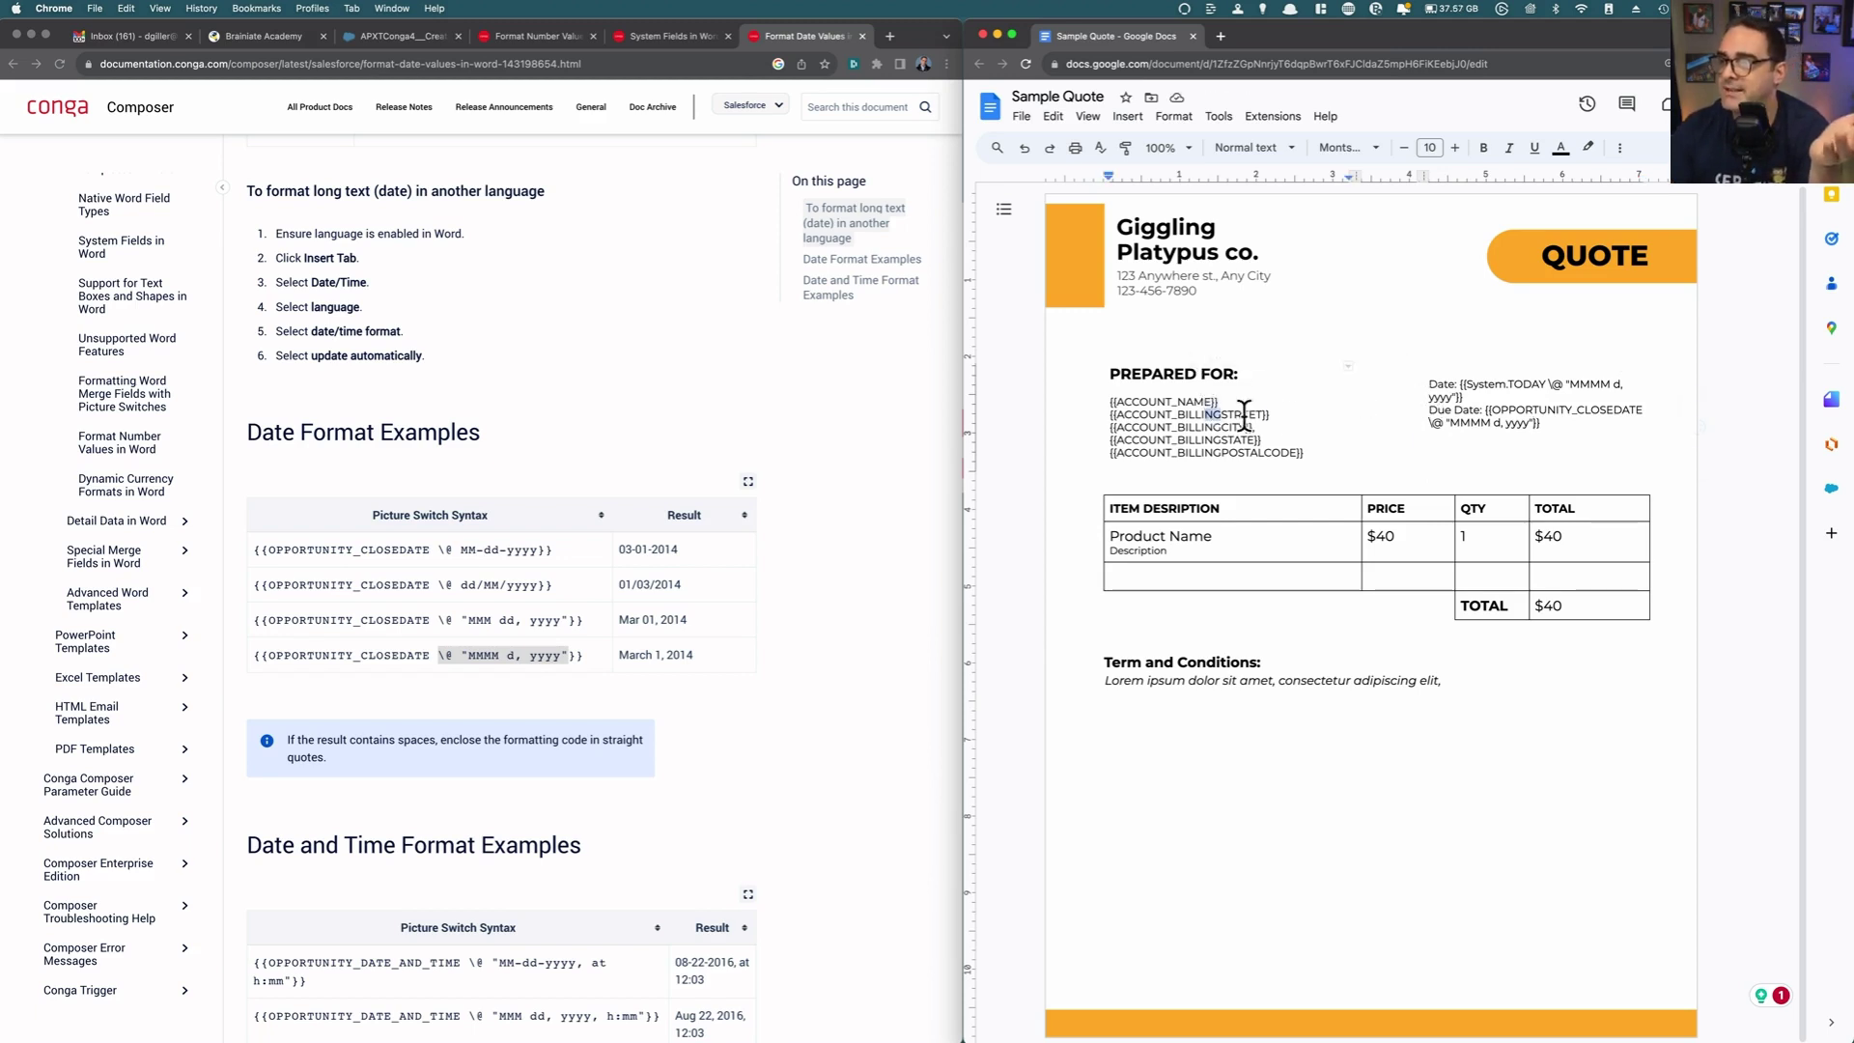
Step: Make the 'Due Date:' and 'Date:' labels bold
drag(1244, 416, 1560, 432)
click(1560, 432)
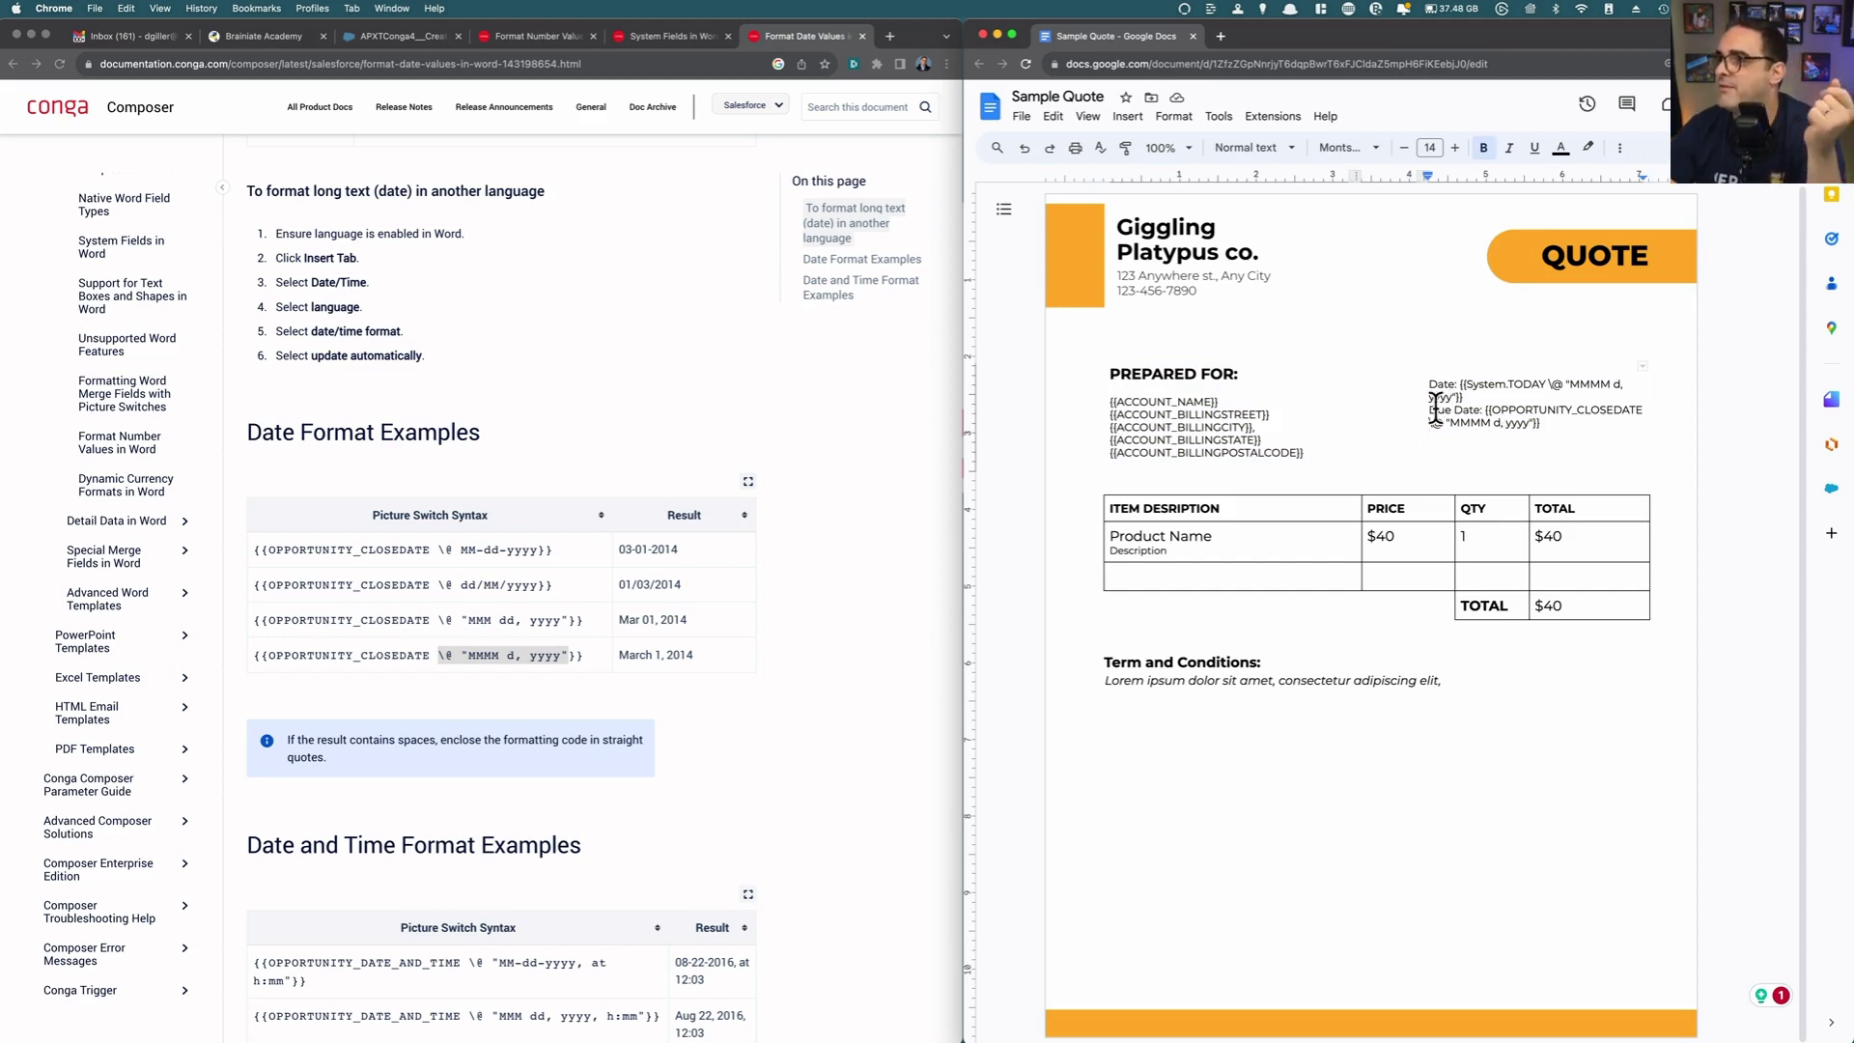
drag(1430, 409, 1486, 407)
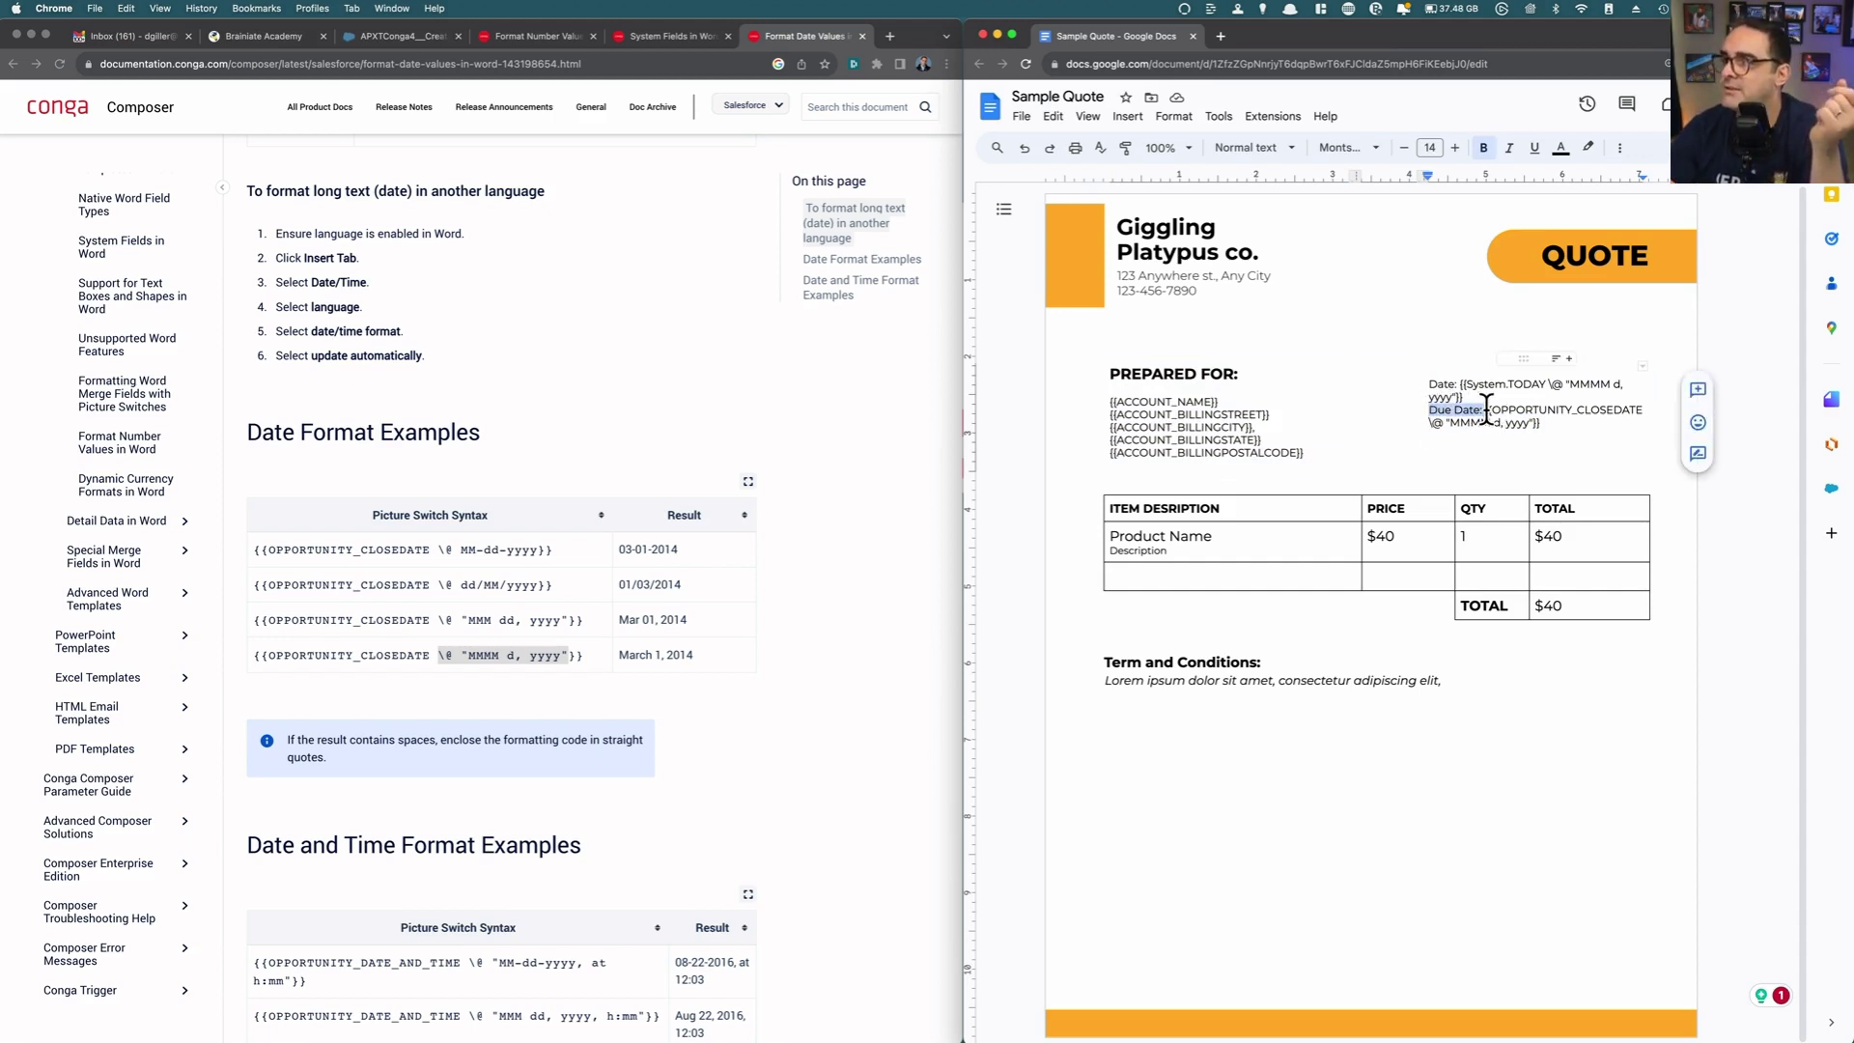
key(cmd+b)
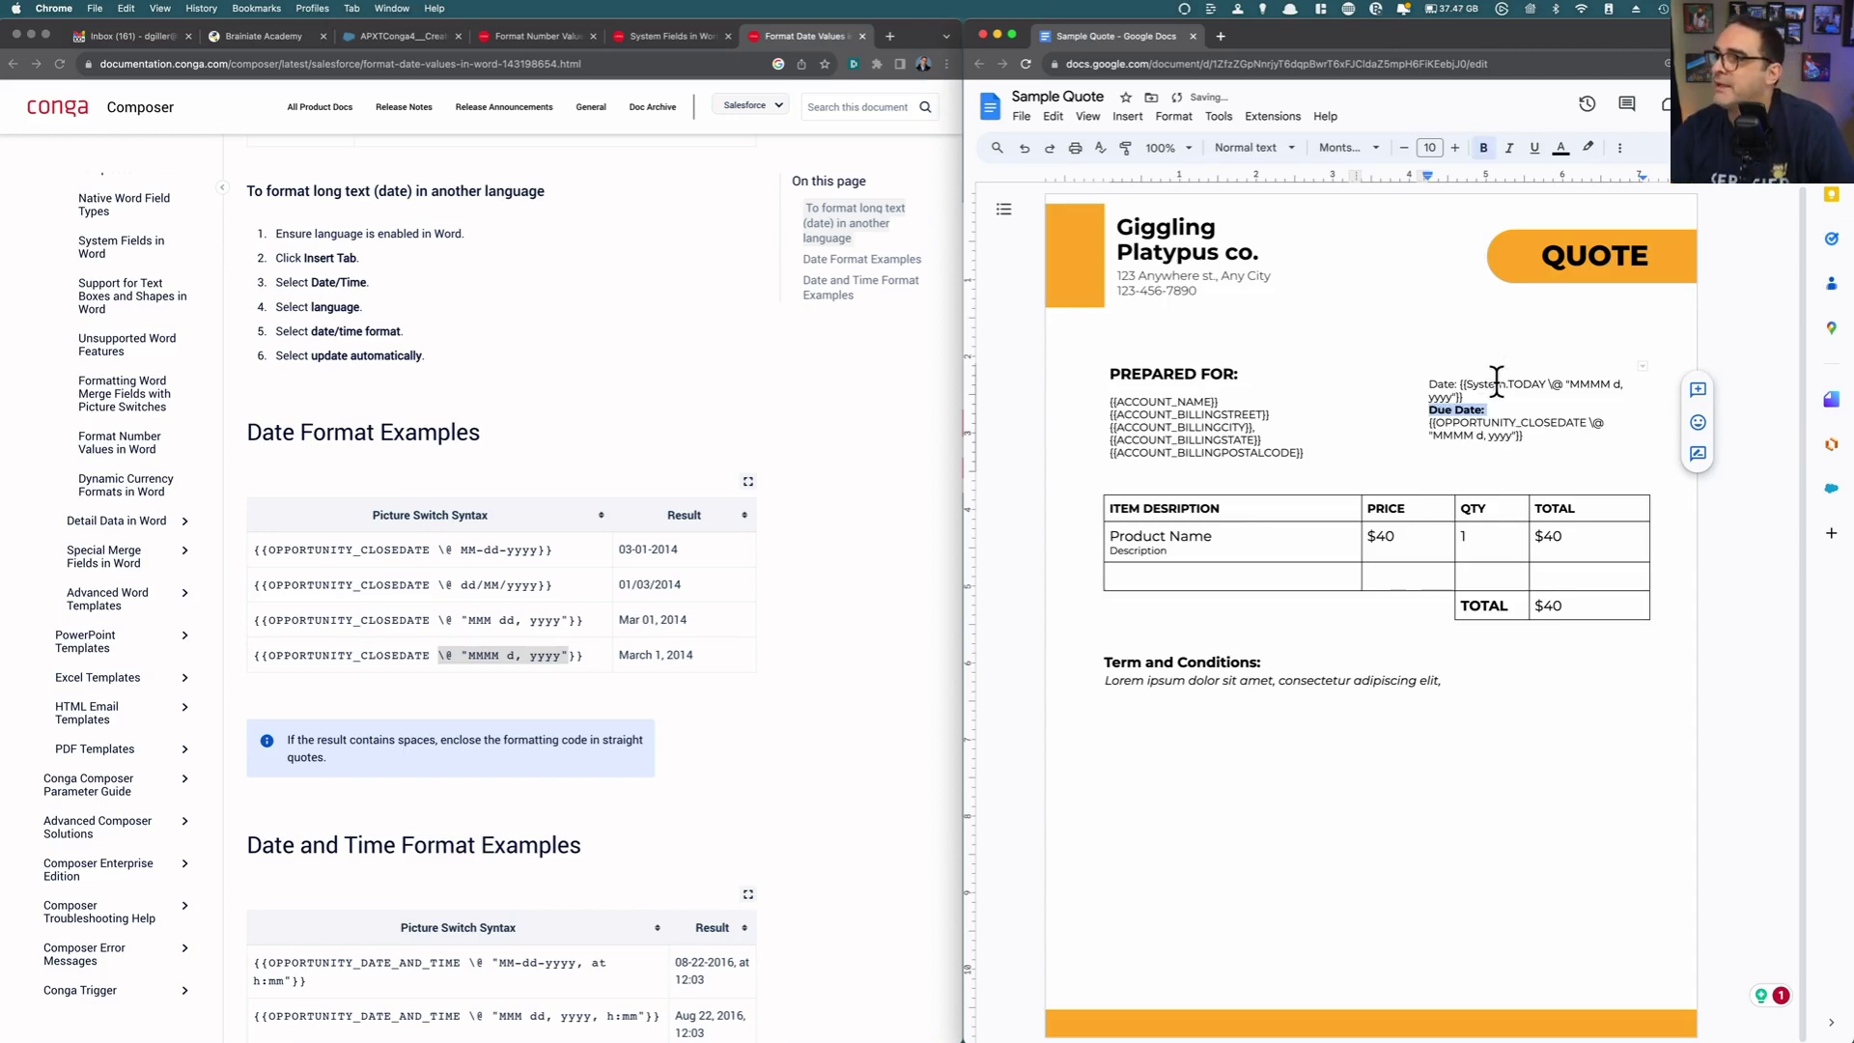
drag(1457, 383, 1428, 383)
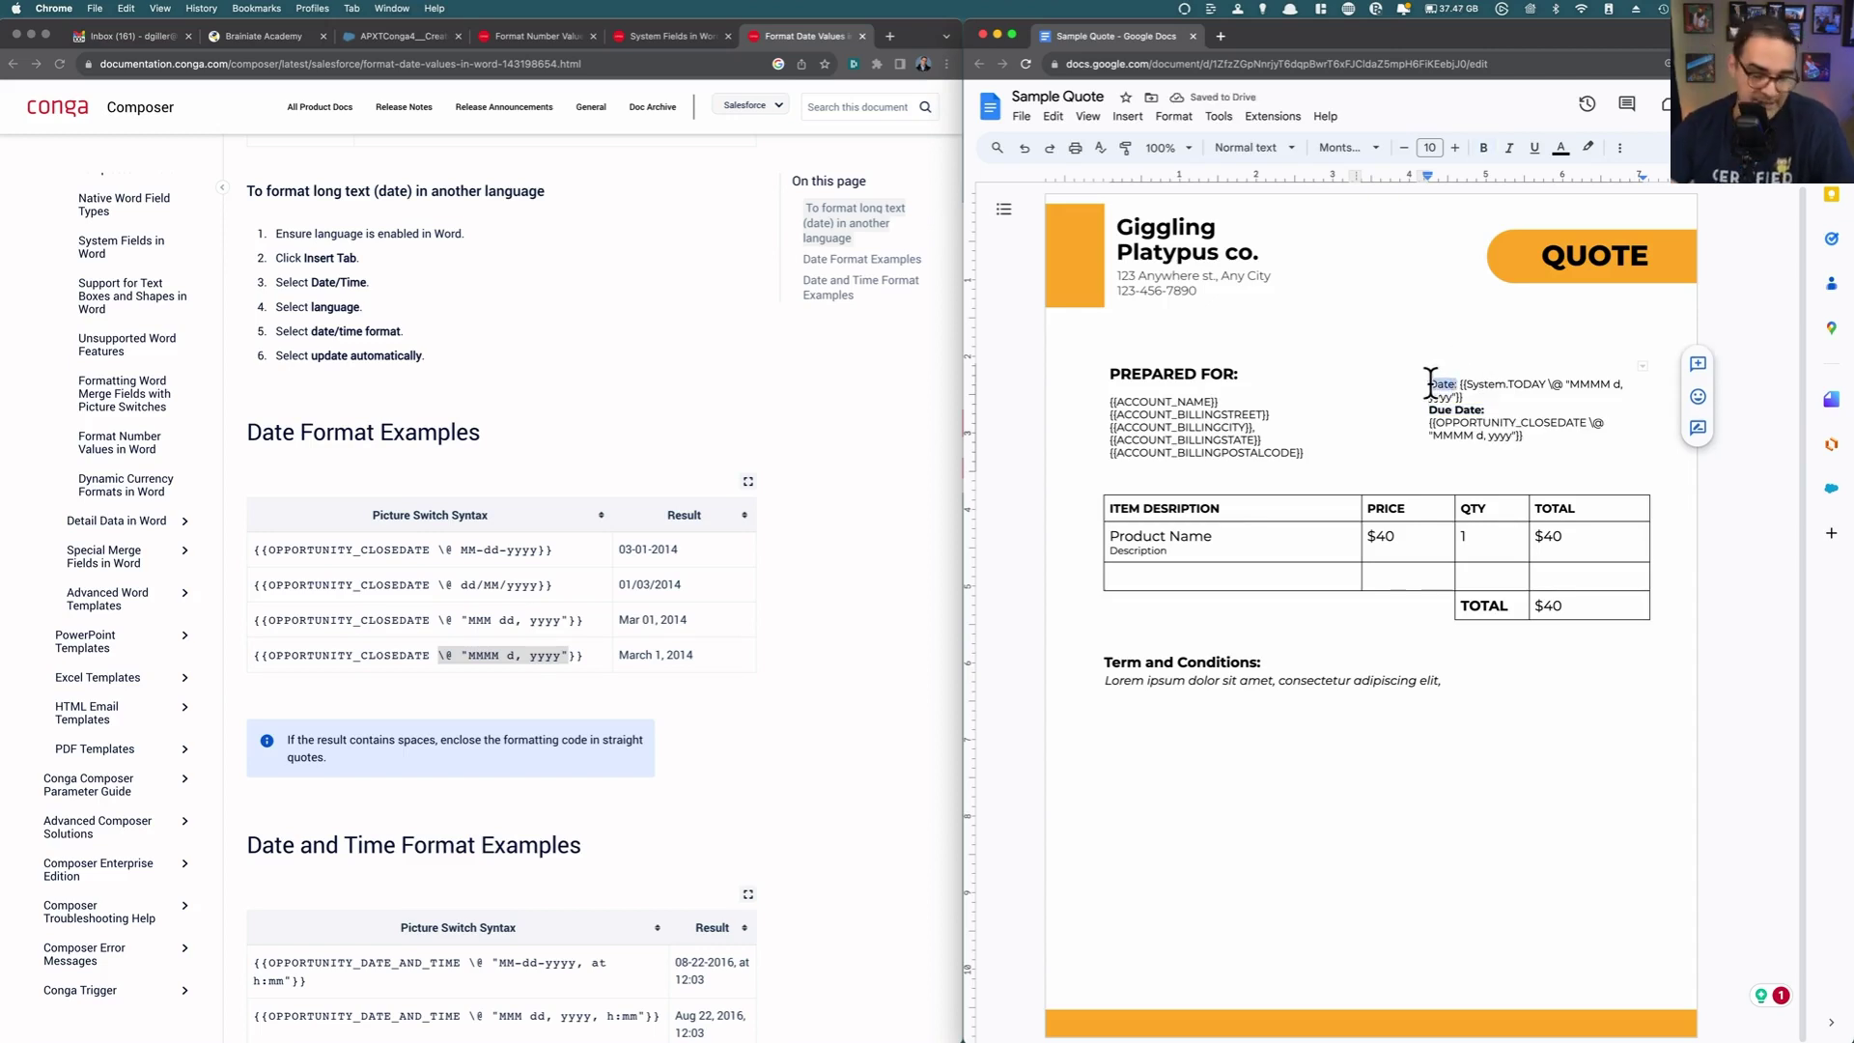
key(cmd+b)
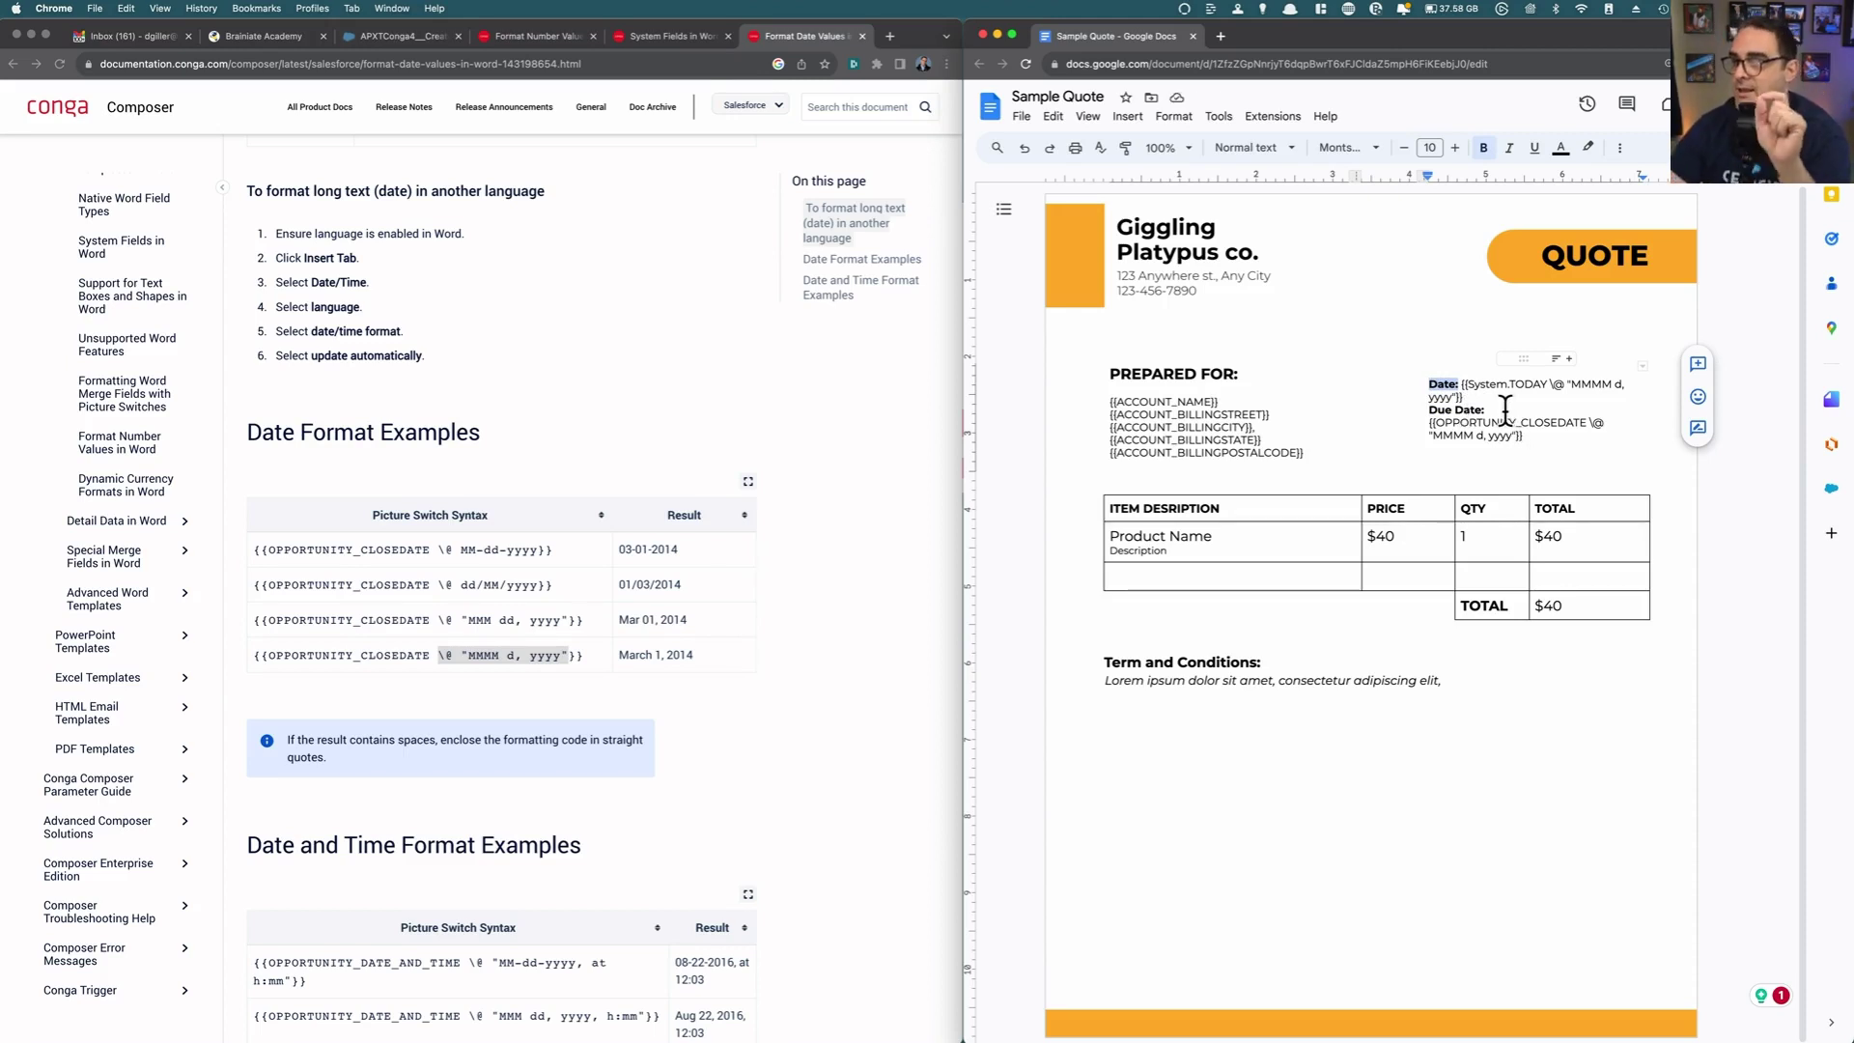
Step: Make the {{ACCOUNT_NAME}} field under PREPARED FOR bold
click(1233, 400)
drag(1234, 401, 1106, 401)
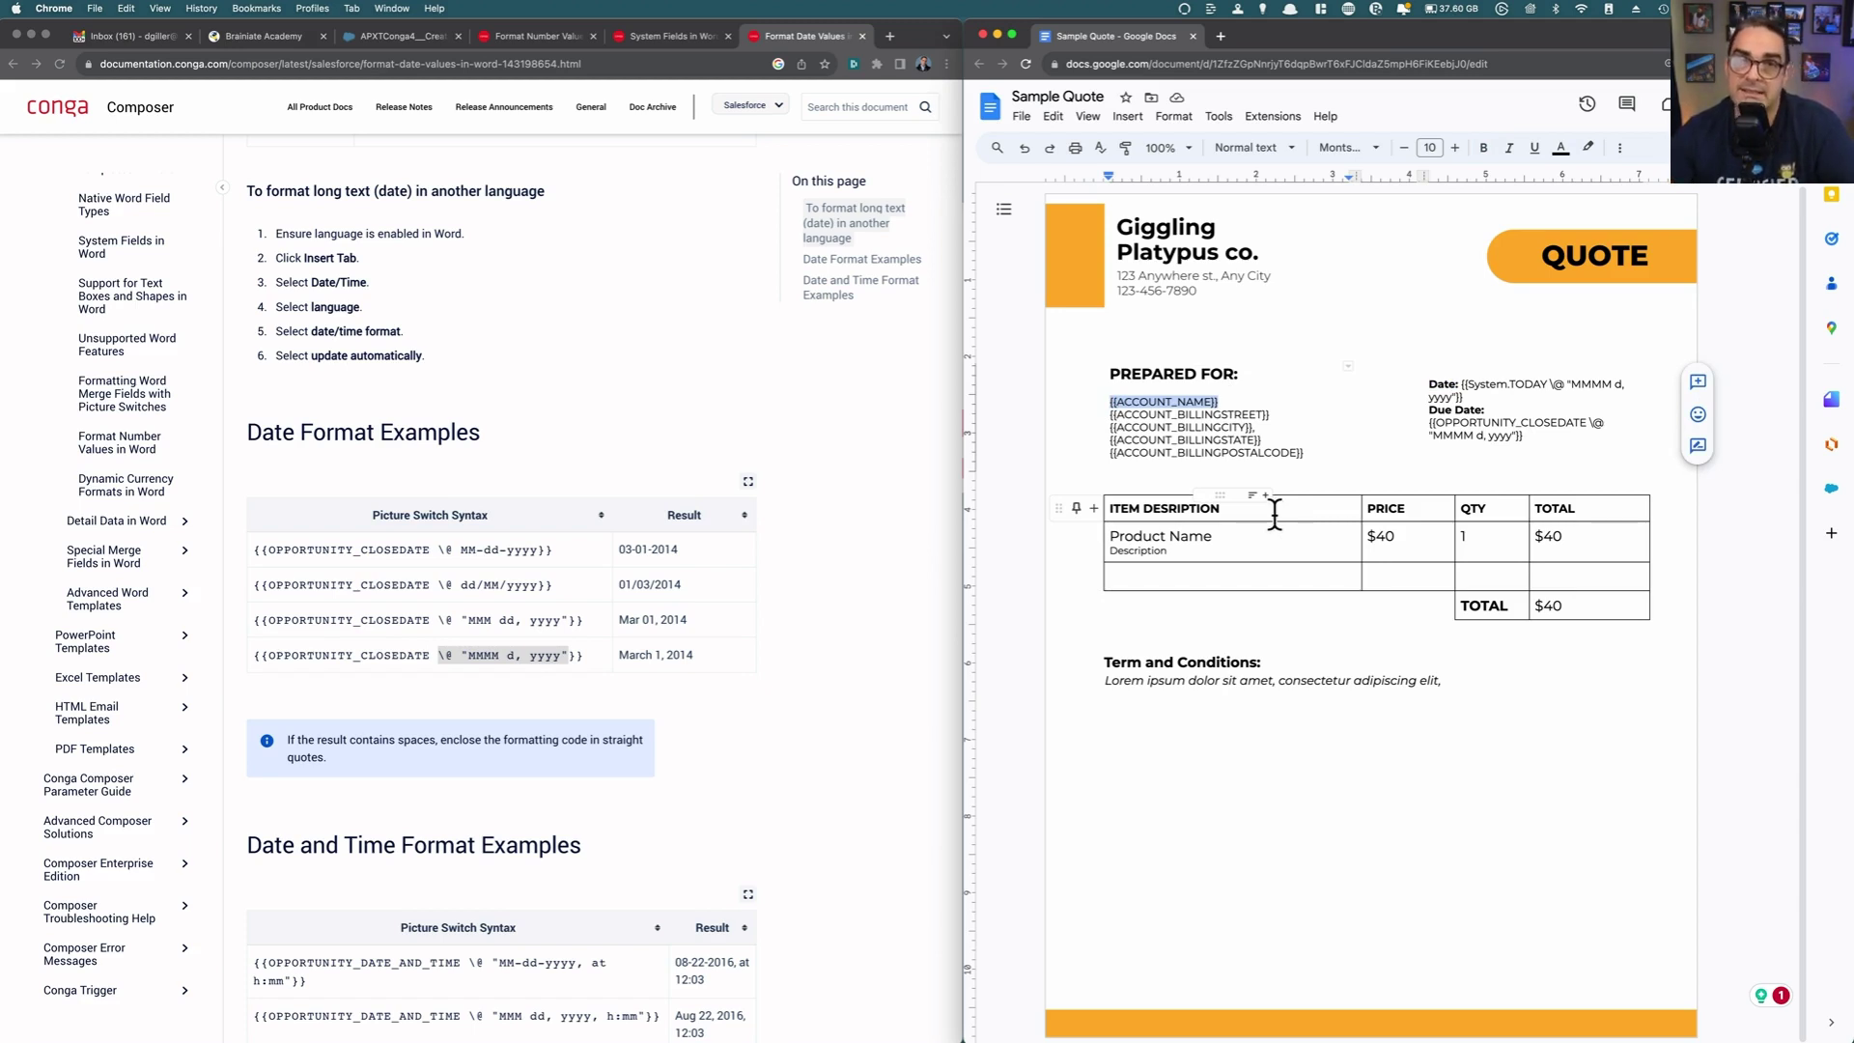
key(super+b)
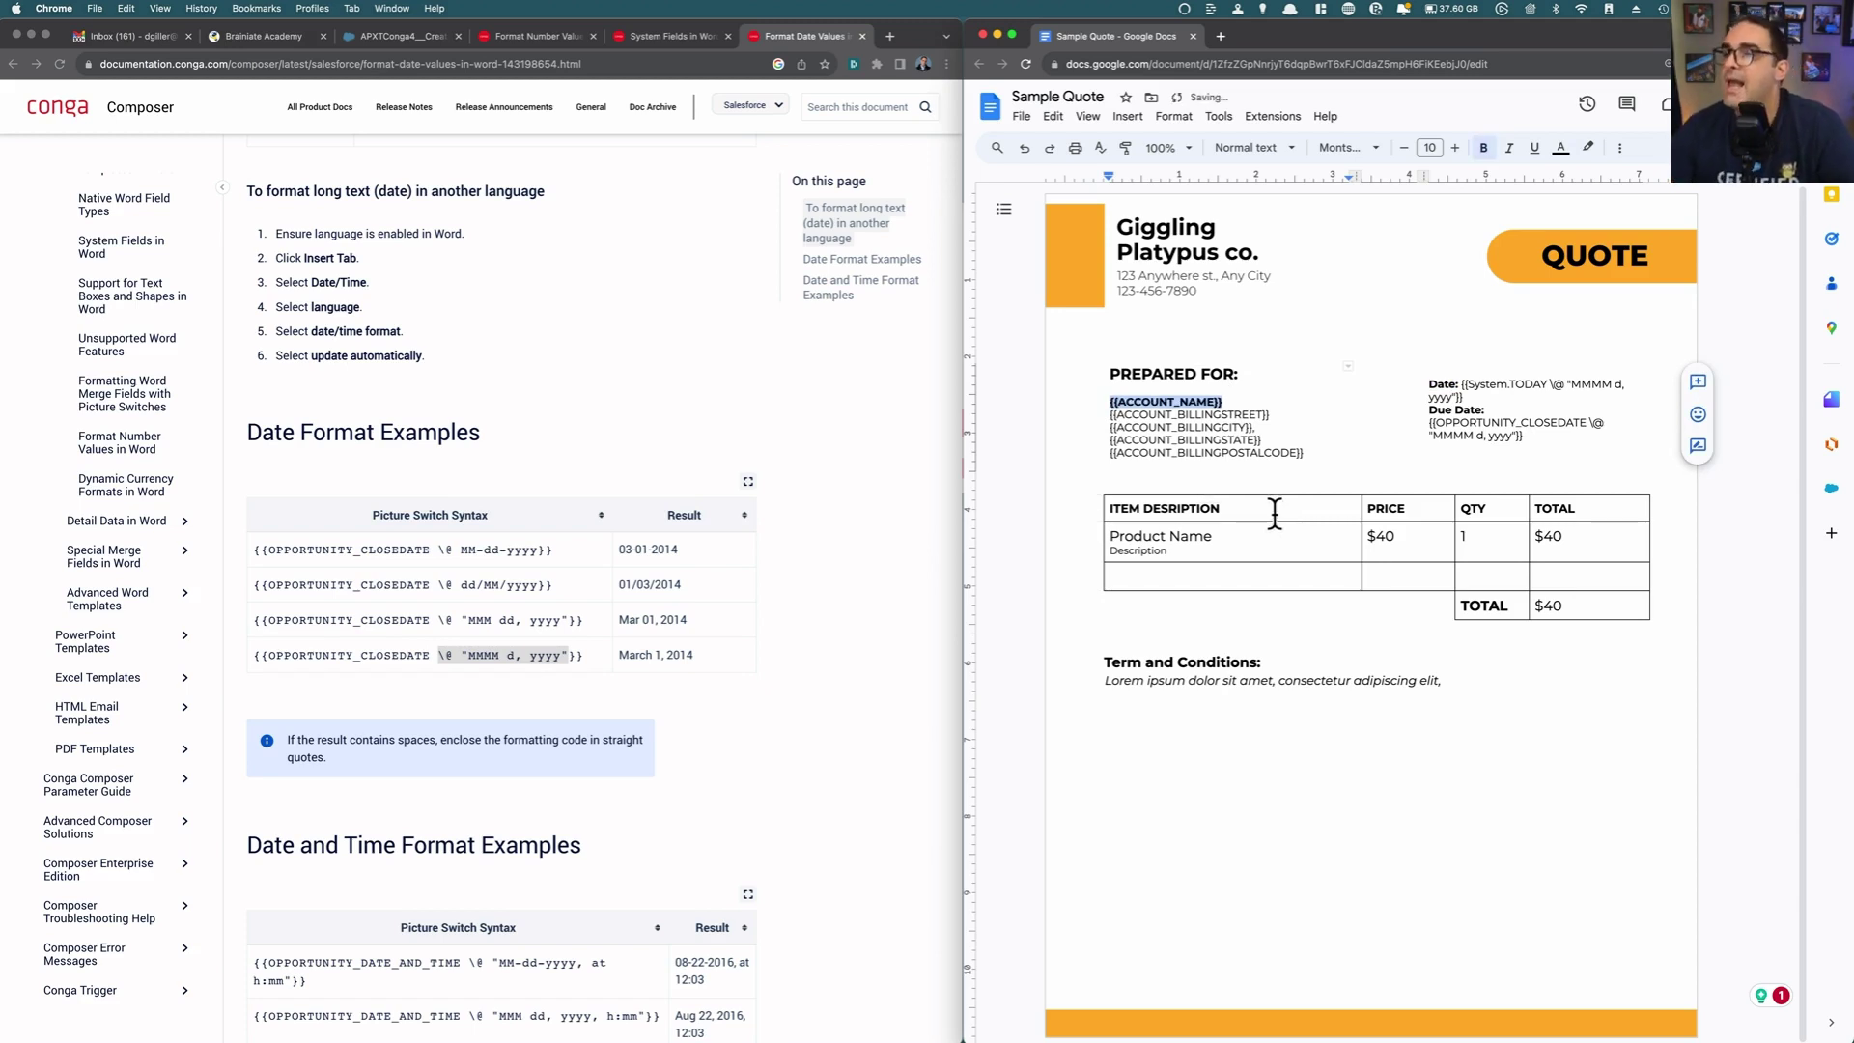
click(1193, 402)
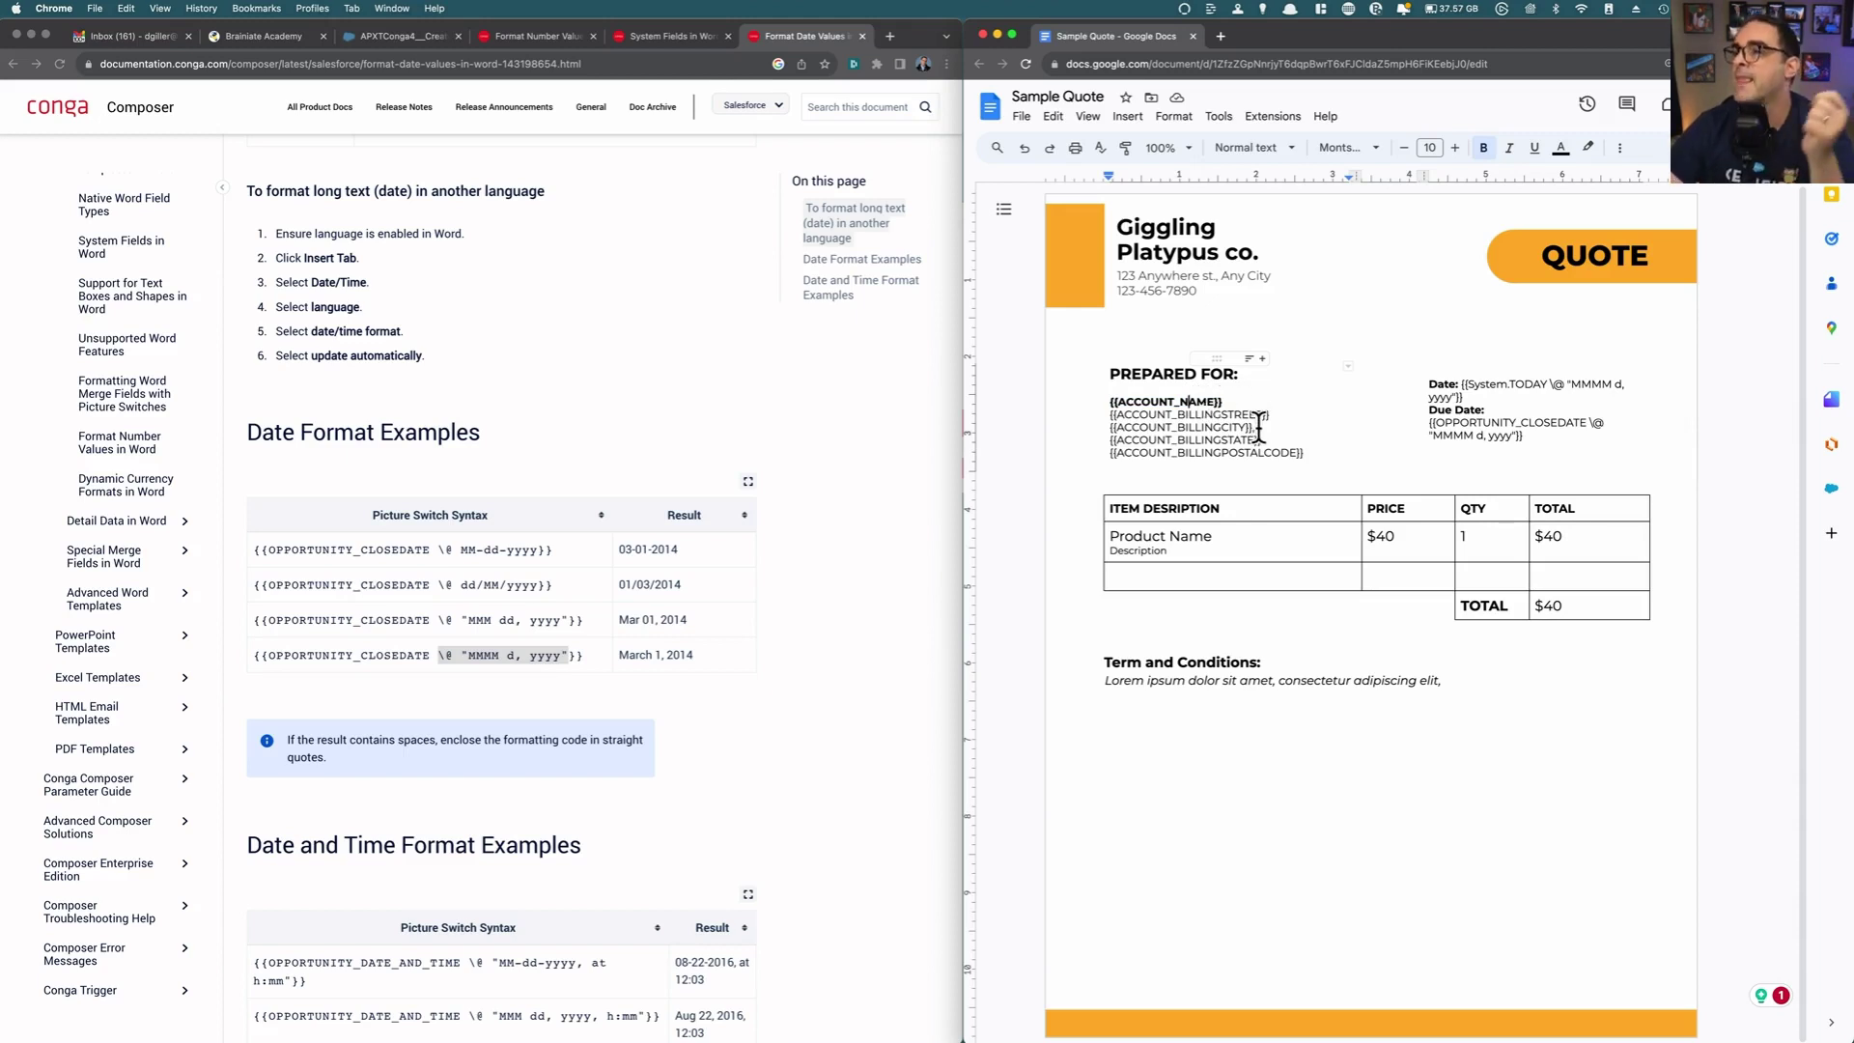
click(1215, 538)
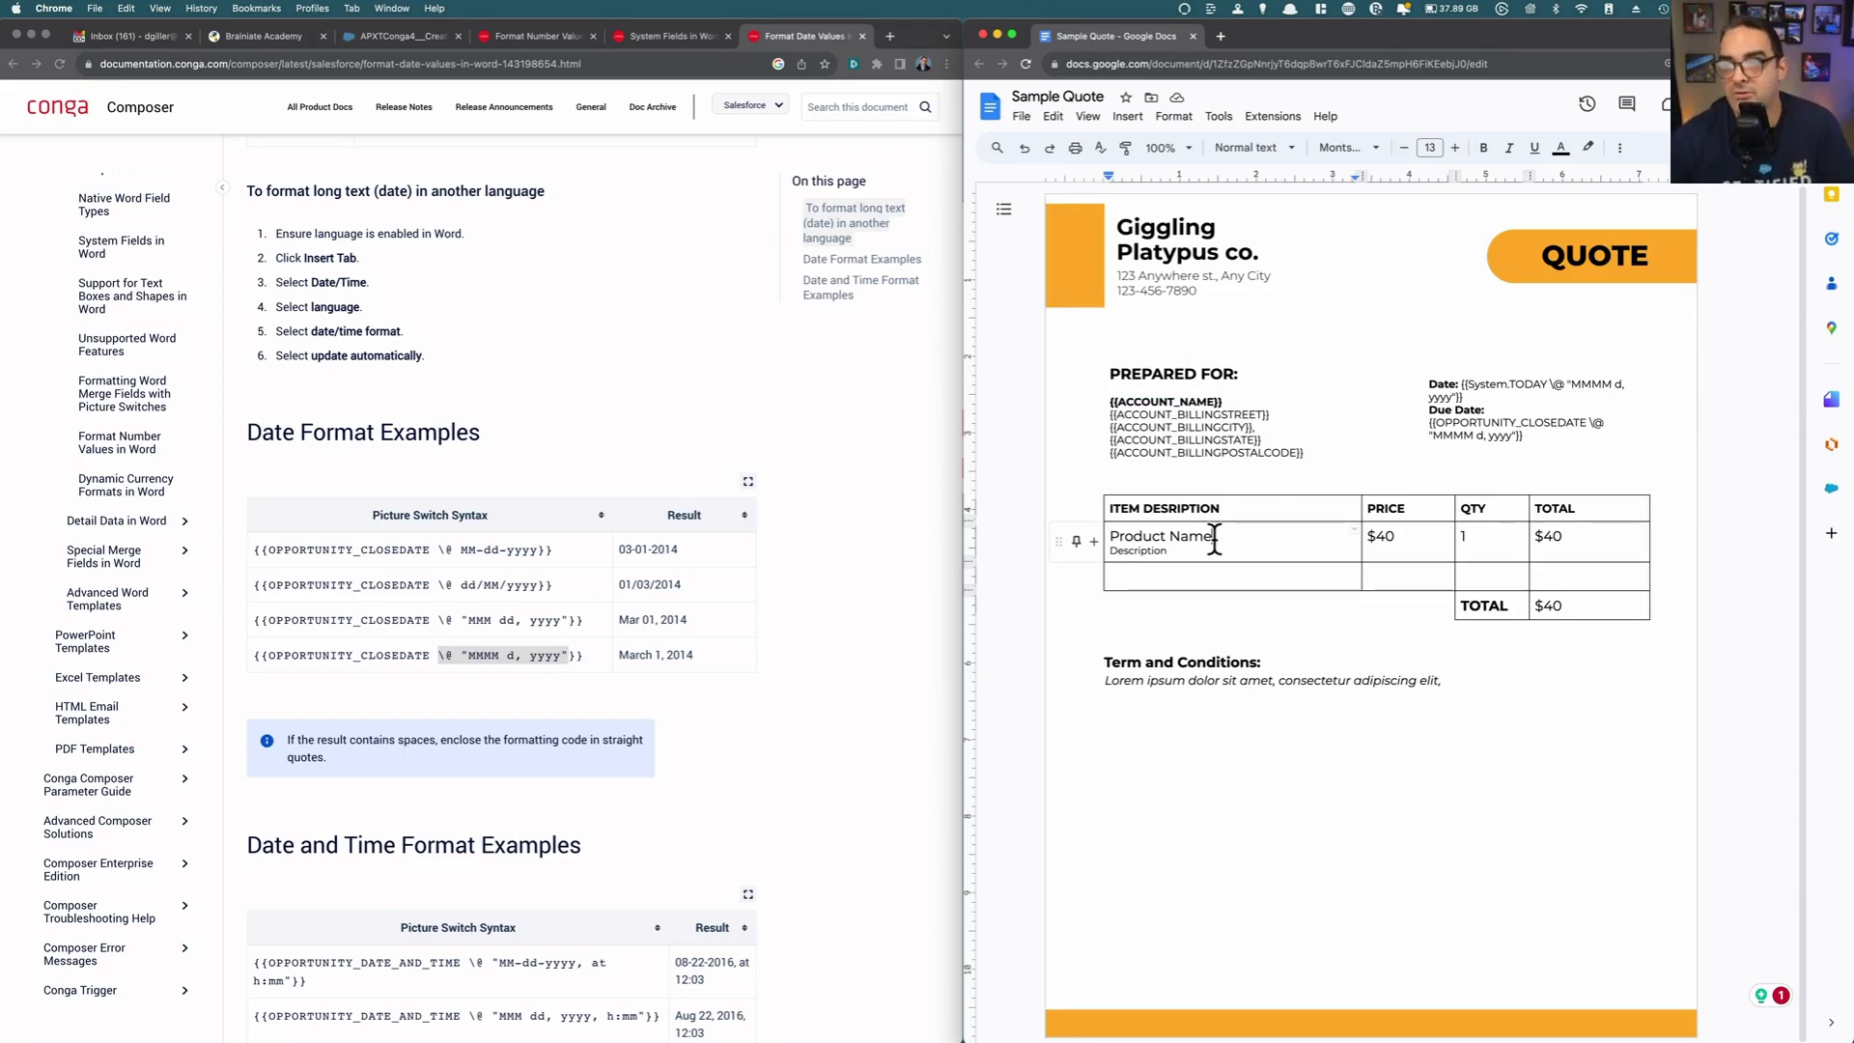
Step: Copy the Opportunity Line Items ProductName merge field and select 'Product Name' in the item cell
click(415, 32)
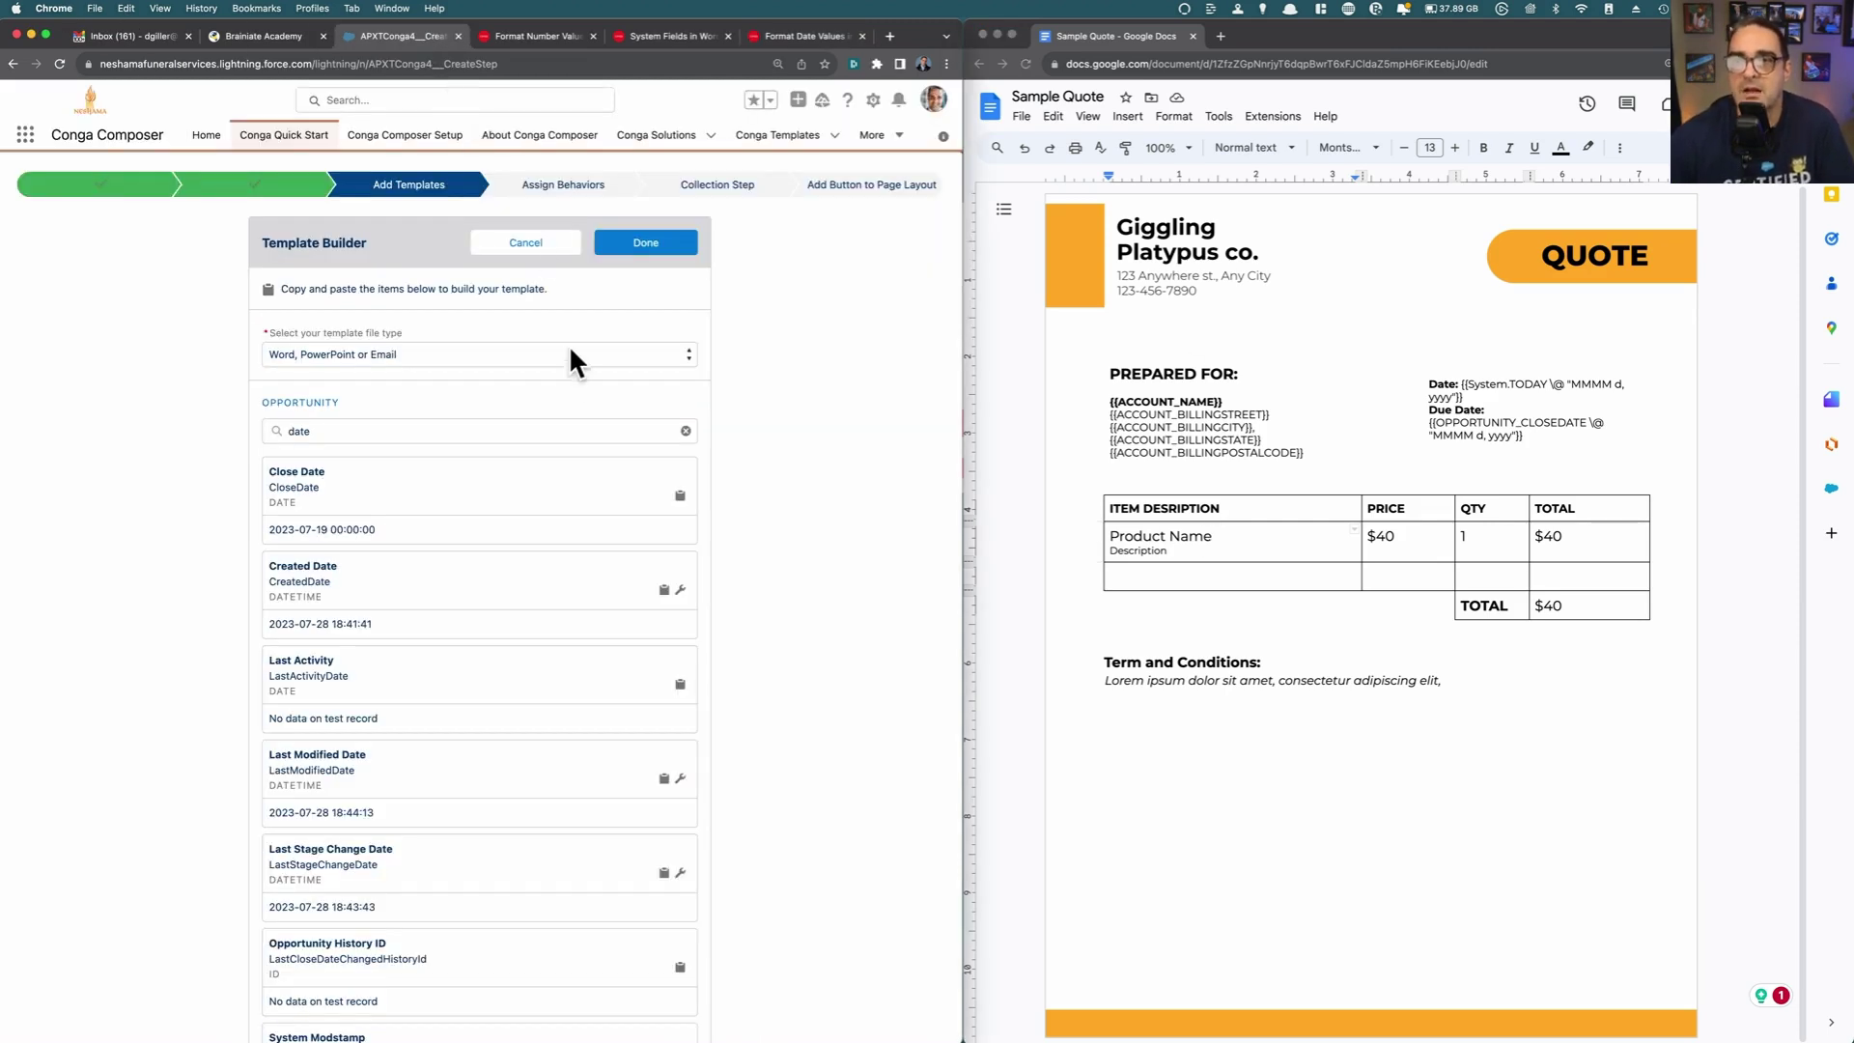
double_click(302, 431)
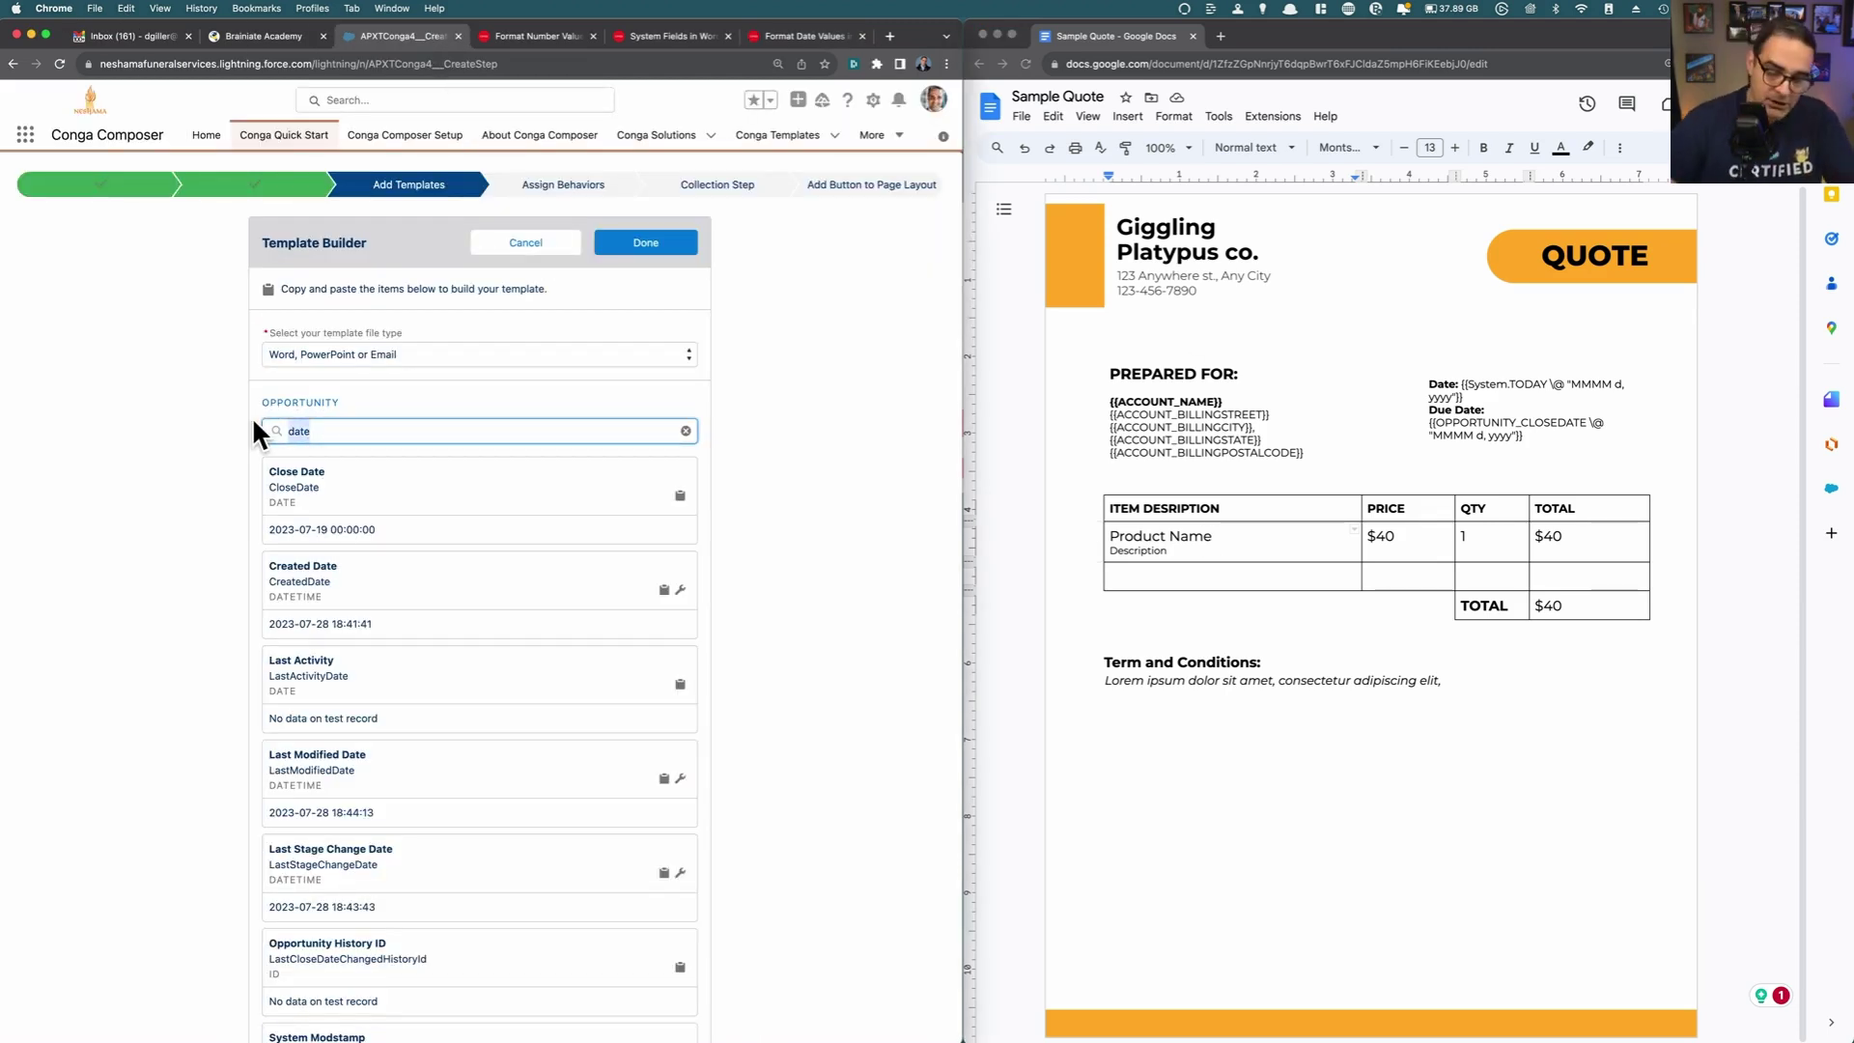
text(lin)
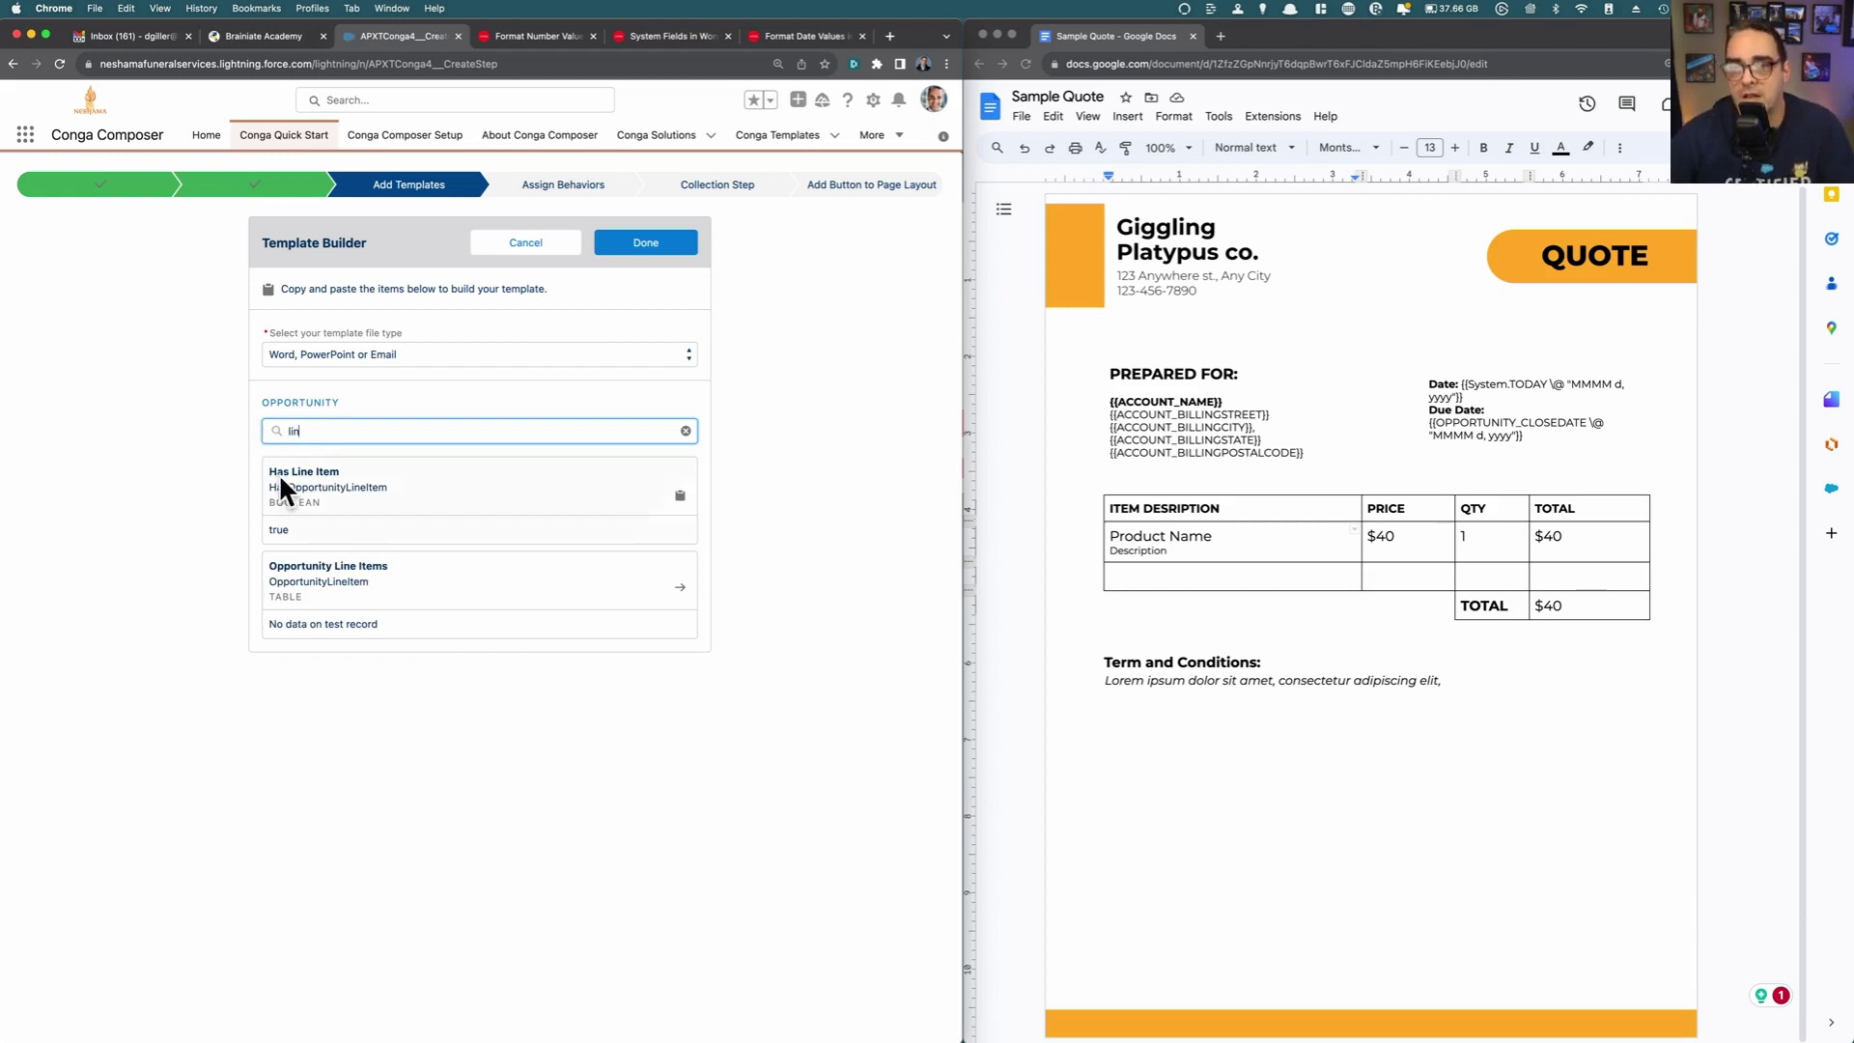
click(681, 589)
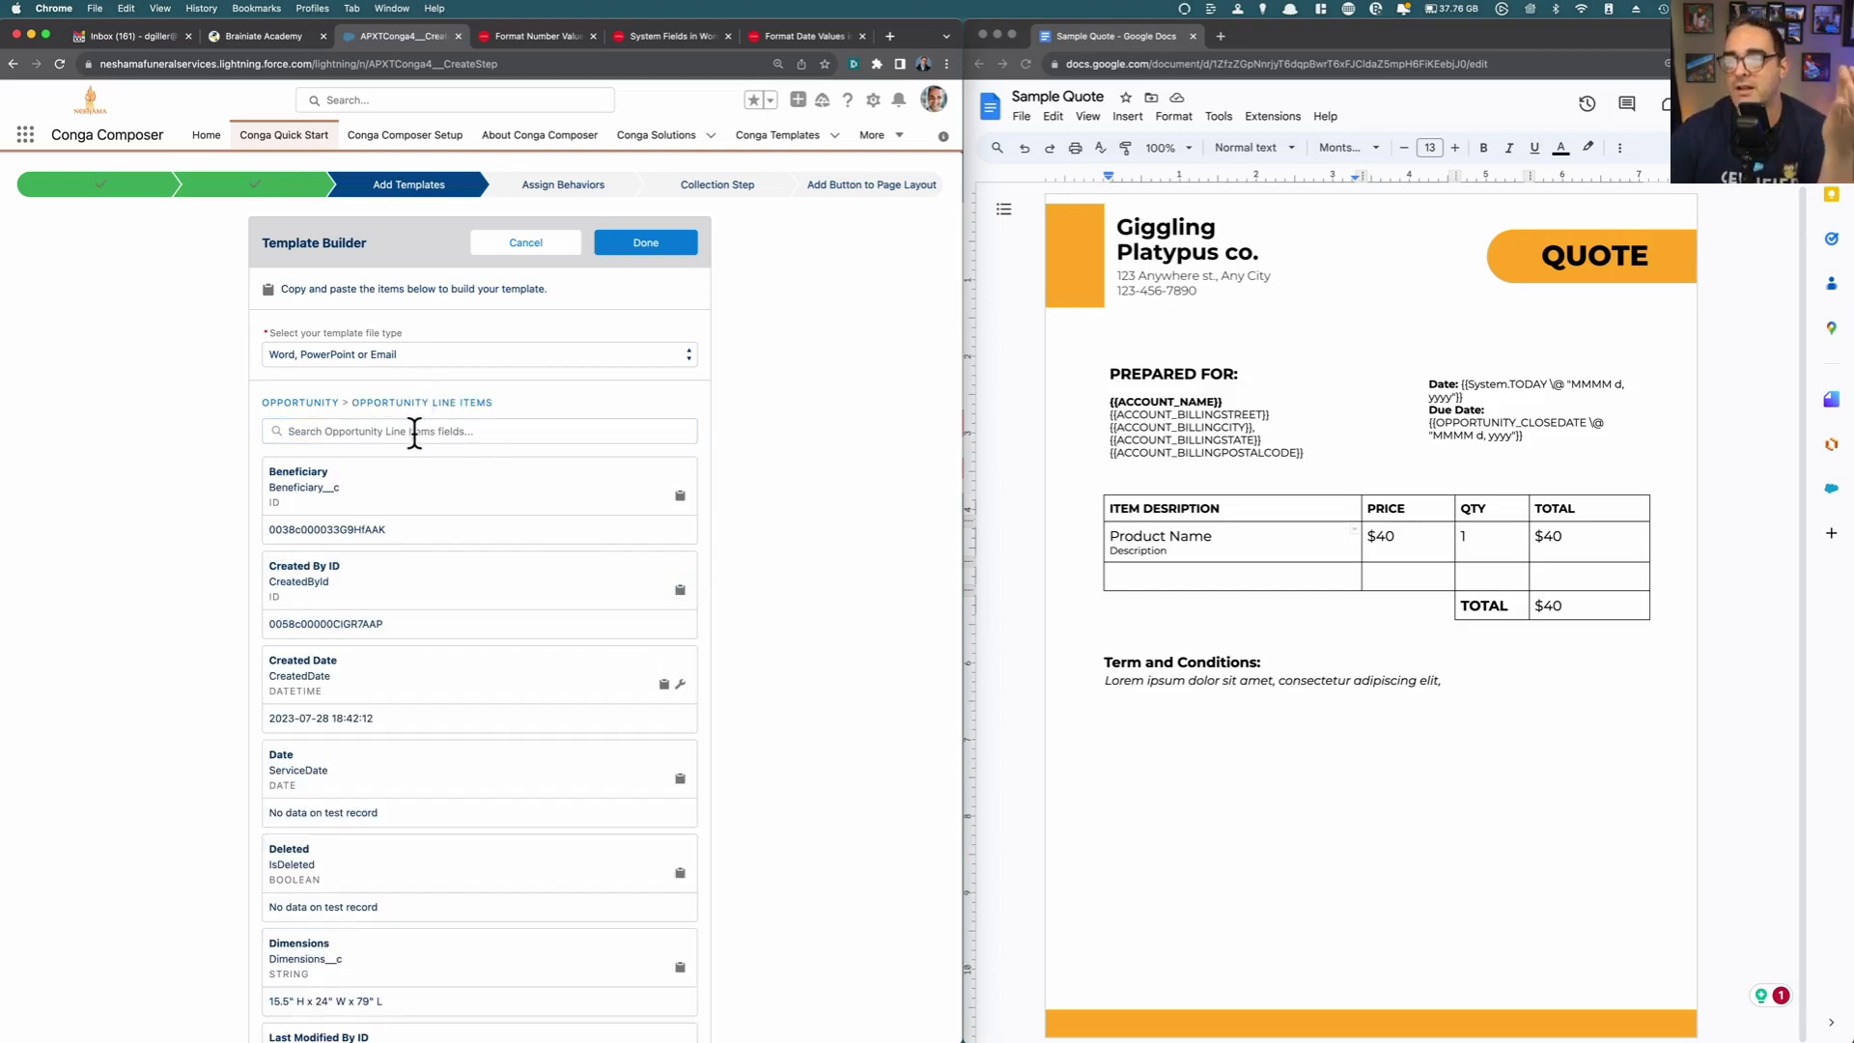
click(1159, 544)
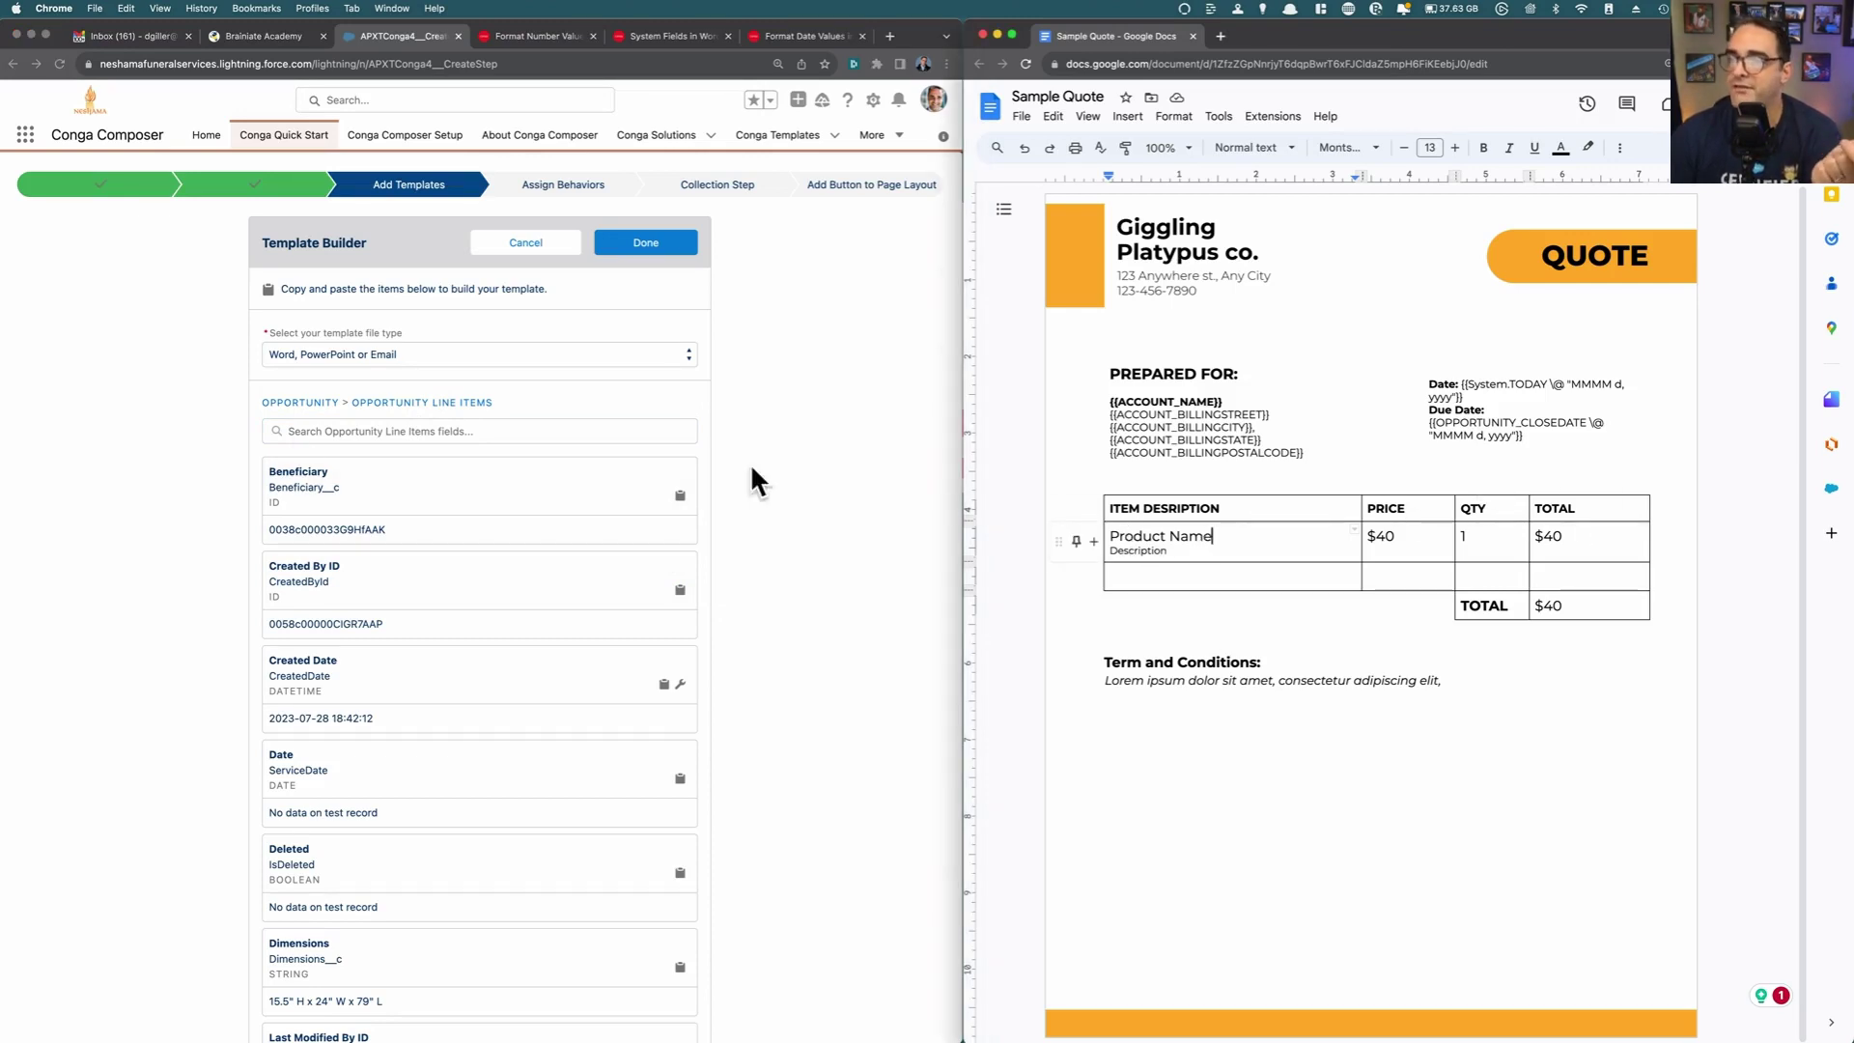
click(333, 429)
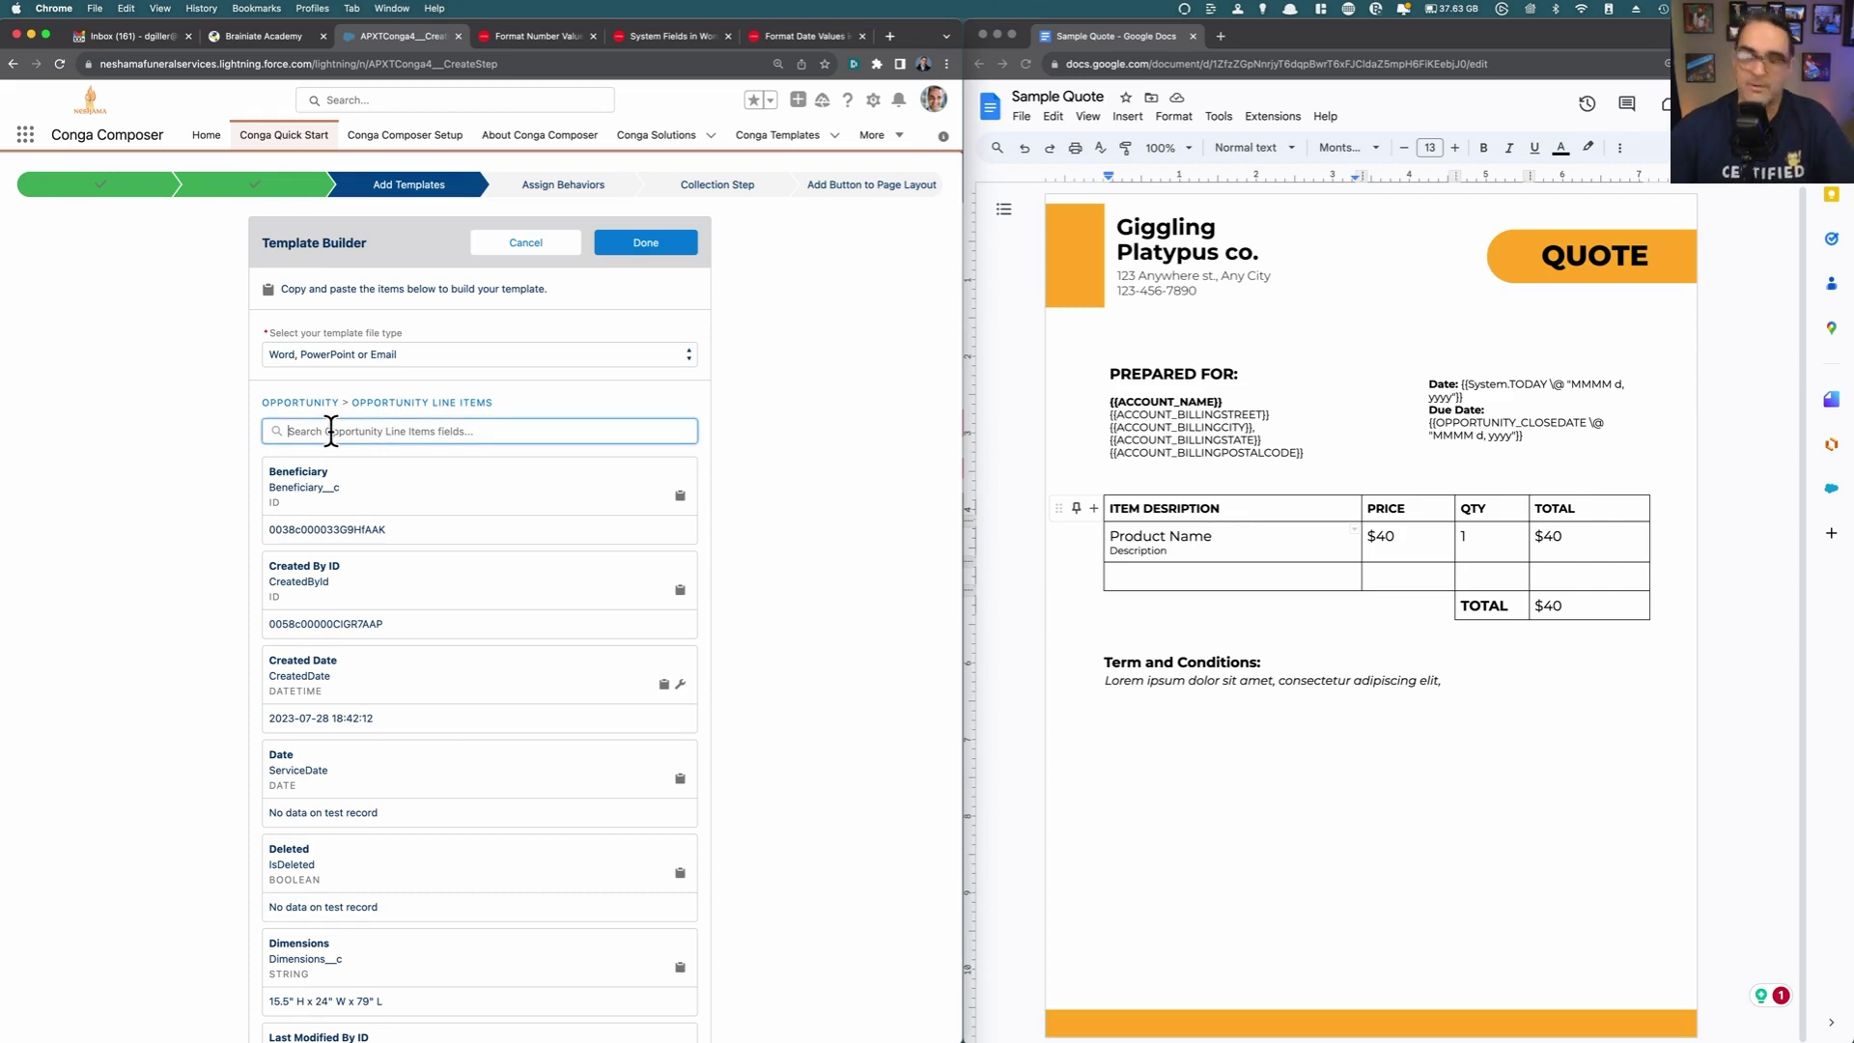
text(prod)
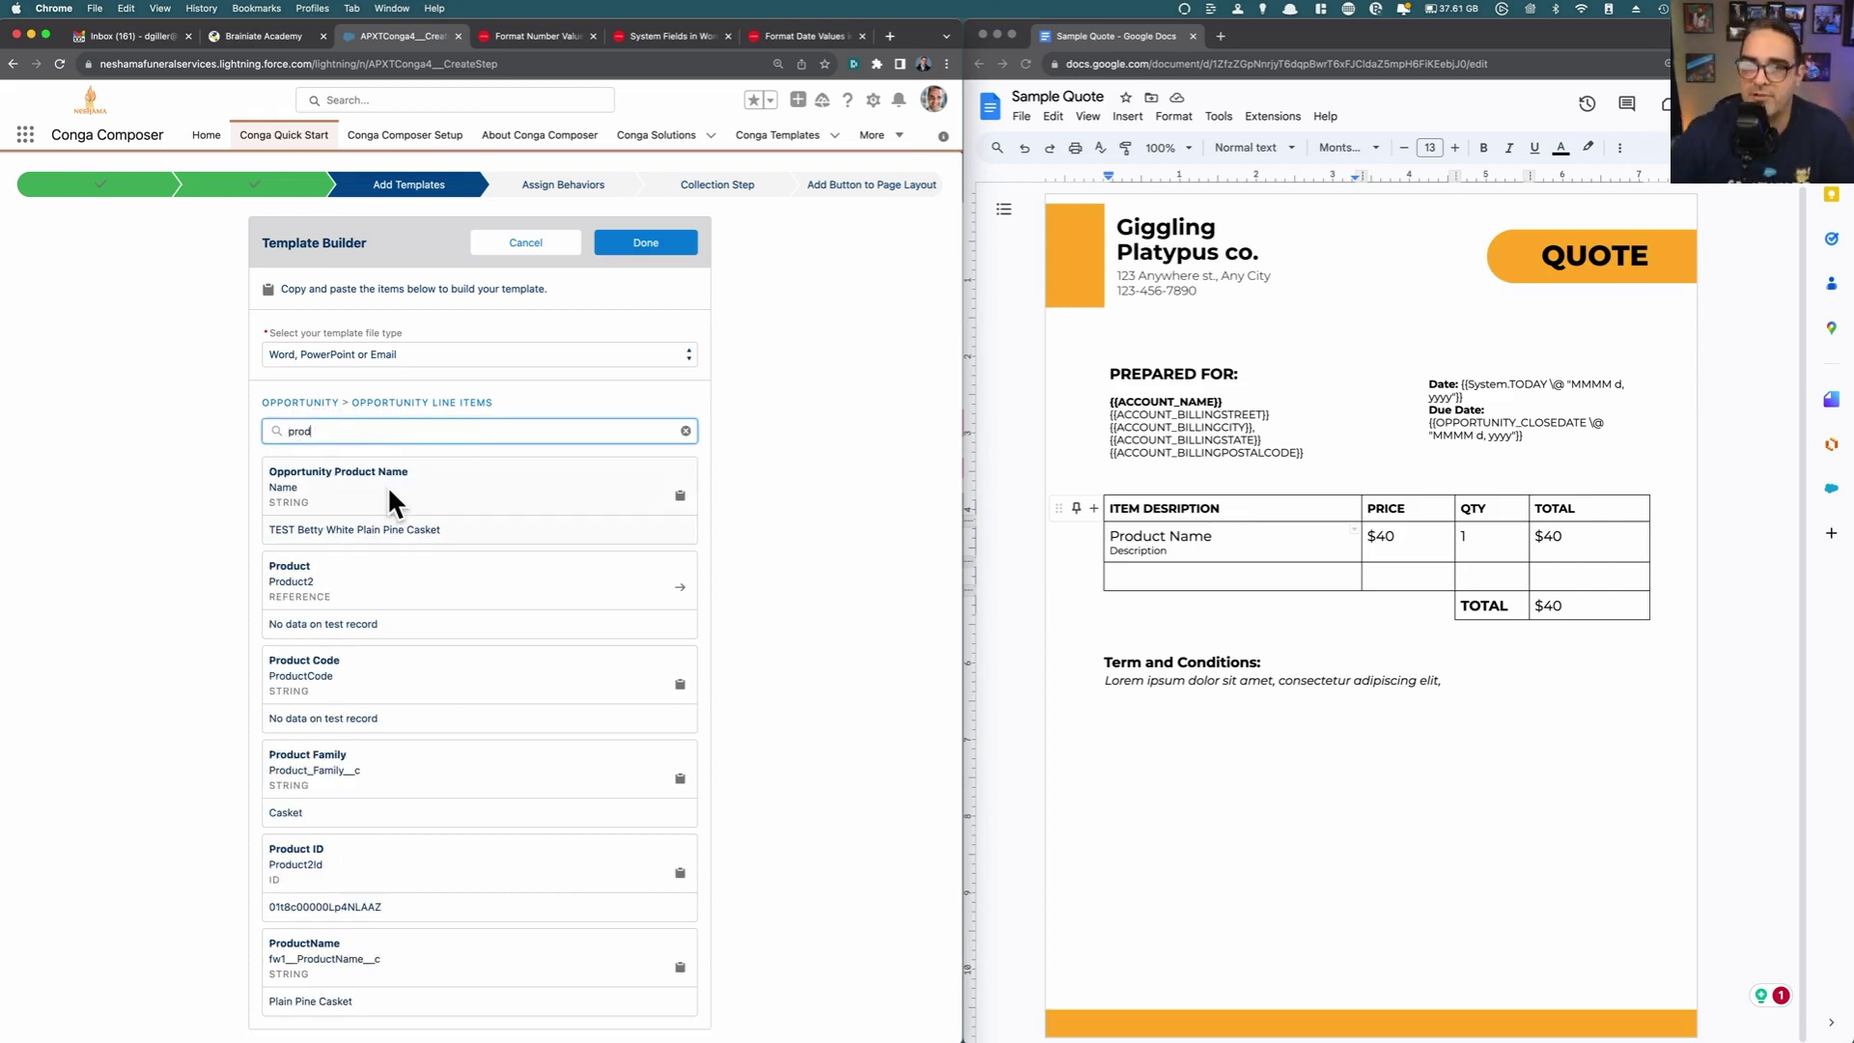
scroll(299, 773, down, 1)
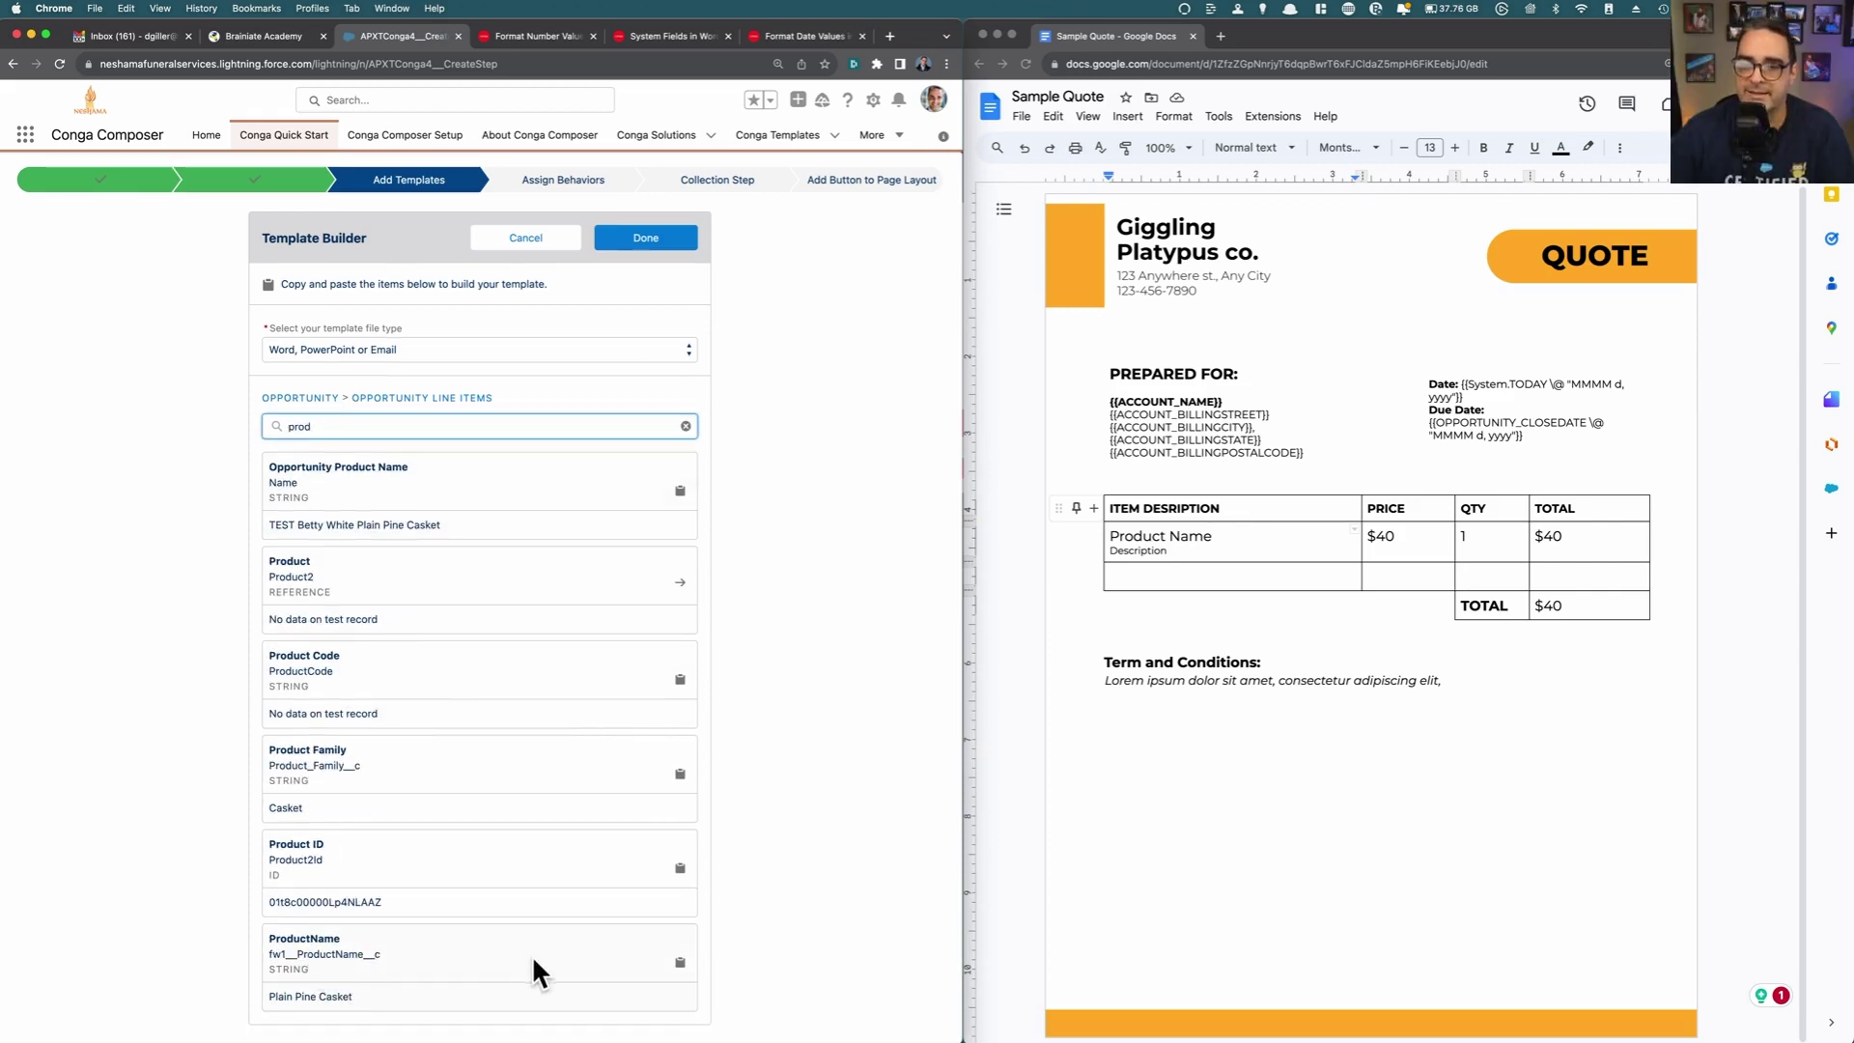
click(679, 961)
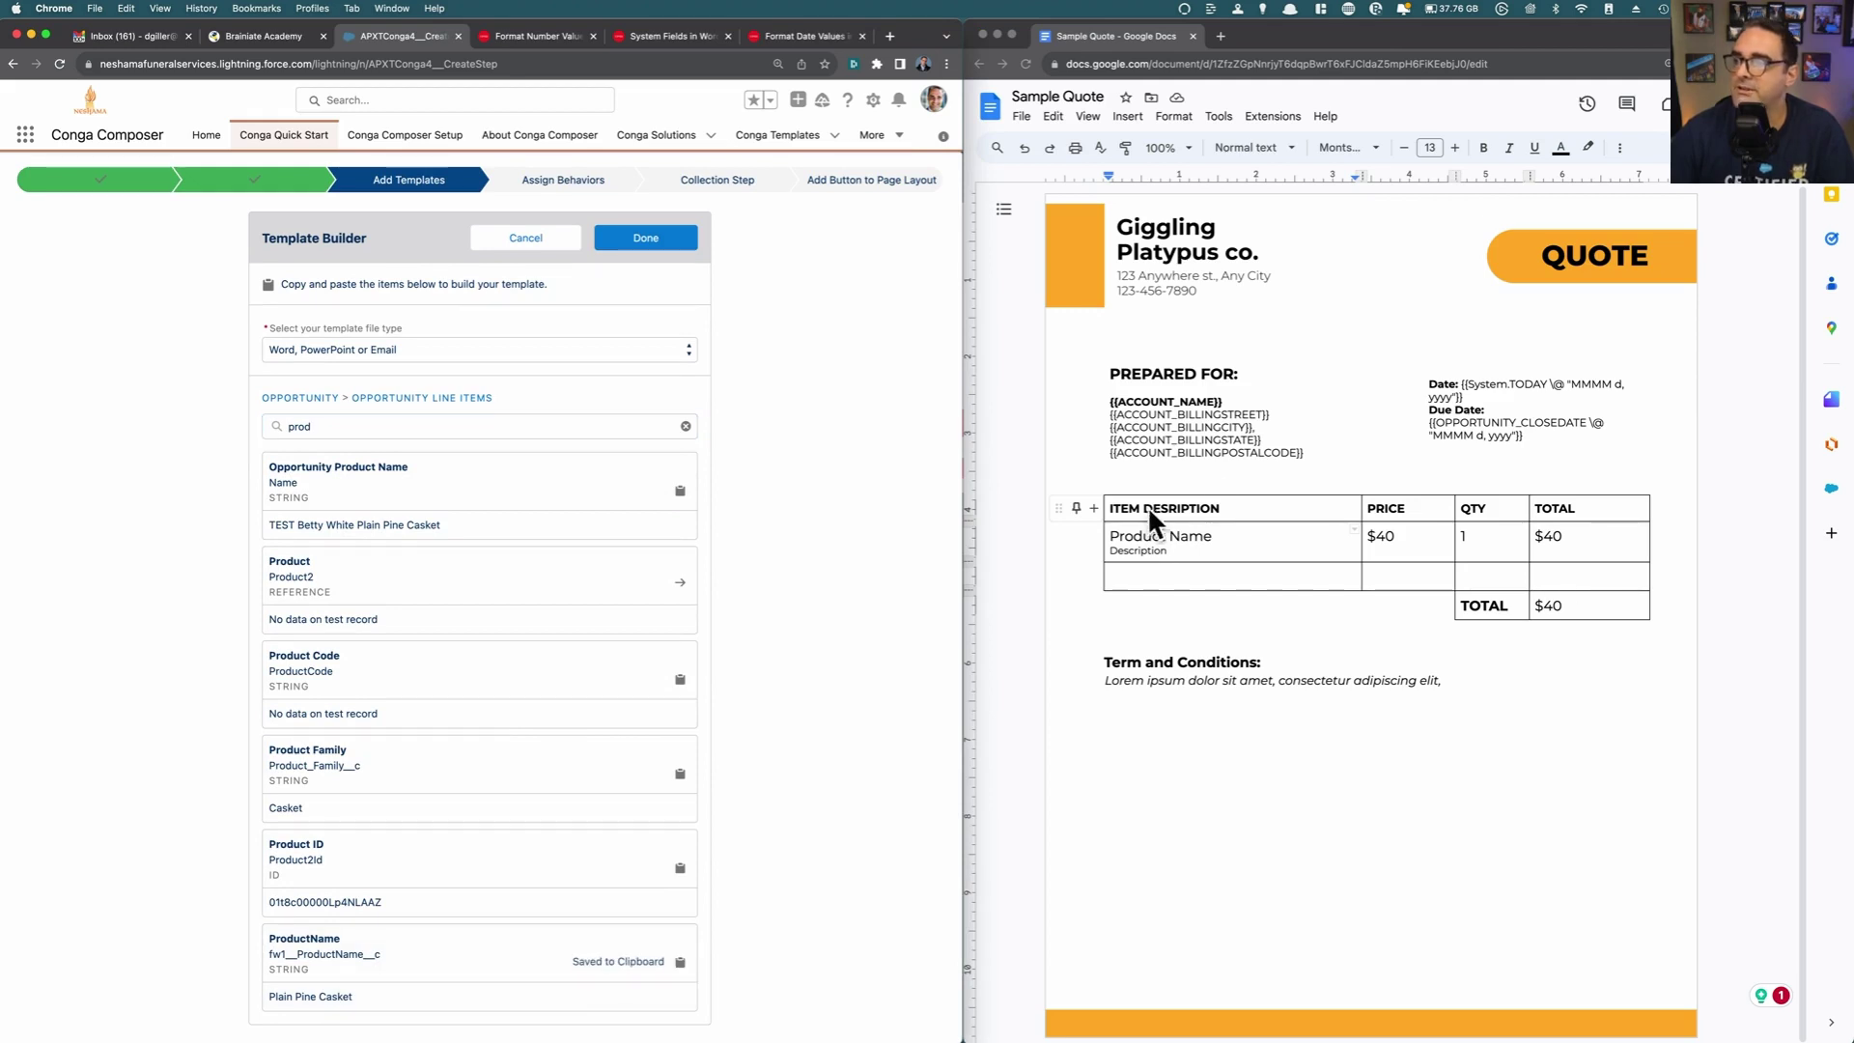
click(1199, 539)
drag(1213, 537, 1112, 531)
Step: Paste the line-item fields over 'Product Name' and remove the {{TableEnd:OppLineItems}} tag
text({{TableStart:OppLineItems}}{{OPPORTUNITY_LINEITEM_PRODUCTNAME}}{{TableEnd:OppLineItems}})
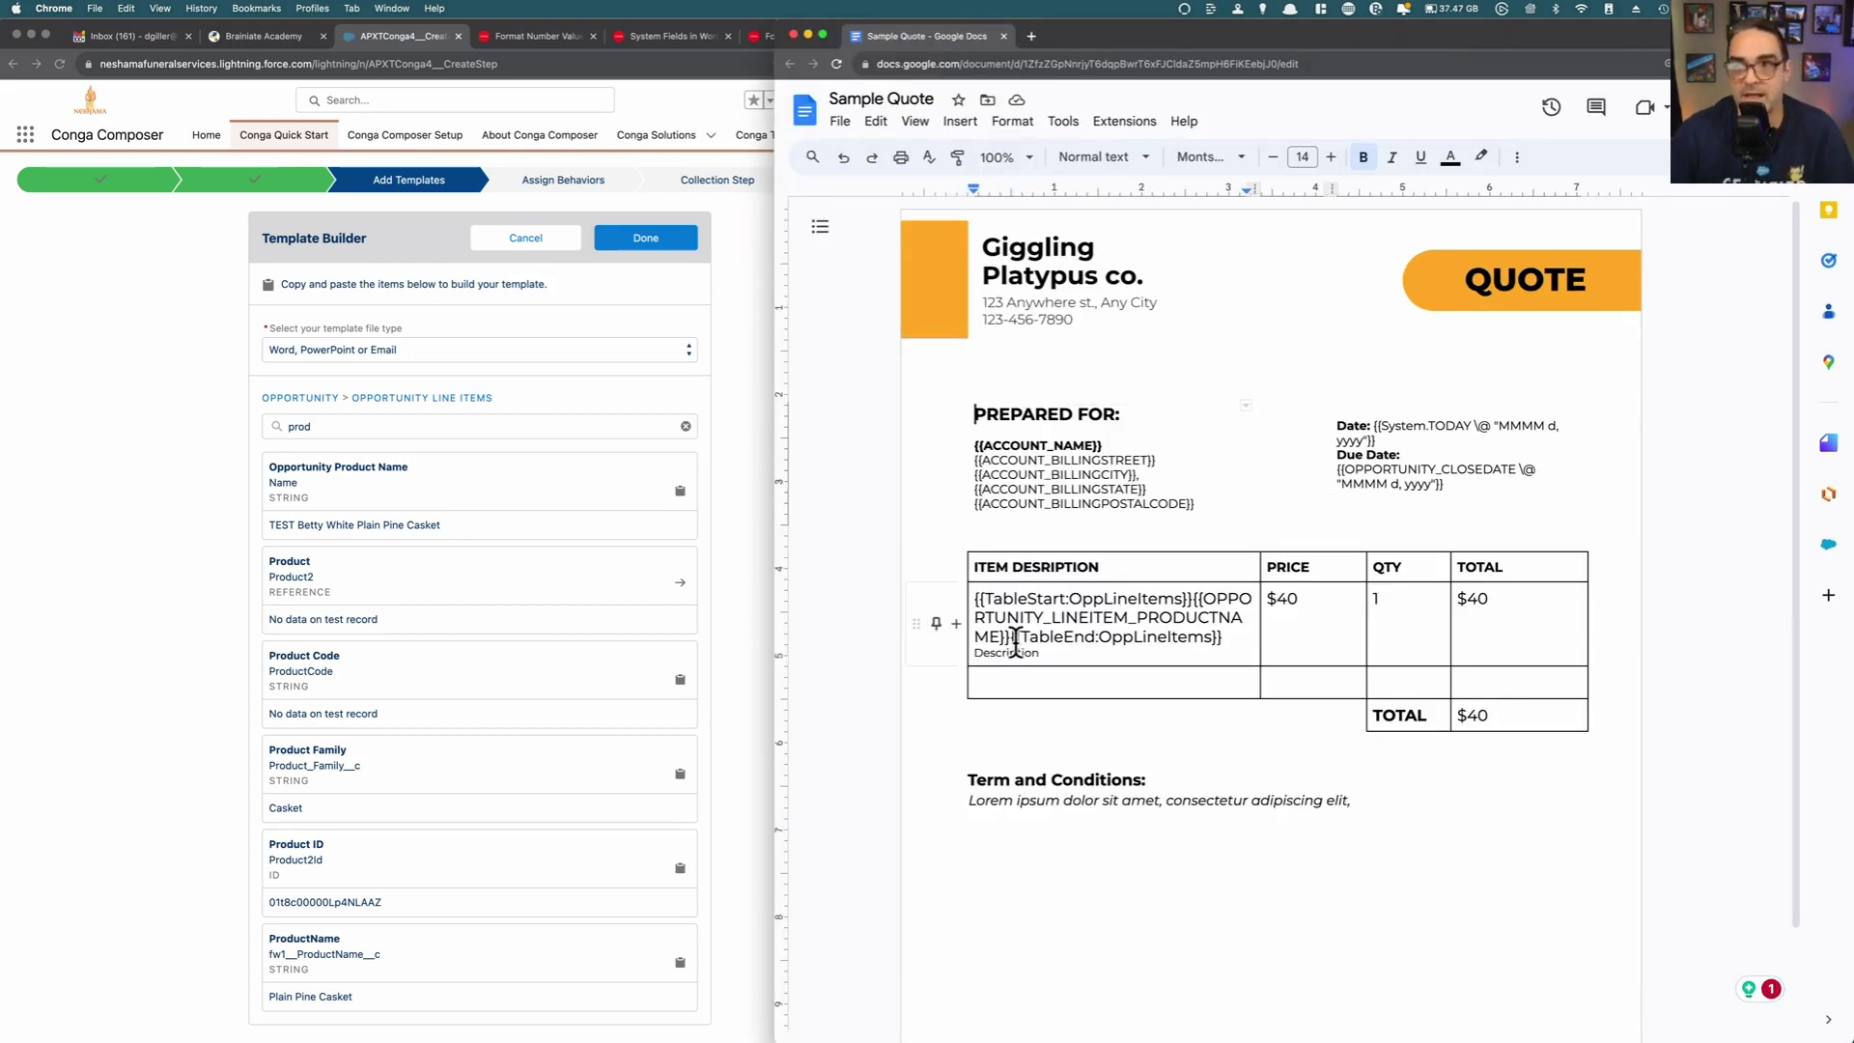
drag(975, 600, 1186, 599)
click(1069, 599)
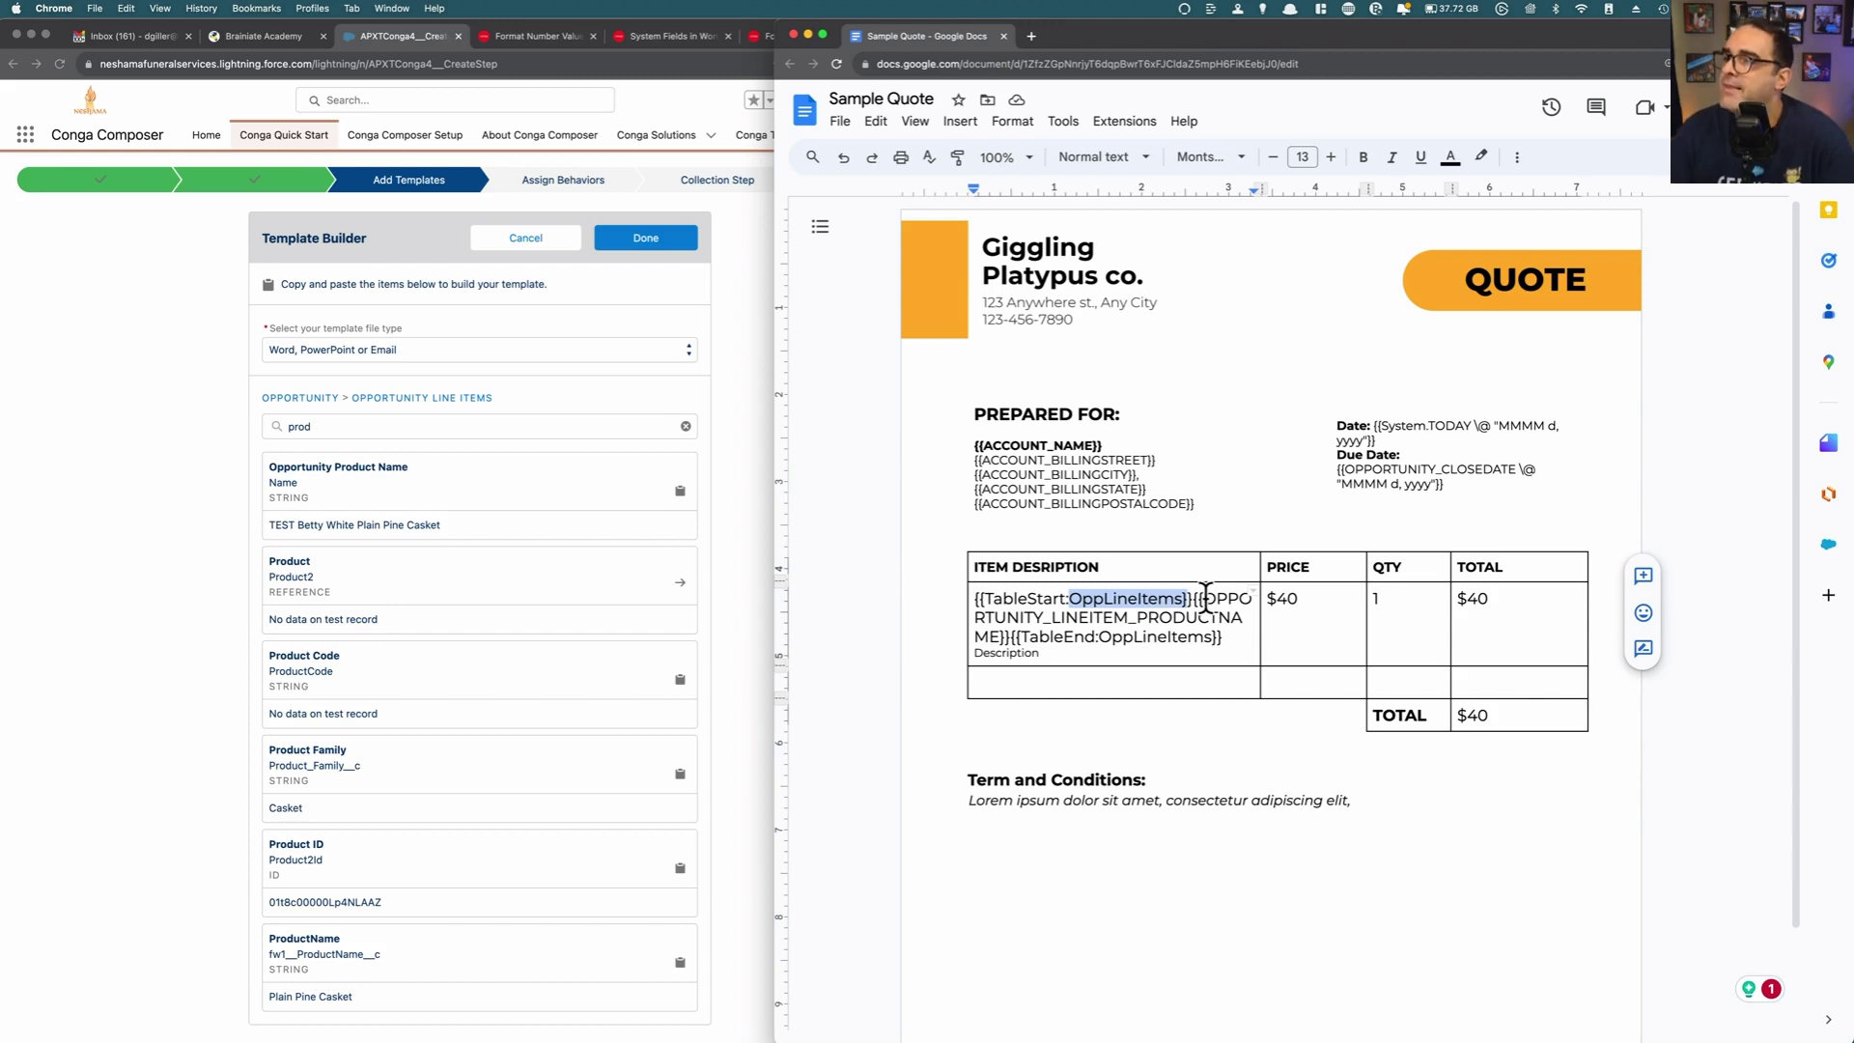
drag(1203, 599, 999, 633)
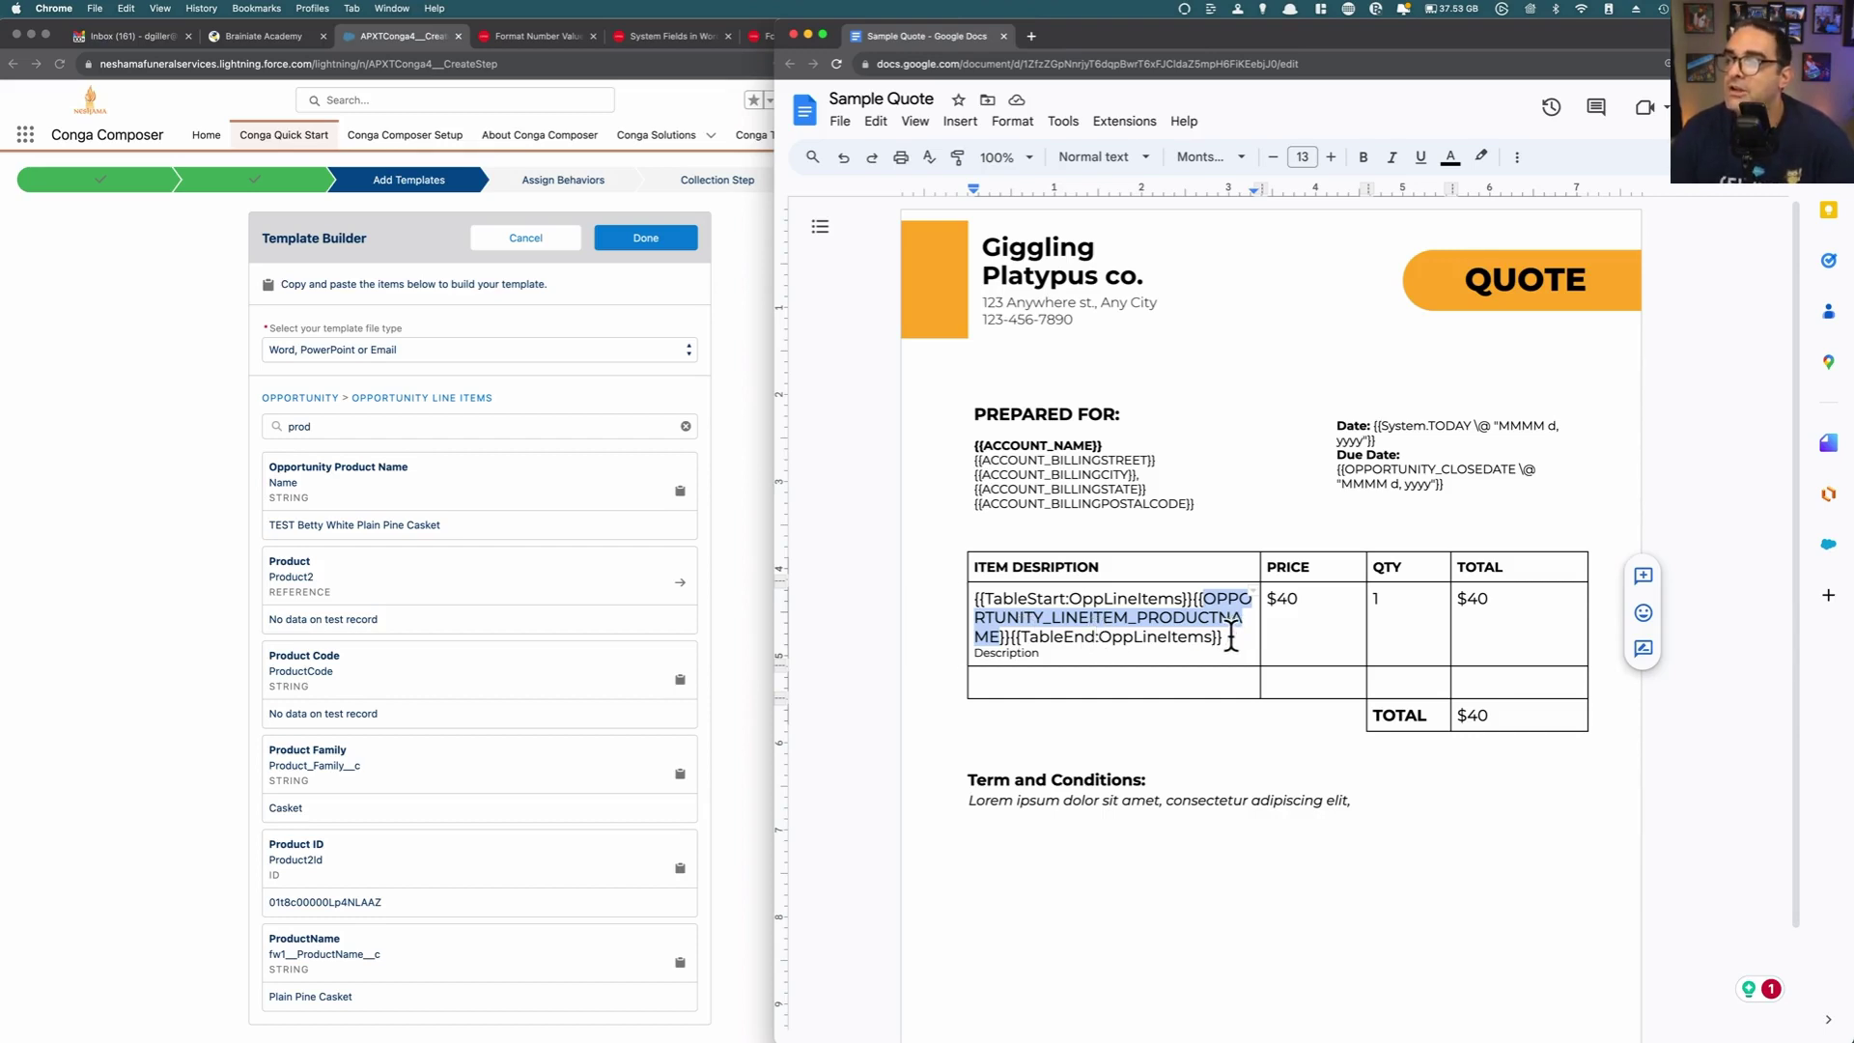
drag(1232, 637, 1009, 638)
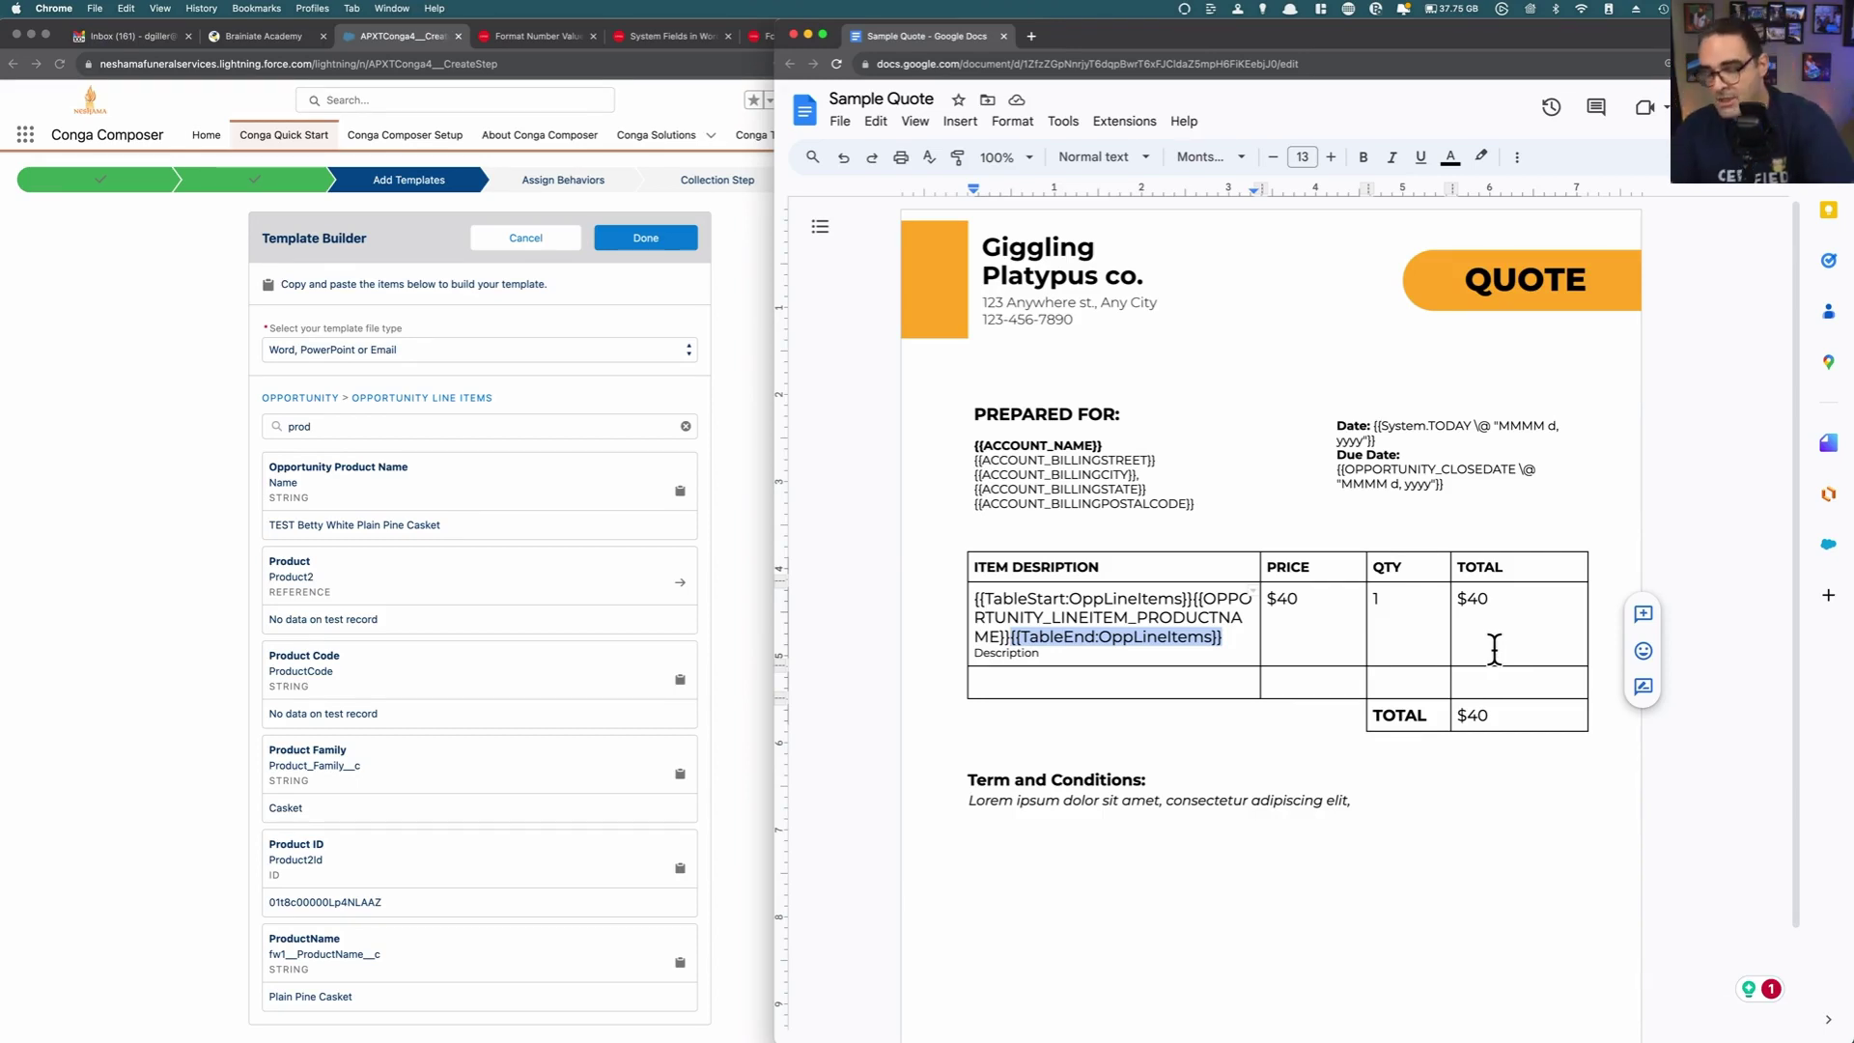
key(ctrl+x)
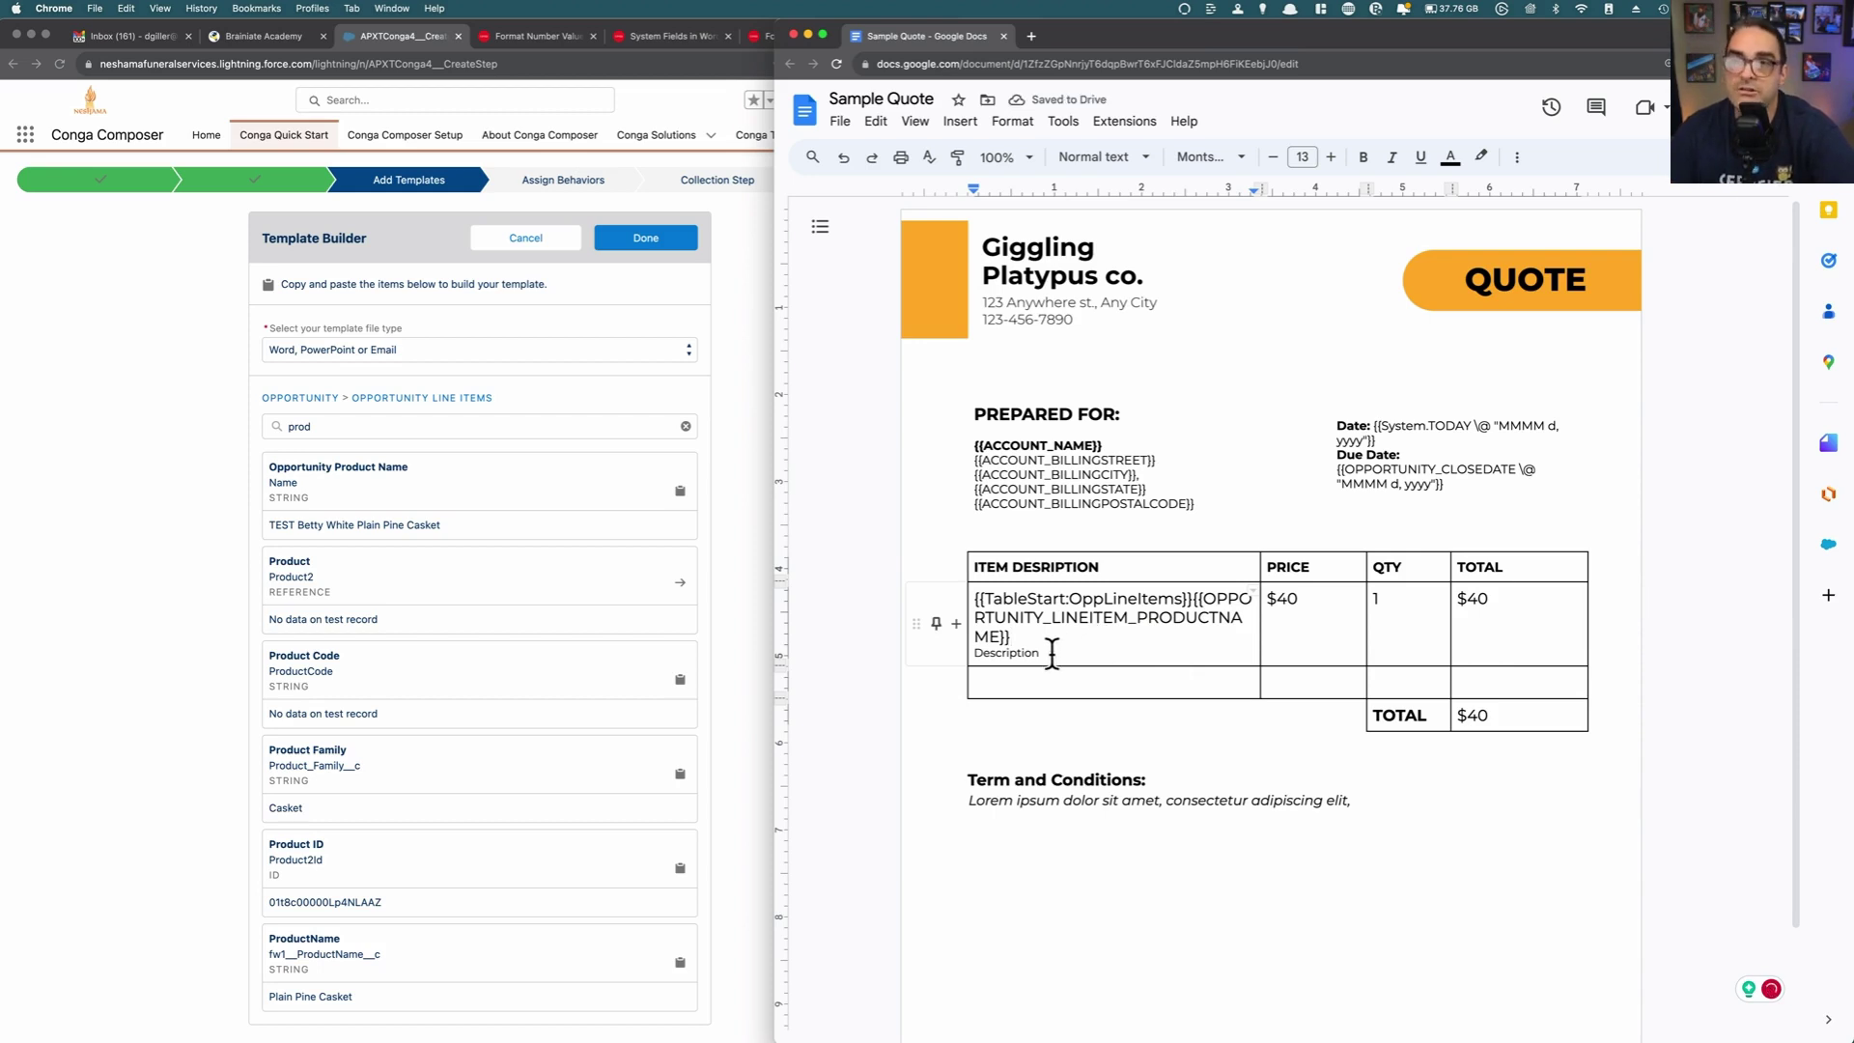
Step: Replace 'Description' with the Line Description merge field, stripping its TableStart and TableEnd tags
click(343, 427)
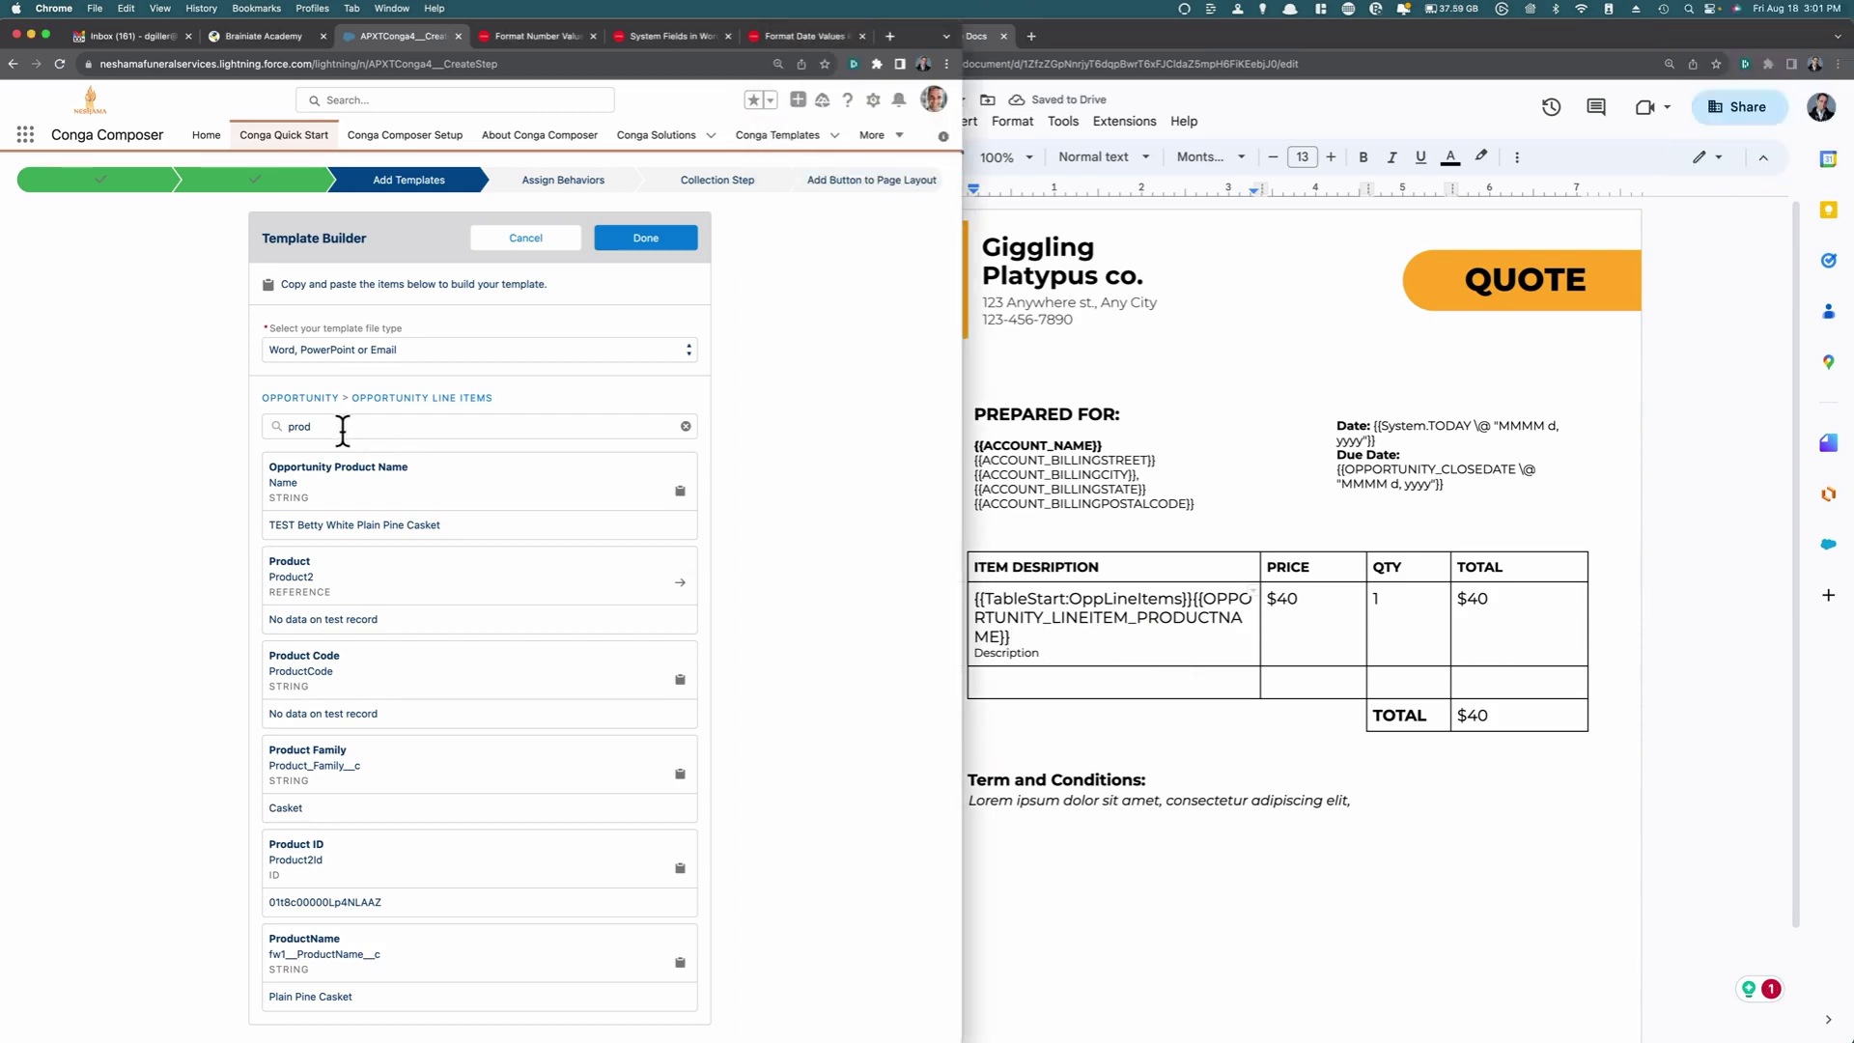
double_click(343, 427)
text(des)
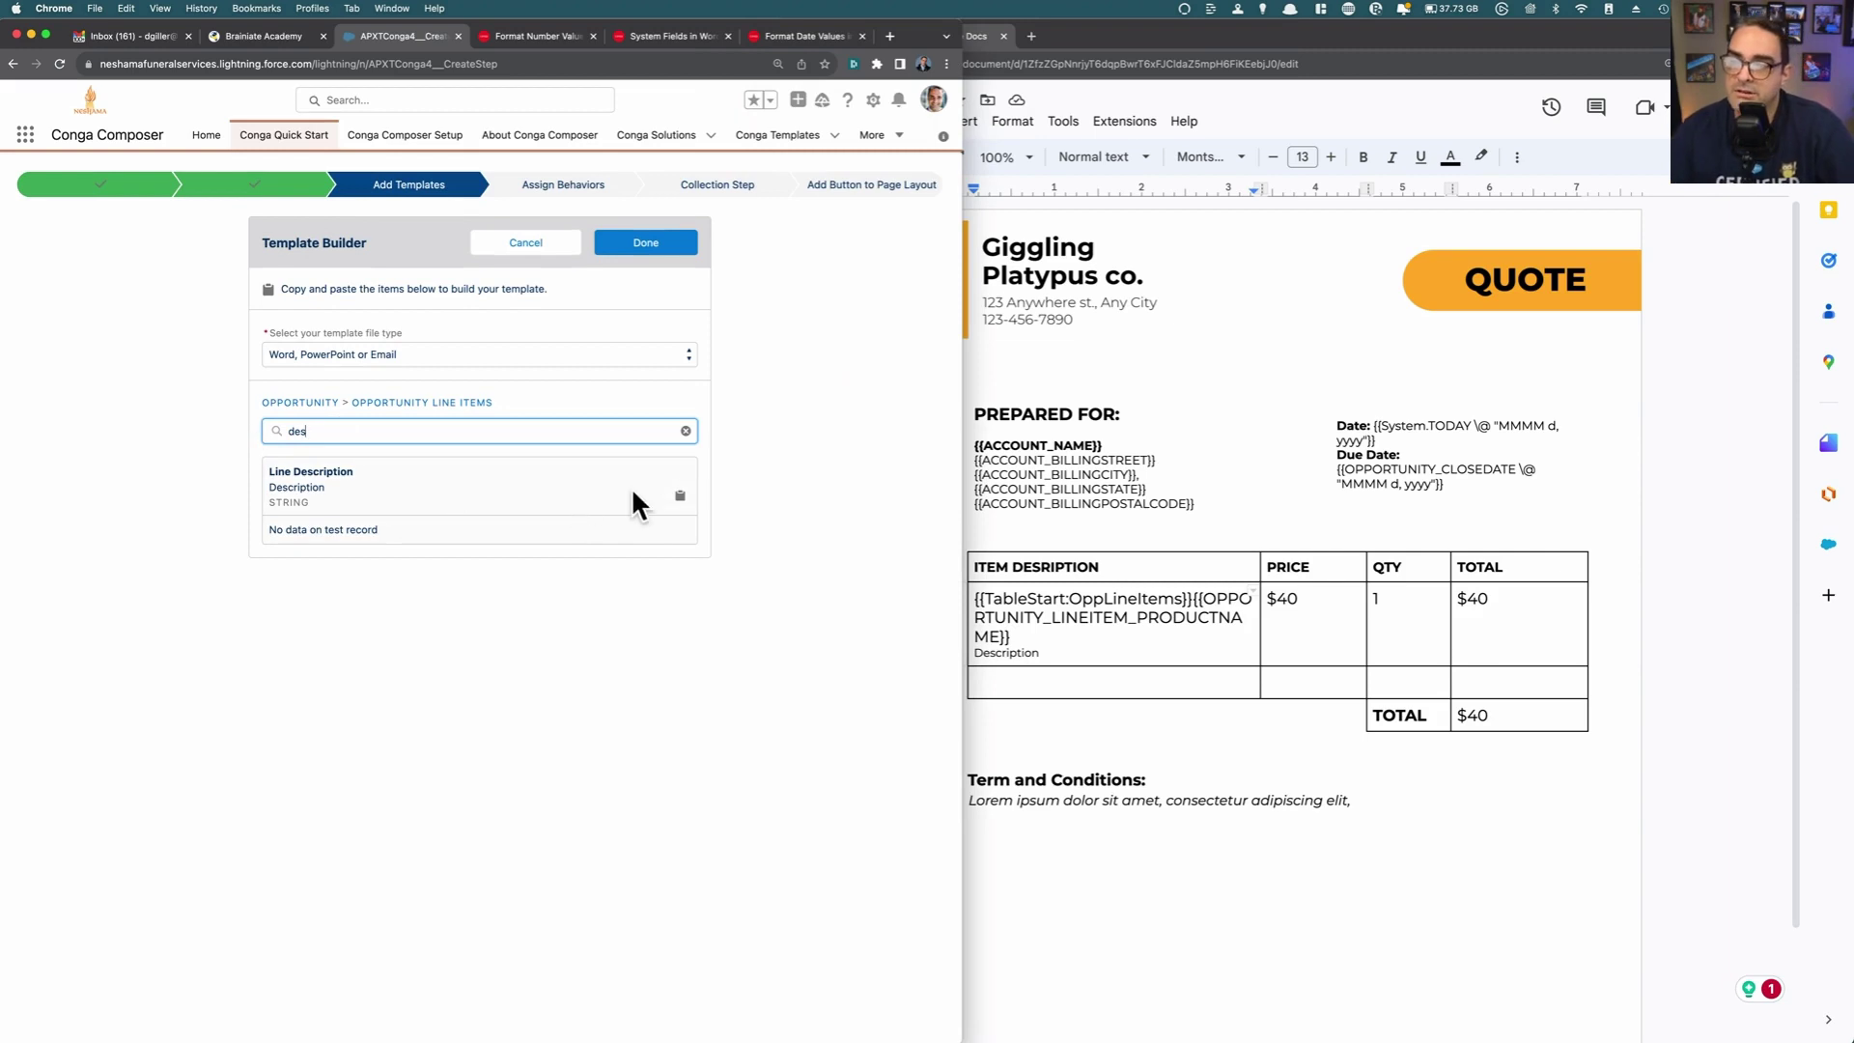
click(680, 495)
click(1043, 649)
drag(1051, 654, 971, 647)
key(super+v)
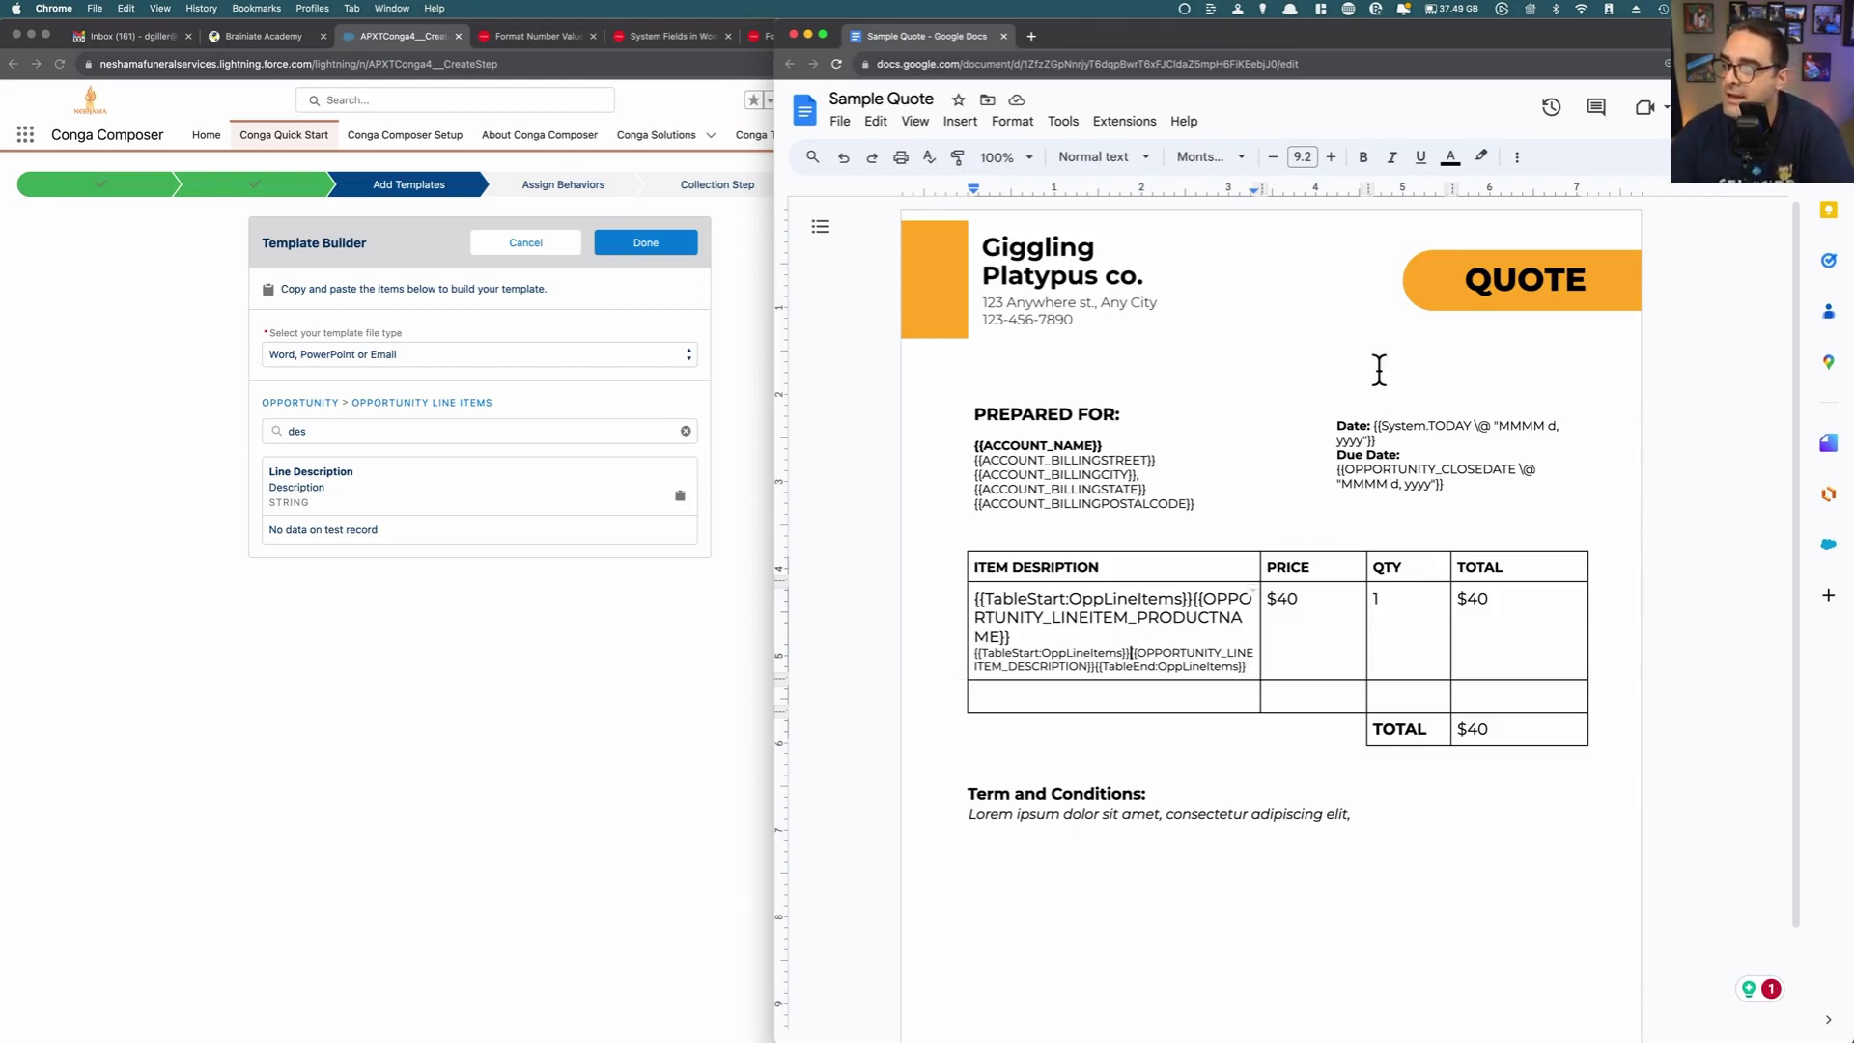
key(BackSpace)
key(BackSpace)
key(BackSpace)
key(BackSpace)
key(BackSpace)
key(BackSpace)
key(BackSpace)
key(BackSpace)
key(BackSpace)
key(BackSpace)
key(BackSpace)
key(BackSpace)
key(BackSpace)
key(BackSpace)
key(BackSpace)
key(BackSpace)
key(BackSpace)
key(BackSpace)
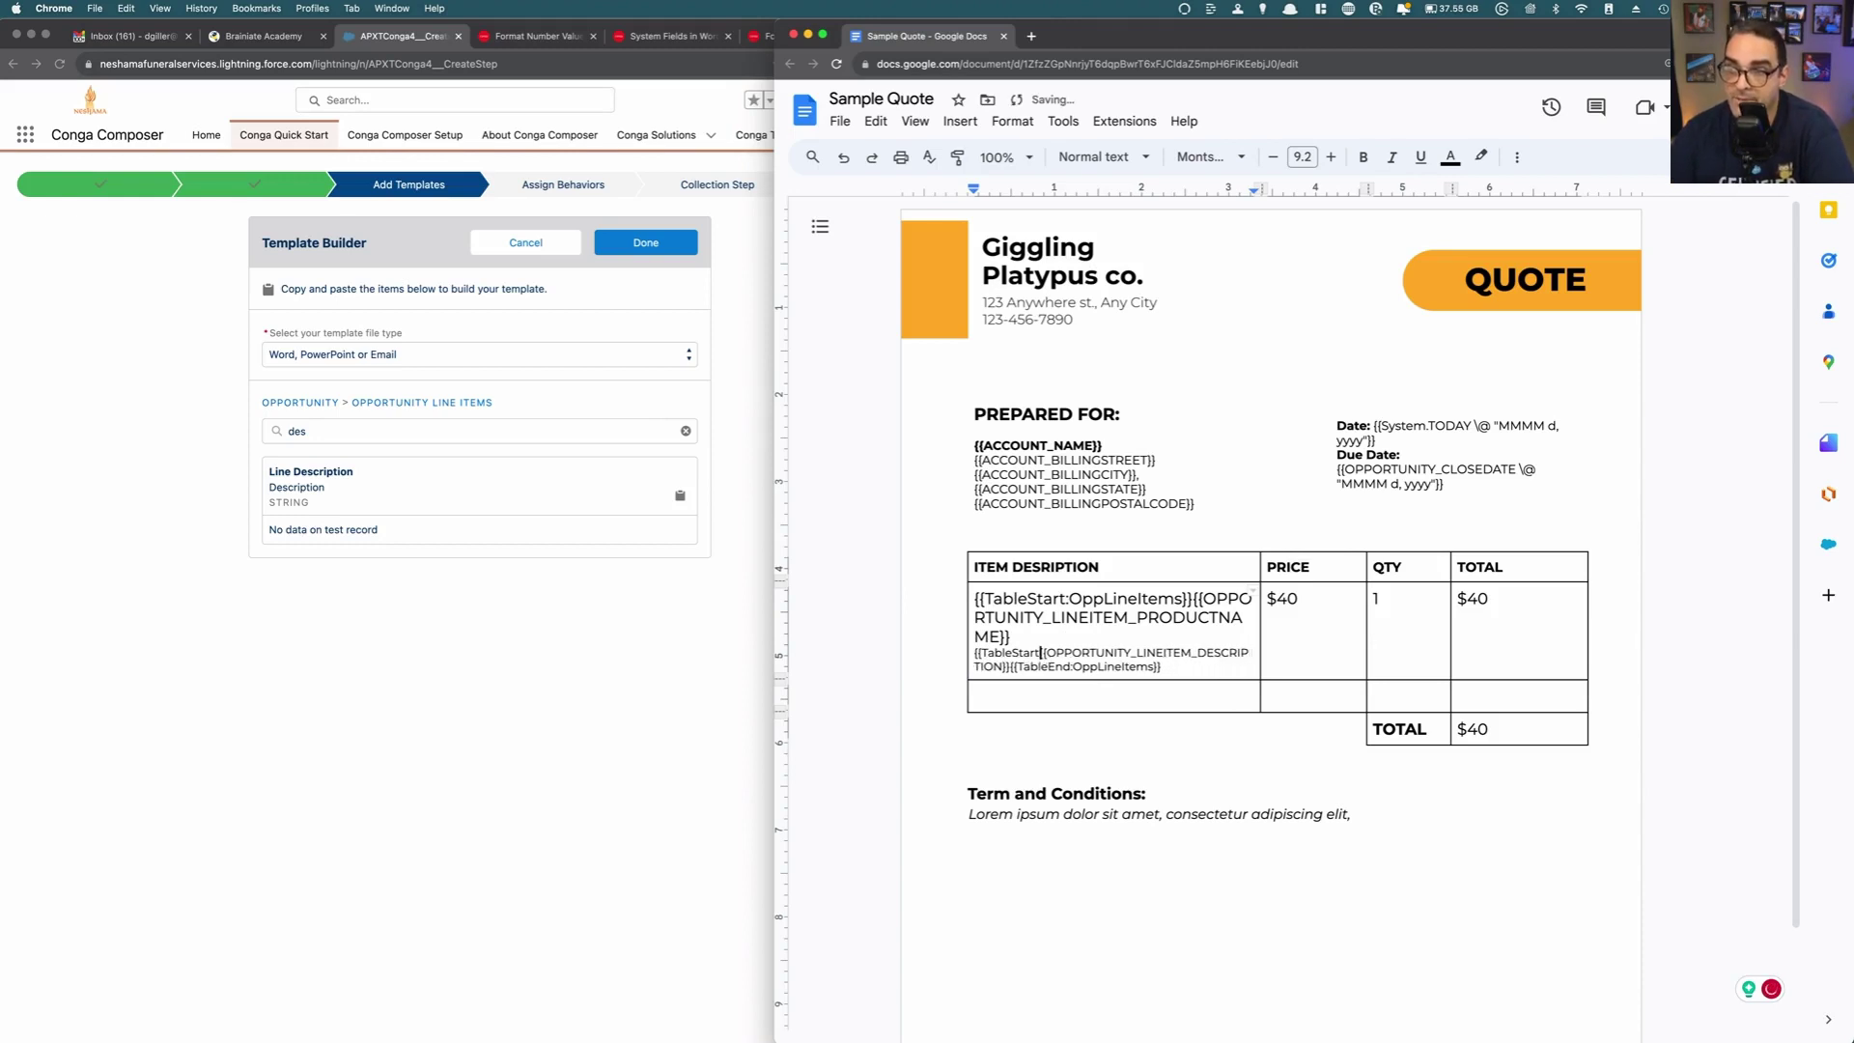
key(BackSpace)
key(BackSpace)
key(BackSpace)
key(BackSpace)
key(BackSpace)
key(BackSpace)
key(BackSpace)
key(BackSpace)
key(BackSpace)
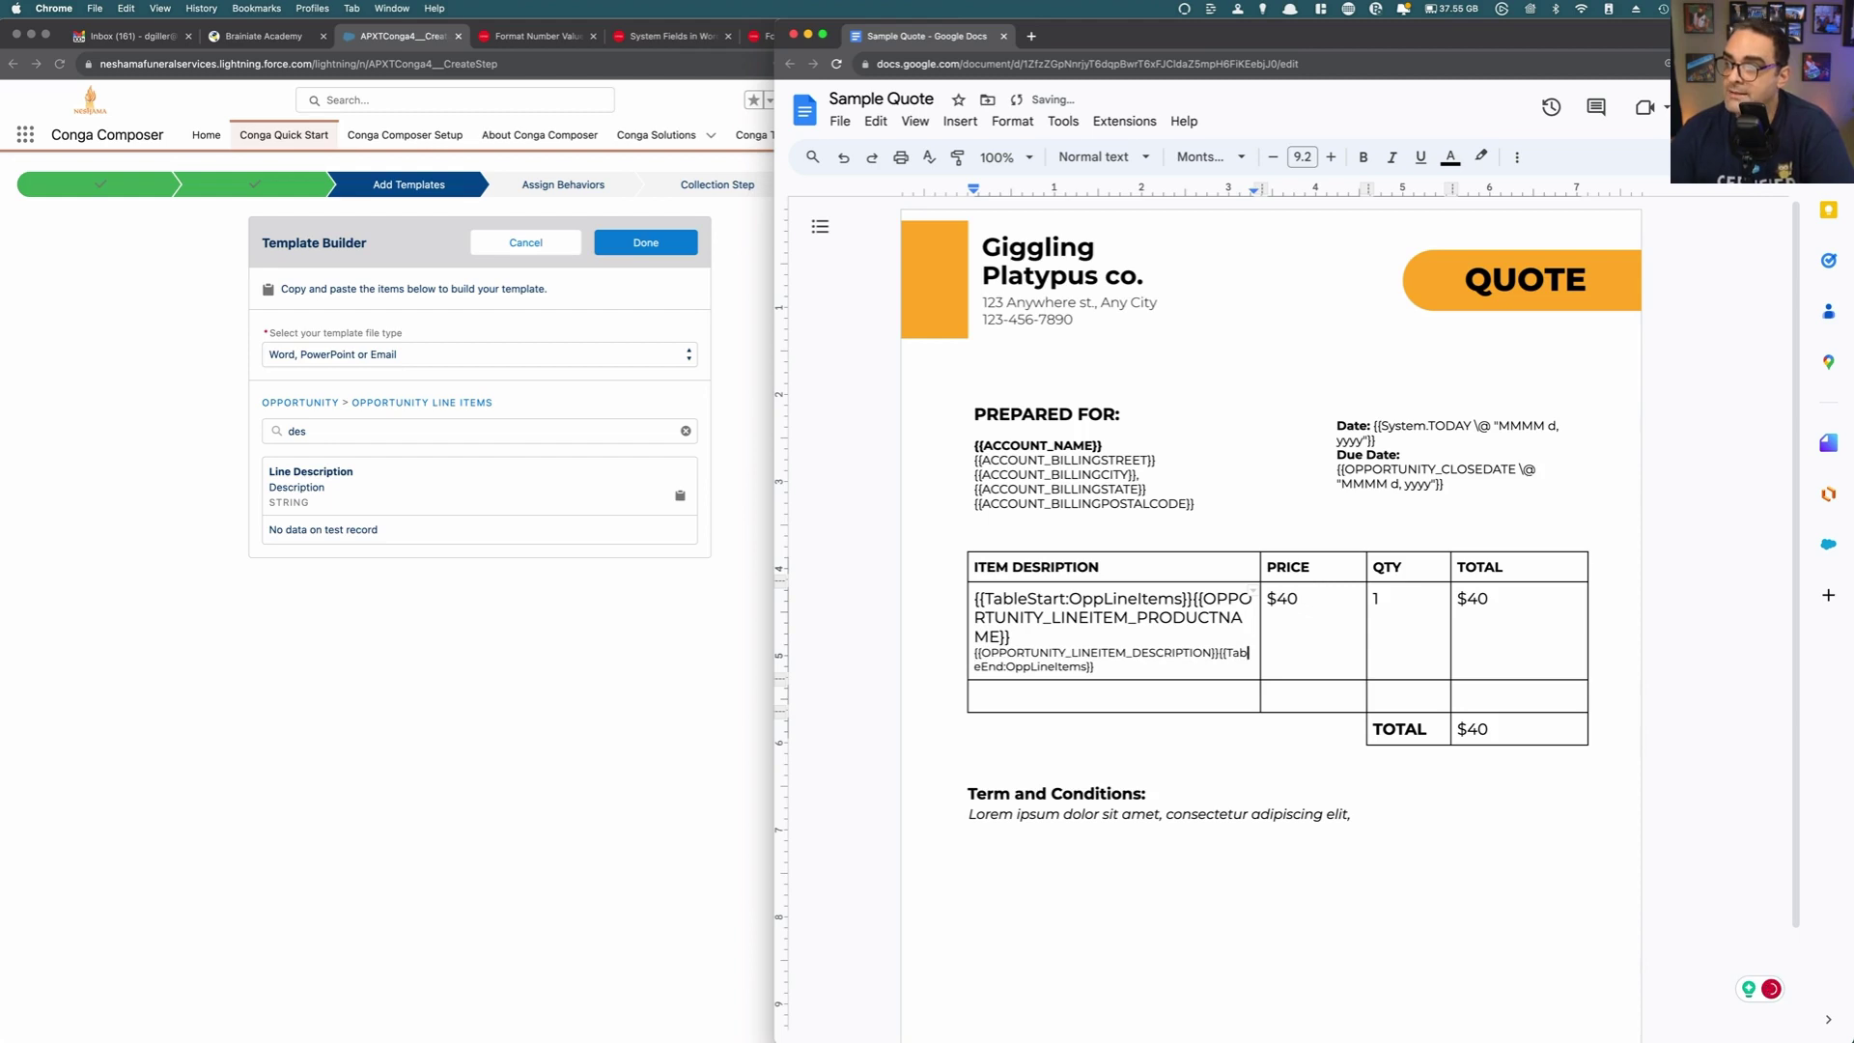
key(BackSpace)
key(BackSpace)
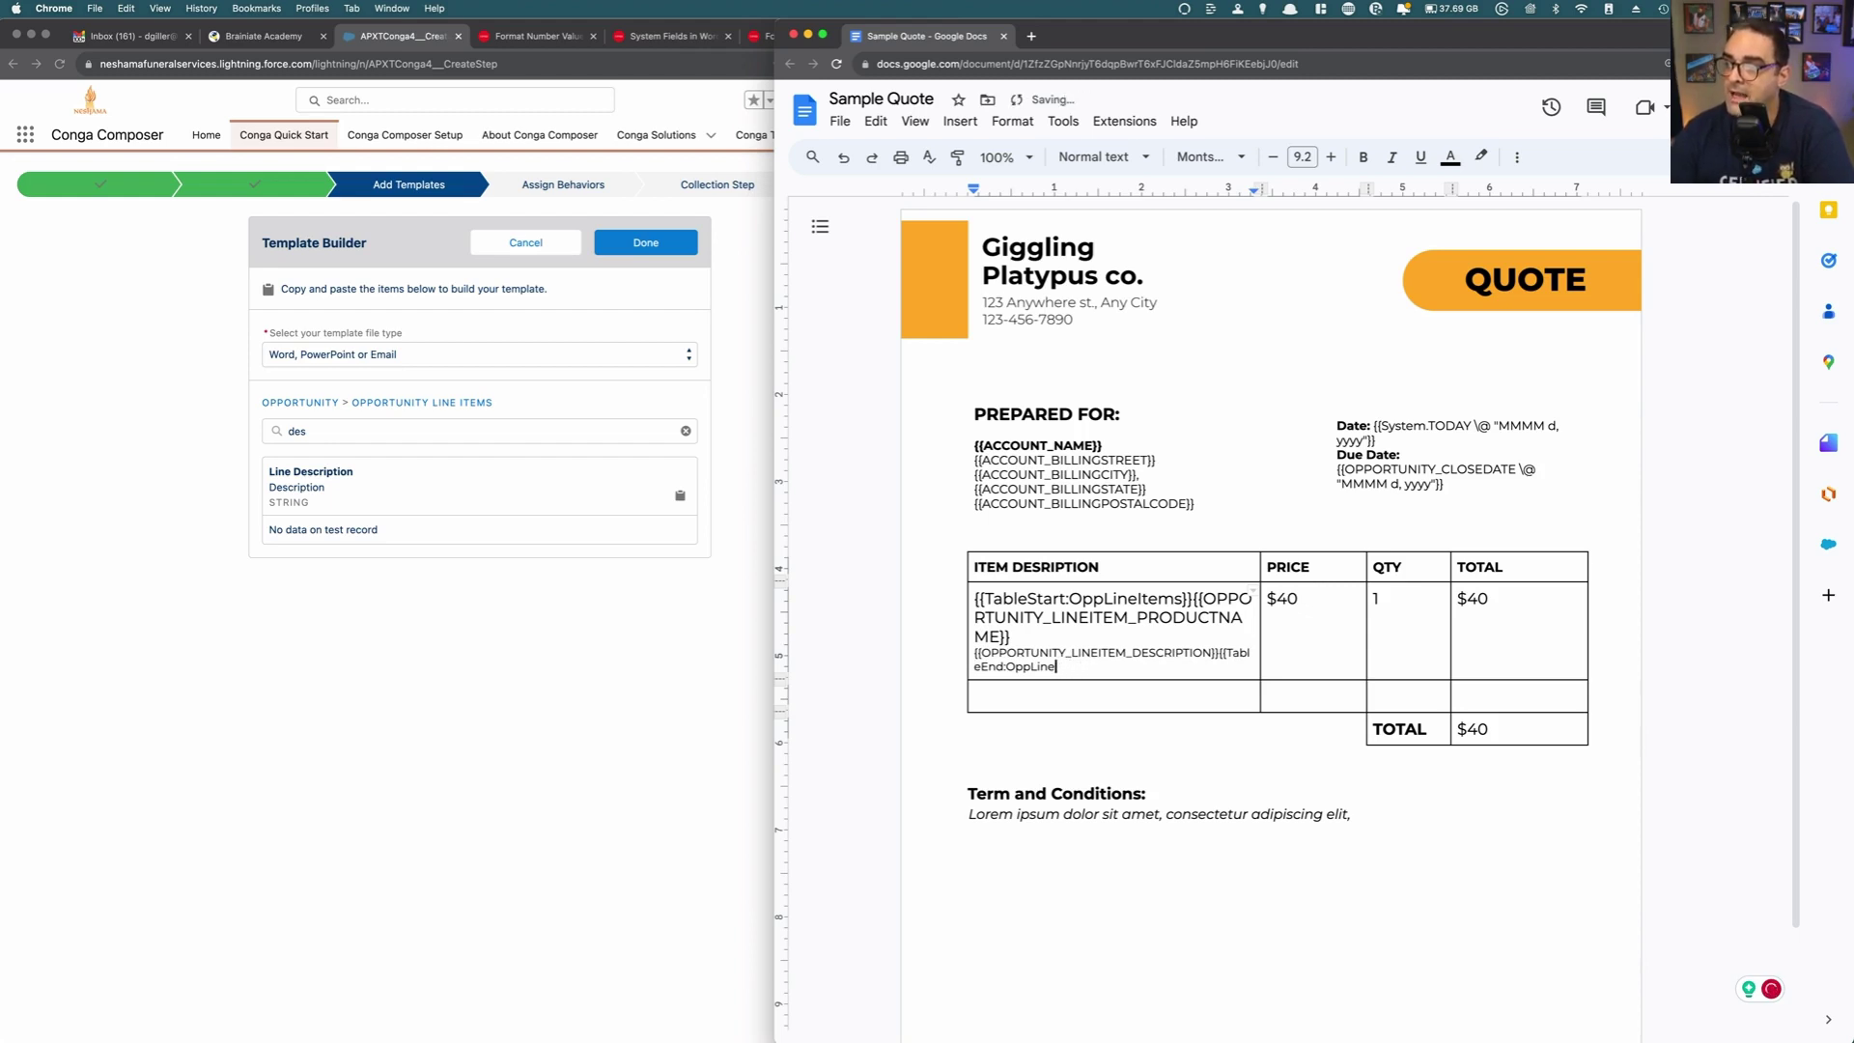
key(BackSpace)
key(BackSpace)
key(BackSpace)
key(BackSpace)
key(BackSpace)
key(BackSpace)
key(BackSpace)
key(BackSpace)
key(BackSpace)
key(BackSpace)
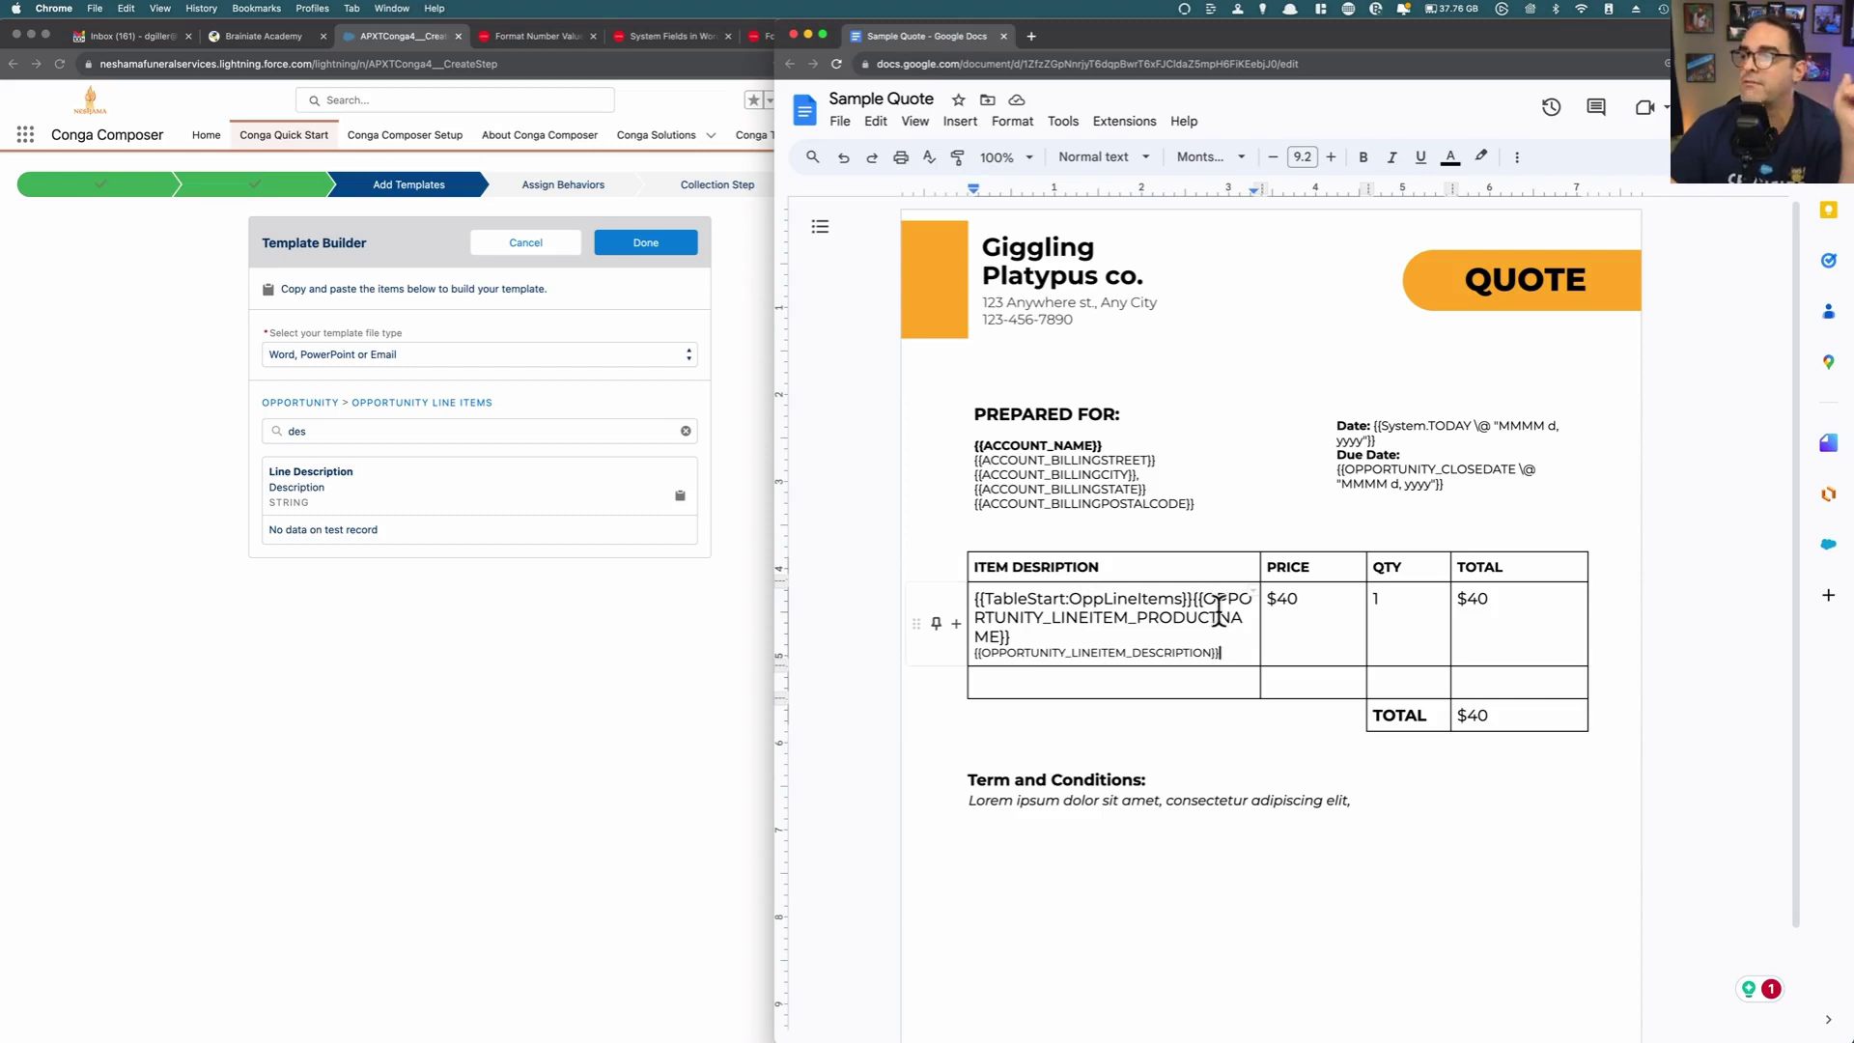
Step: Search 'pri' in Template Builder and copy the List Price merge field
click(317, 427)
drag(317, 427, 281, 426)
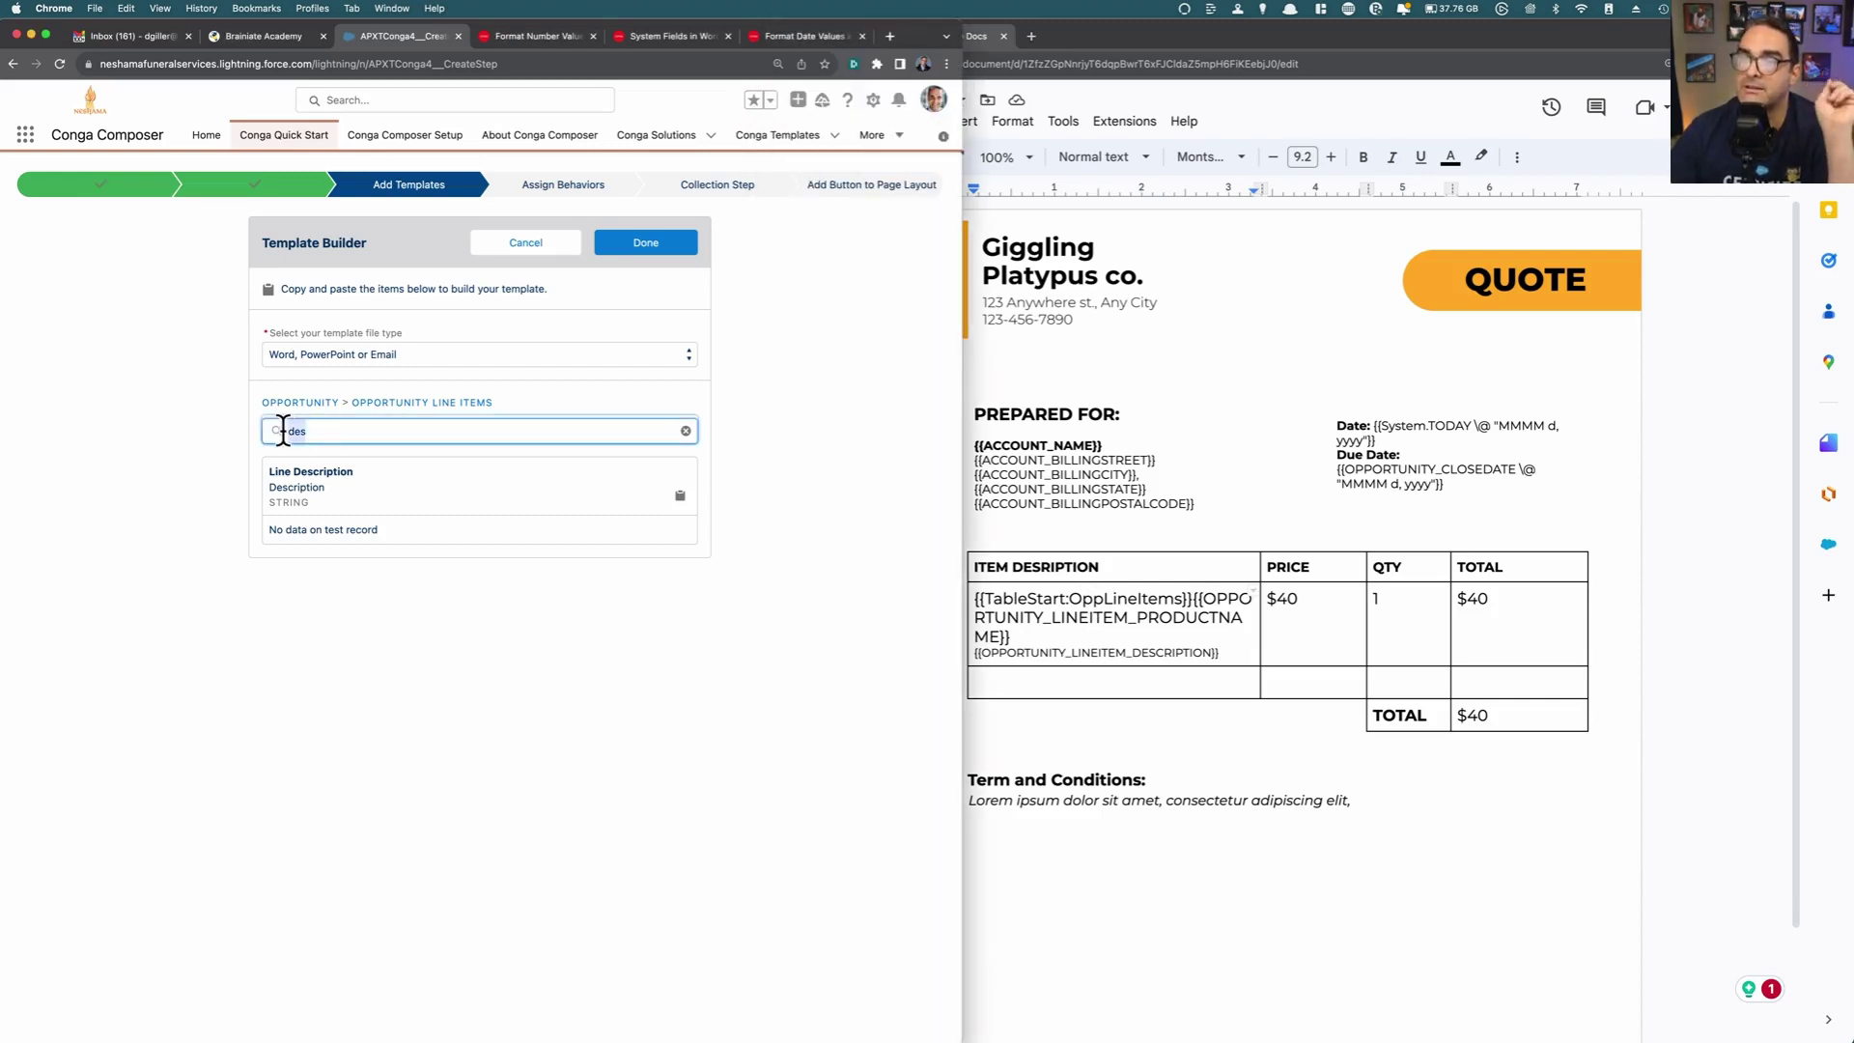
text(pric)
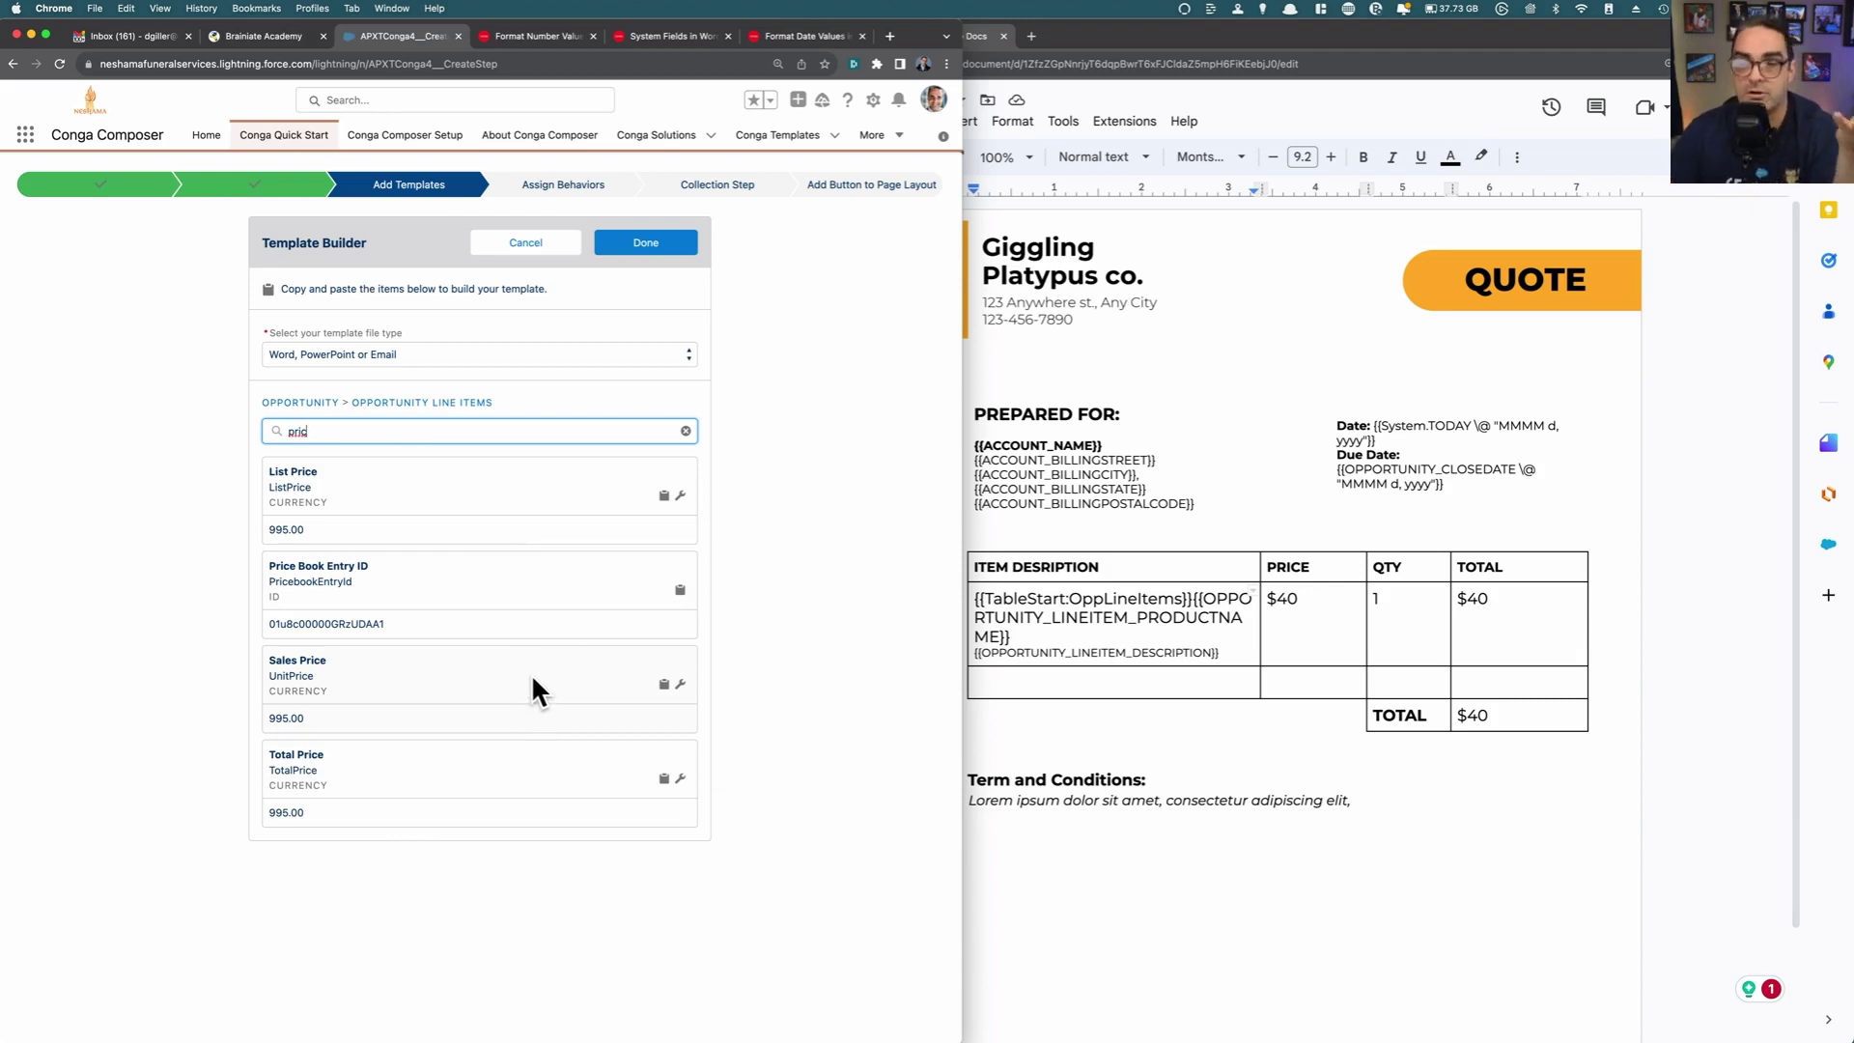
click(663, 495)
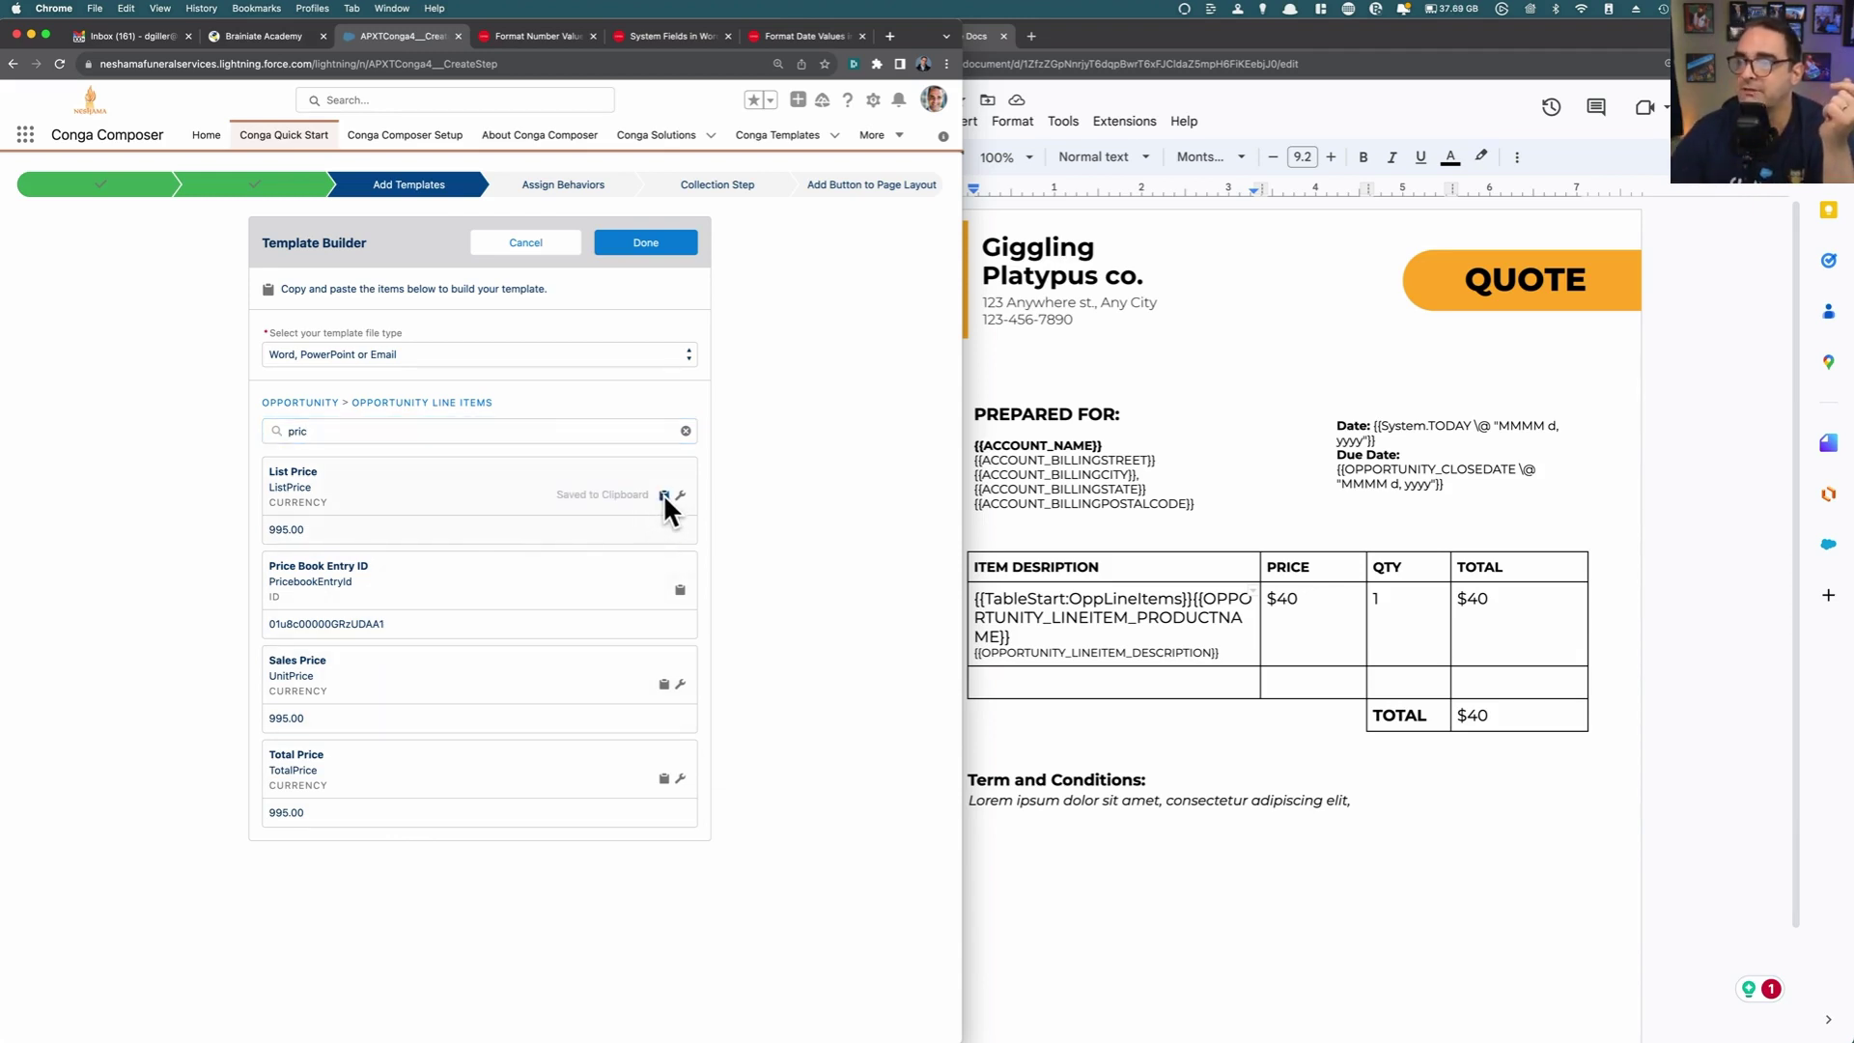
Step: Paste the list price field over $40 in the PRICE cell and delete its TableStart tag
click(1315, 616)
drag(1300, 599, 1270, 600)
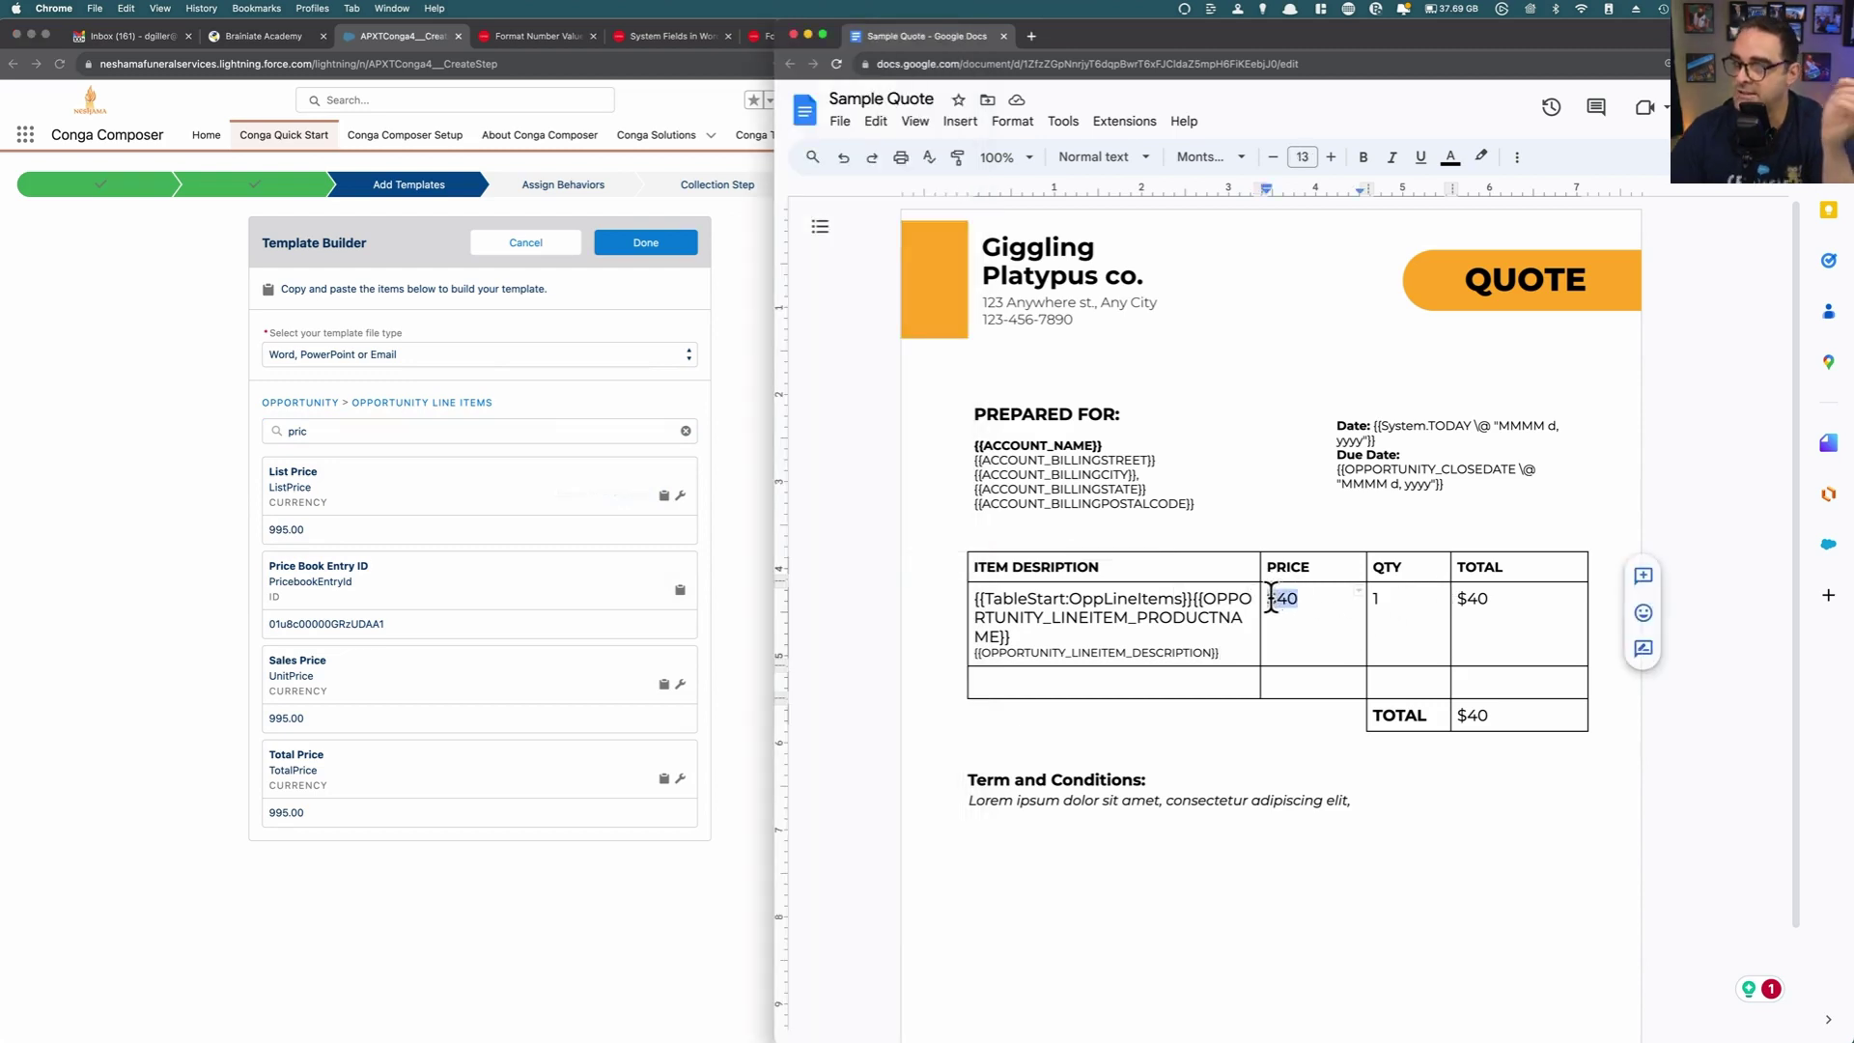
key(super+v)
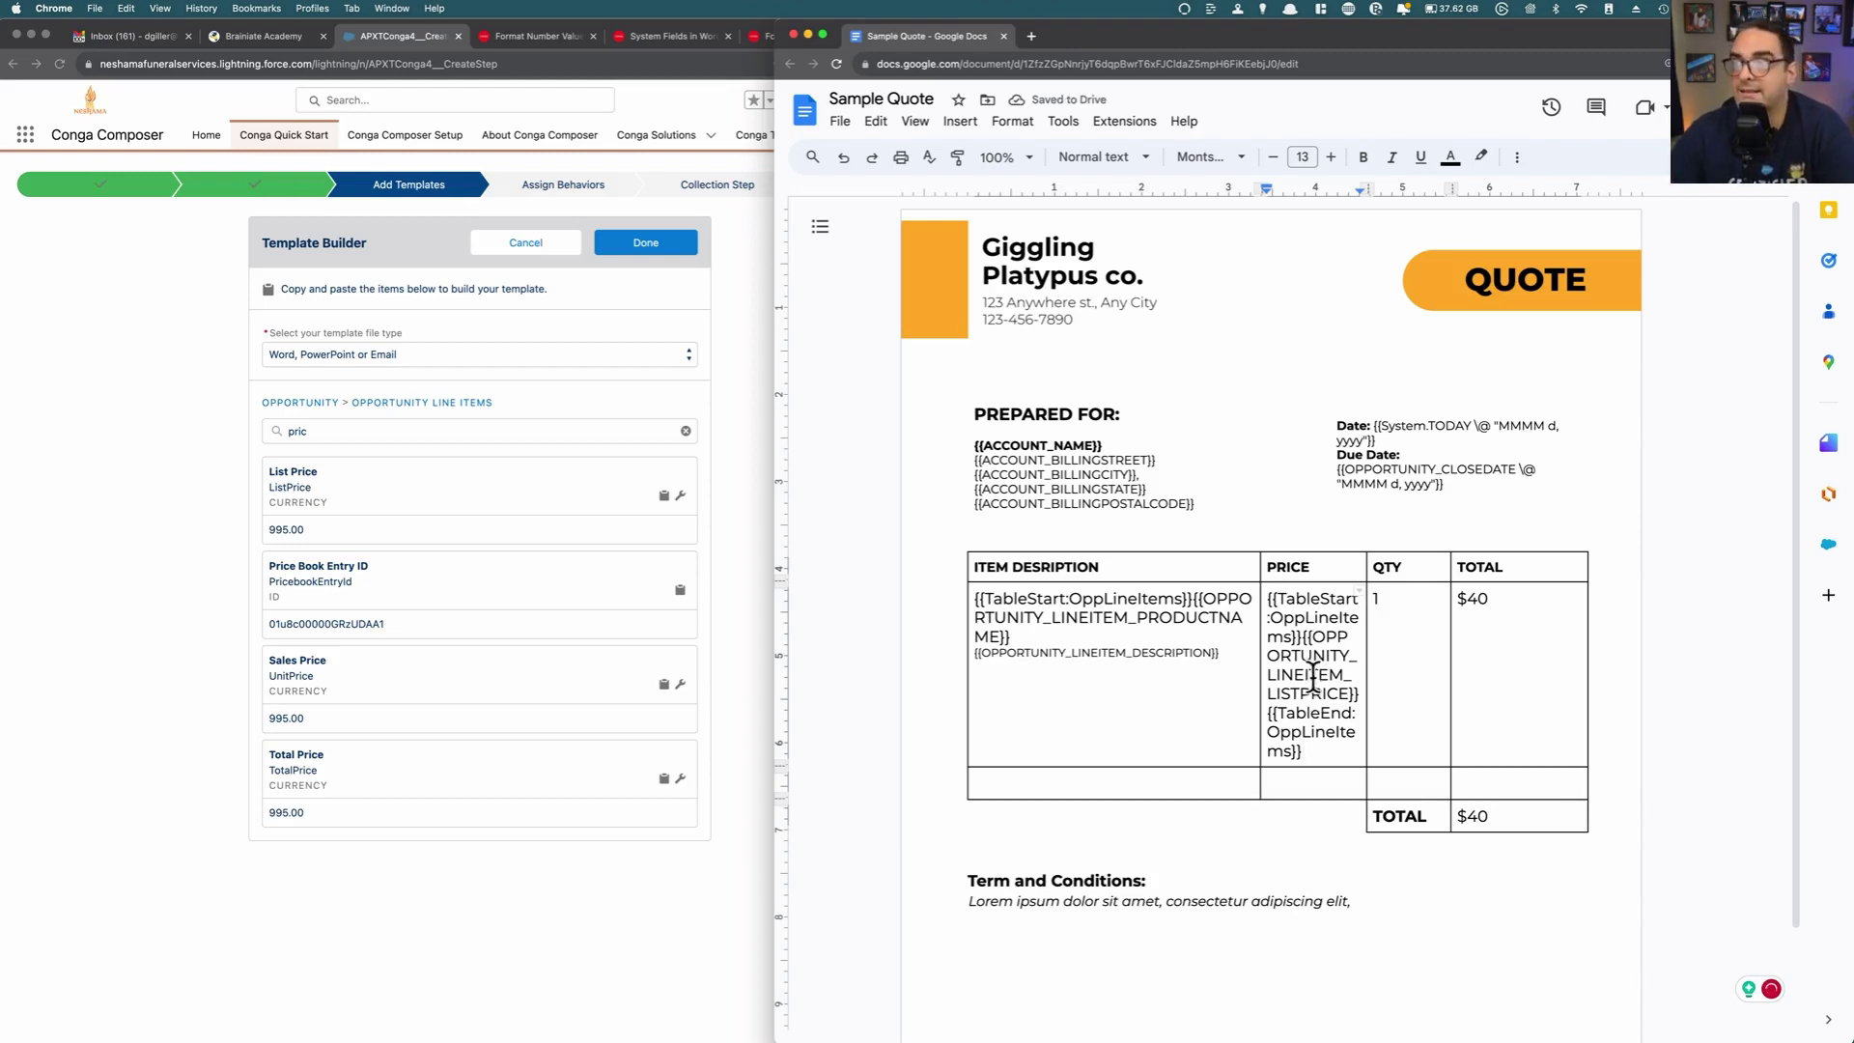
click(1302, 636)
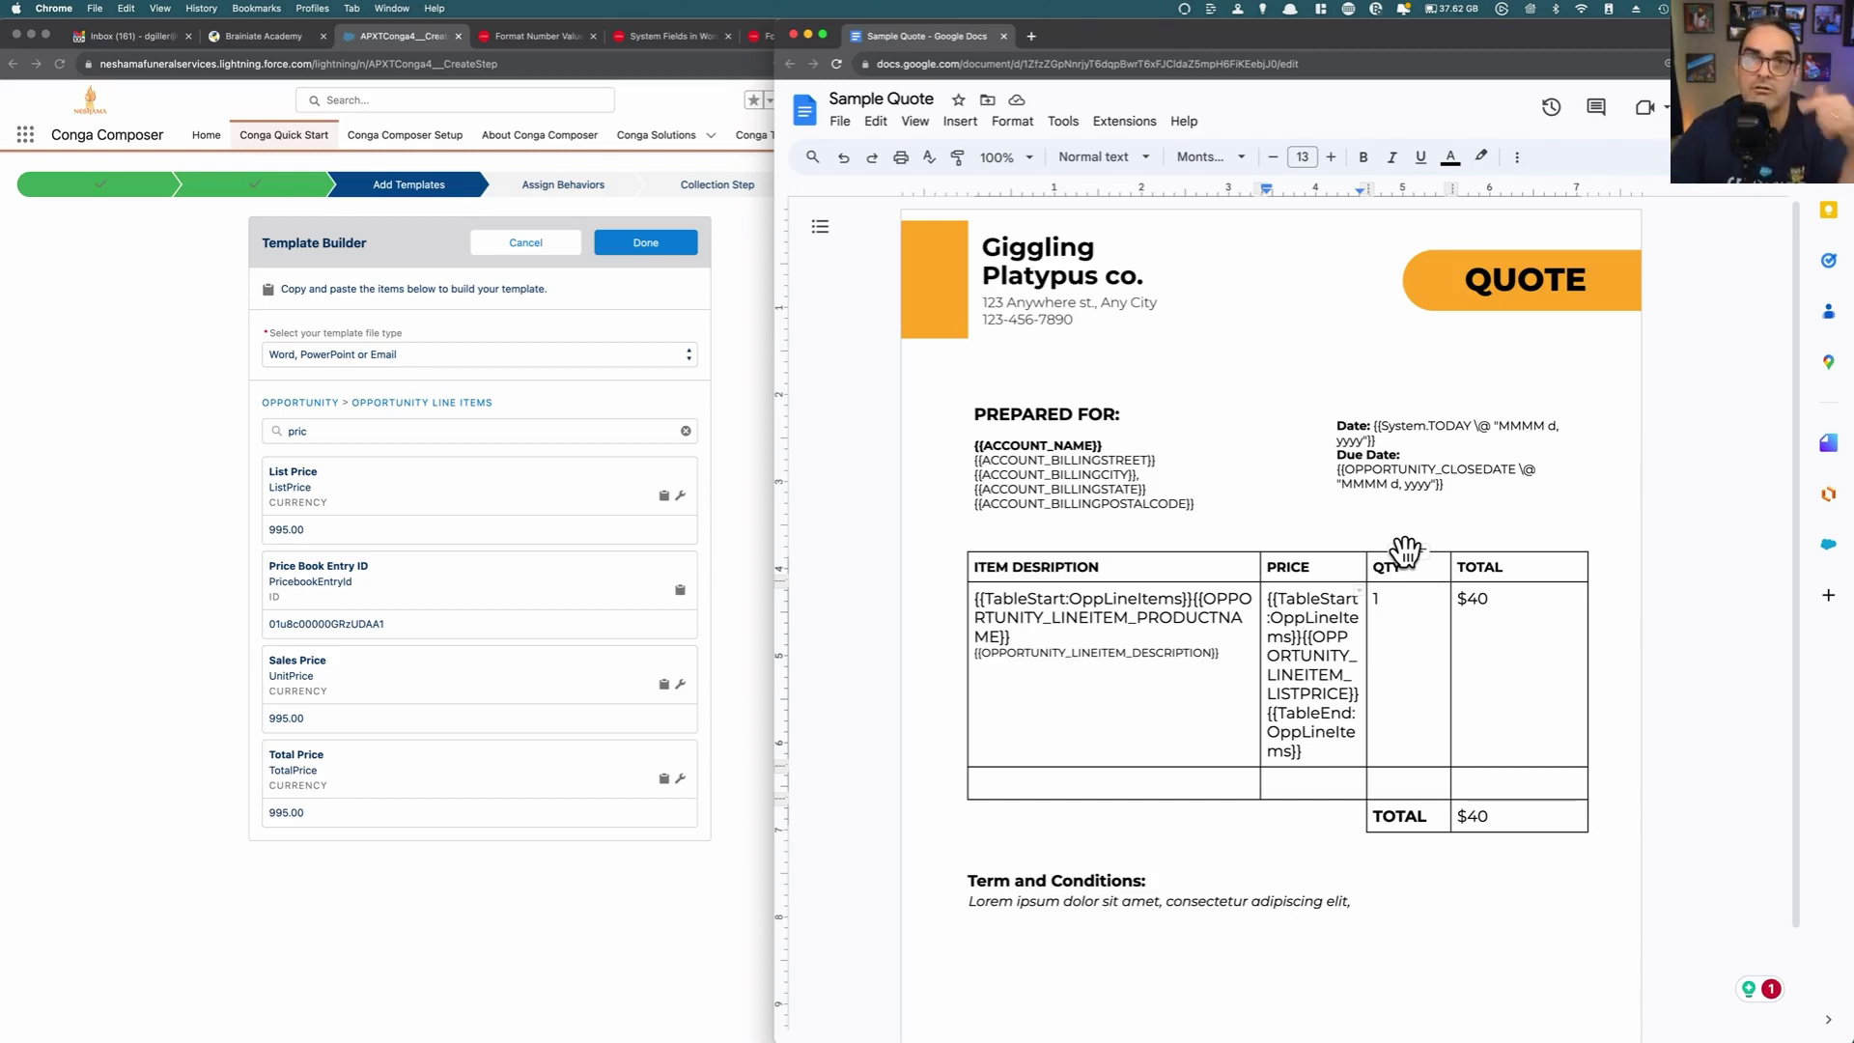
click(1321, 617)
key(Delete)
key(Delete)
key(Delete)
key(Delete)
key(Delete)
key(Delete)
key(Delete)
key(Delete)
key(Delete)
key(Delete)
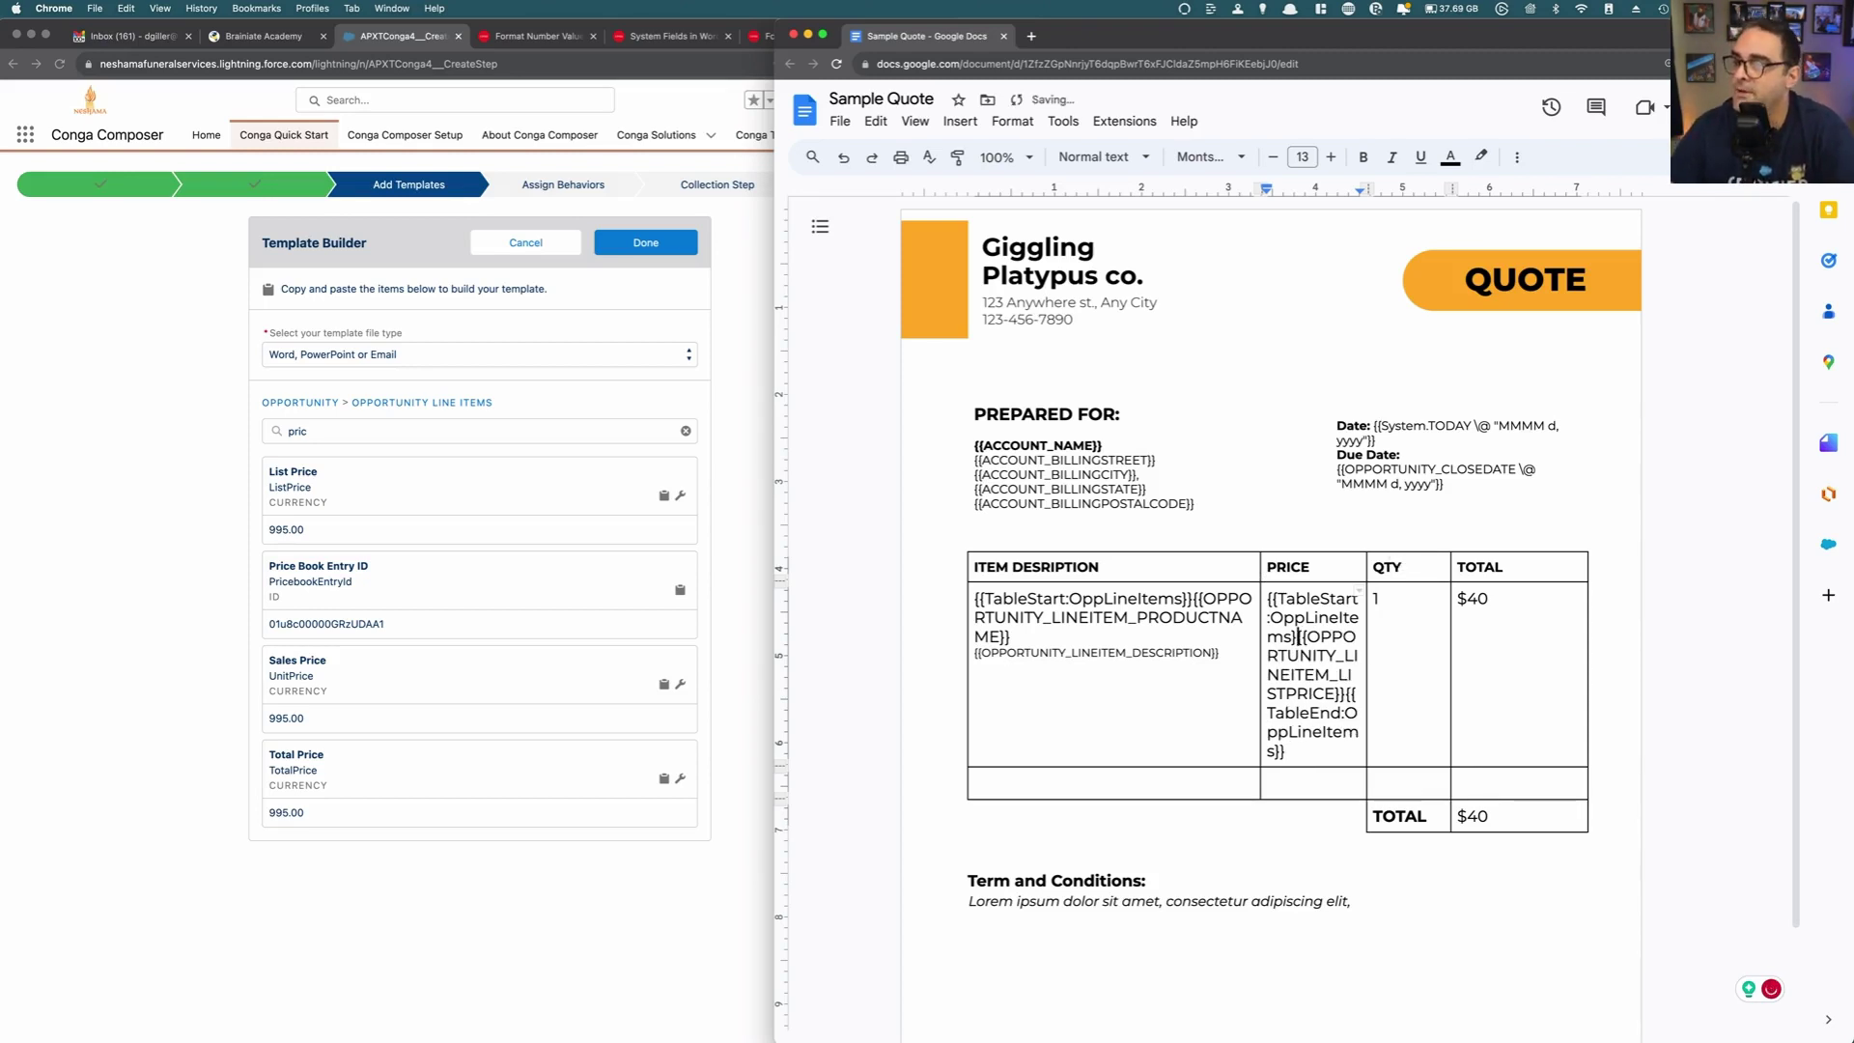
key(BackSpace)
key(BackSpace)
key(BackSpace)
key(BackSpace)
key(BackSpace)
key(BackSpace)
key(BackSpace)
key(BackSpace)
key(BackSpace)
key(BackSpace)
key(BackSpace)
key(BackSpace)
key(BackSpace)
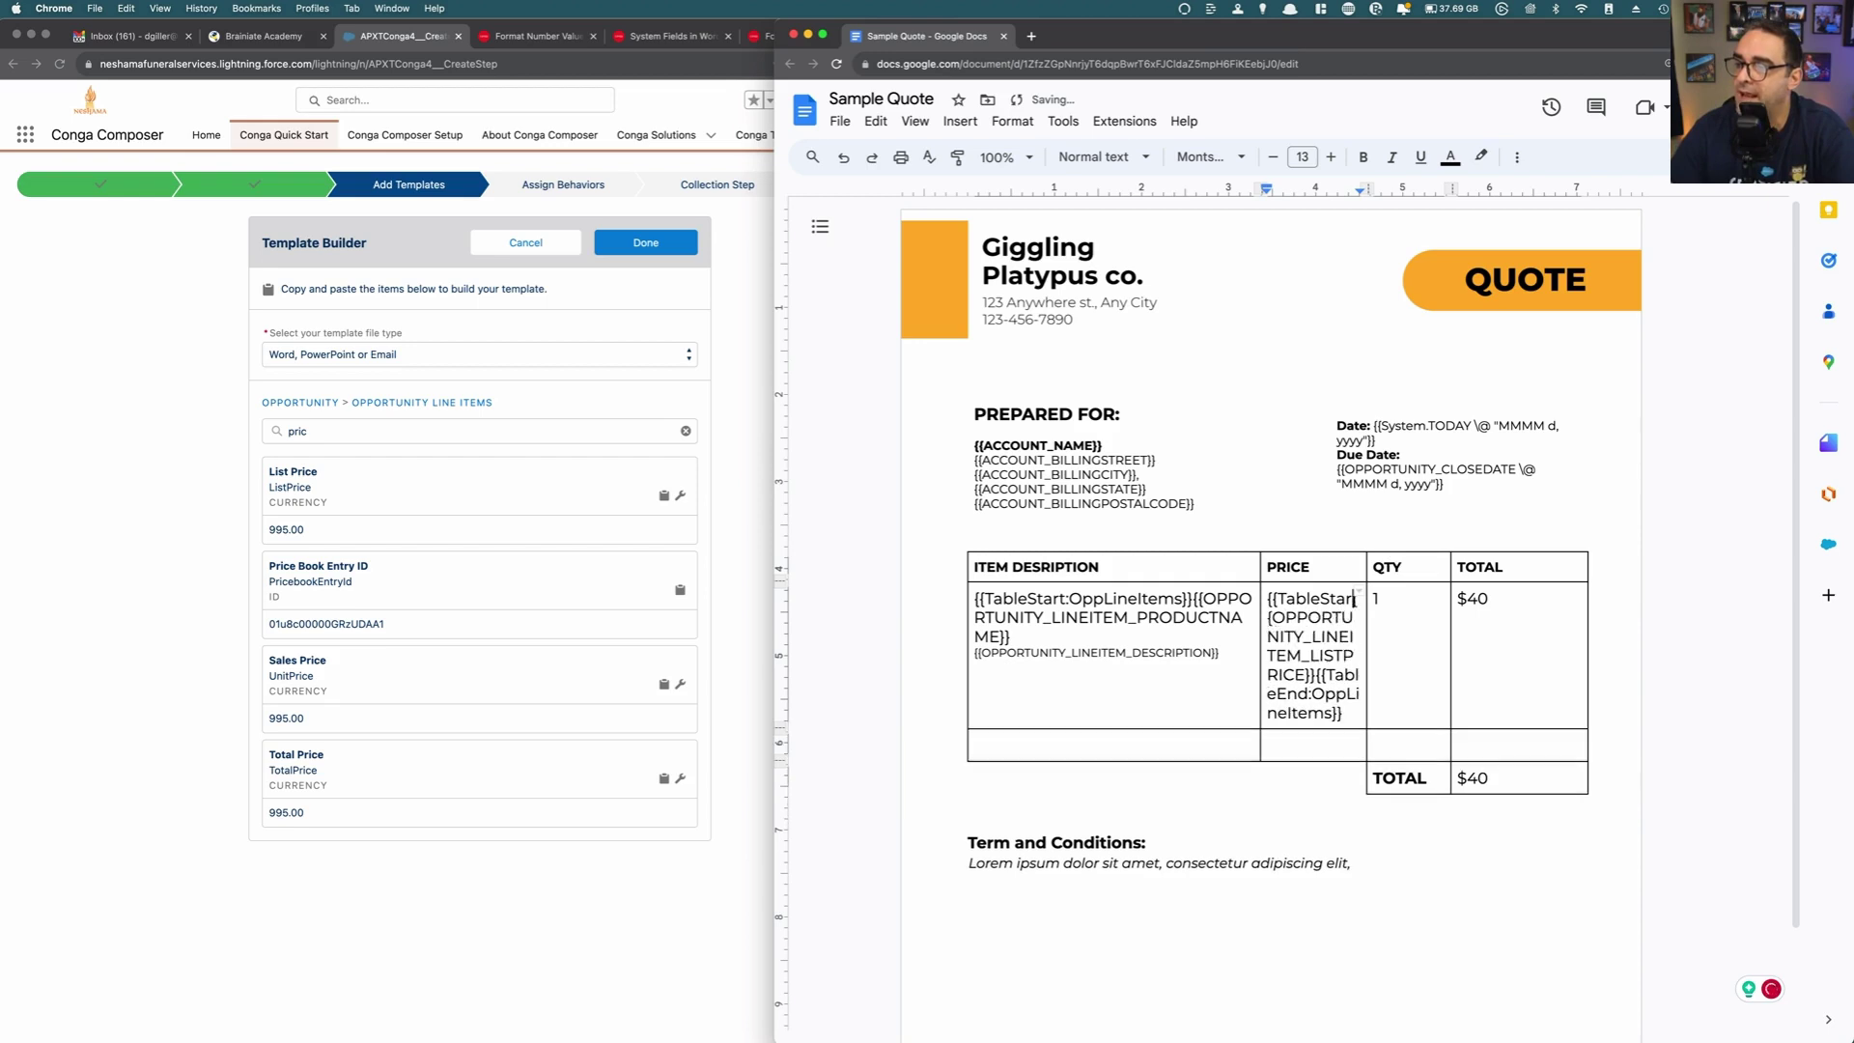
key(BackSpace)
key(BackSpace)
key(BackSpace)
key(BackSpace)
key(BackSpace)
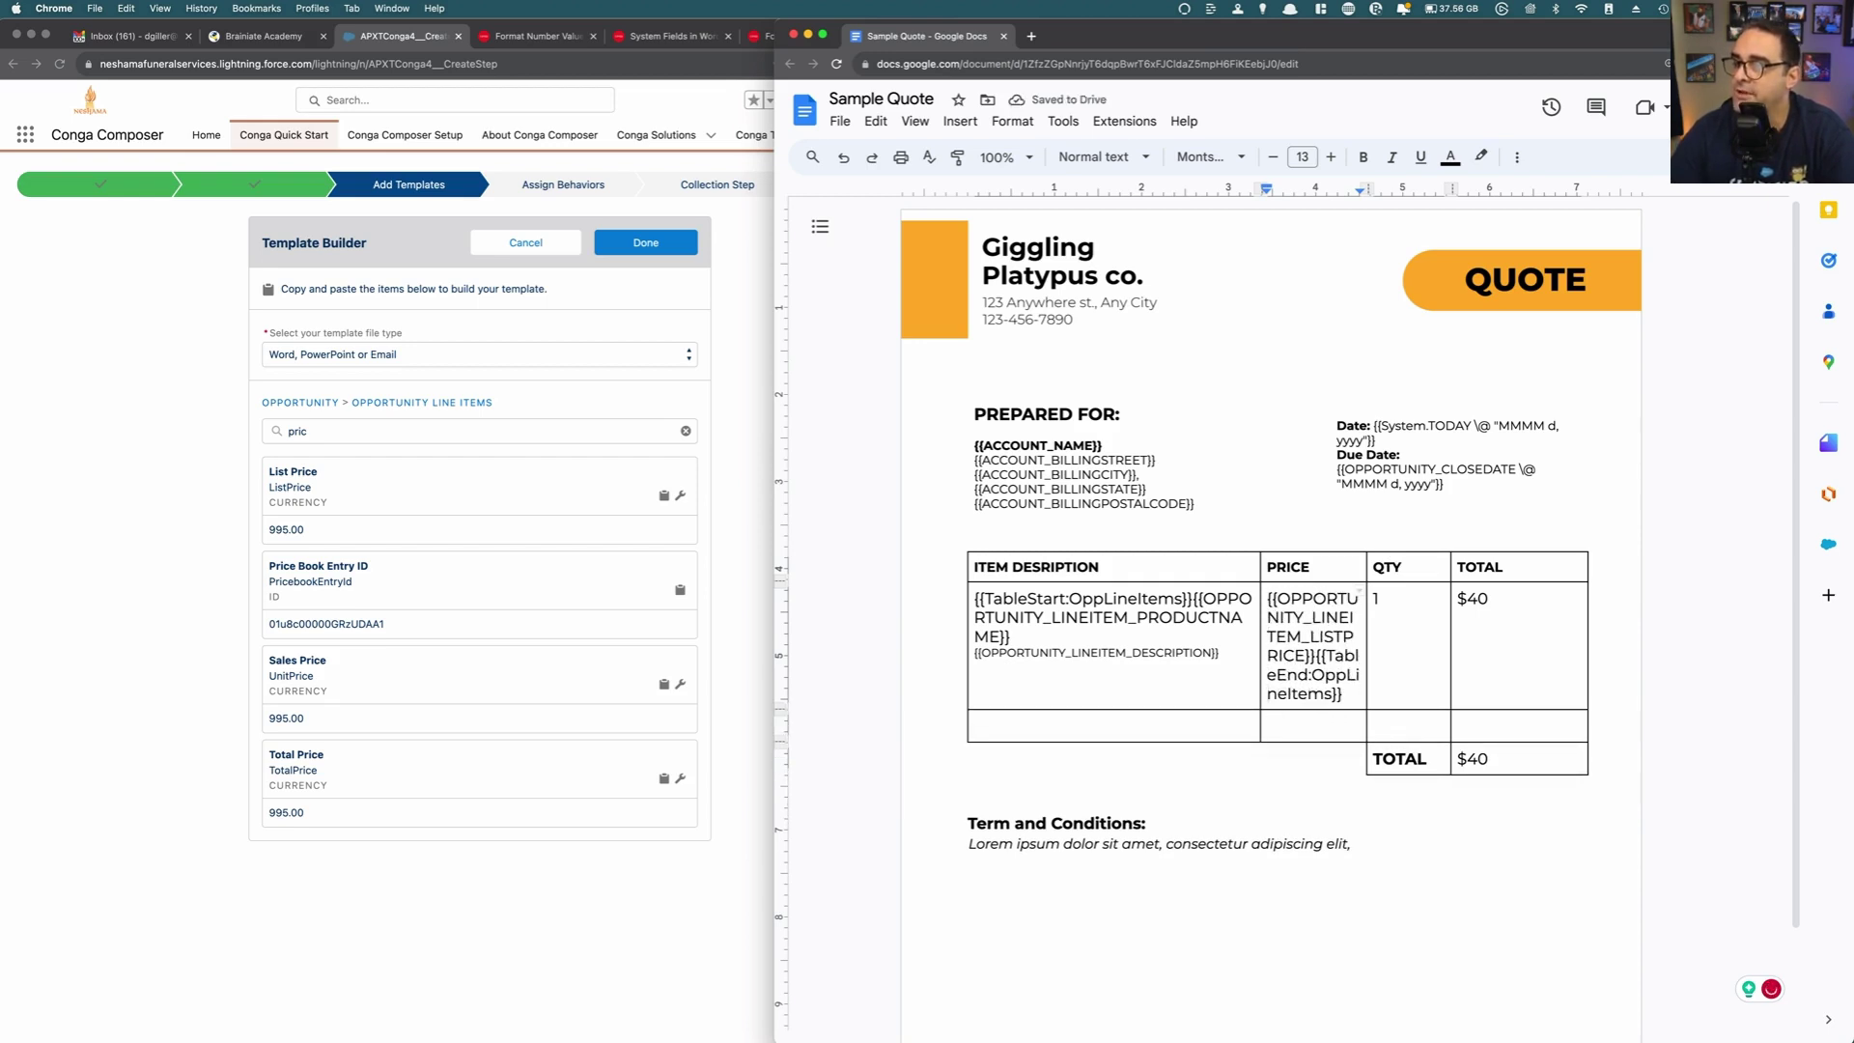
Step: Remove the TableEnd tag from the PRICE cell and return to the Conga window
click(975, 725)
click(1485, 597)
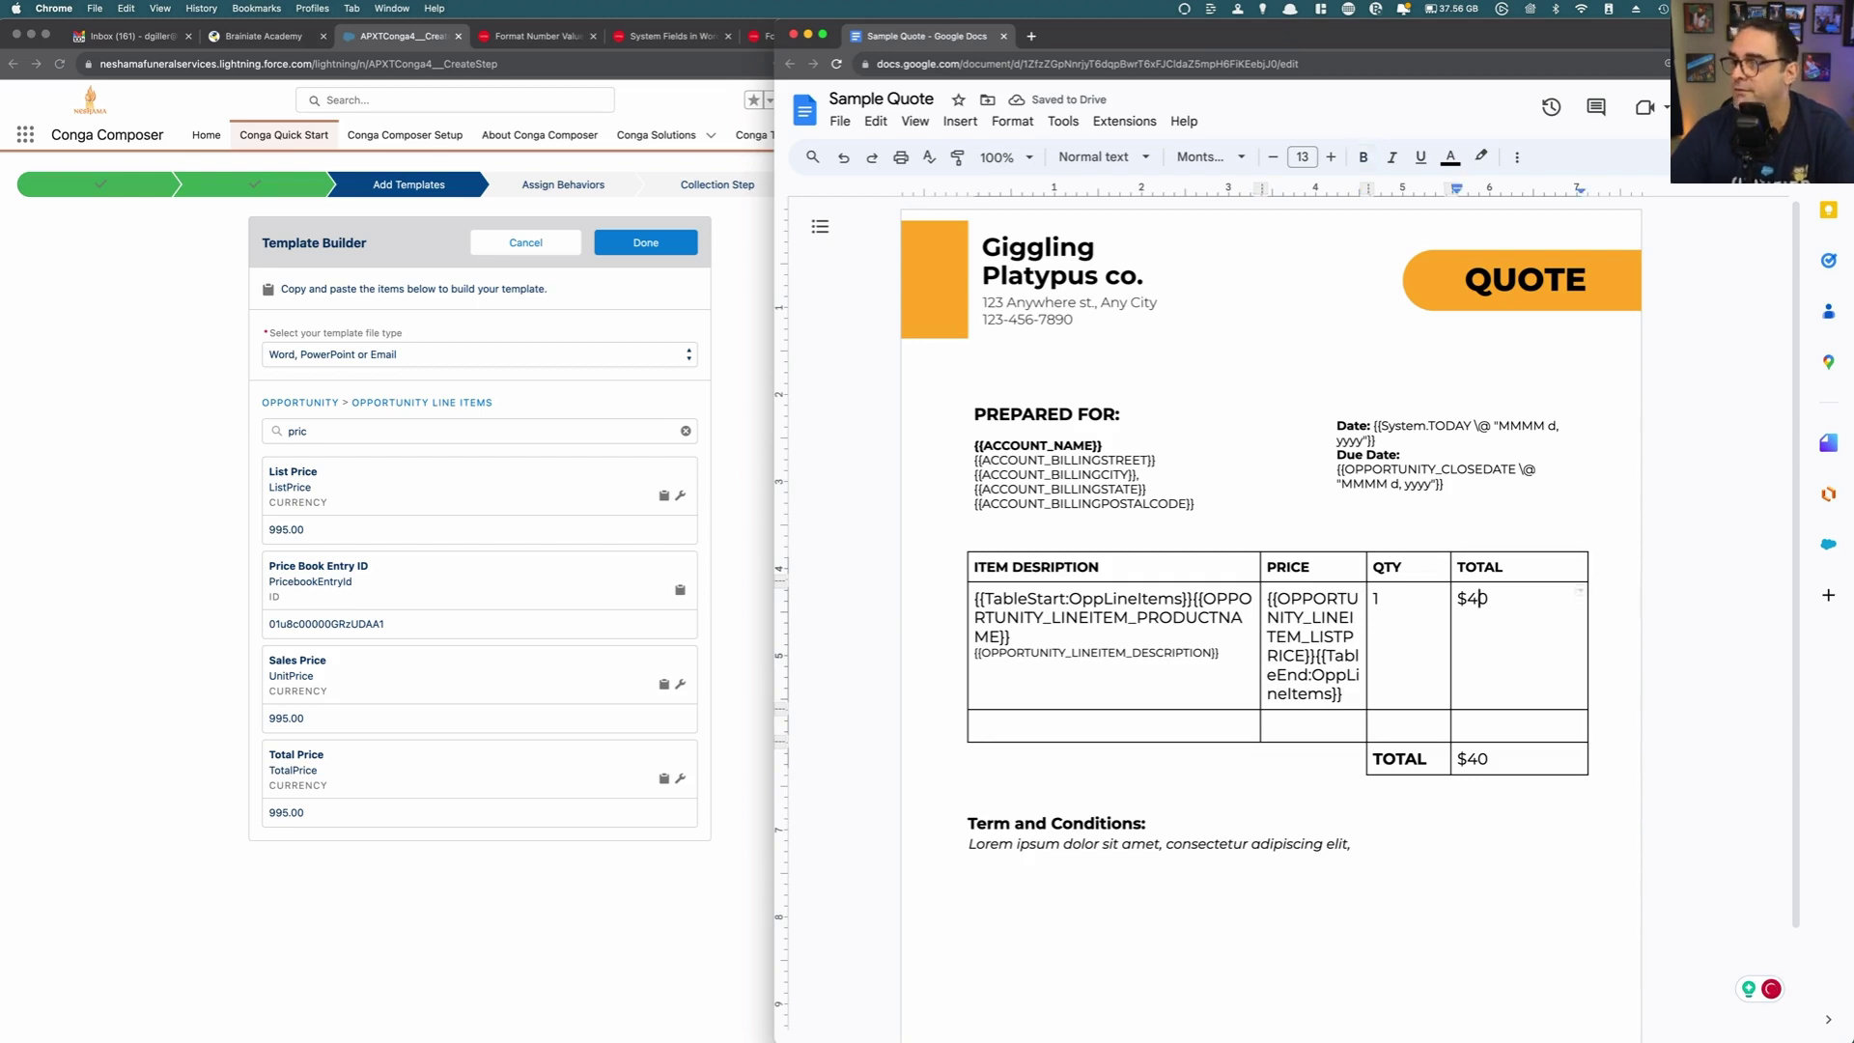
click(1342, 694)
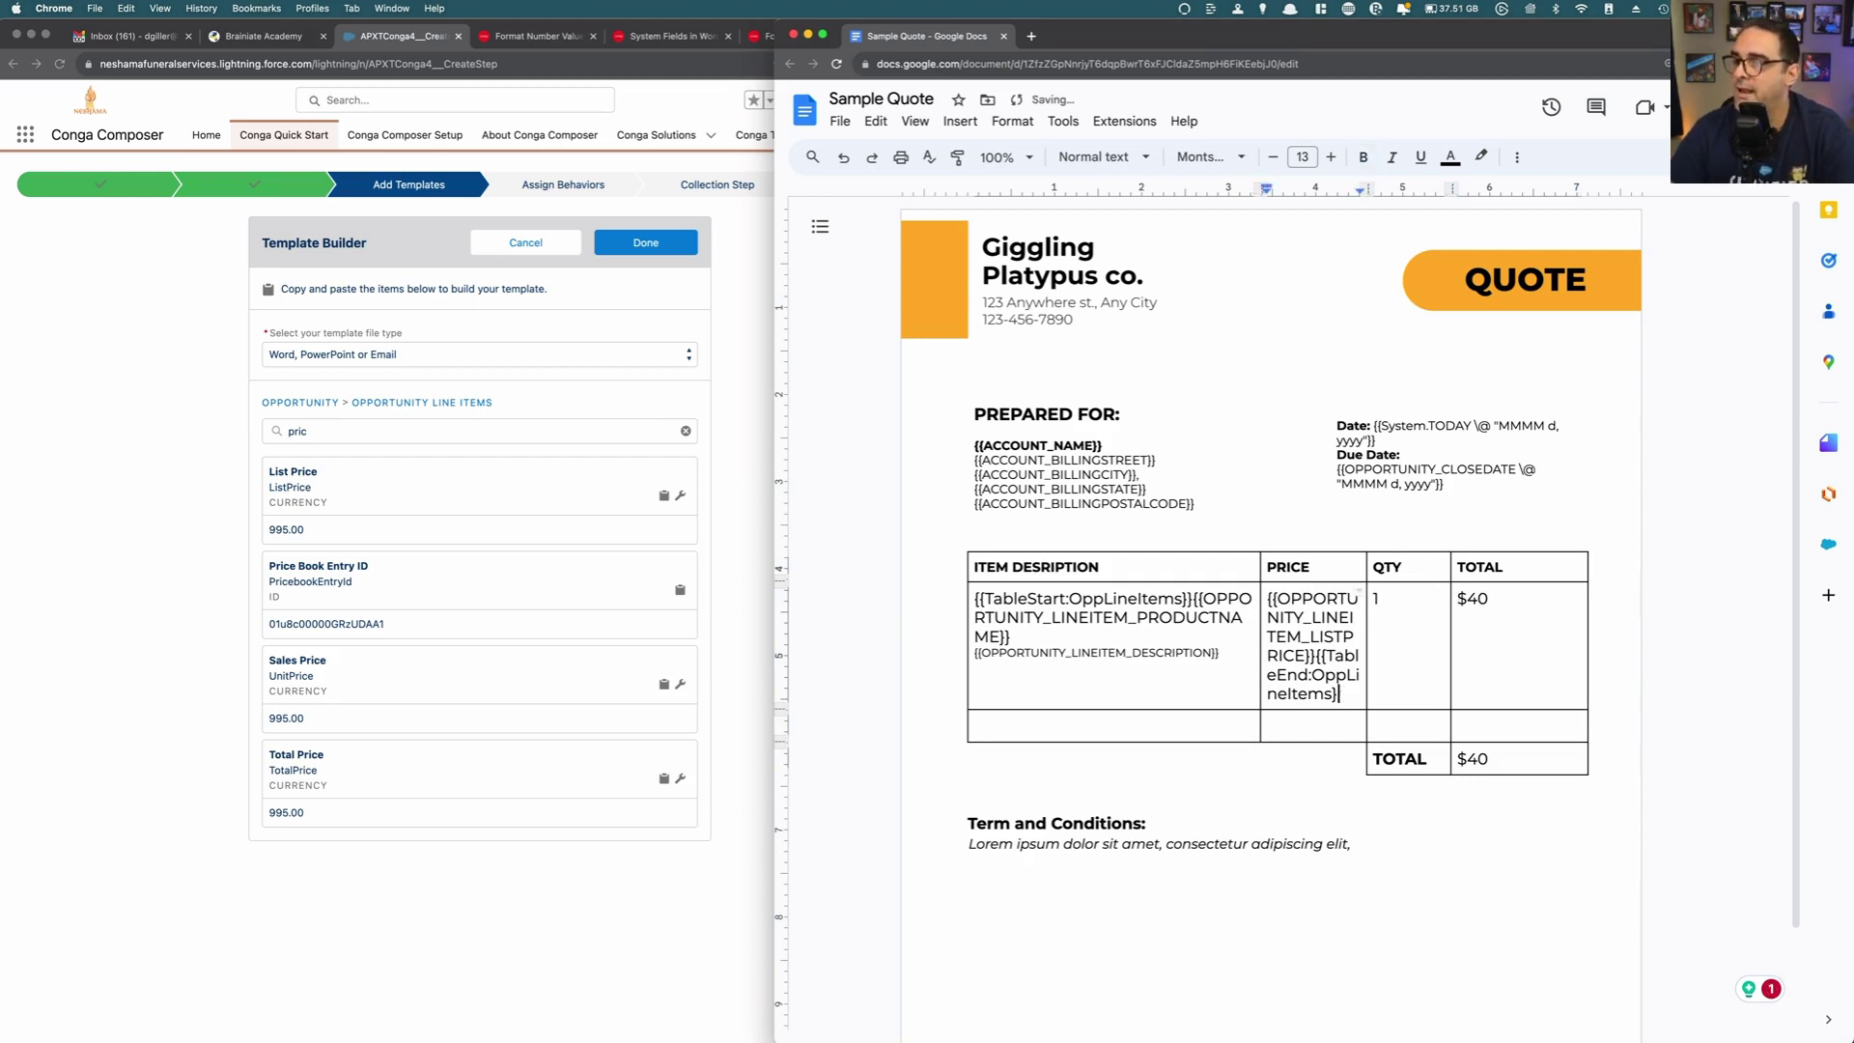
key(BackSpace)
key(BackSpace)
key(BackSpace)
key(BackSpace)
key(BackSpace)
key(BackSpace)
key(BackSpace)
key(BackSpace)
key(BackSpace)
key(BackSpace)
key(BackSpace)
key(BackSpace)
key(BackSpace)
key(BackSpace)
key(BackSpace)
key(BackSpace)
key(BackSpace)
key(BackSpace)
key(BackSpace)
key(BackSpace)
key(BackSpace)
key(BackSpace)
key(BackSpace)
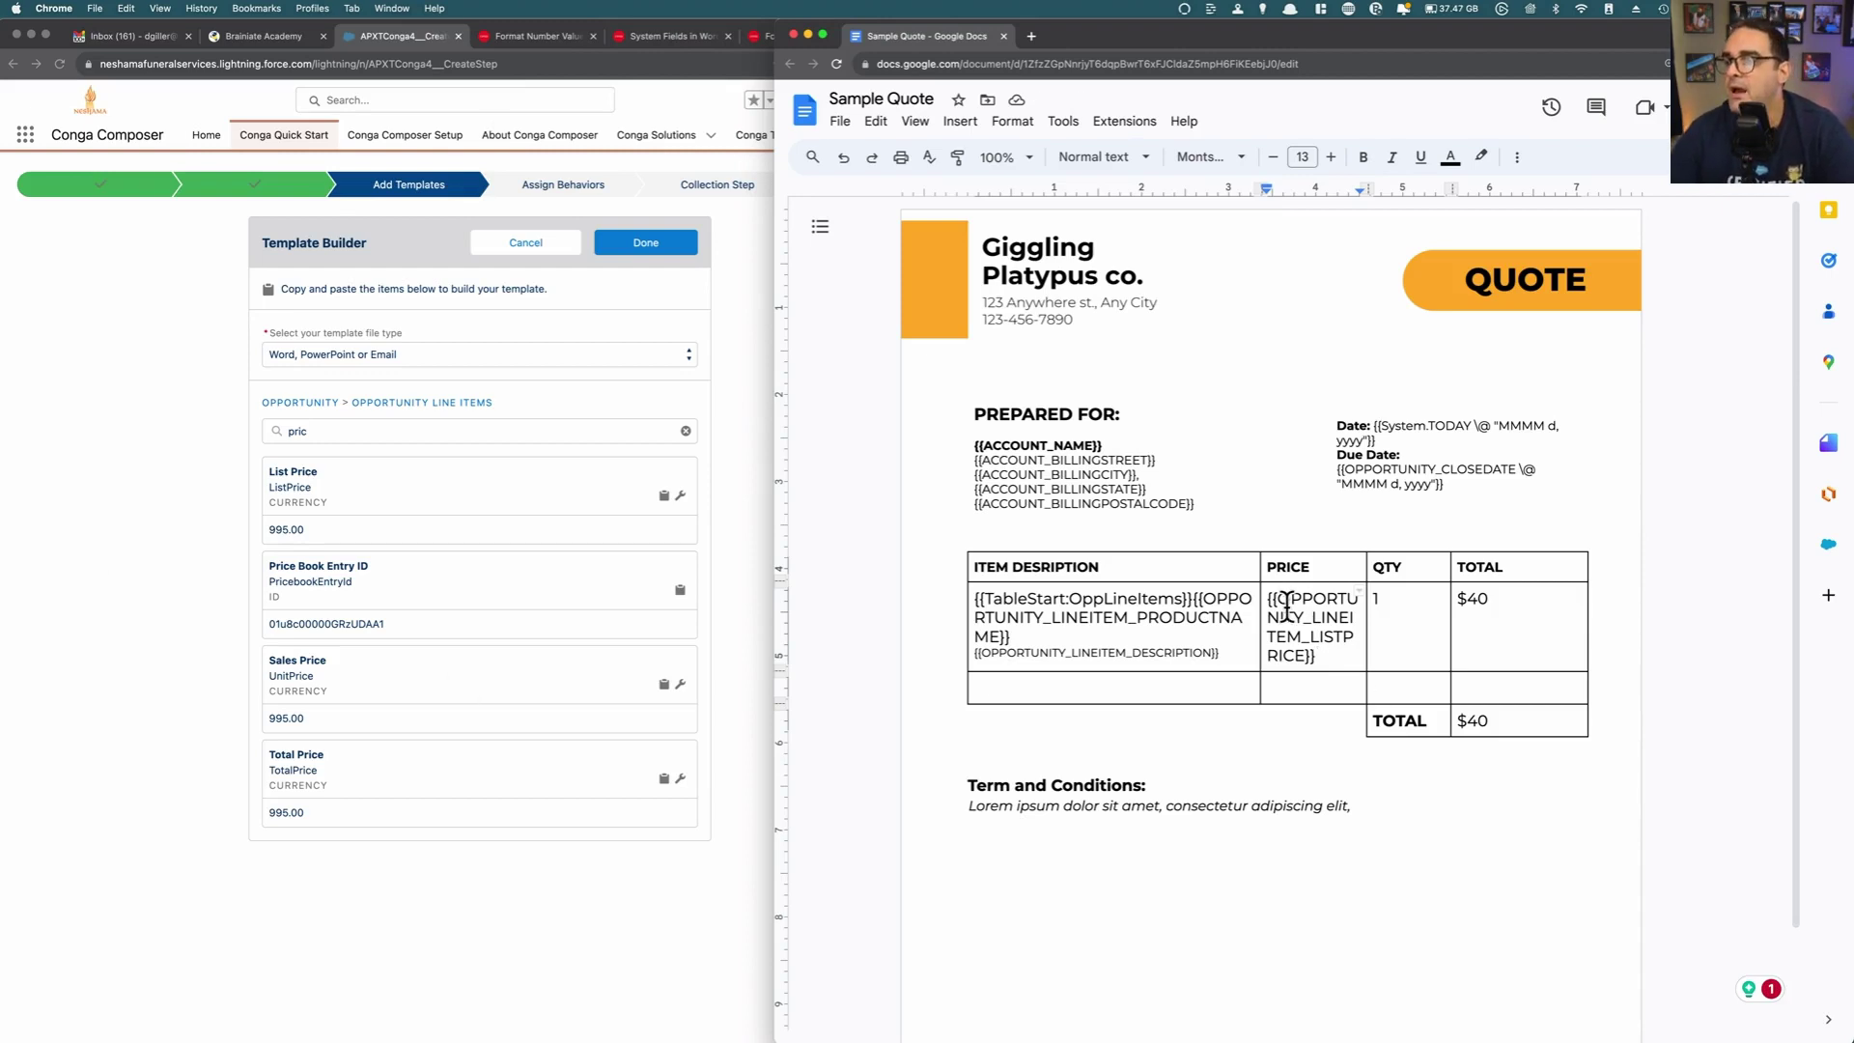
click(1496, 720)
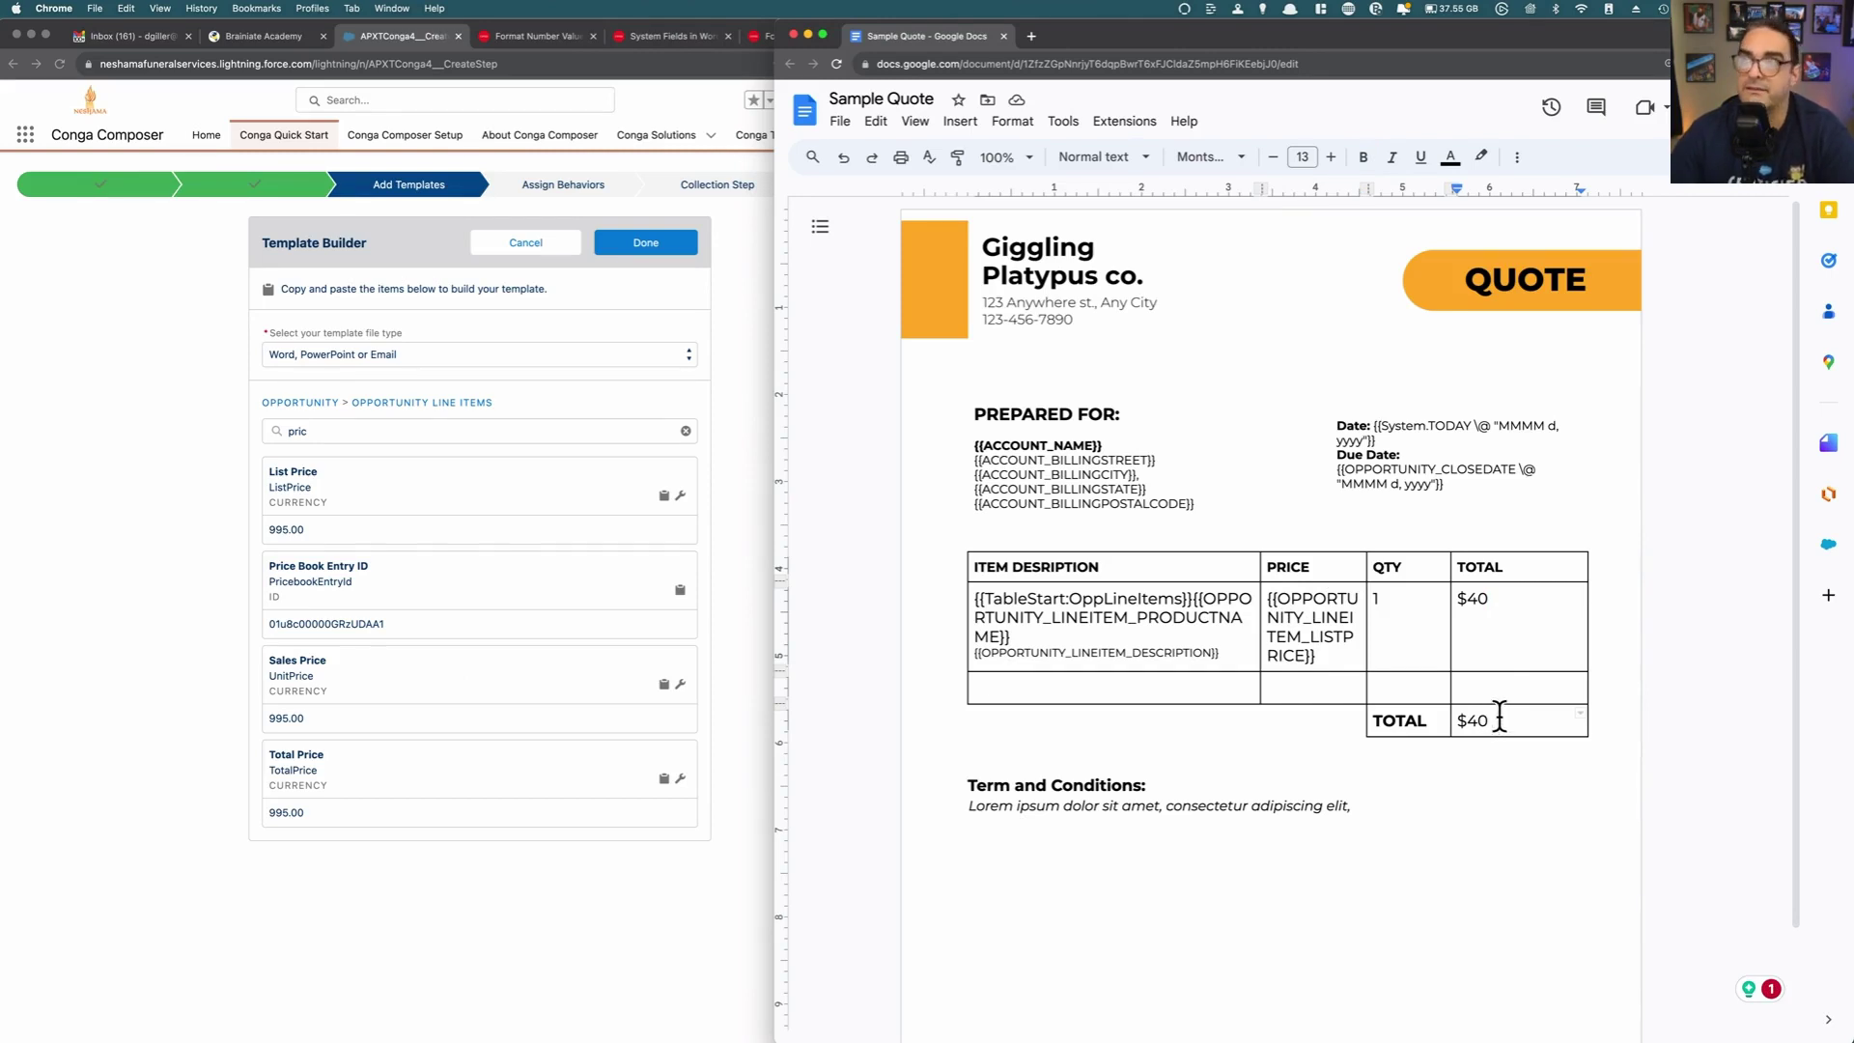
click(113, 425)
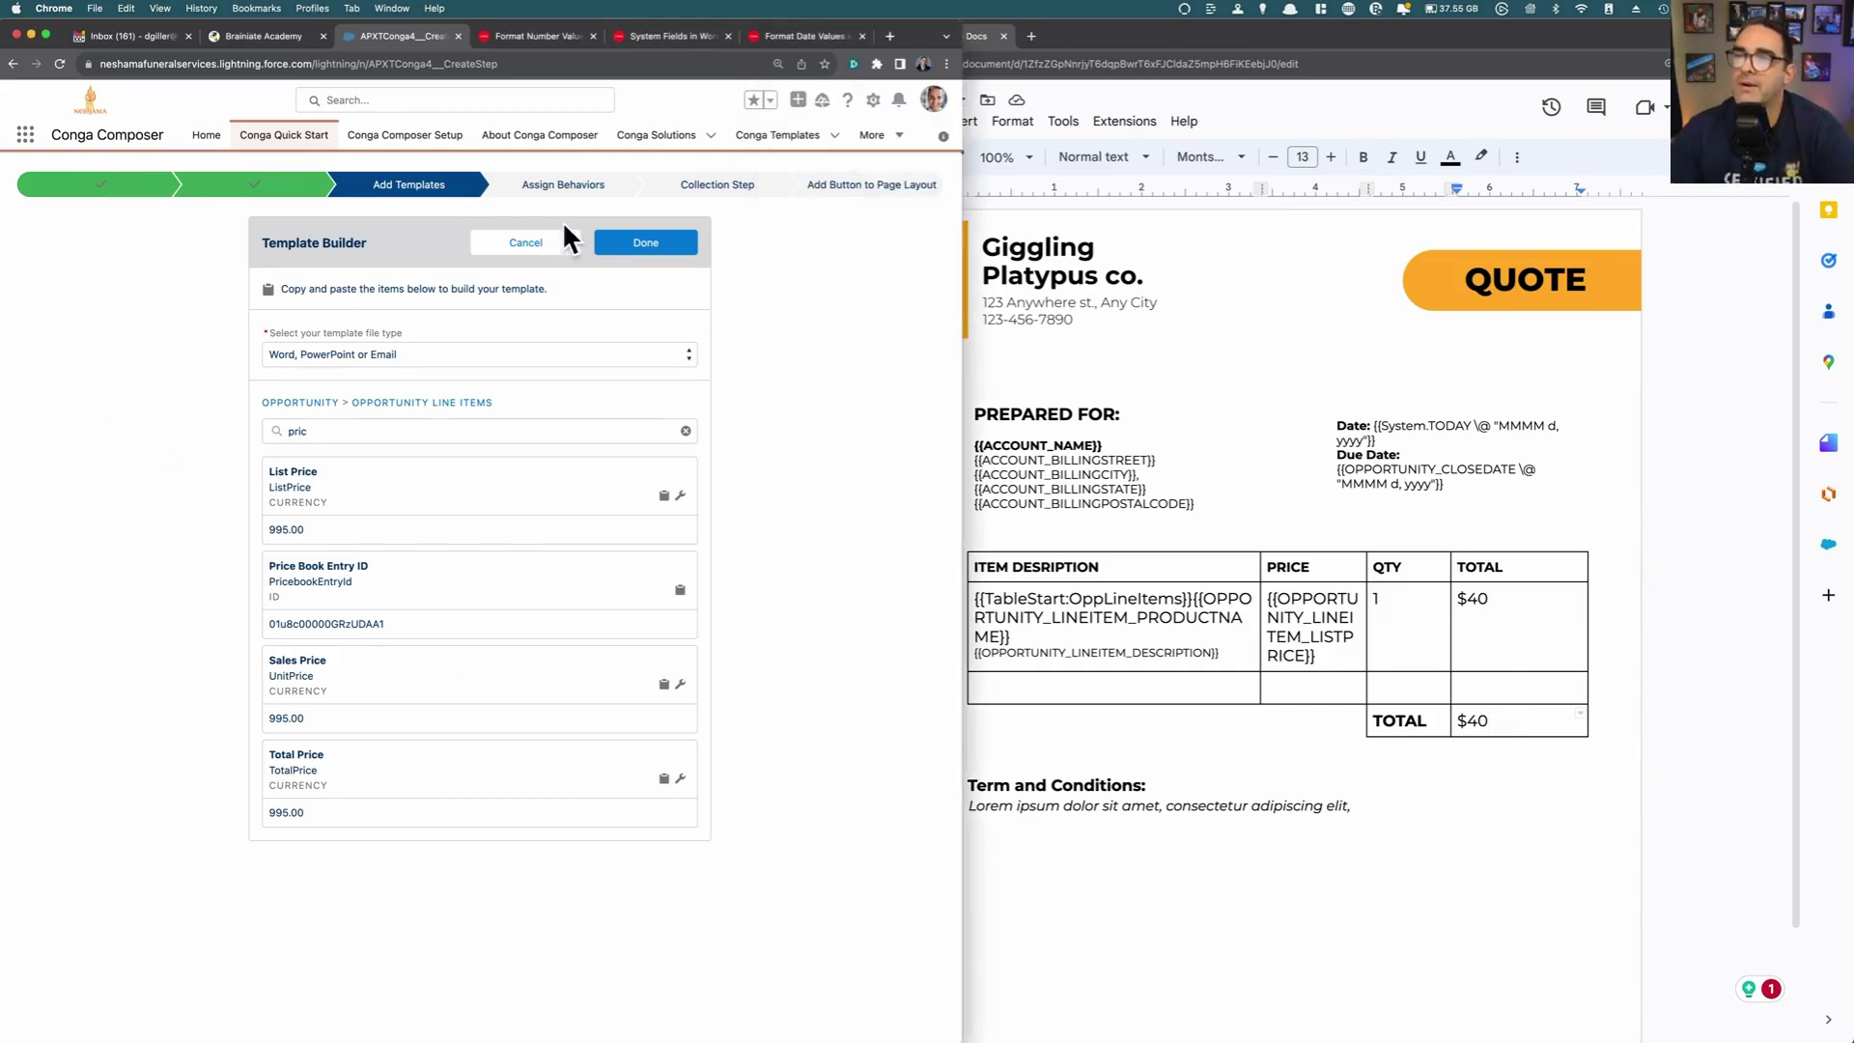
Step: Find the Currency example {{OPPORTUNITY_AMOUNT \# Currency}} on the Format Number Values in Word page
click(890, 36)
click(470, 36)
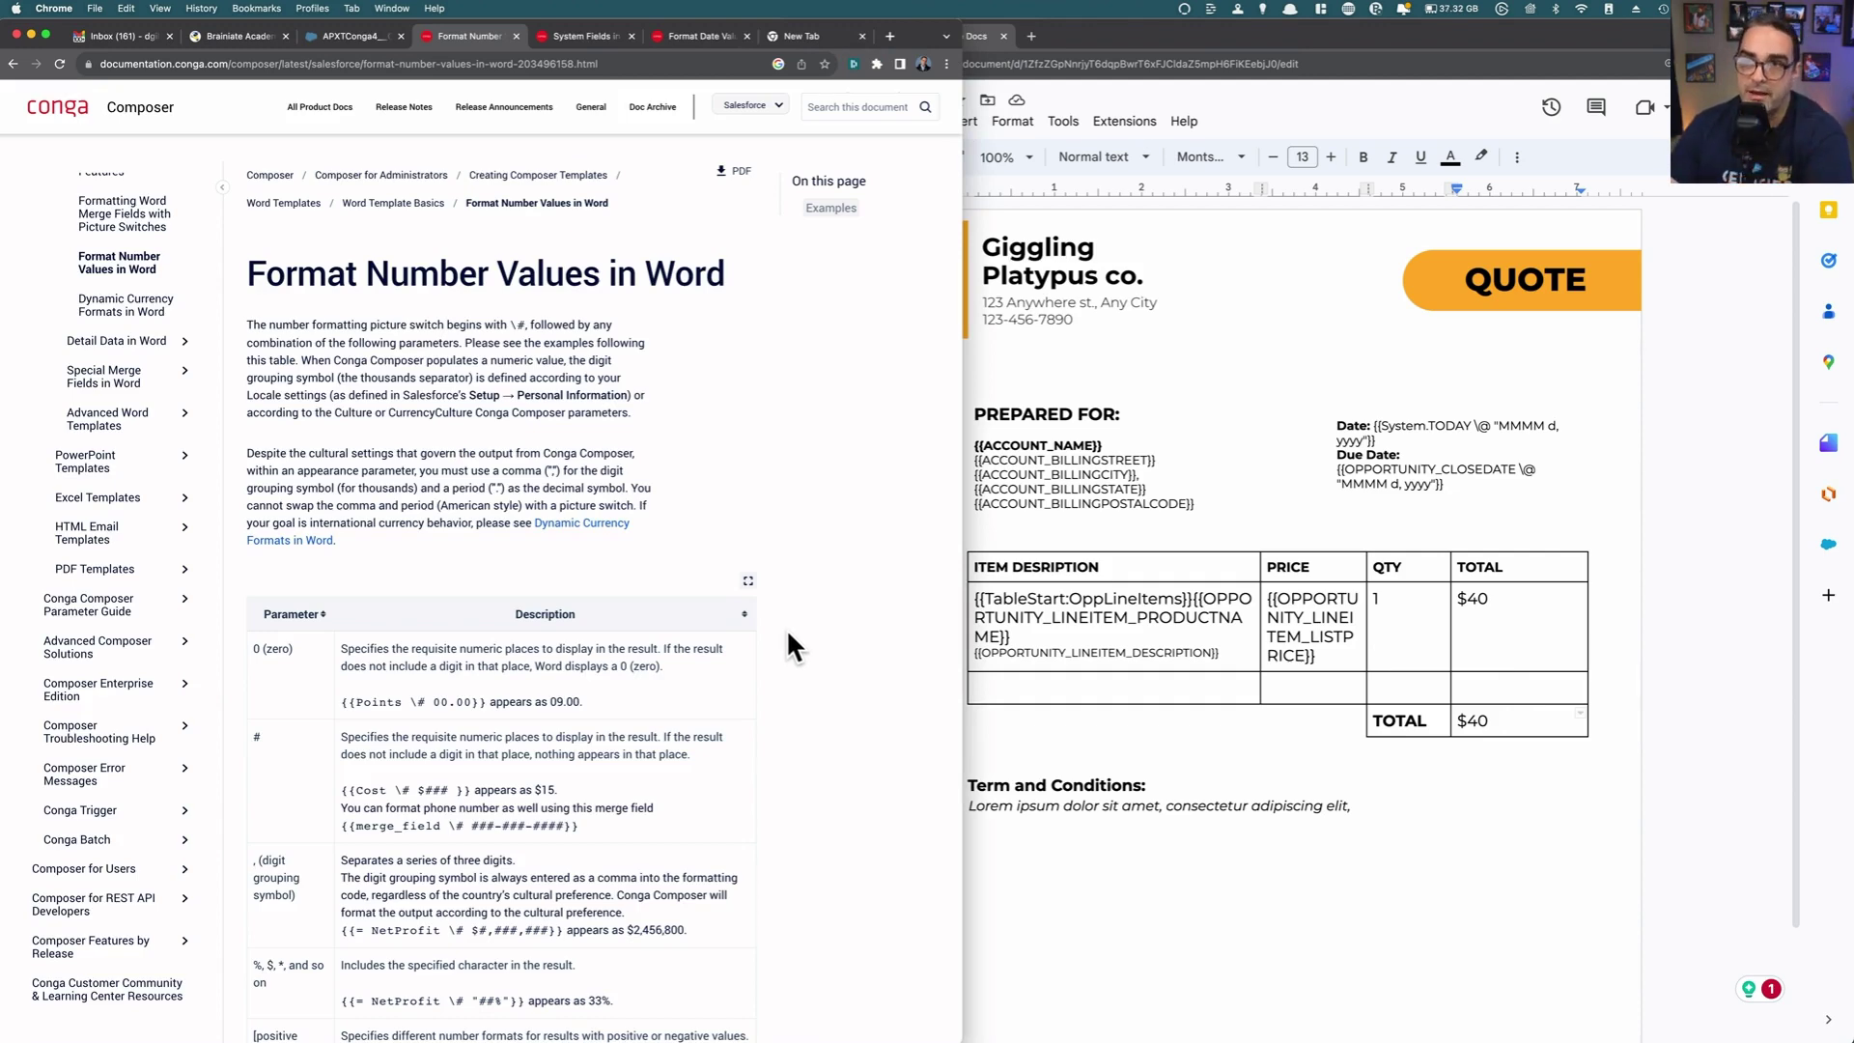
scroll(786, 629, down, 5)
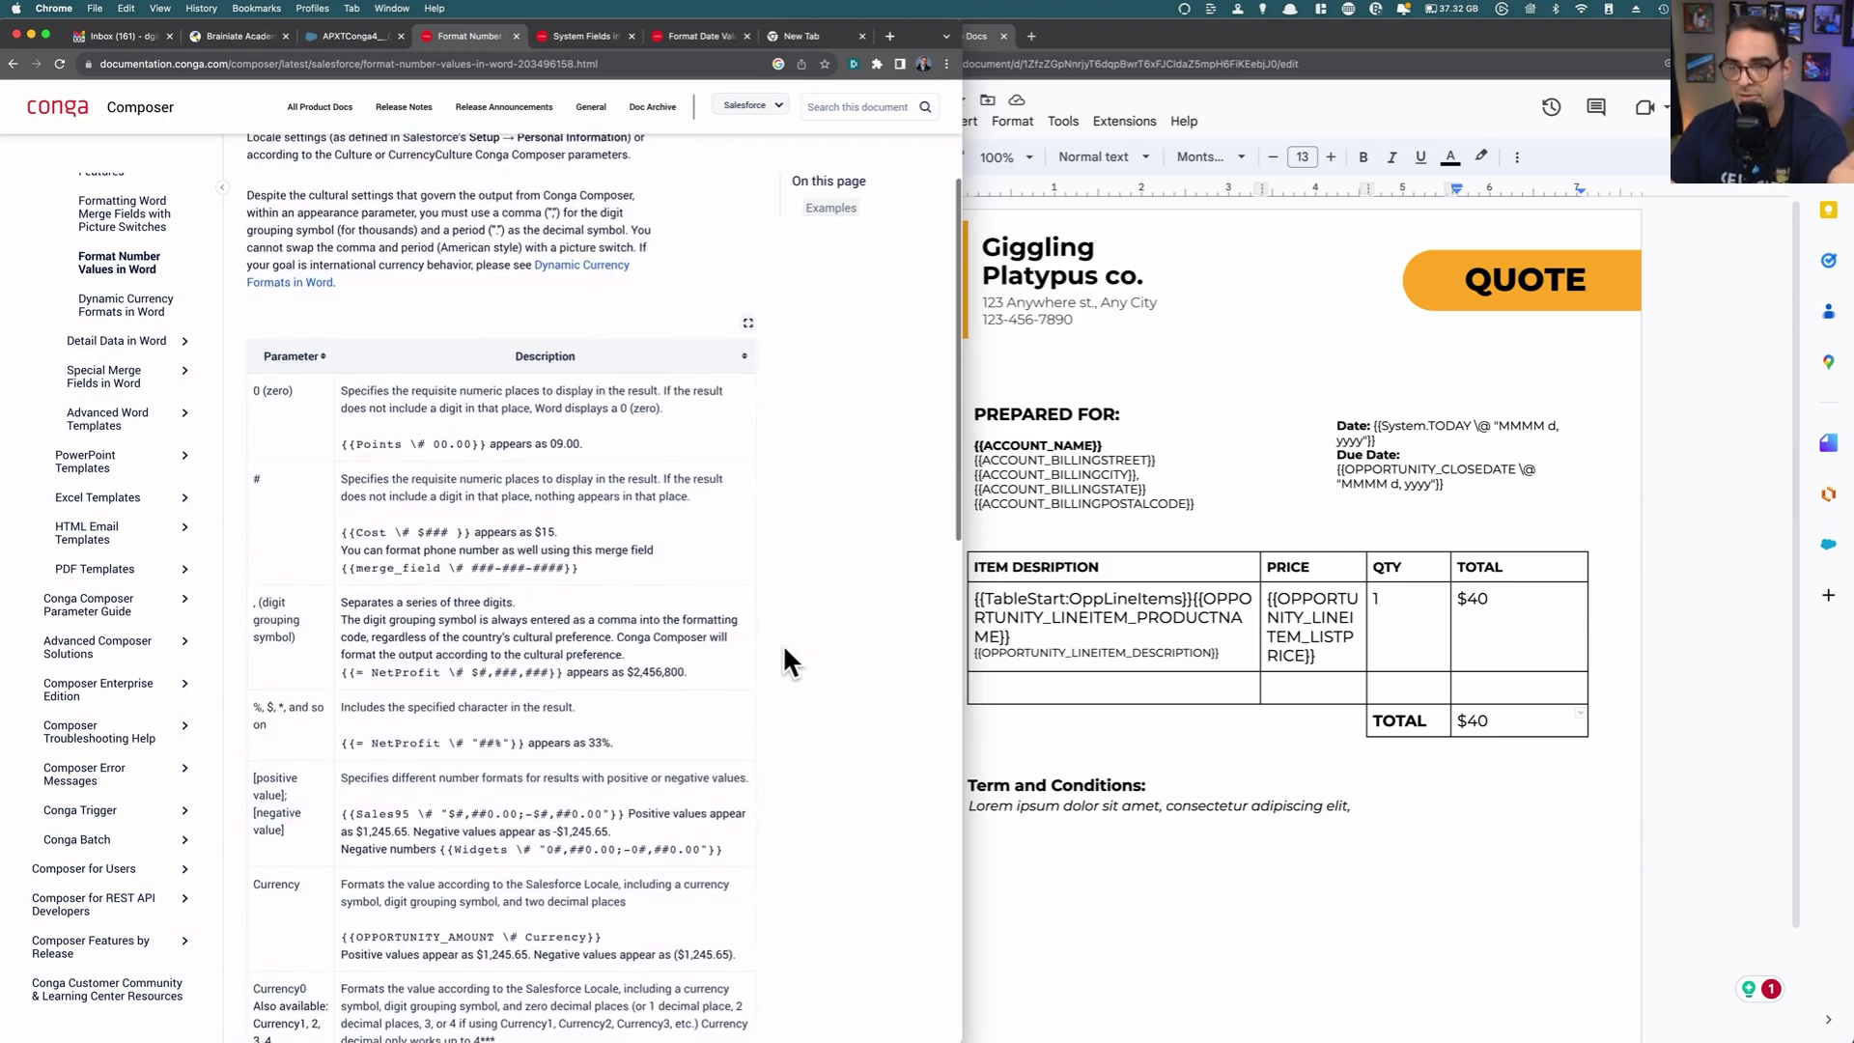
scroll(784, 649, down, 7)
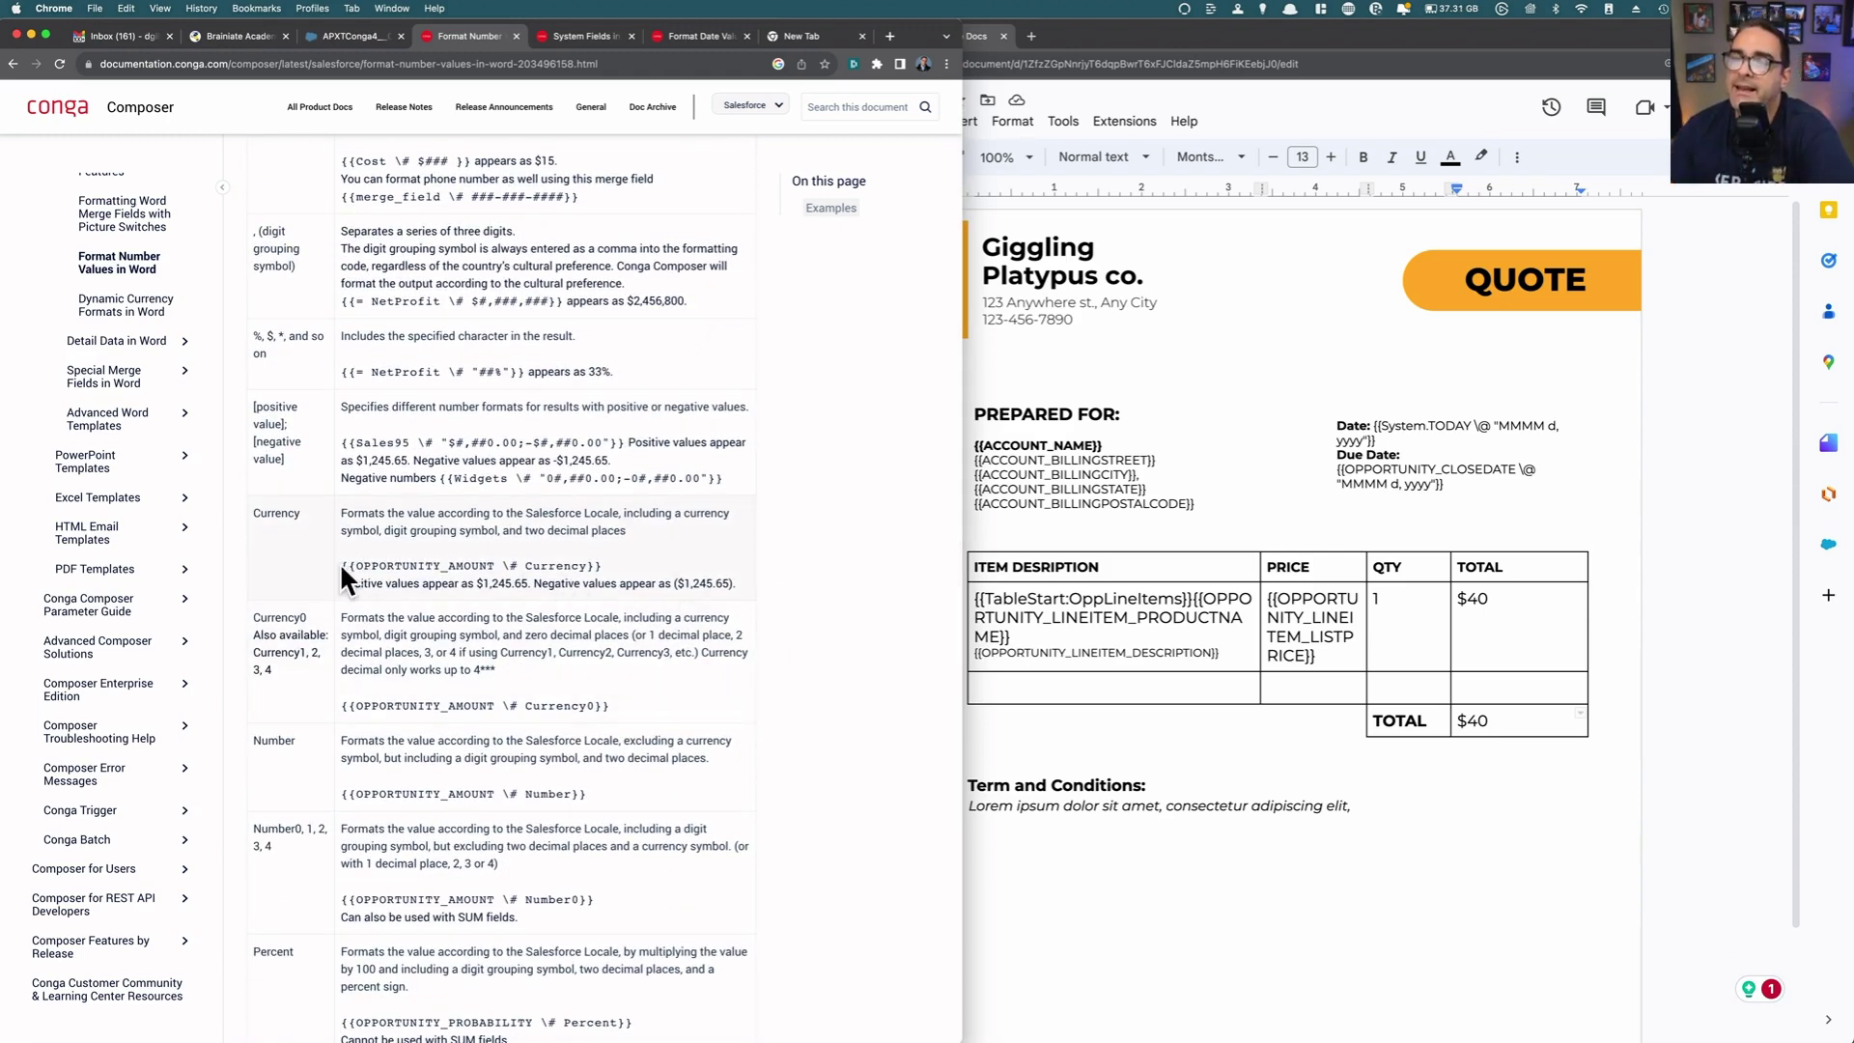
drag(343, 567, 752, 603)
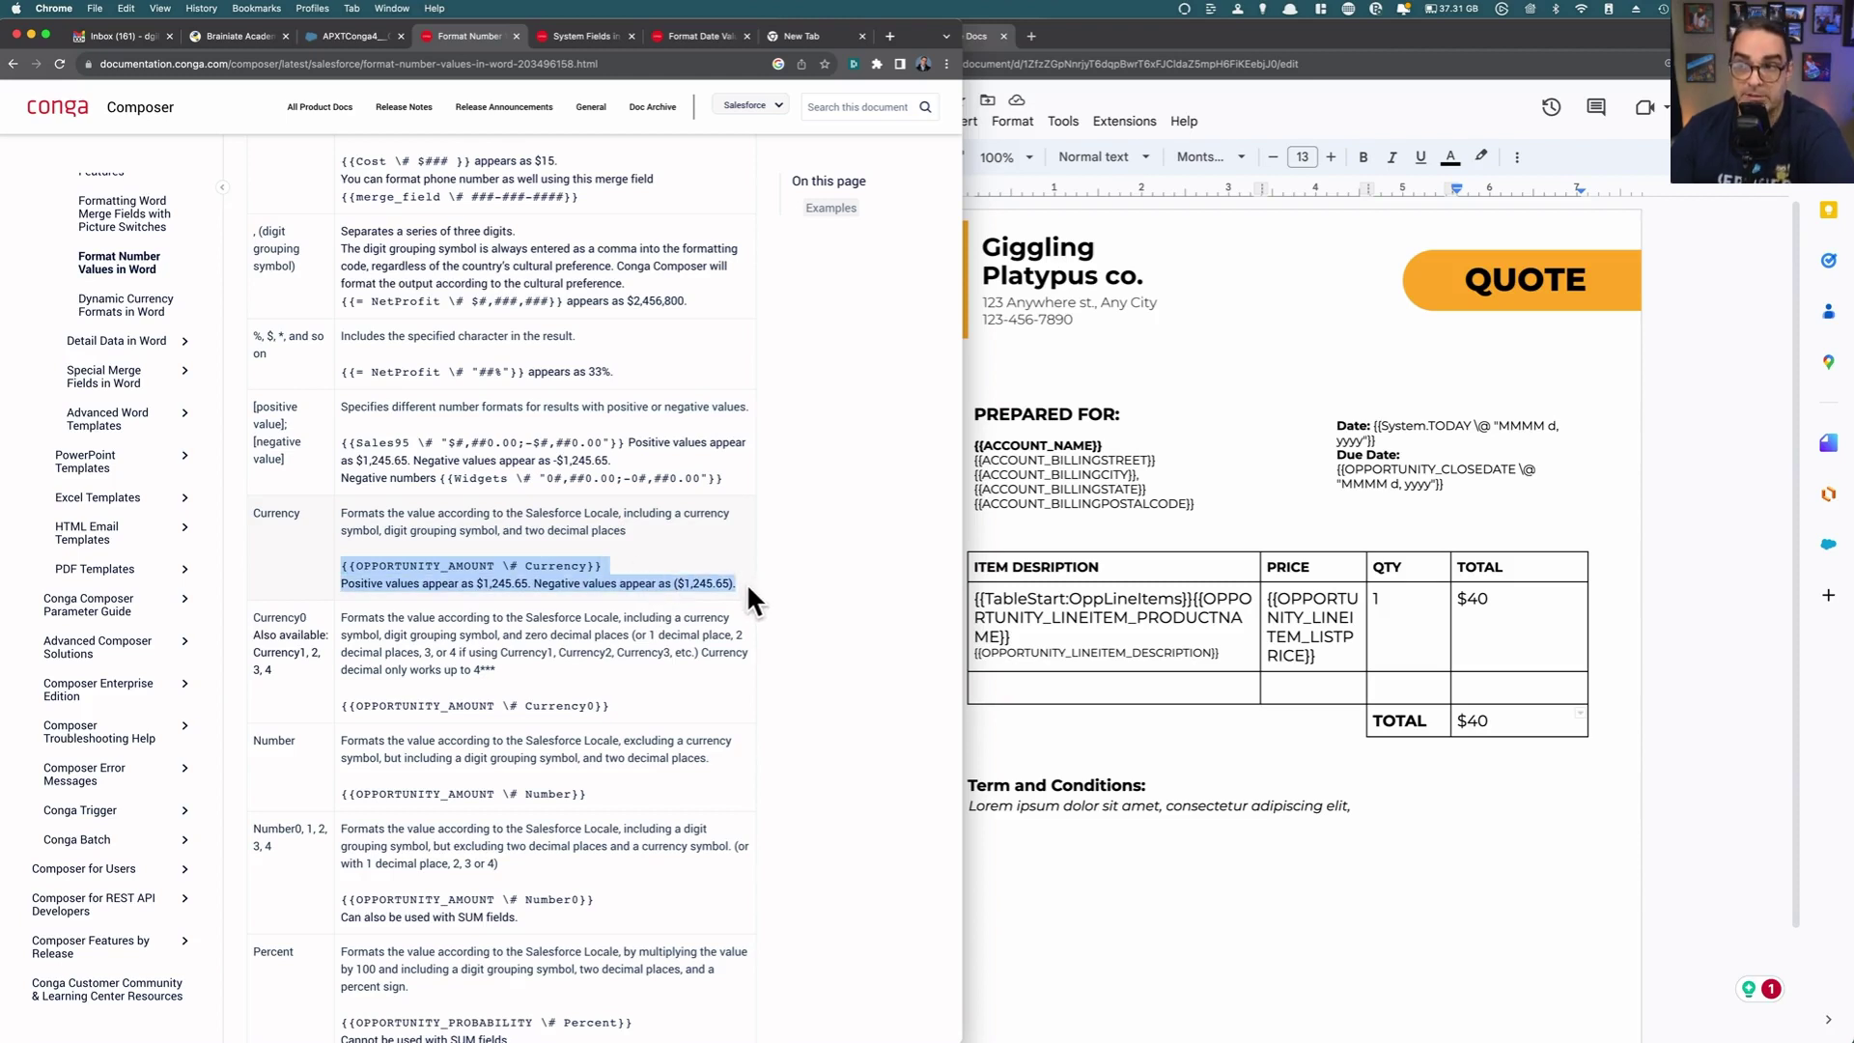
click(519, 565)
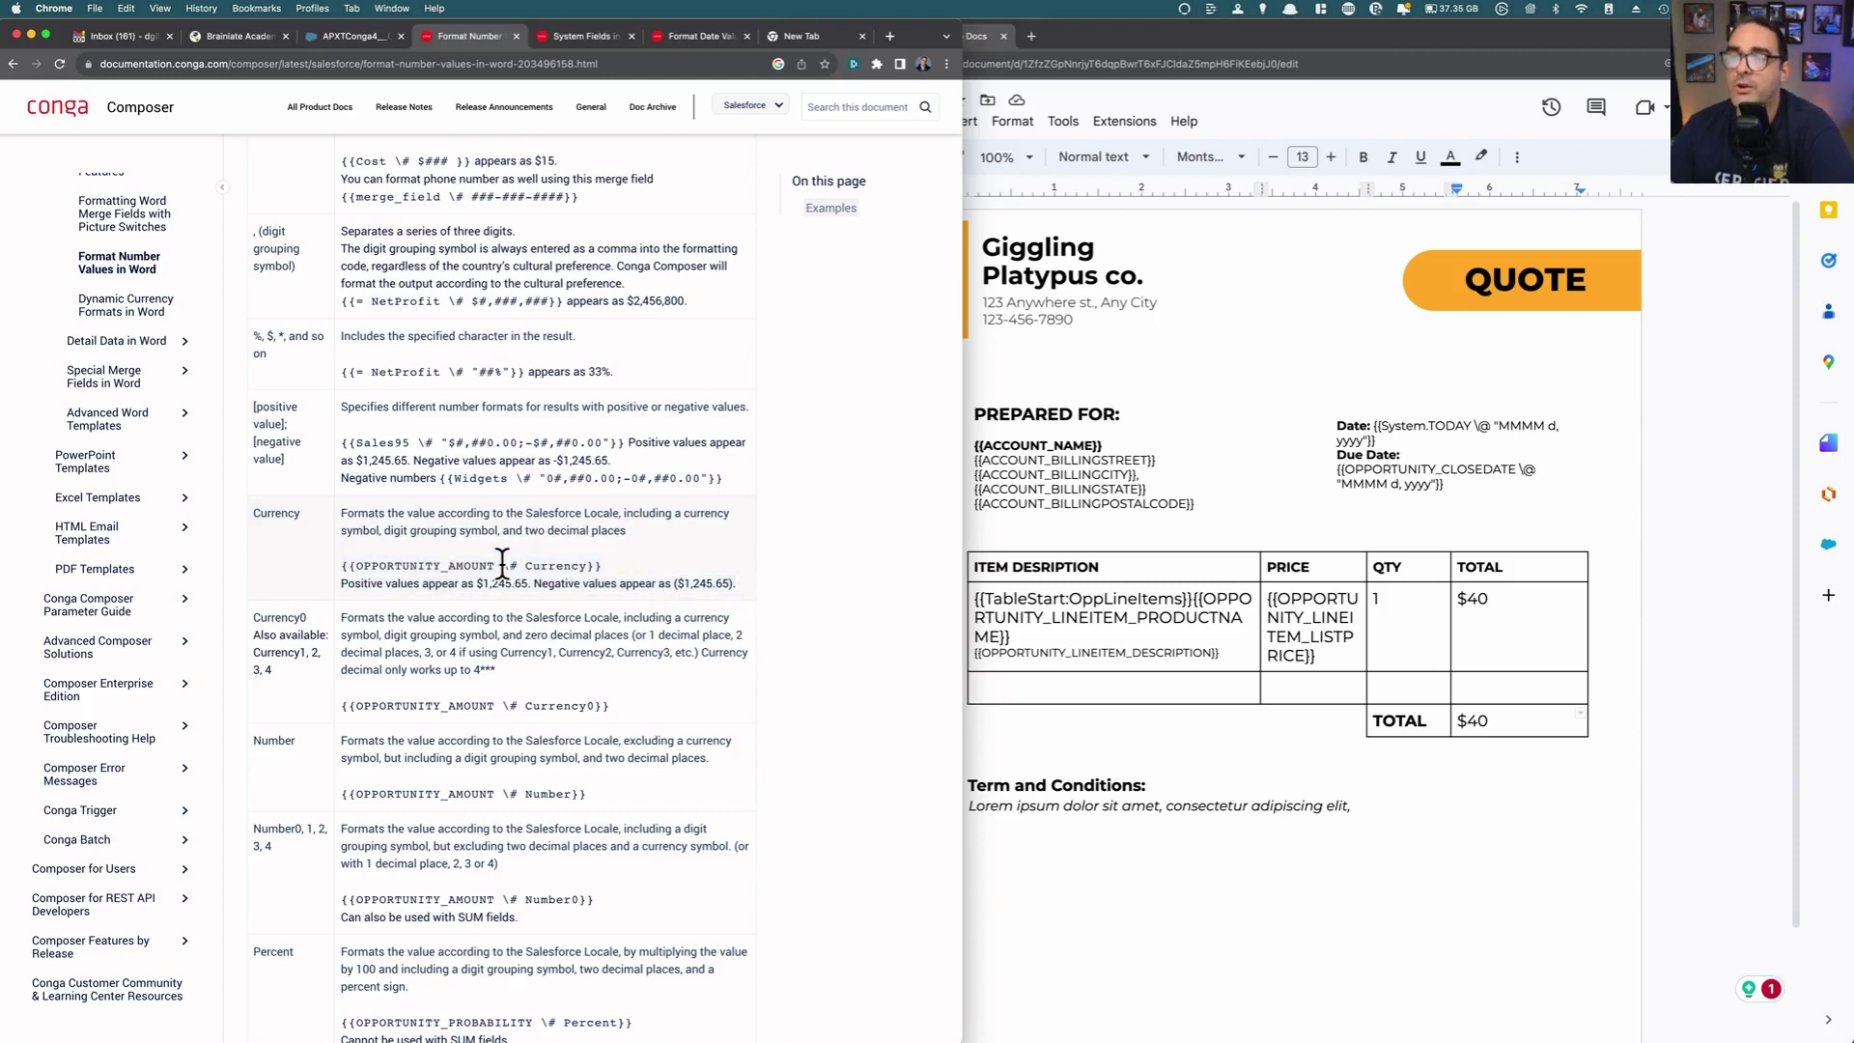
drag(502, 566, 590, 566)
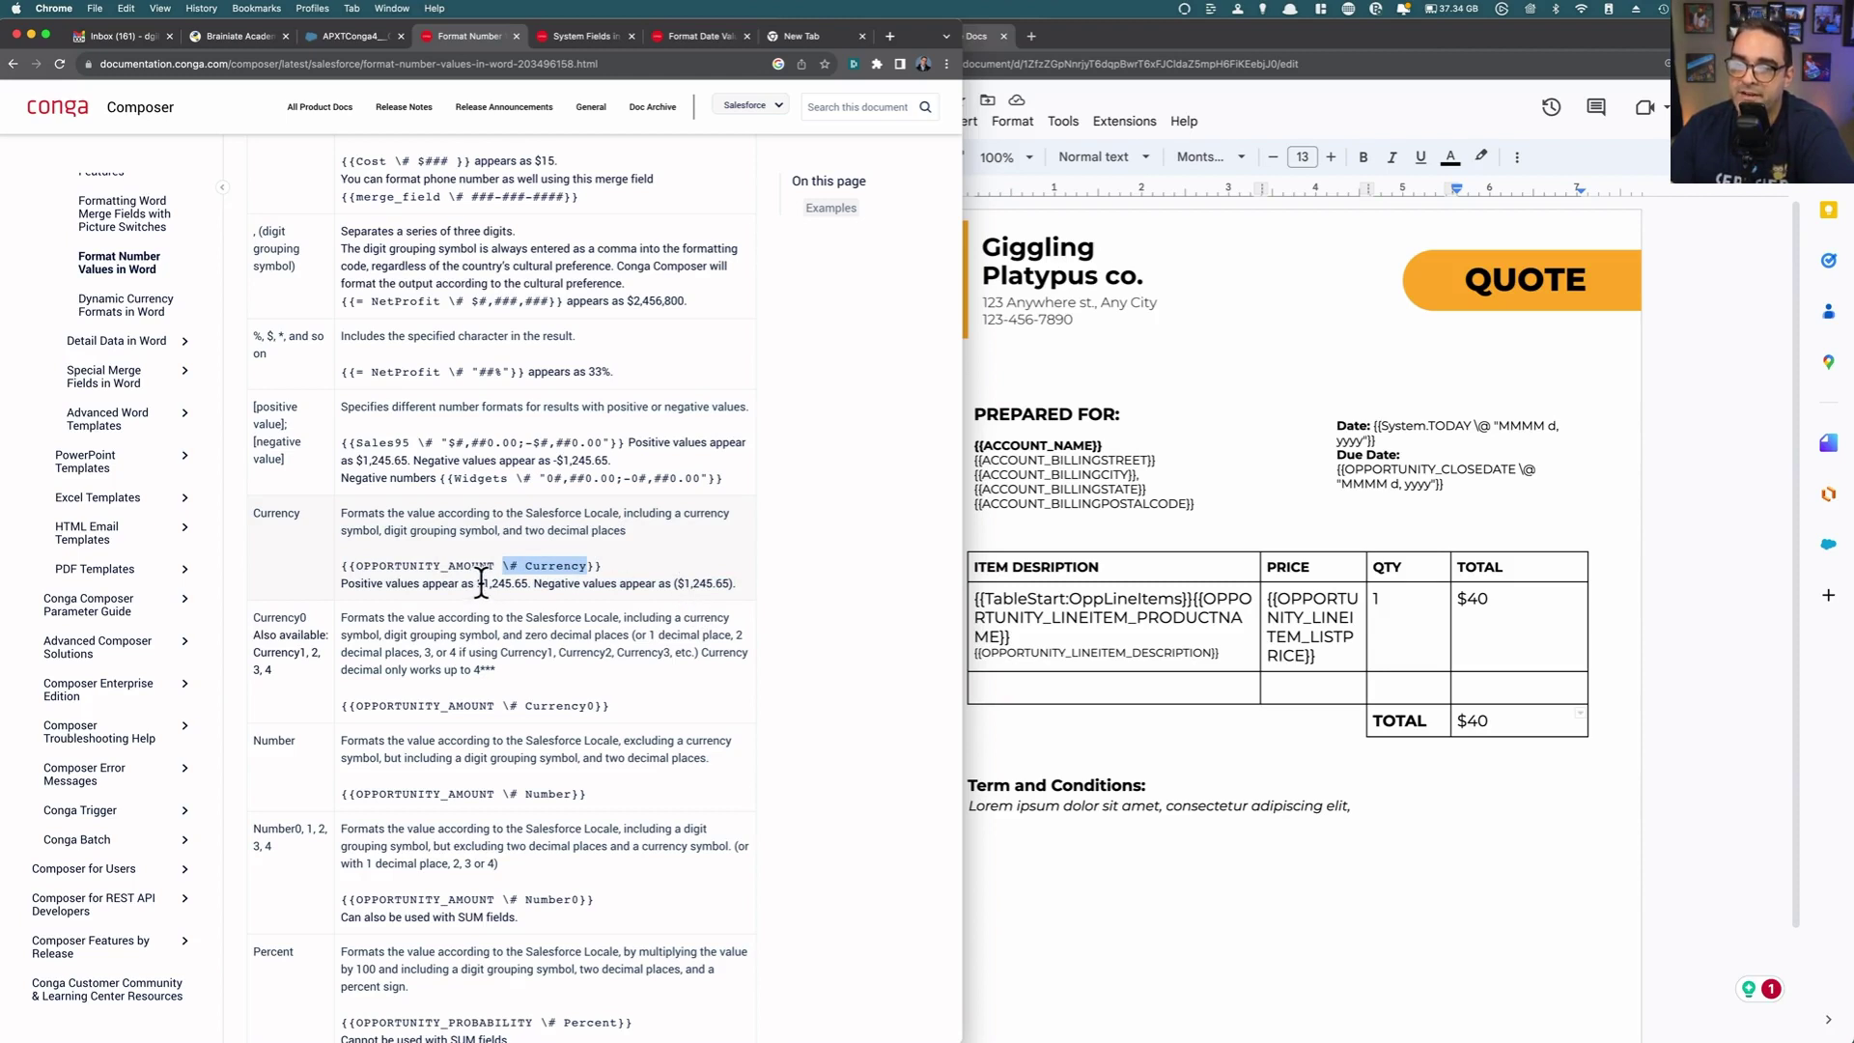
drag(477, 583, 529, 583)
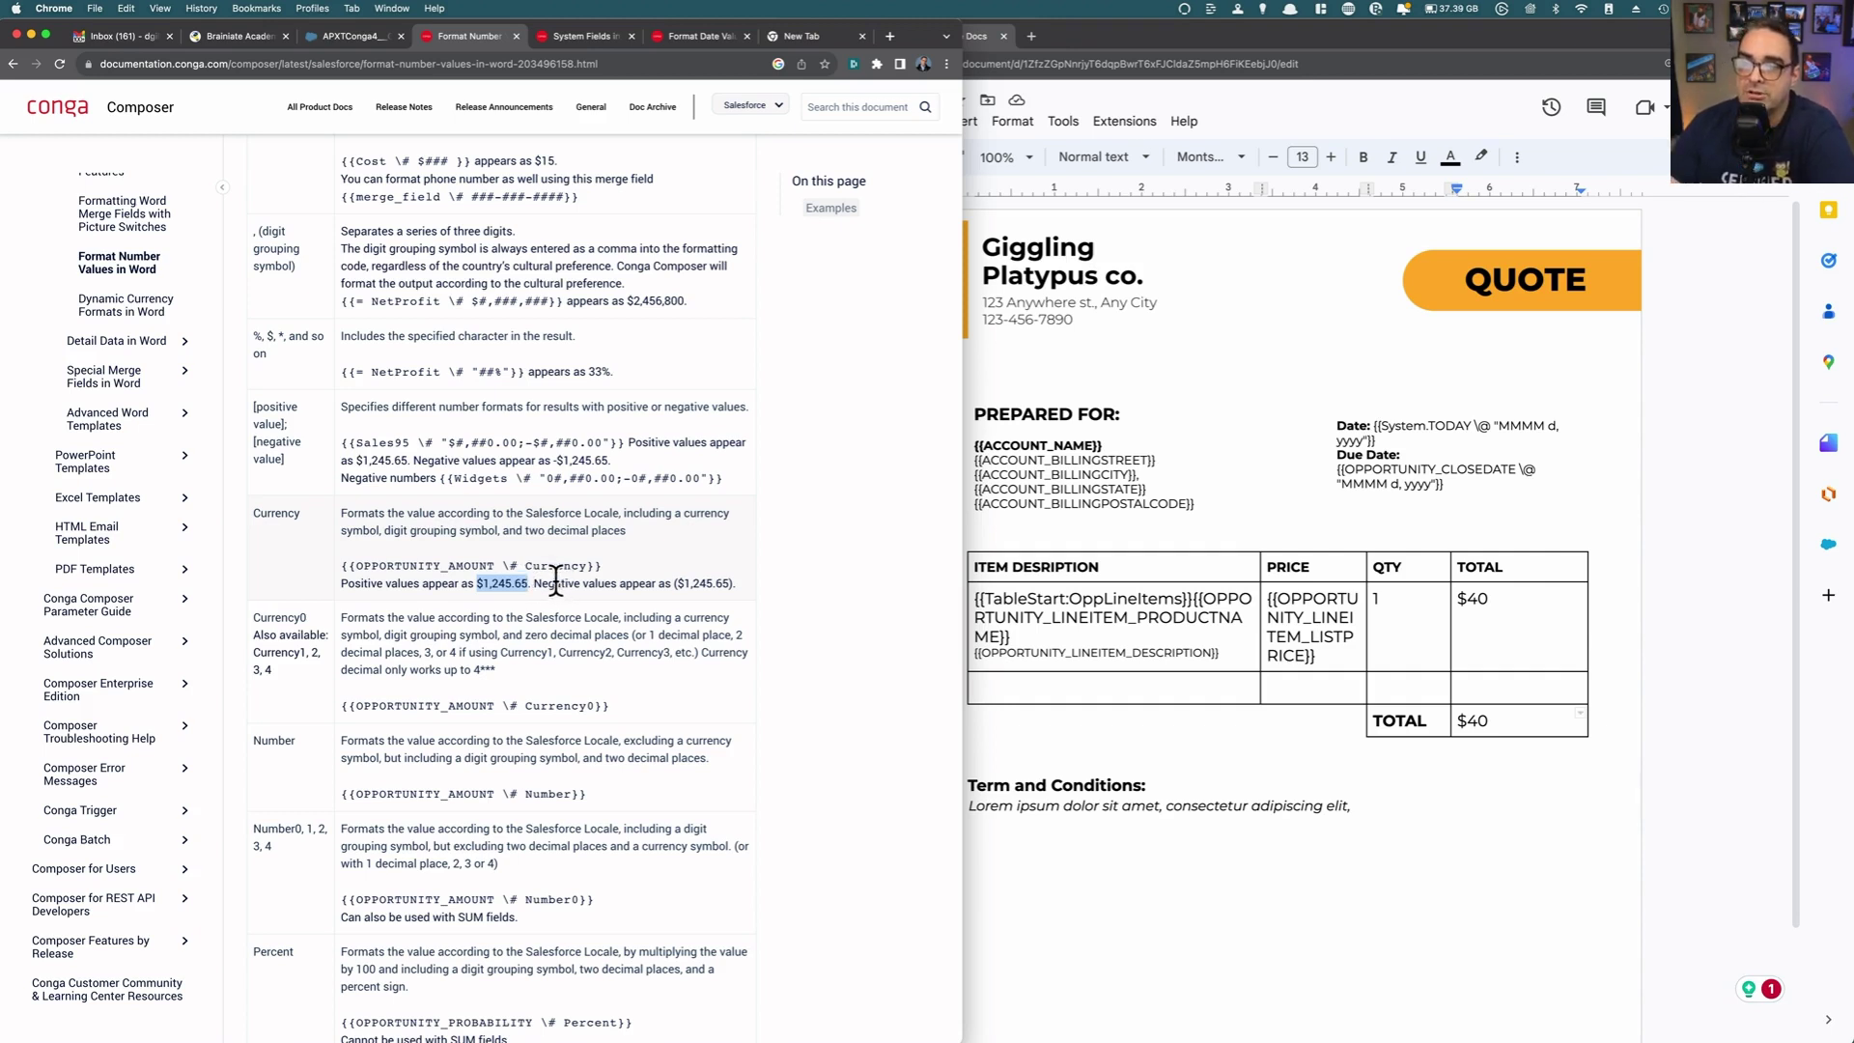
click(648, 531)
drag(647, 531, 413, 531)
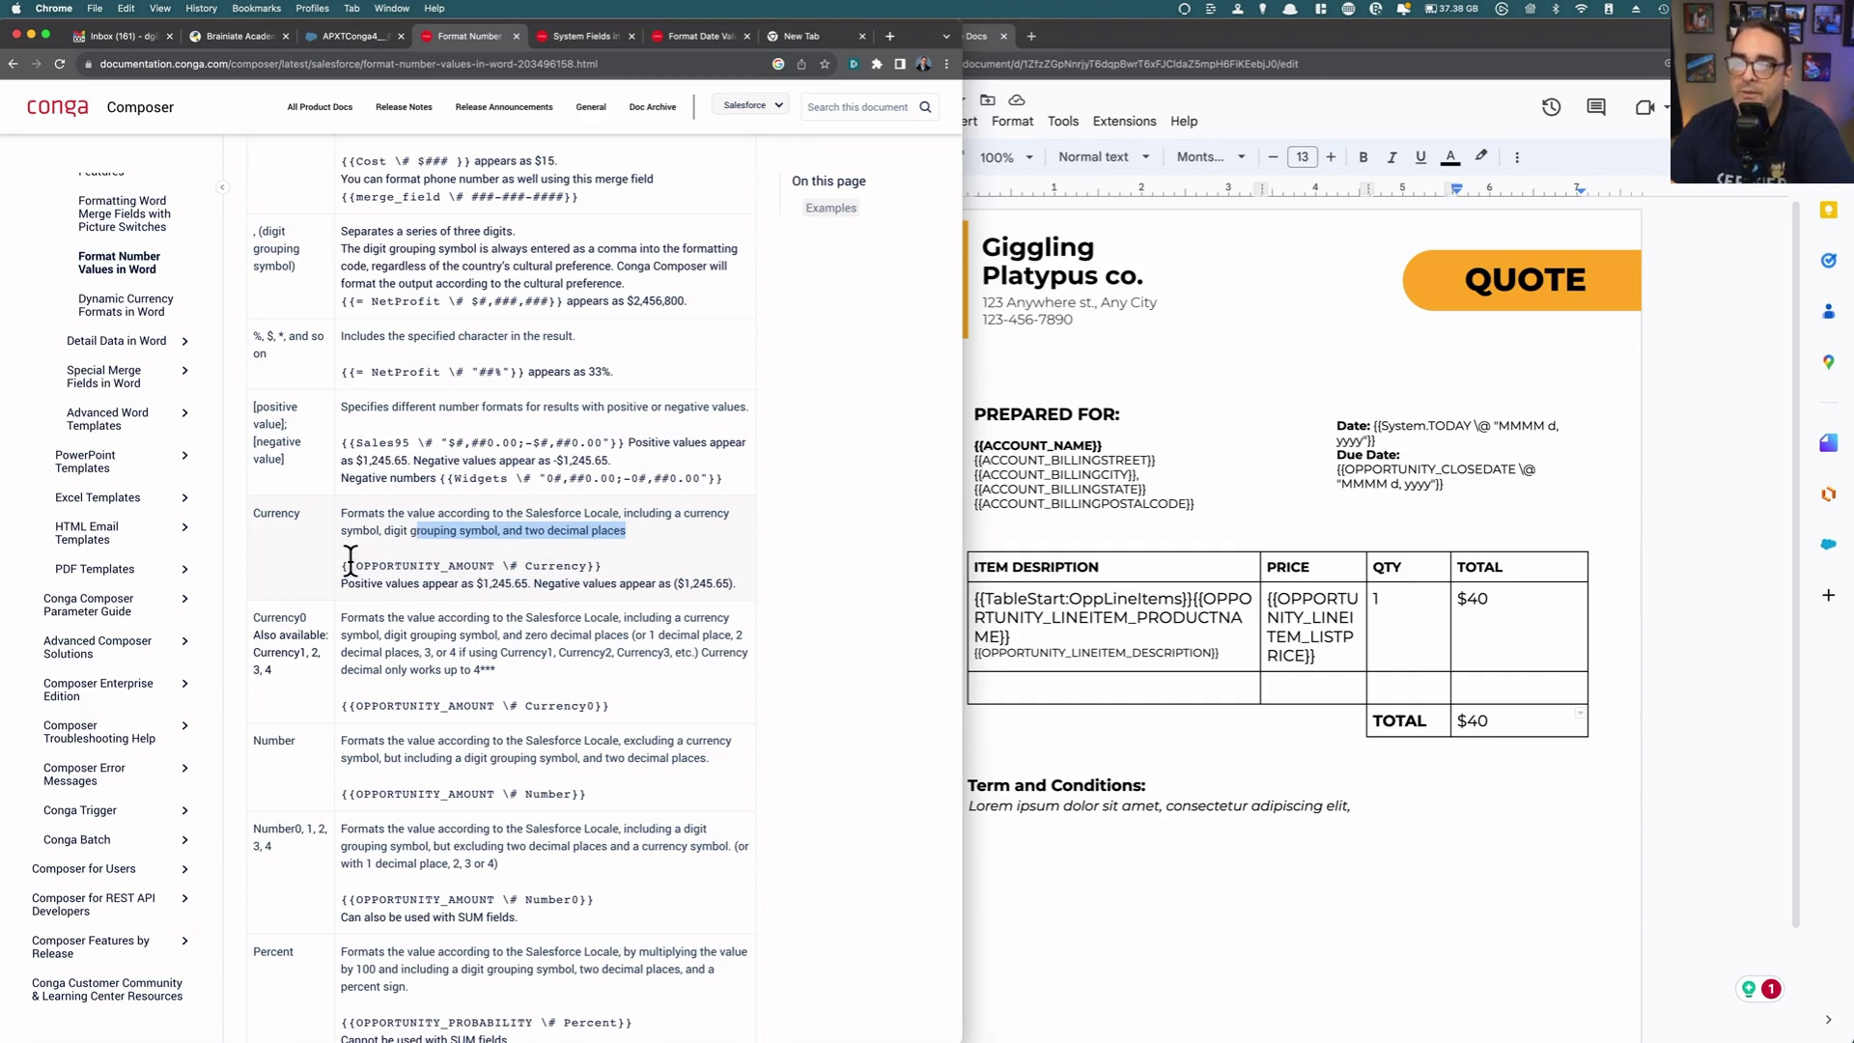
drag(342, 568, 573, 582)
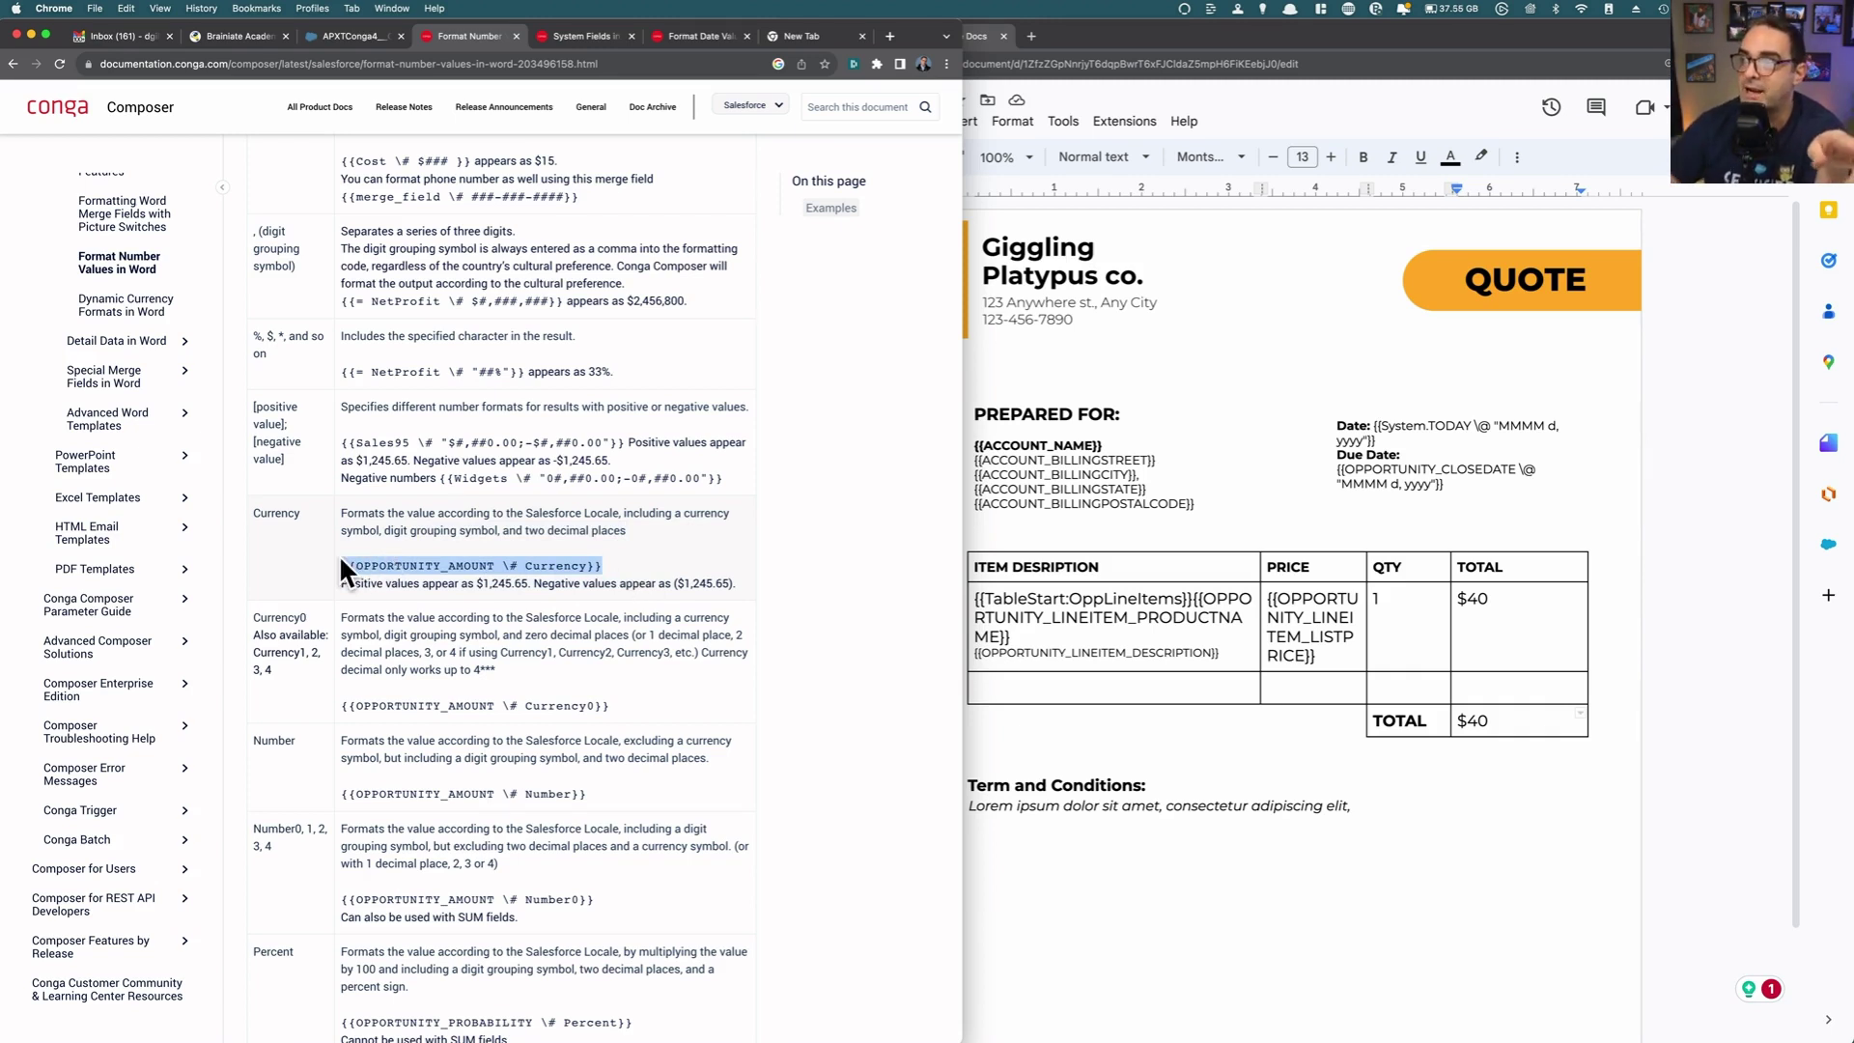
Step: Copy the \# Currency switch from the documentation example for the quote
click(1301, 631)
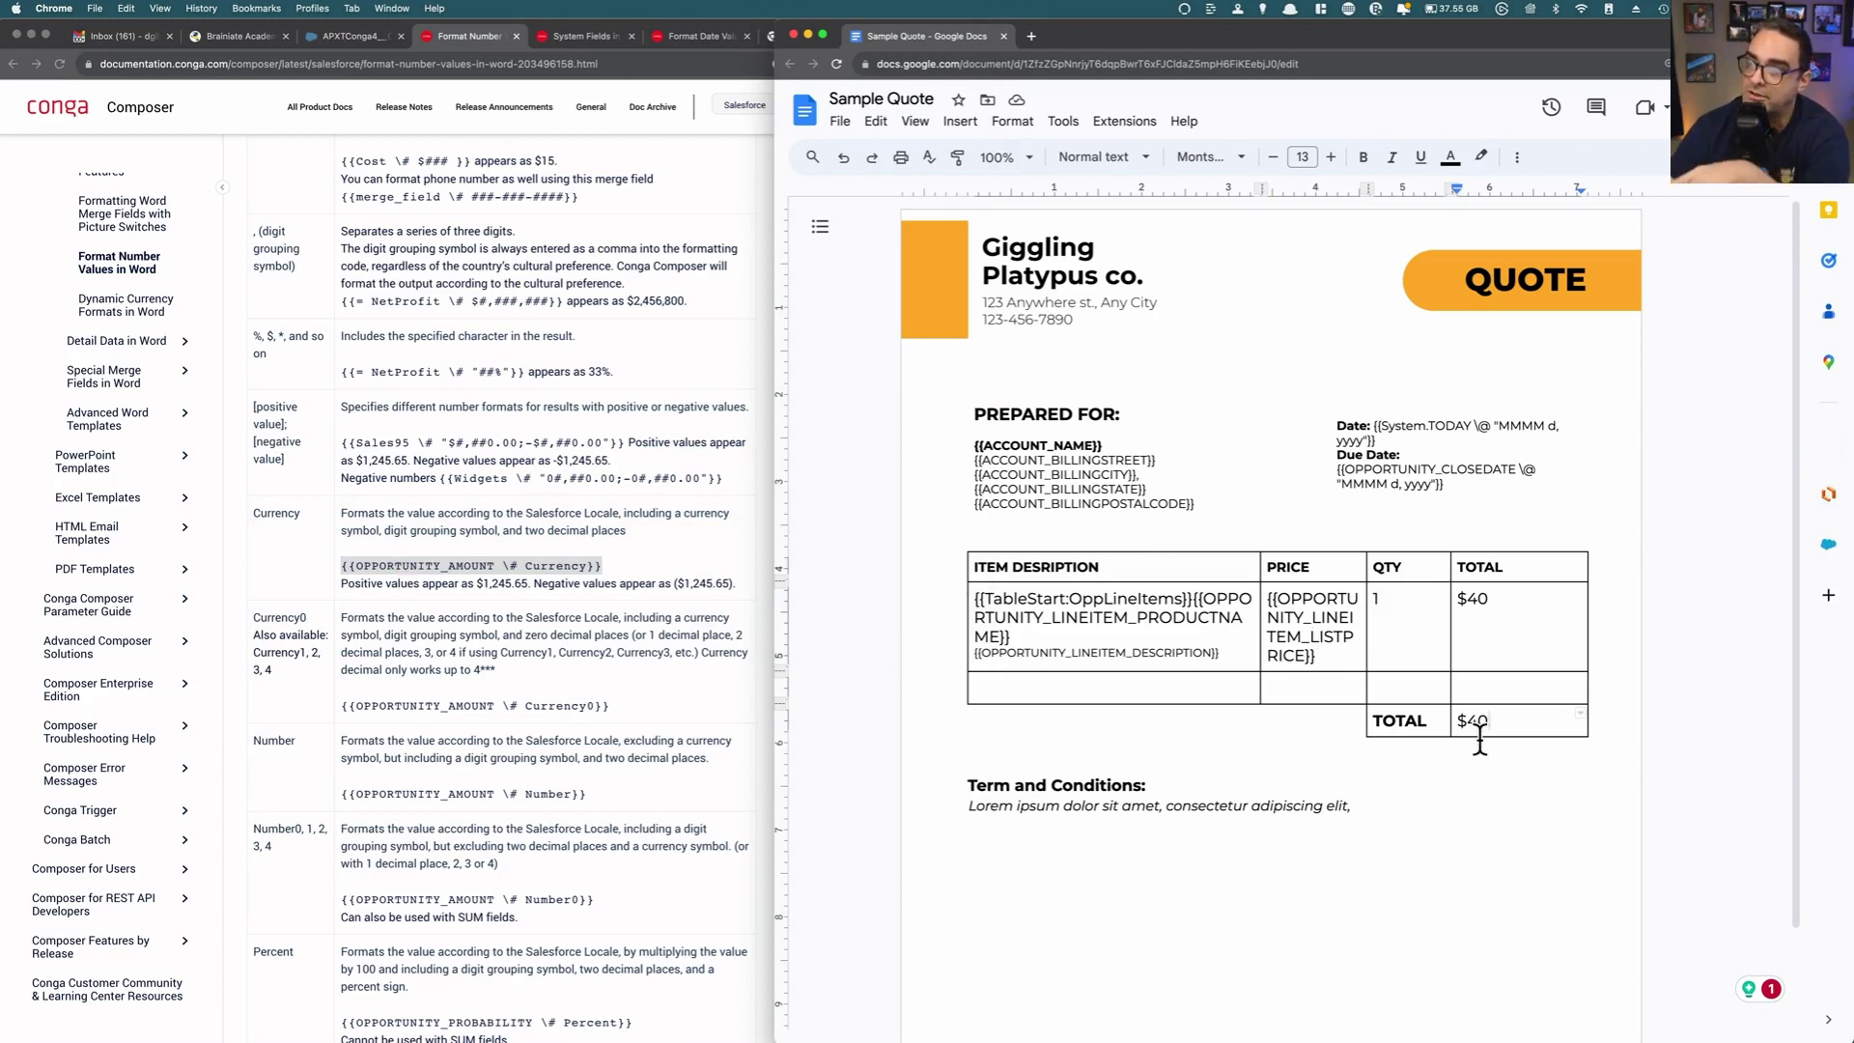
click(1501, 721)
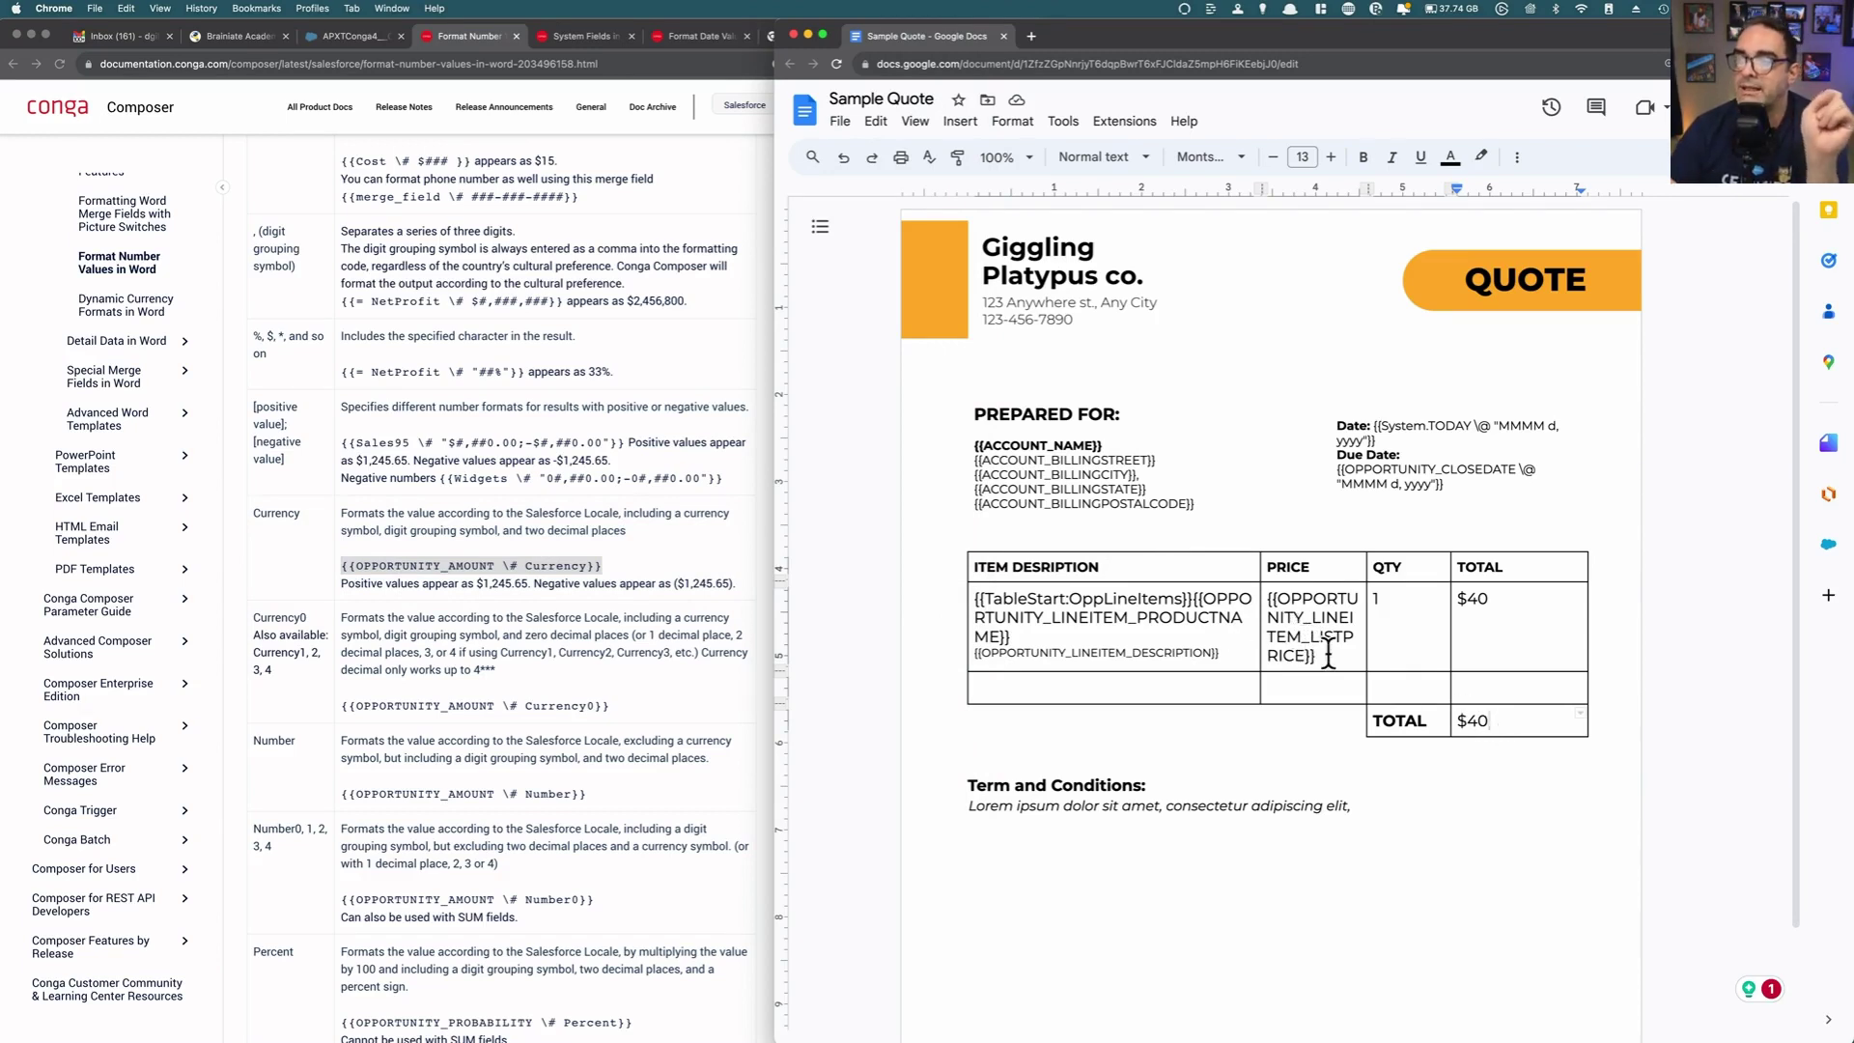
click(521, 591)
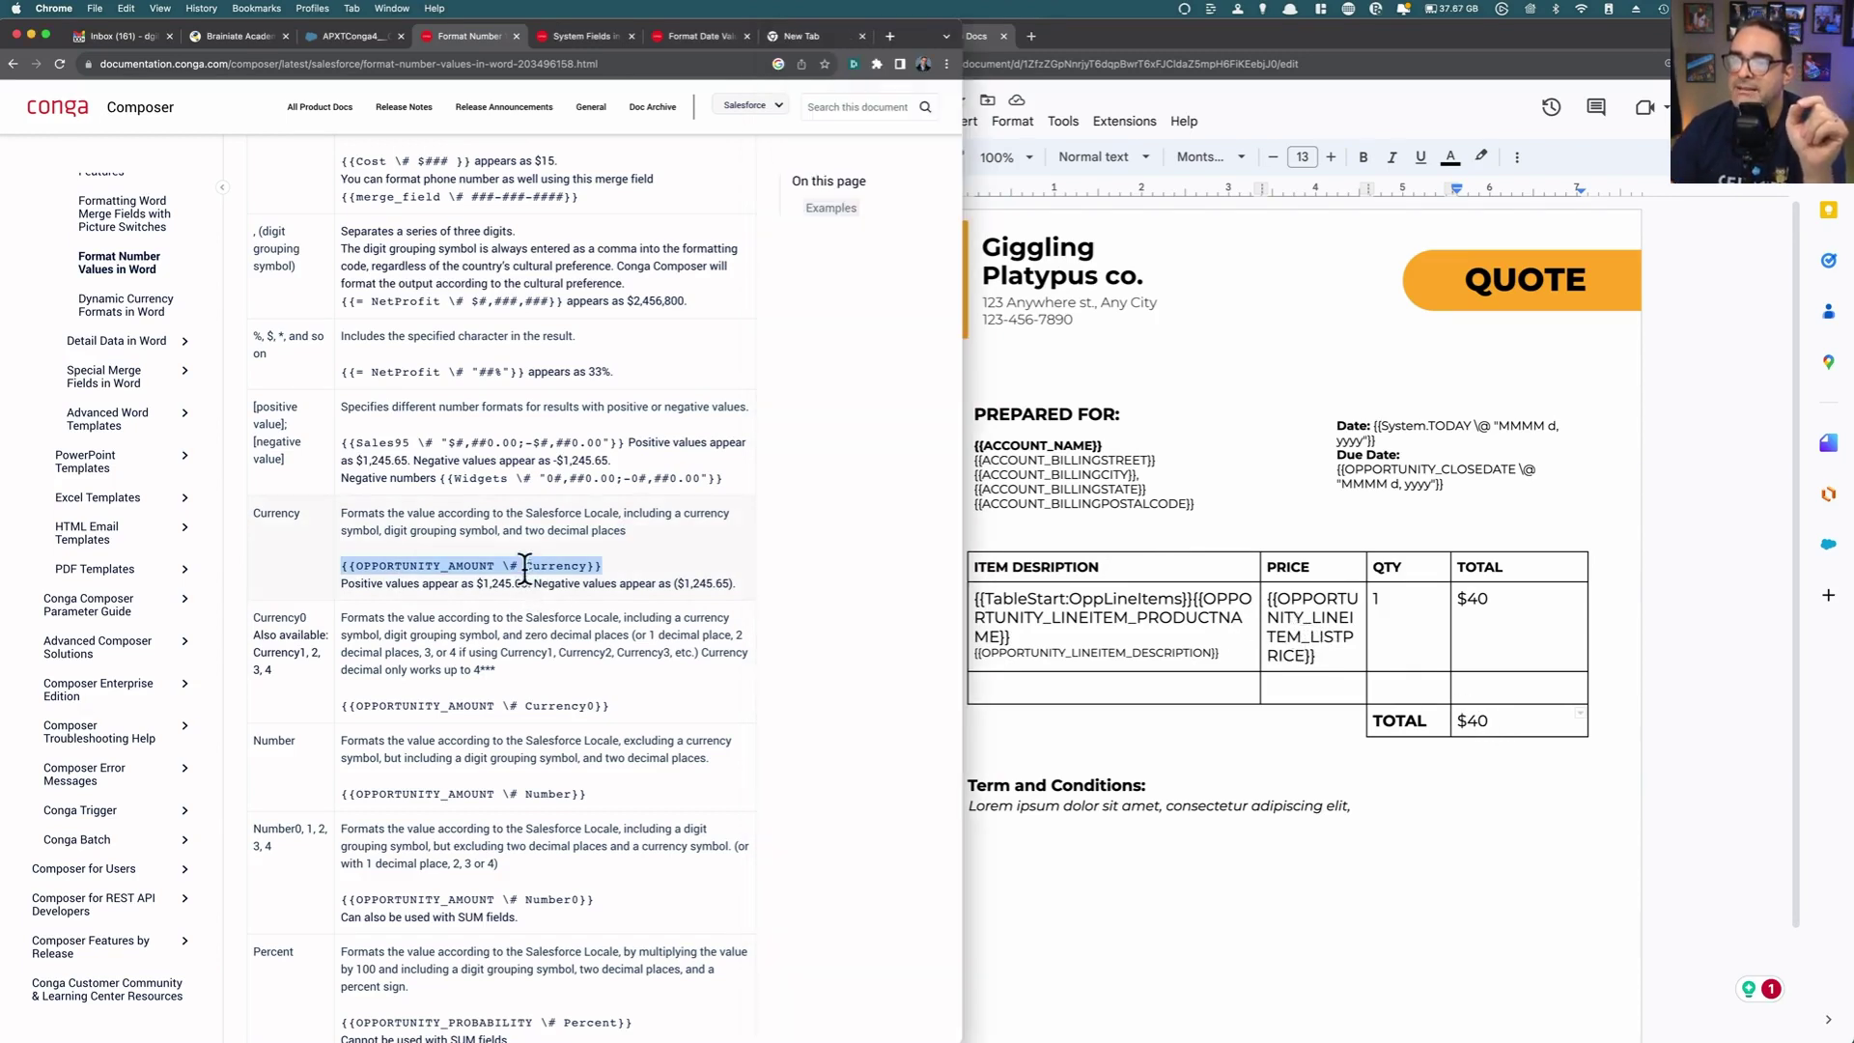
click(503, 565)
drag(502, 565, 587, 568)
key(super+c)
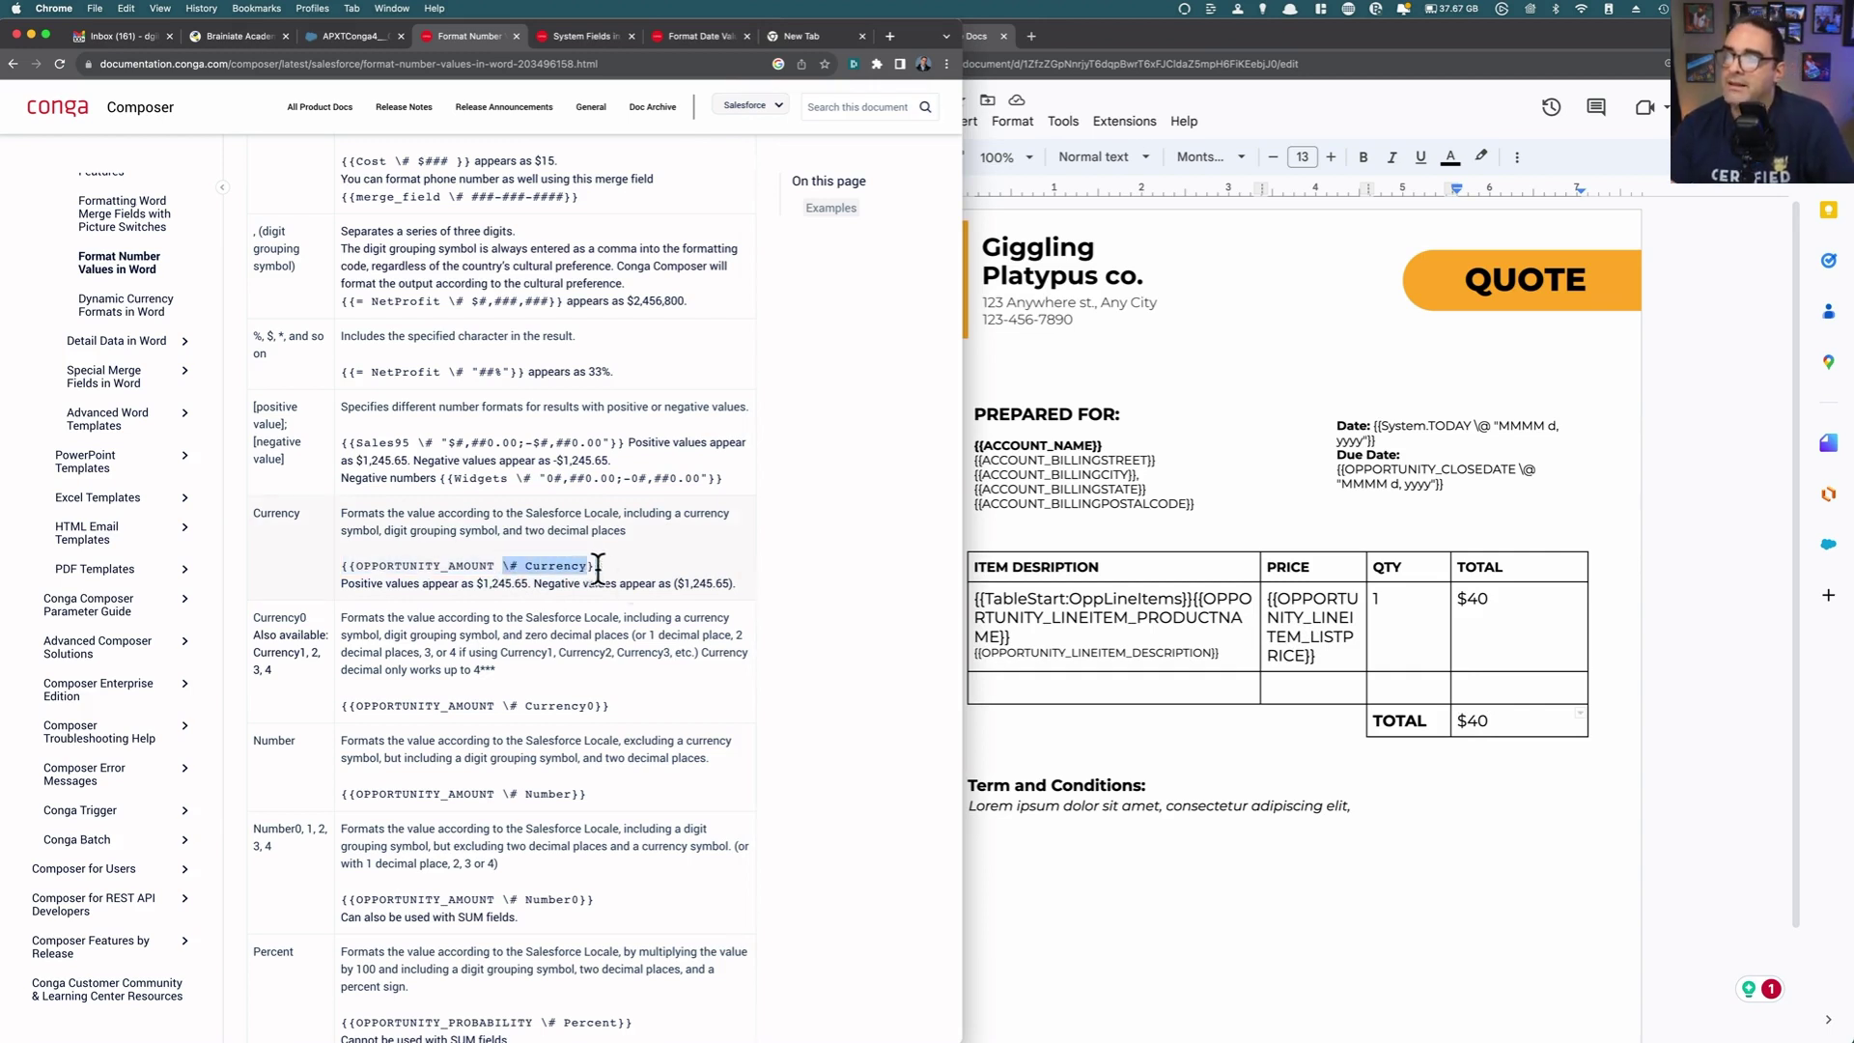
click(1329, 664)
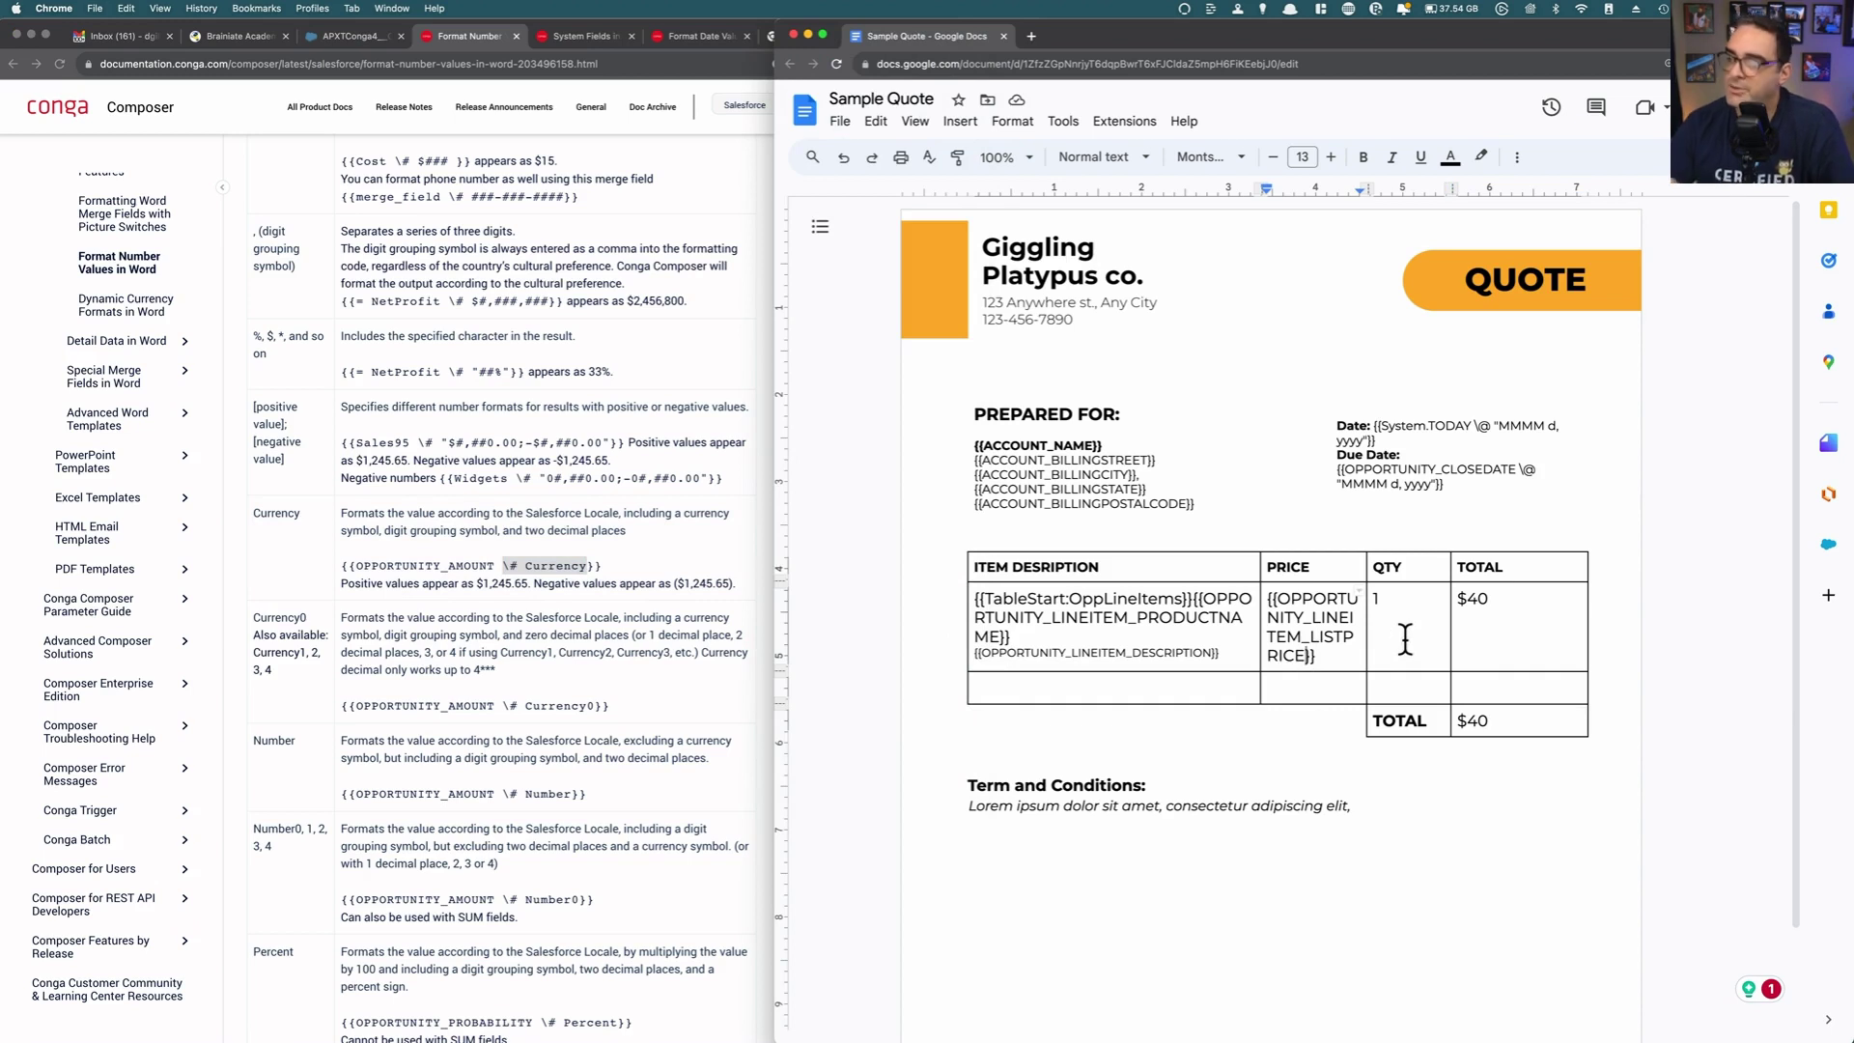
Step: Add \# Currency to the PRICE field and copy the Quantity merge field via 'quan'
key(super+v)
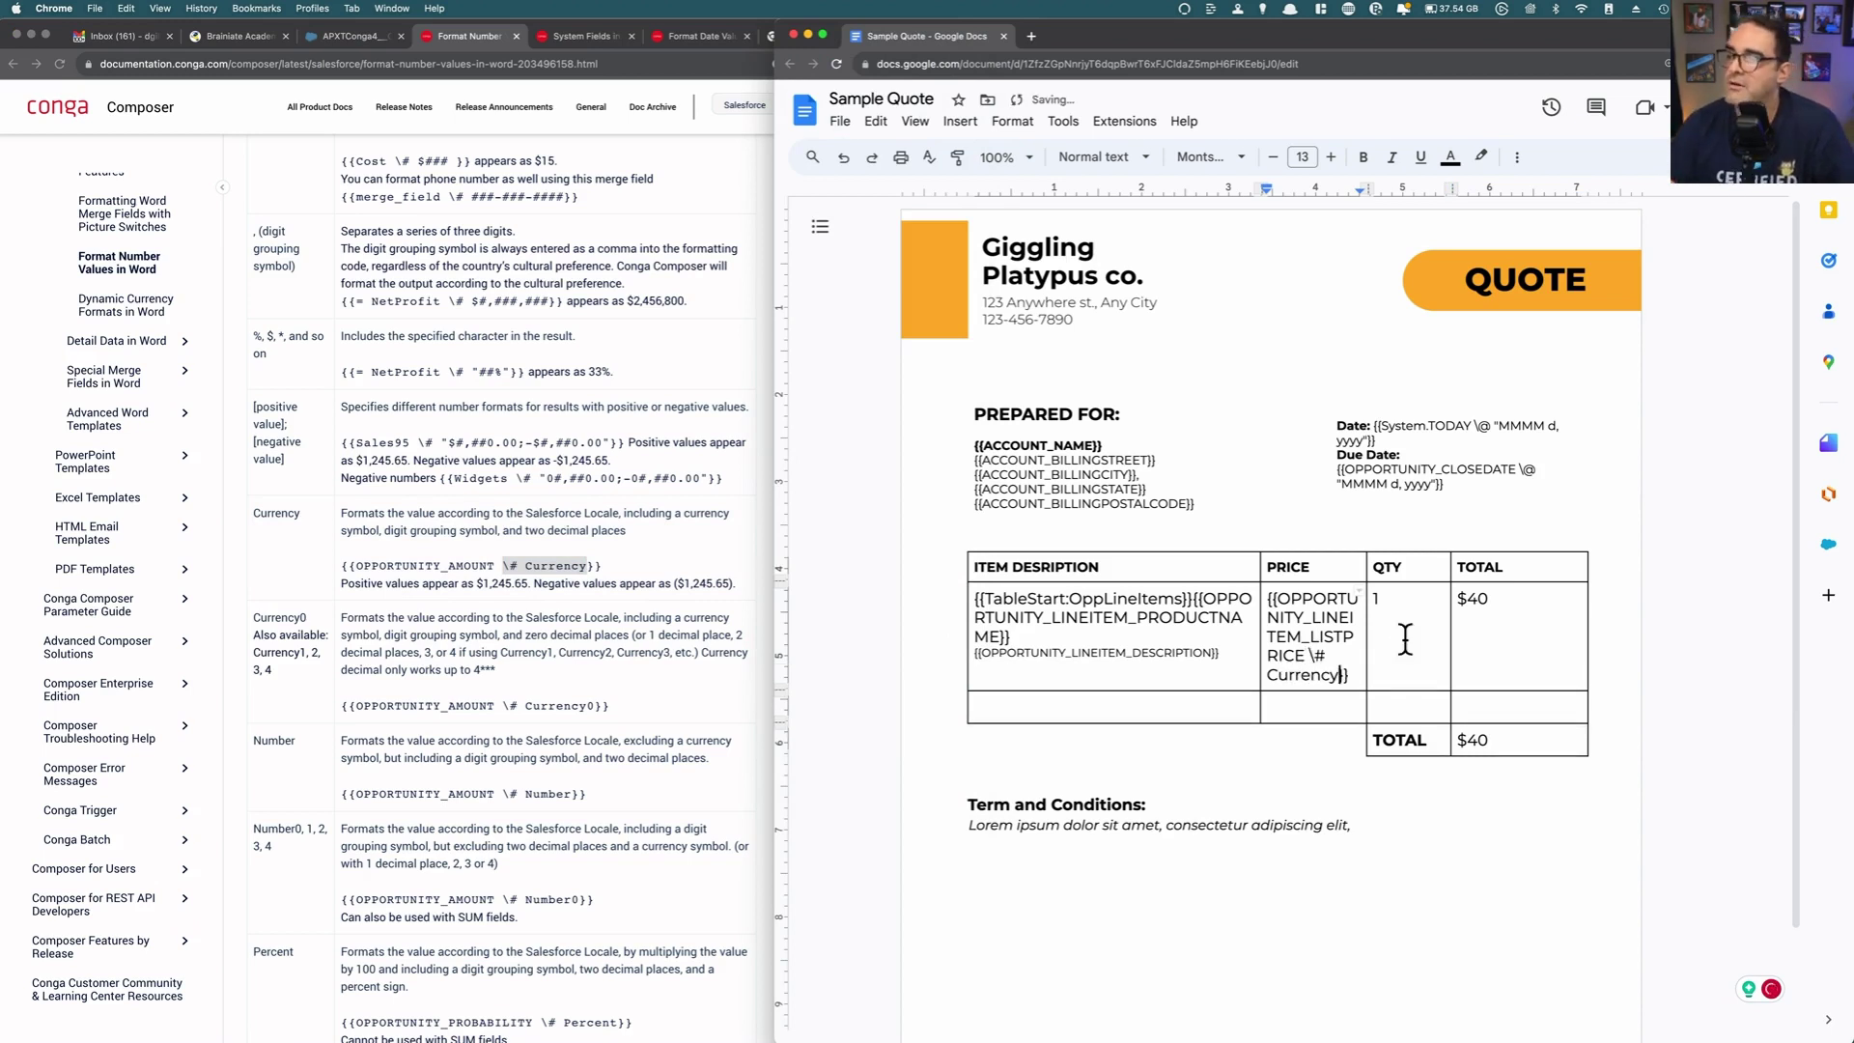
click(1400, 609)
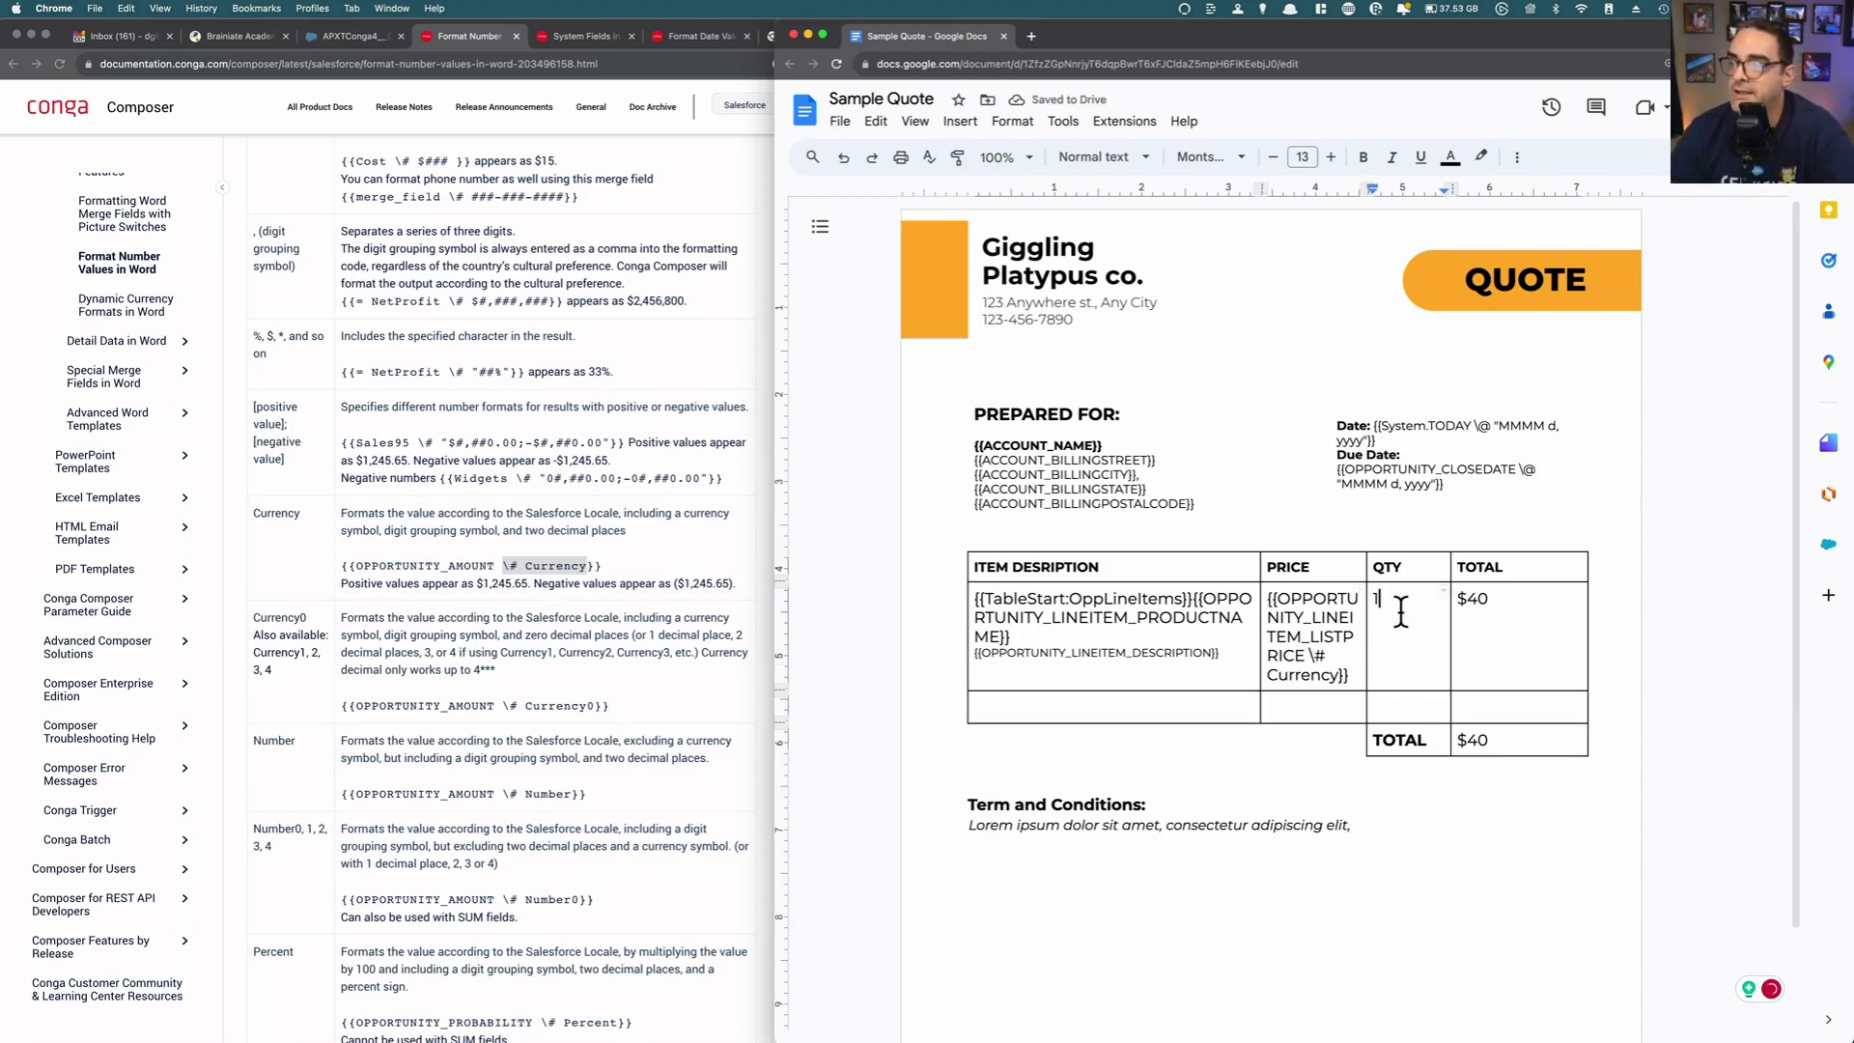
click(334, 36)
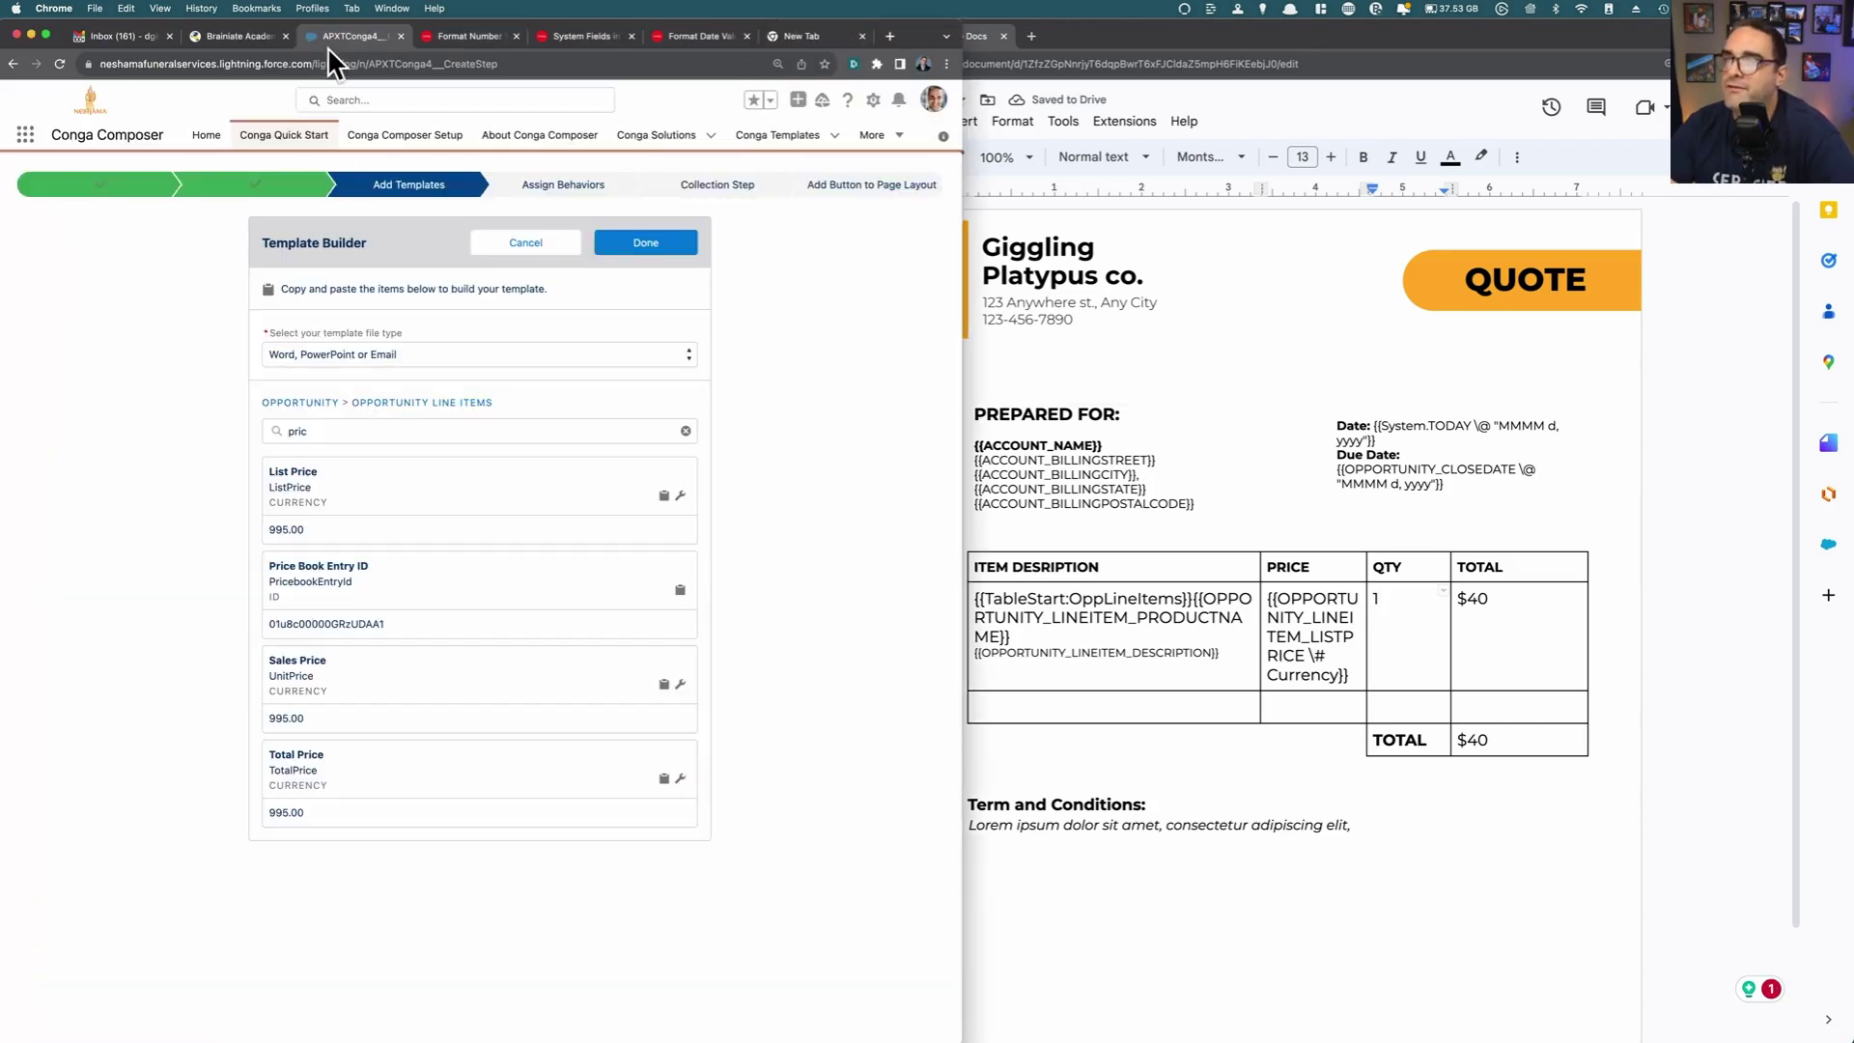
drag(328, 431, 271, 431)
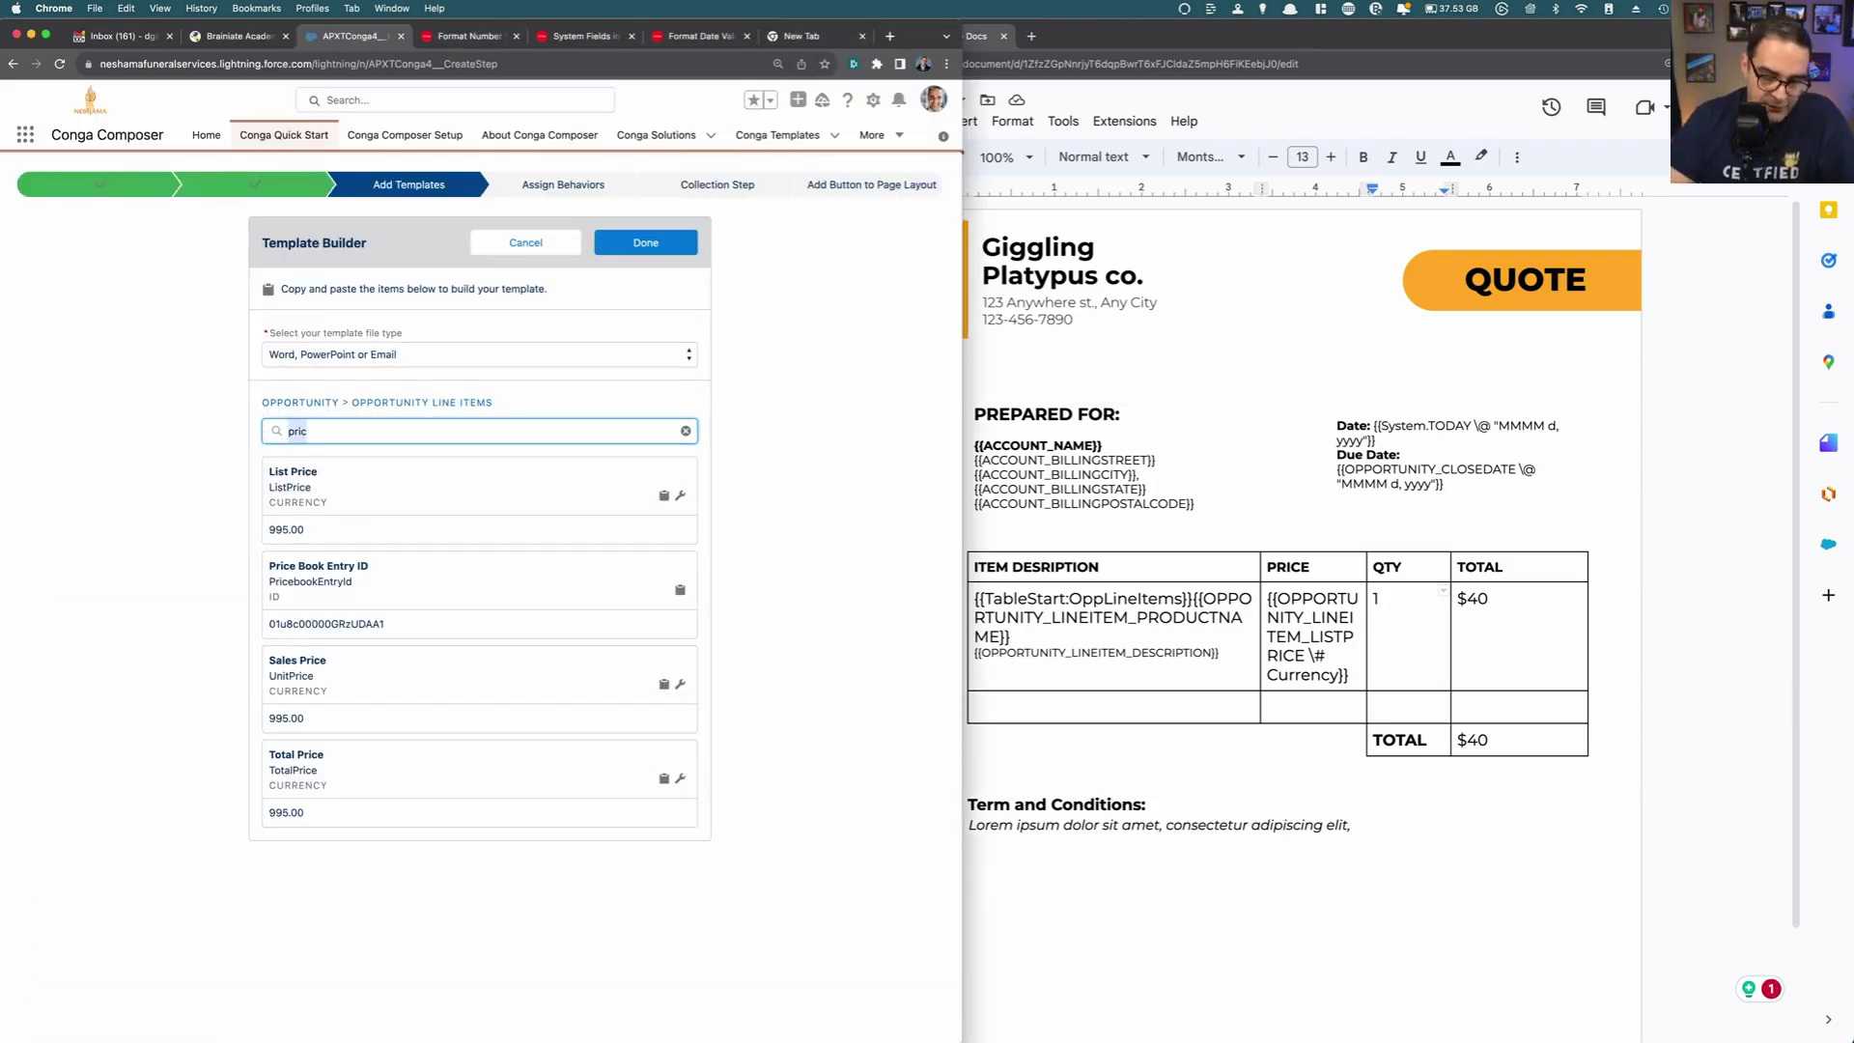
text(quan)
click(680, 500)
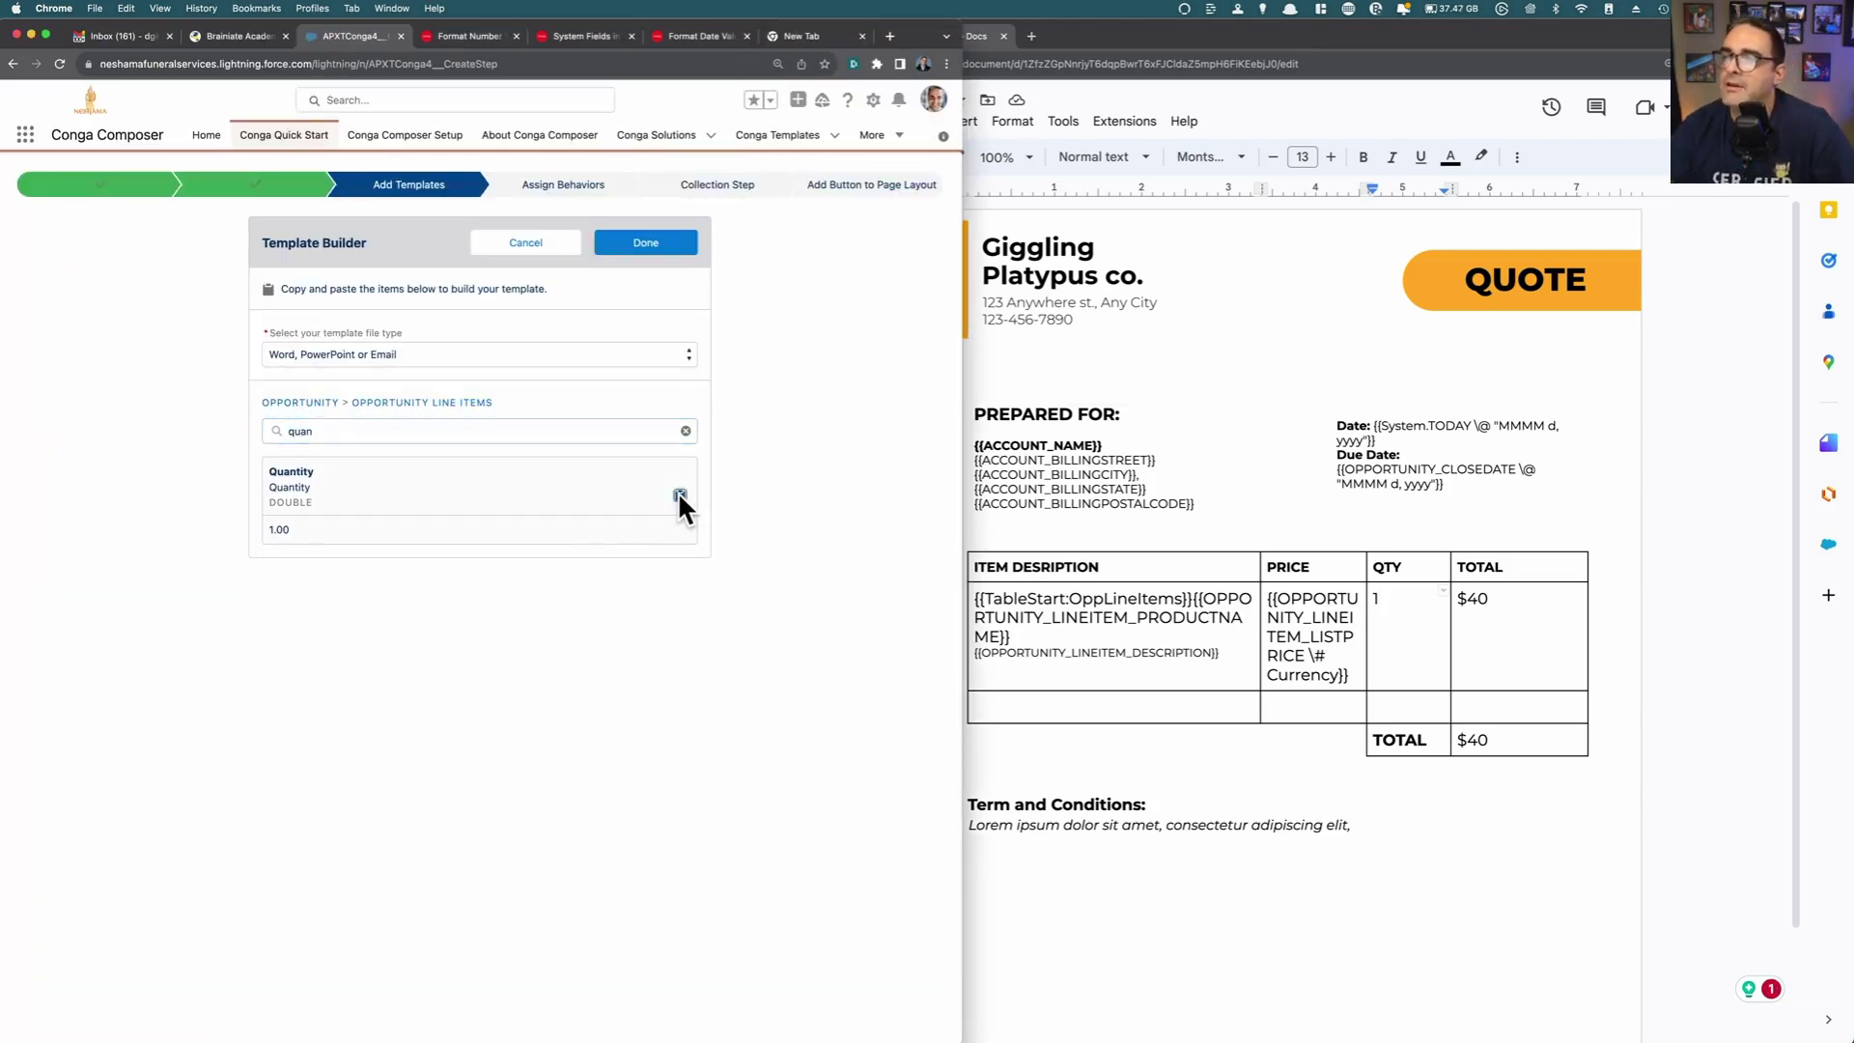
Step: Replace the QTY placeholder 1 with the Quantity merge field, removing its TableStart and TableEnd tags
double_click(1375, 597)
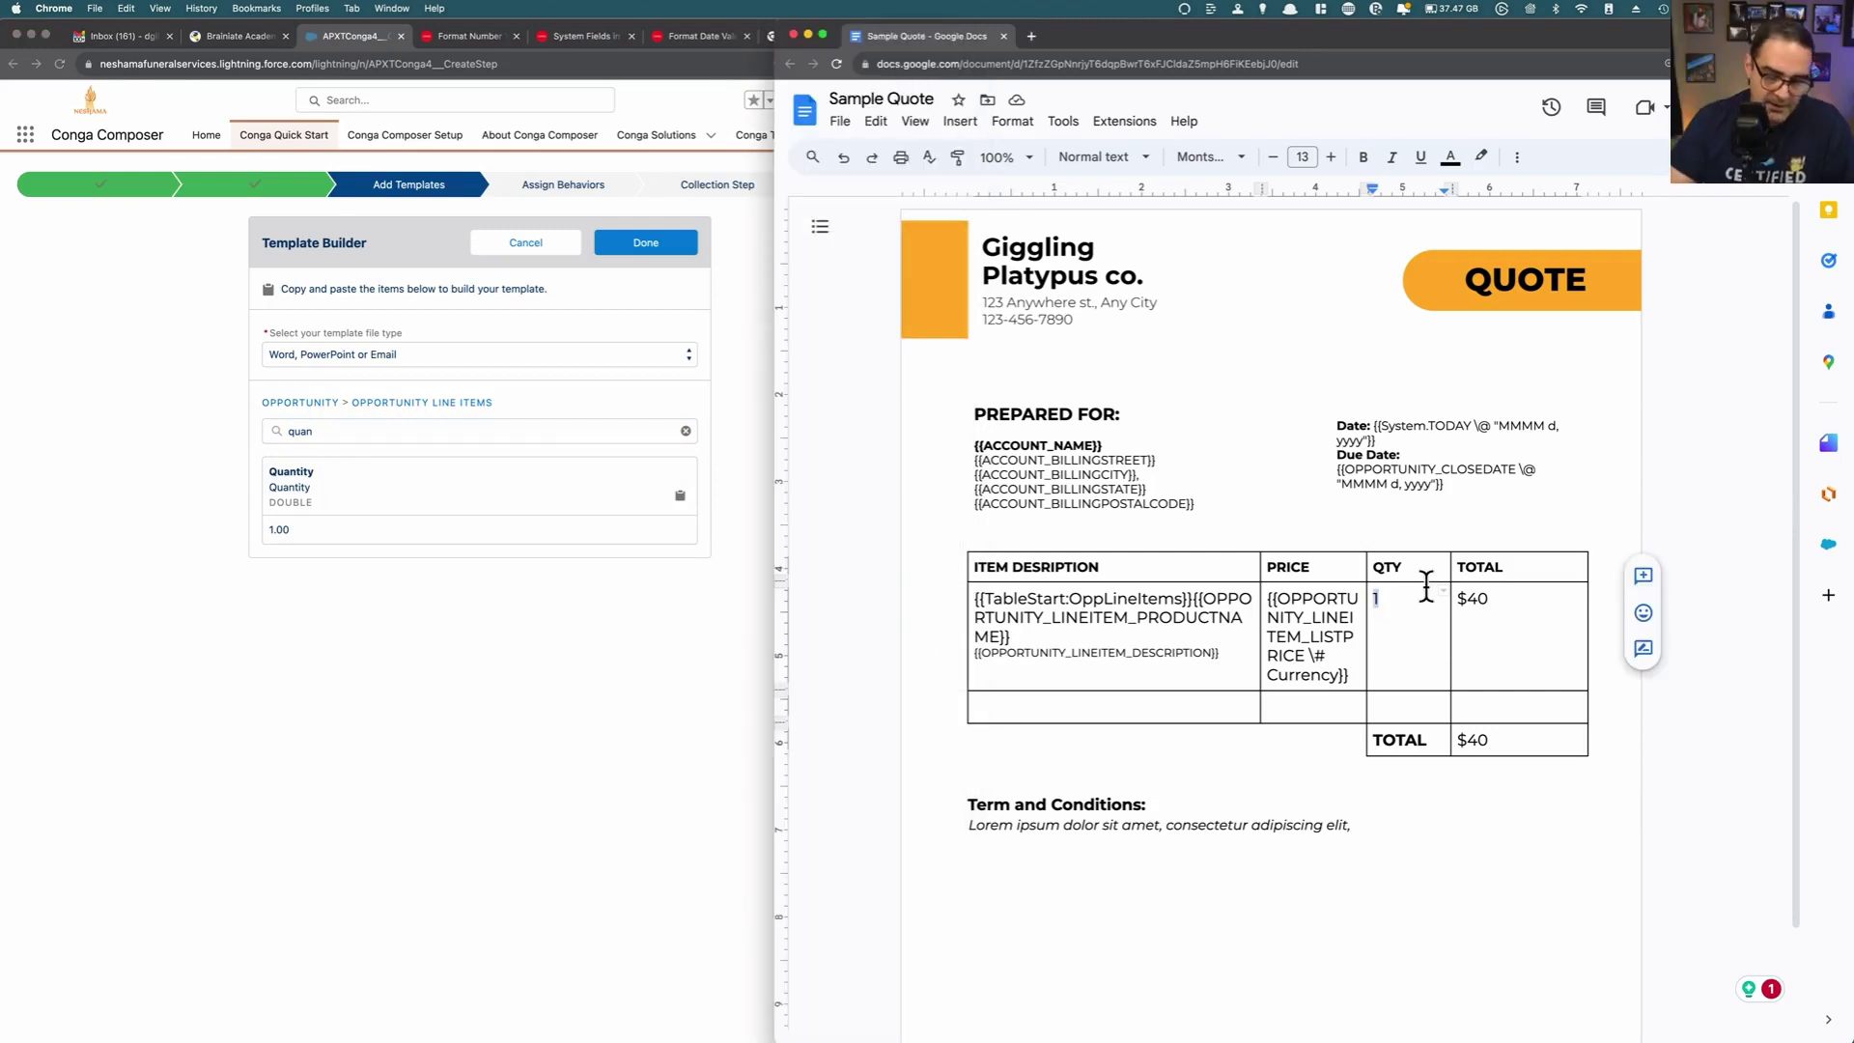
key(super+v)
key(BackSpace)
key(BackSpace)
key(BackSpace)
key(BackSpace)
key(BackSpace)
key(BackSpace)
key(BackSpace)
key(BackSpace)
key(BackSpace)
key(BackSpace)
key(BackSpace)
key(BackSpace)
key(BackSpace)
key(BackSpace)
key(BackSpace)
key(BackSpace)
key(BackSpace)
key(BackSpace)
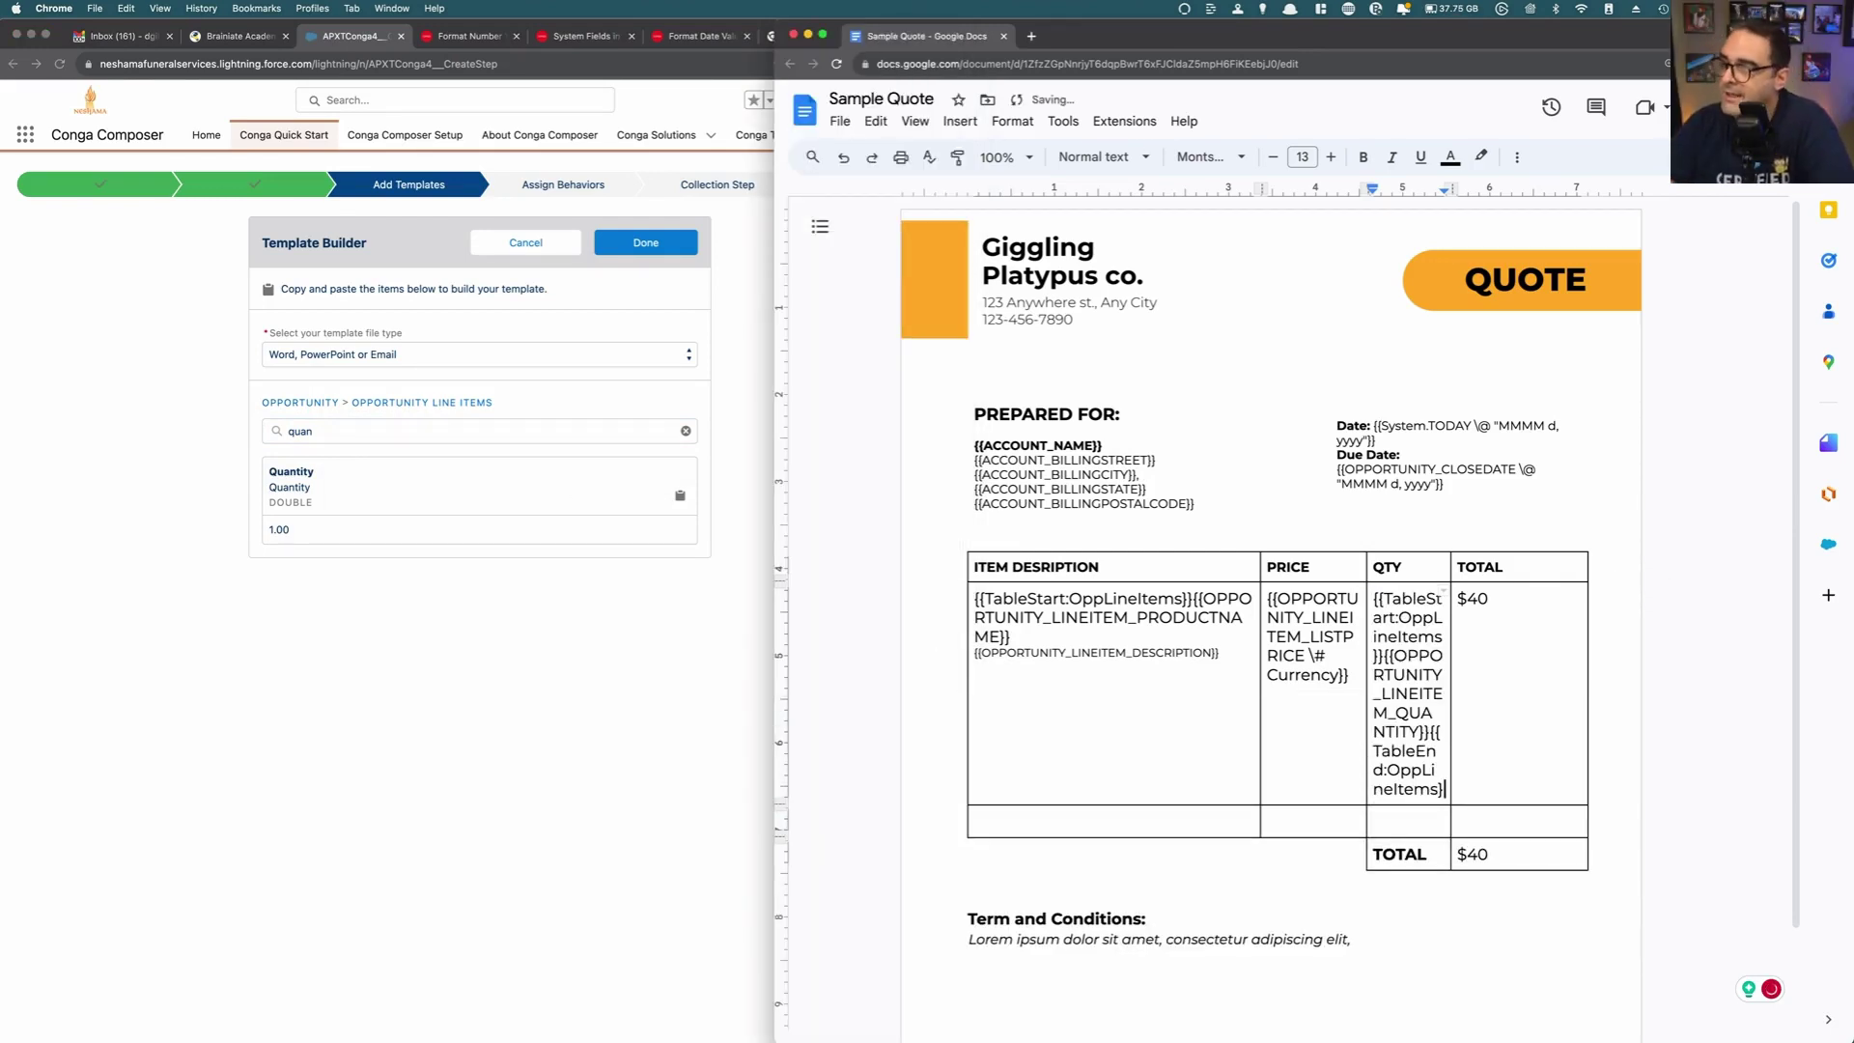
key(BackSpace)
key(BackSpace)
key(BackSpace)
key(BackSpace)
key(BackSpace)
key(BackSpace)
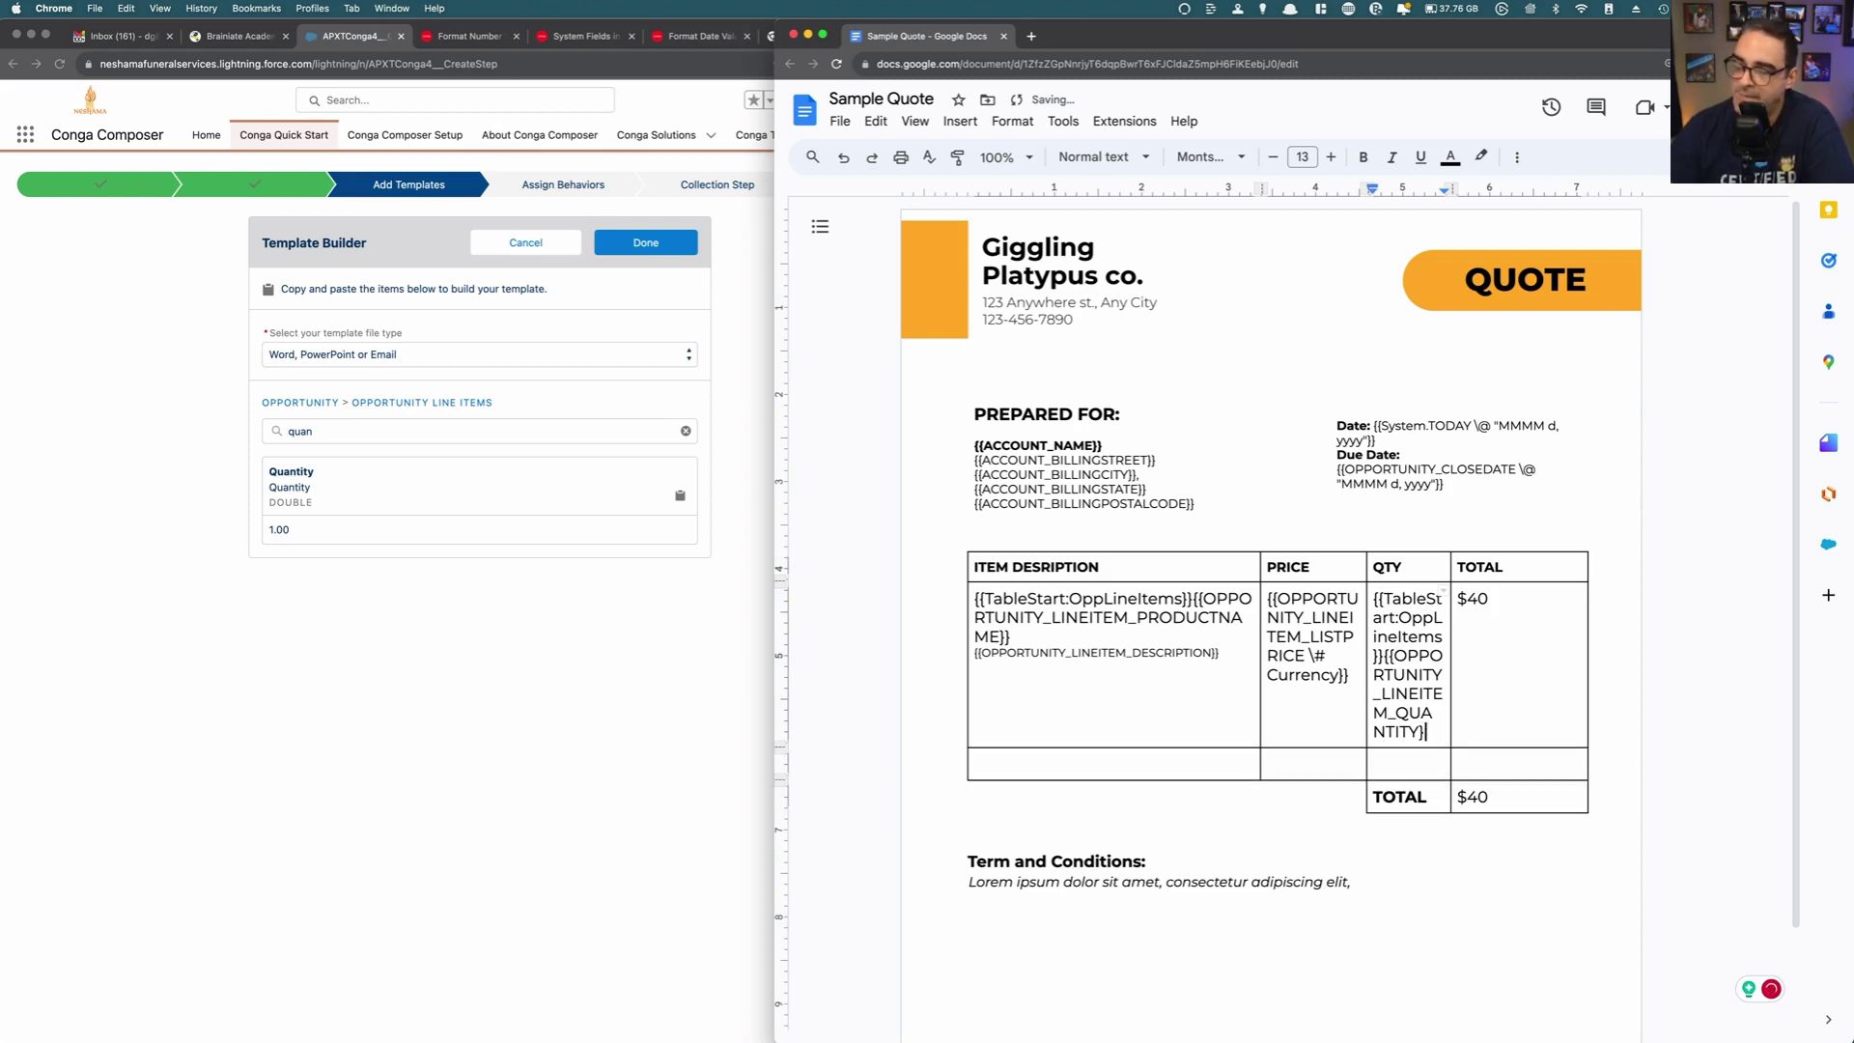
text({{TableEnd:)
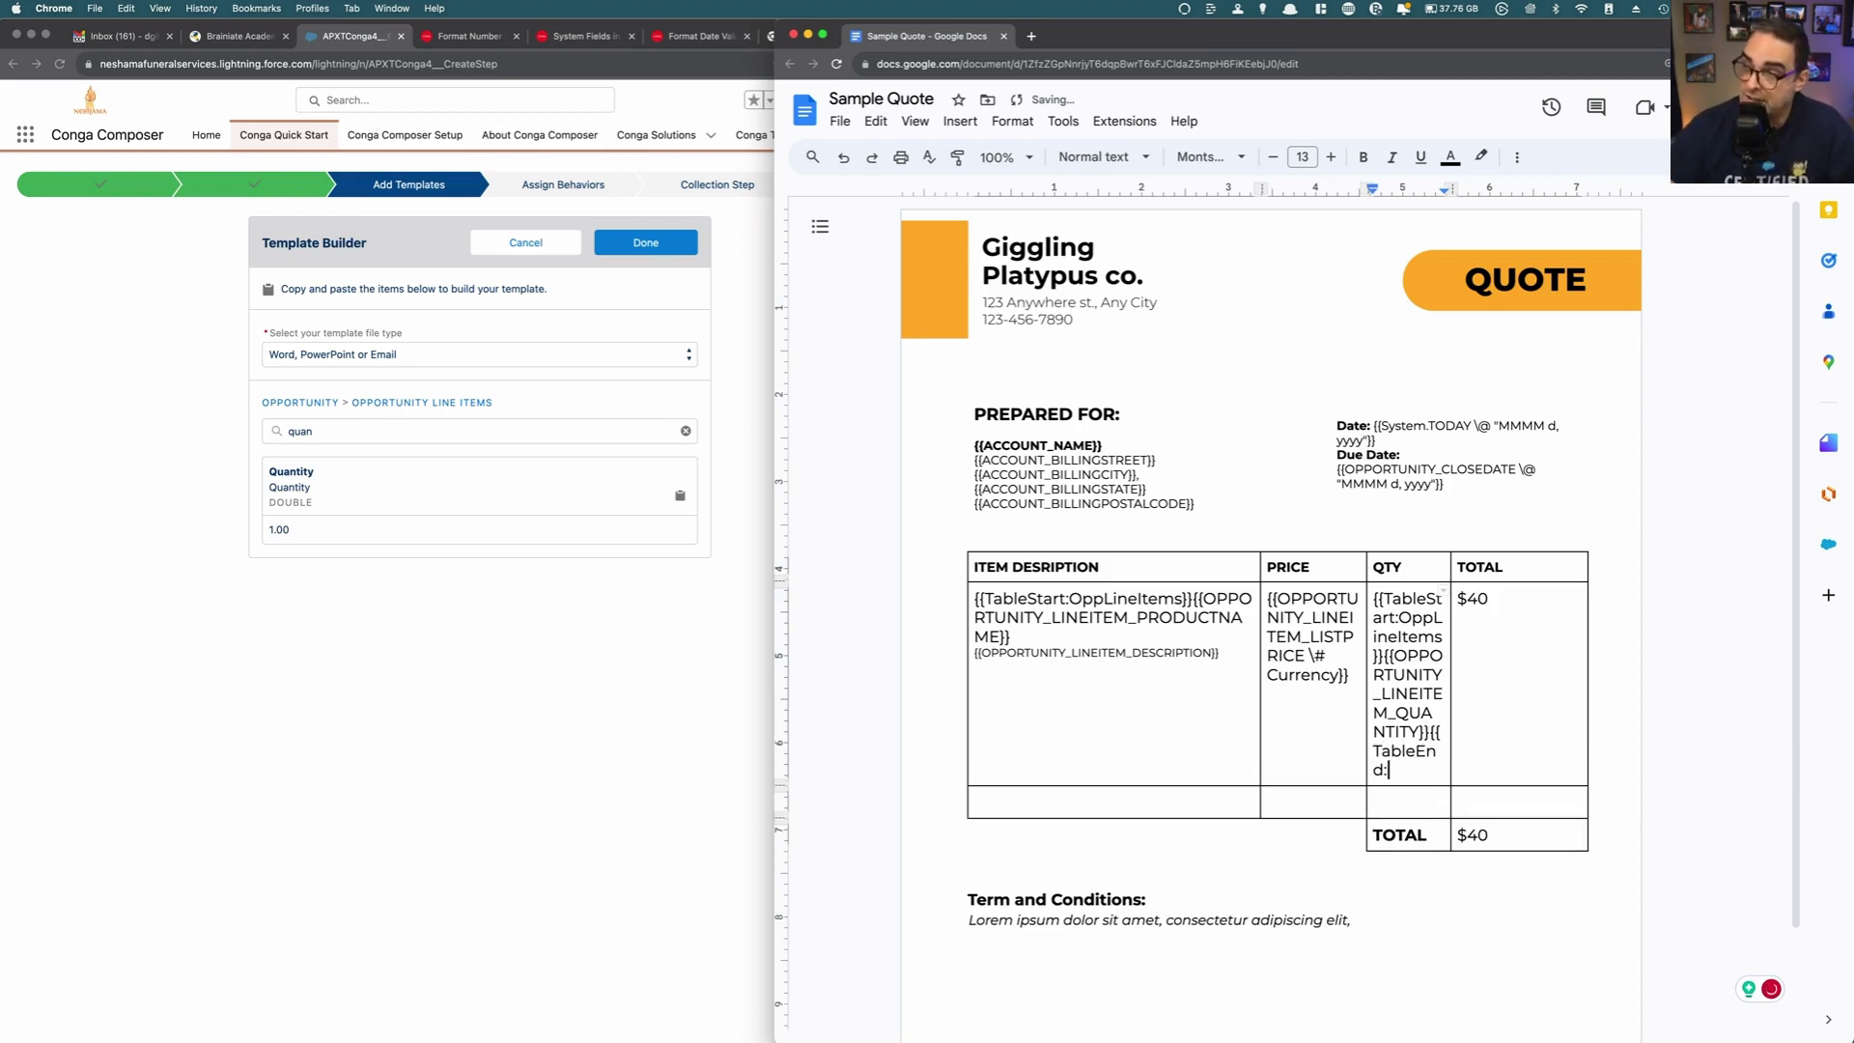
key(BackSpace)
key(BackSpace)
key(BackSpace)
key(BackSpace)
key(BackSpace)
key(BackSpace)
key(BackSpace)
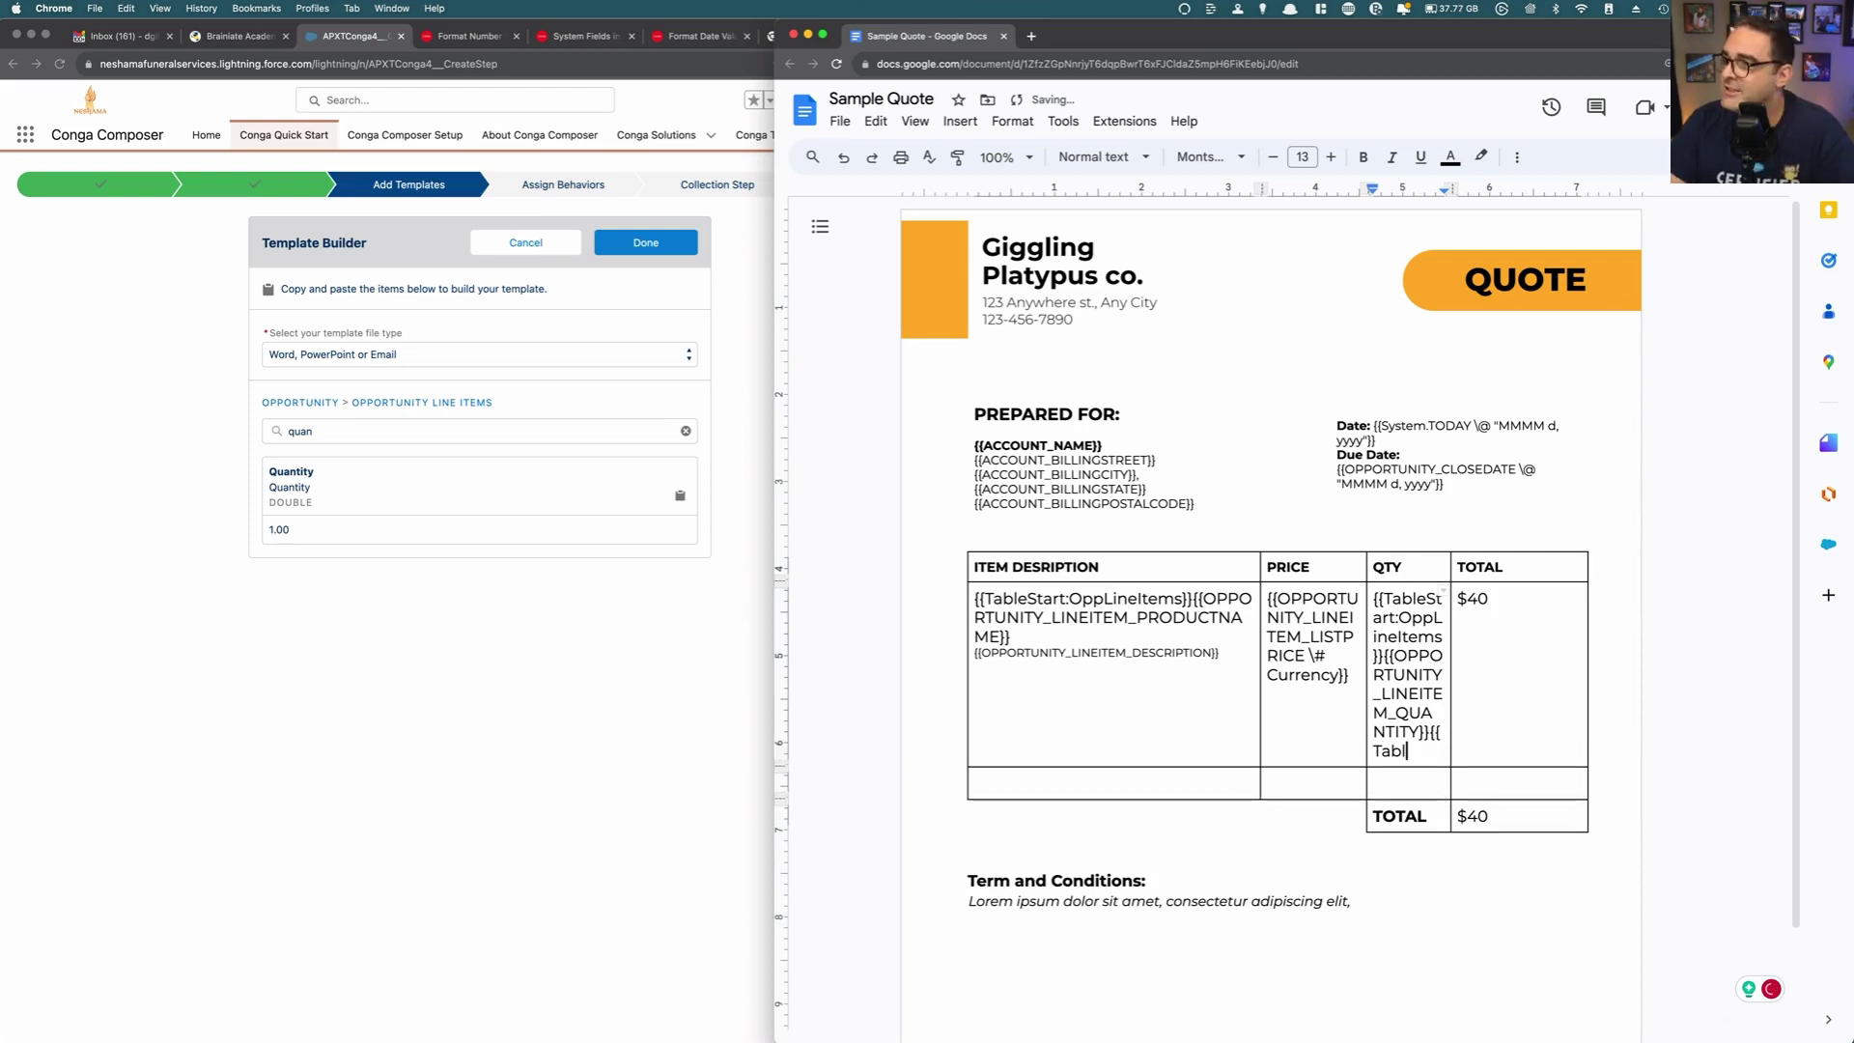
key(BackSpace)
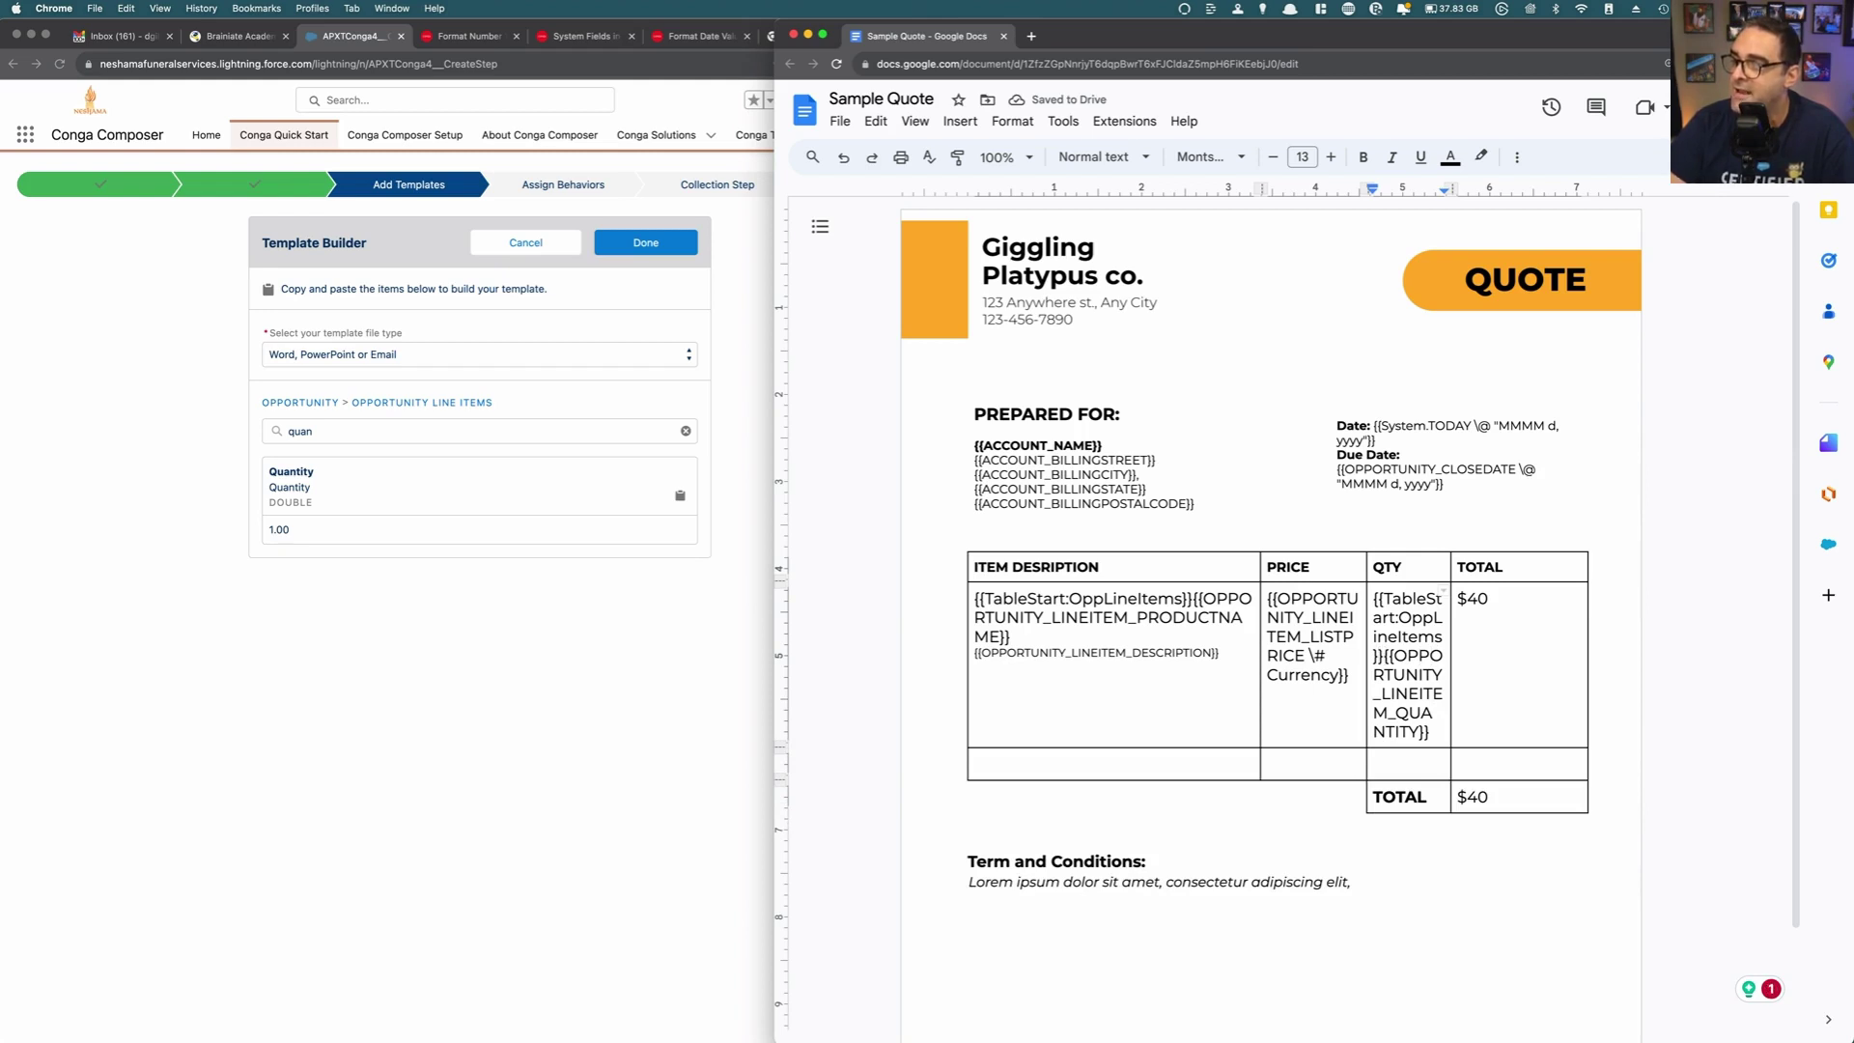
key(BackSpace)
key(BackSpace)
key(BackSpace)
key(BackSpace)
key(BackSpace)
key(BackSpace)
key(BackSpace)
key(BackSpace)
key(BackSpace)
key(BackSpace)
key(BackSpace)
key(BackSpace)
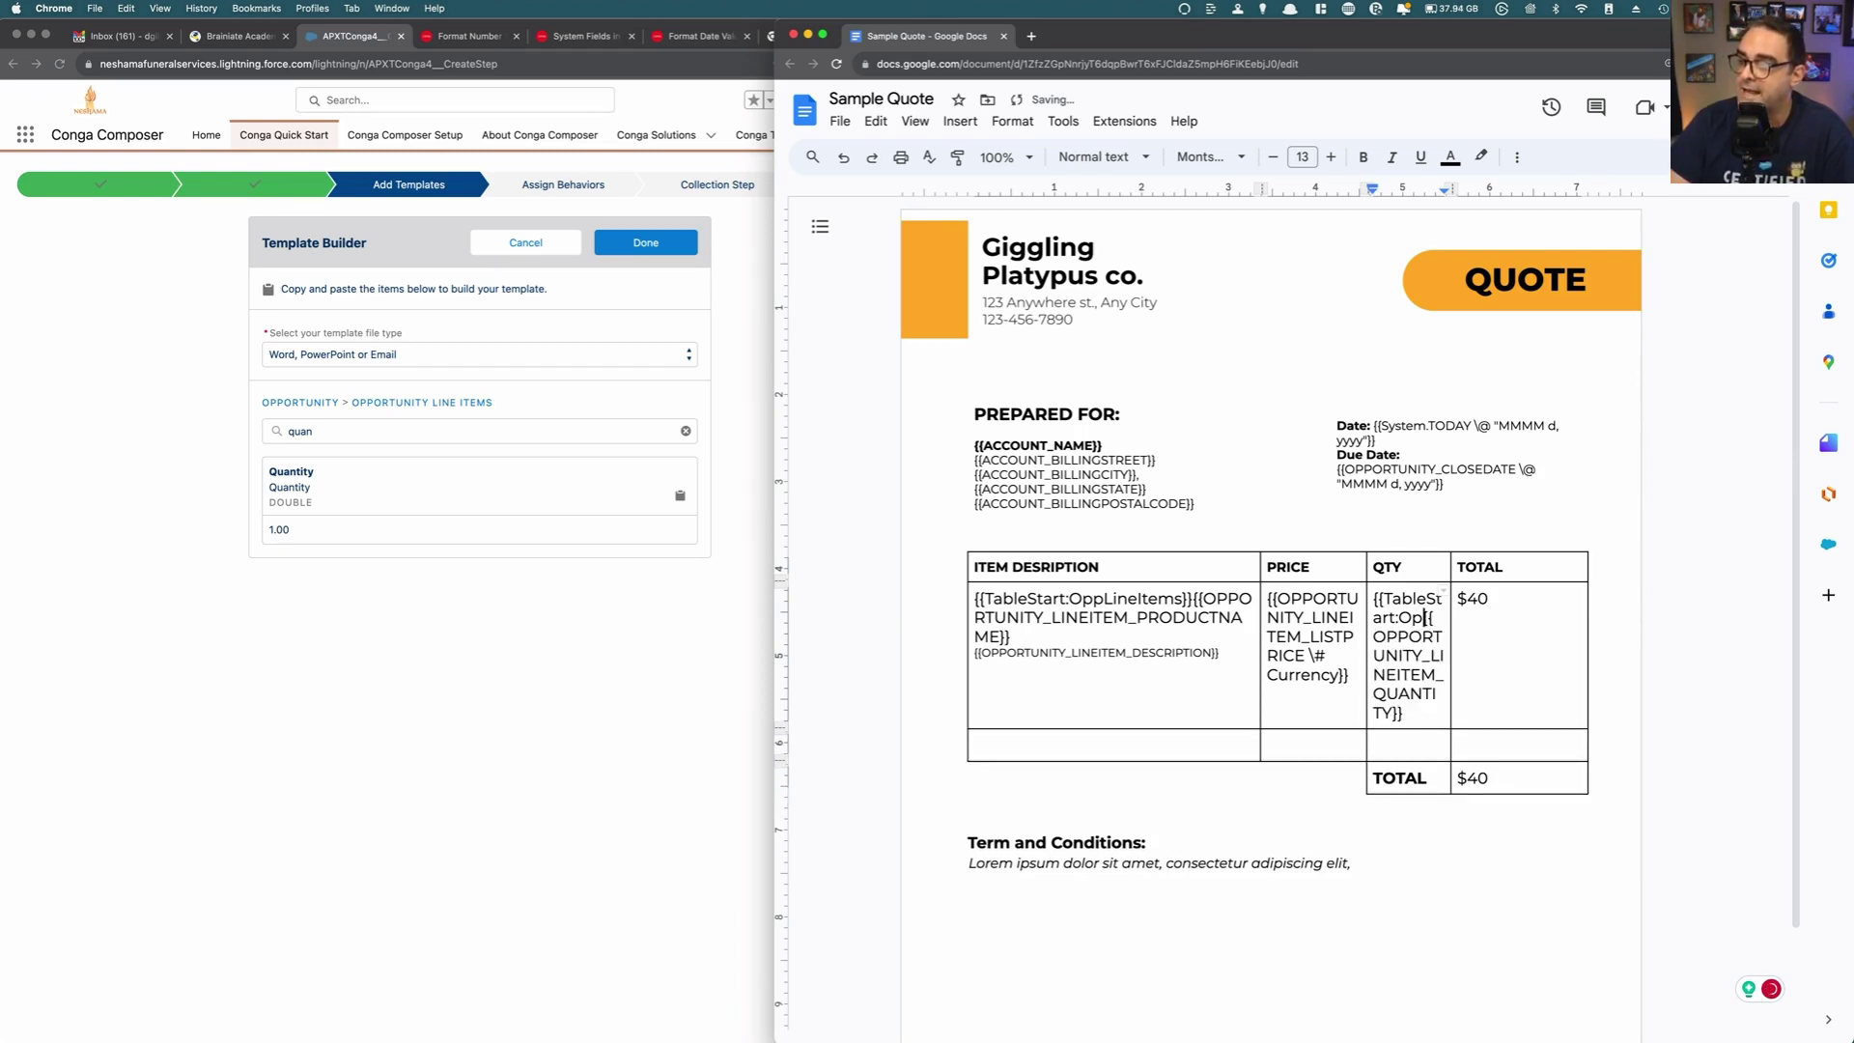
key(BackSpace)
key(BackSpace)
key(BackSpace)
key(BackSpace)
key(BackSpace)
key(BackSpace)
key(BackSpace)
key(BackSpace)
key(BackSpace)
key(BackSpace)
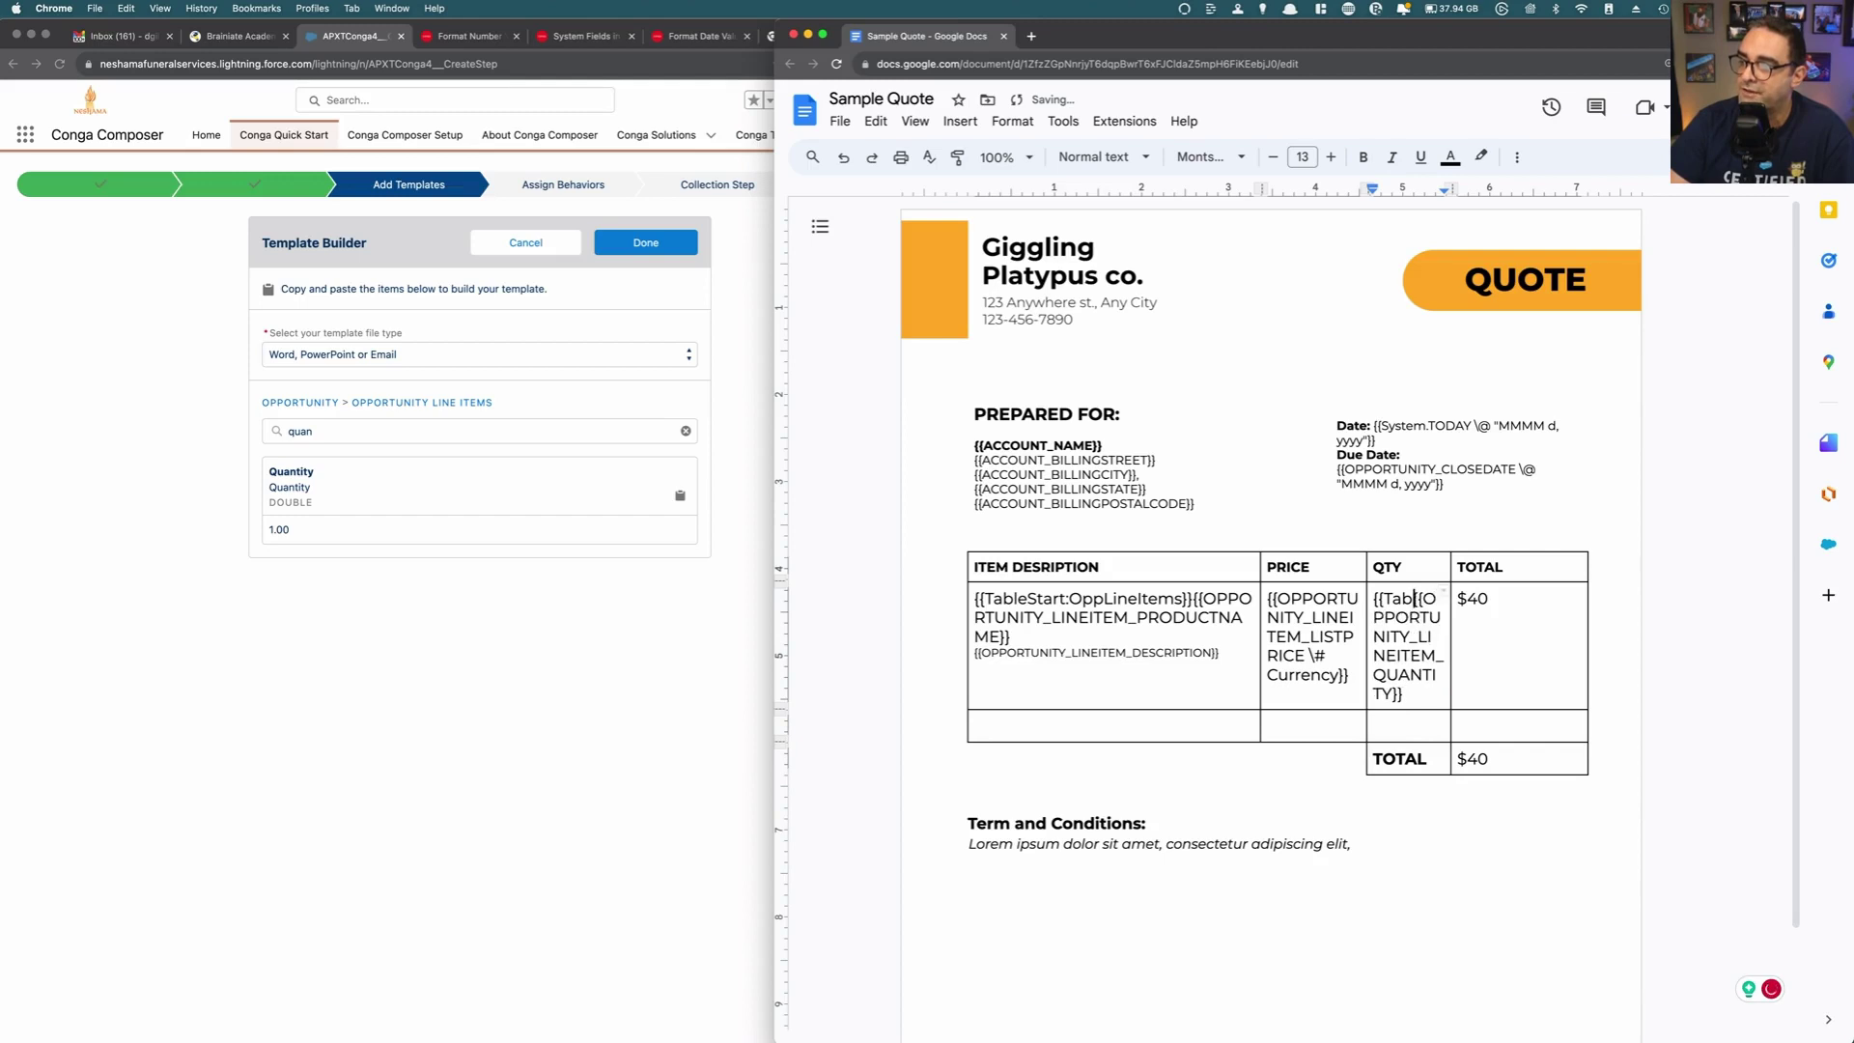
key(BackSpace)
key(BackSpace)
key(BackSpace)
key(BackSpace)
key(BackSpace)
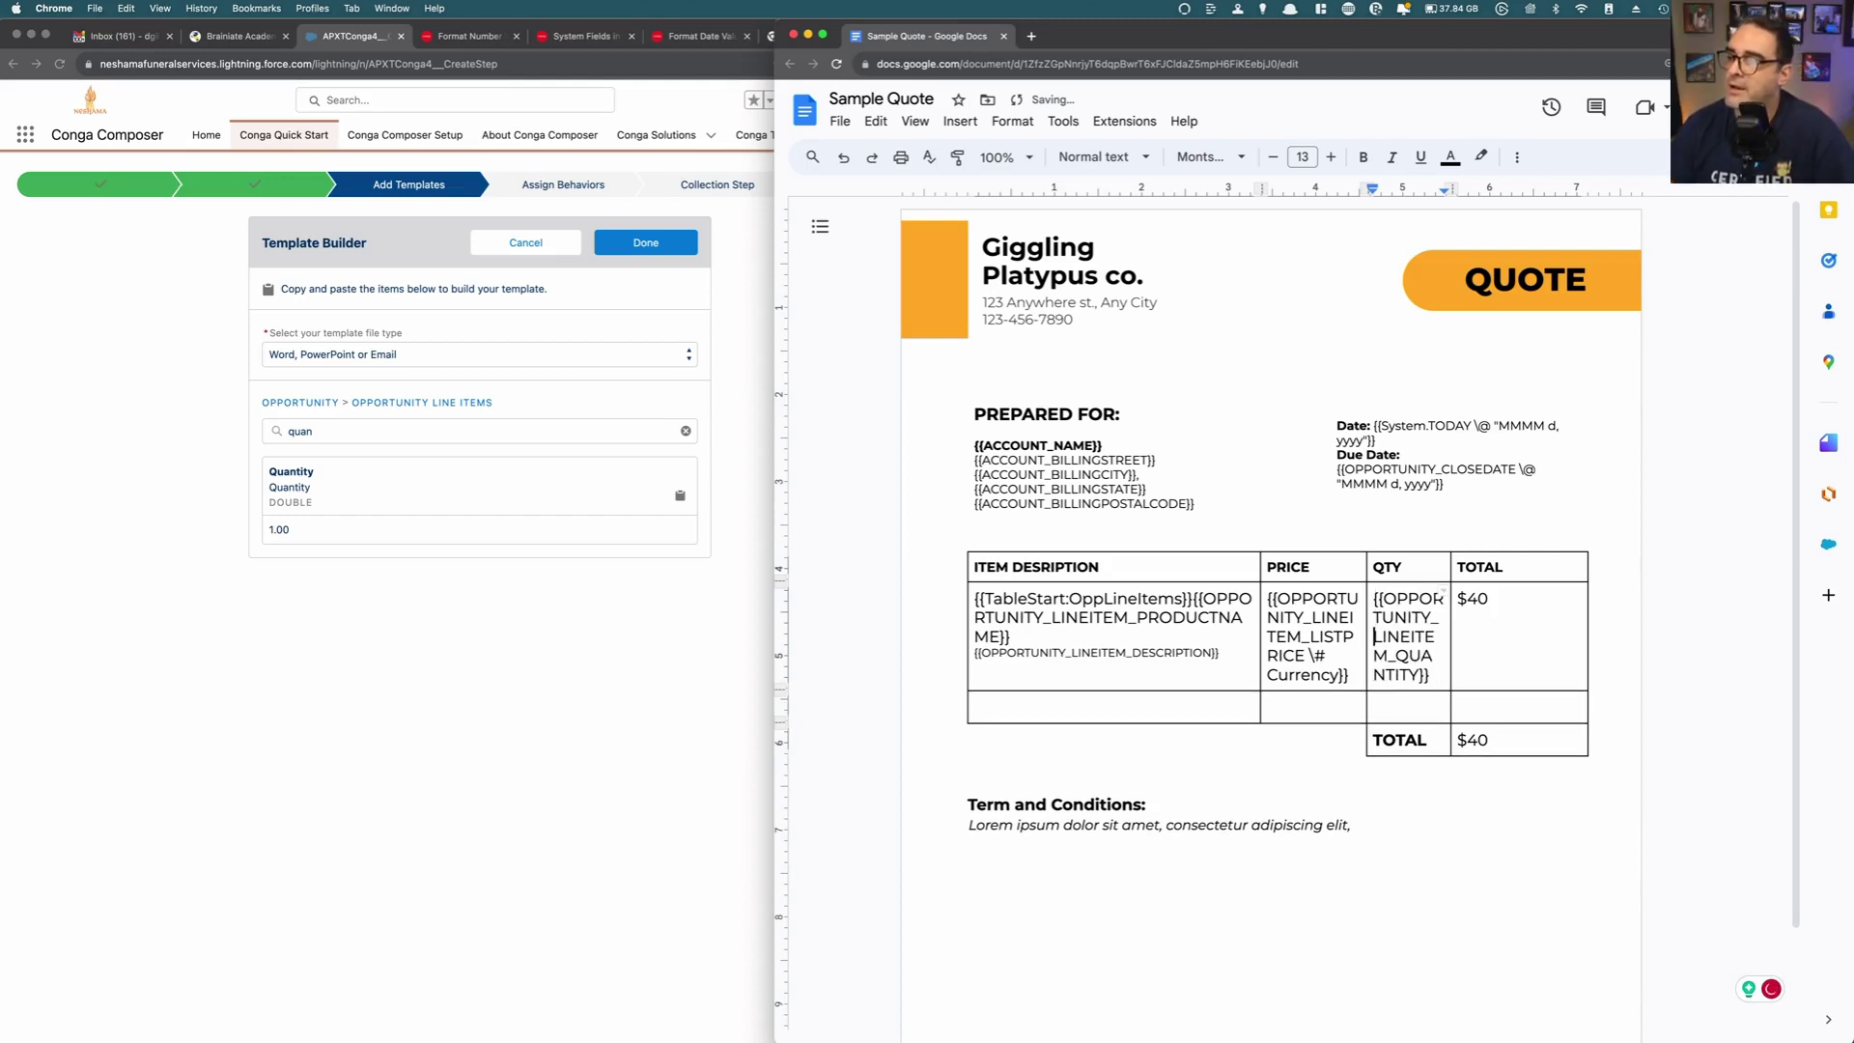
click(331, 431)
drag(331, 431, 278, 430)
Step: Replace the line-item TOTAL $40 with {{OPPORTUNITY_LINEITEM_TOTALPRICE \# Currency}}
text(tot)
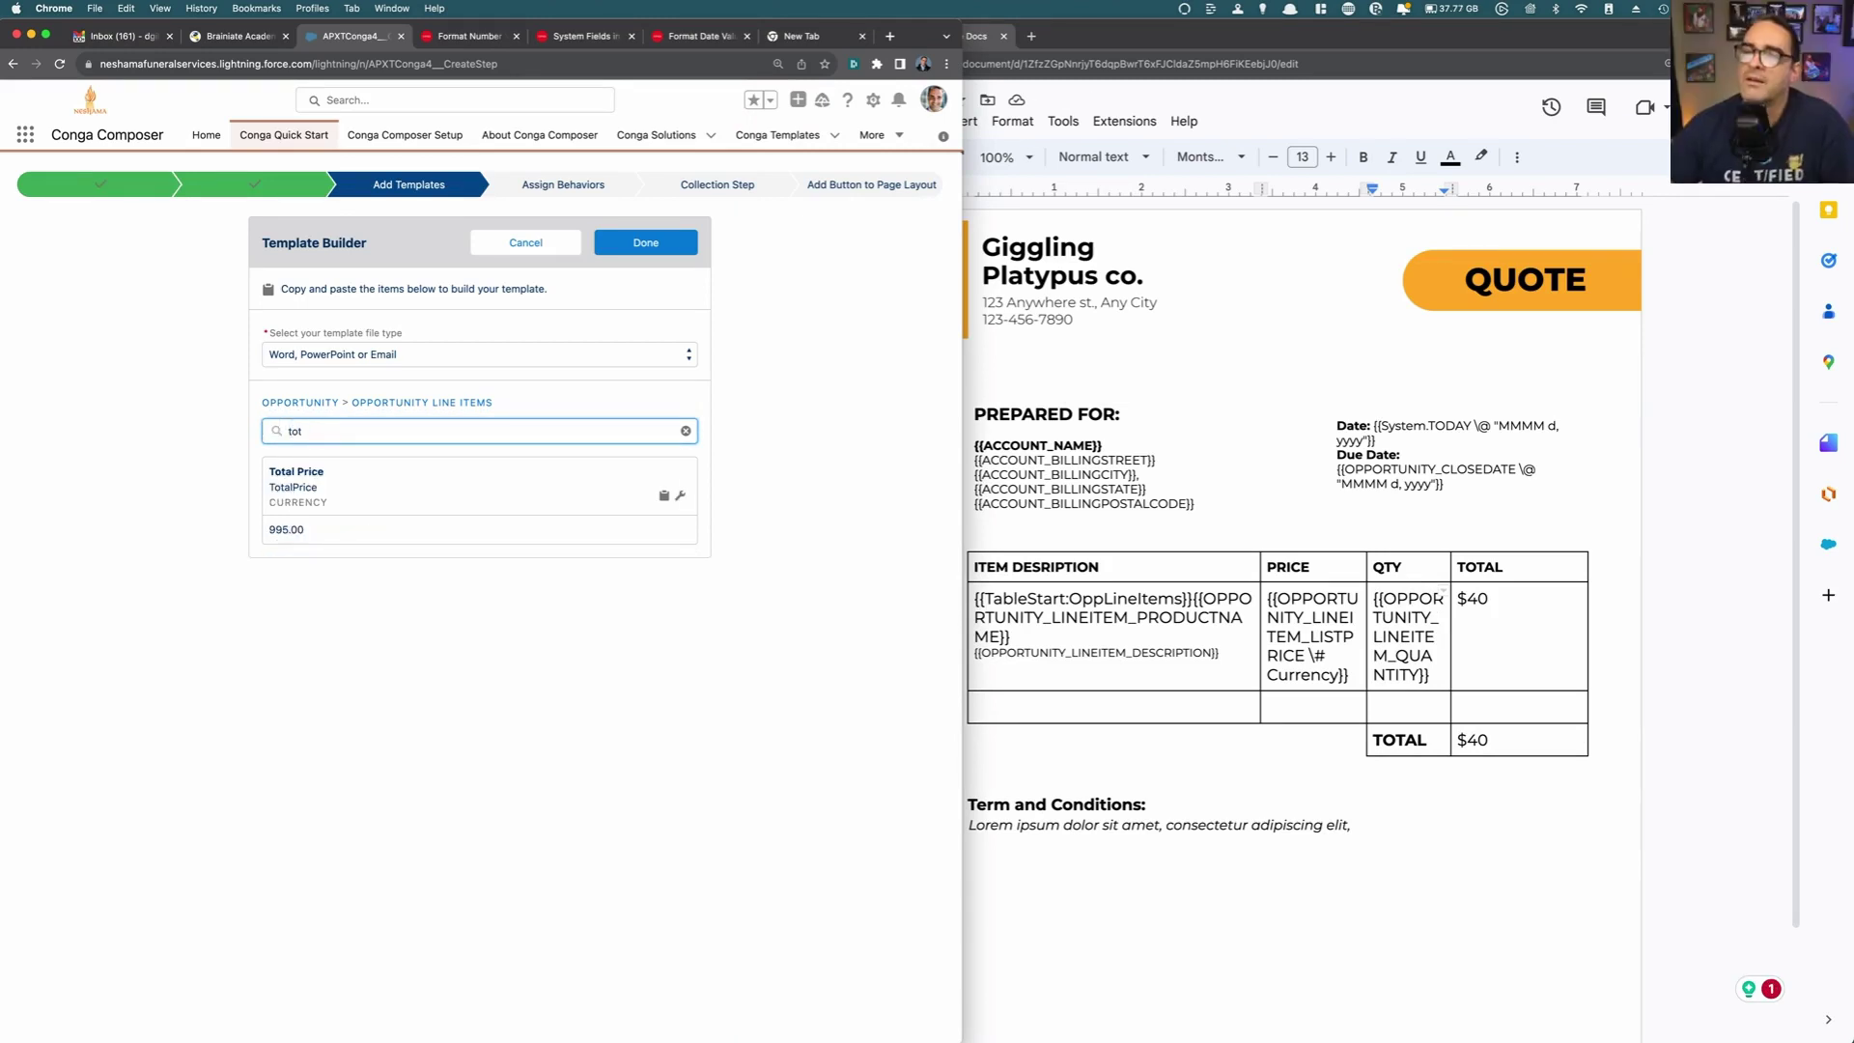
click(663, 495)
click(1485, 612)
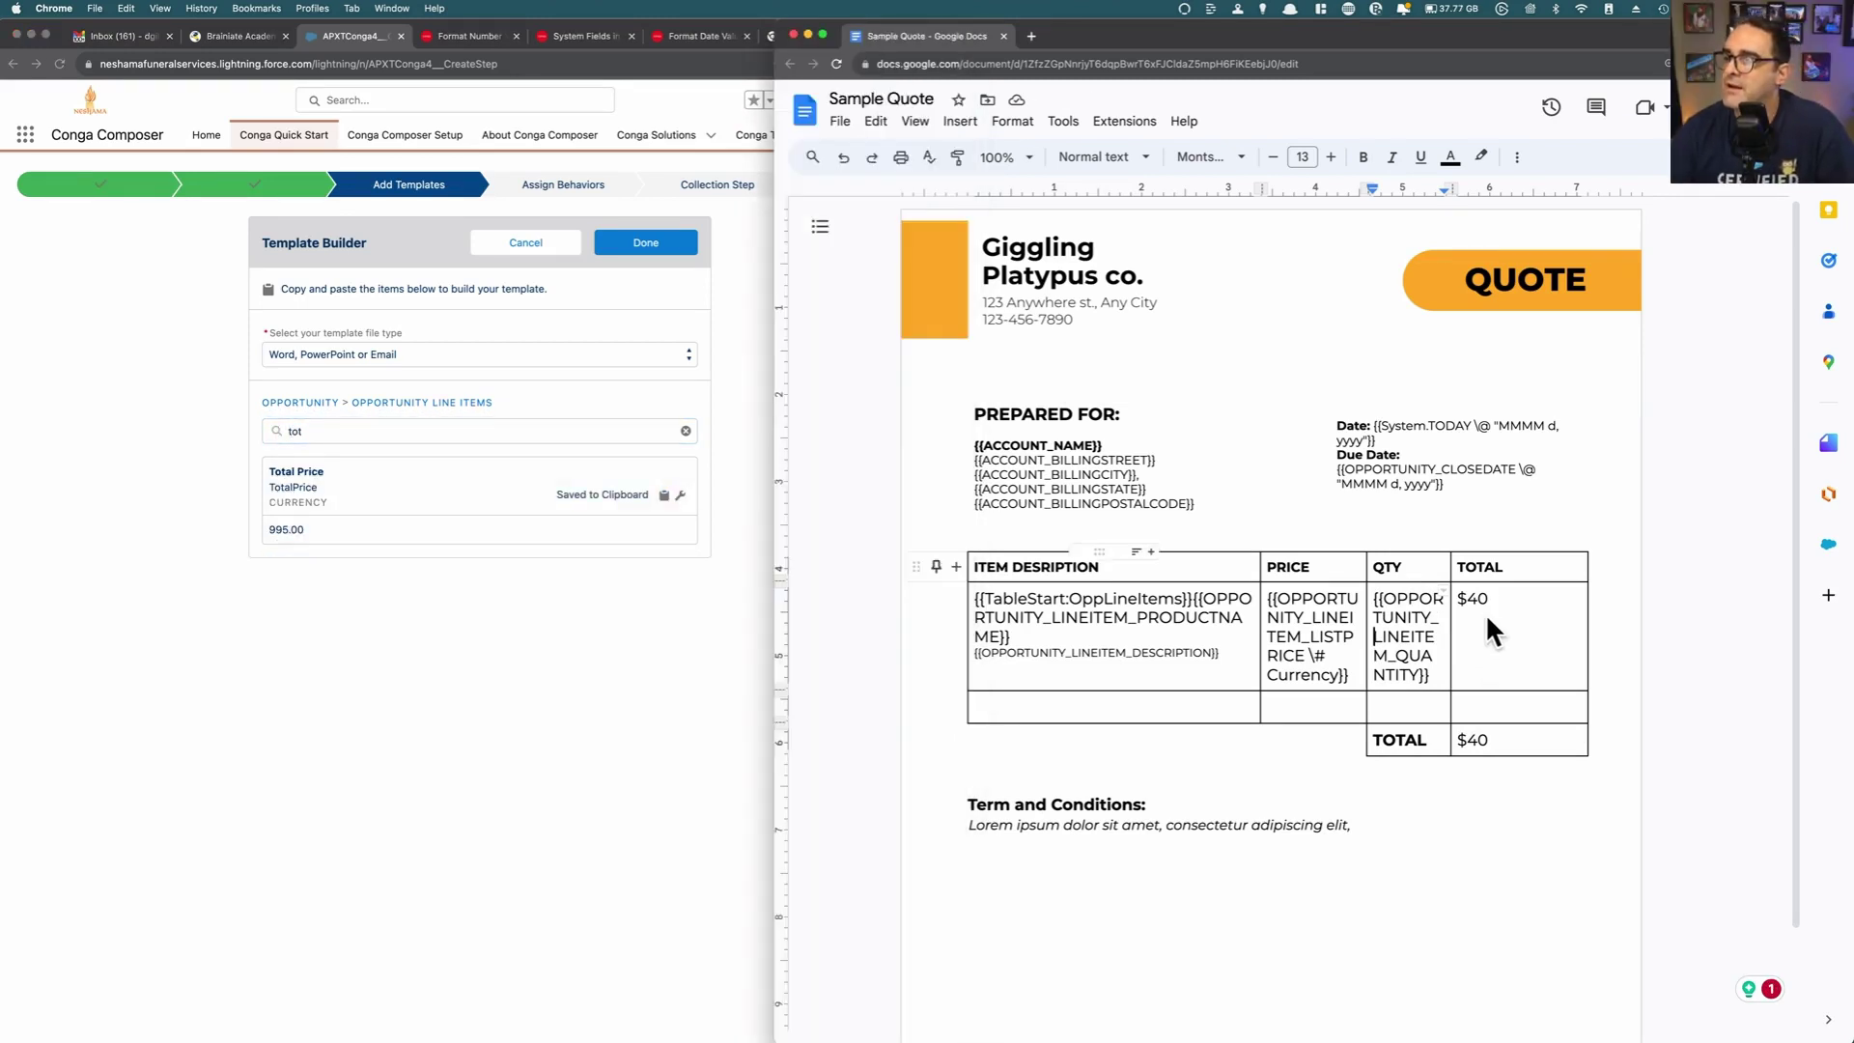
drag(1492, 600, 1456, 599)
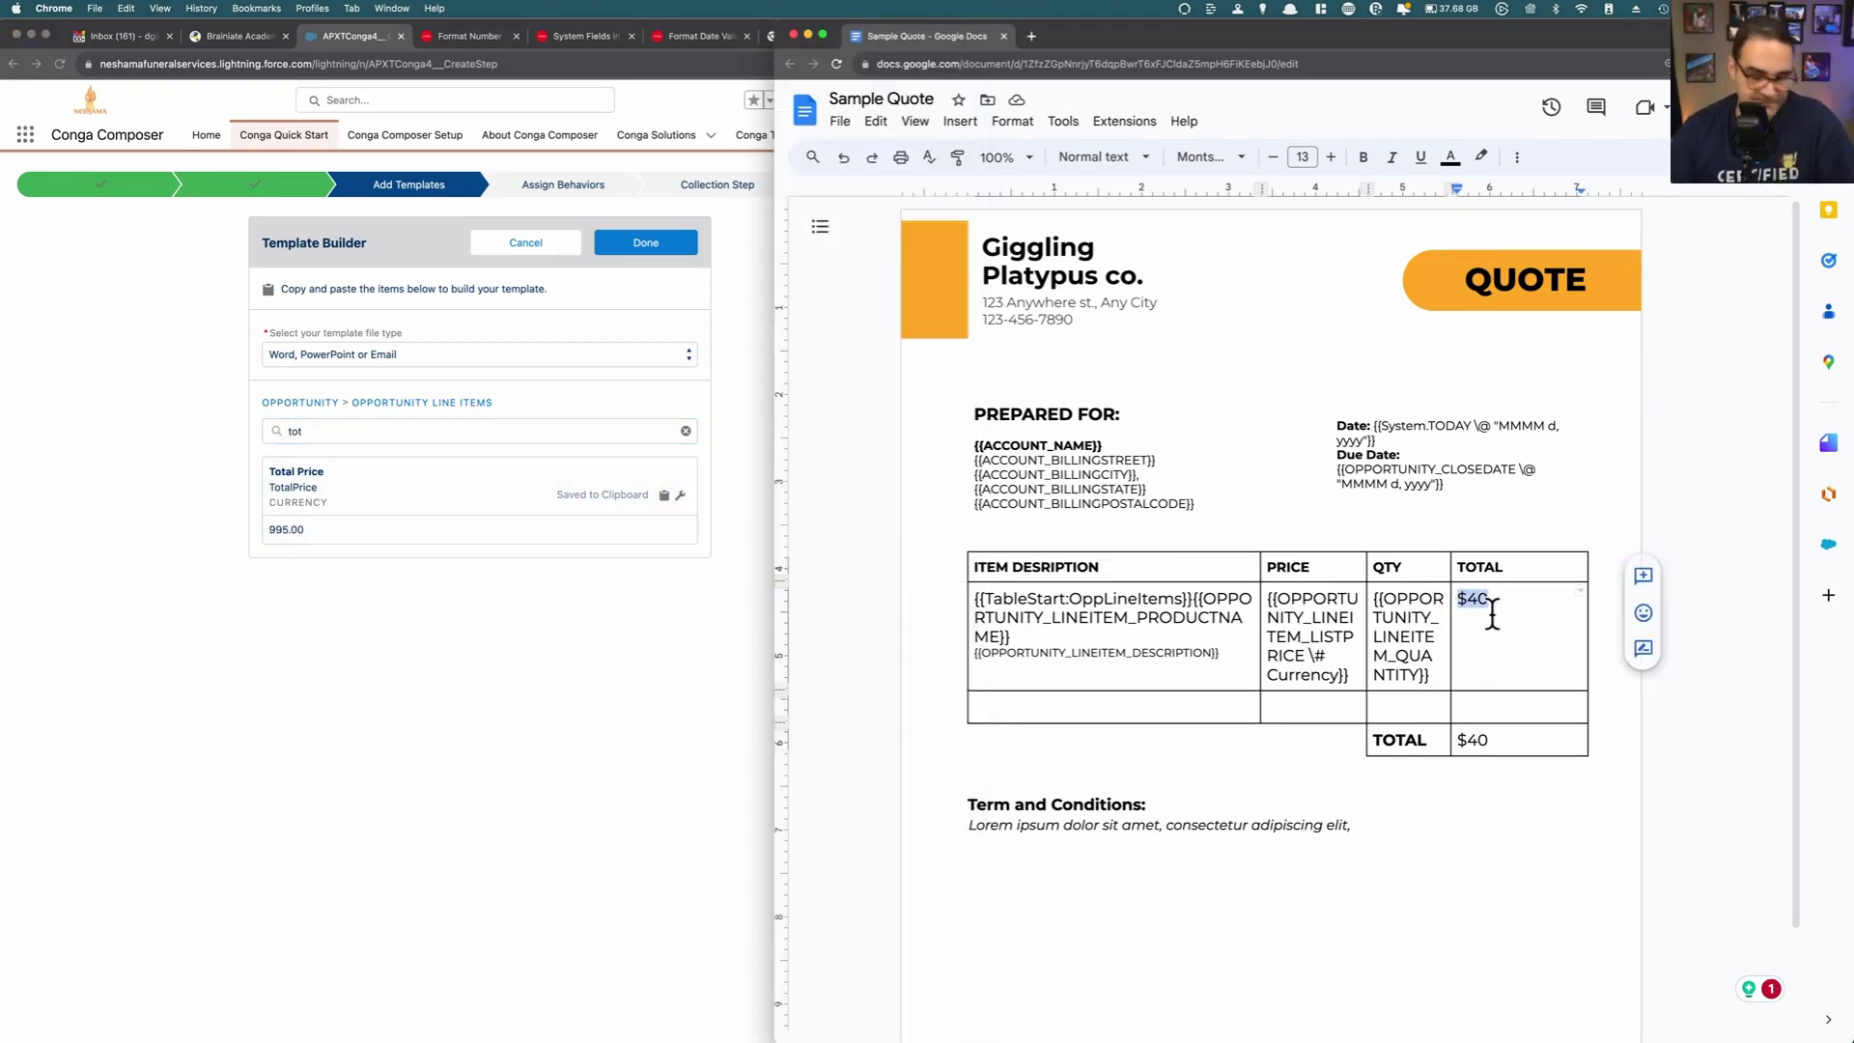
key(super+v)
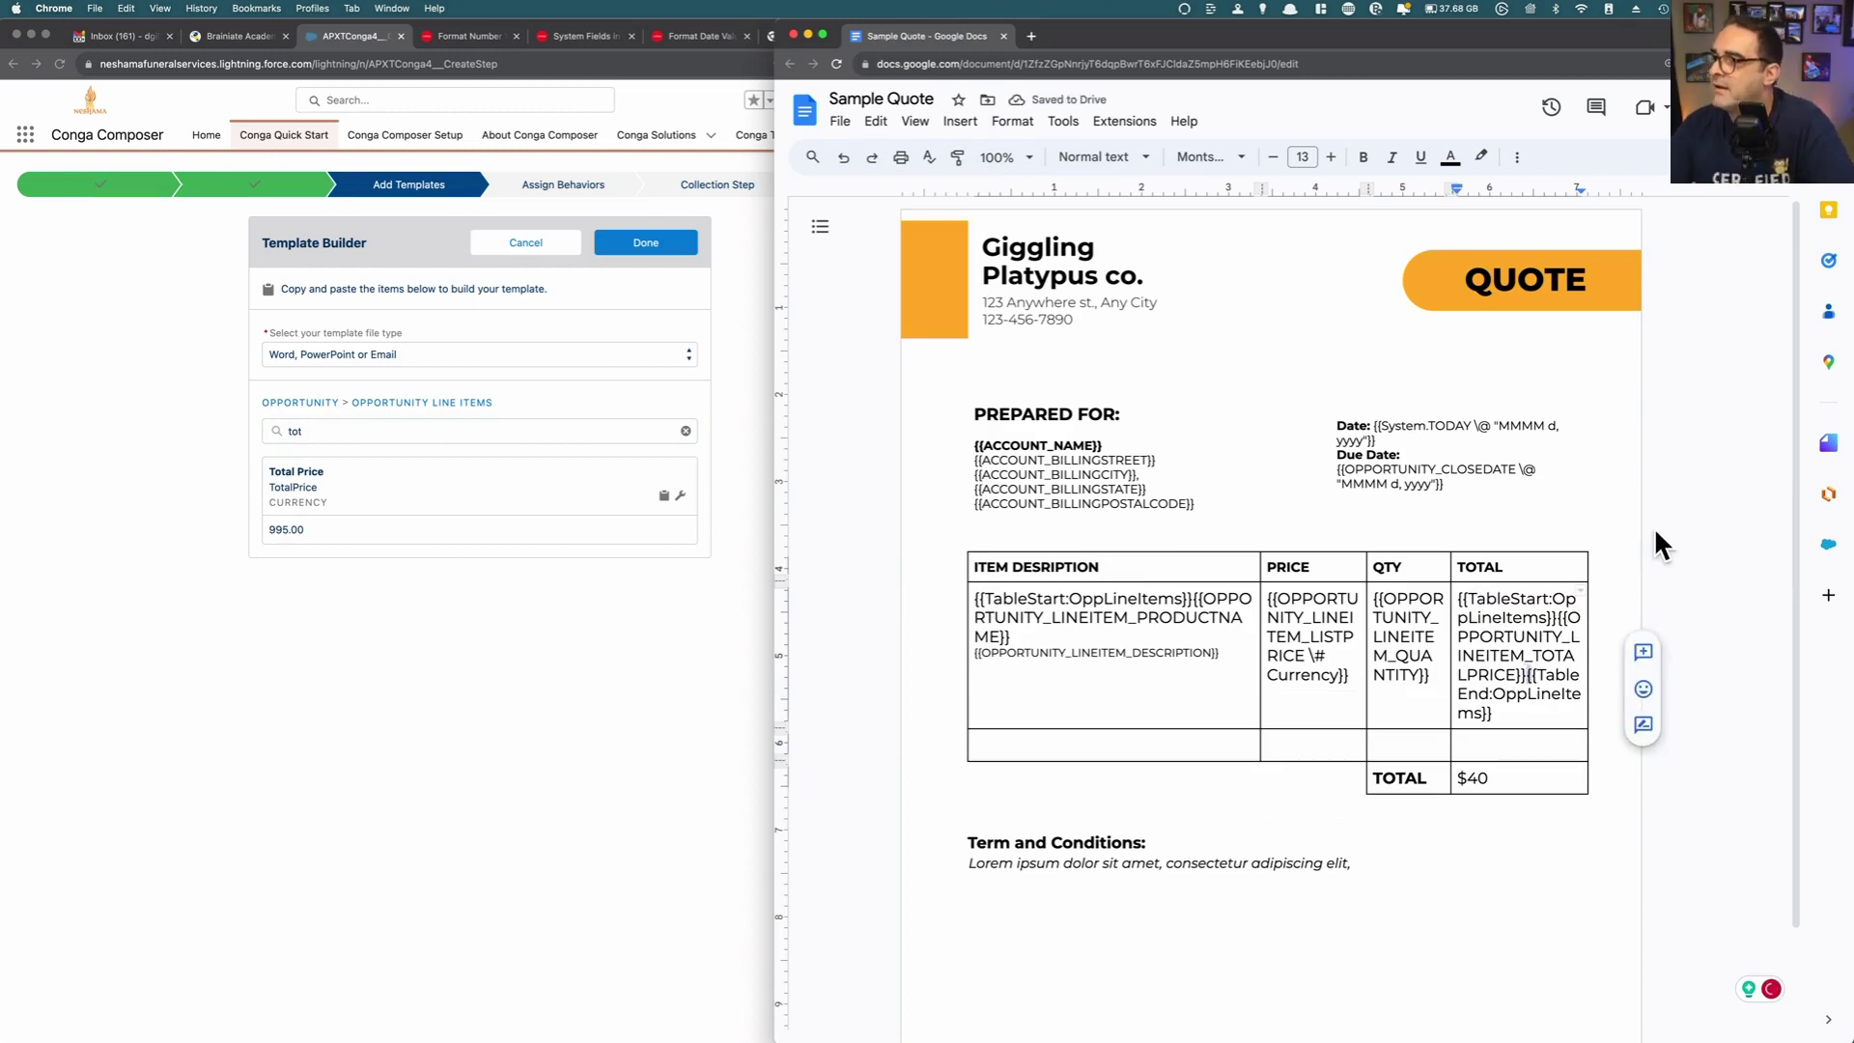
key(Return)
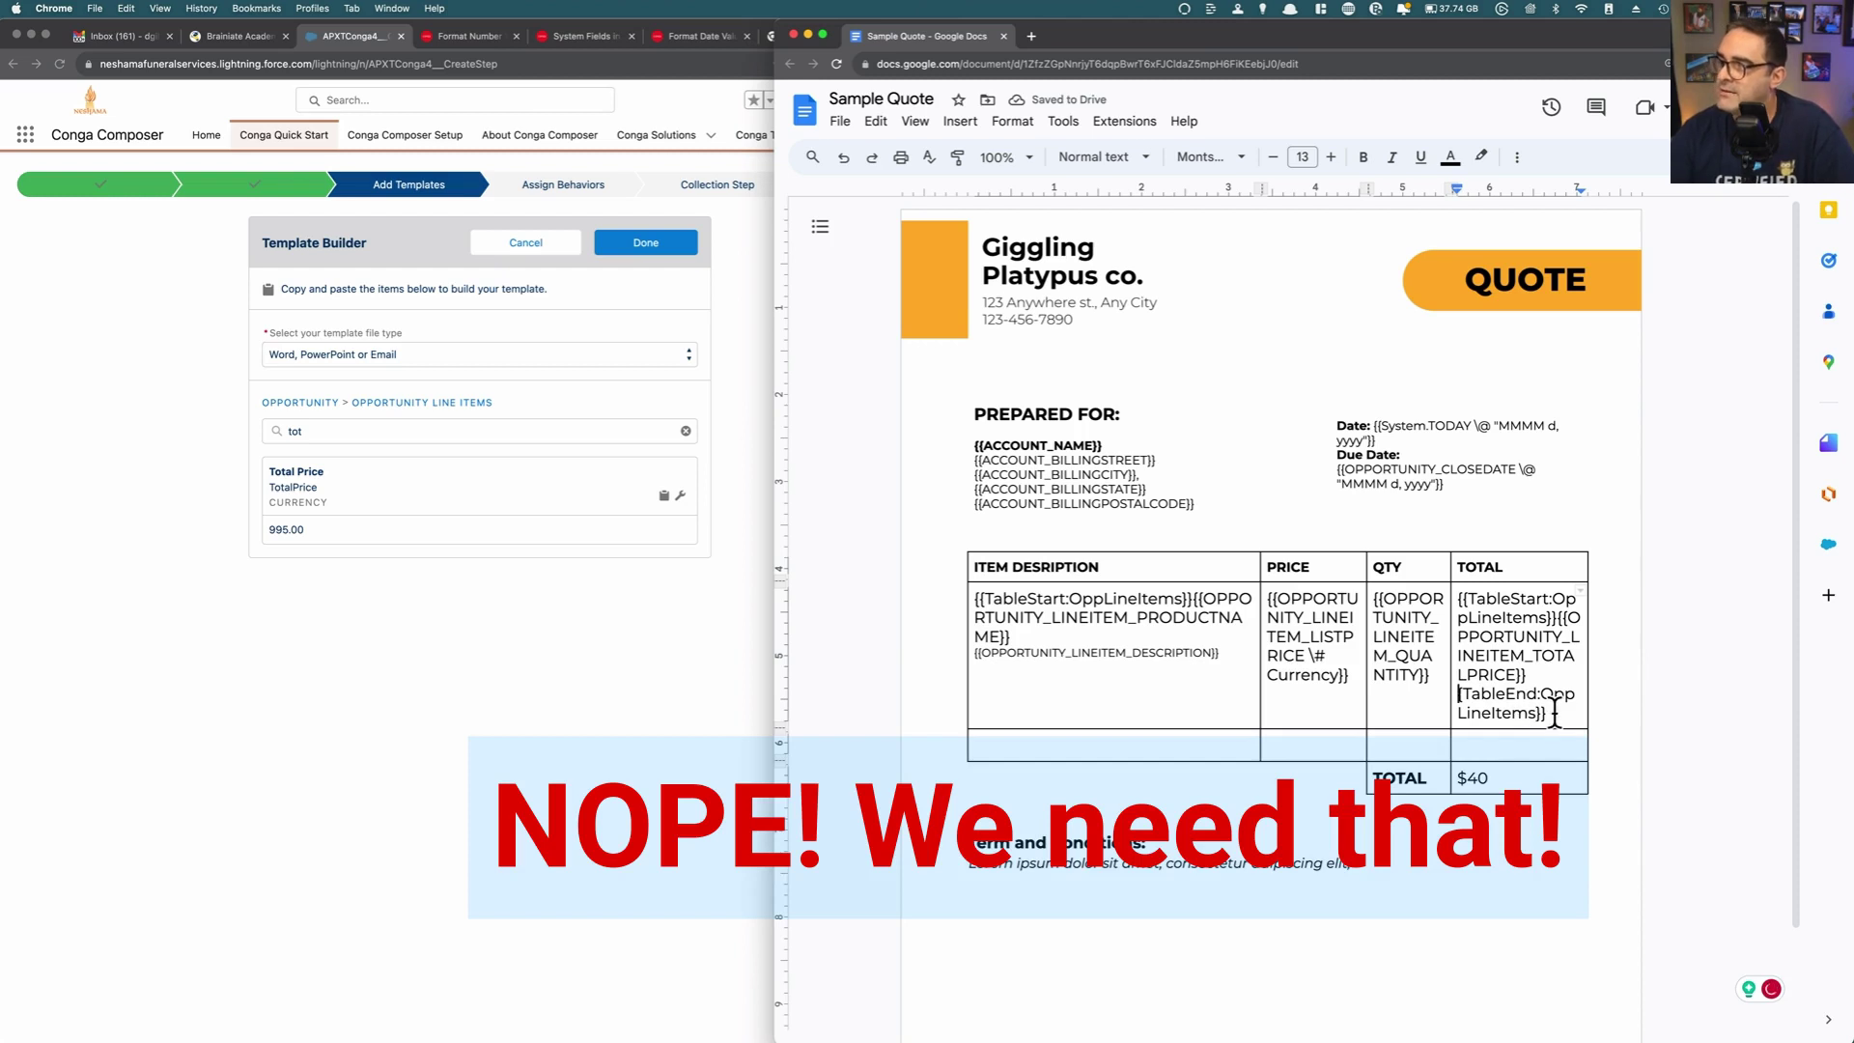
drag(1548, 715, 1462, 694)
key(ctrl+z)
key(ctrl+z)
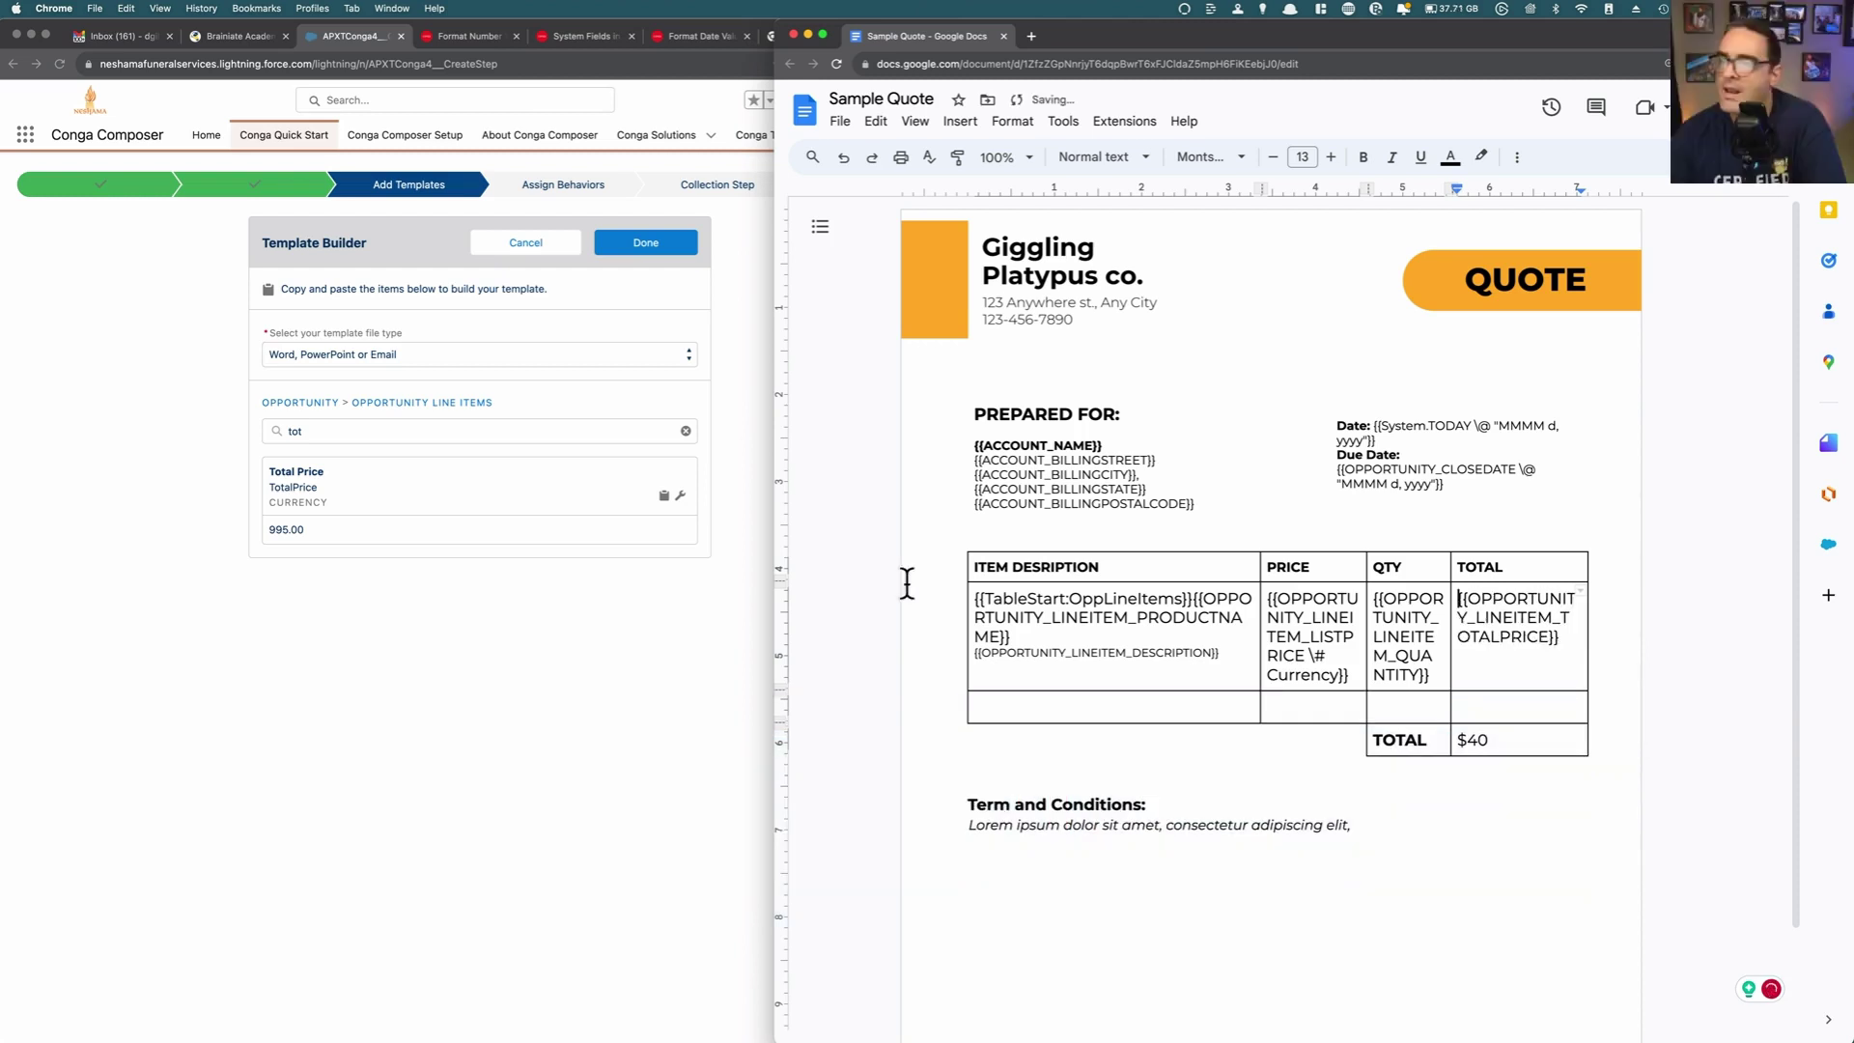
drag(1309, 655, 1335, 673)
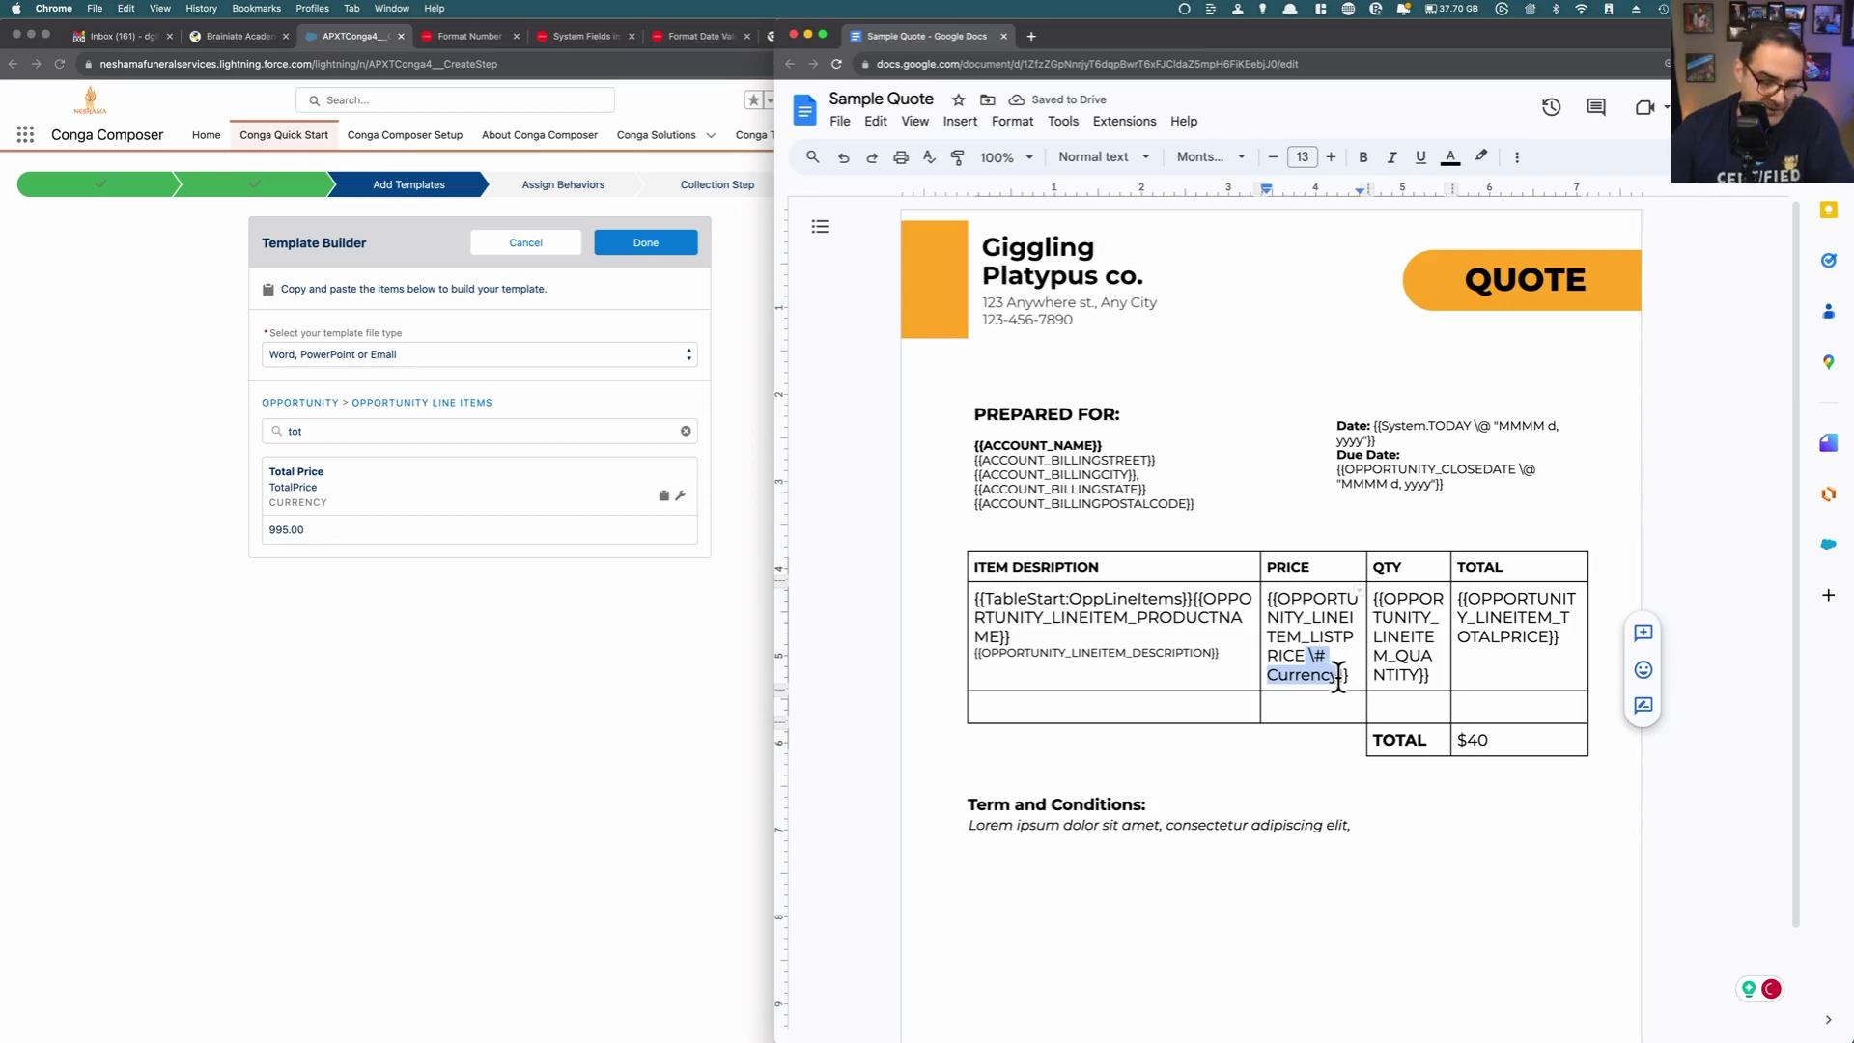
click(1551, 636)
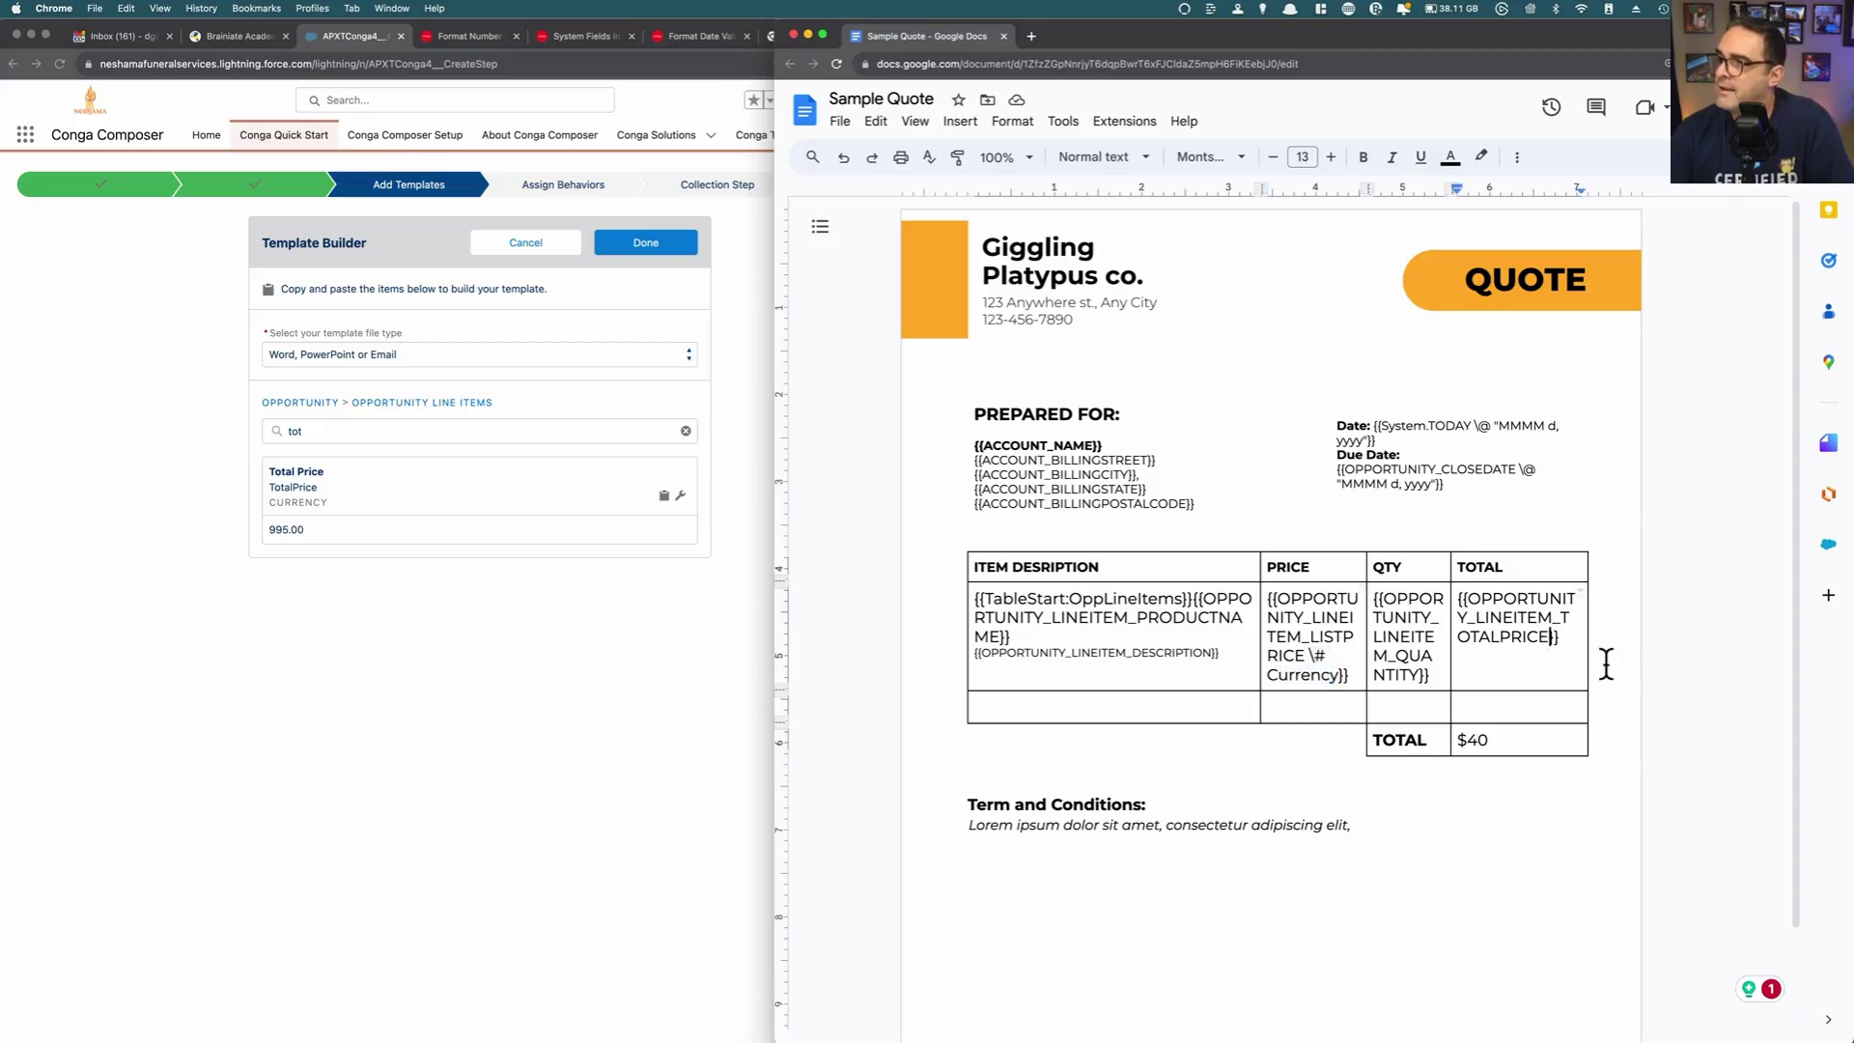
key(cmd+v)
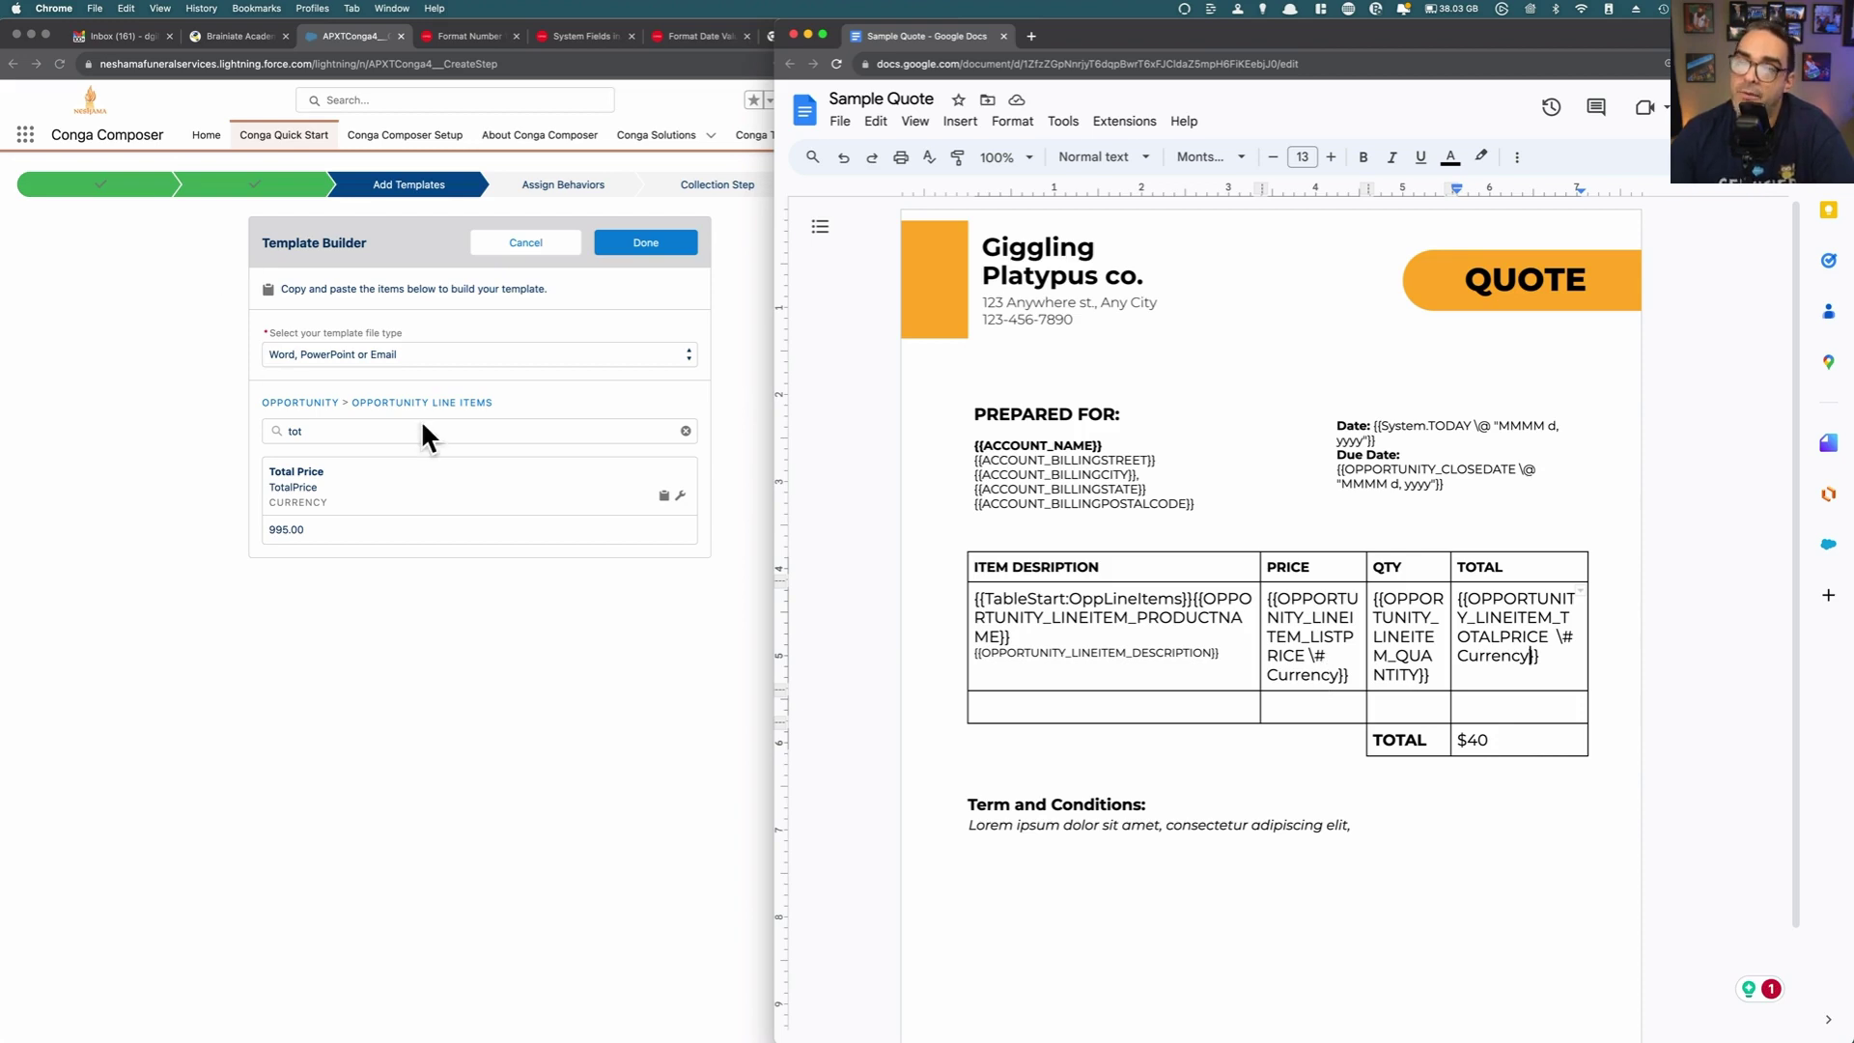
Step: Search 'amou' in the Opportunity fields and copy the Amount merge field
click(313, 421)
click(300, 404)
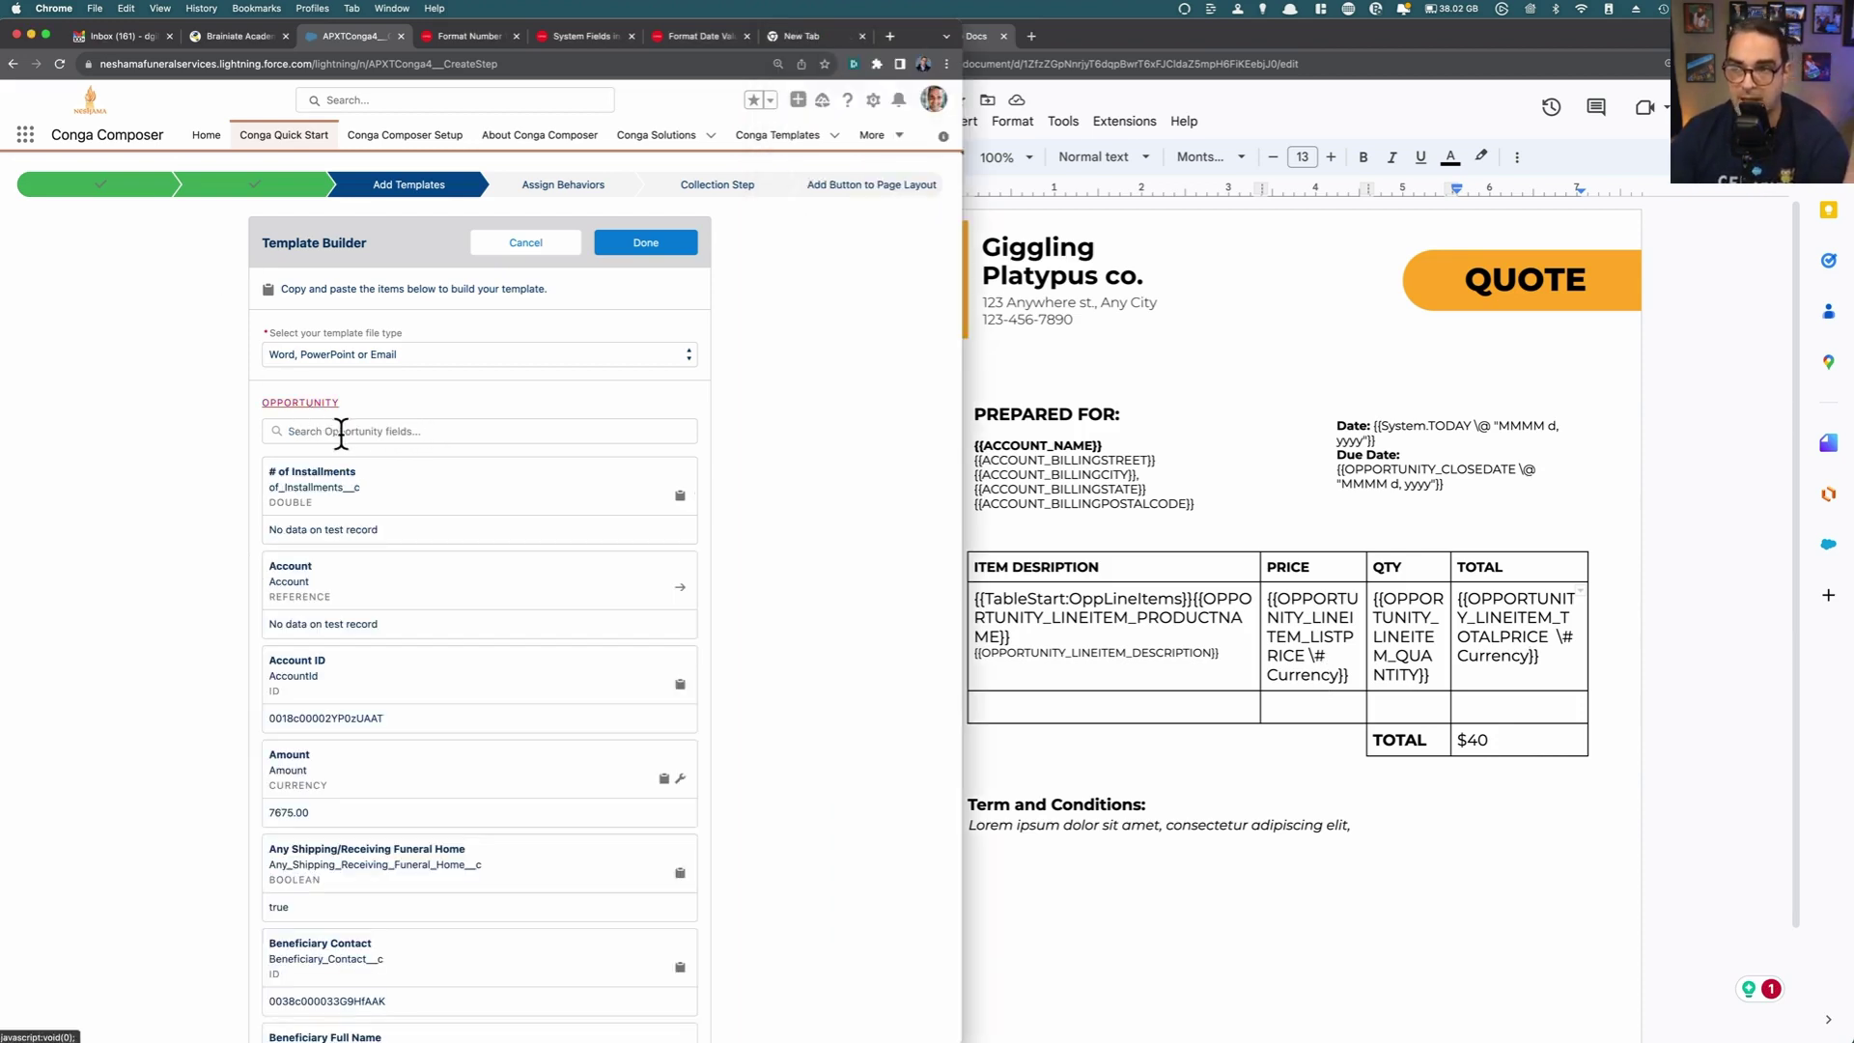
click(340, 433)
text(amou)
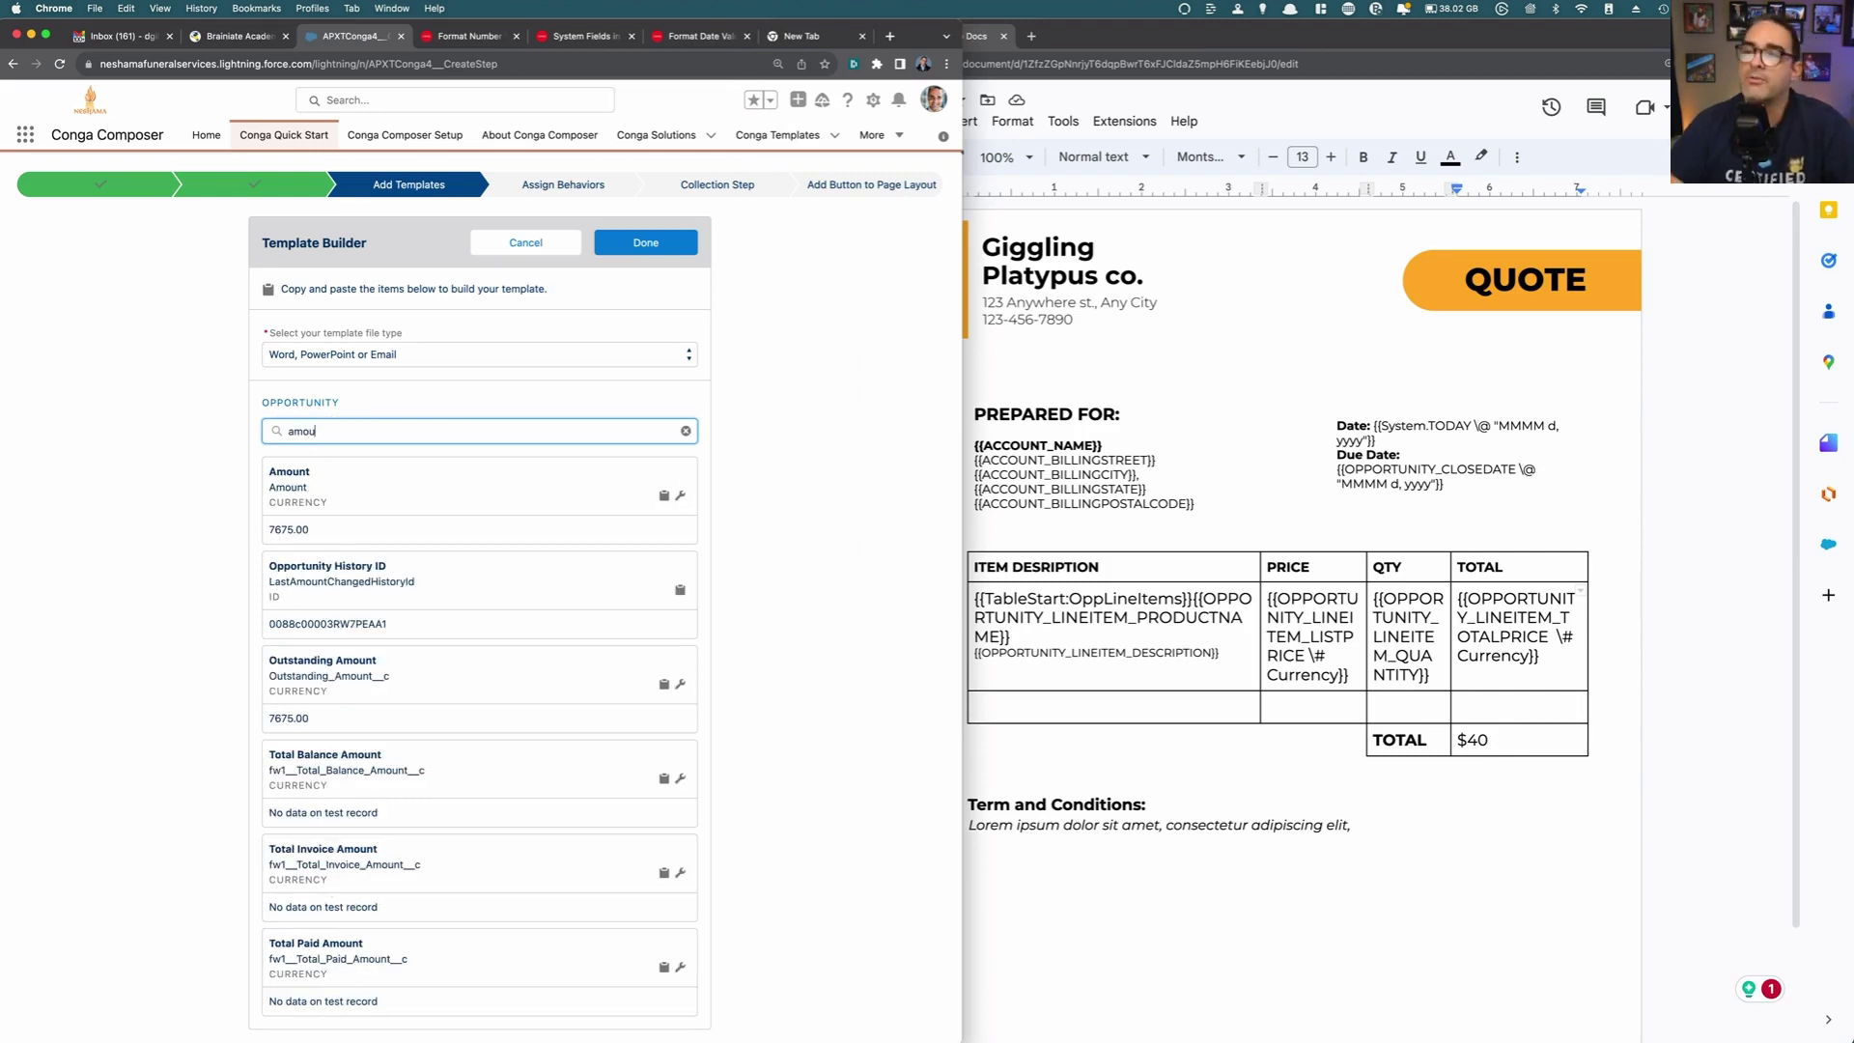
click(665, 494)
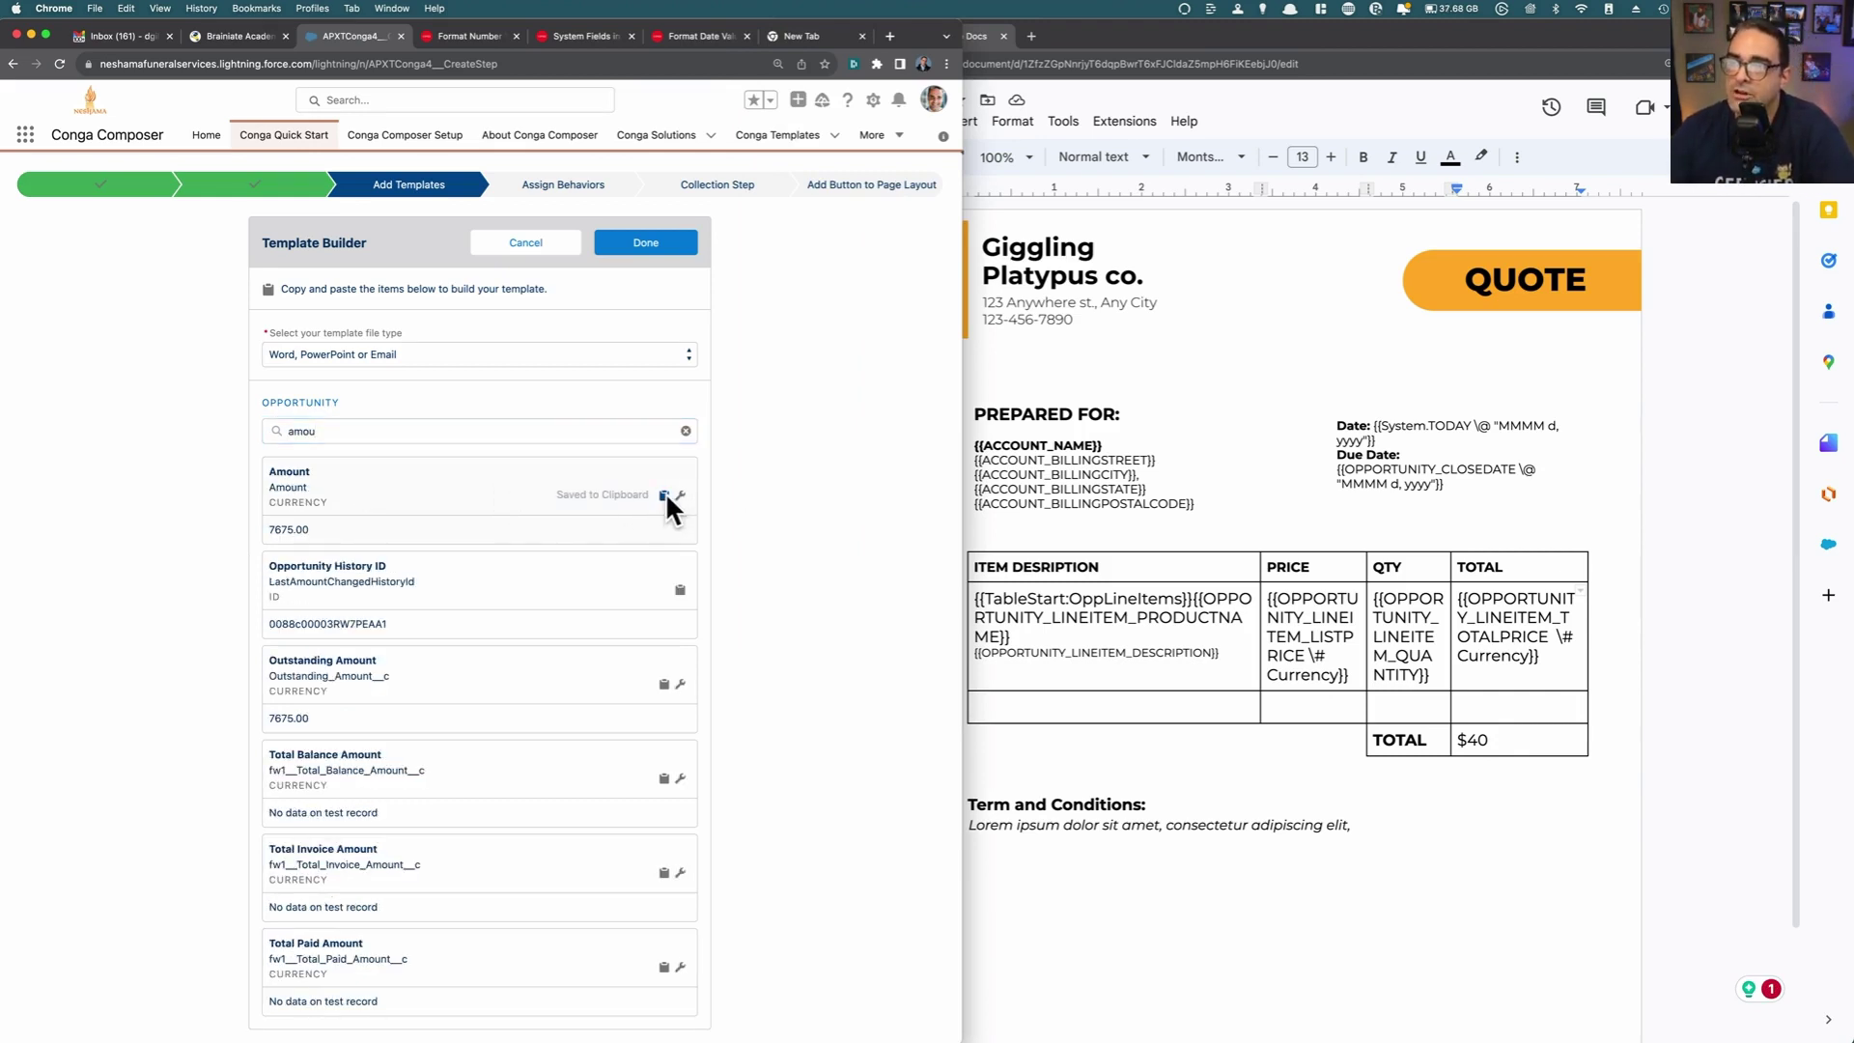
Step: Put {{OPPORTUNITY_AMOUNT \# Currency}} in place of the $40 in the grand TOTAL cell
click(1483, 726)
drag(1511, 743, 1461, 740)
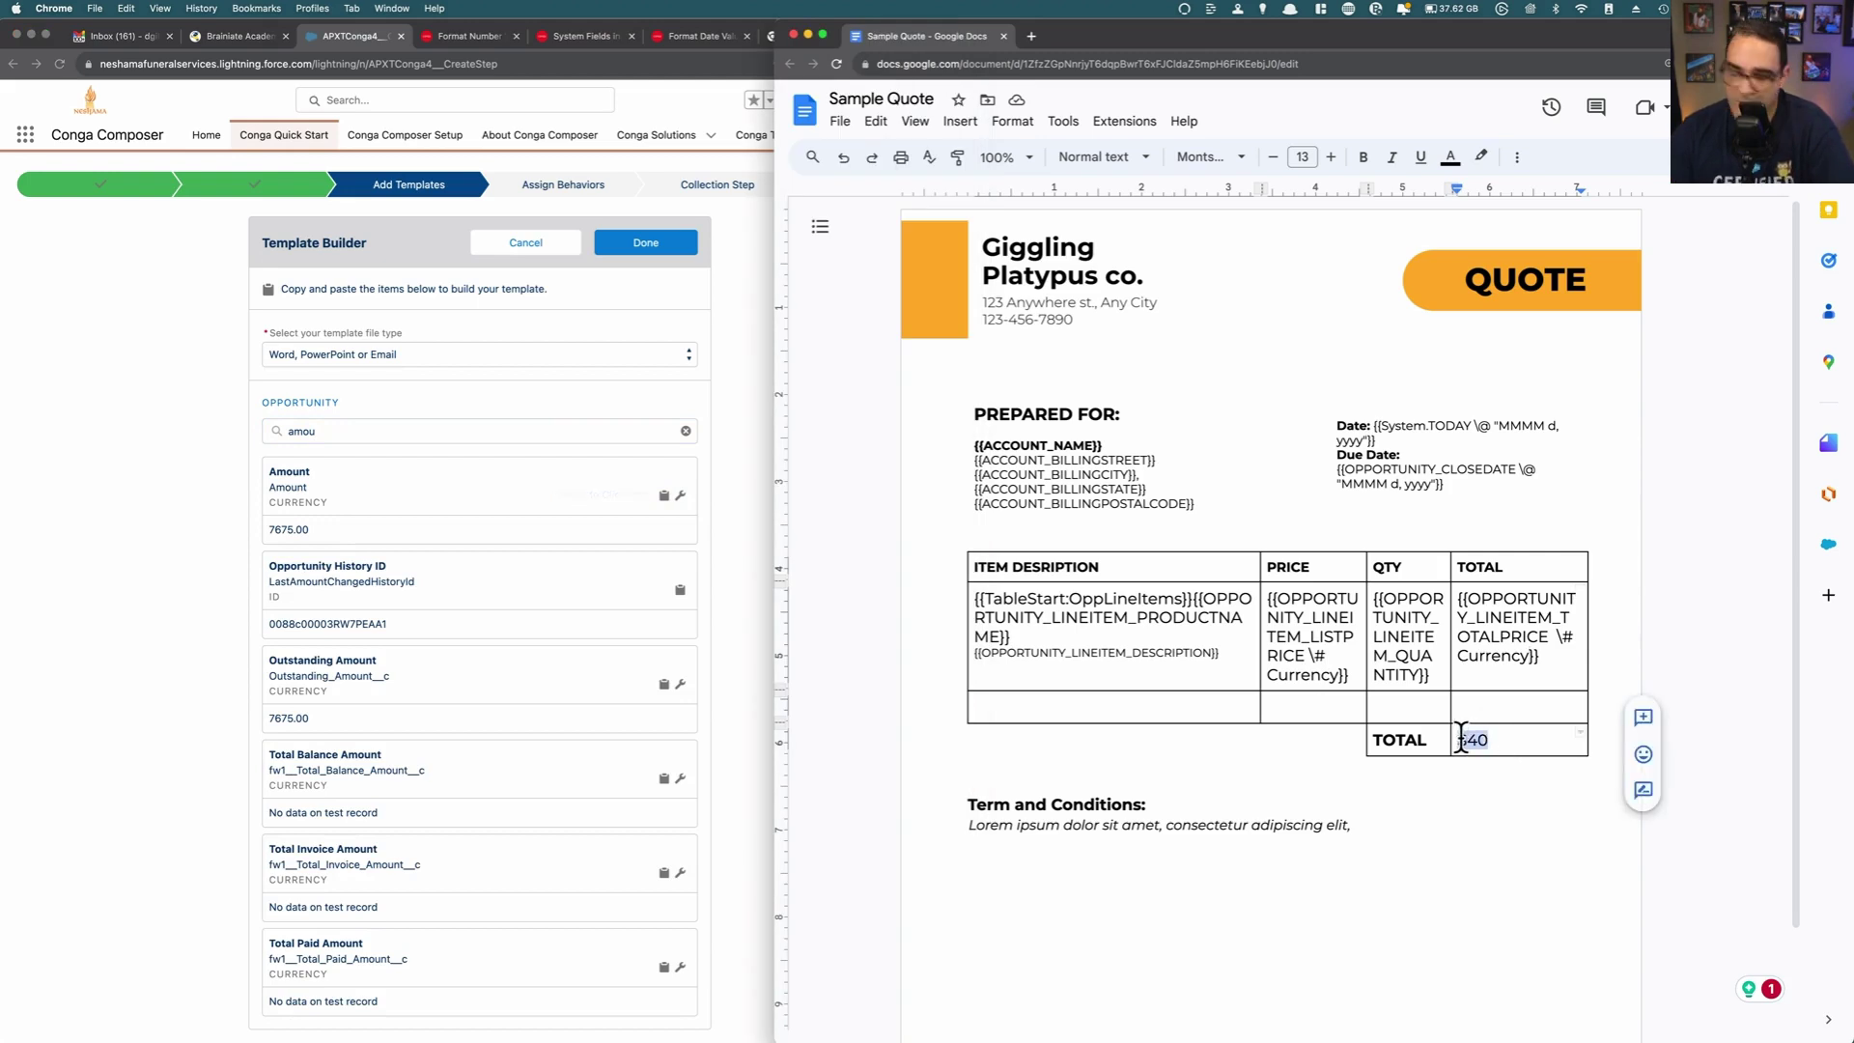
key(super+v)
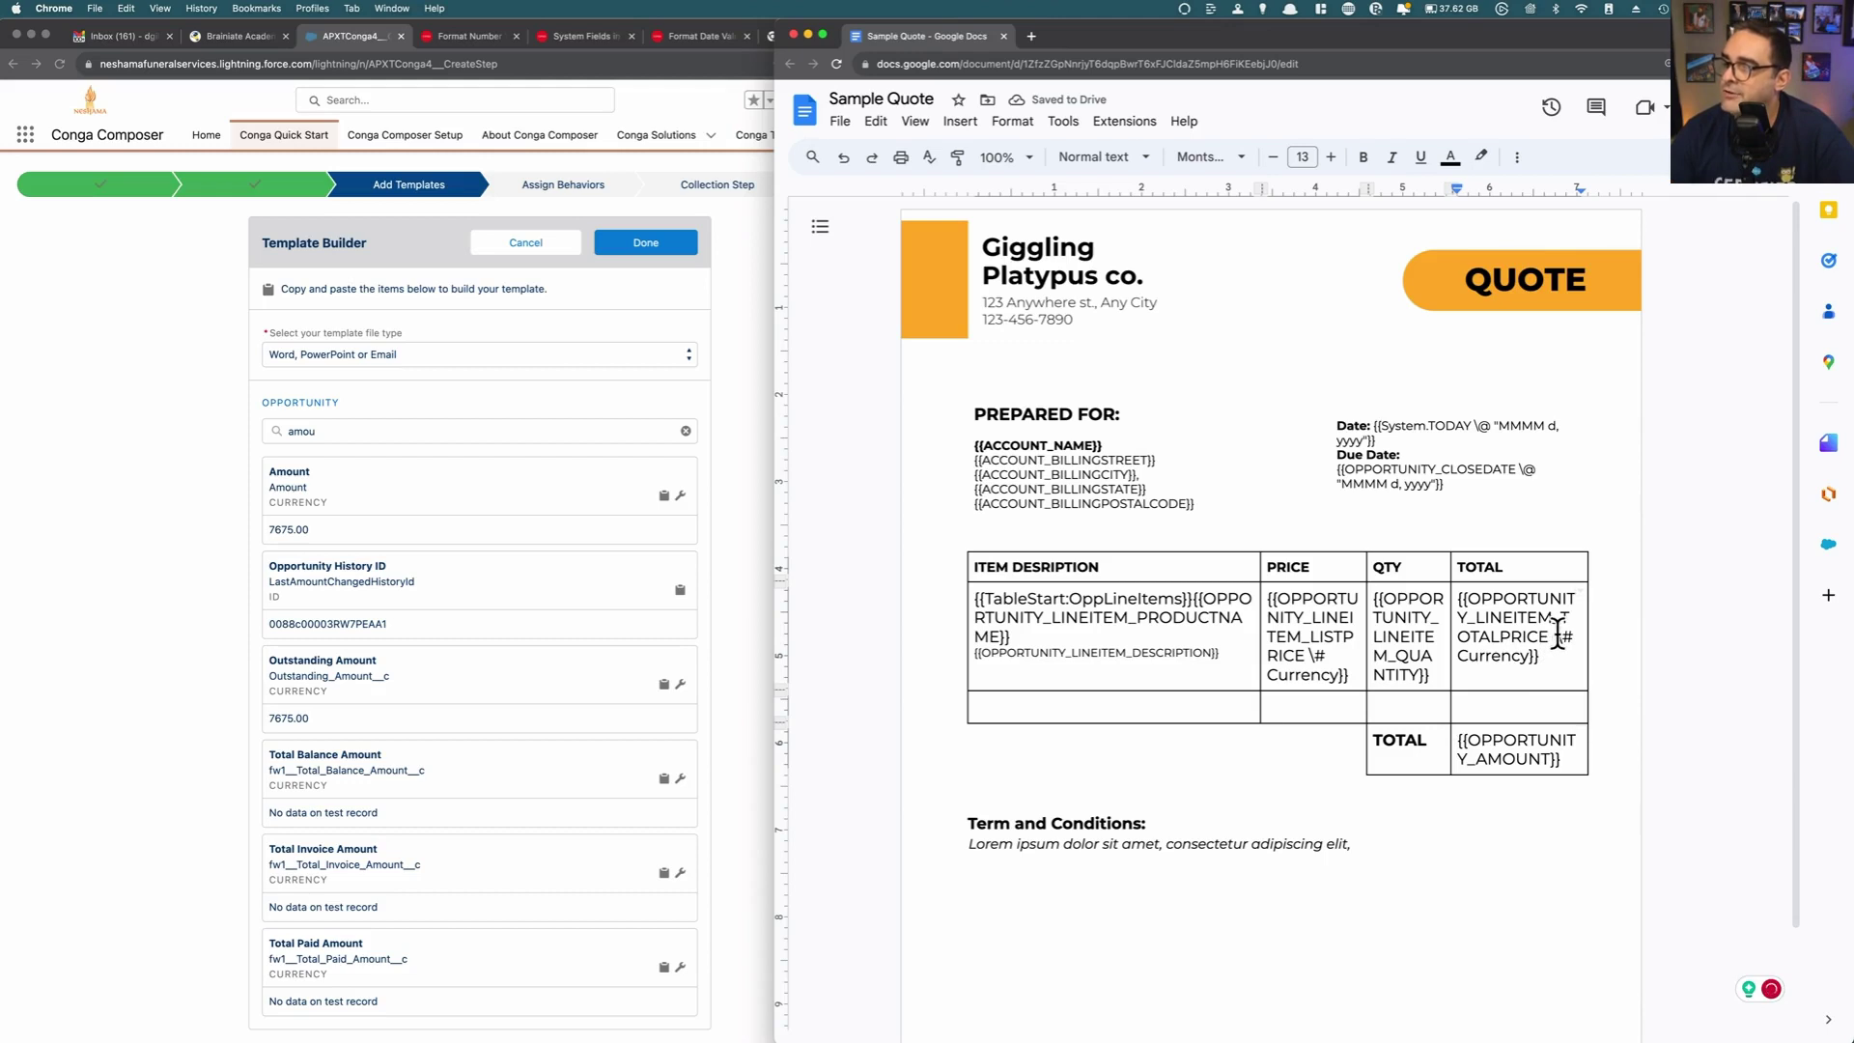
drag(1555, 638, 1533, 659)
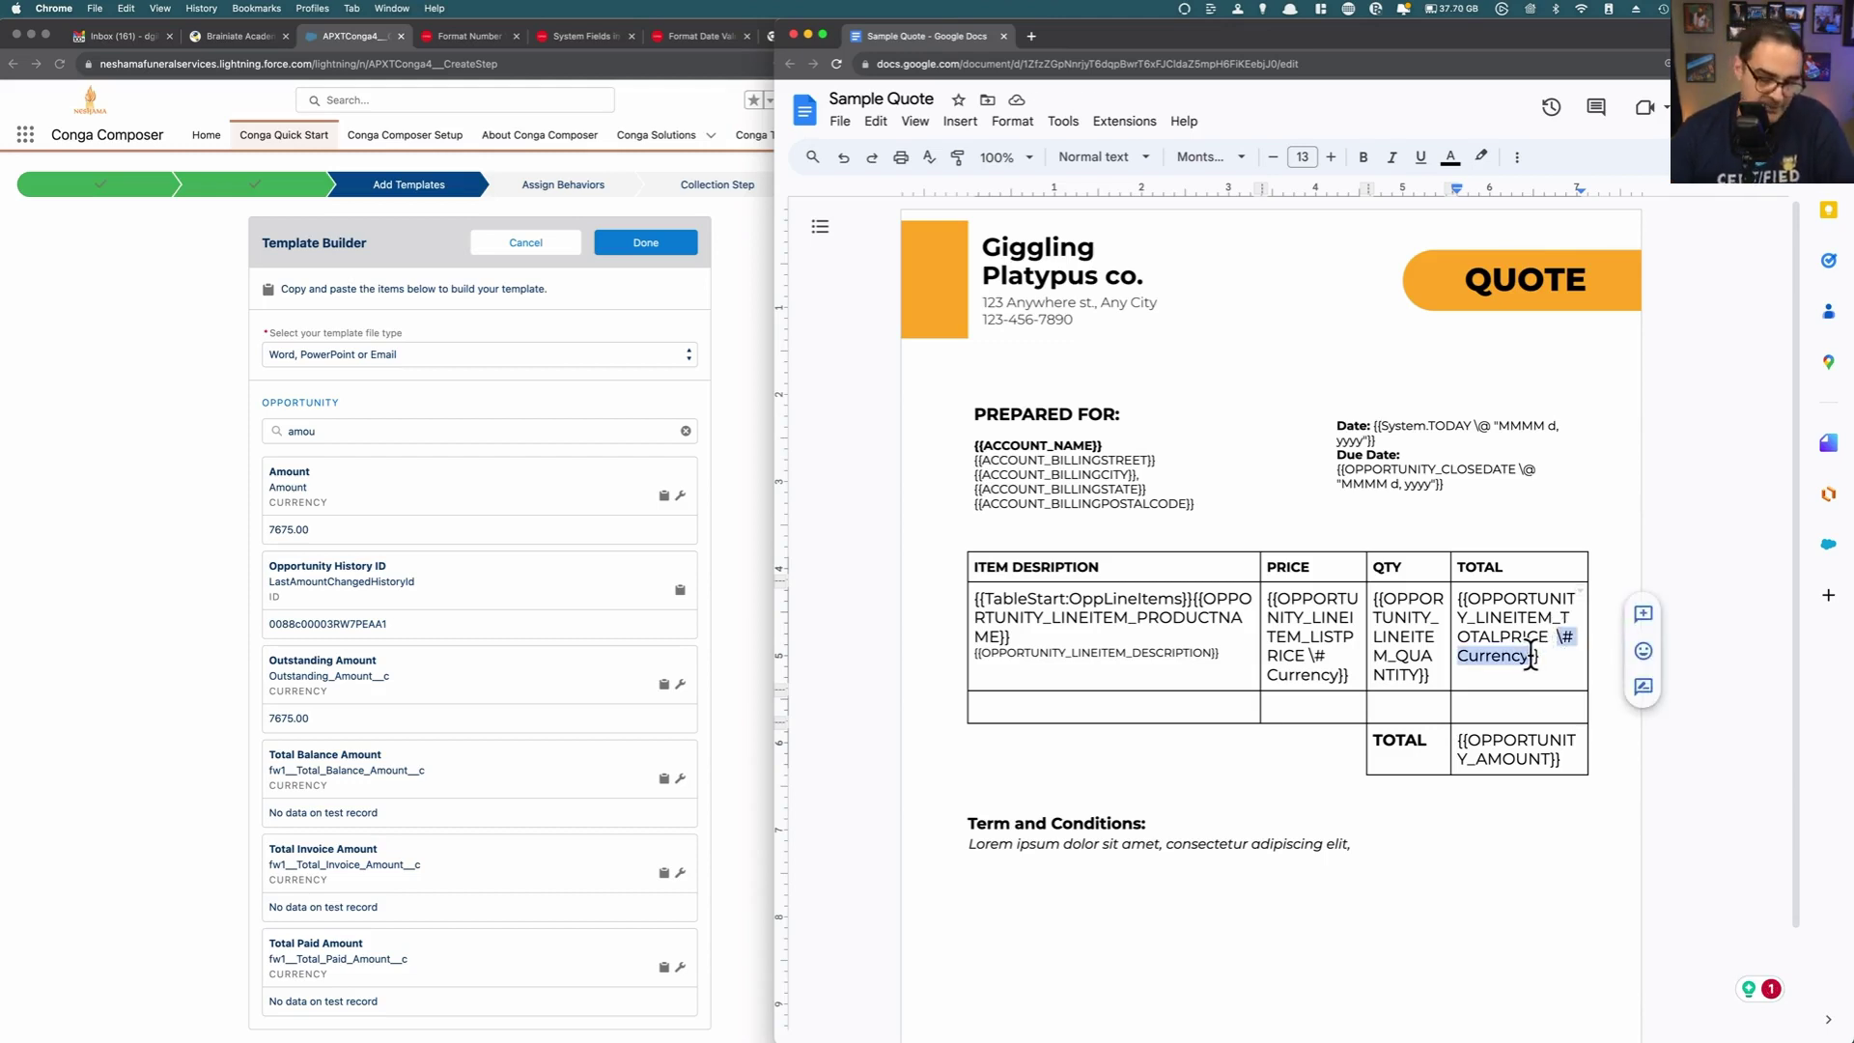
click(1550, 761)
key(super+v)
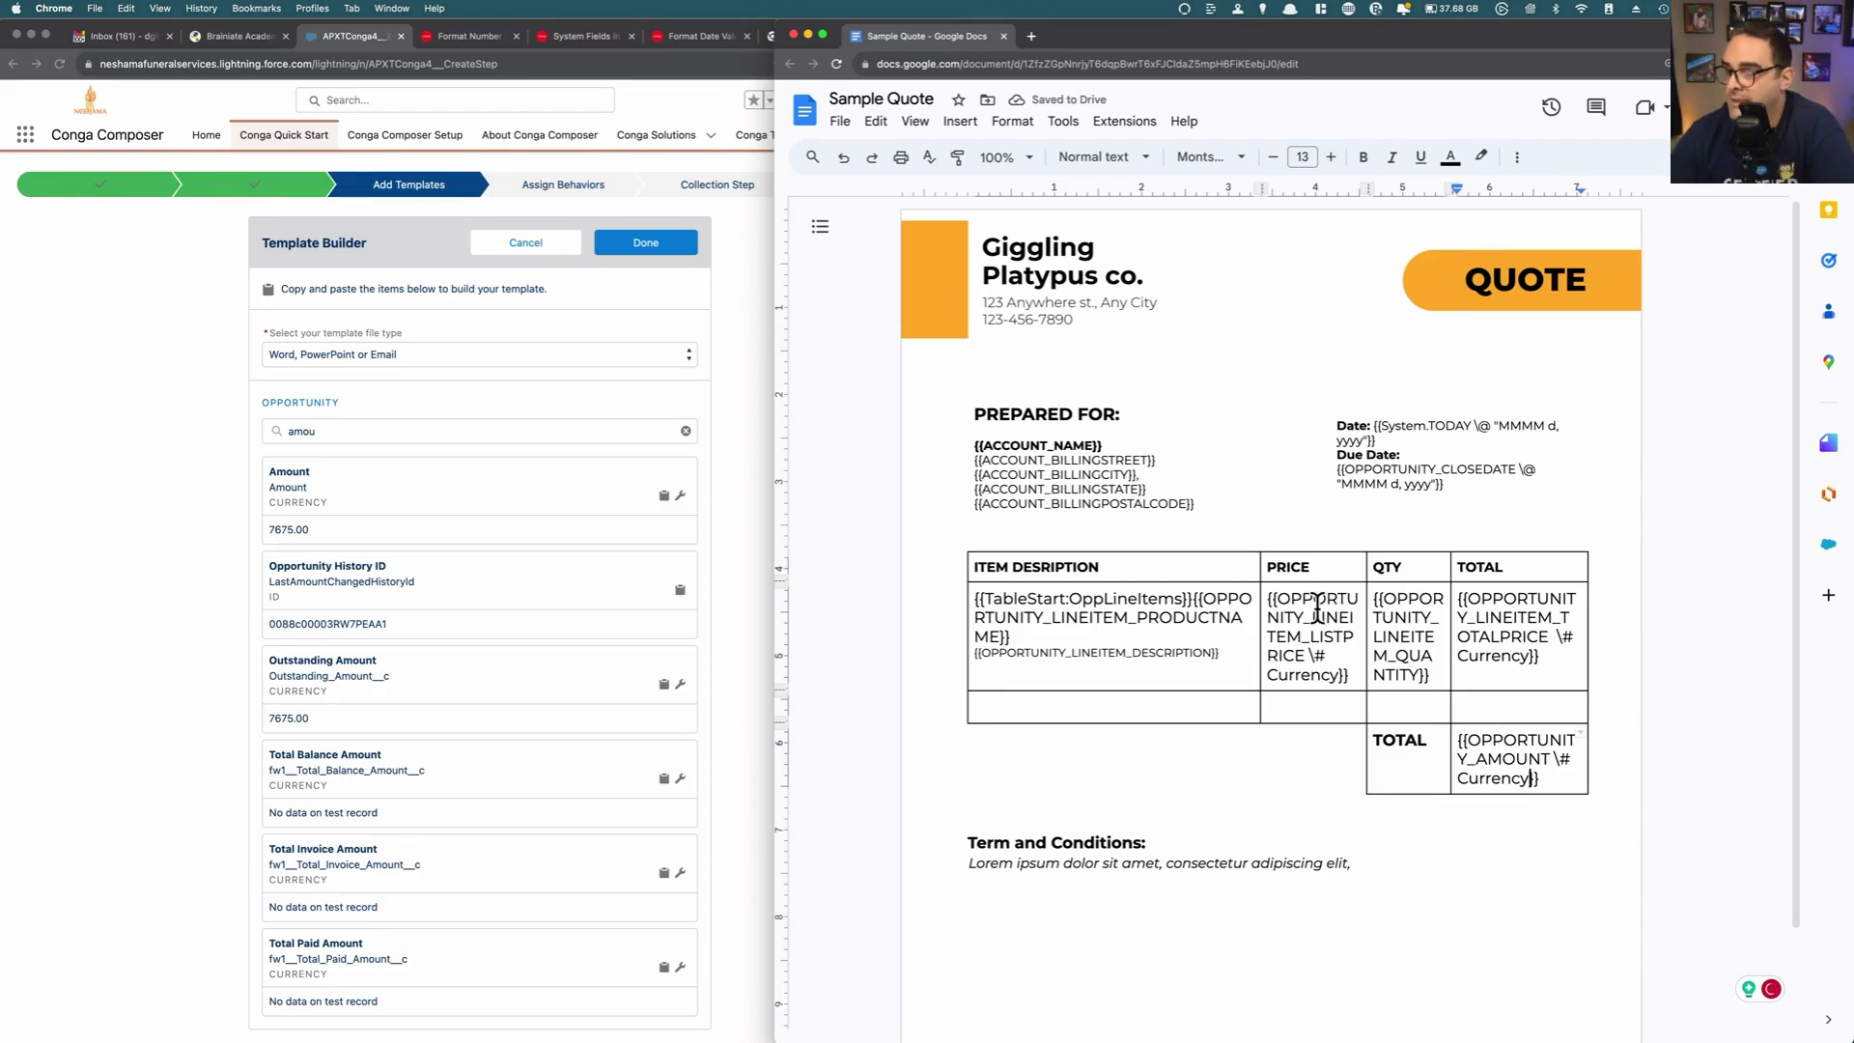
drag(1511, 618, 1520, 729)
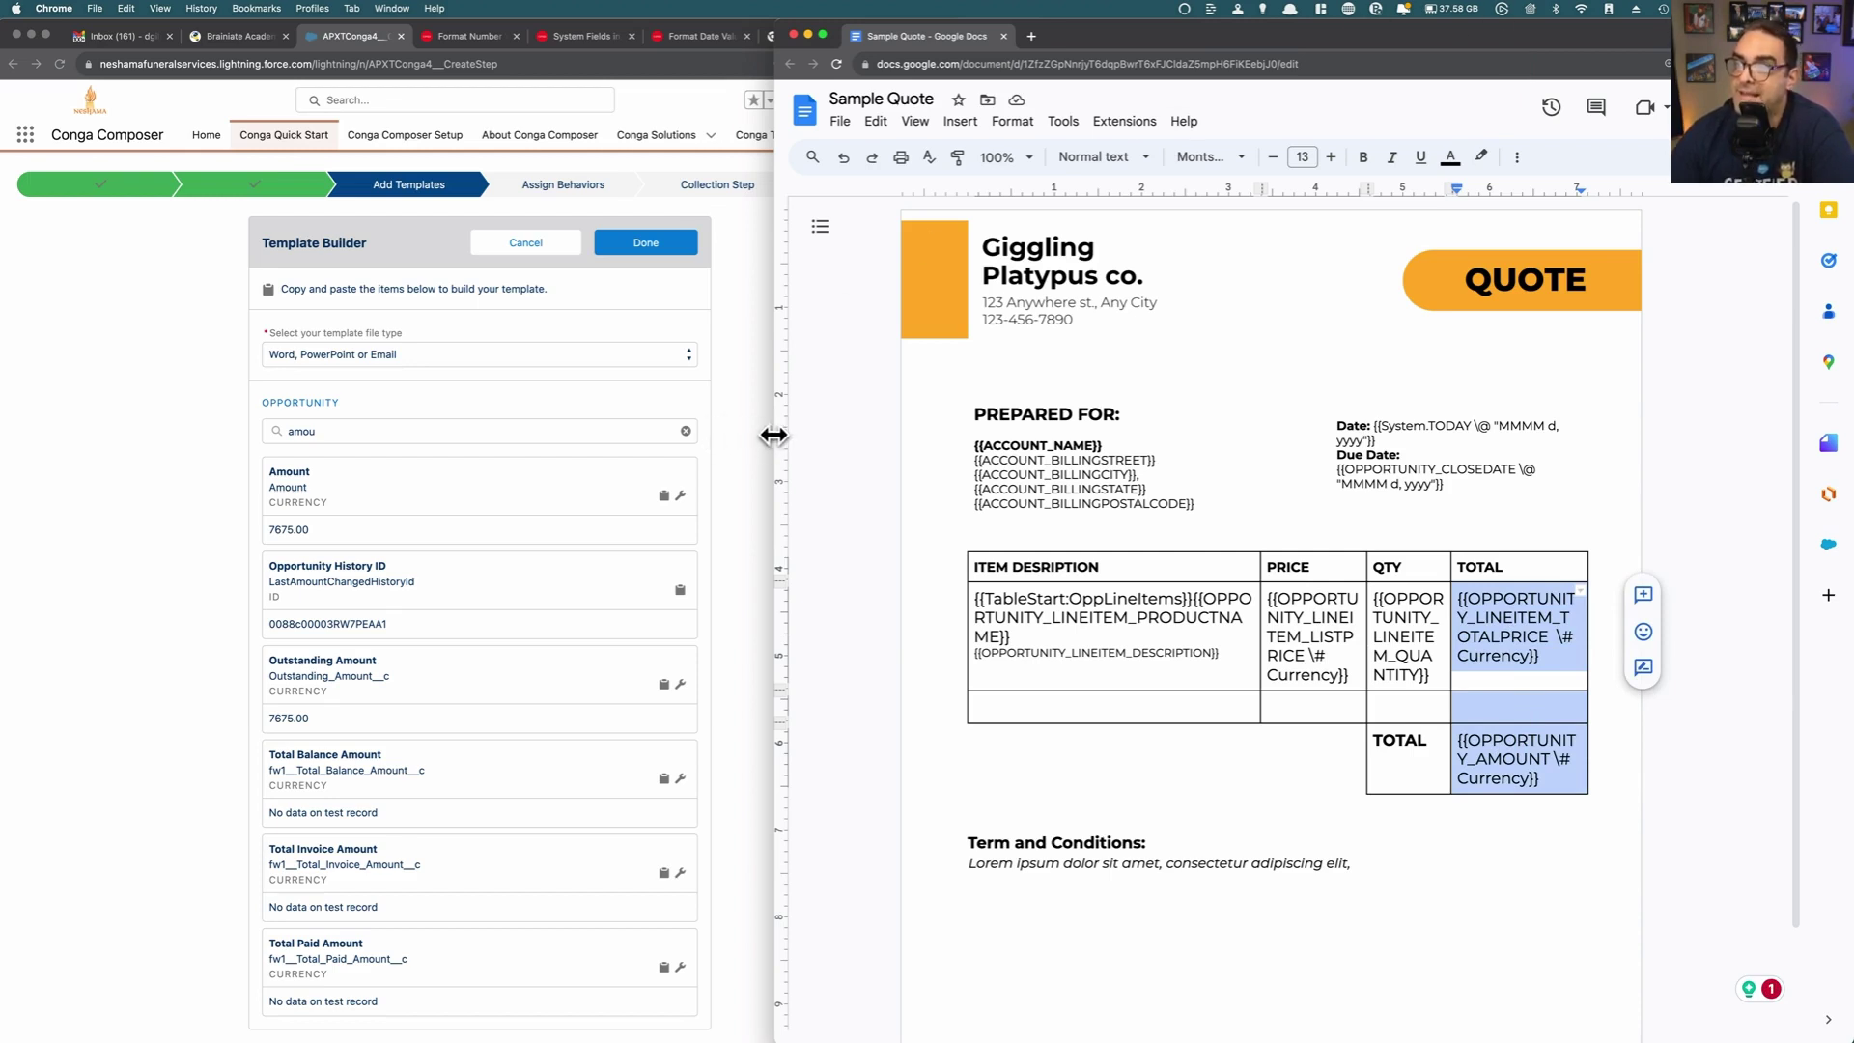
Step: Right-align the TOTAL column cells and the PRICE cell merge field
drag(772, 439, 554, 467)
click(1379, 158)
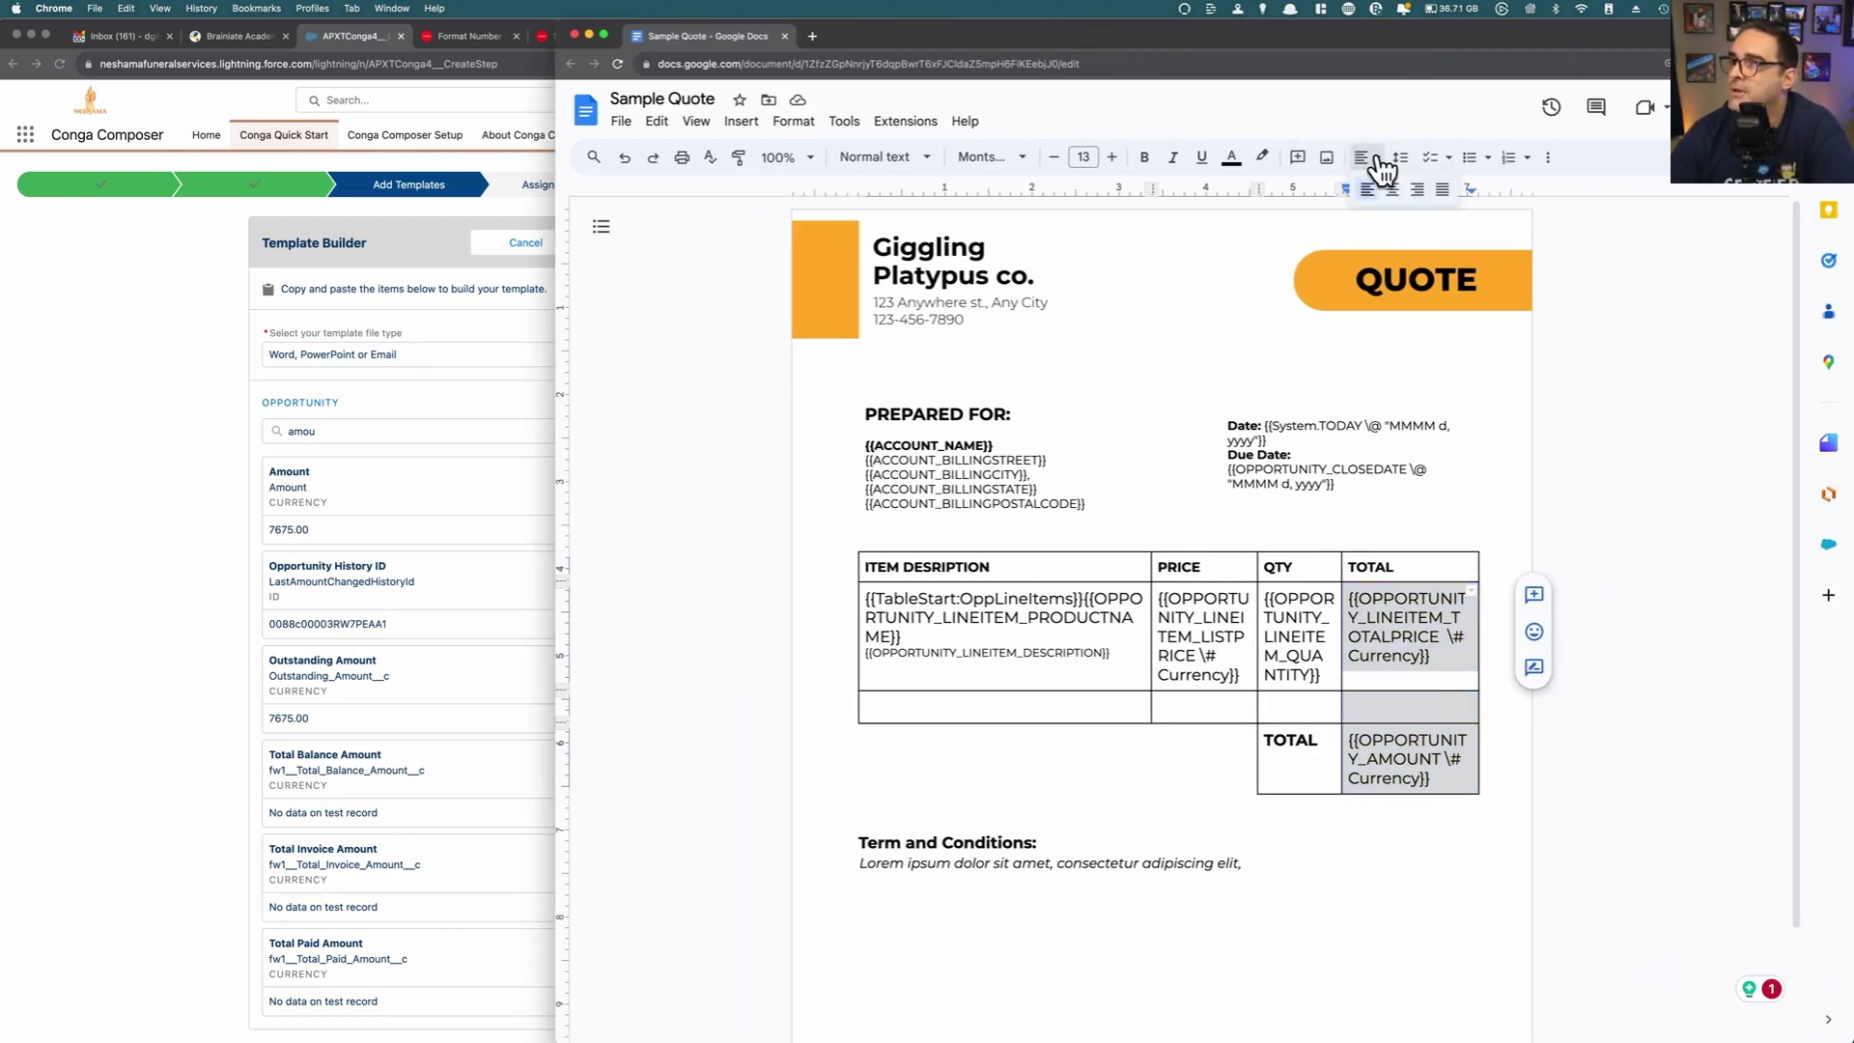
click(1416, 189)
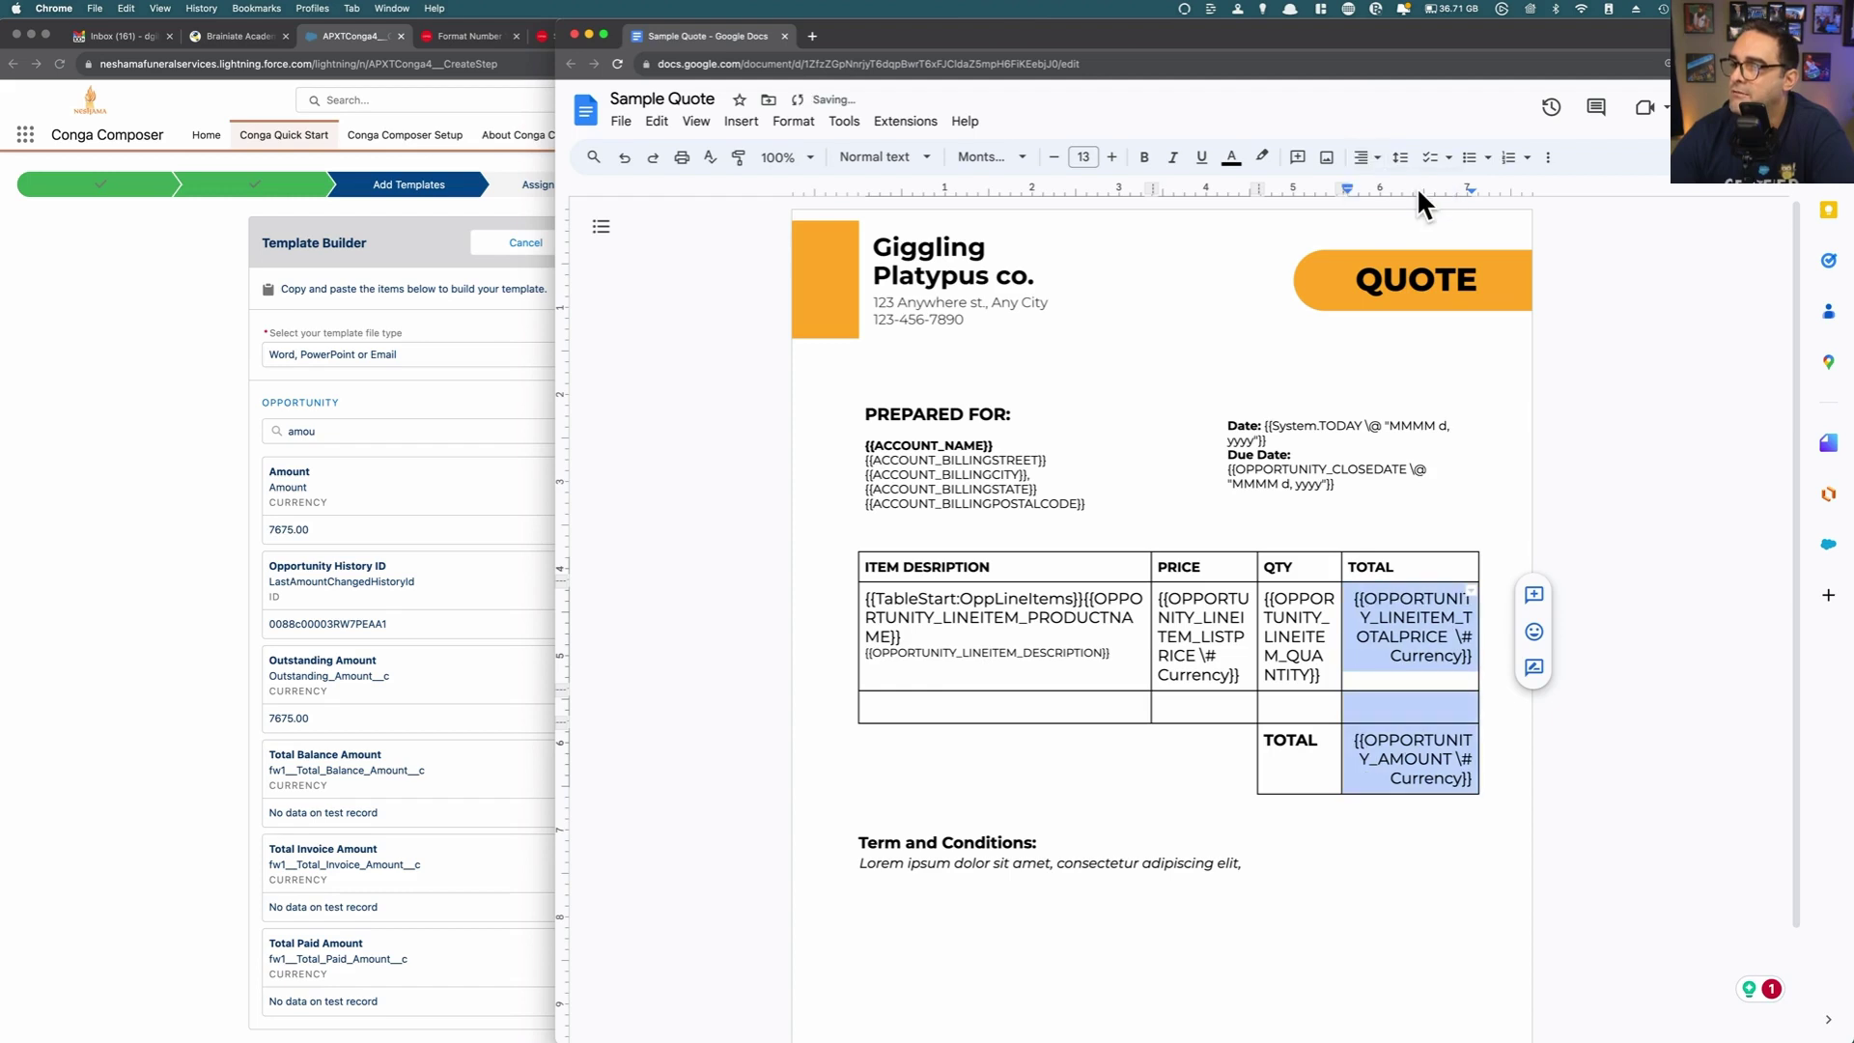
drag(1218, 599, 1155, 591)
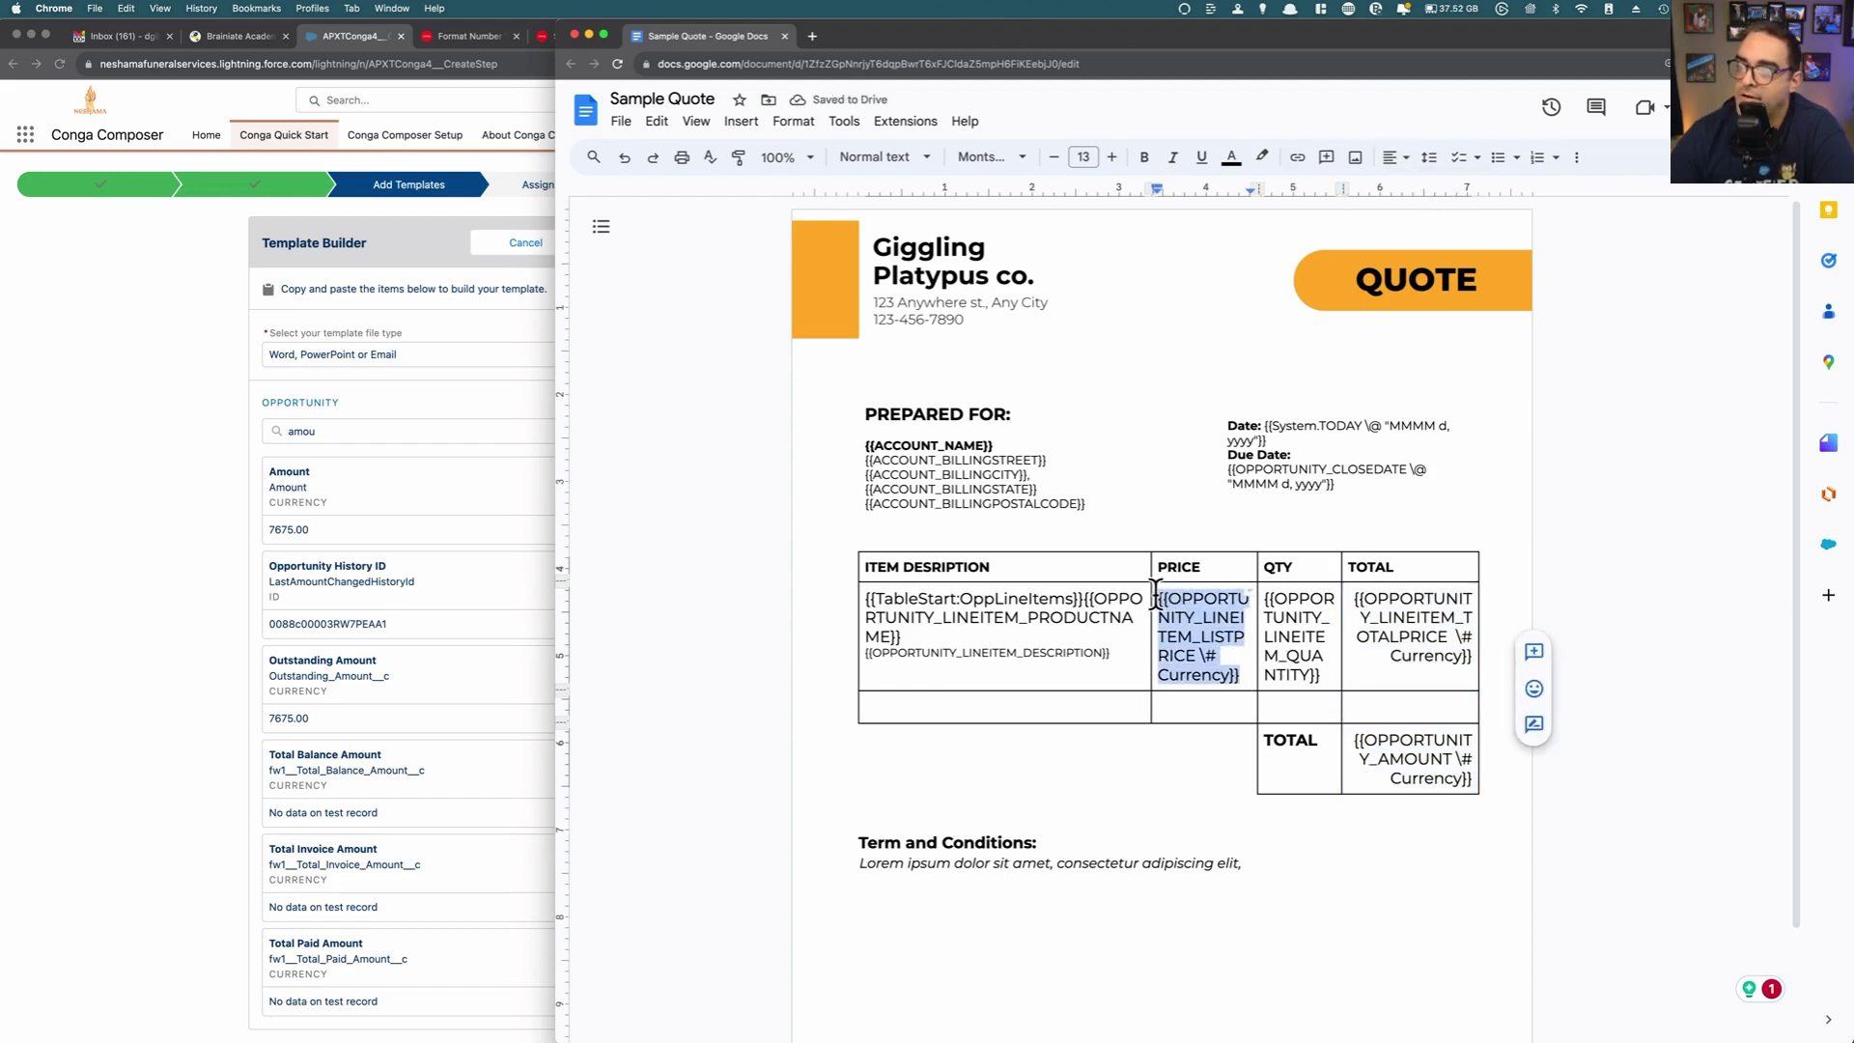
click(1396, 157)
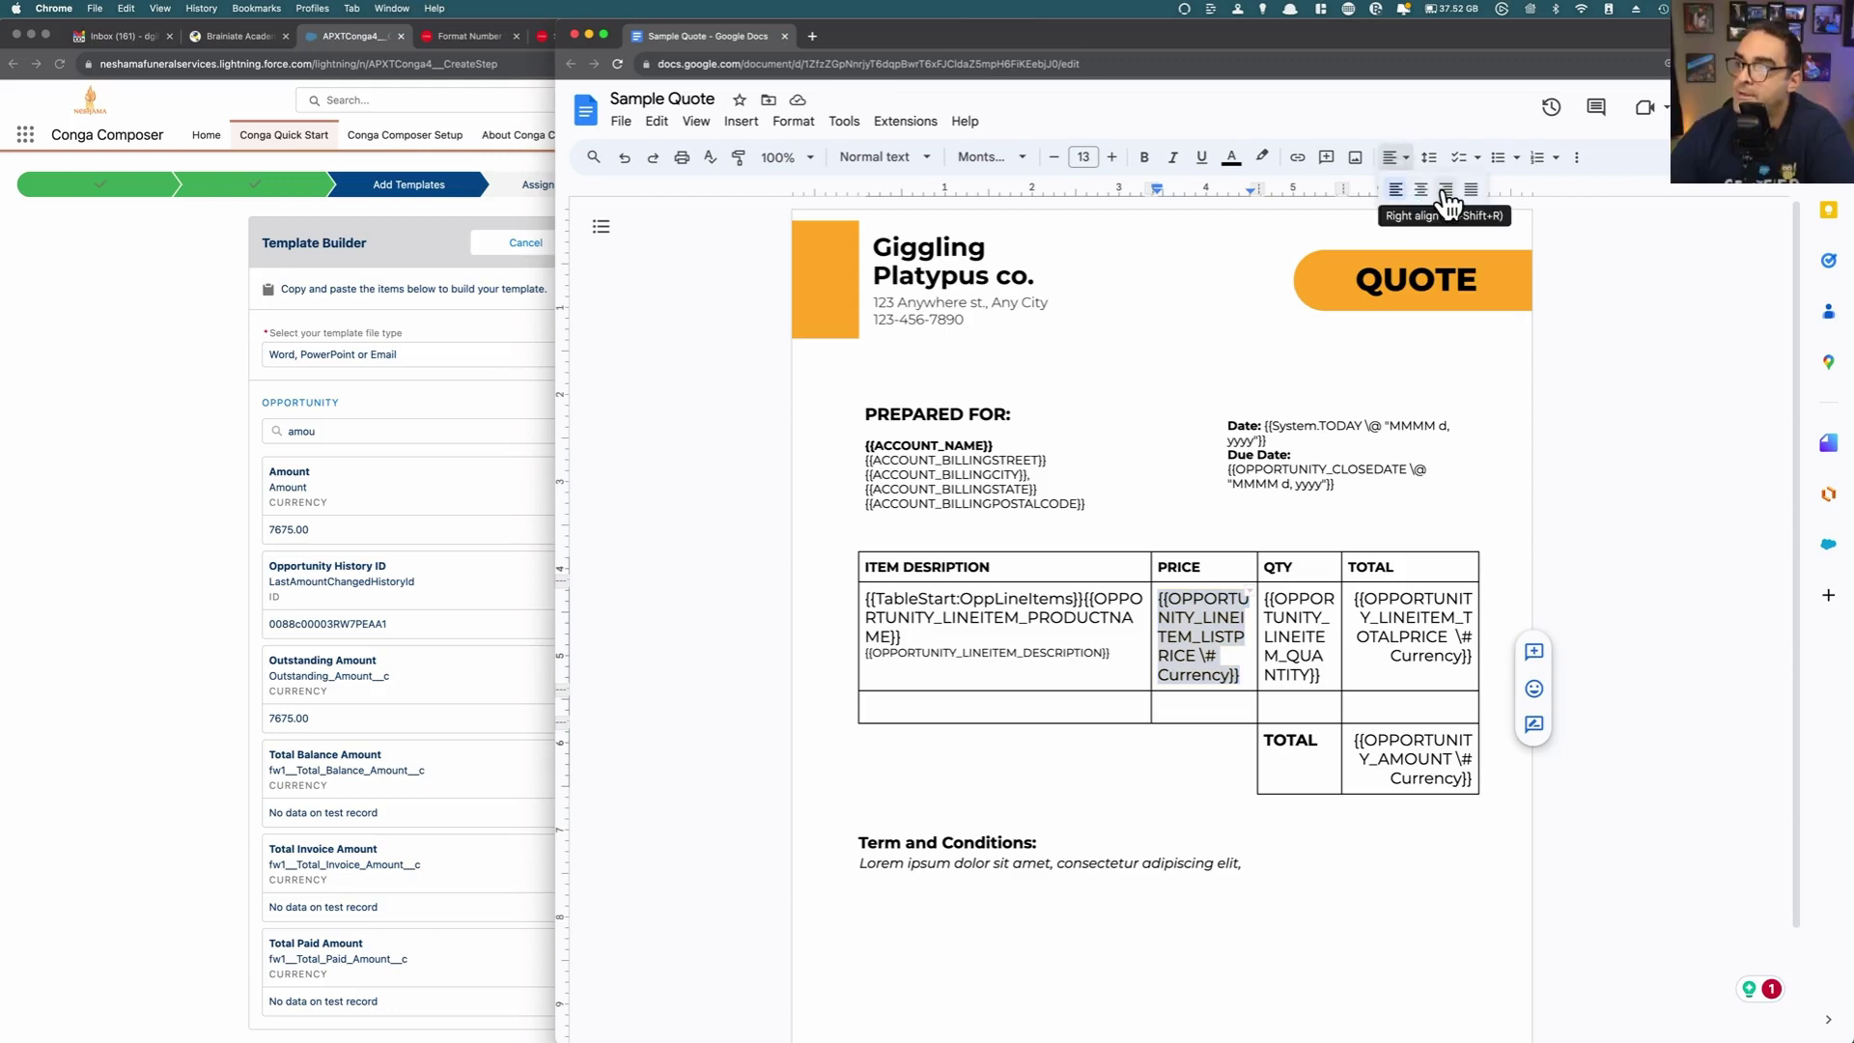
click(1417, 190)
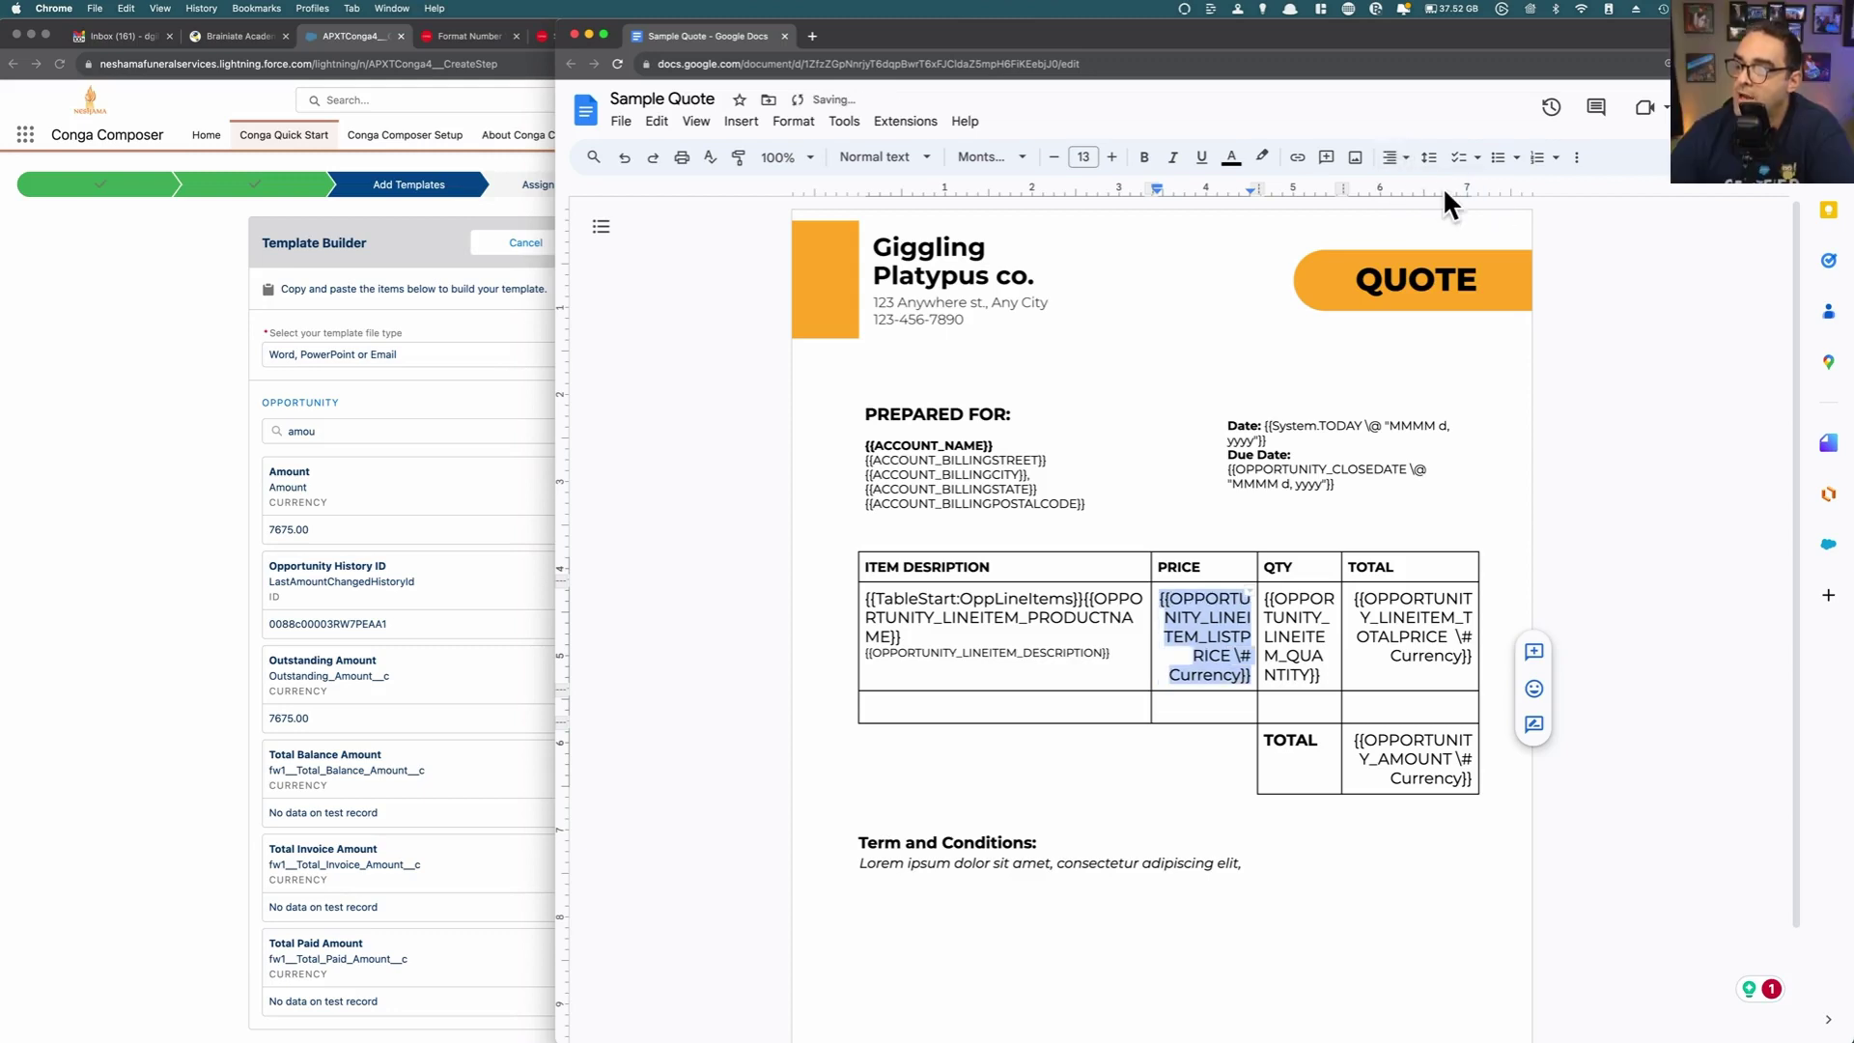
click(1223, 625)
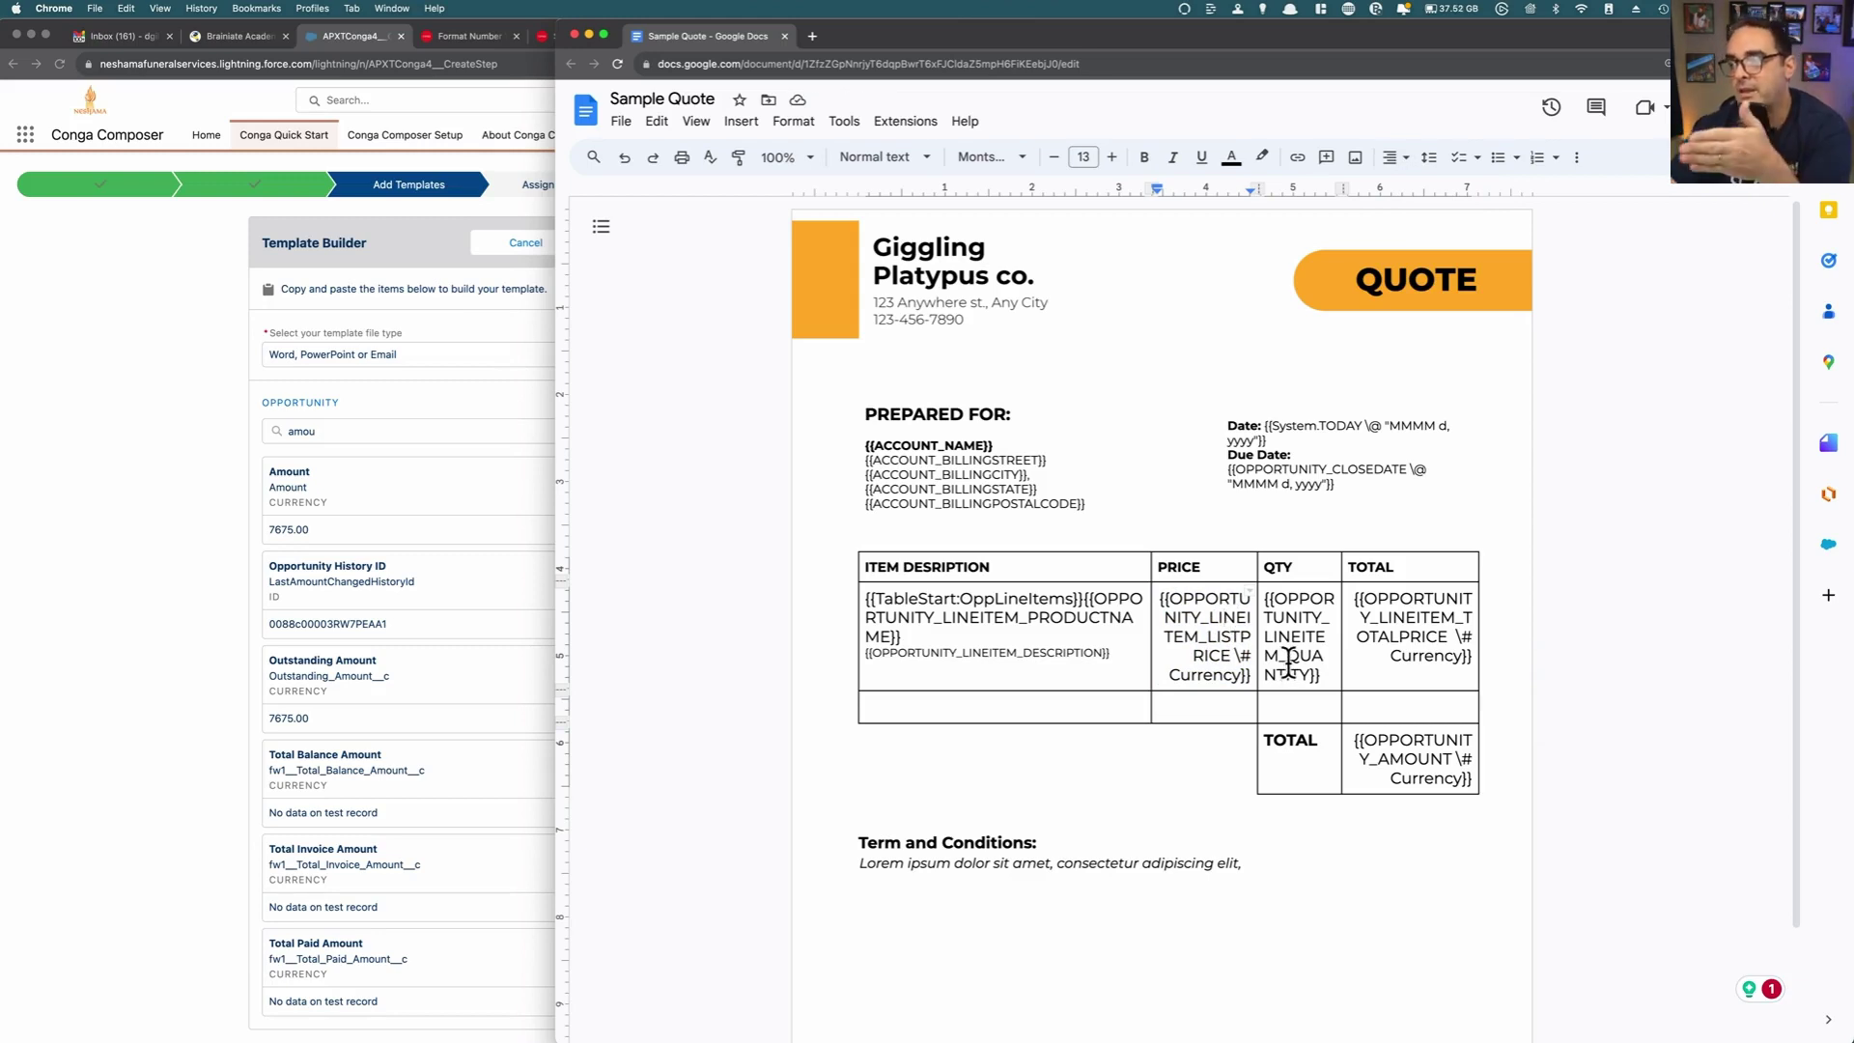
click(1390, 637)
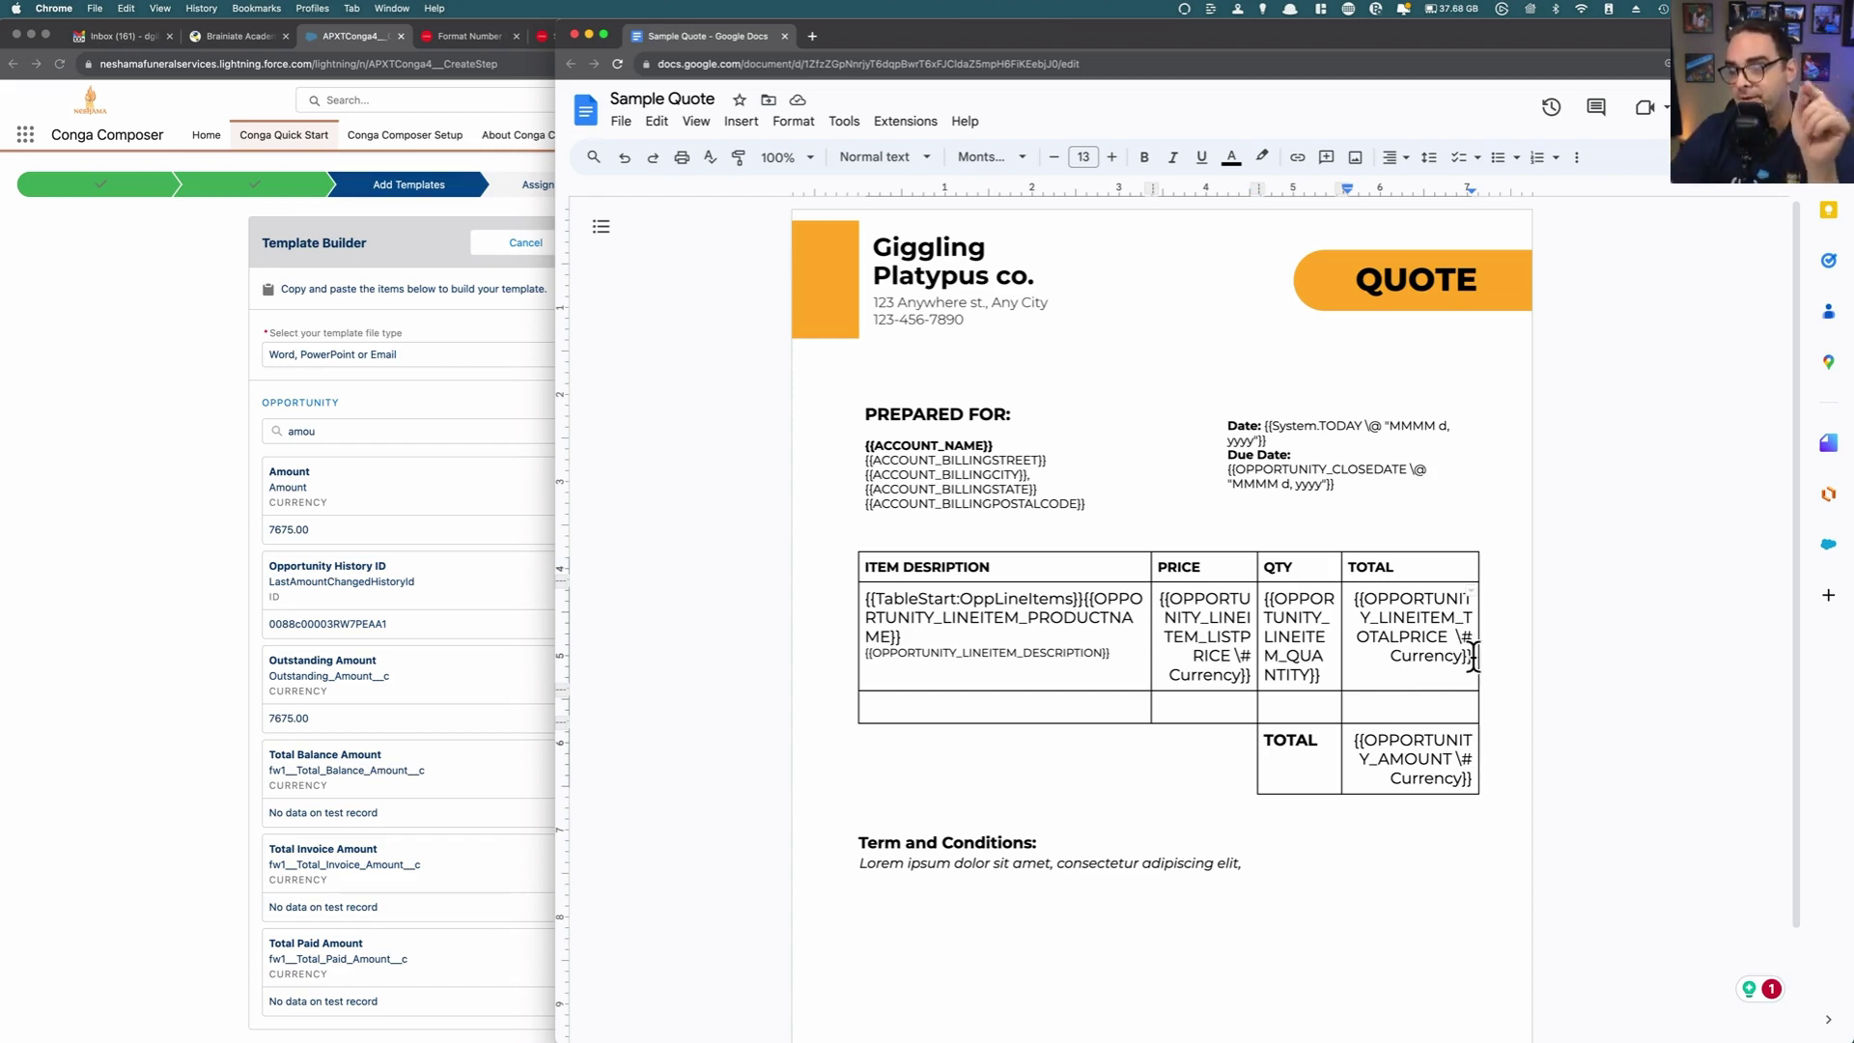
Step: Copy Total Price from the Opportunity Line Items fields, filtered with 'tota'
click(165, 578)
drag(333, 431, 246, 427)
text(line)
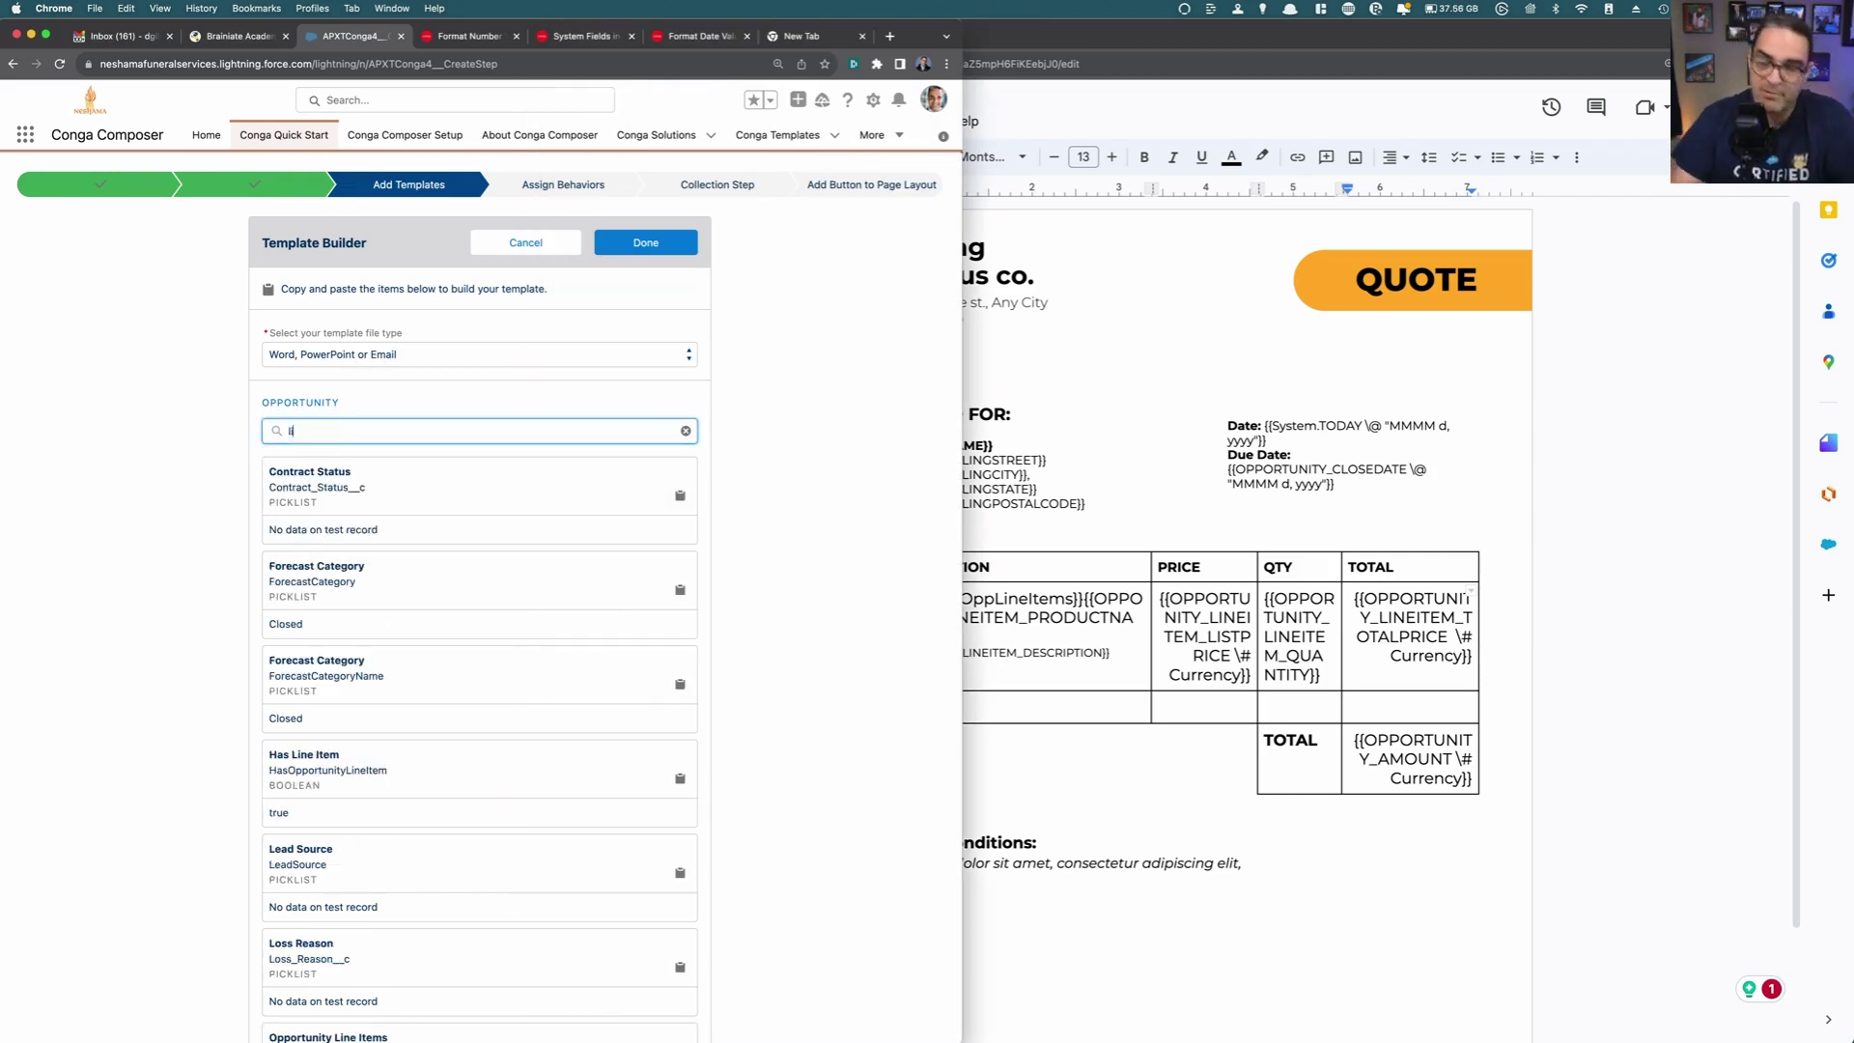
click(682, 586)
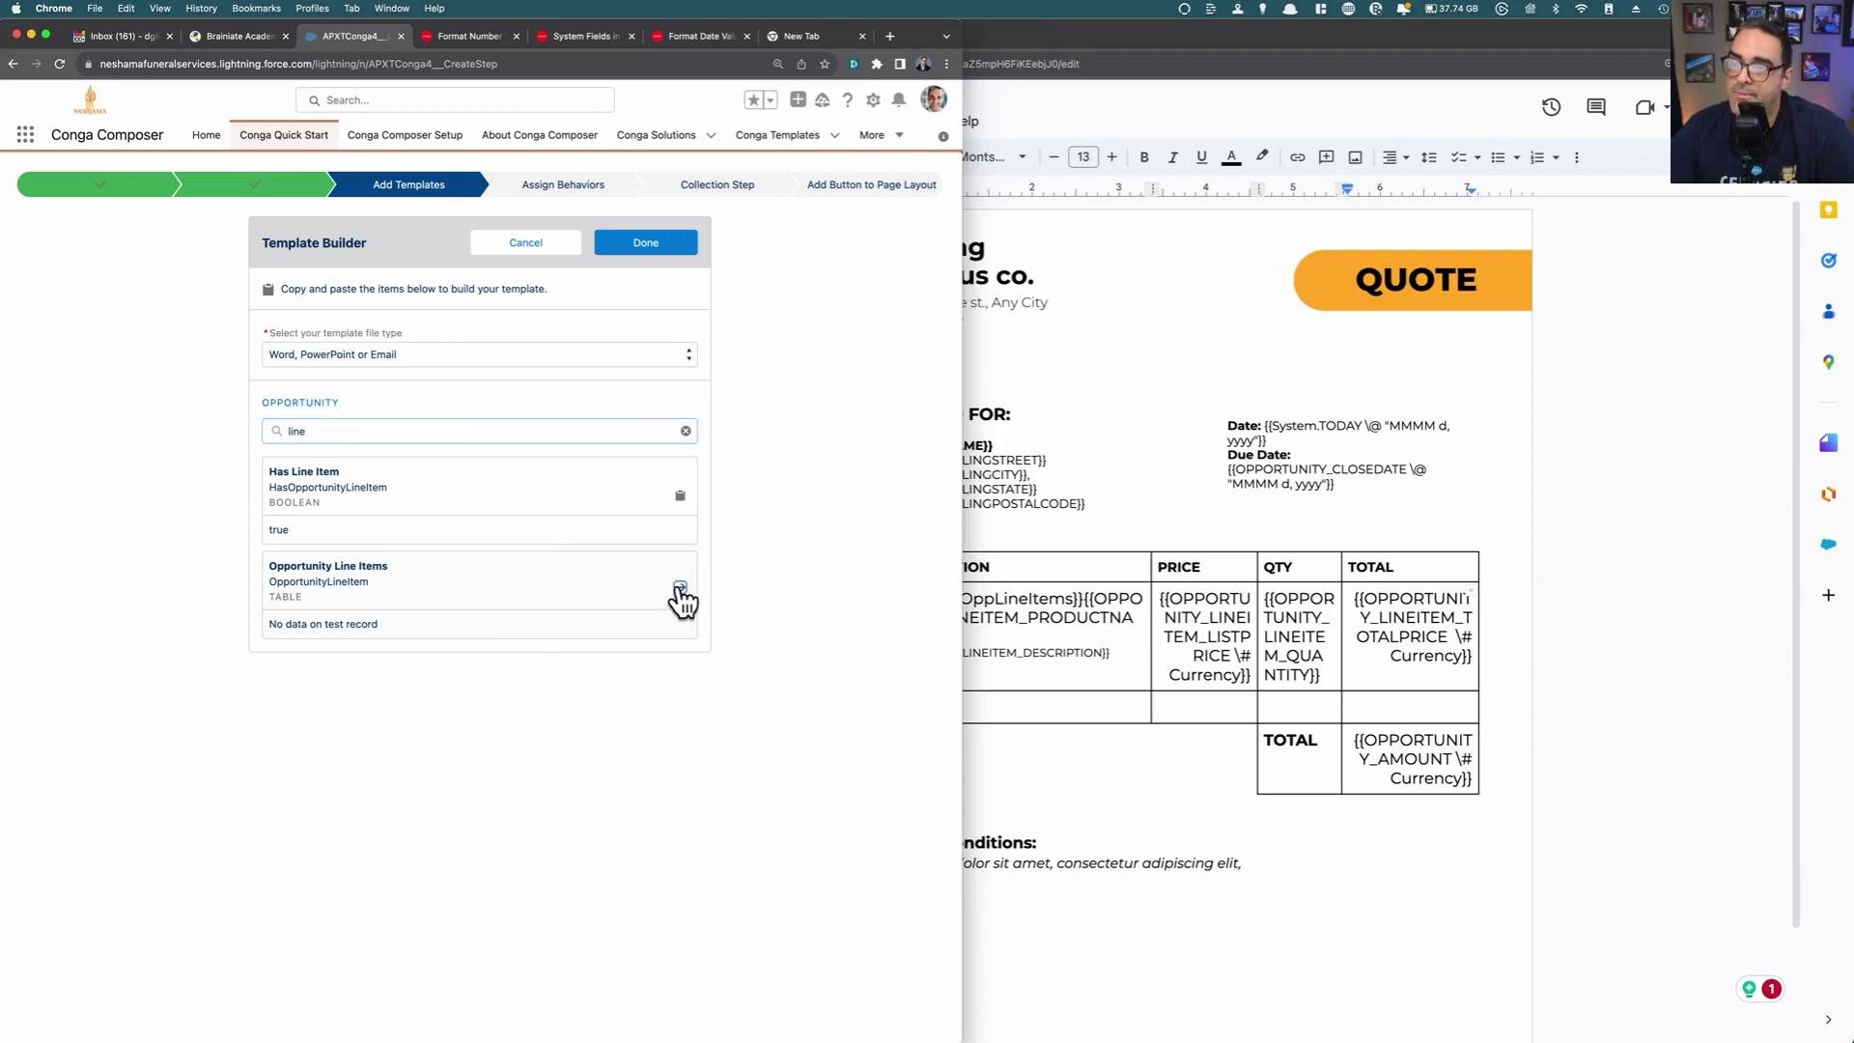
click(408, 429)
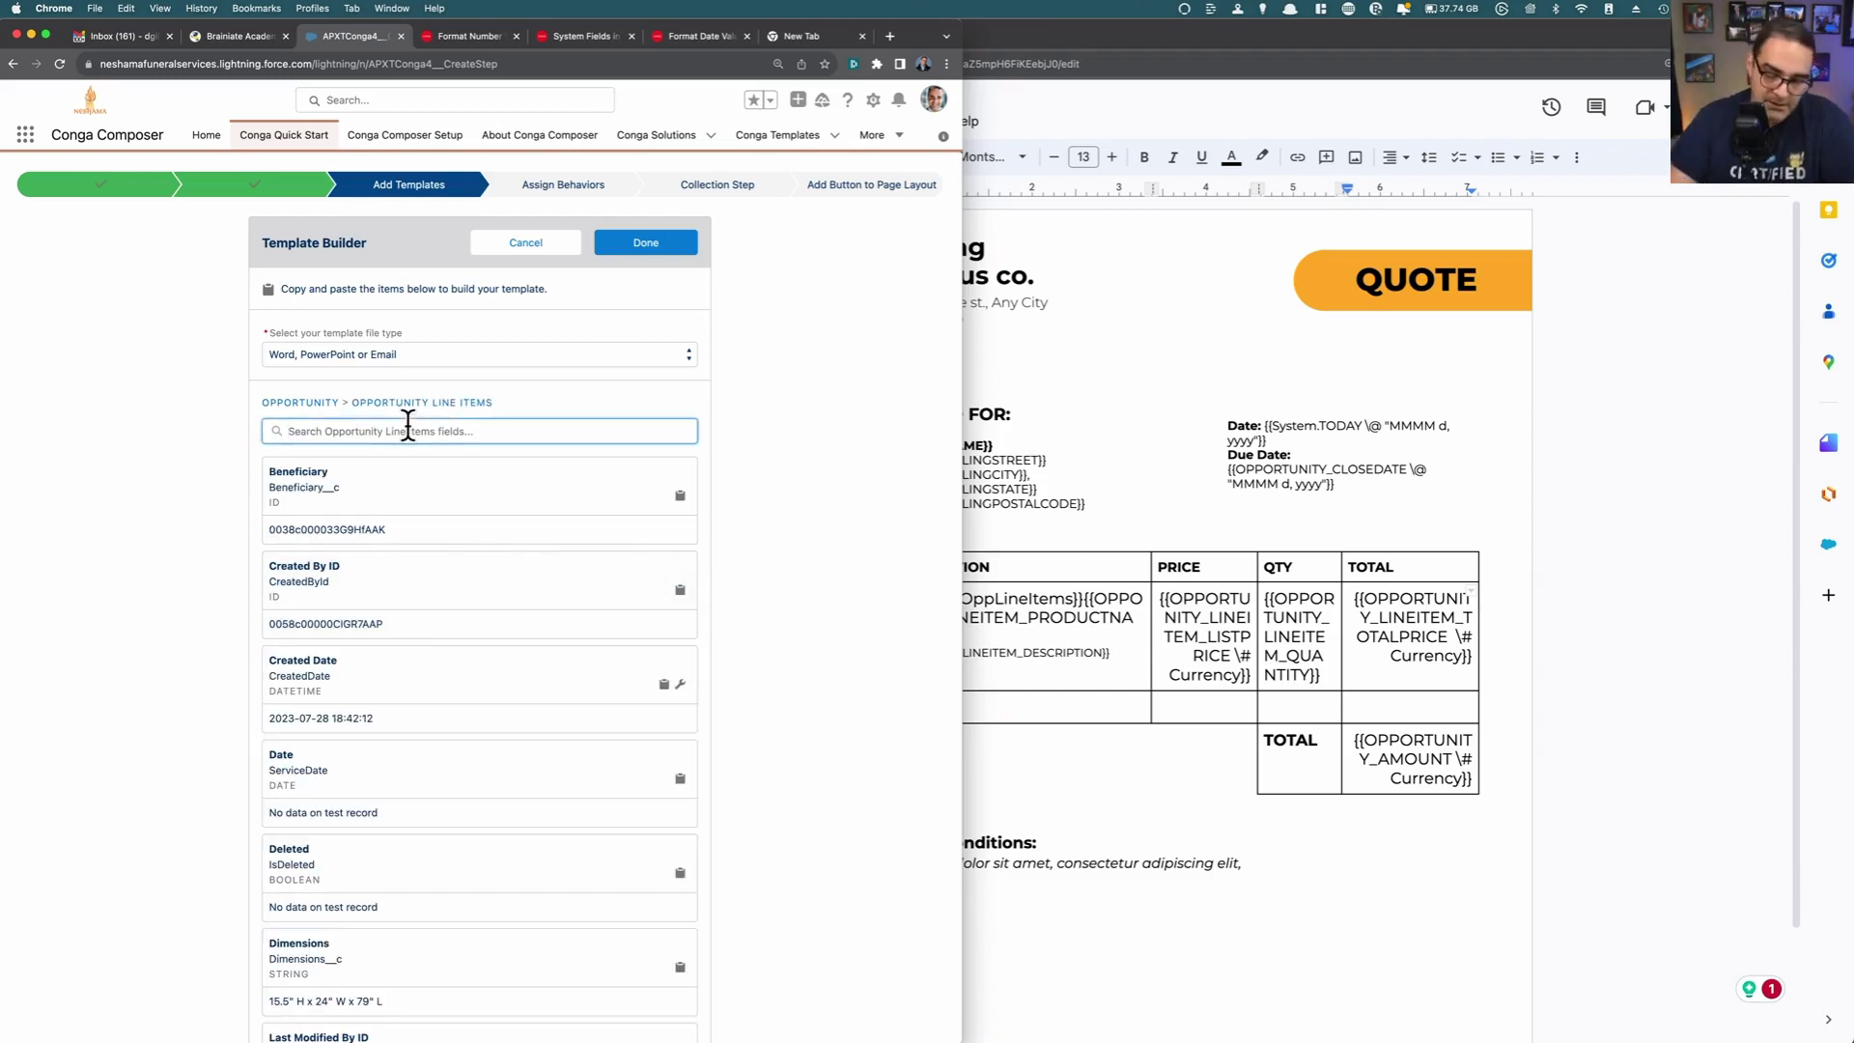
text(tota)
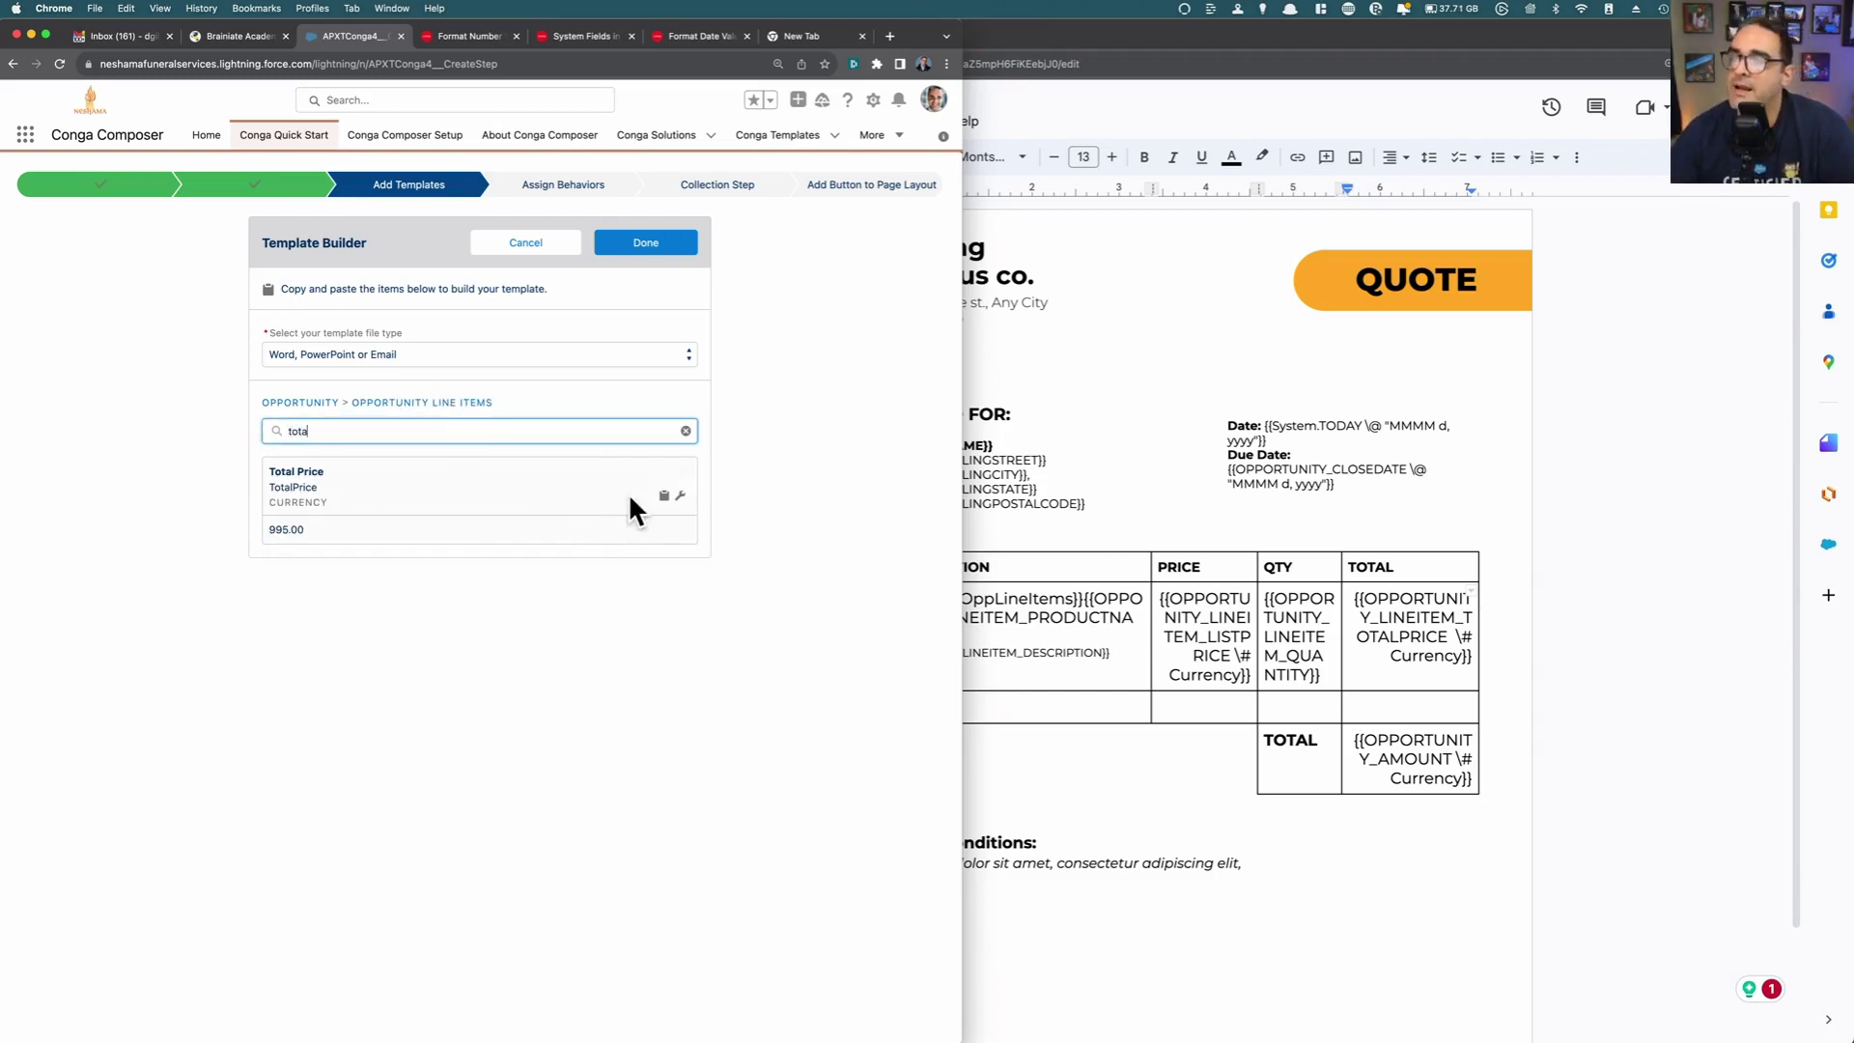
click(664, 494)
click(1388, 658)
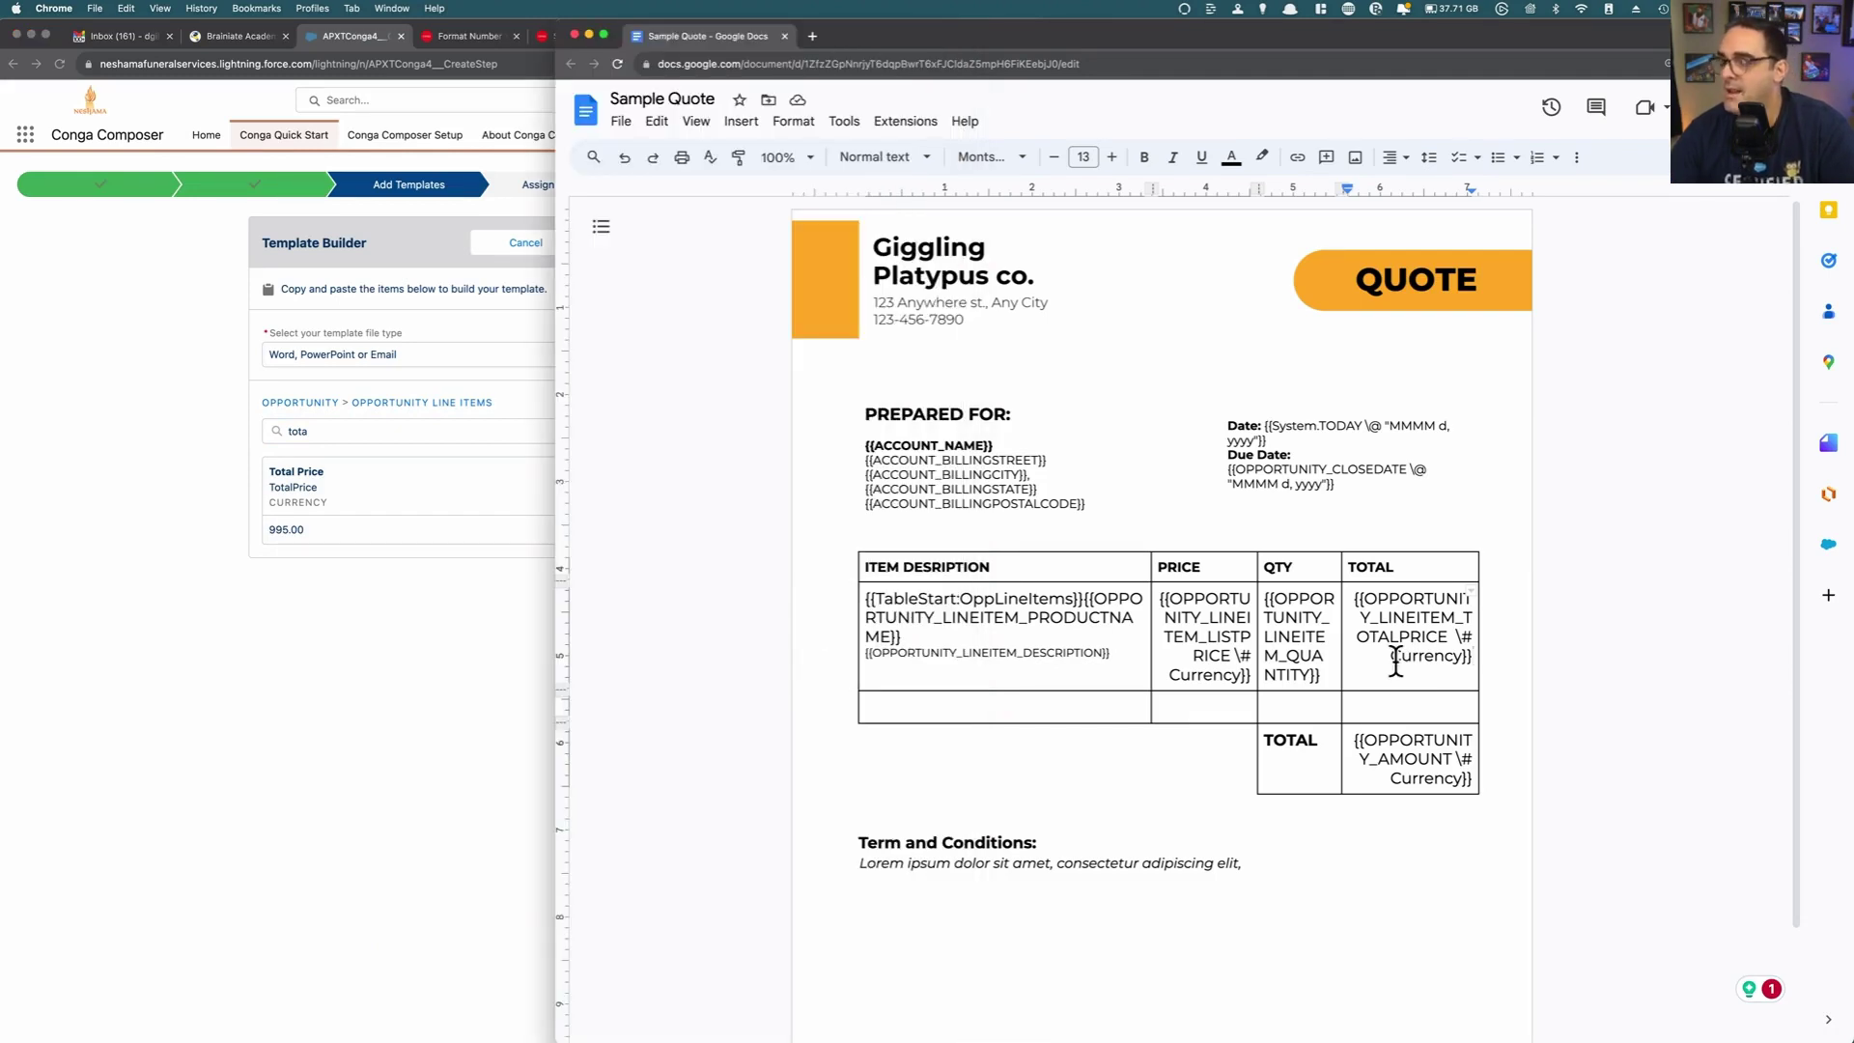
Step: Delete the duplicate TableStart and TOTALPRICE fields and join TableEnd right after Currency
key(Return)
key(super+v)
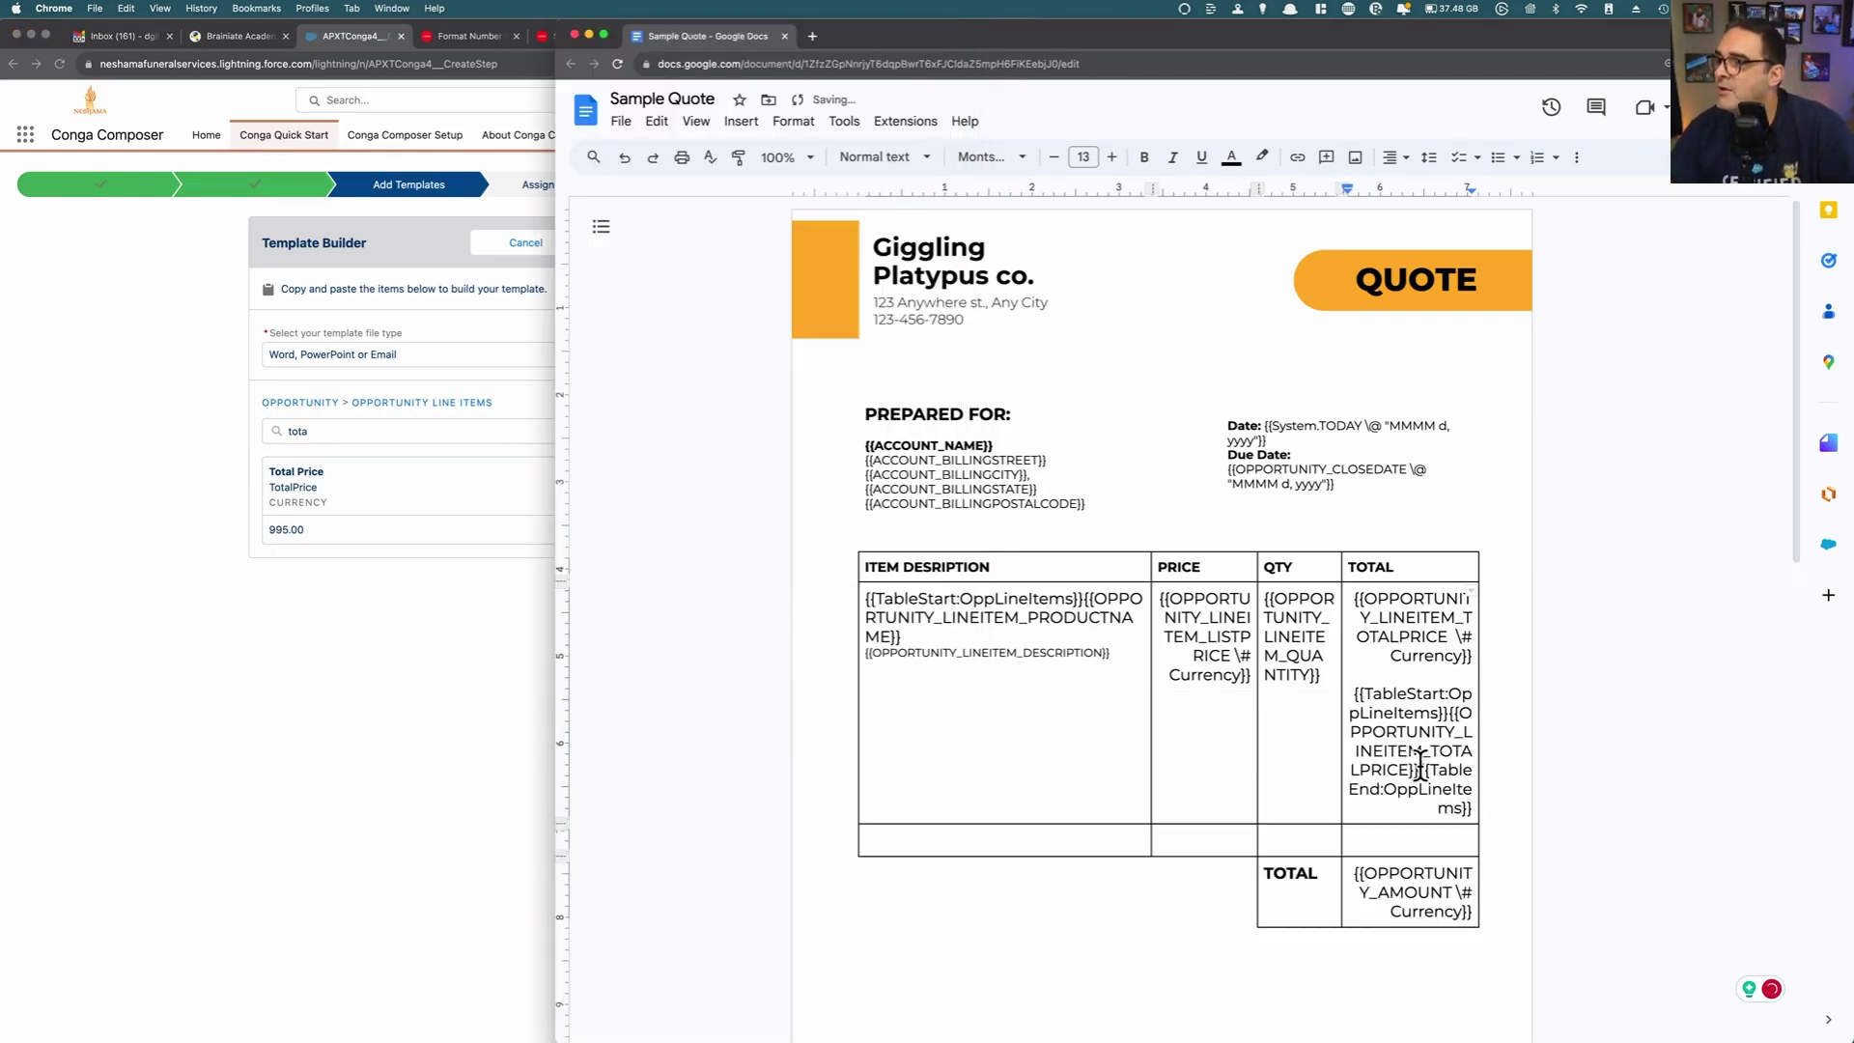
key(Return)
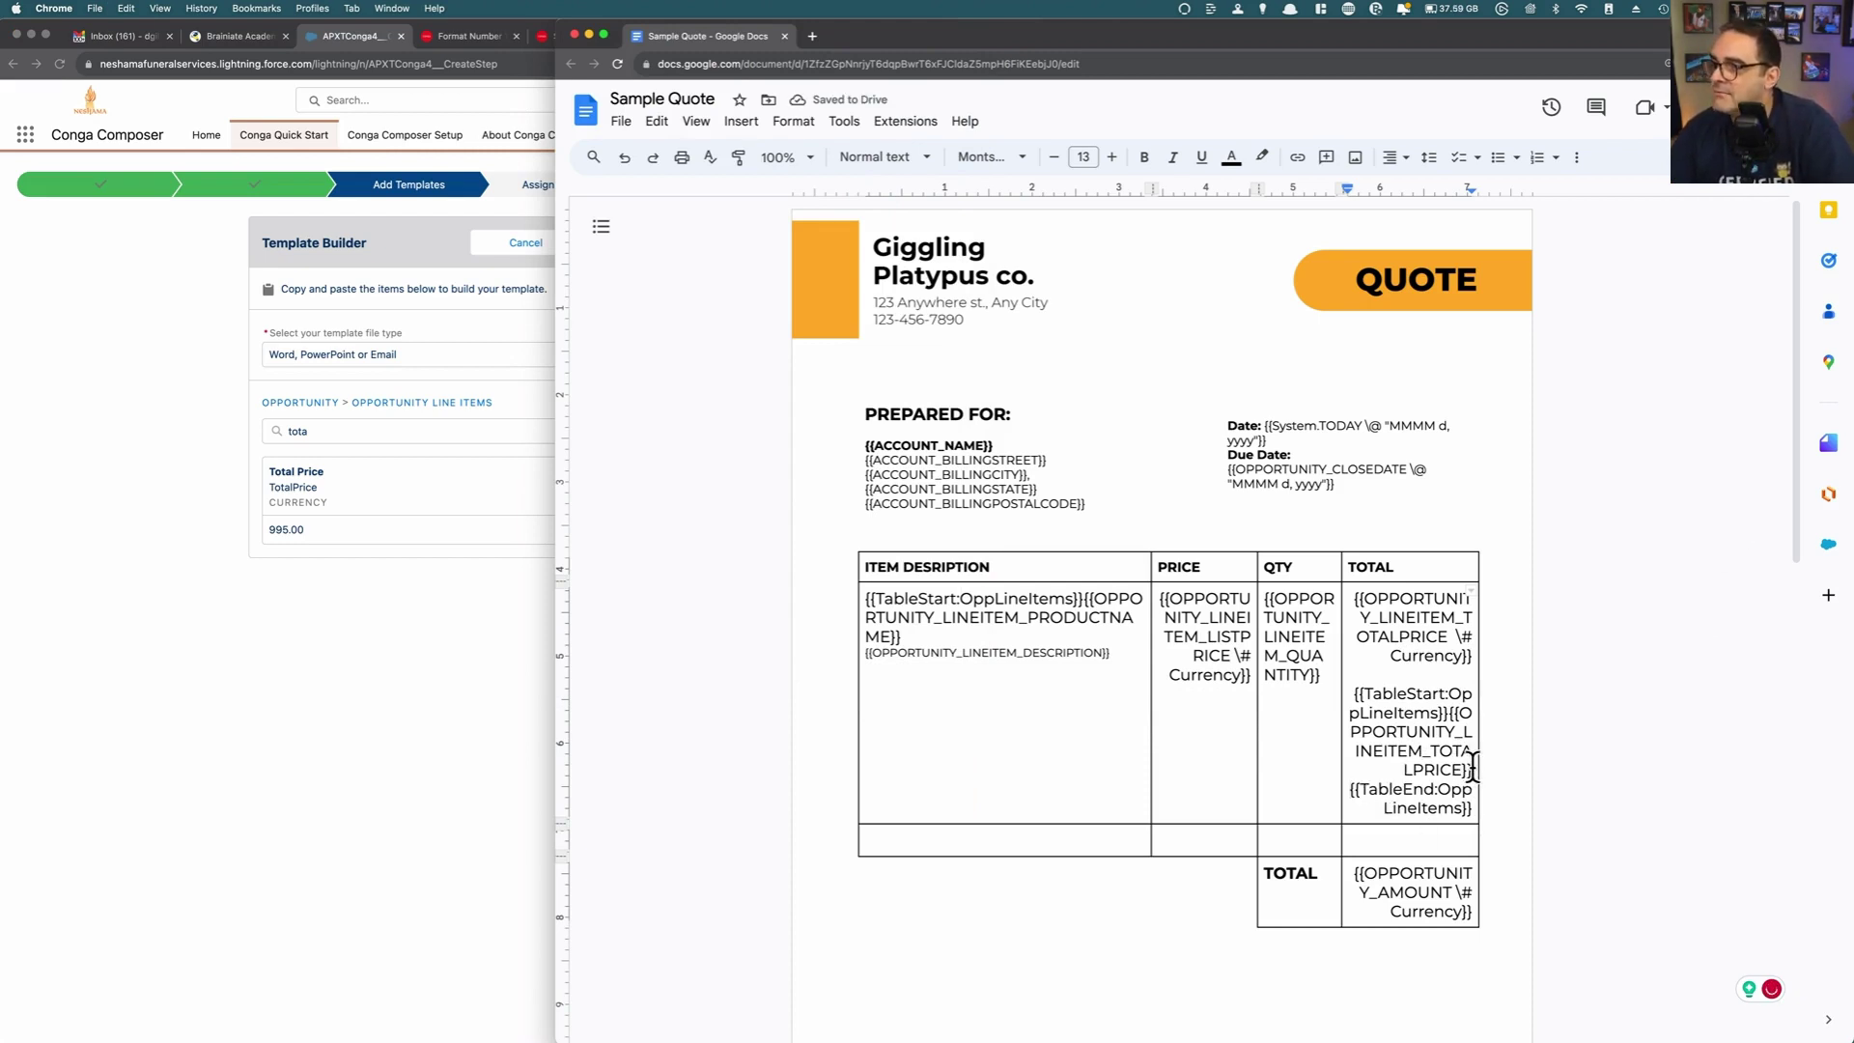
drag(1473, 770, 1350, 698)
key(BackSpace)
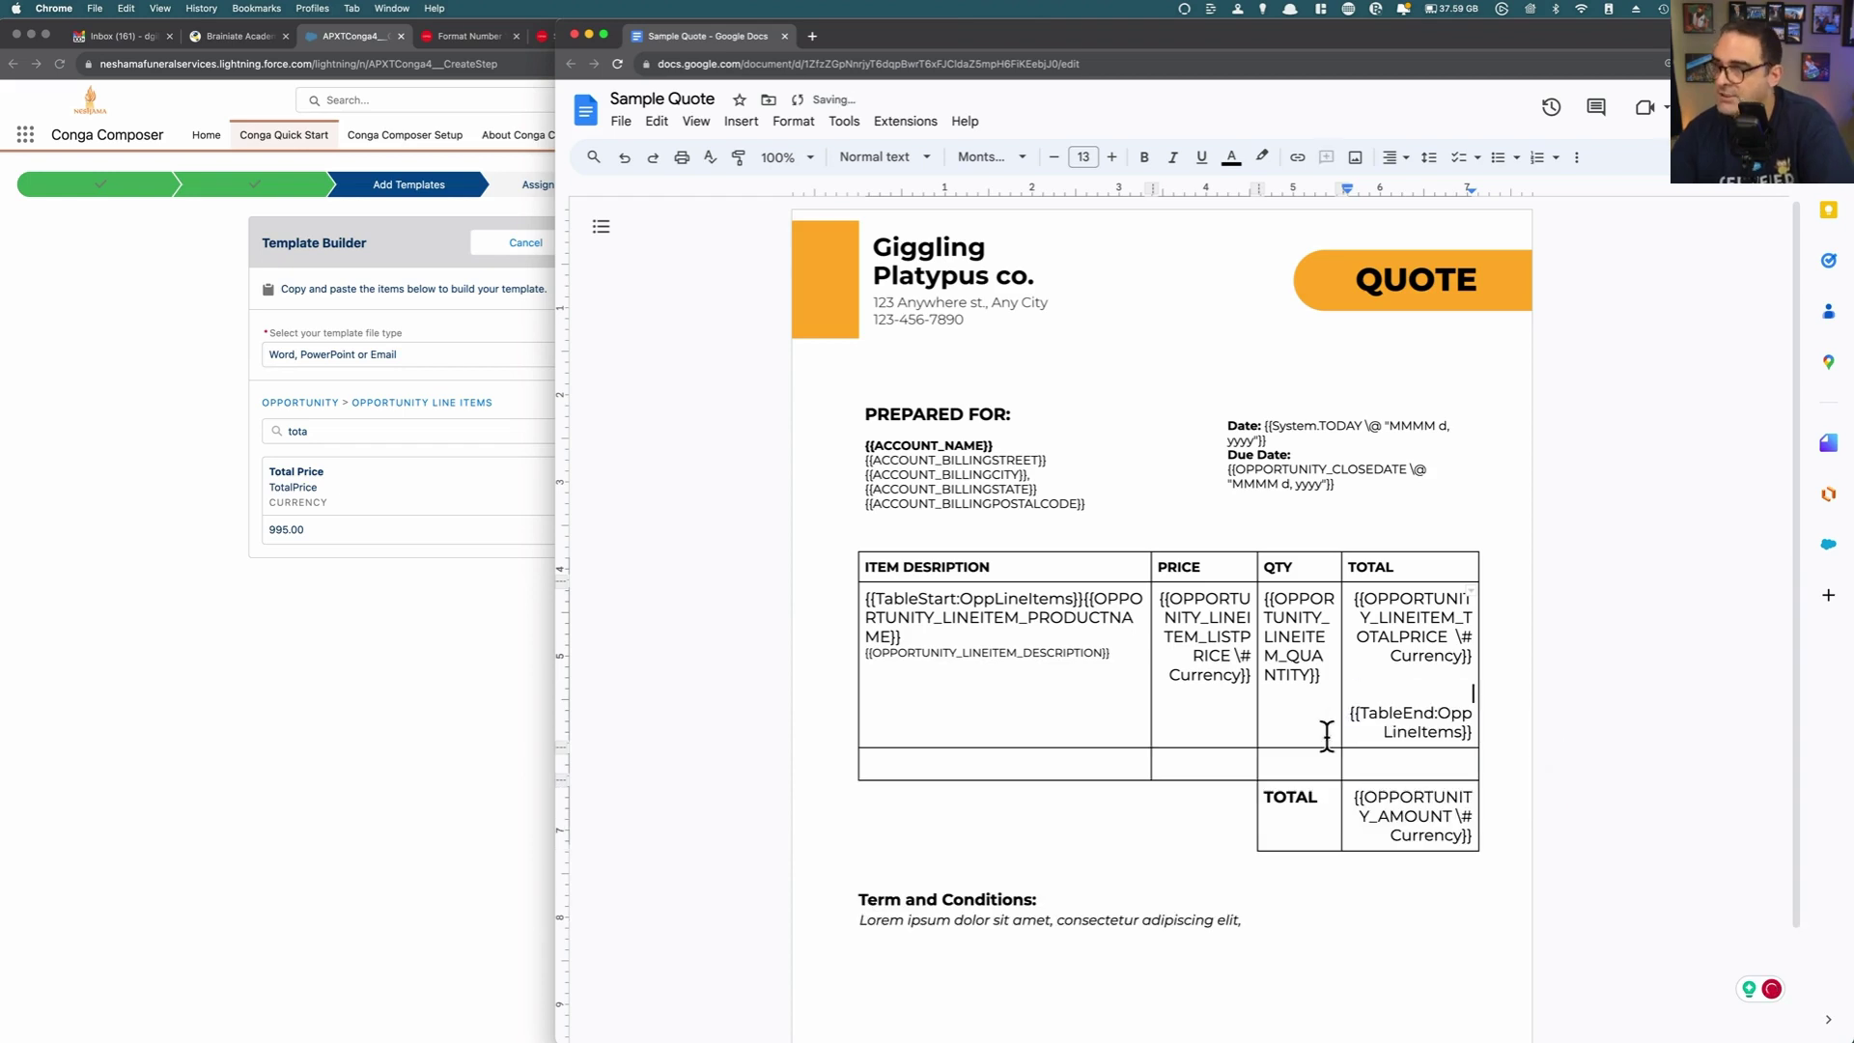
key(BackSpace)
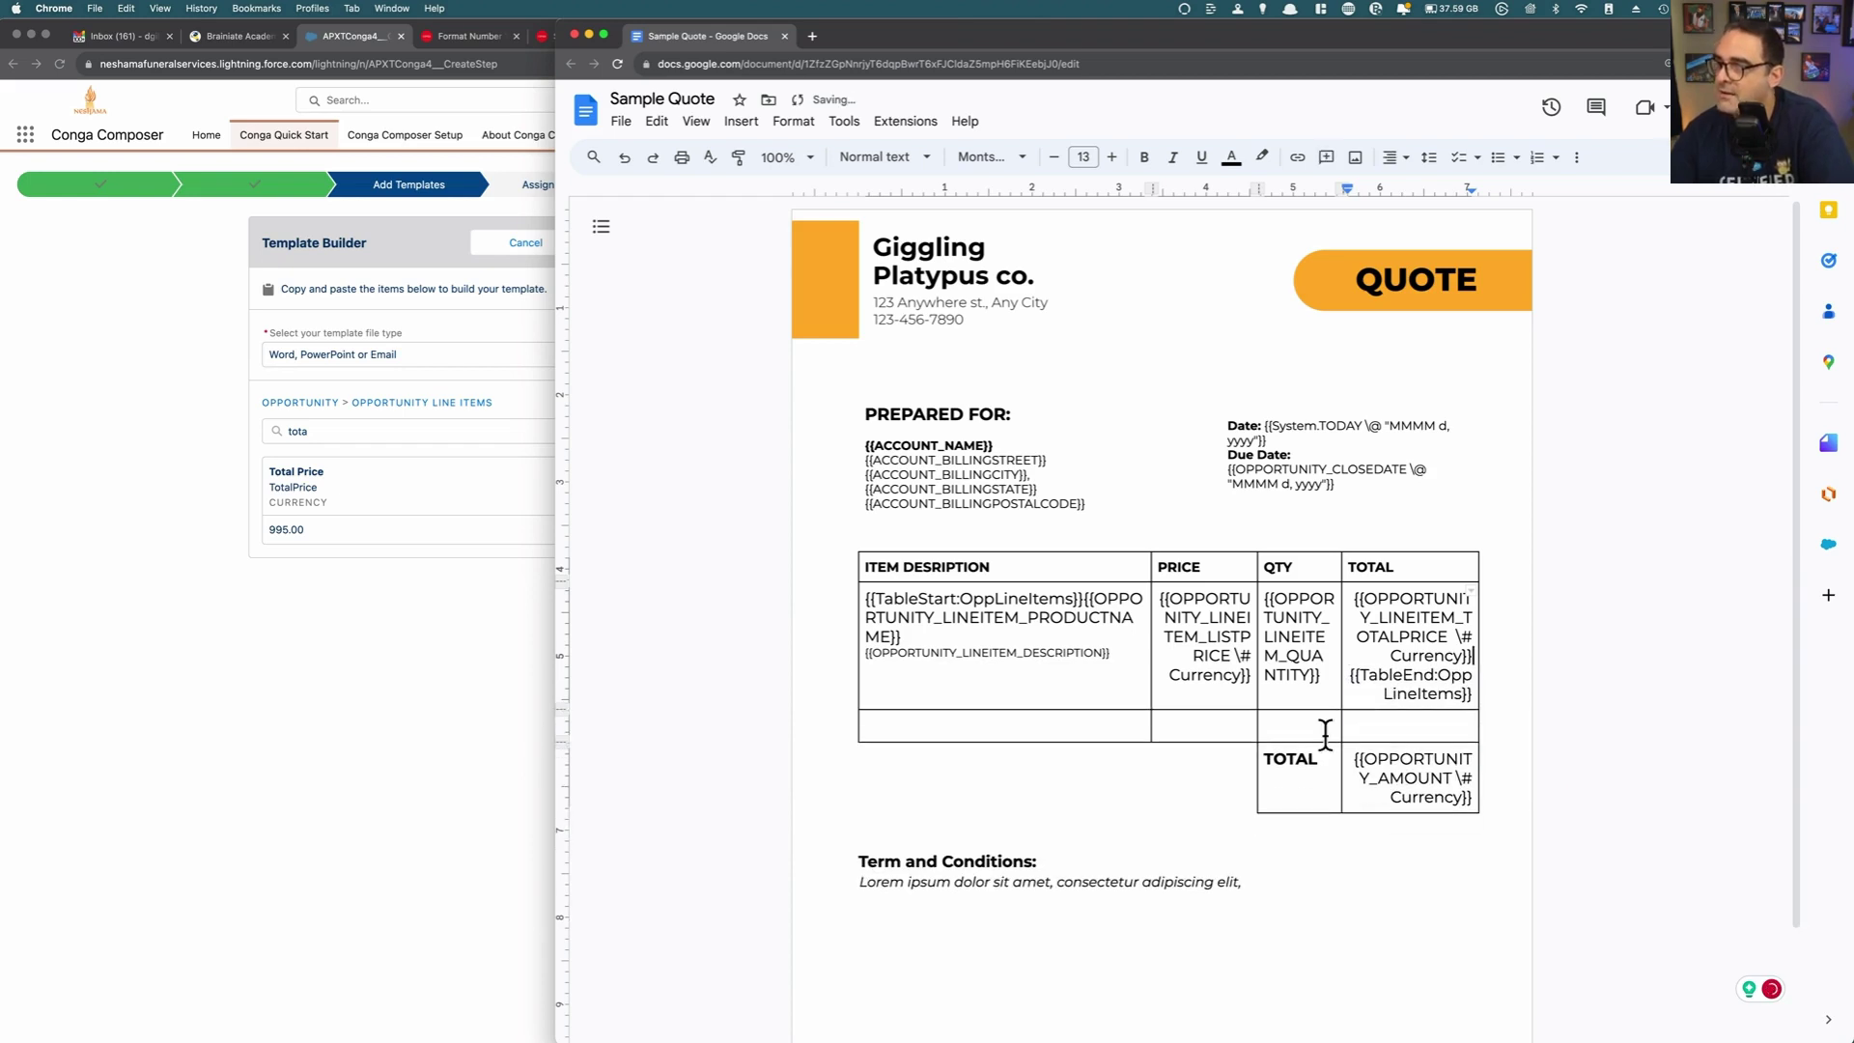
key(Right)
key(ctrl+shift+e)
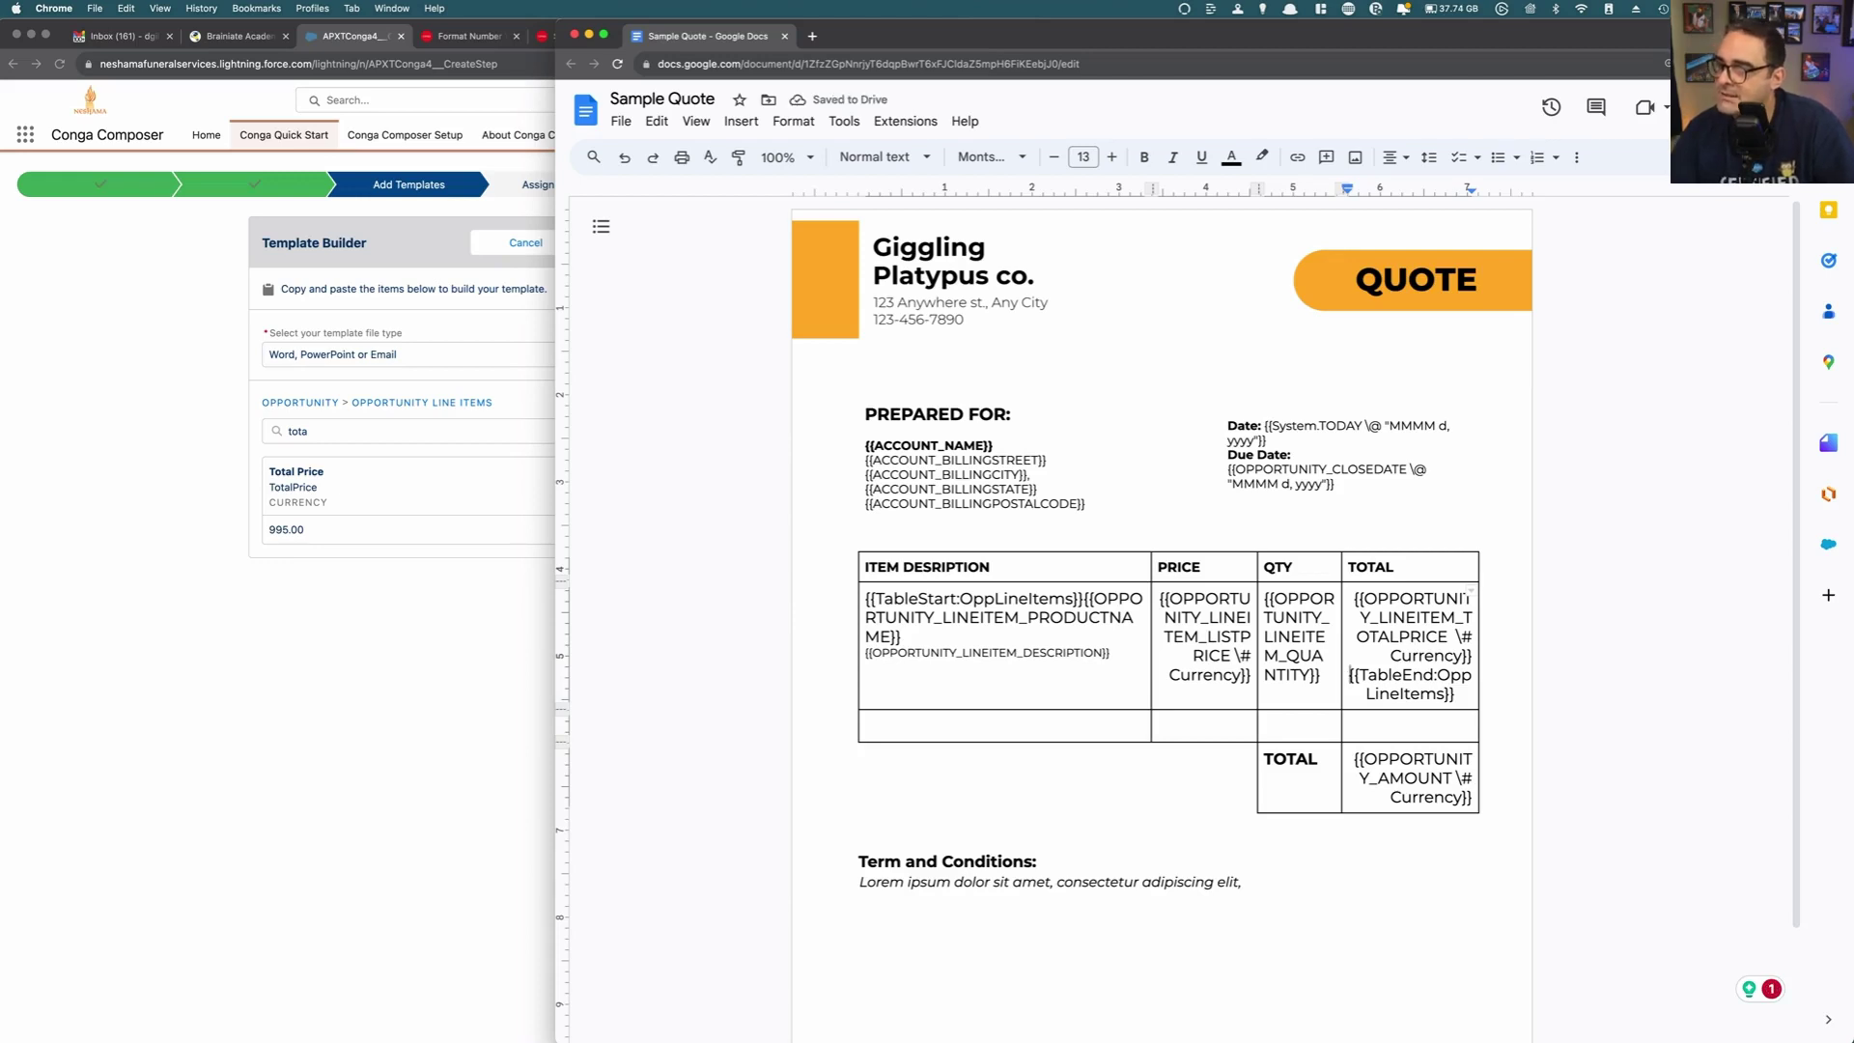
key(BackSpace)
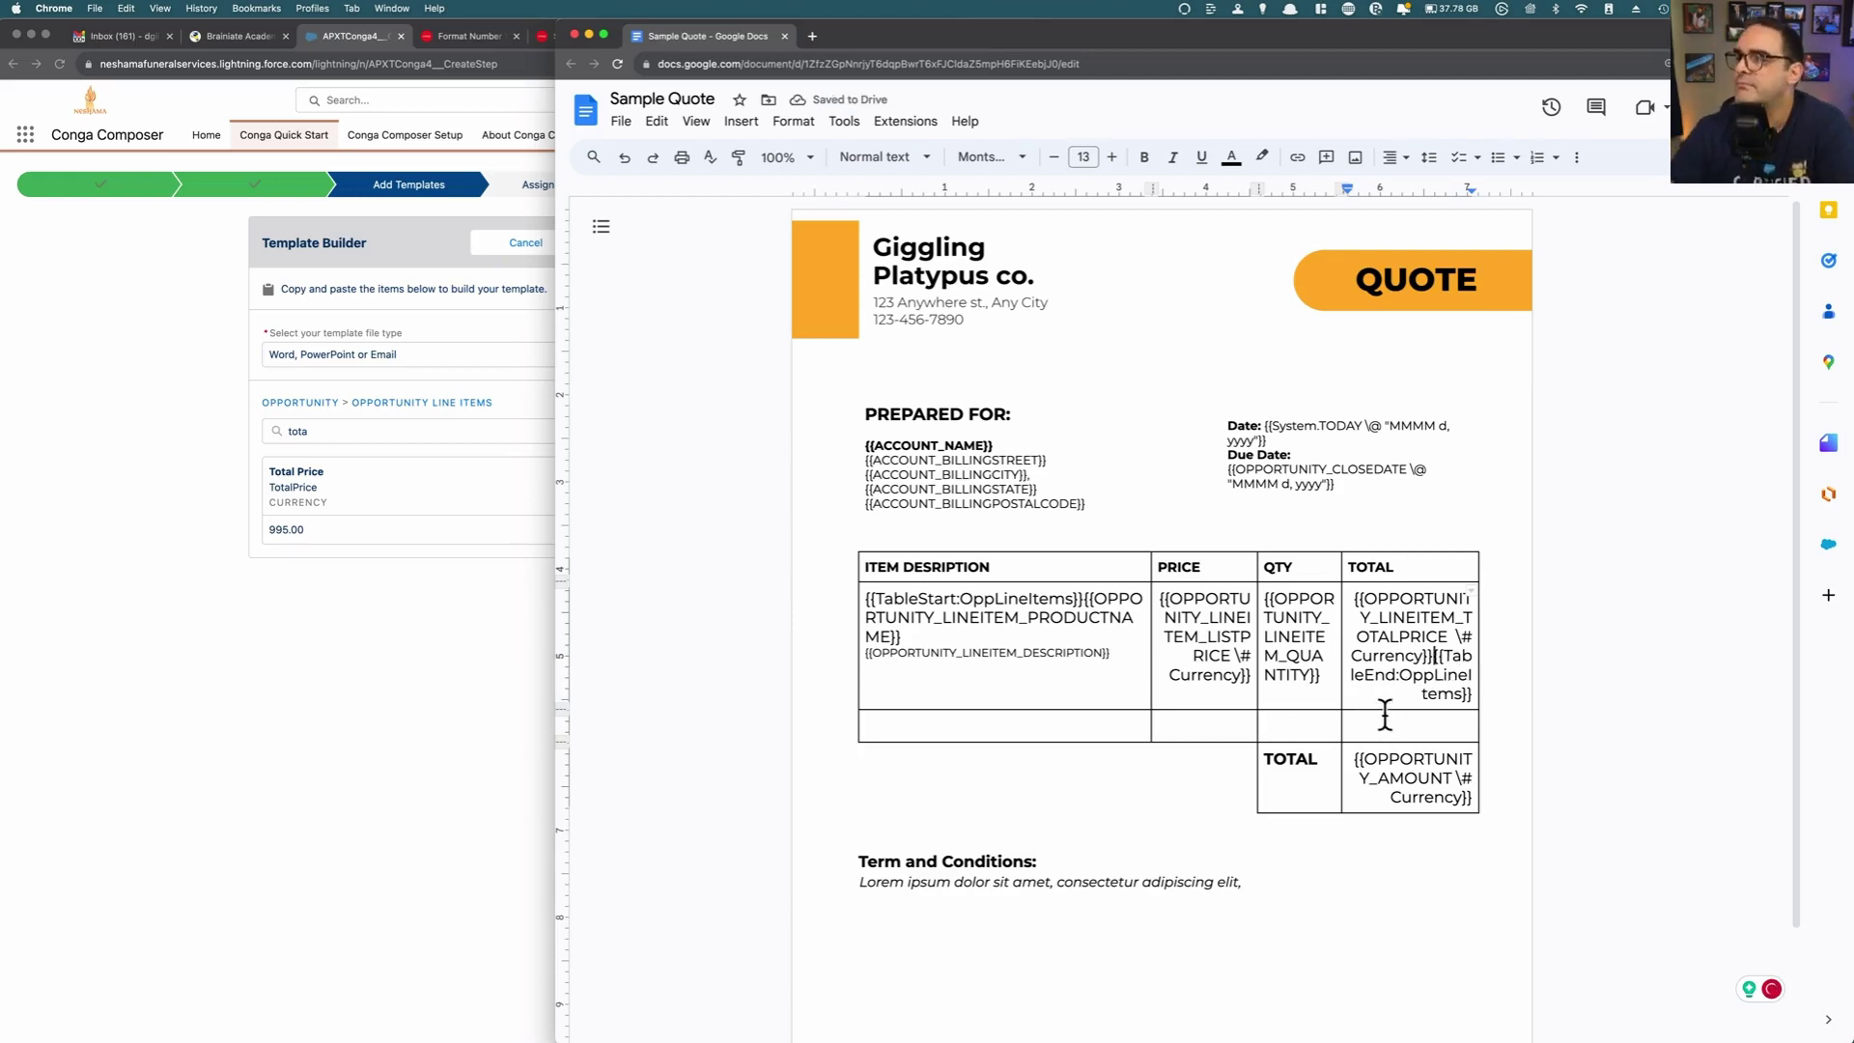
drag(1387, 723, 1068, 728)
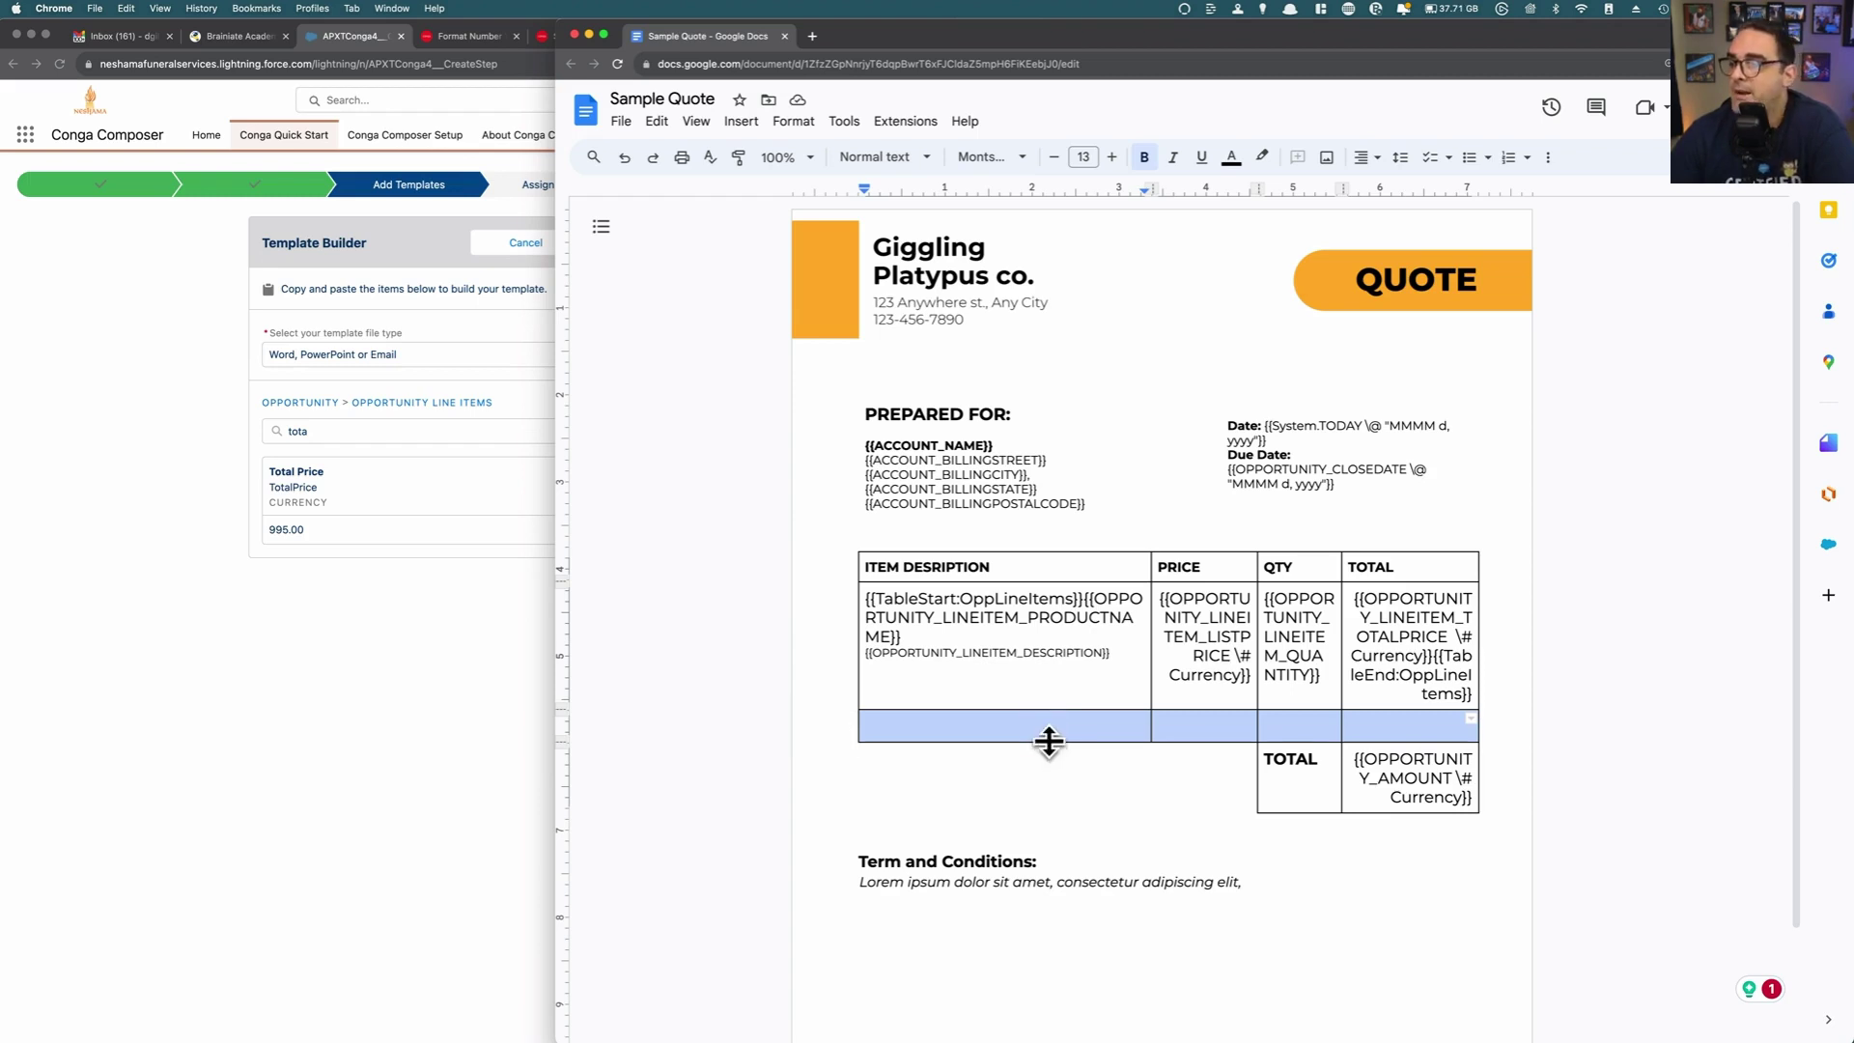
Step: Fill the empty row's four cells with the header's orange via the custom colour picker
drag(1051, 744, 1048, 724)
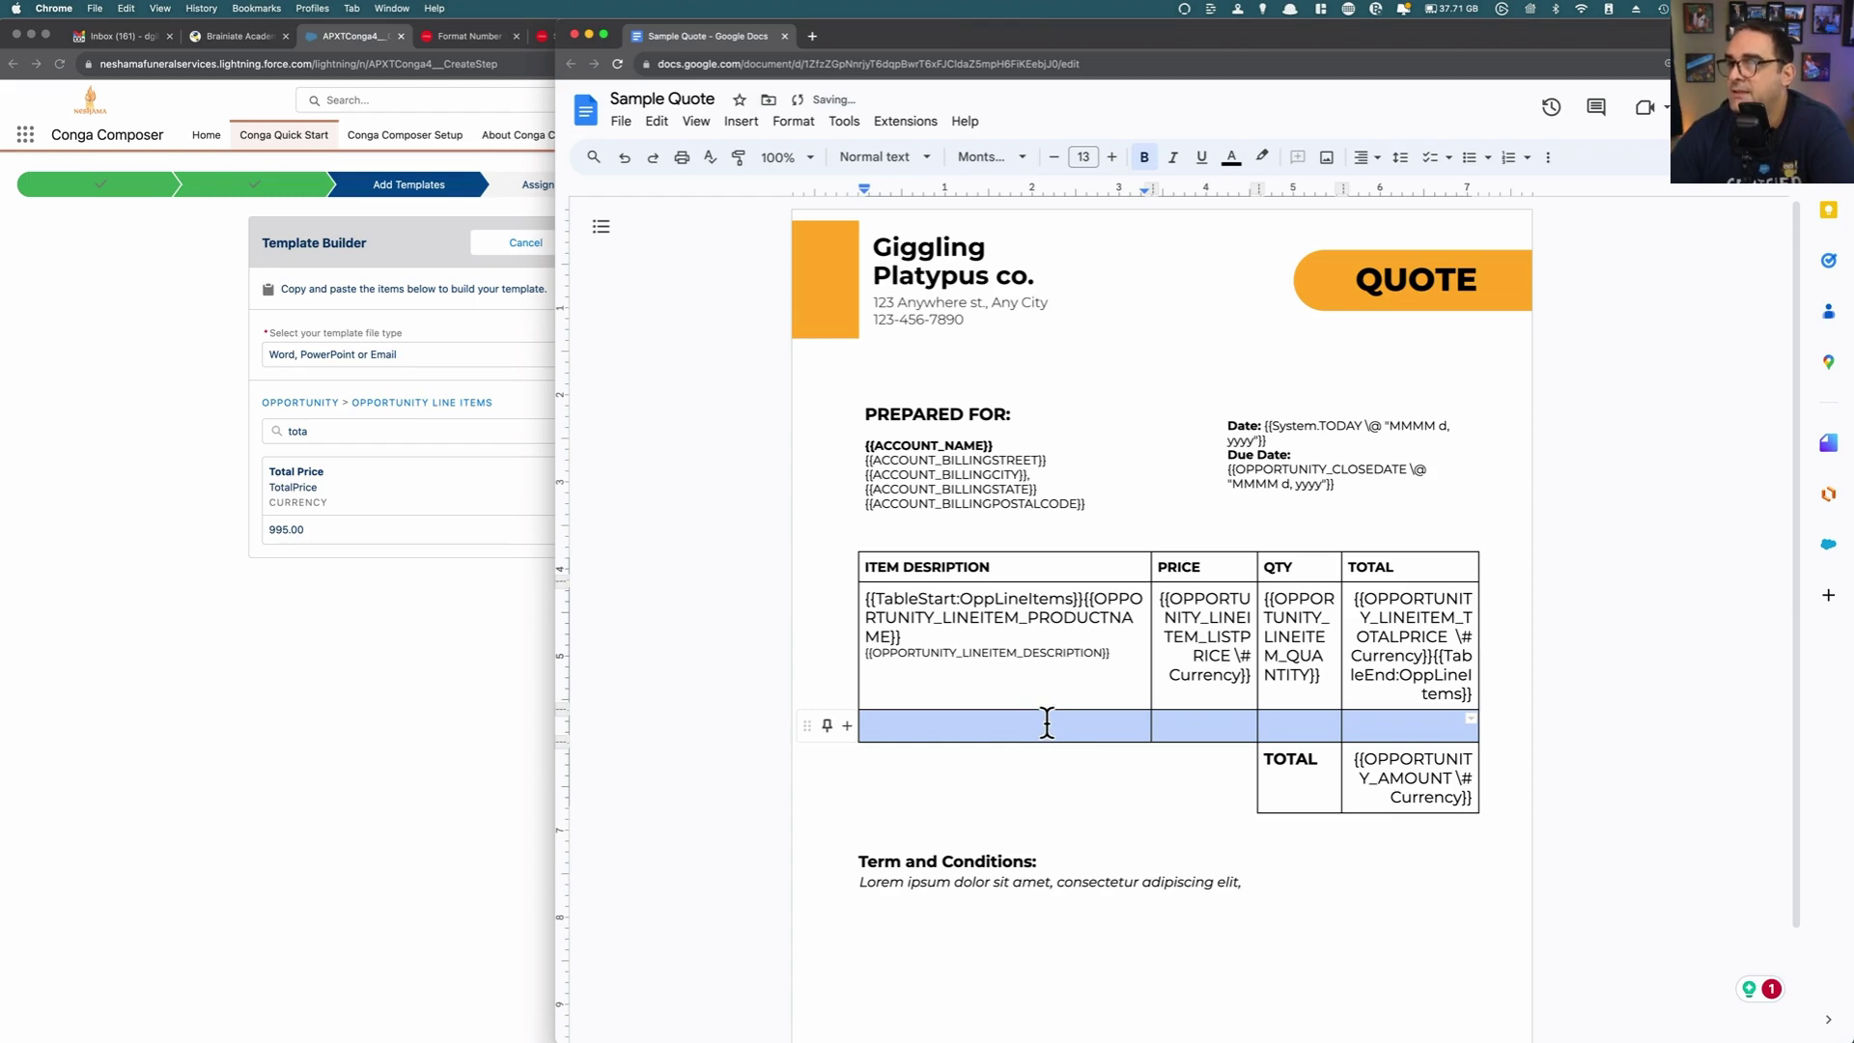
right_click(1047, 723)
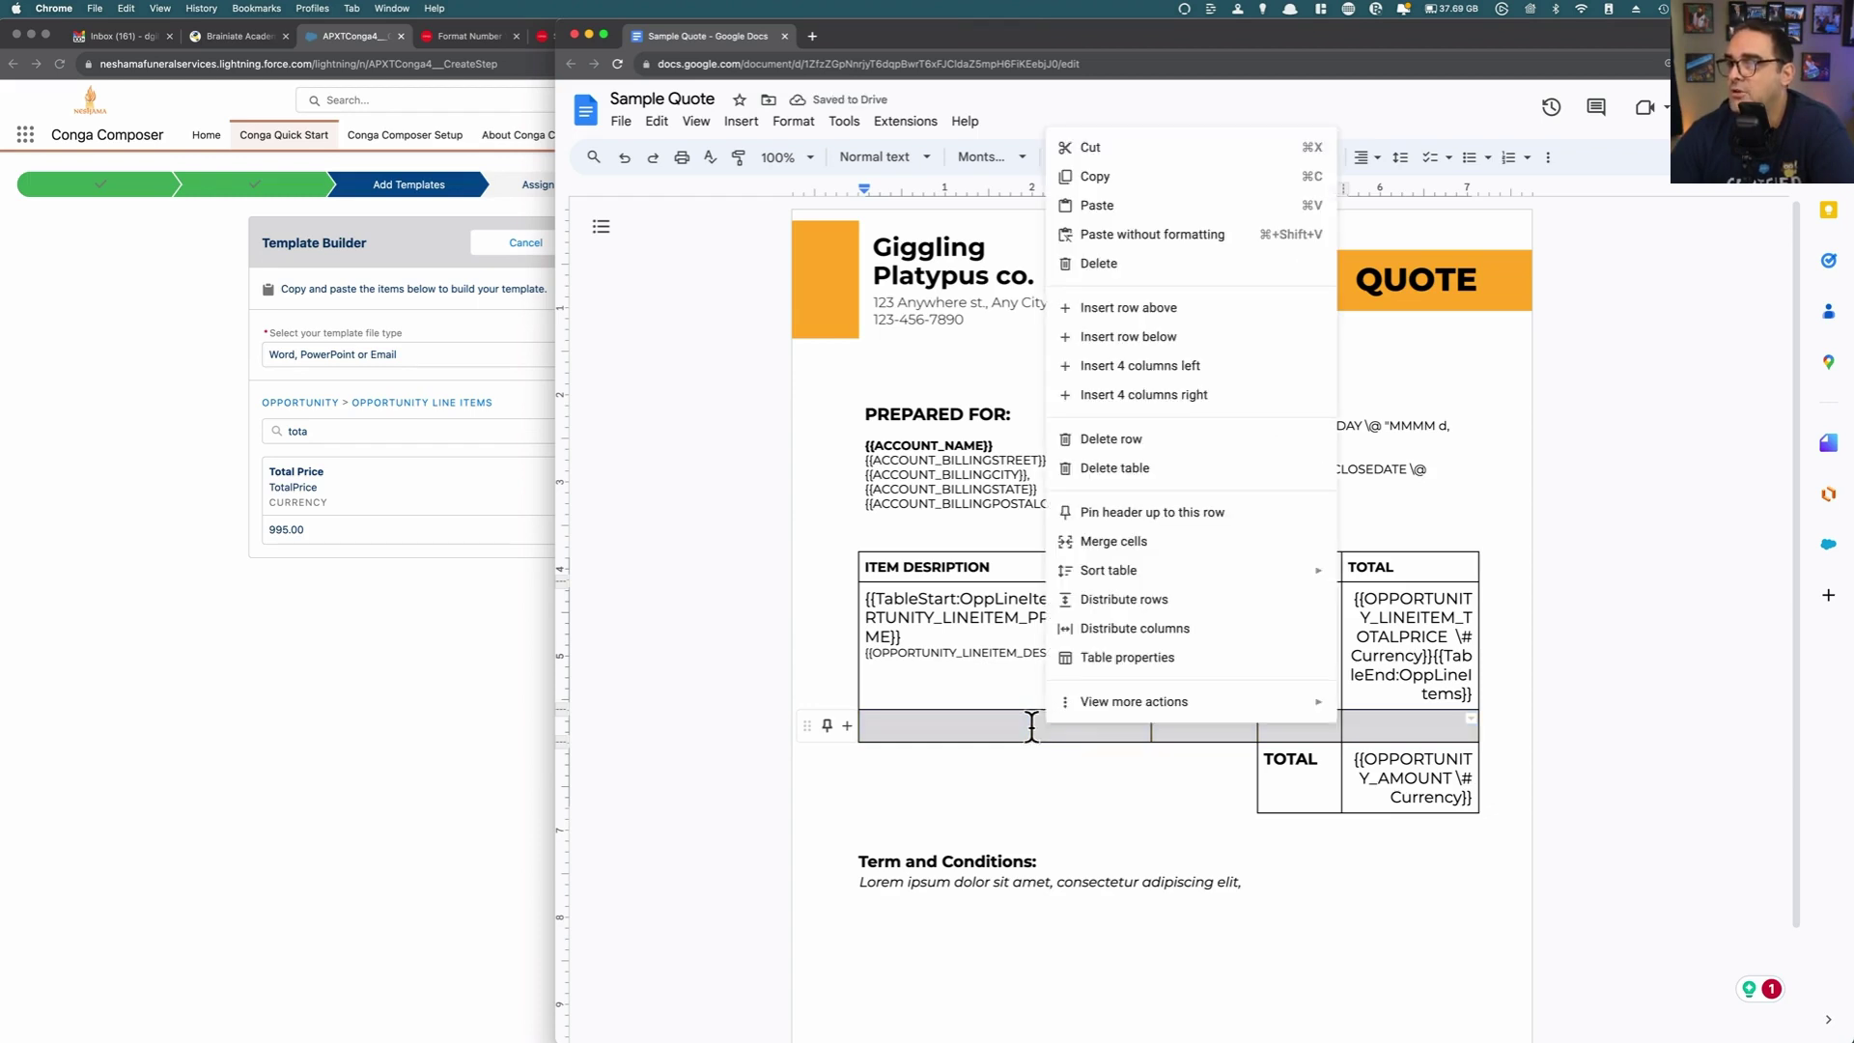
click(1602, 215)
drag(1378, 715, 1076, 708)
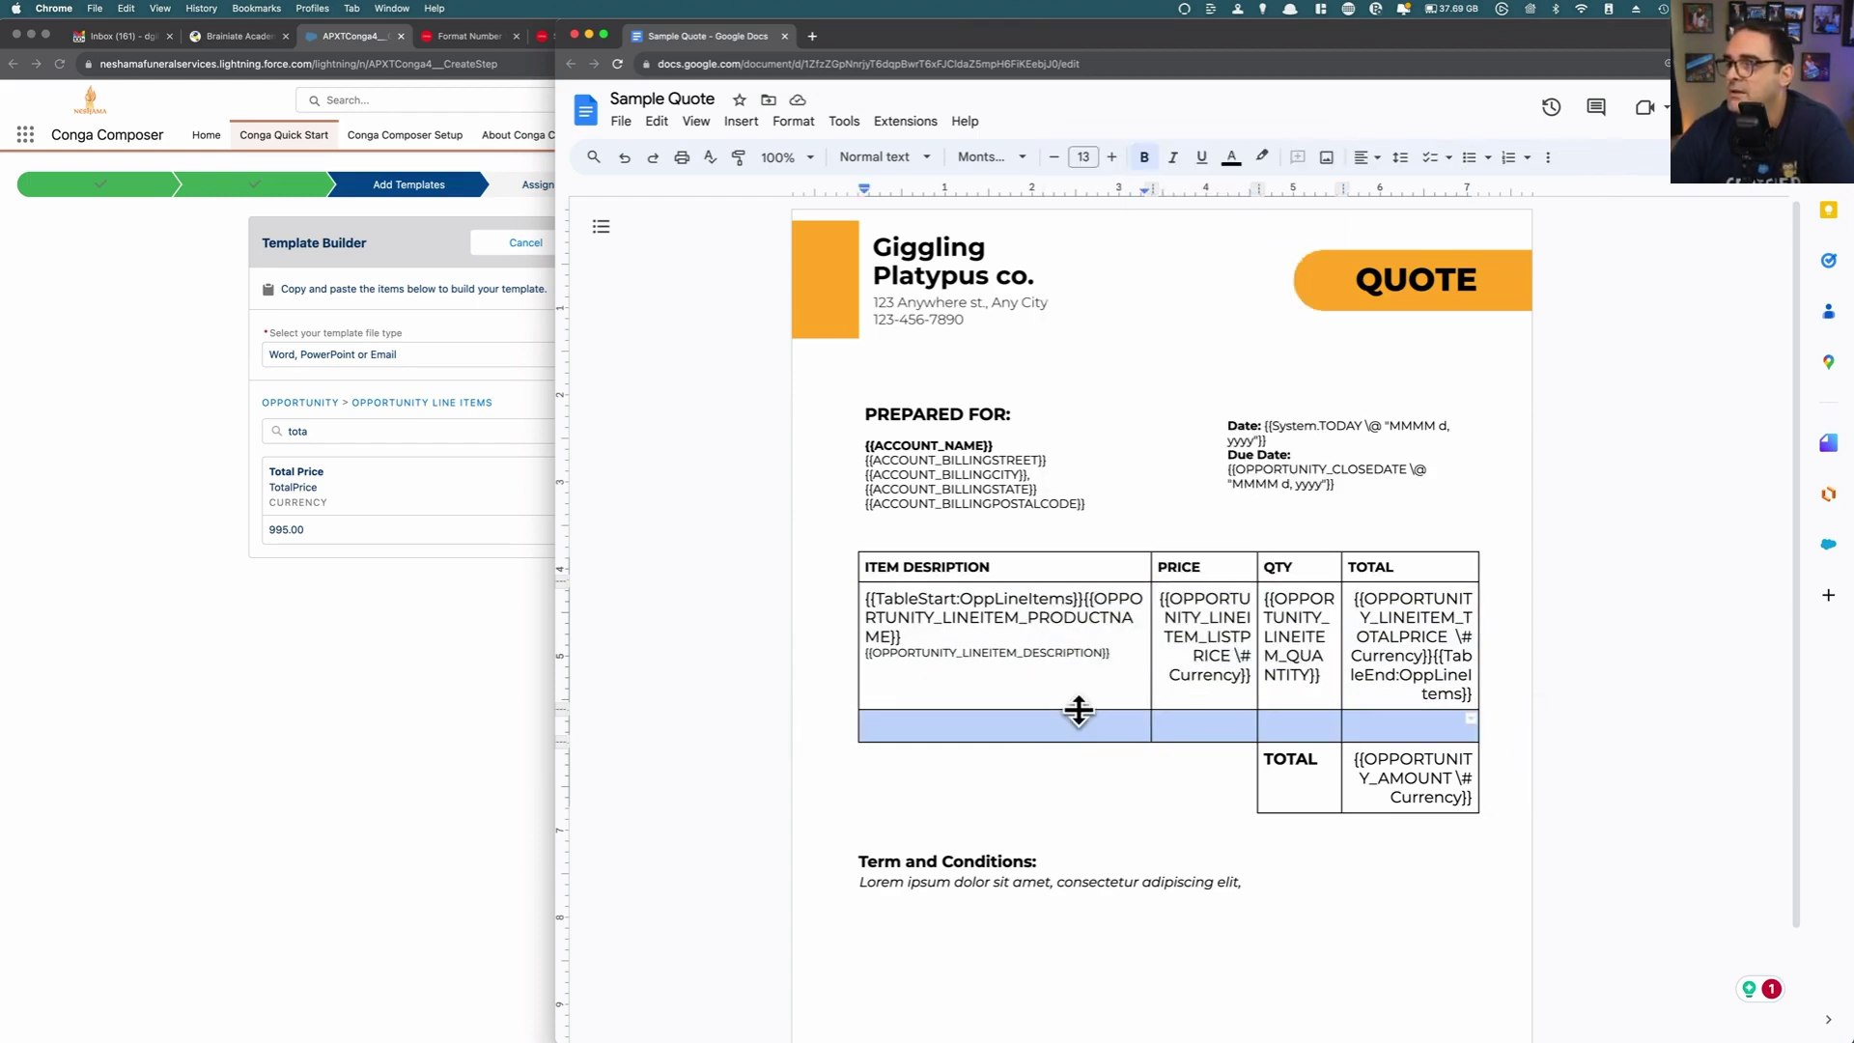
click(1548, 157)
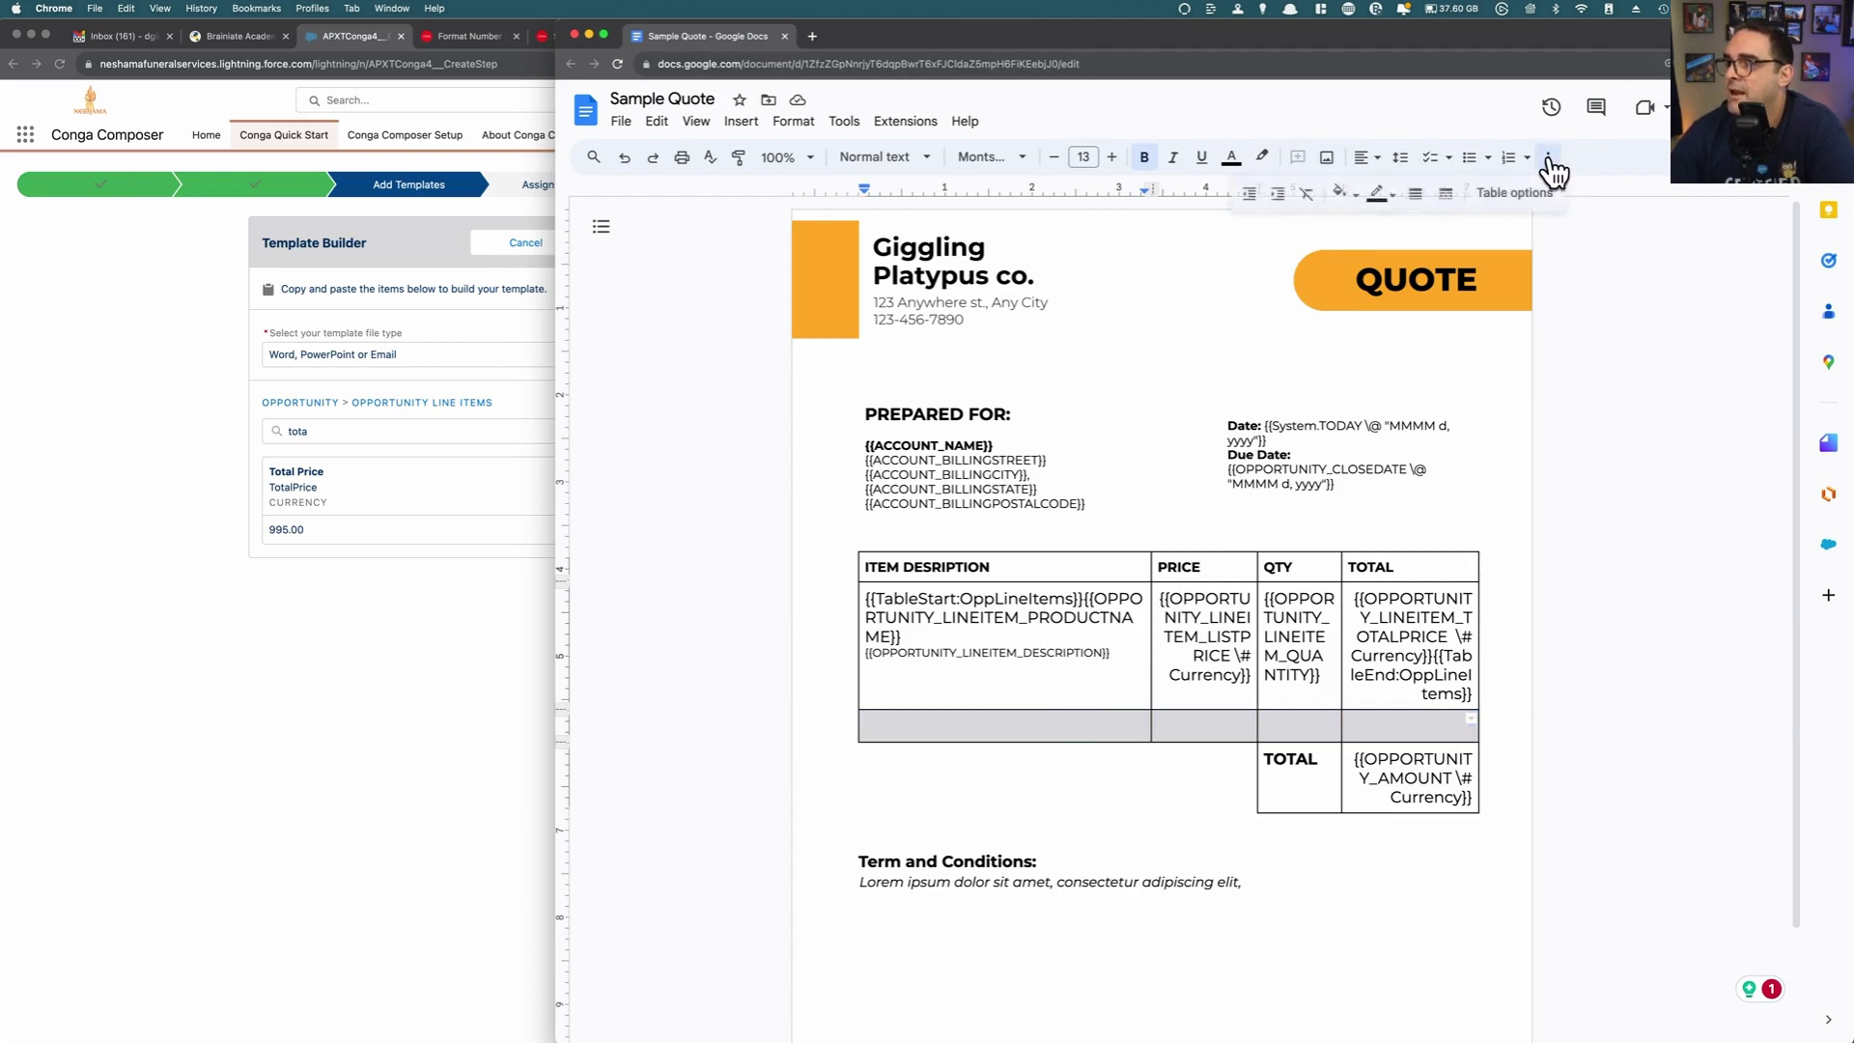
click(1342, 193)
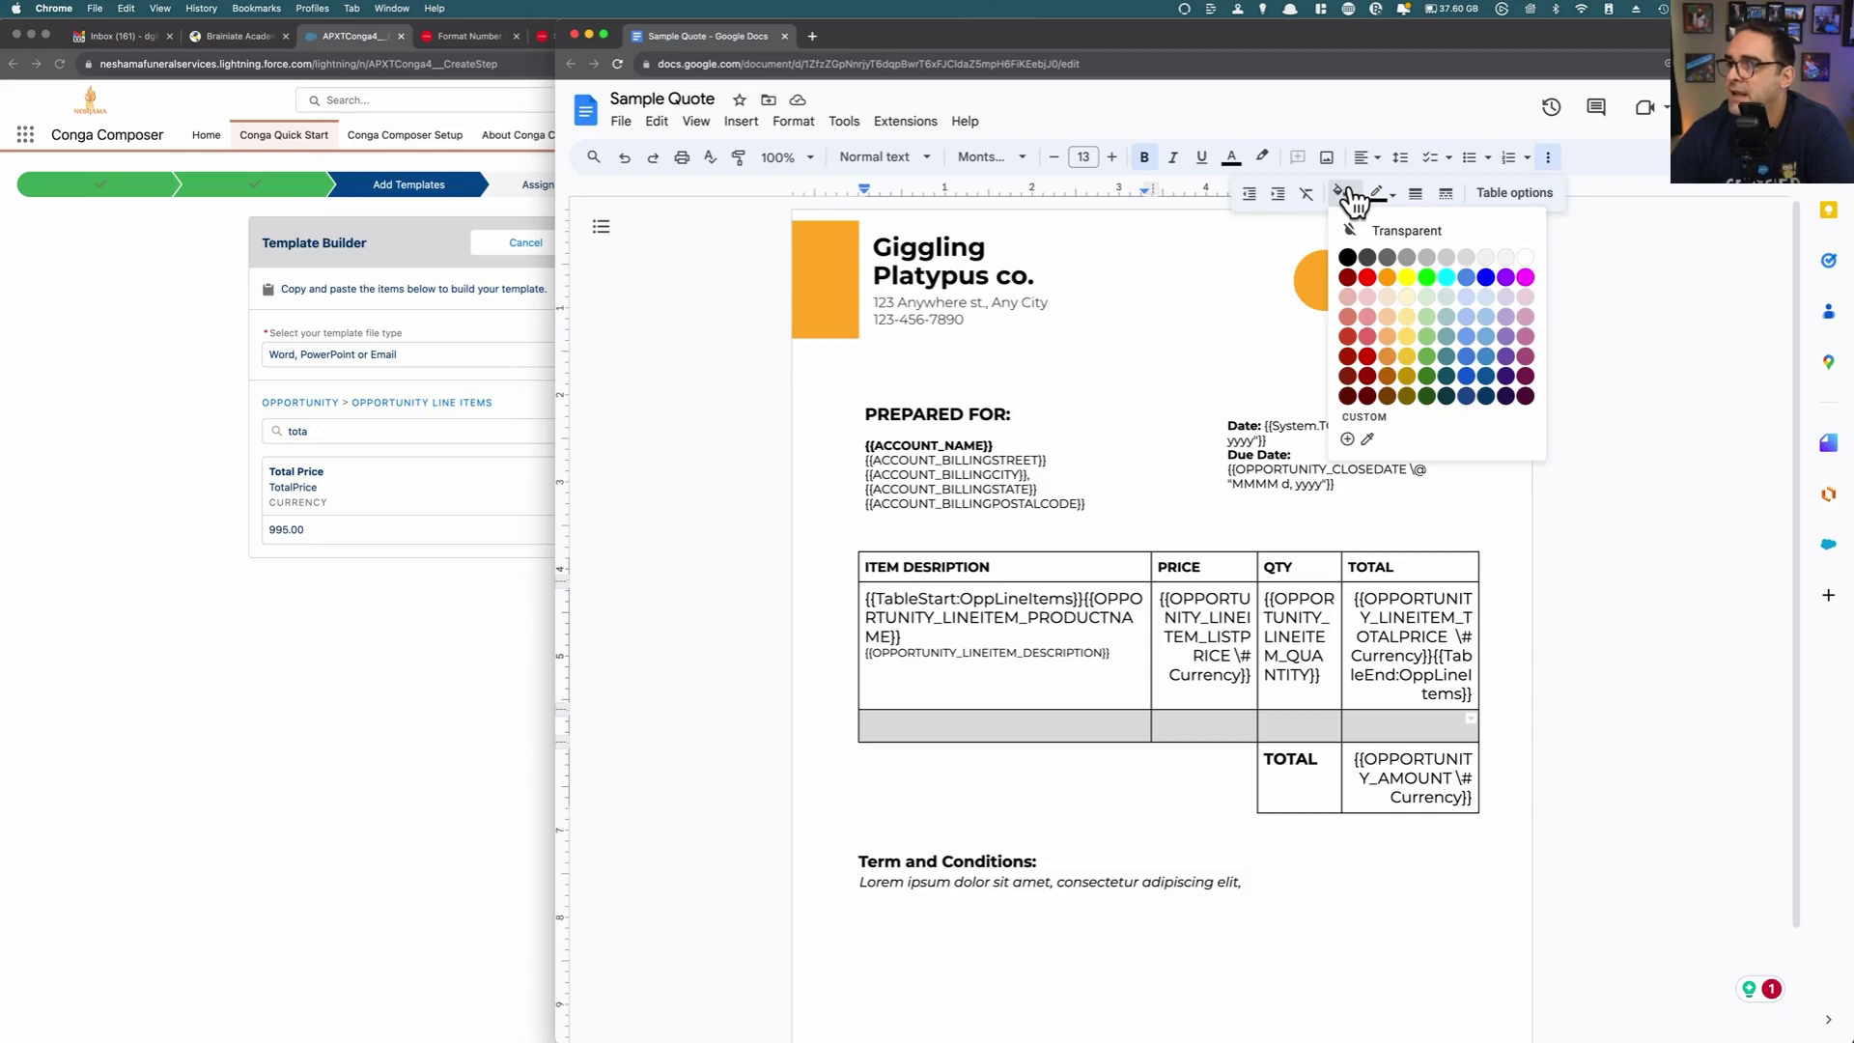
click(1367, 439)
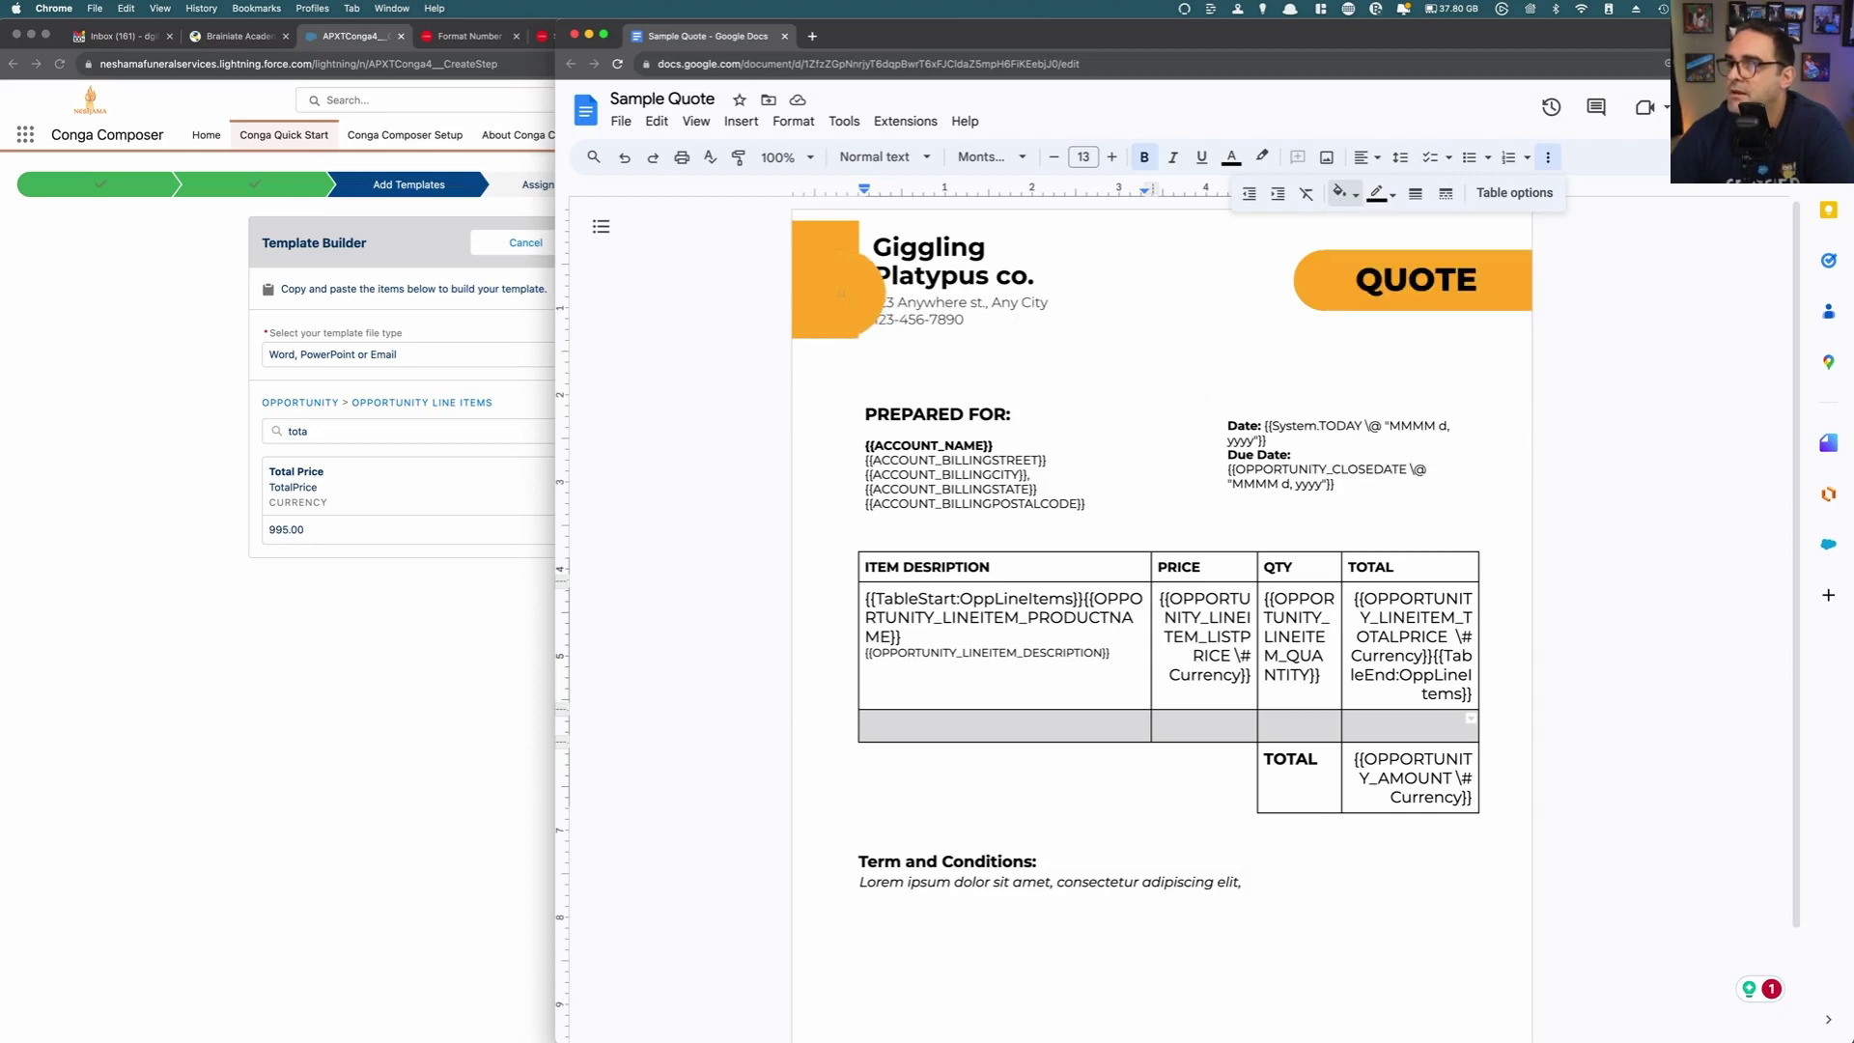
click(825, 289)
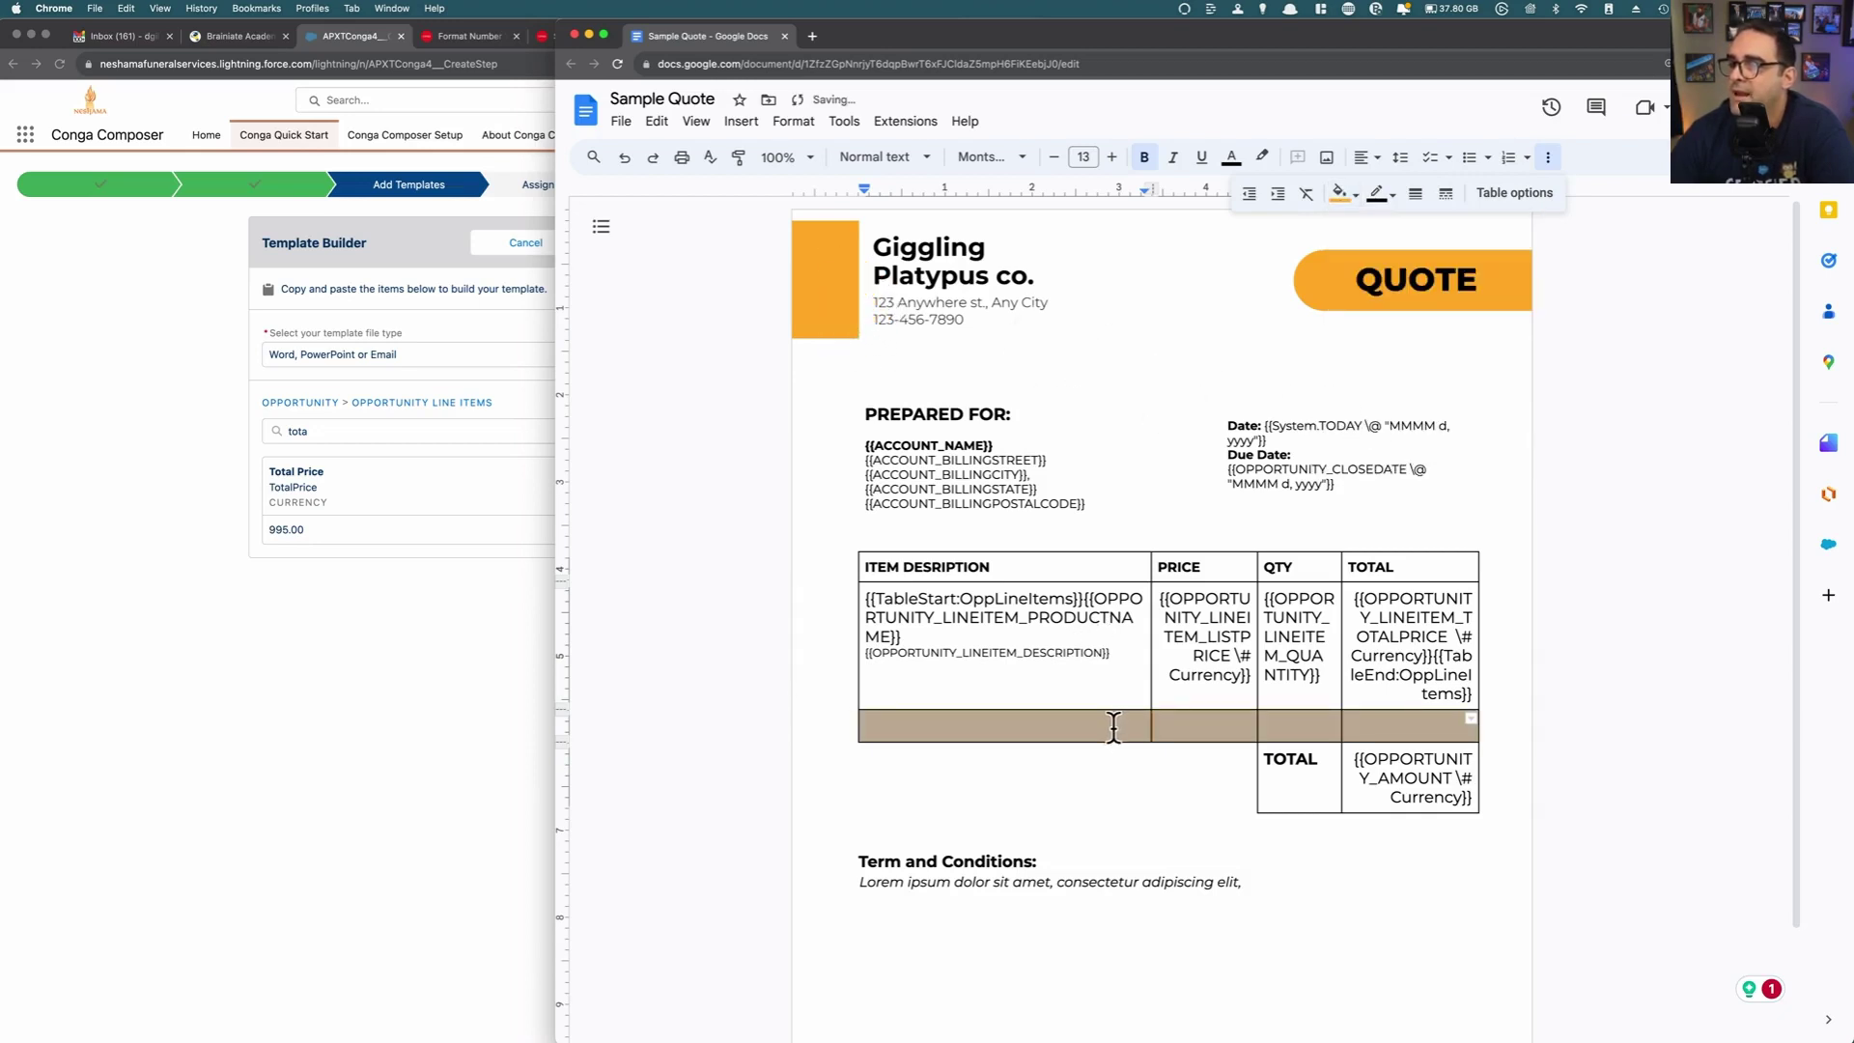
click(1318, 725)
Step: Merge the orange row into one cell and shrink its font size into a thin bar
drag(1365, 721, 1128, 723)
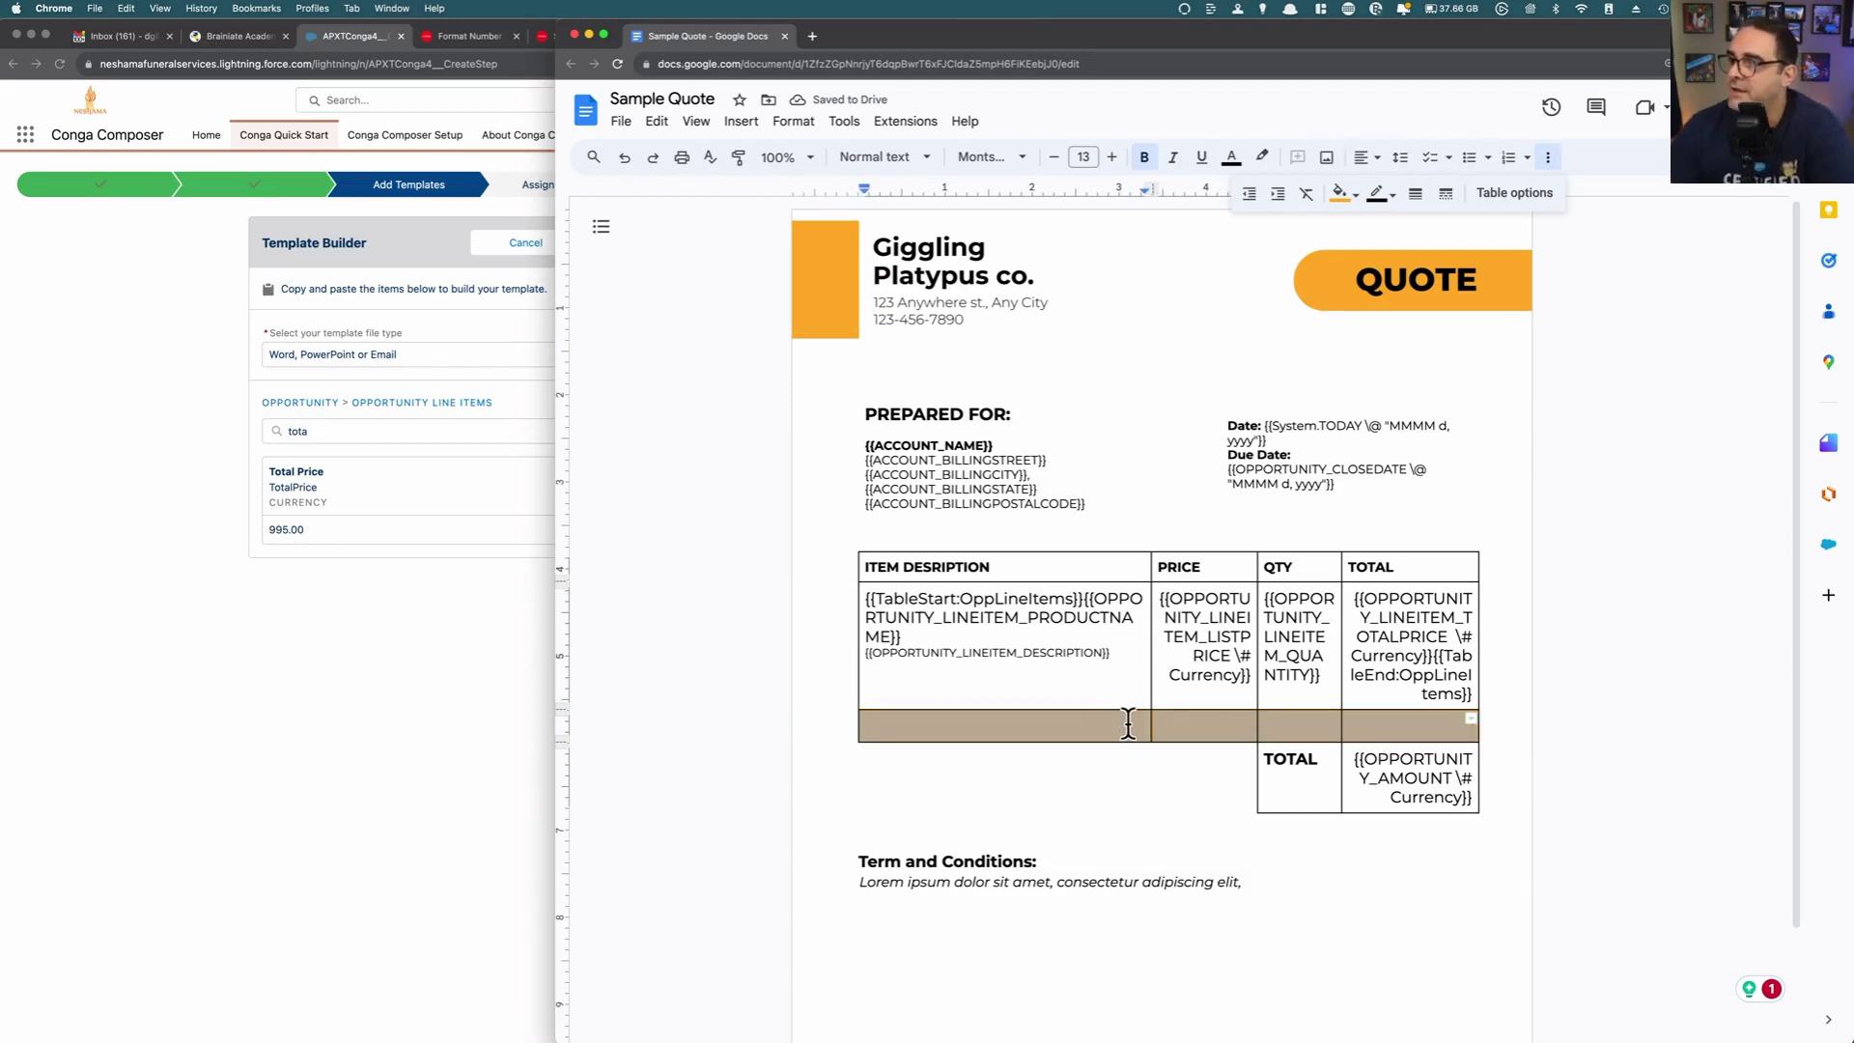
click(1515, 198)
click(1519, 155)
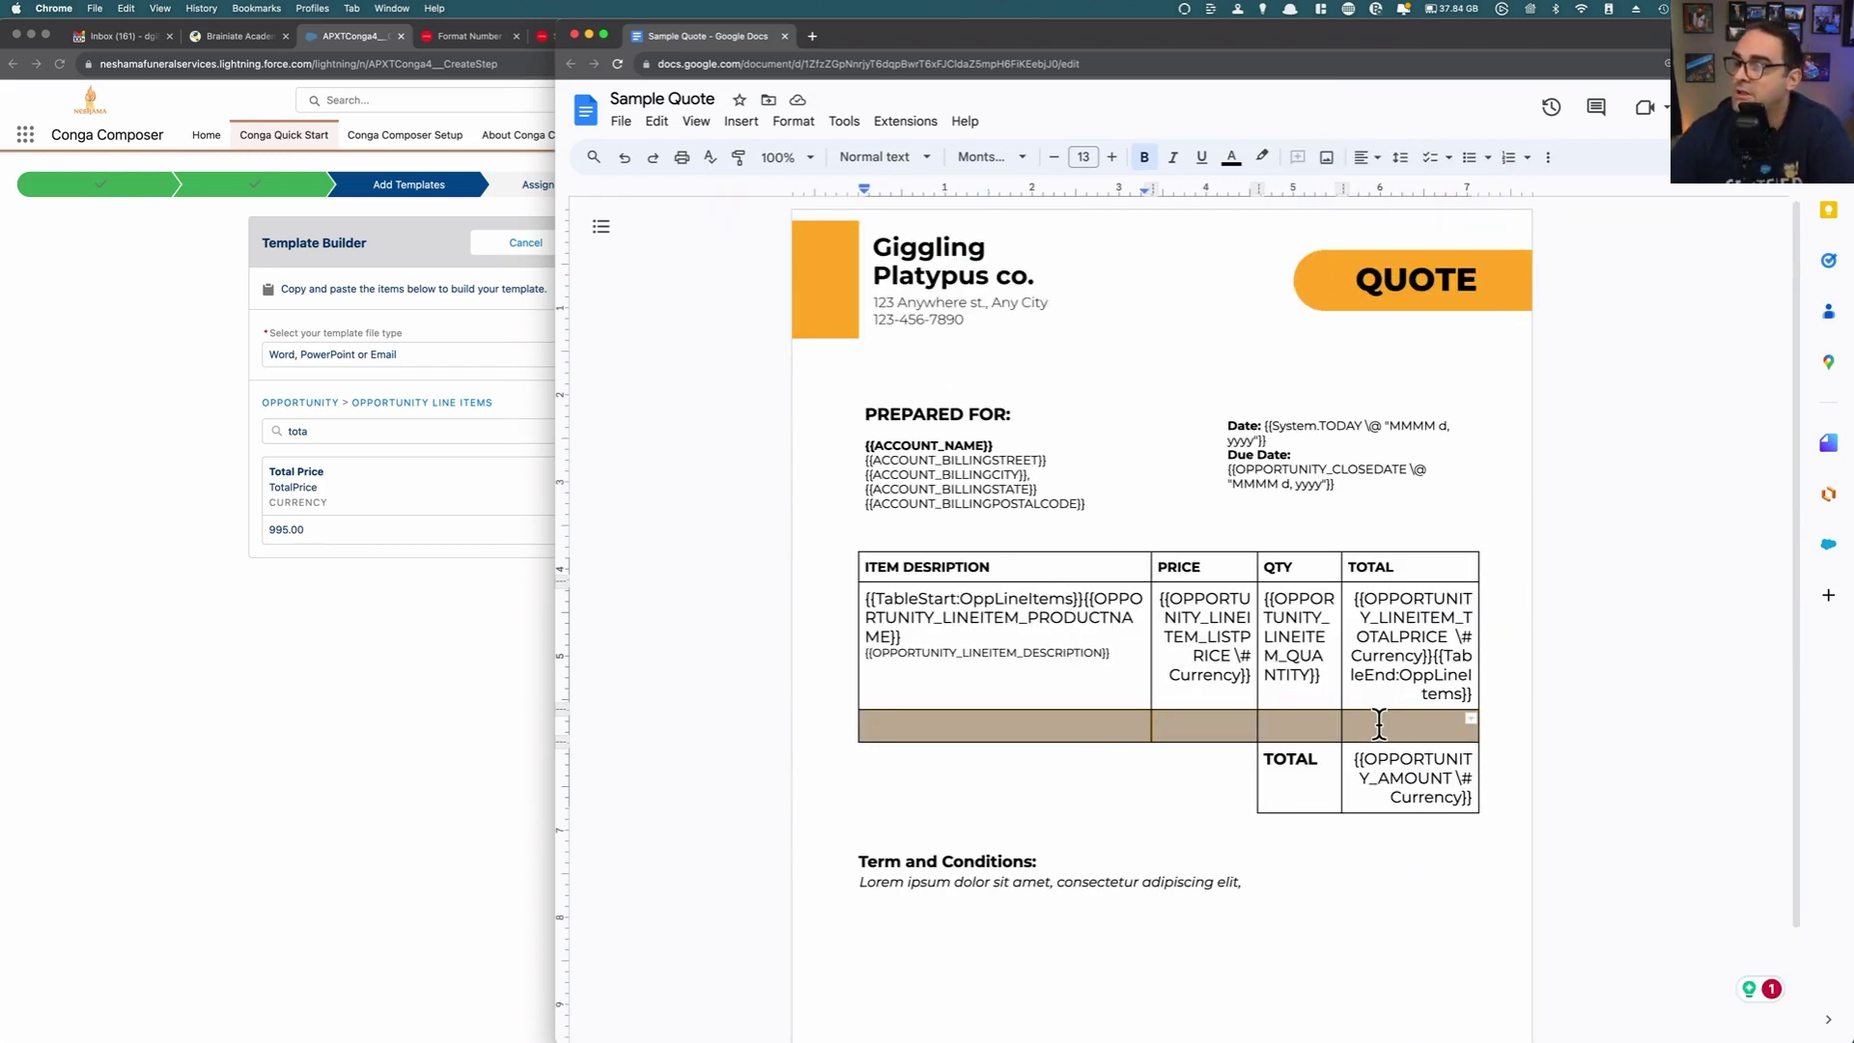
right_click(1379, 723)
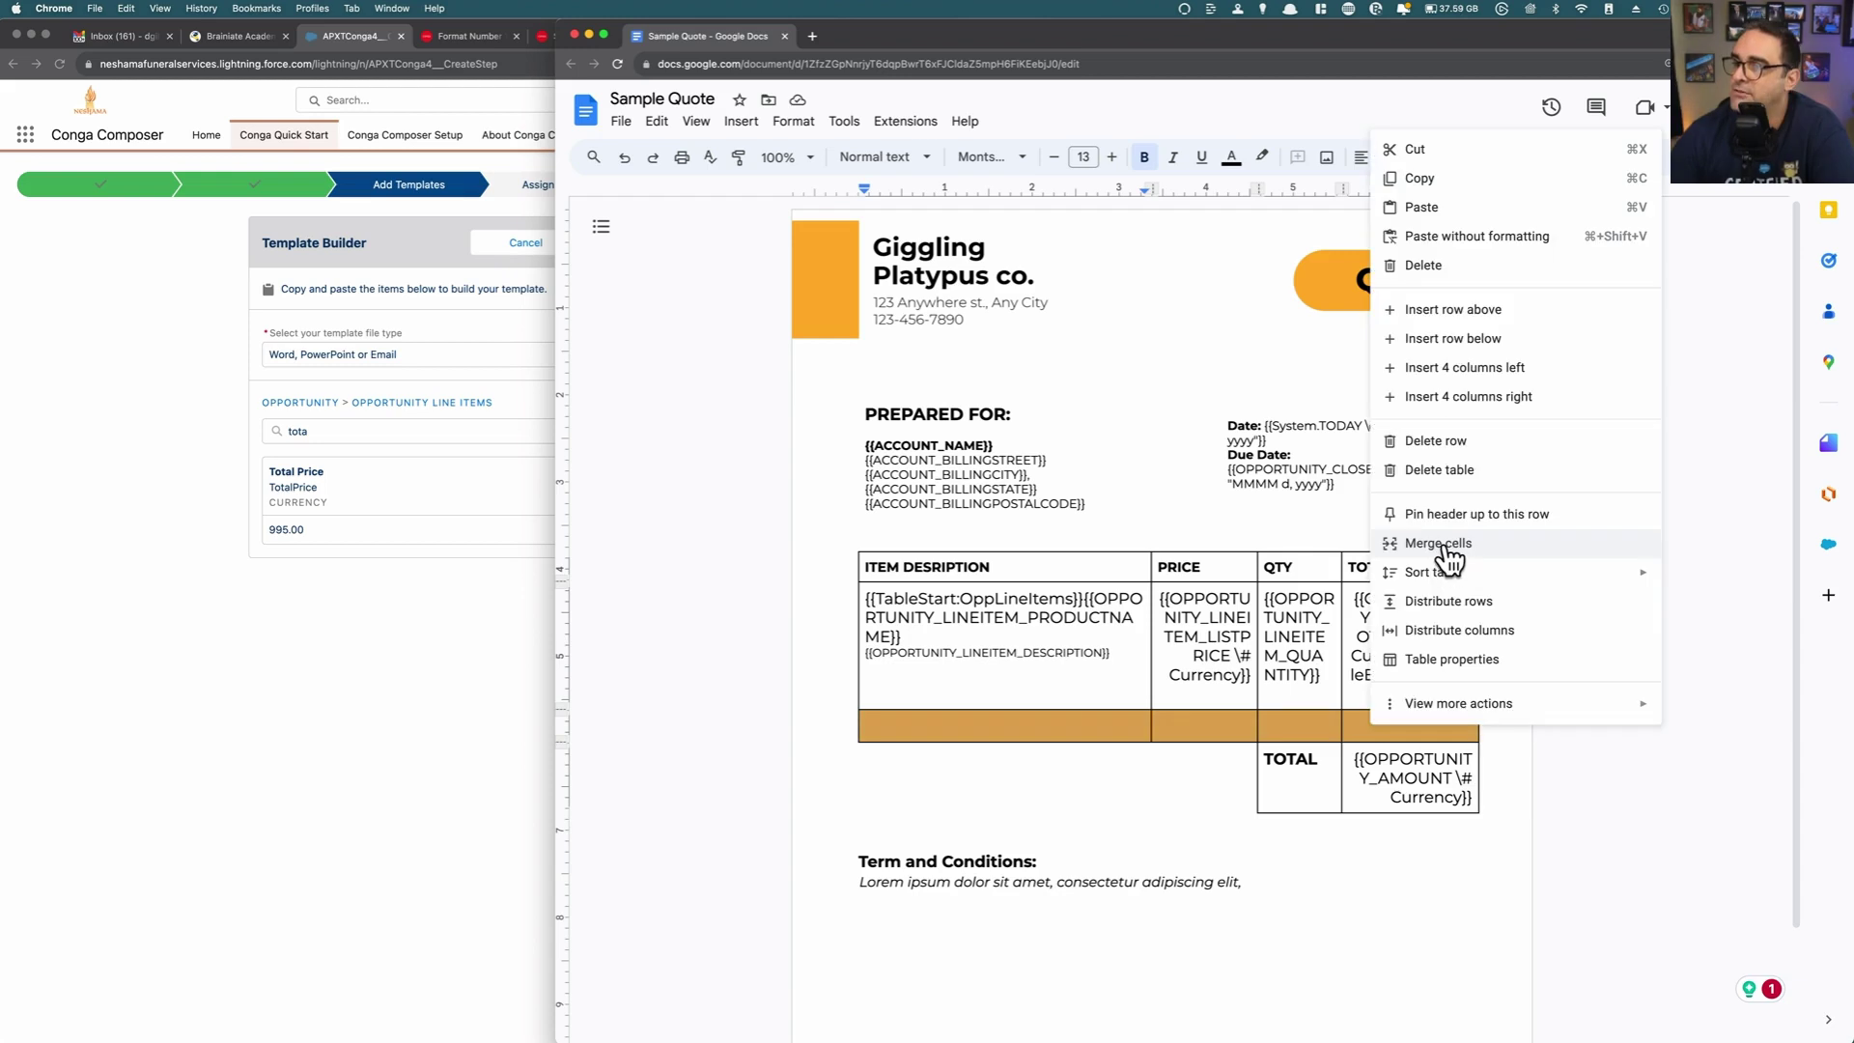
click(1441, 548)
drag(1142, 742, 1141, 729)
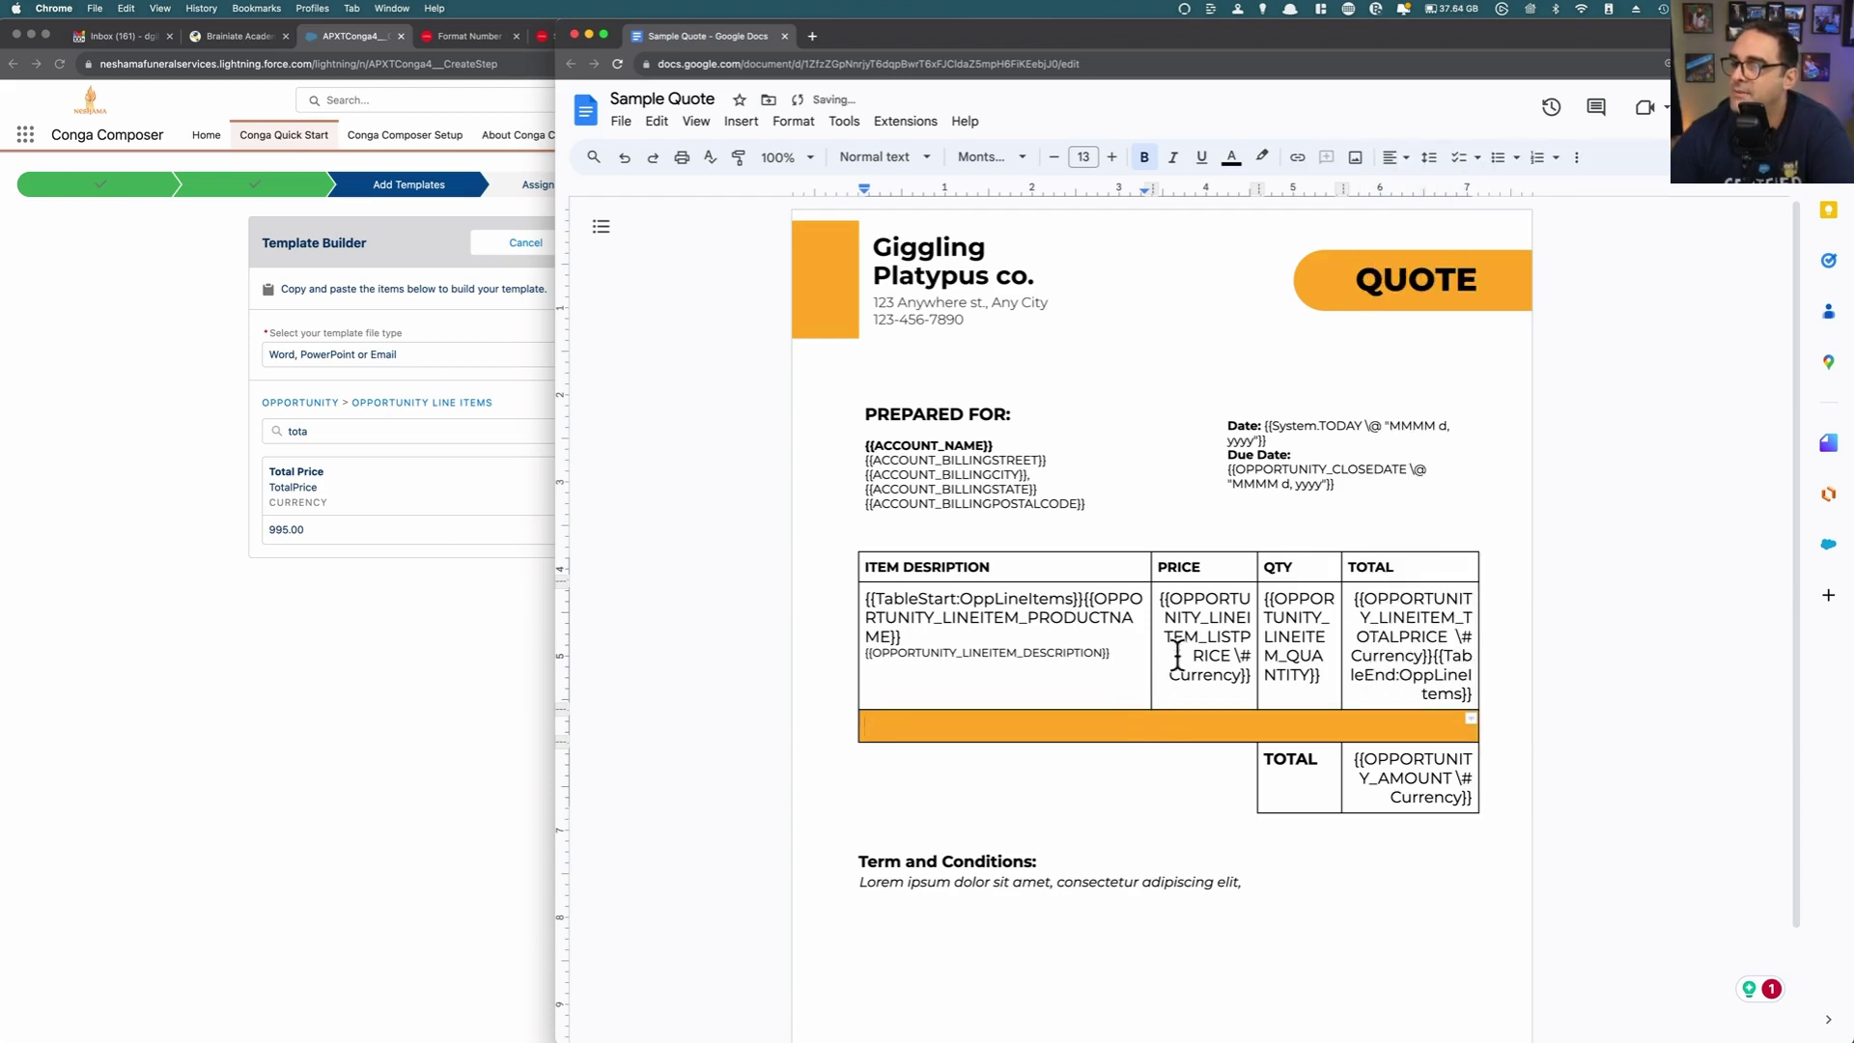
click(1055, 156)
click(1055, 156)
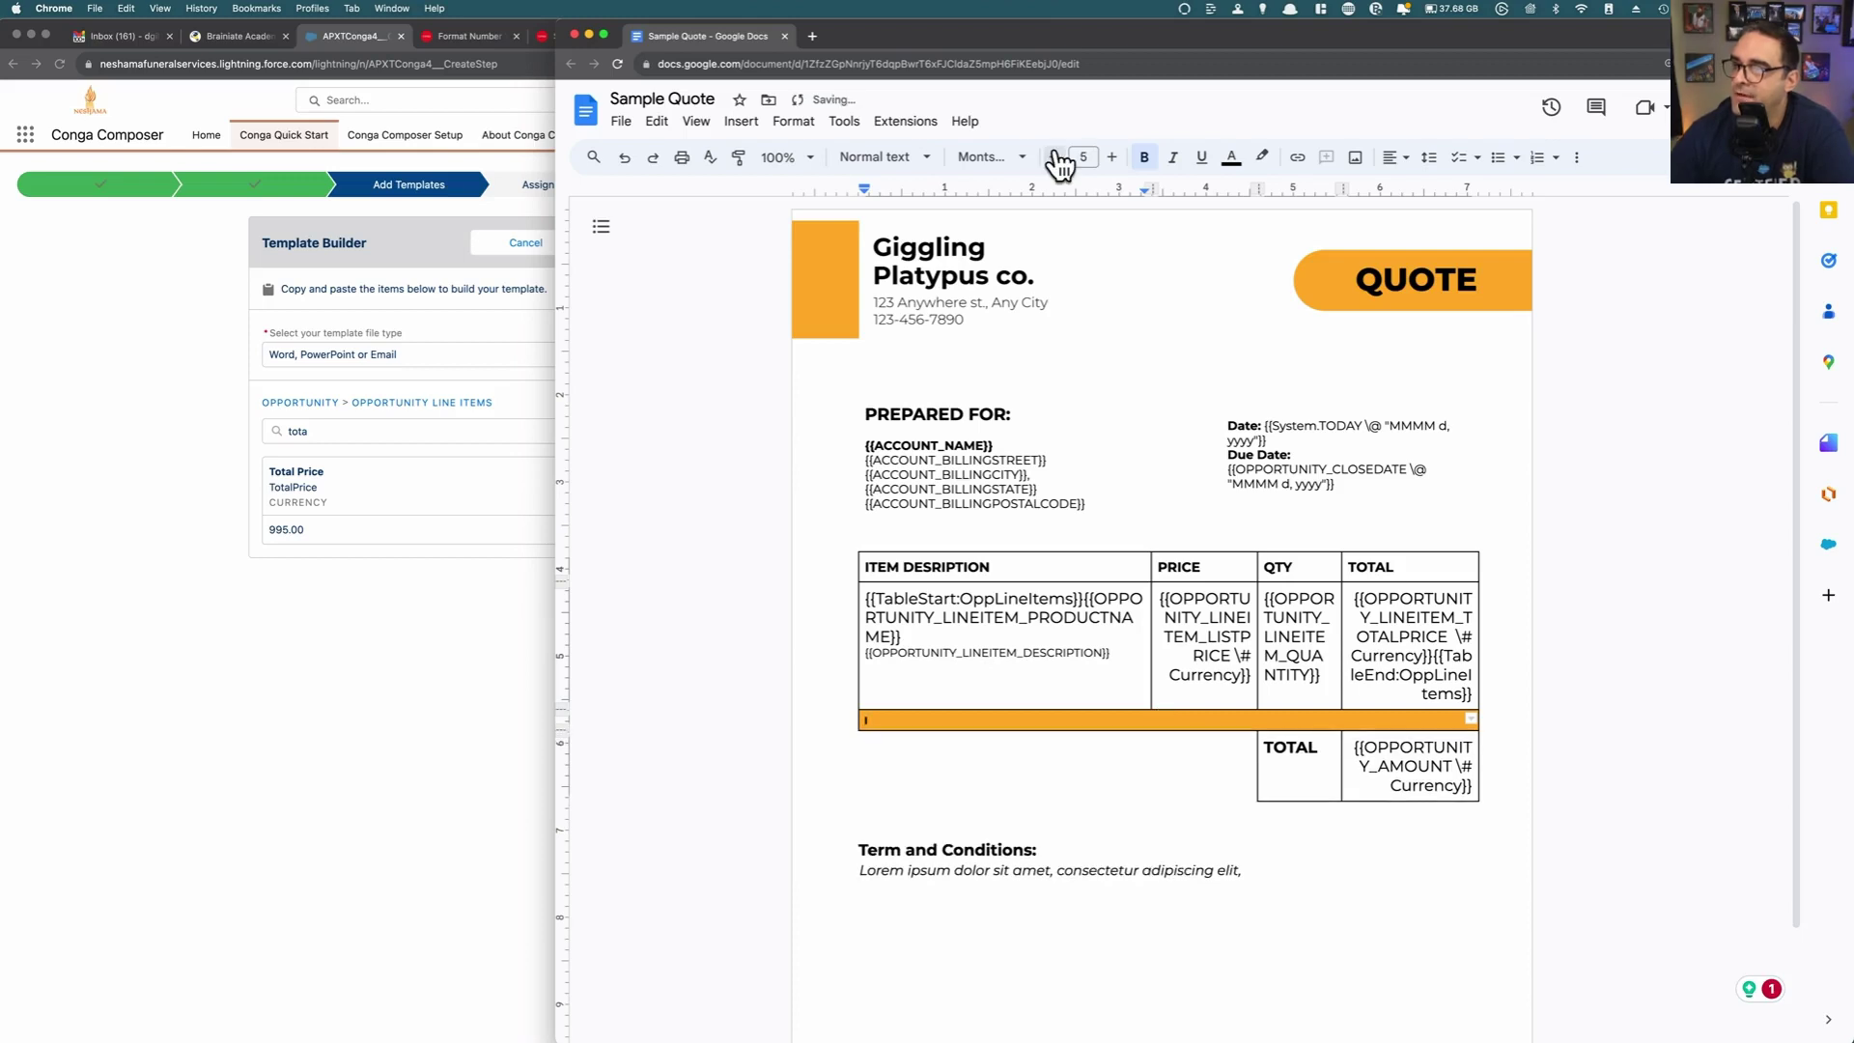
click(1055, 156)
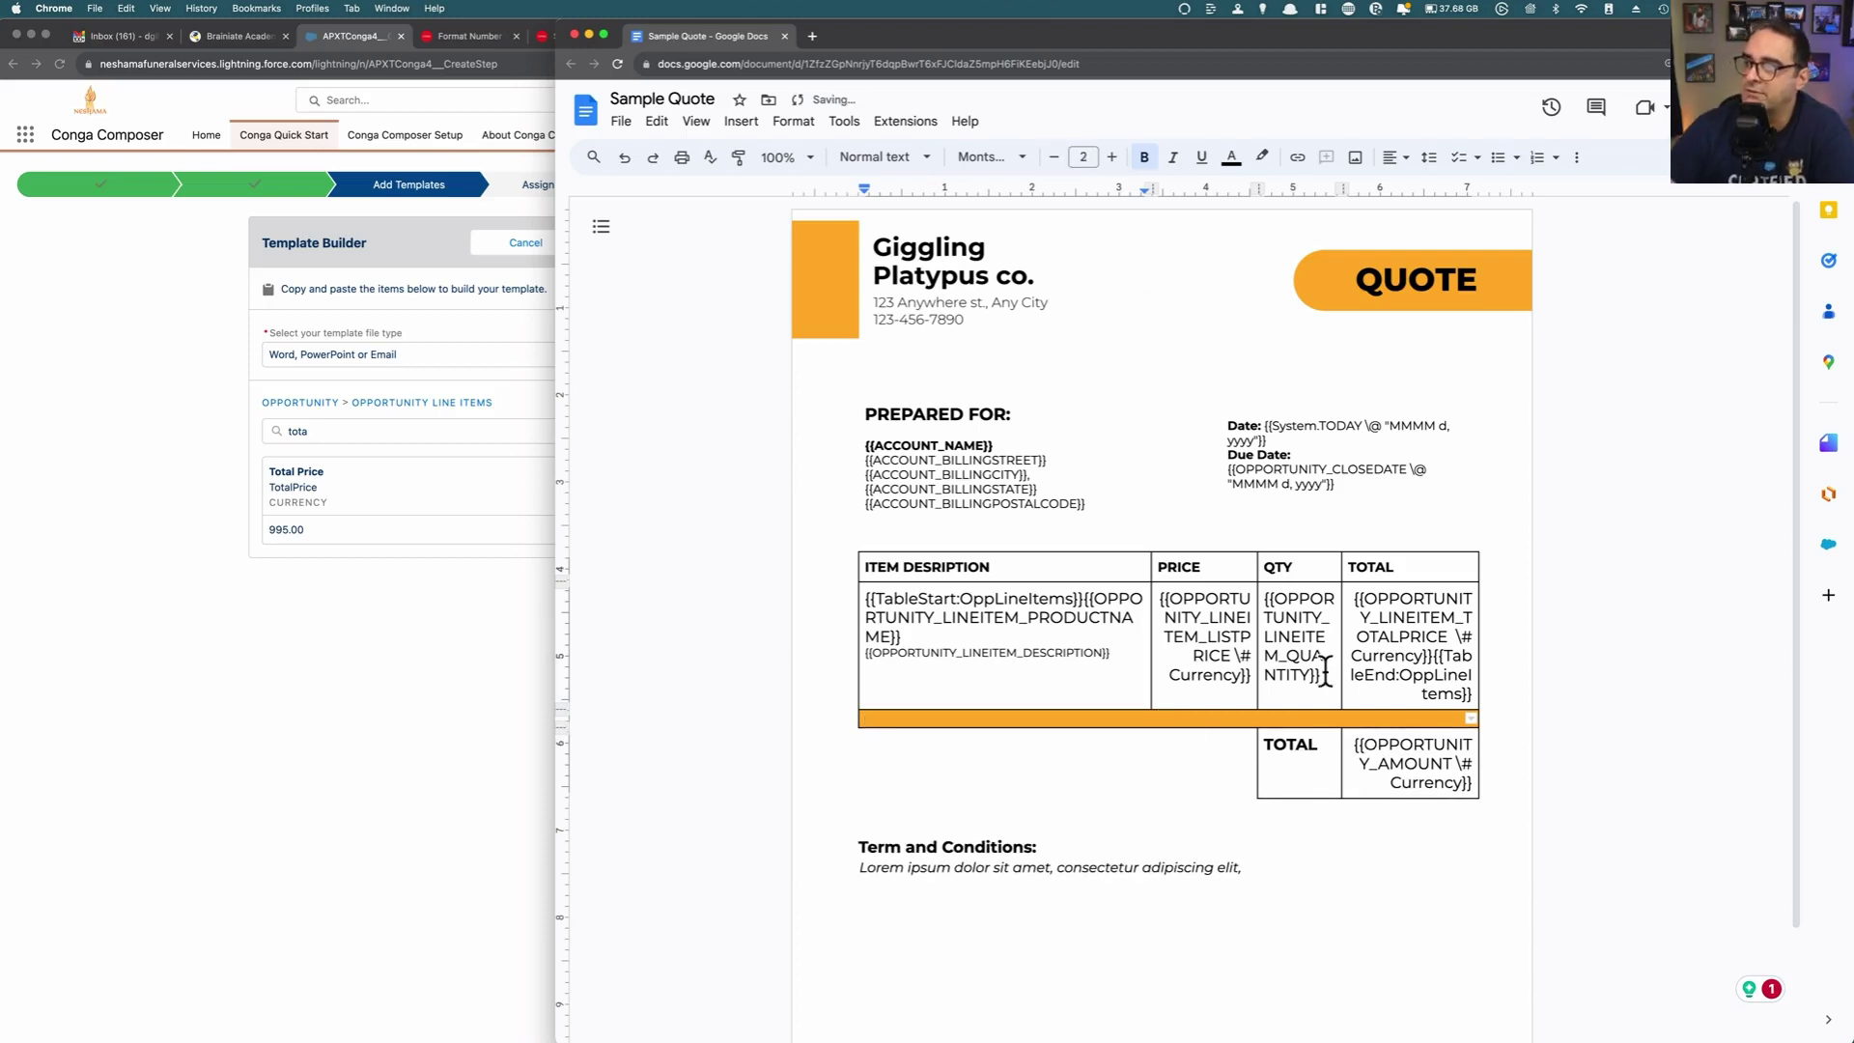
click(1094, 666)
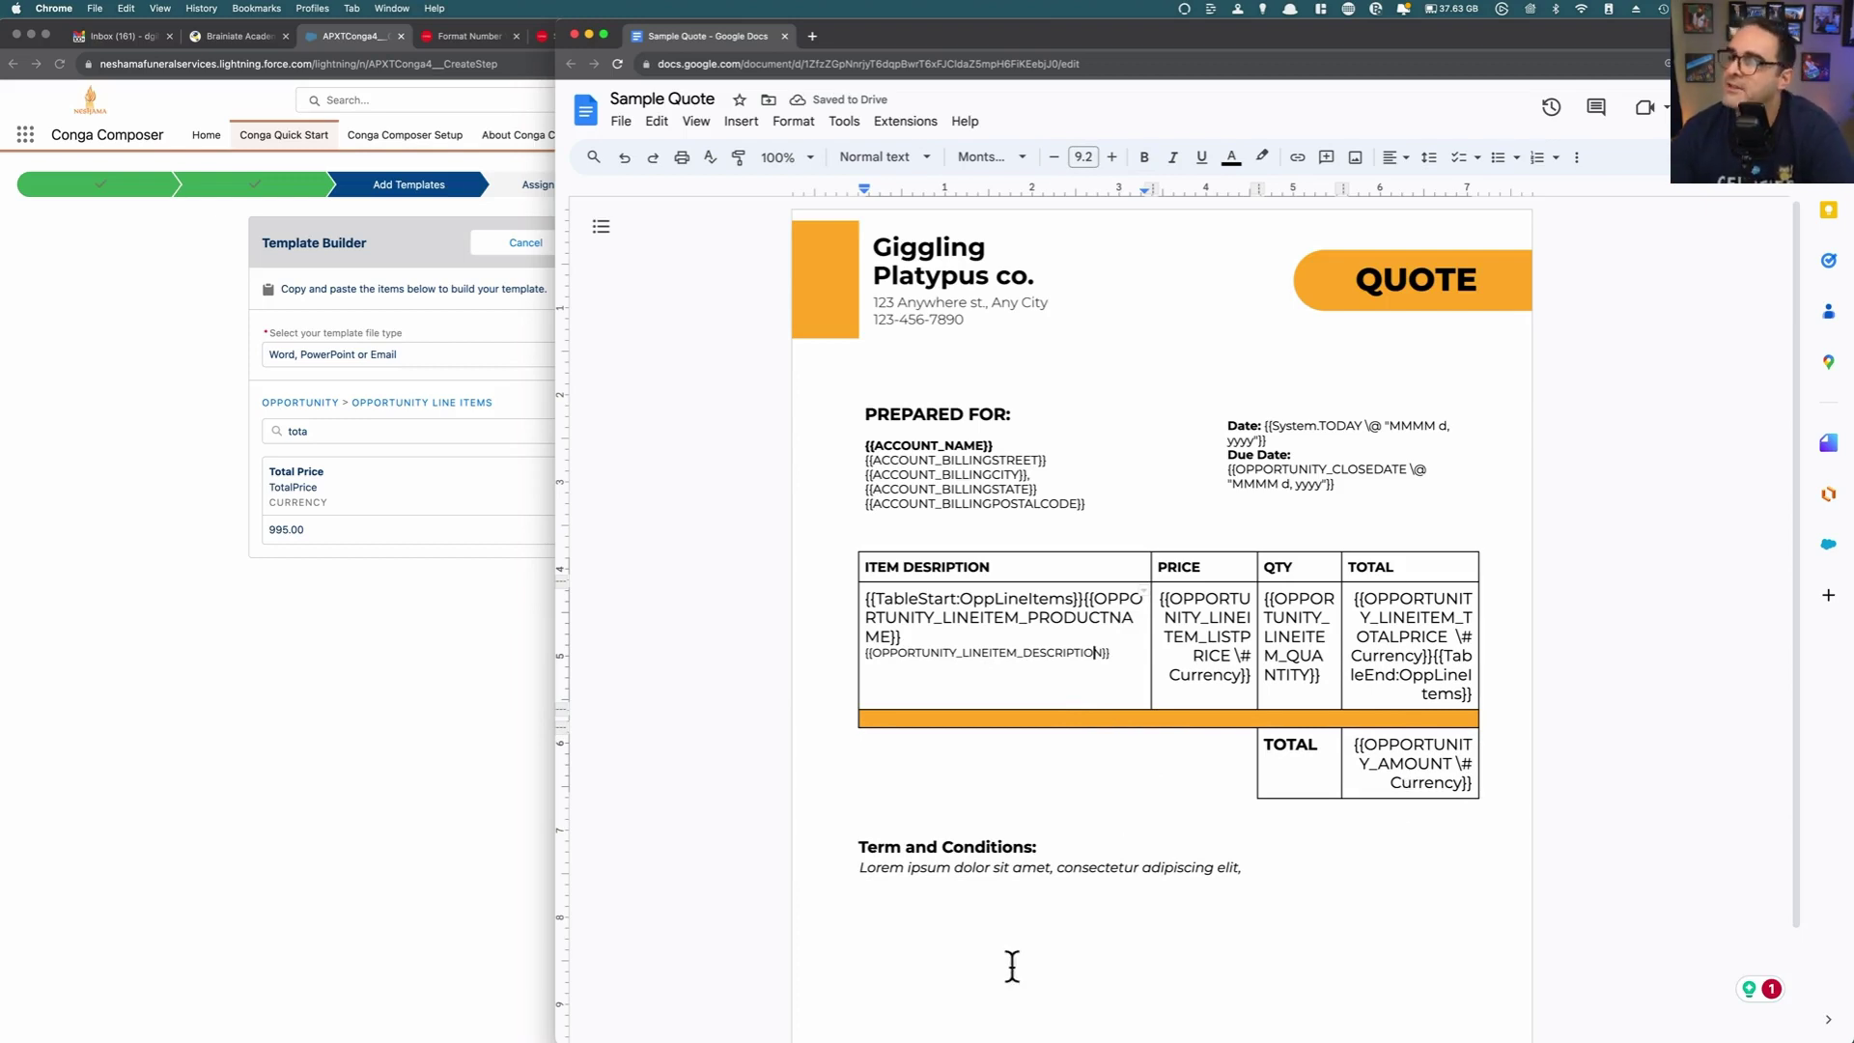
Step: Select the Terms placeholder line, then search the Opportunity fields for 'desc' in the template builder
click(957, 869)
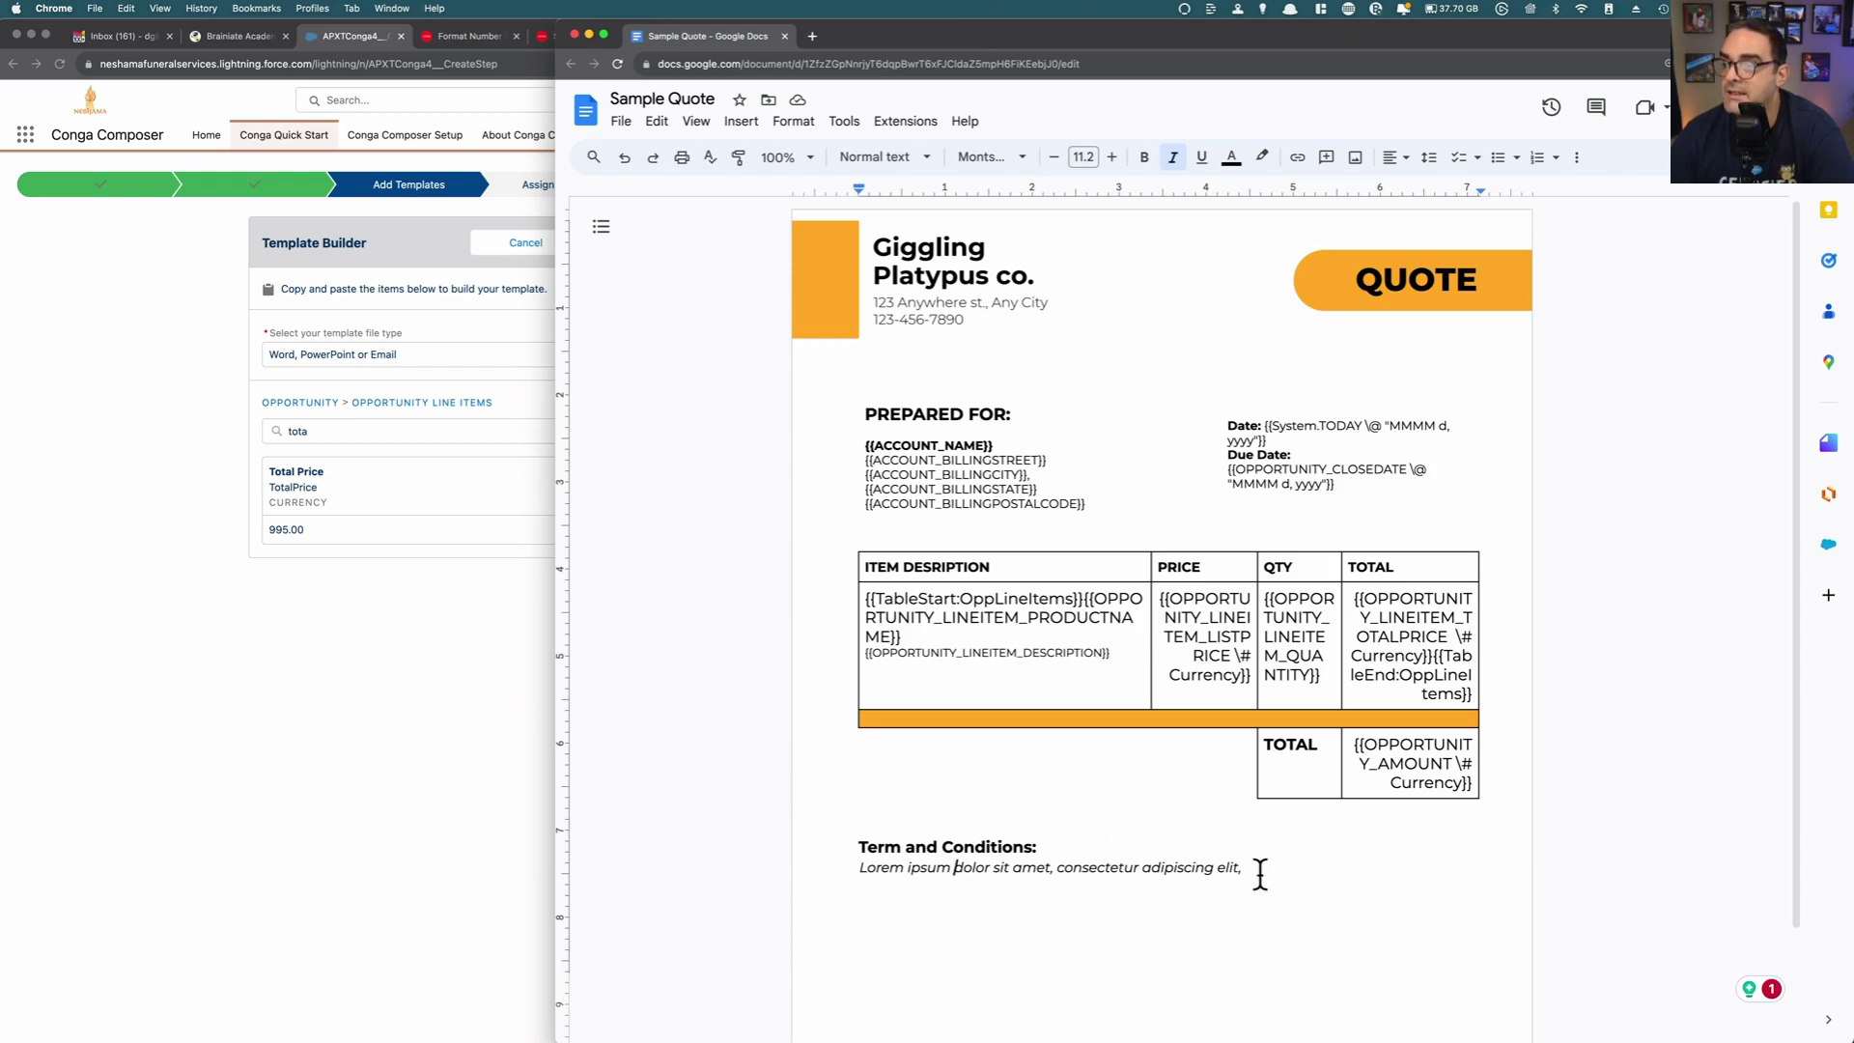
drag(1254, 870, 859, 864)
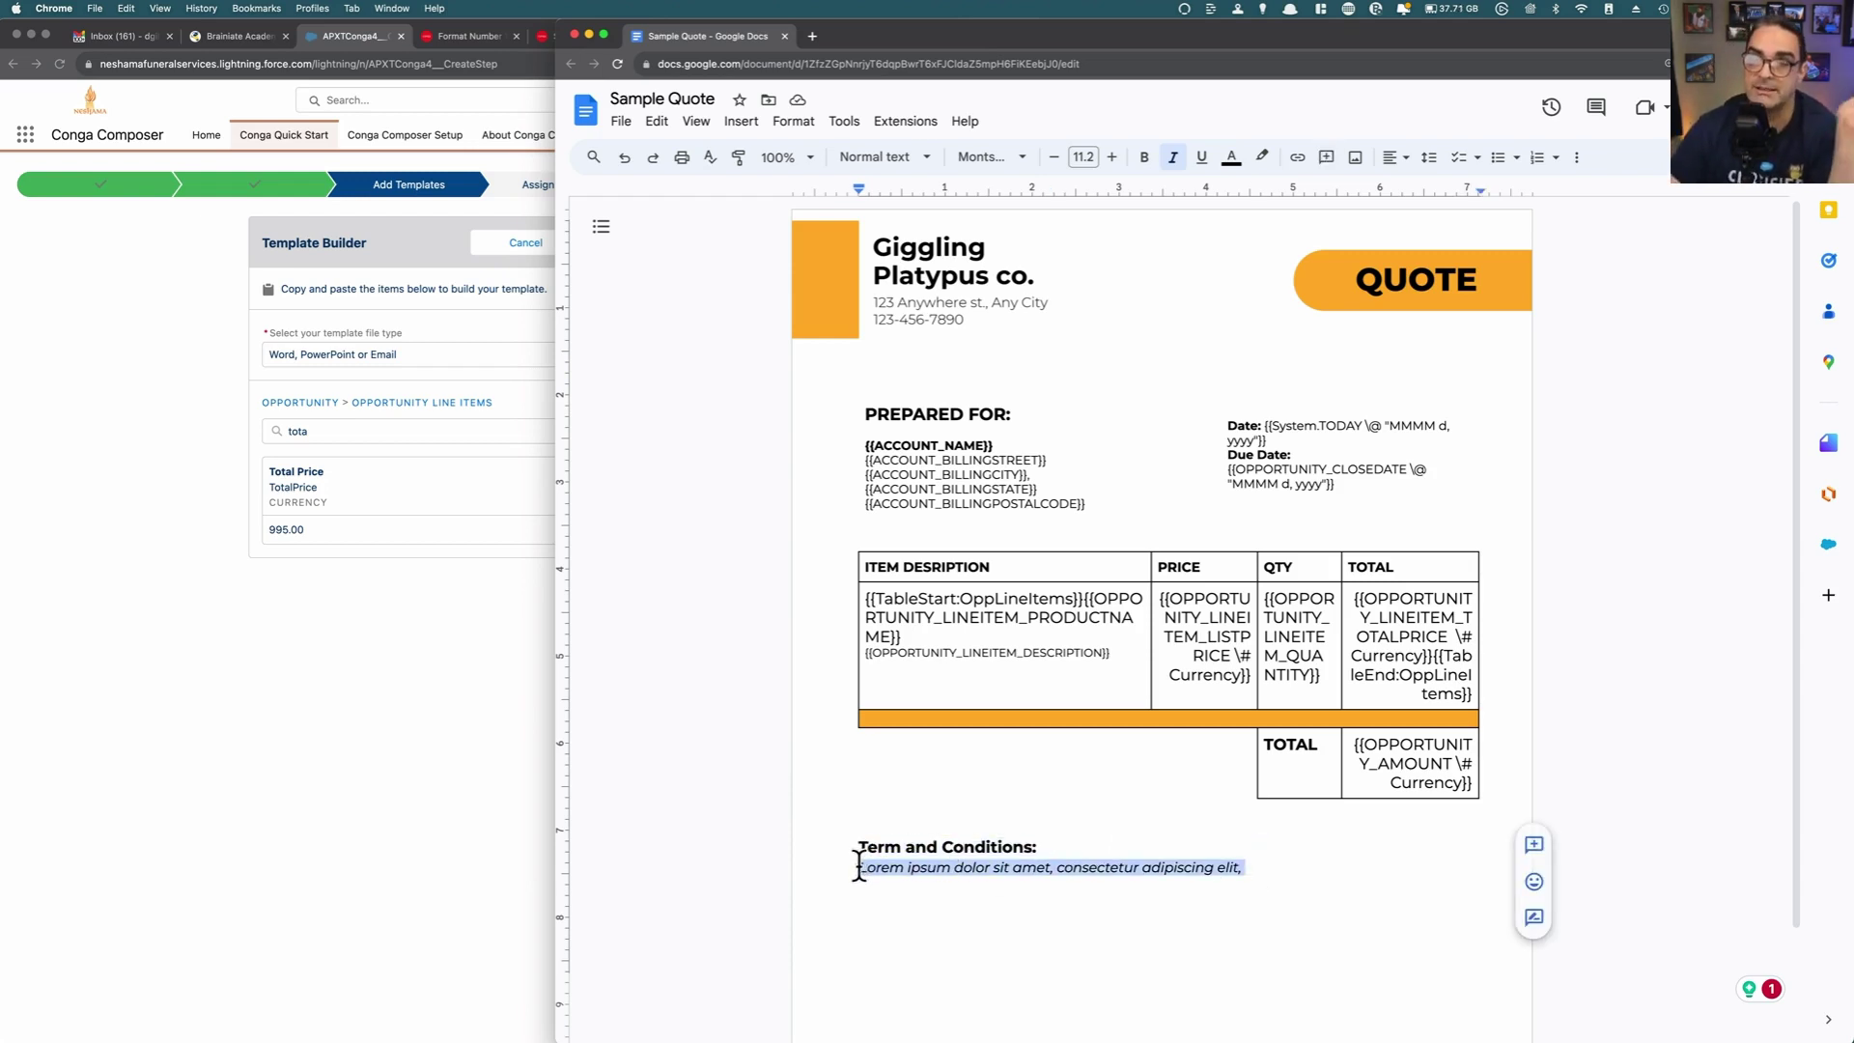
click(394, 622)
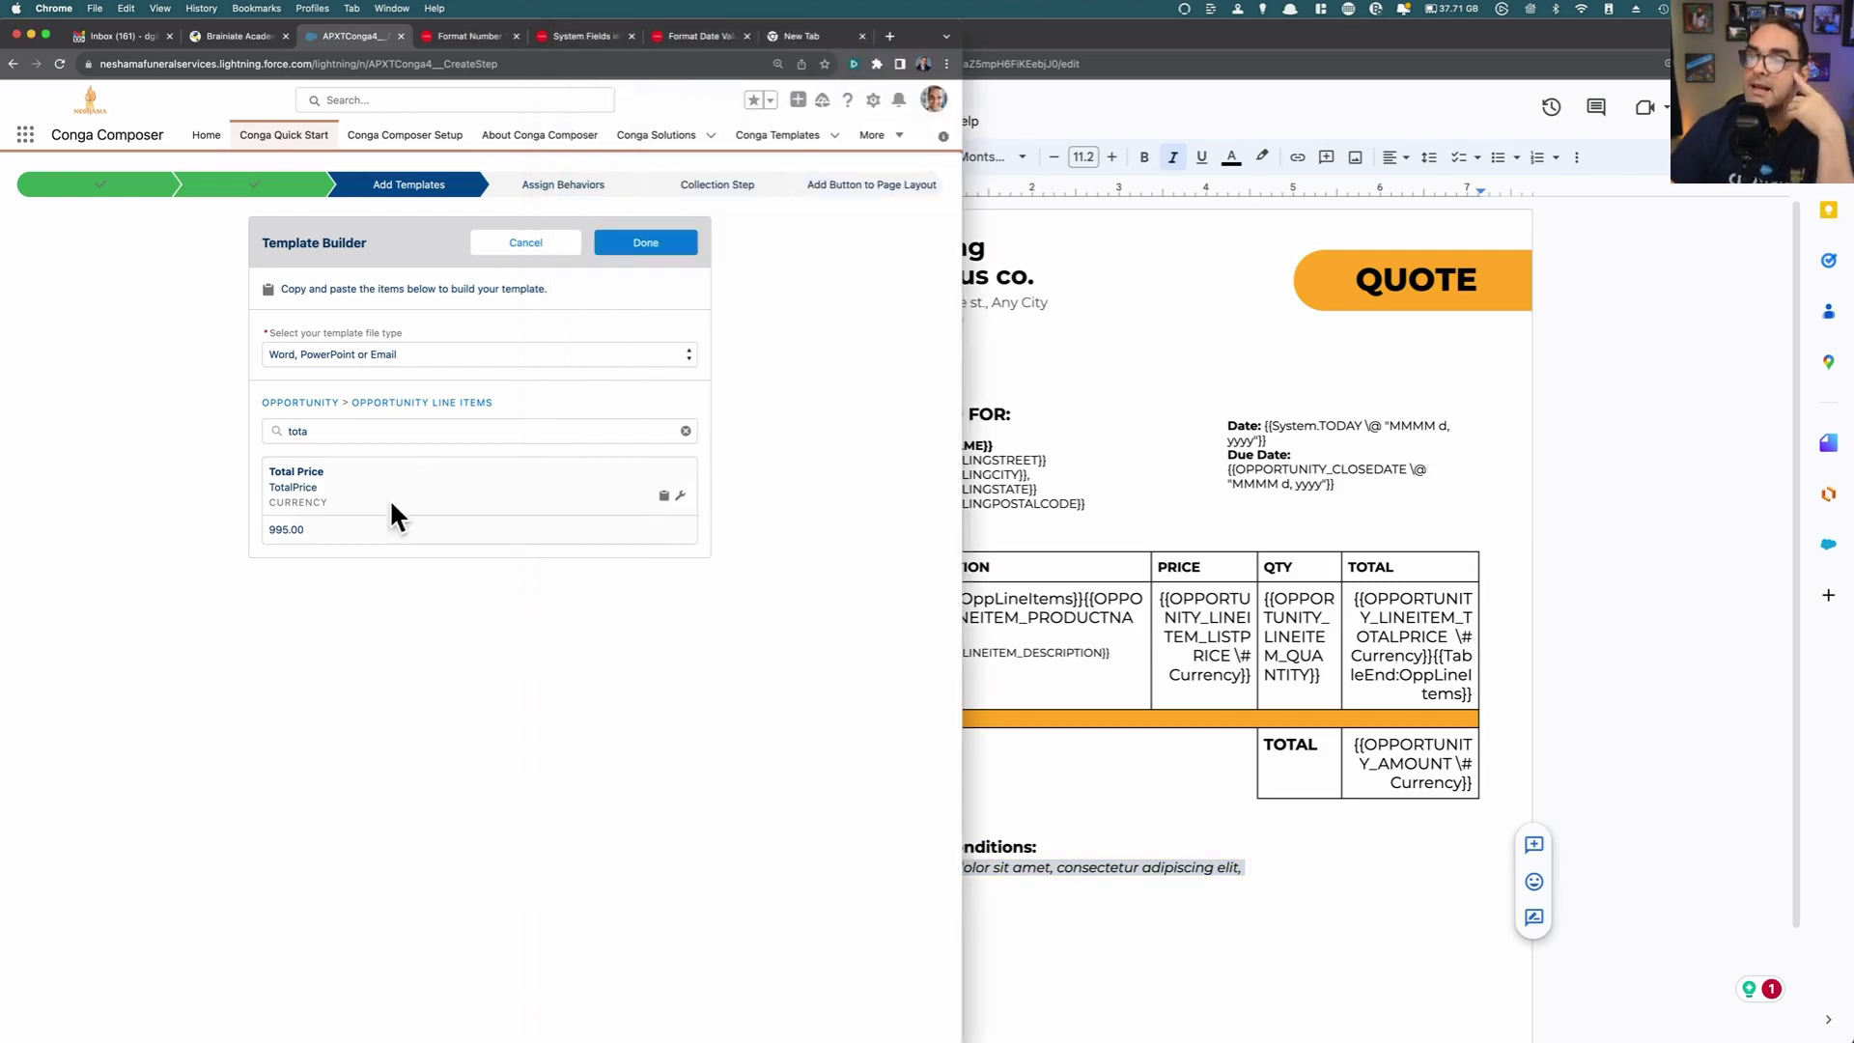
click(294, 406)
click(341, 431)
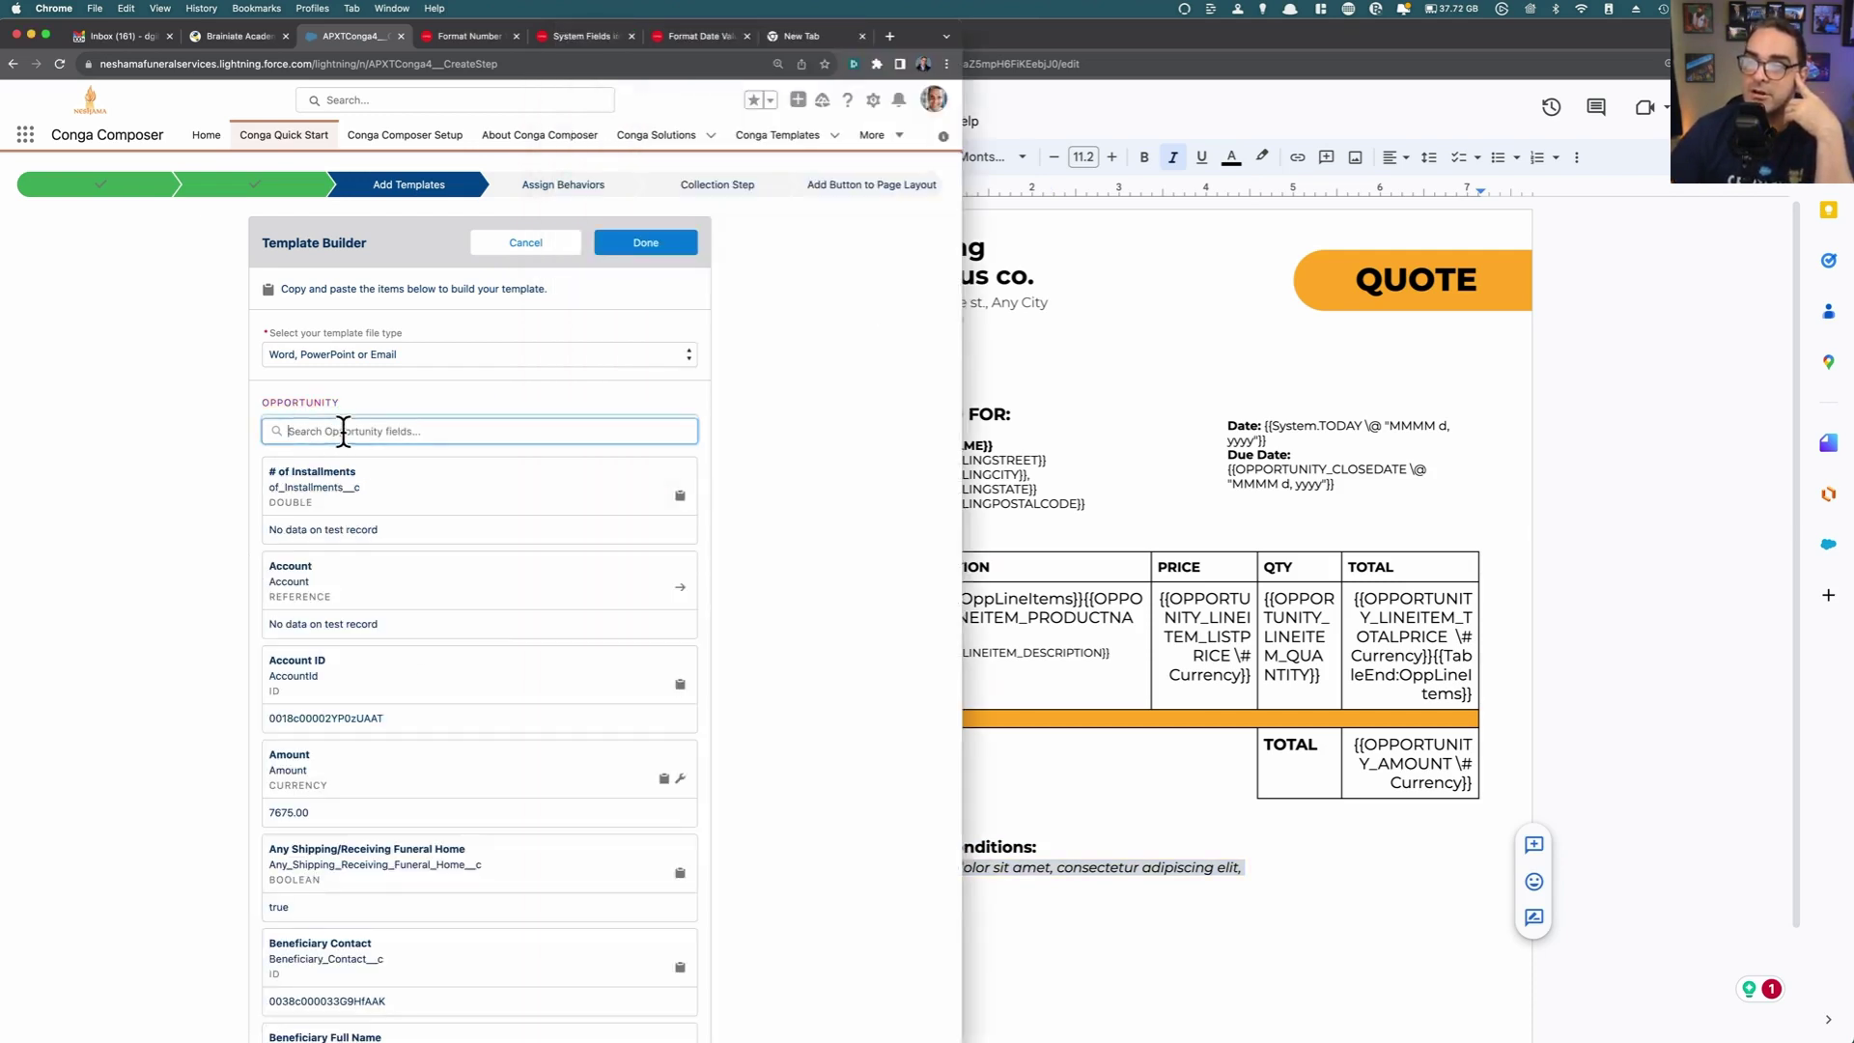
text(desc)
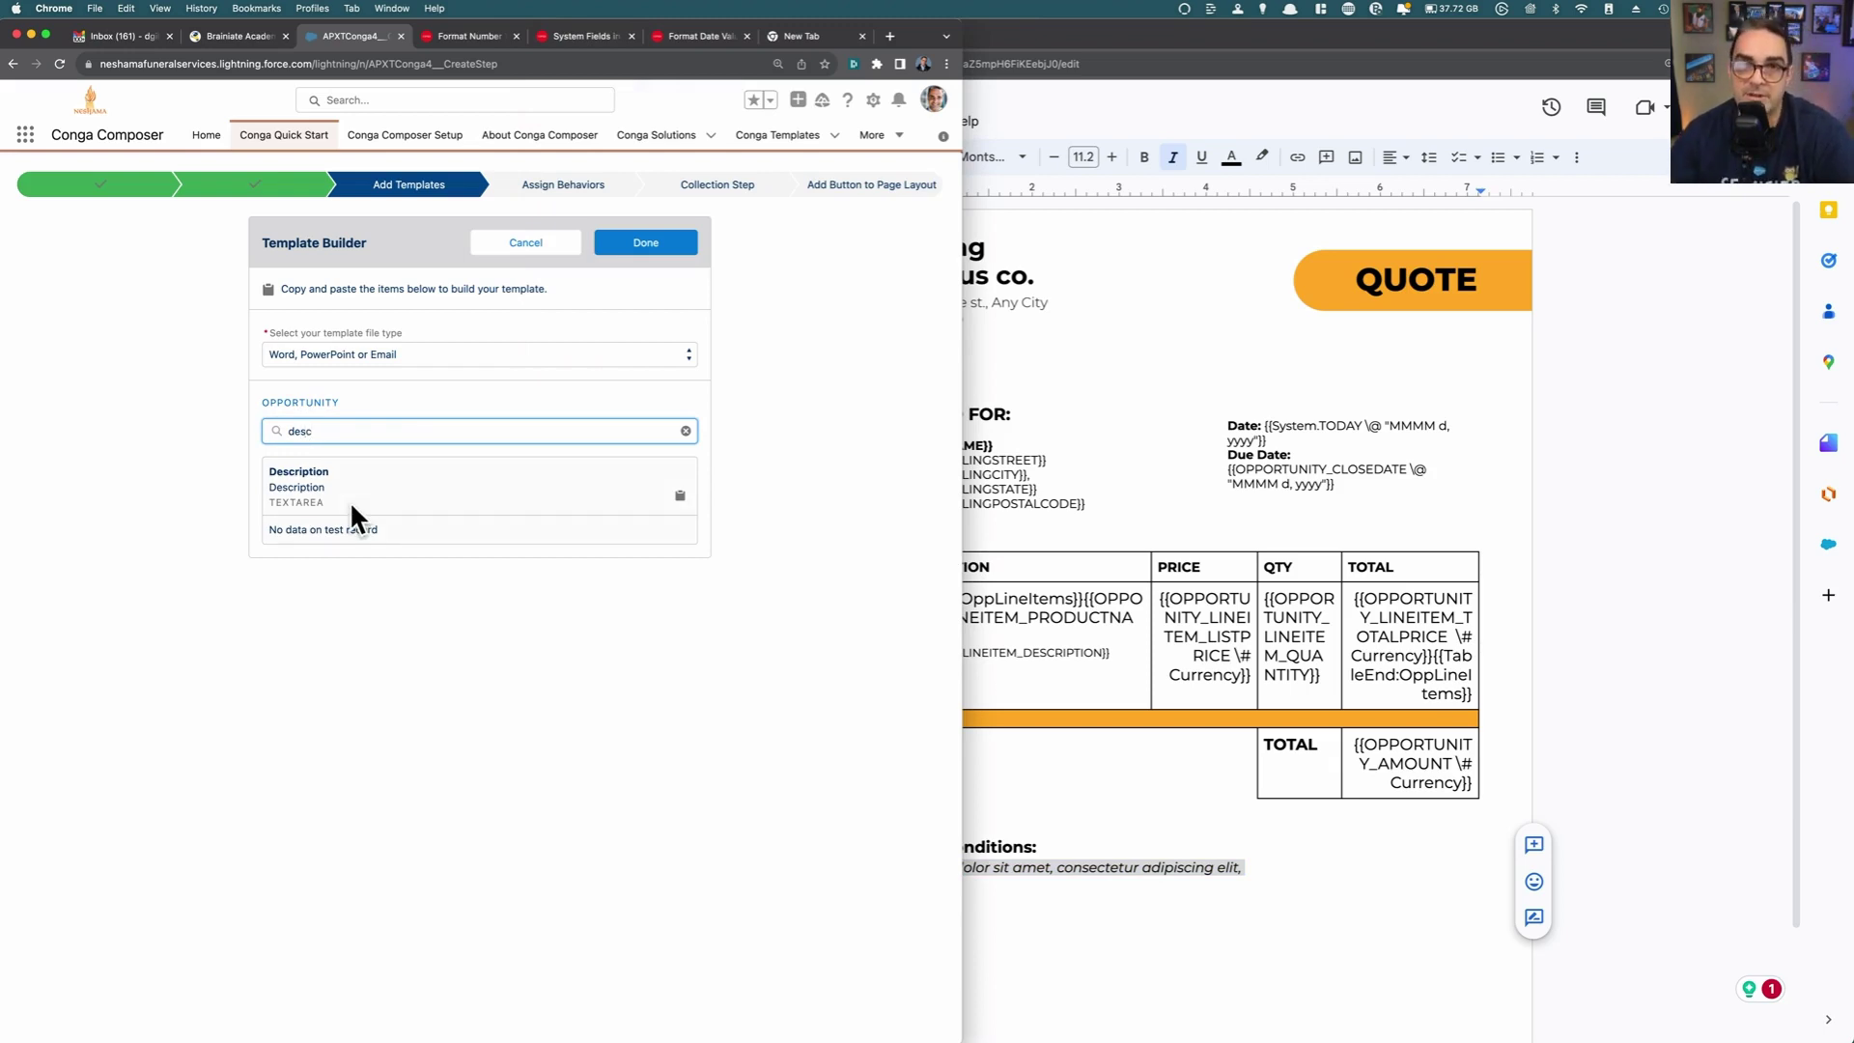
Step: Back in the quote document, copy the Lorem ipsum placeholder sentence in the Terms section
click(1151, 892)
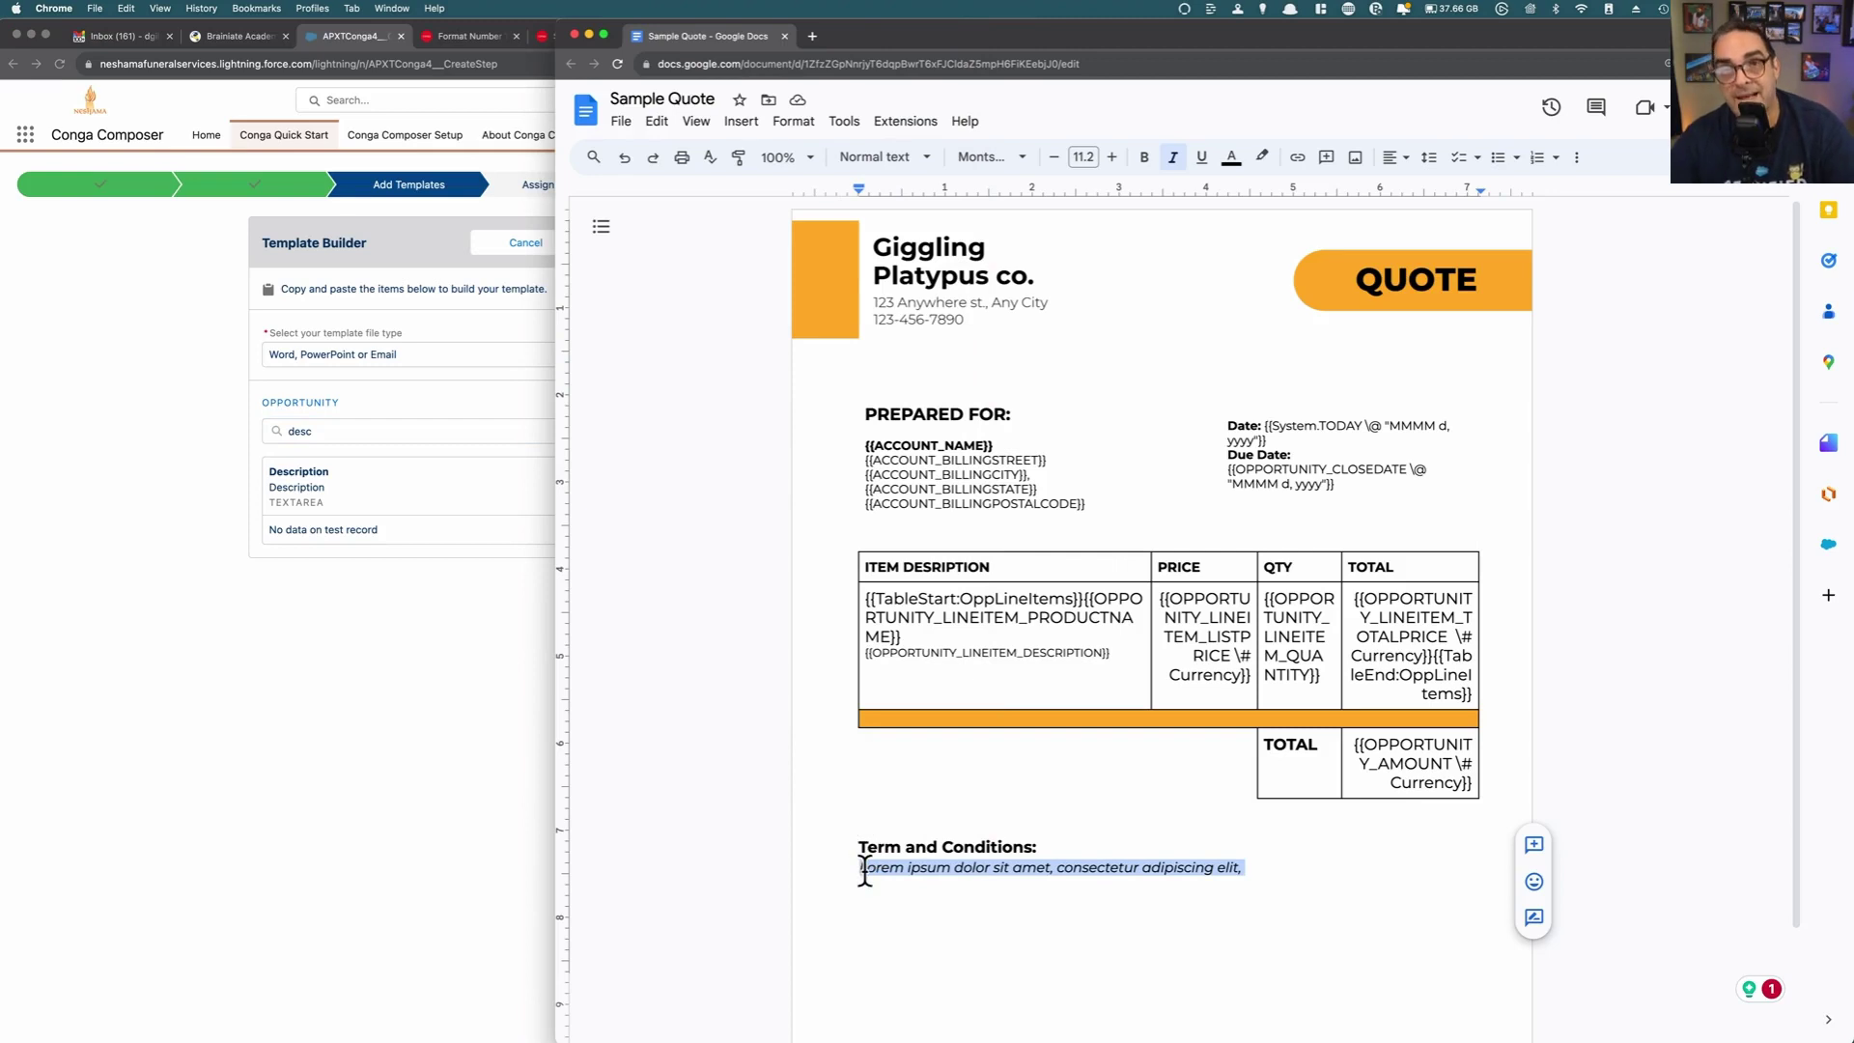
drag(862, 867, 1266, 864)
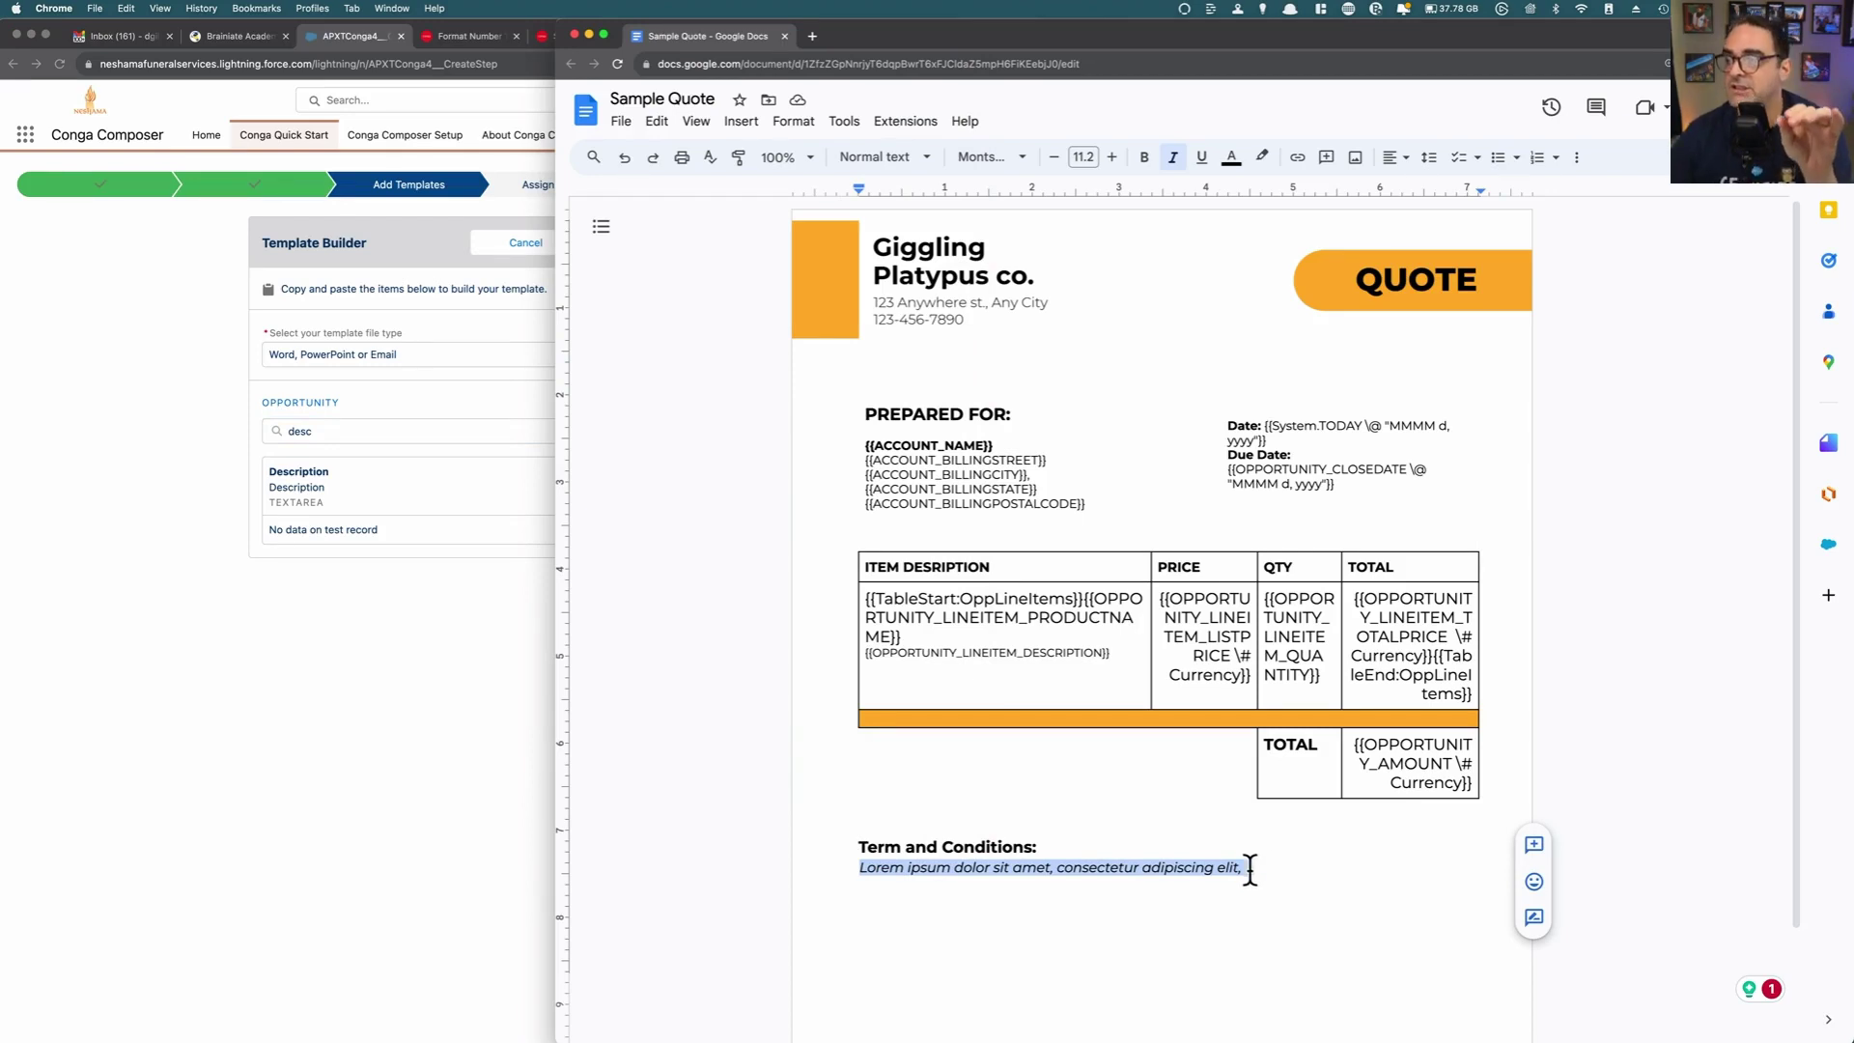
click(1242, 868)
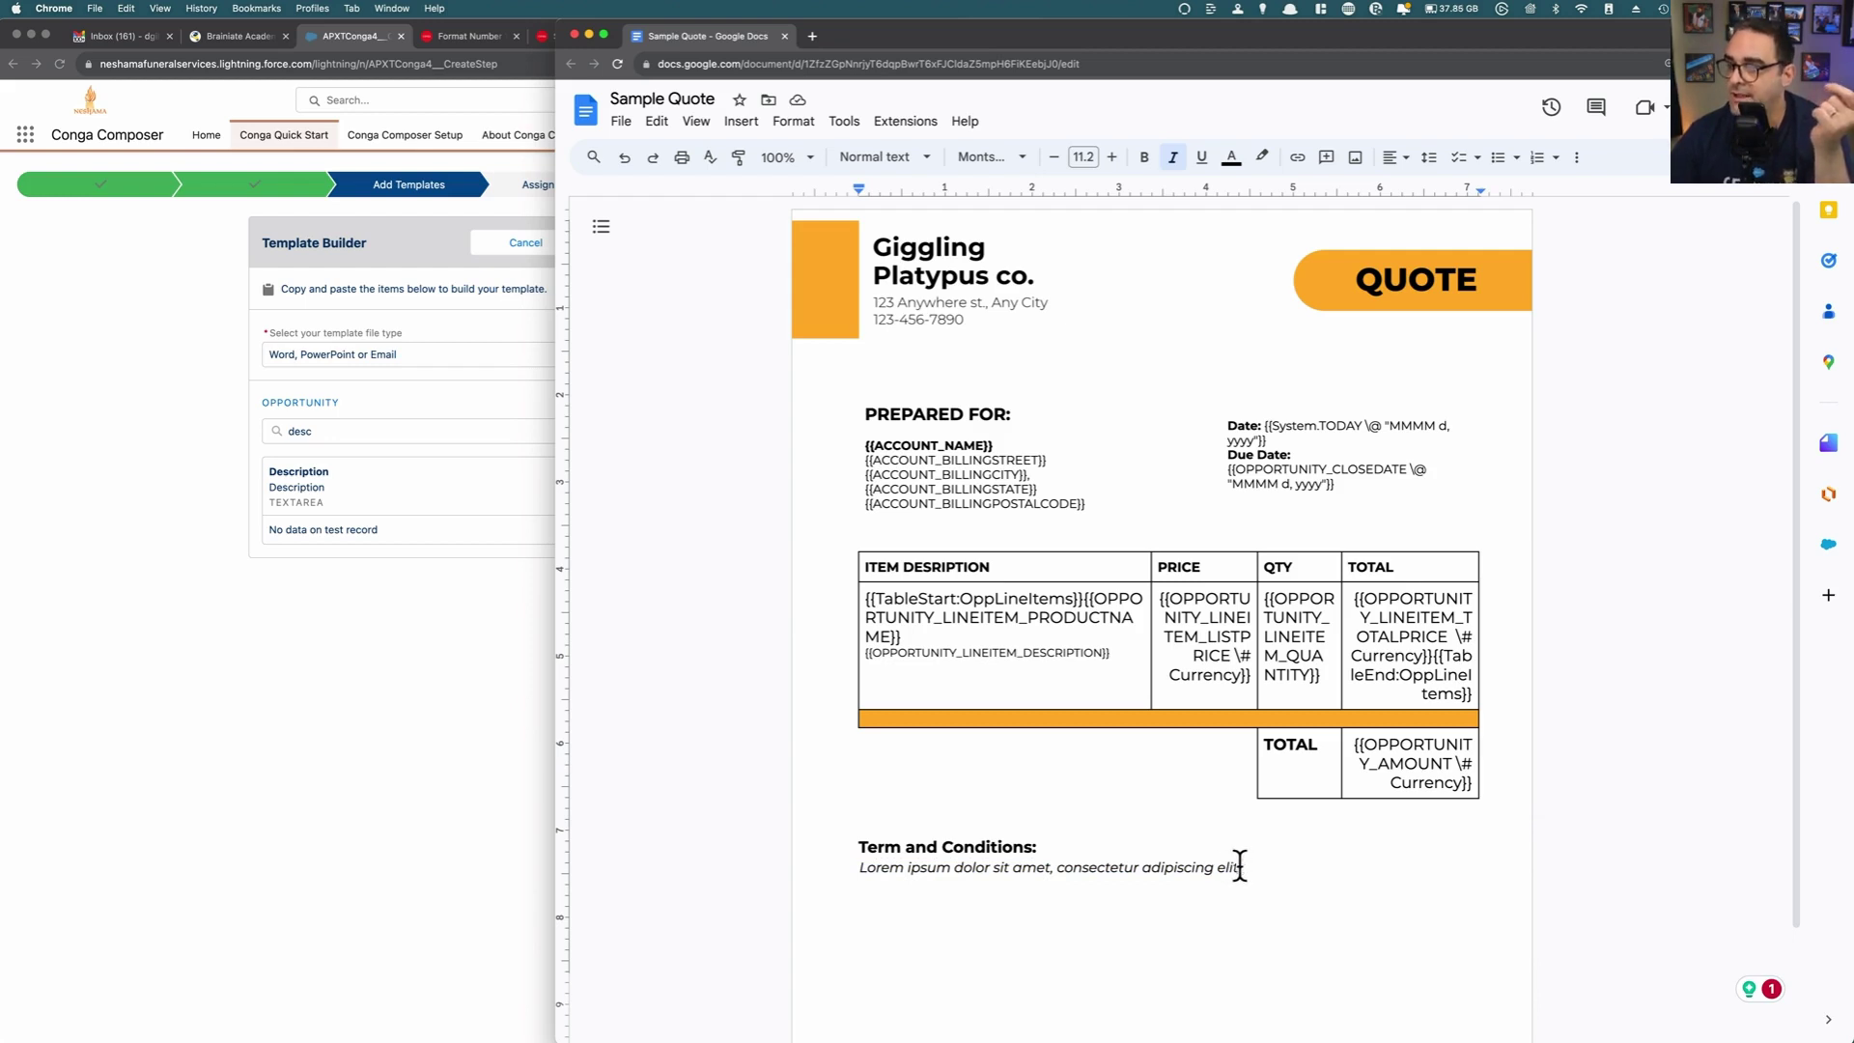
drag(1246, 866, 858, 868)
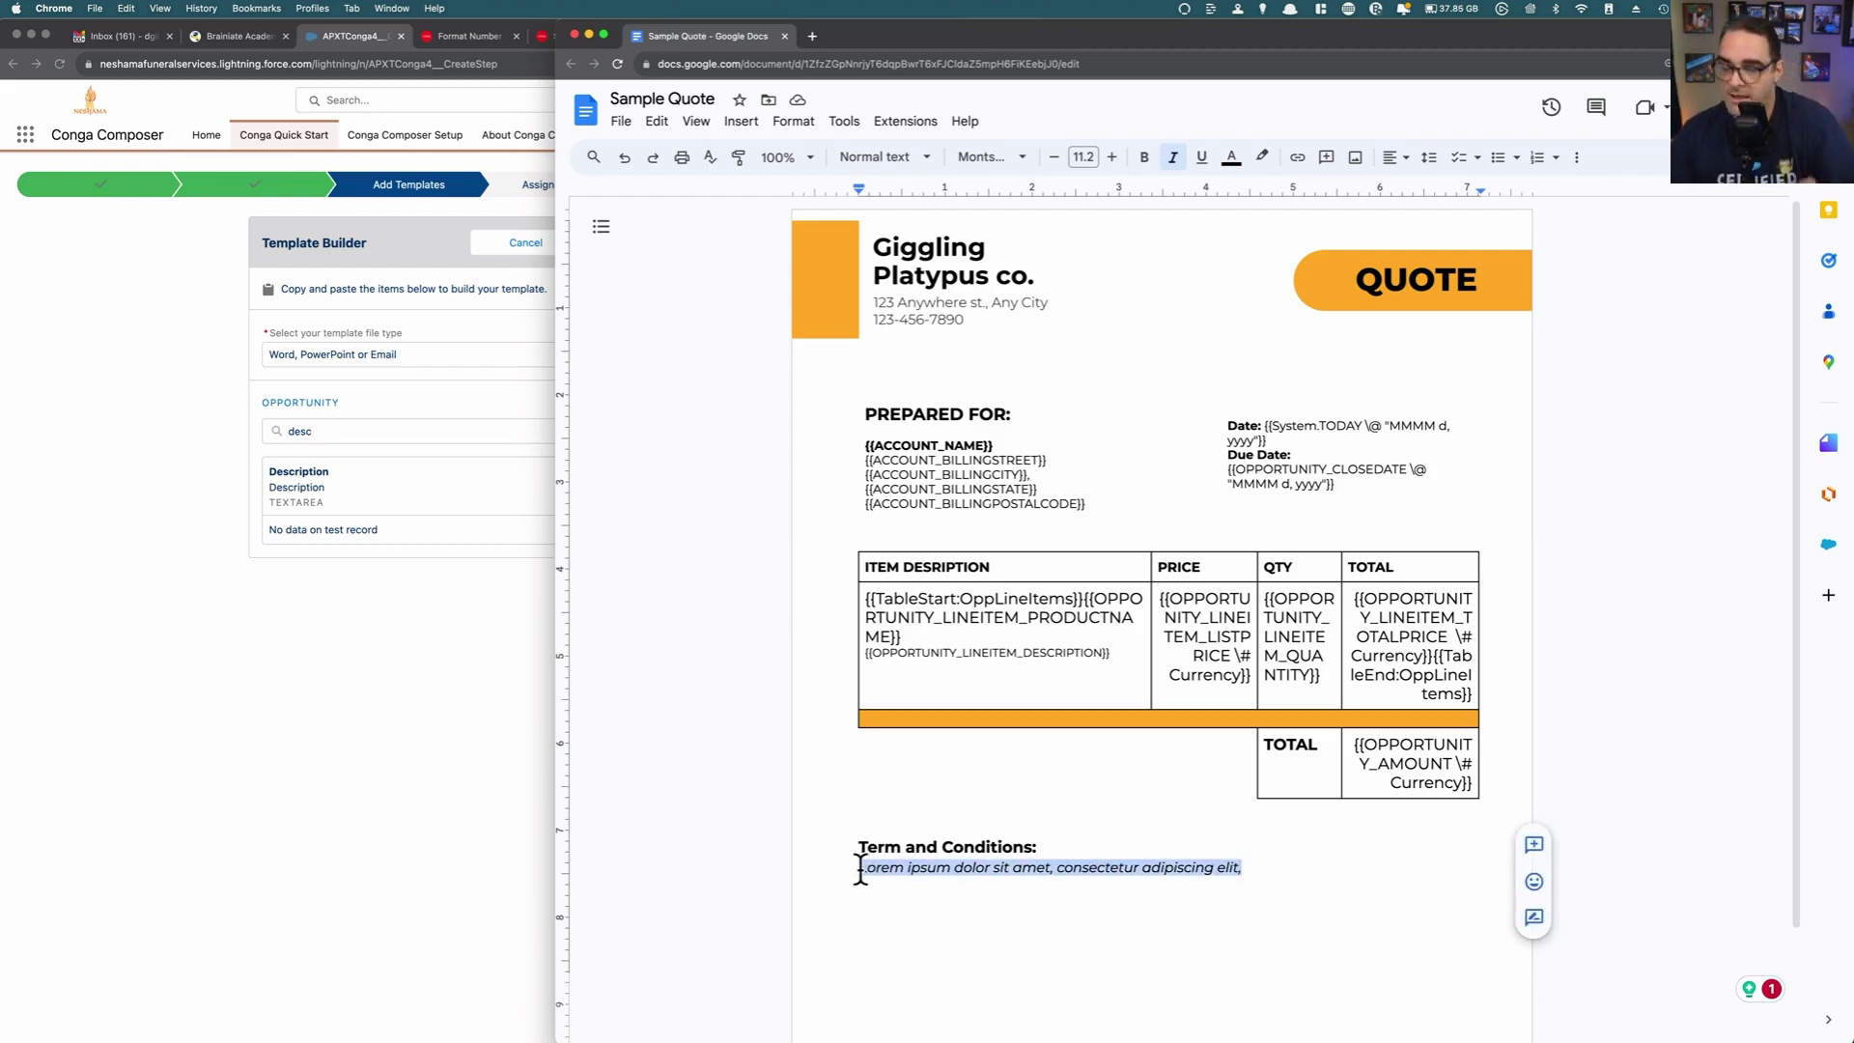
key(super+c)
Step: Paste the Lorem sentence repeatedly into a six-line paragraph, replacing the final comma with a period
click(1273, 868)
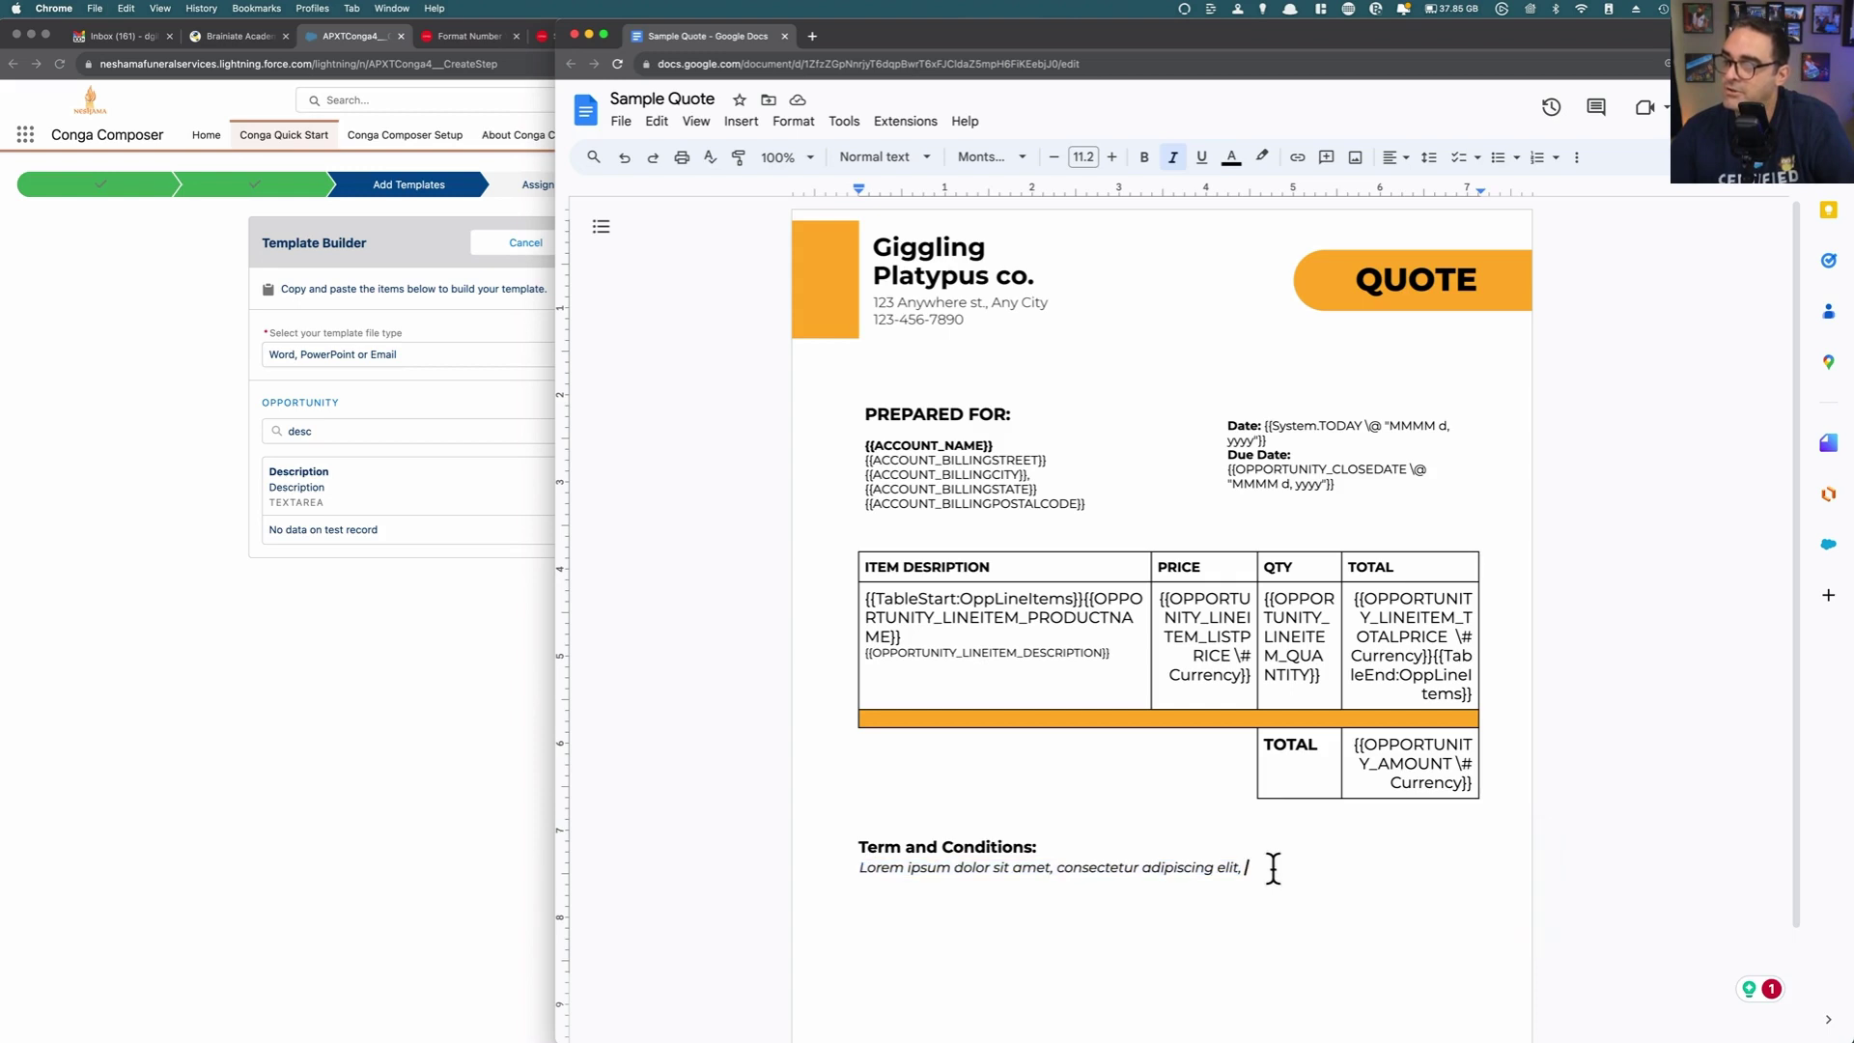
key(super+v)
key(super+v)
key(super+v)
key(super+v)
key(super+v)
key(super+v)
key(super+v)
key(super+v)
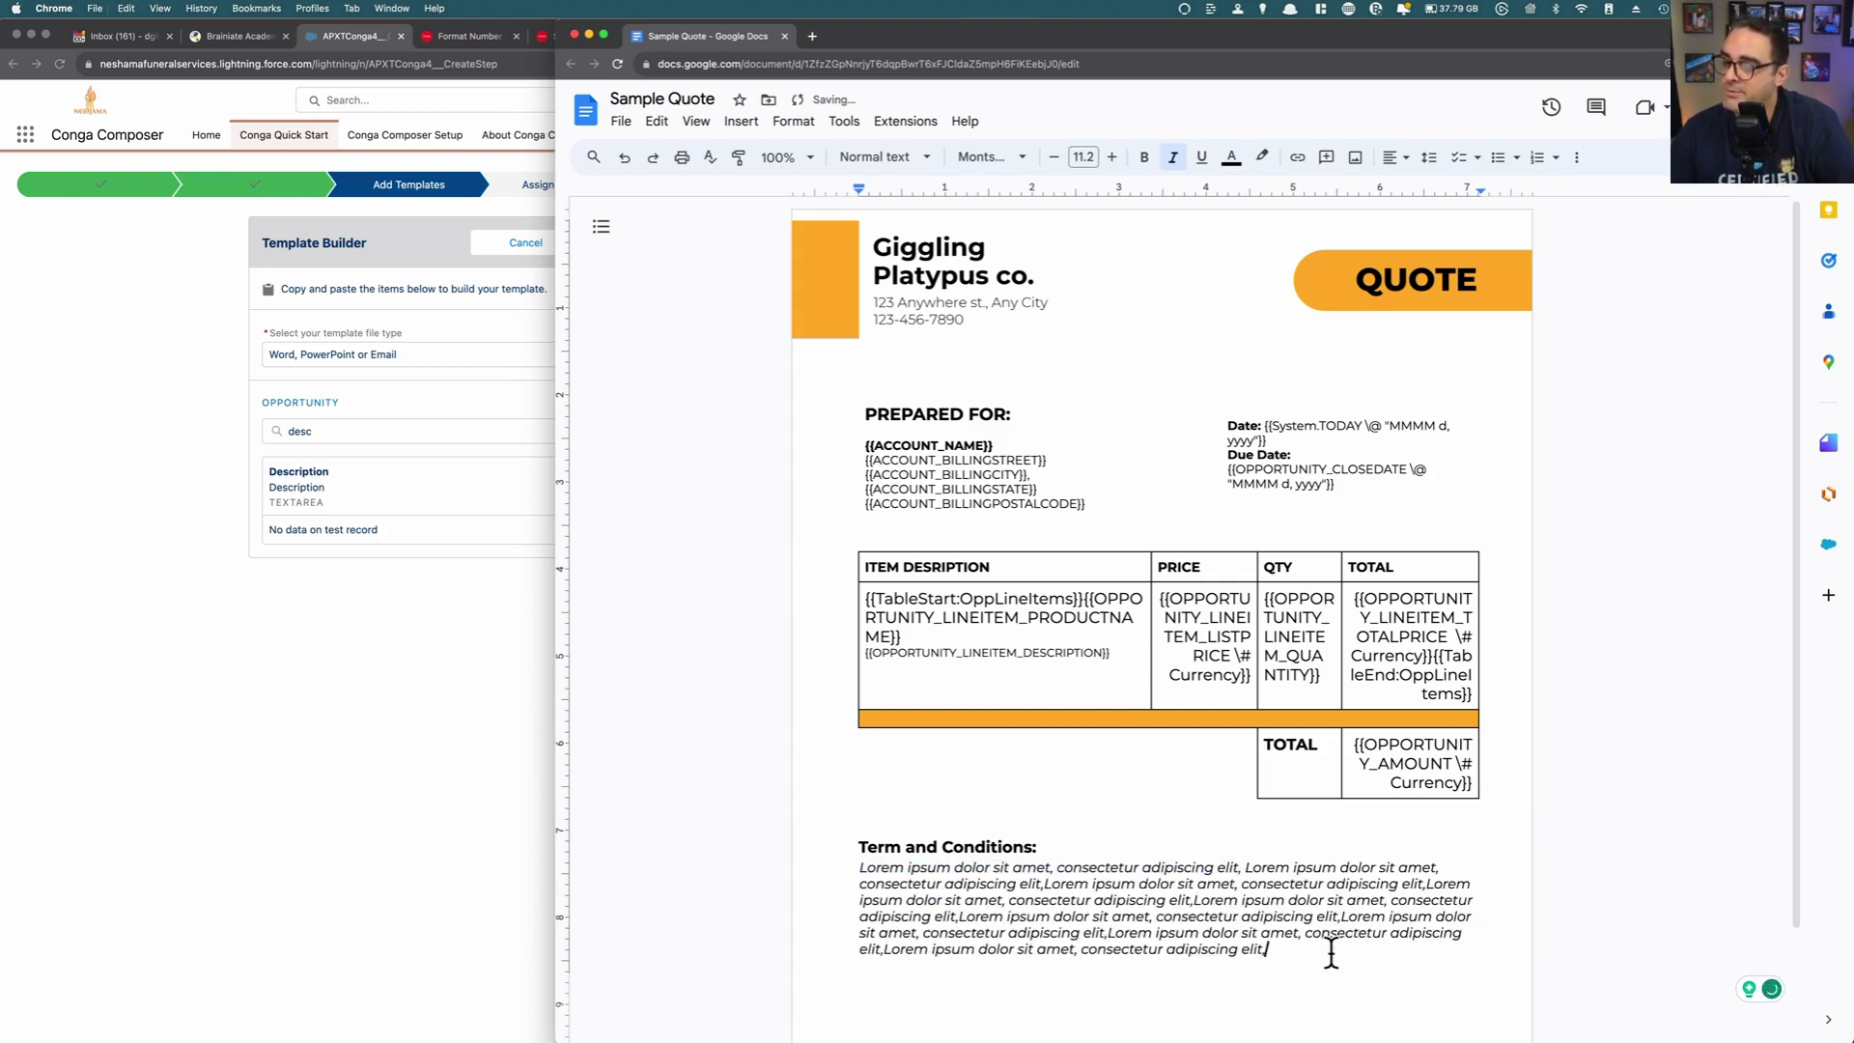
key(BackSpace)
text(.)
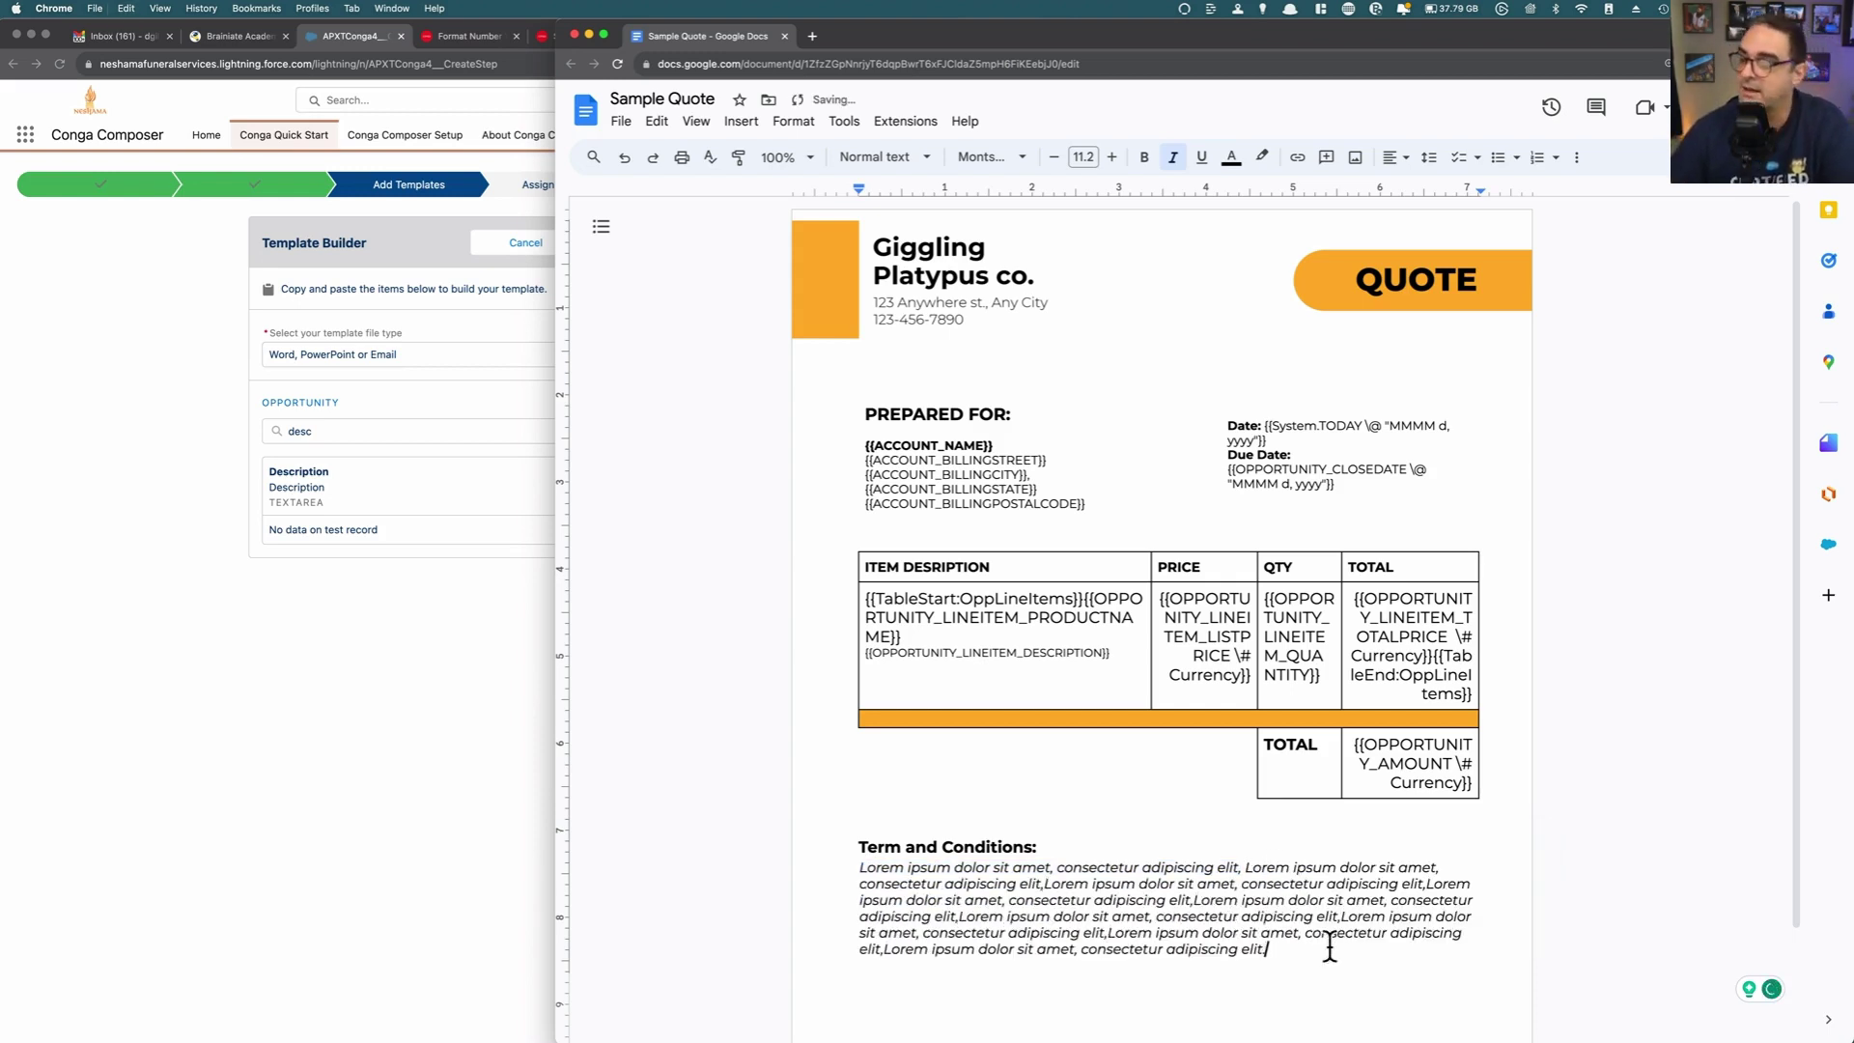
drag(1266, 950, 851, 868)
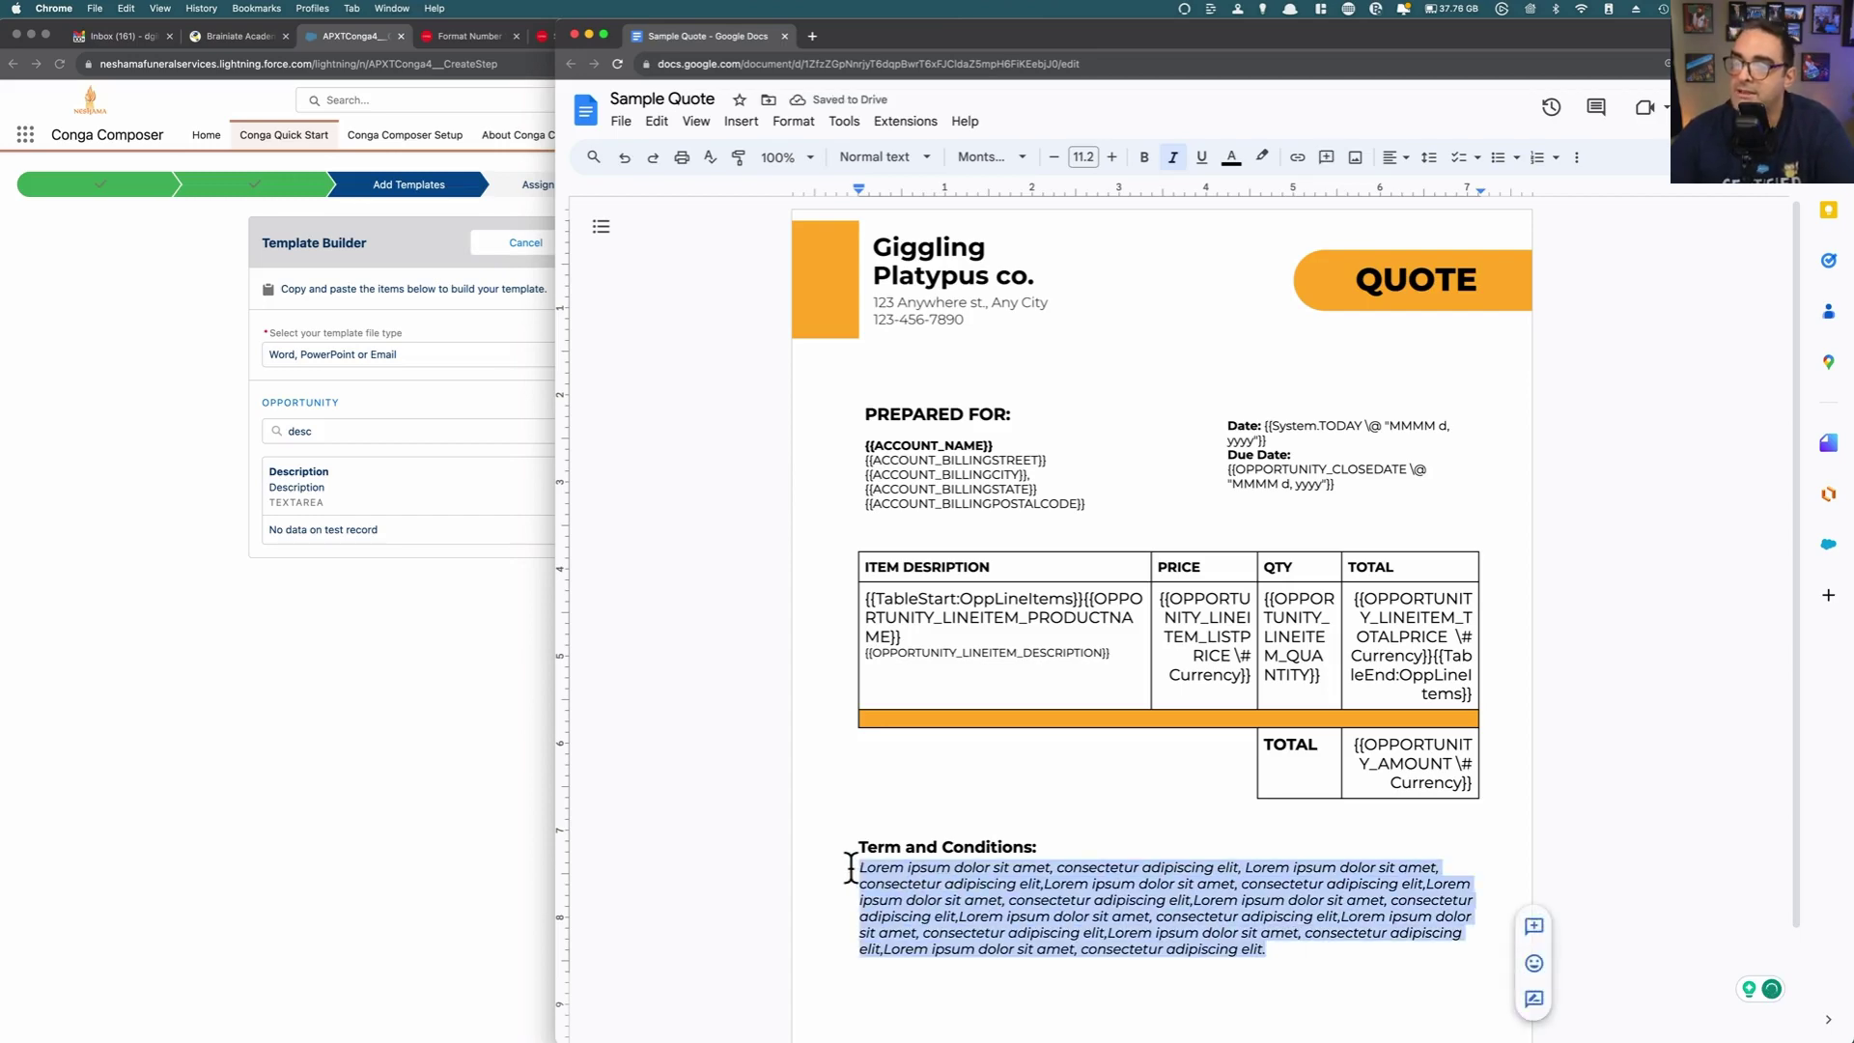
click(993, 870)
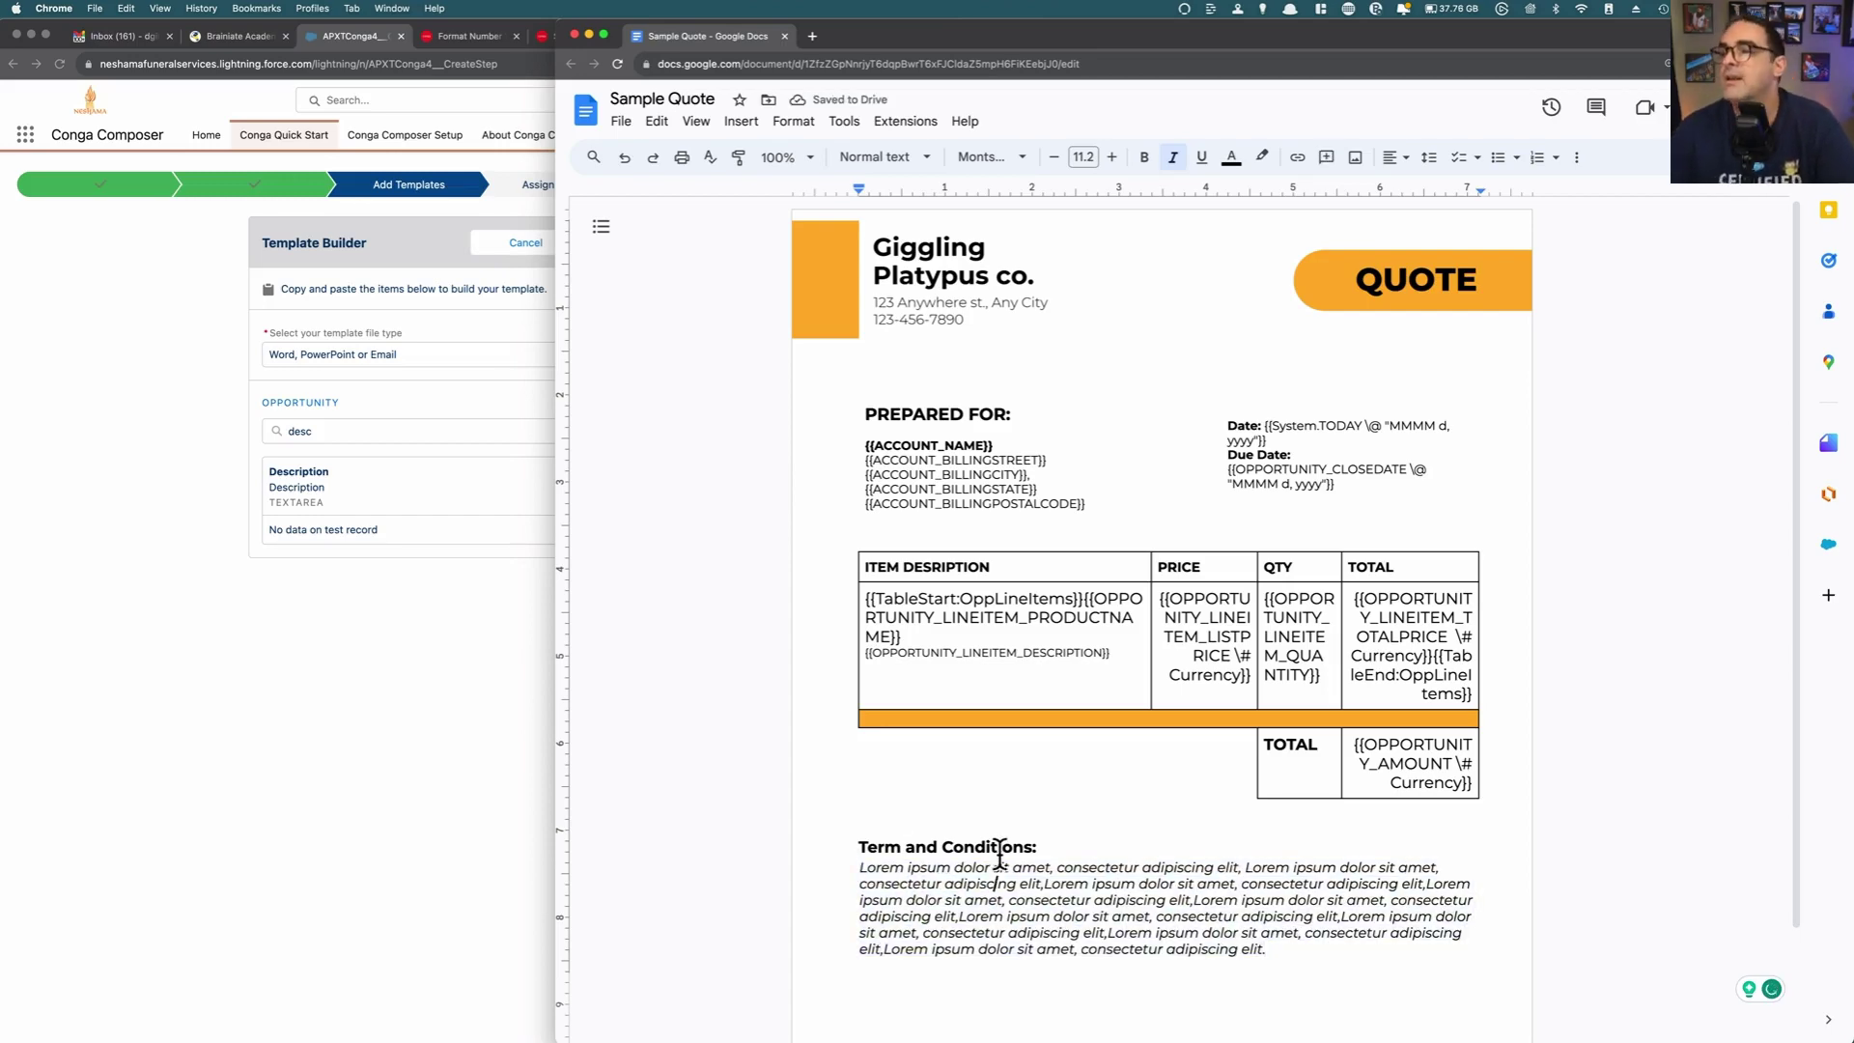
scroll(999, 850, down, 5)
scroll(1152, 724, up, 4)
scroll(1152, 724, up, 1)
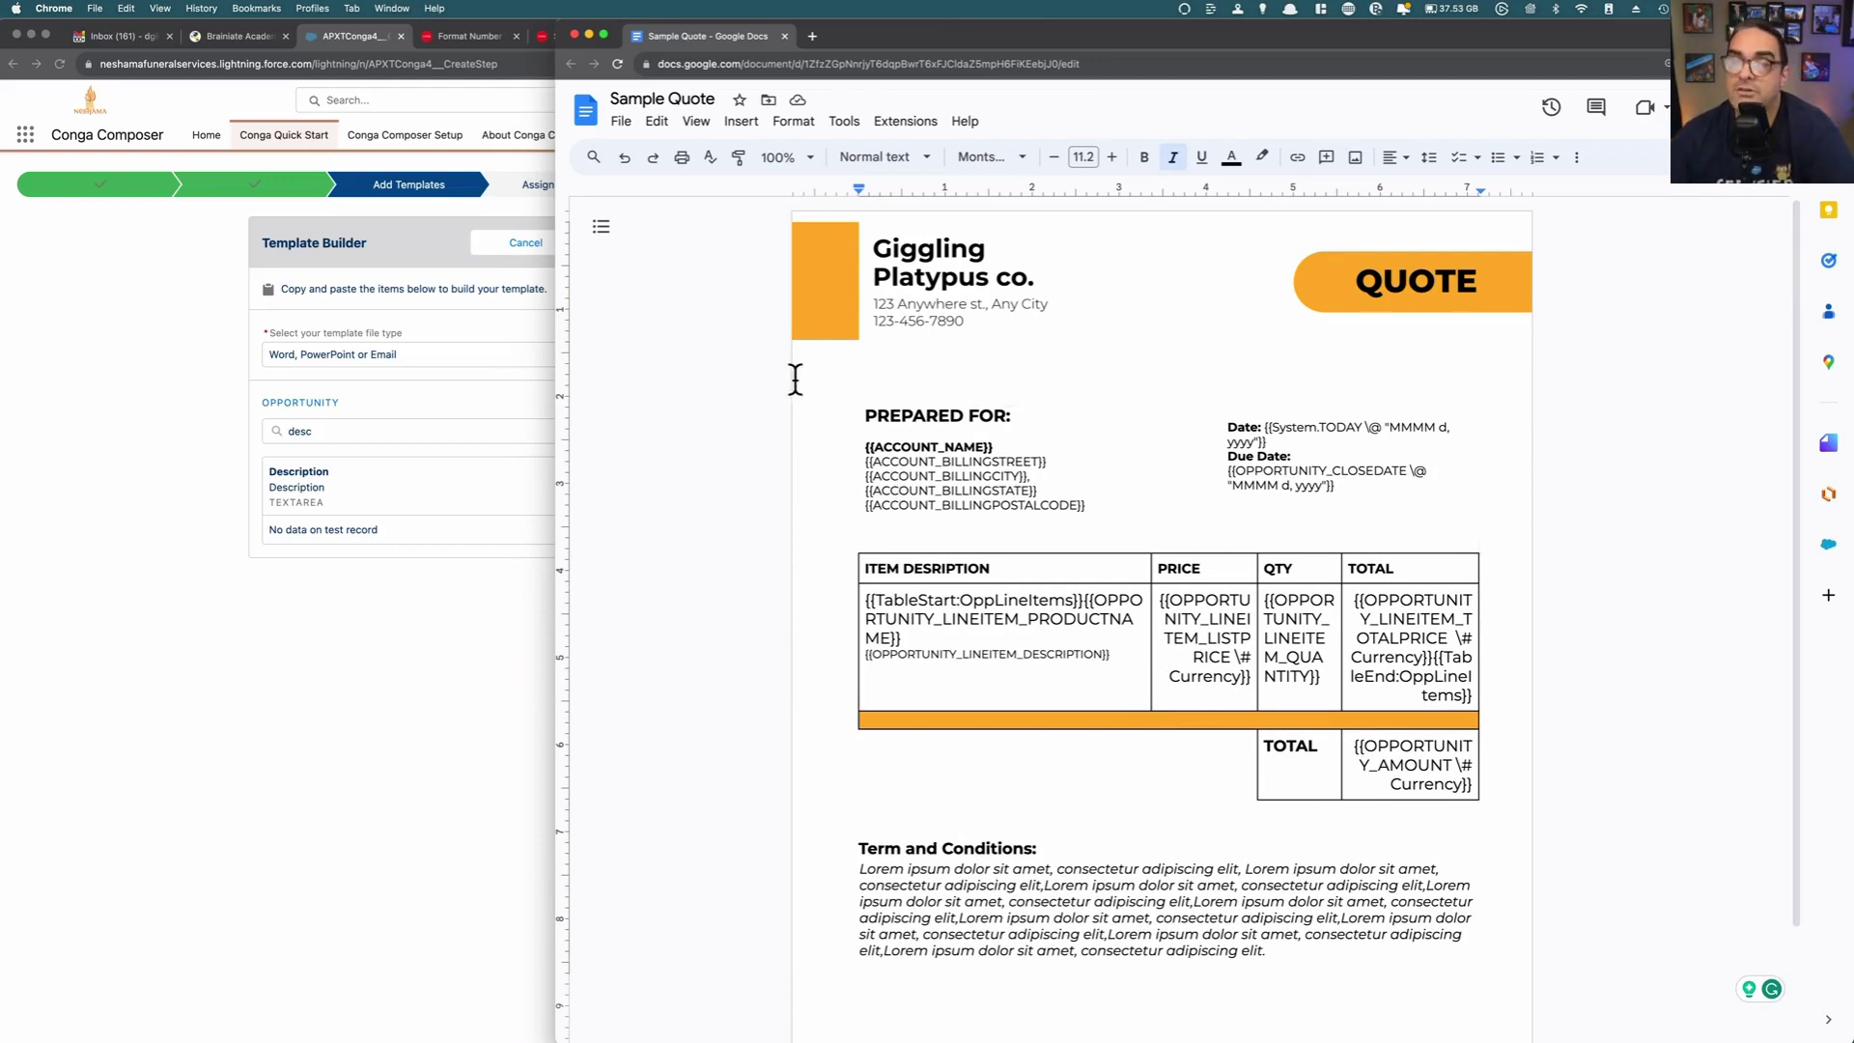
Step: Download the quote as Microsoft Word (.docx) and switch back to the Conga Composer window
click(620, 123)
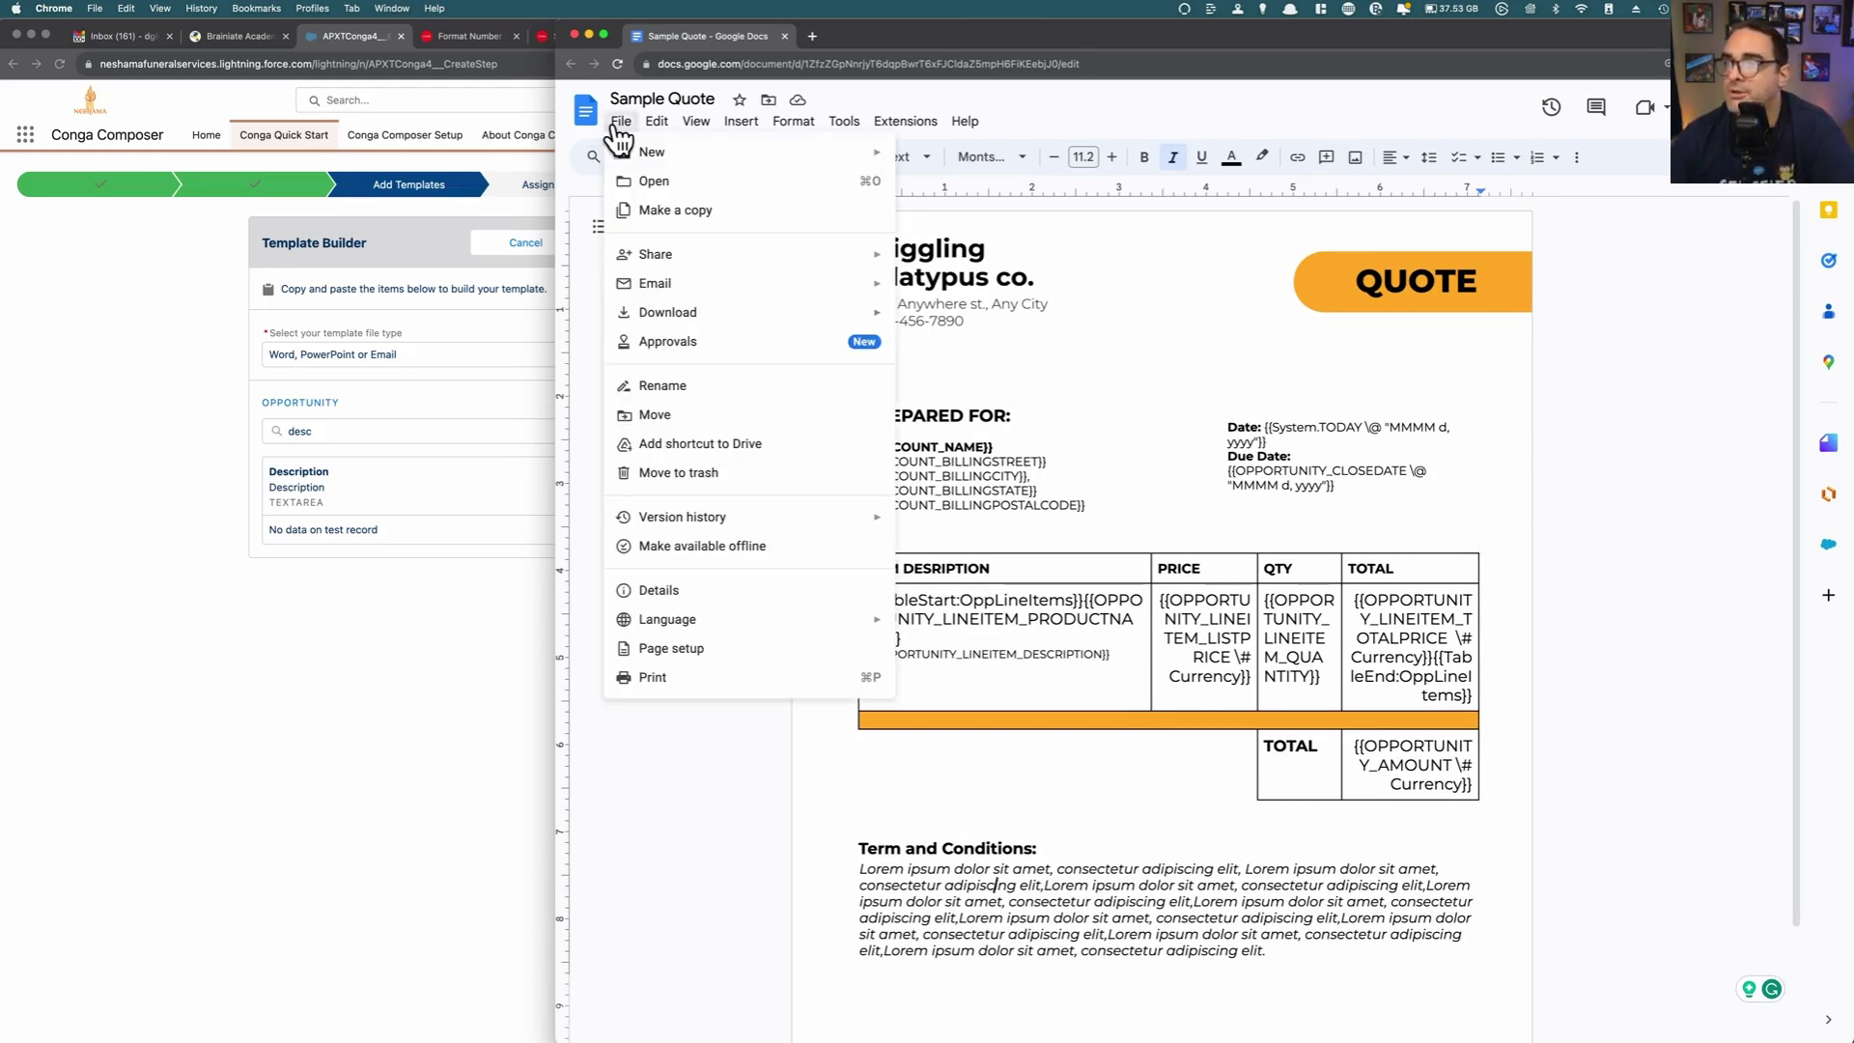
mouse_move(706, 328)
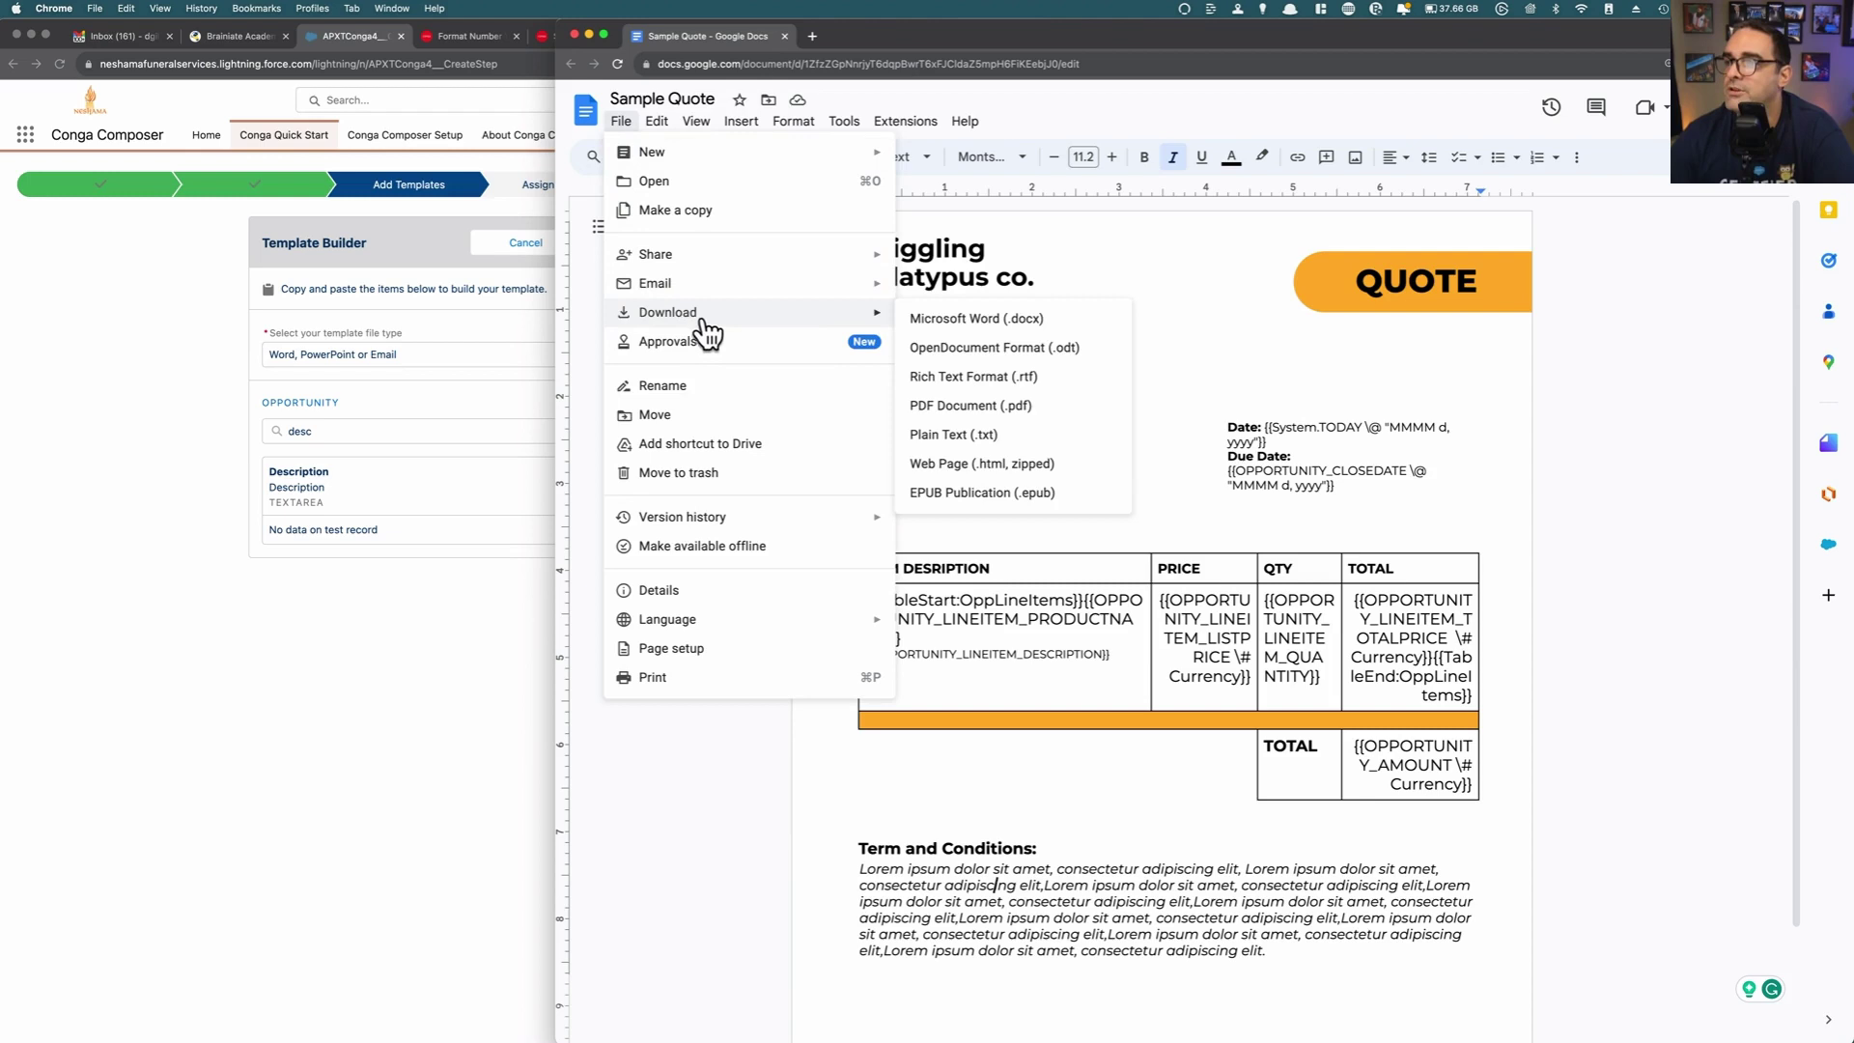
click(972, 321)
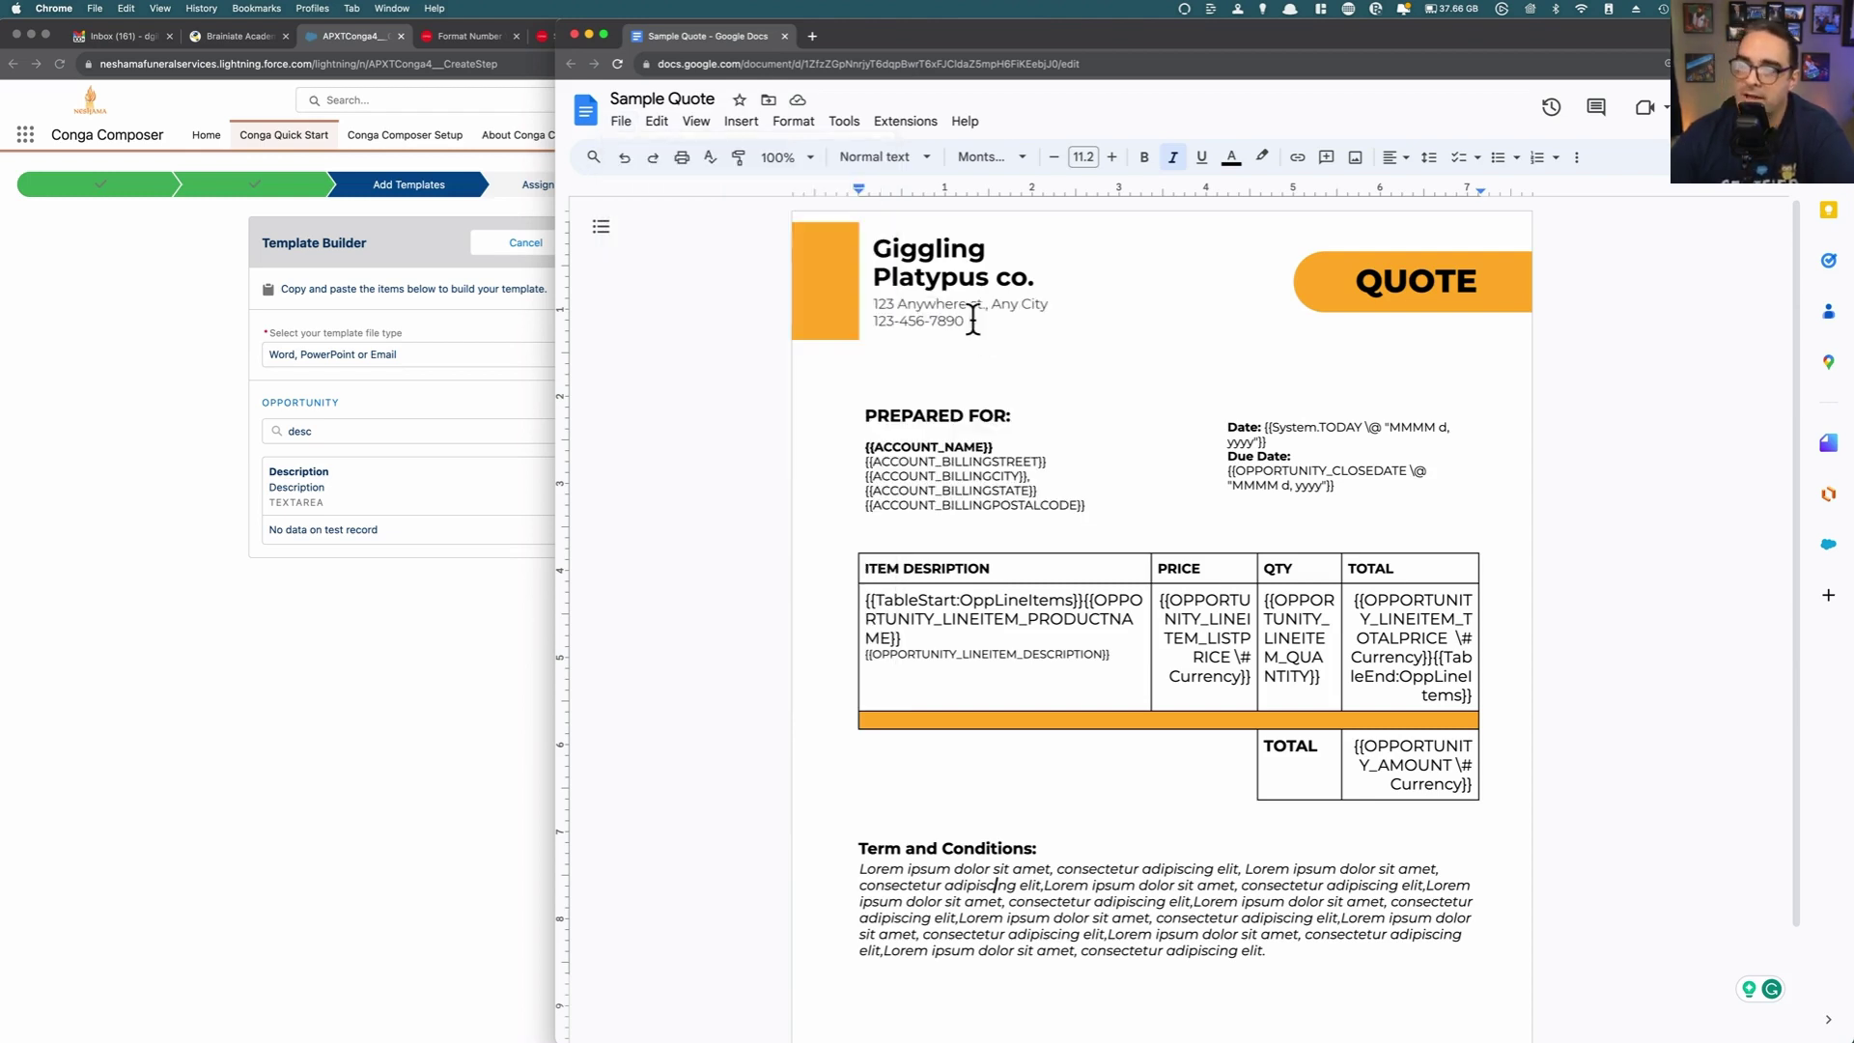
click(91, 500)
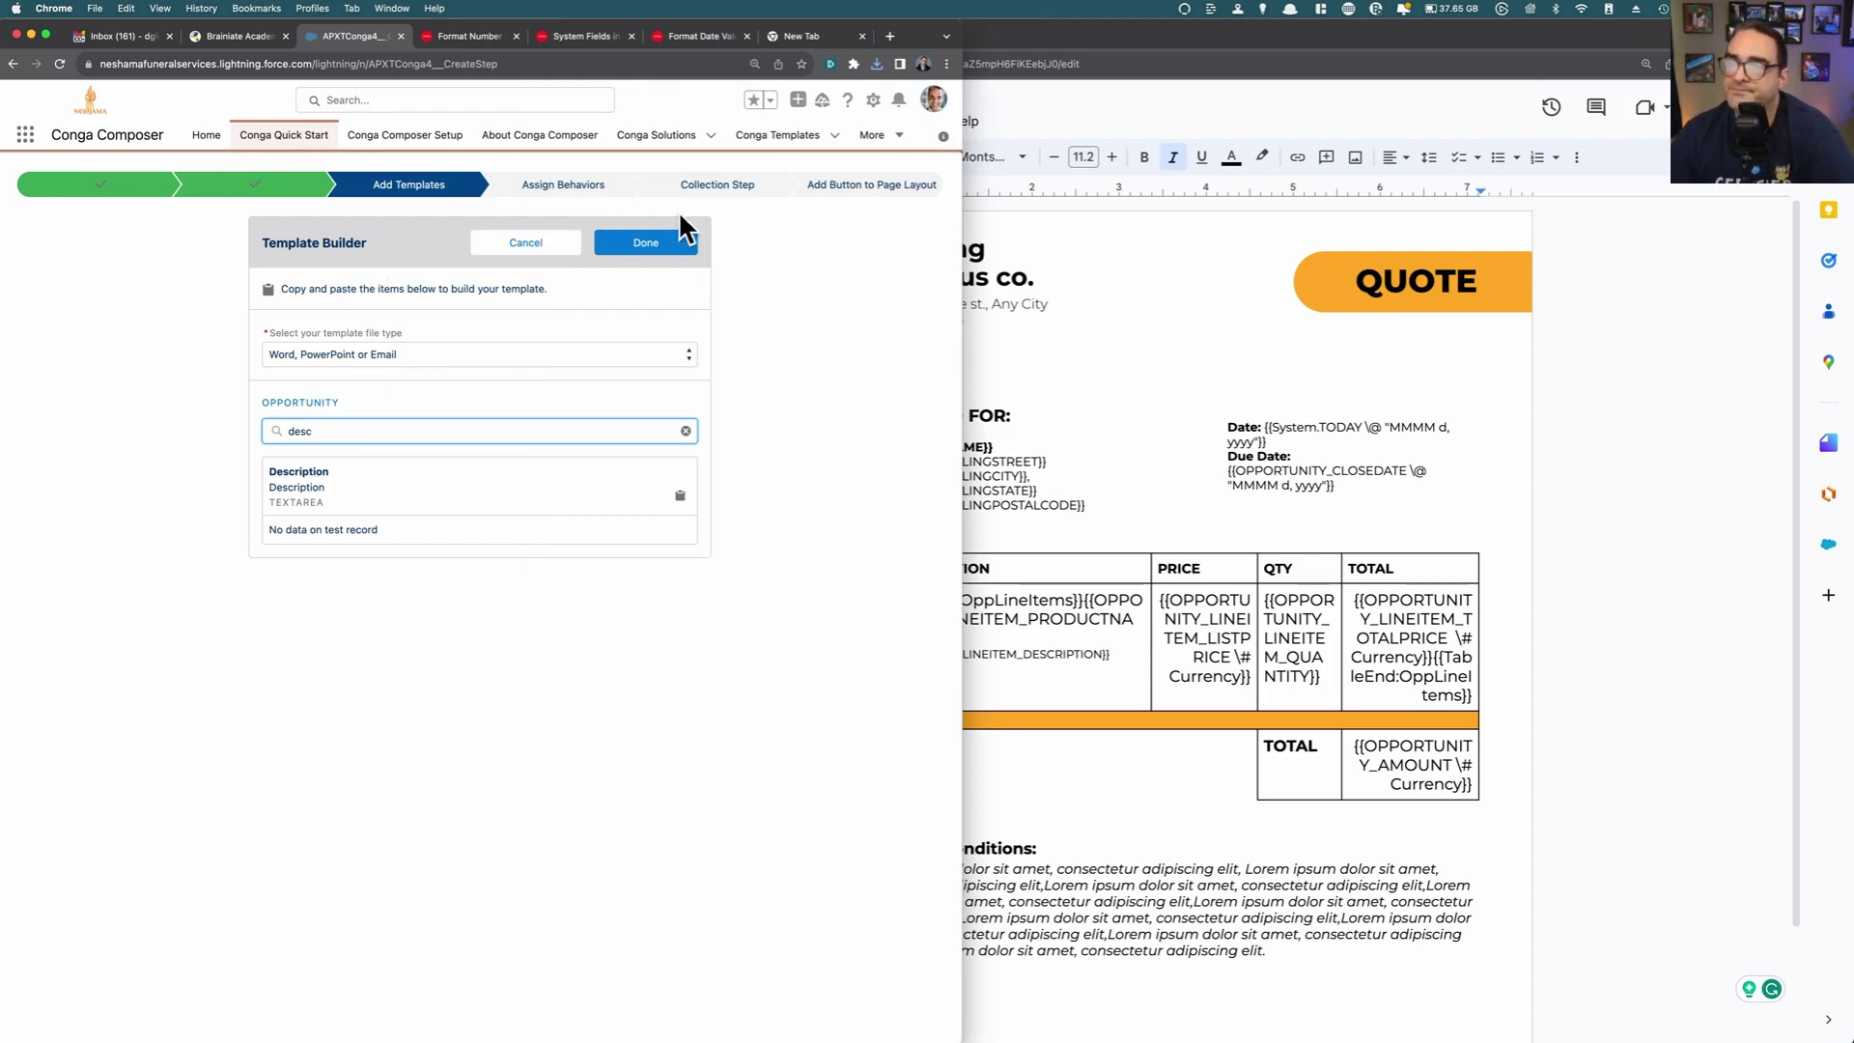
Step: Name the new template 'Sample Quote for Video Demo' and attach Sample Quote.docx from Downloads
click(662, 253)
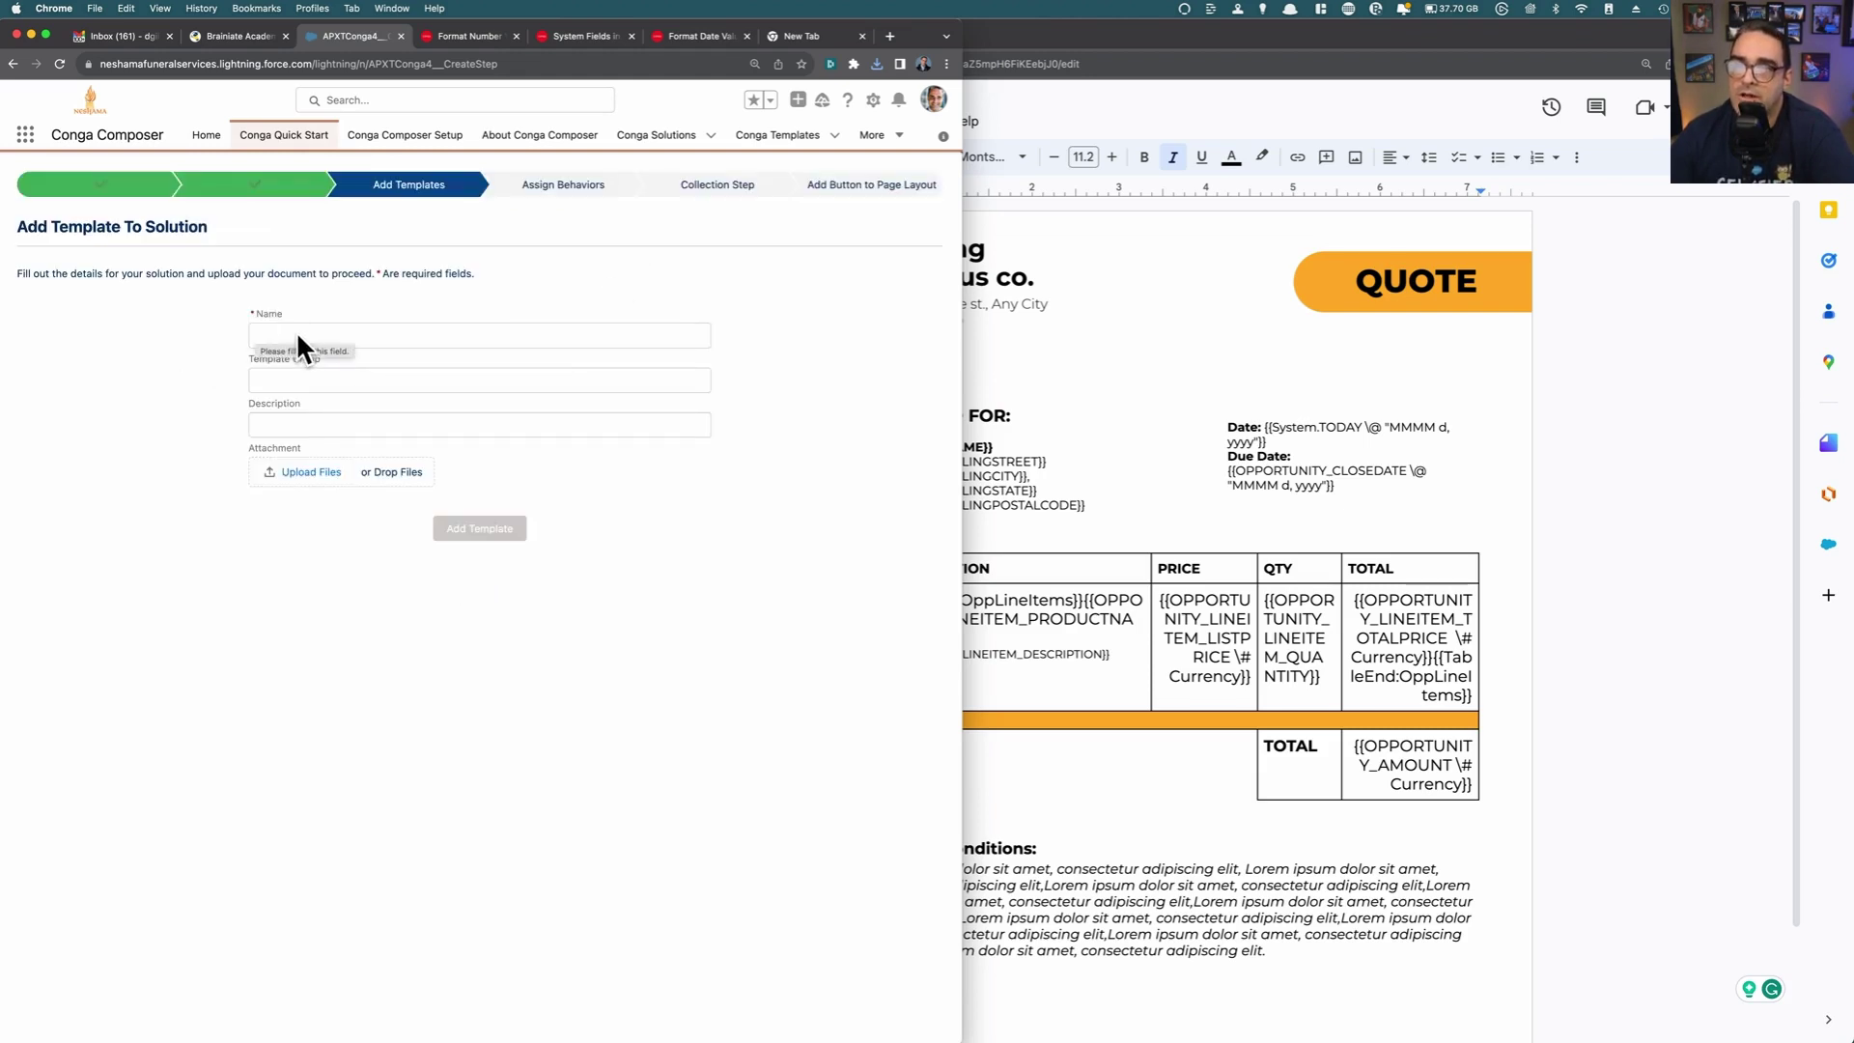
click(279, 331)
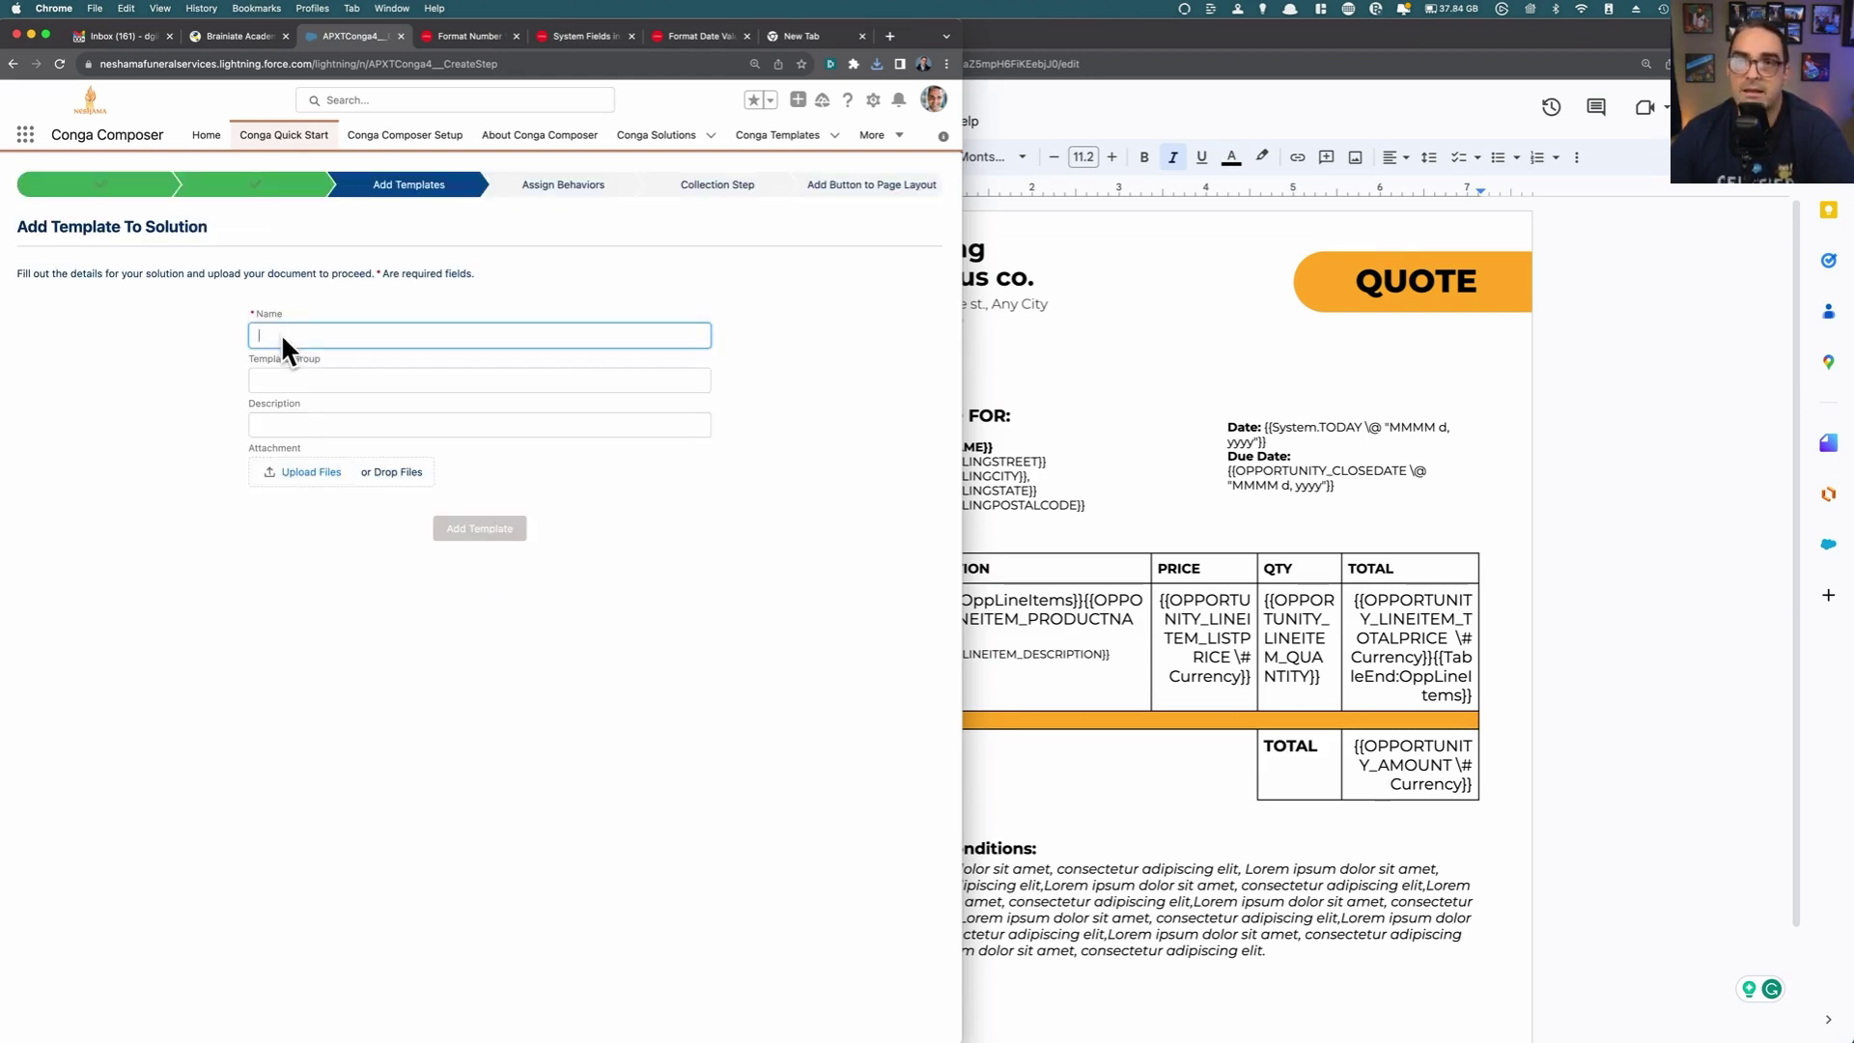
text(Sampl)
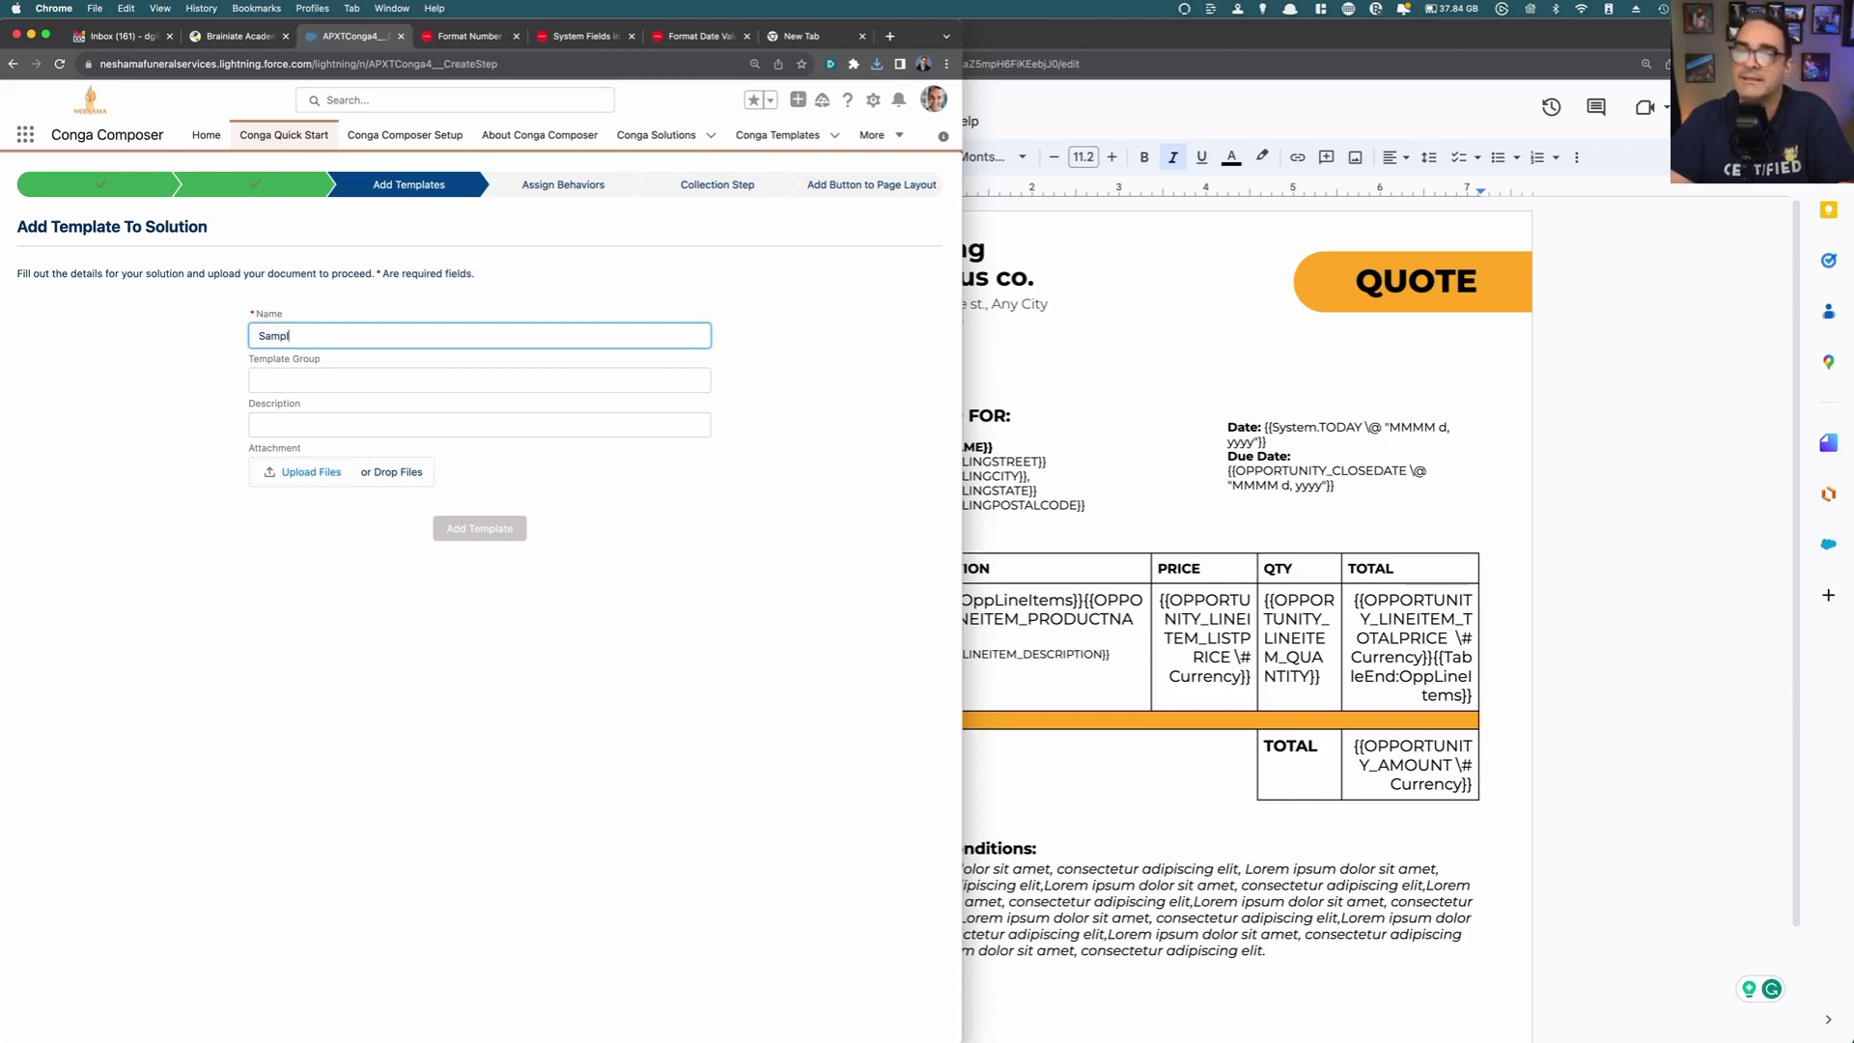
text(e Quote fo)
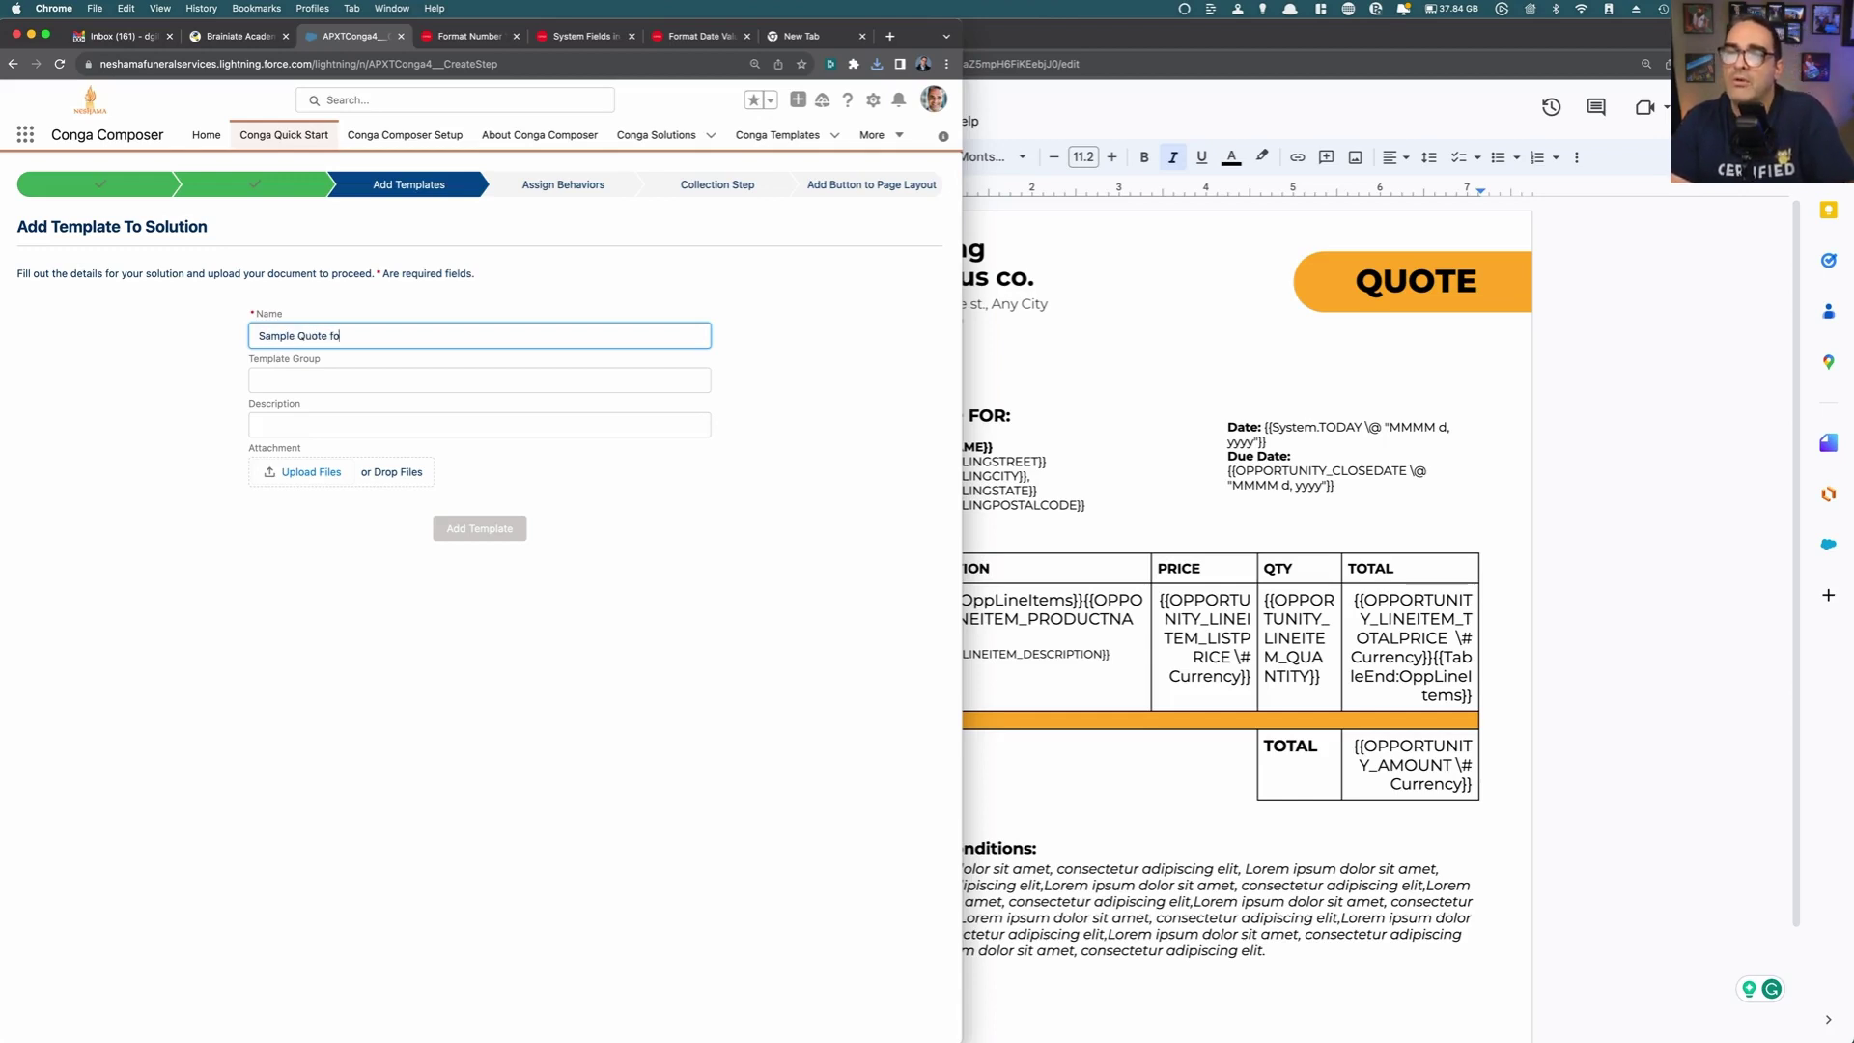
text(r Video Demo)
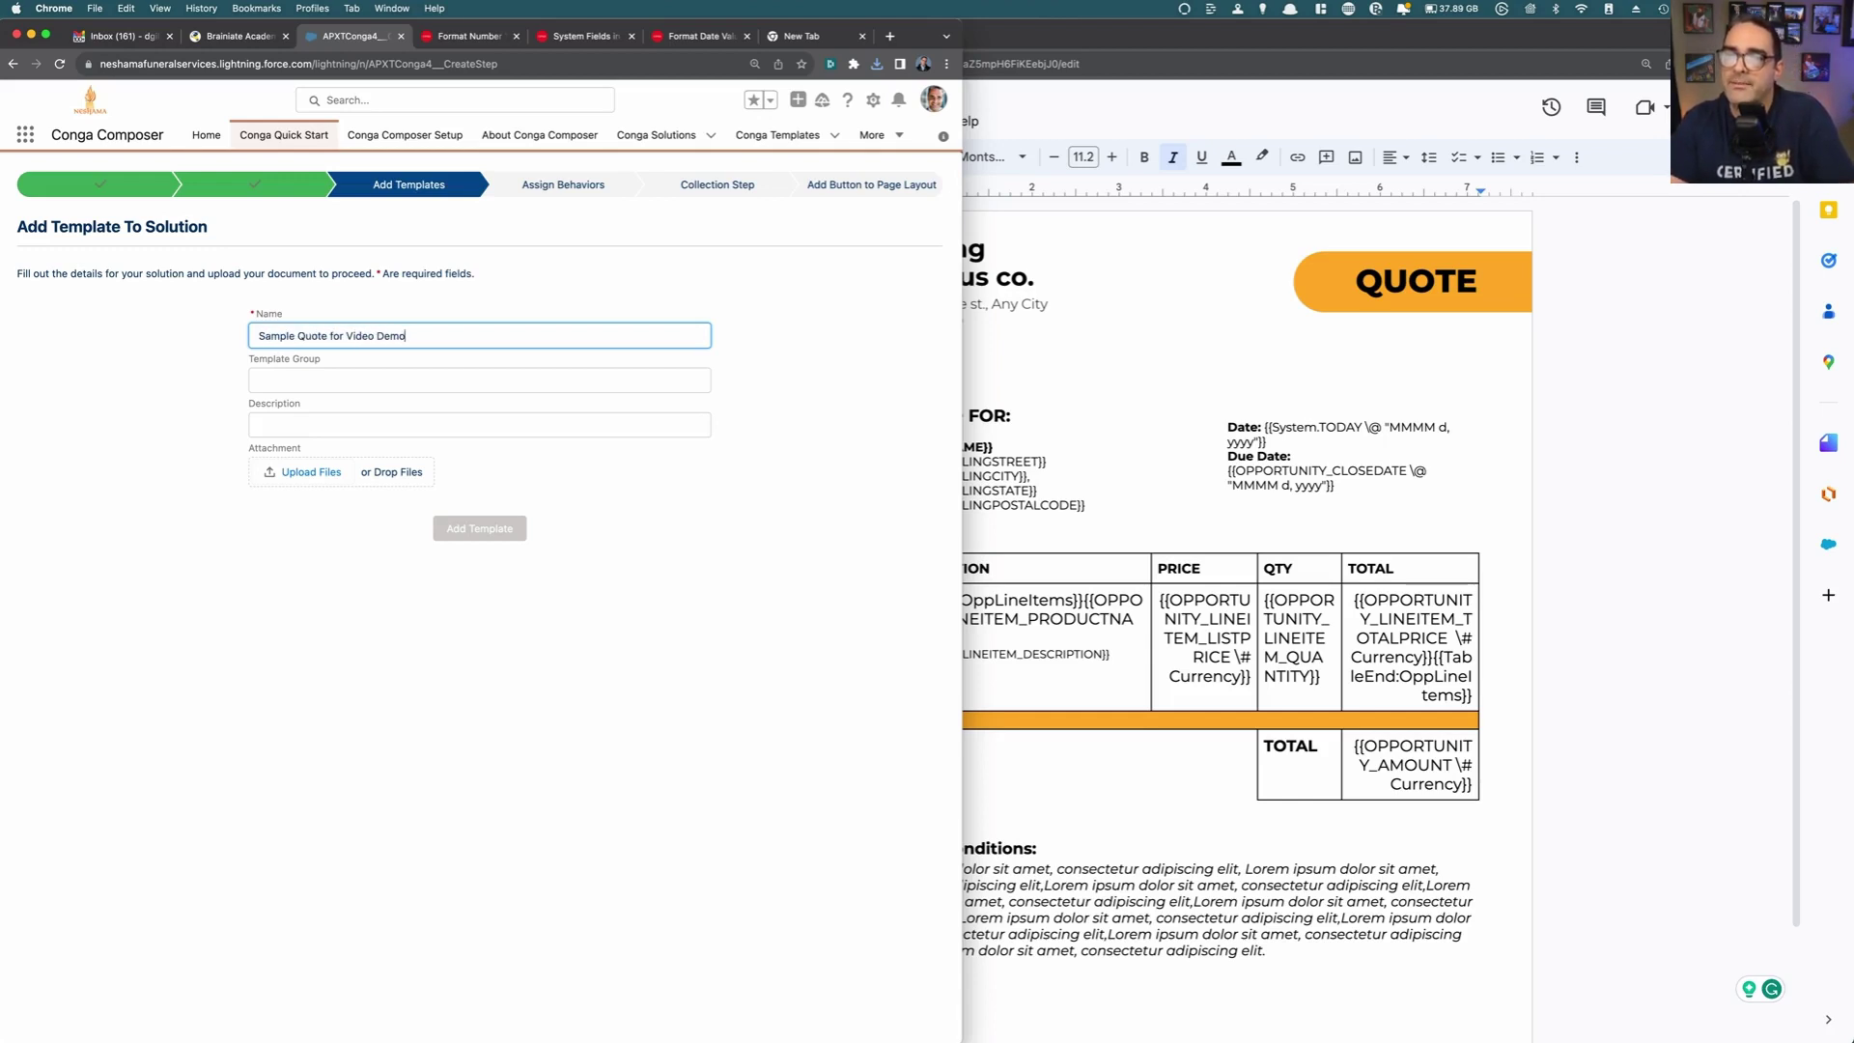
key(Tab)
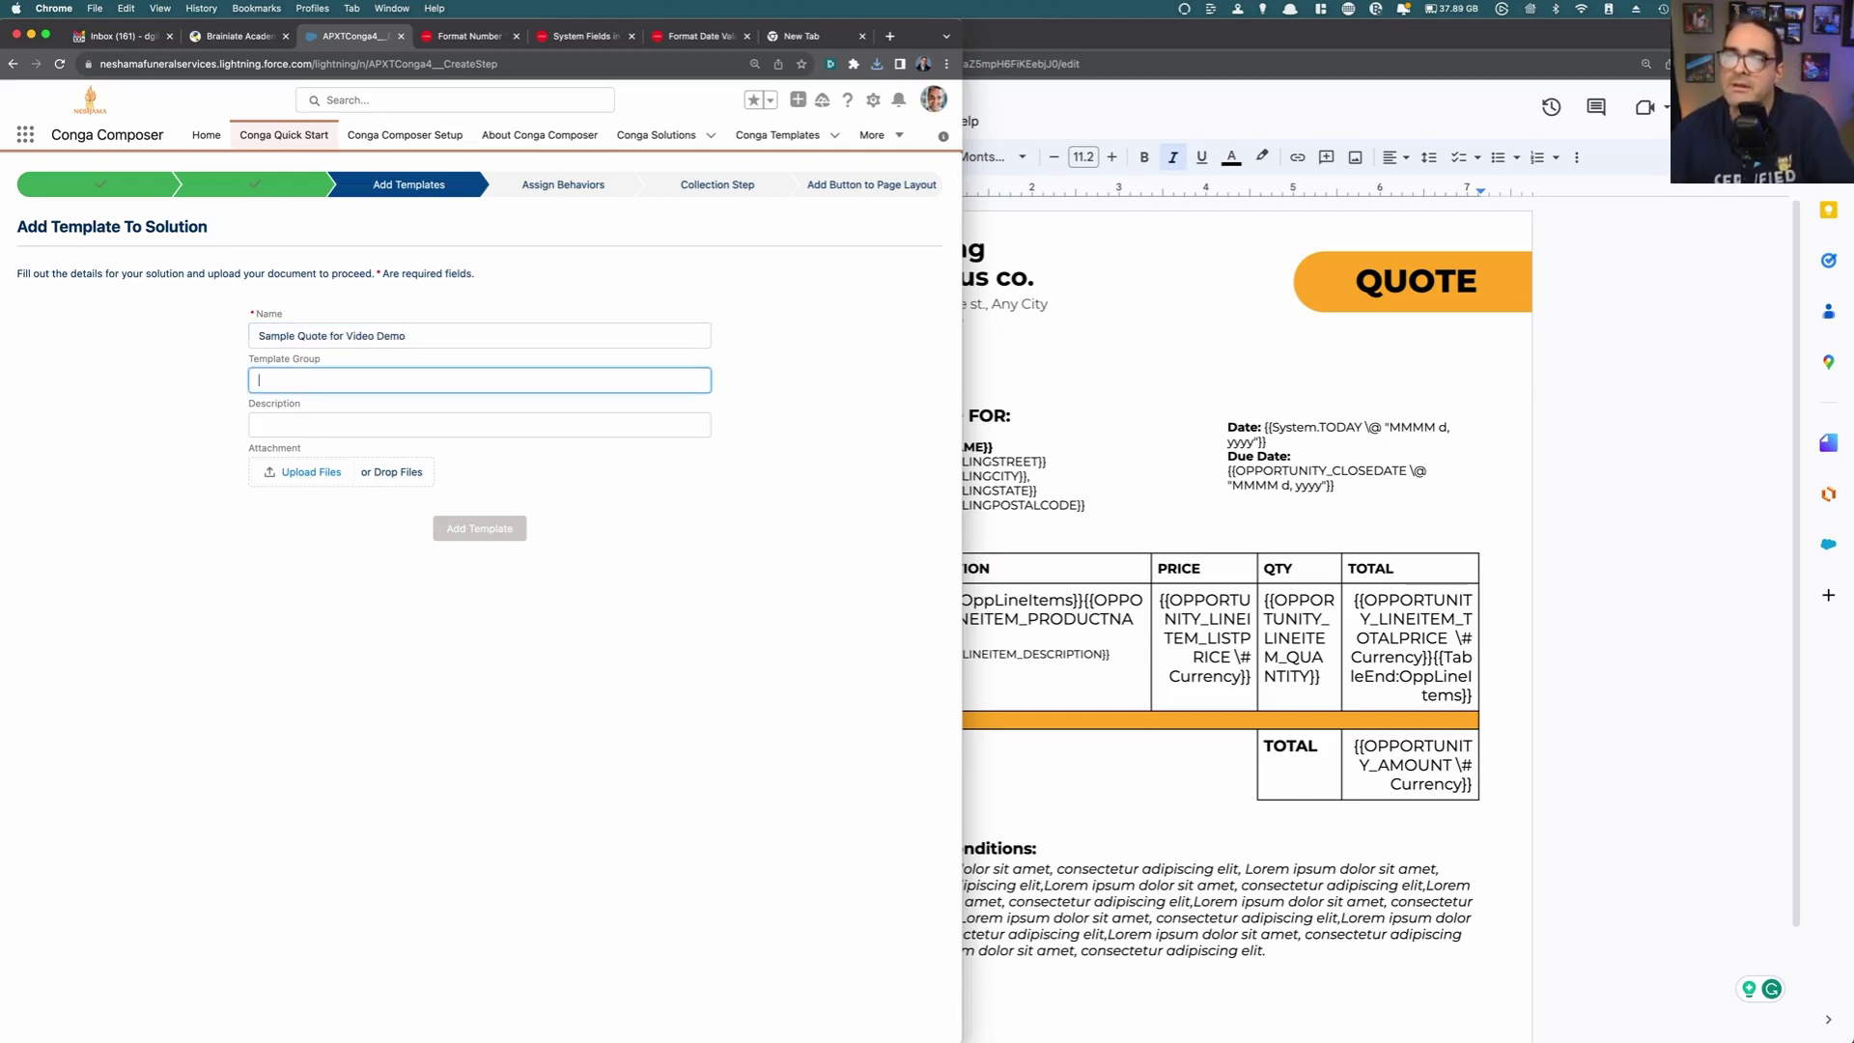
click(289, 417)
click(304, 472)
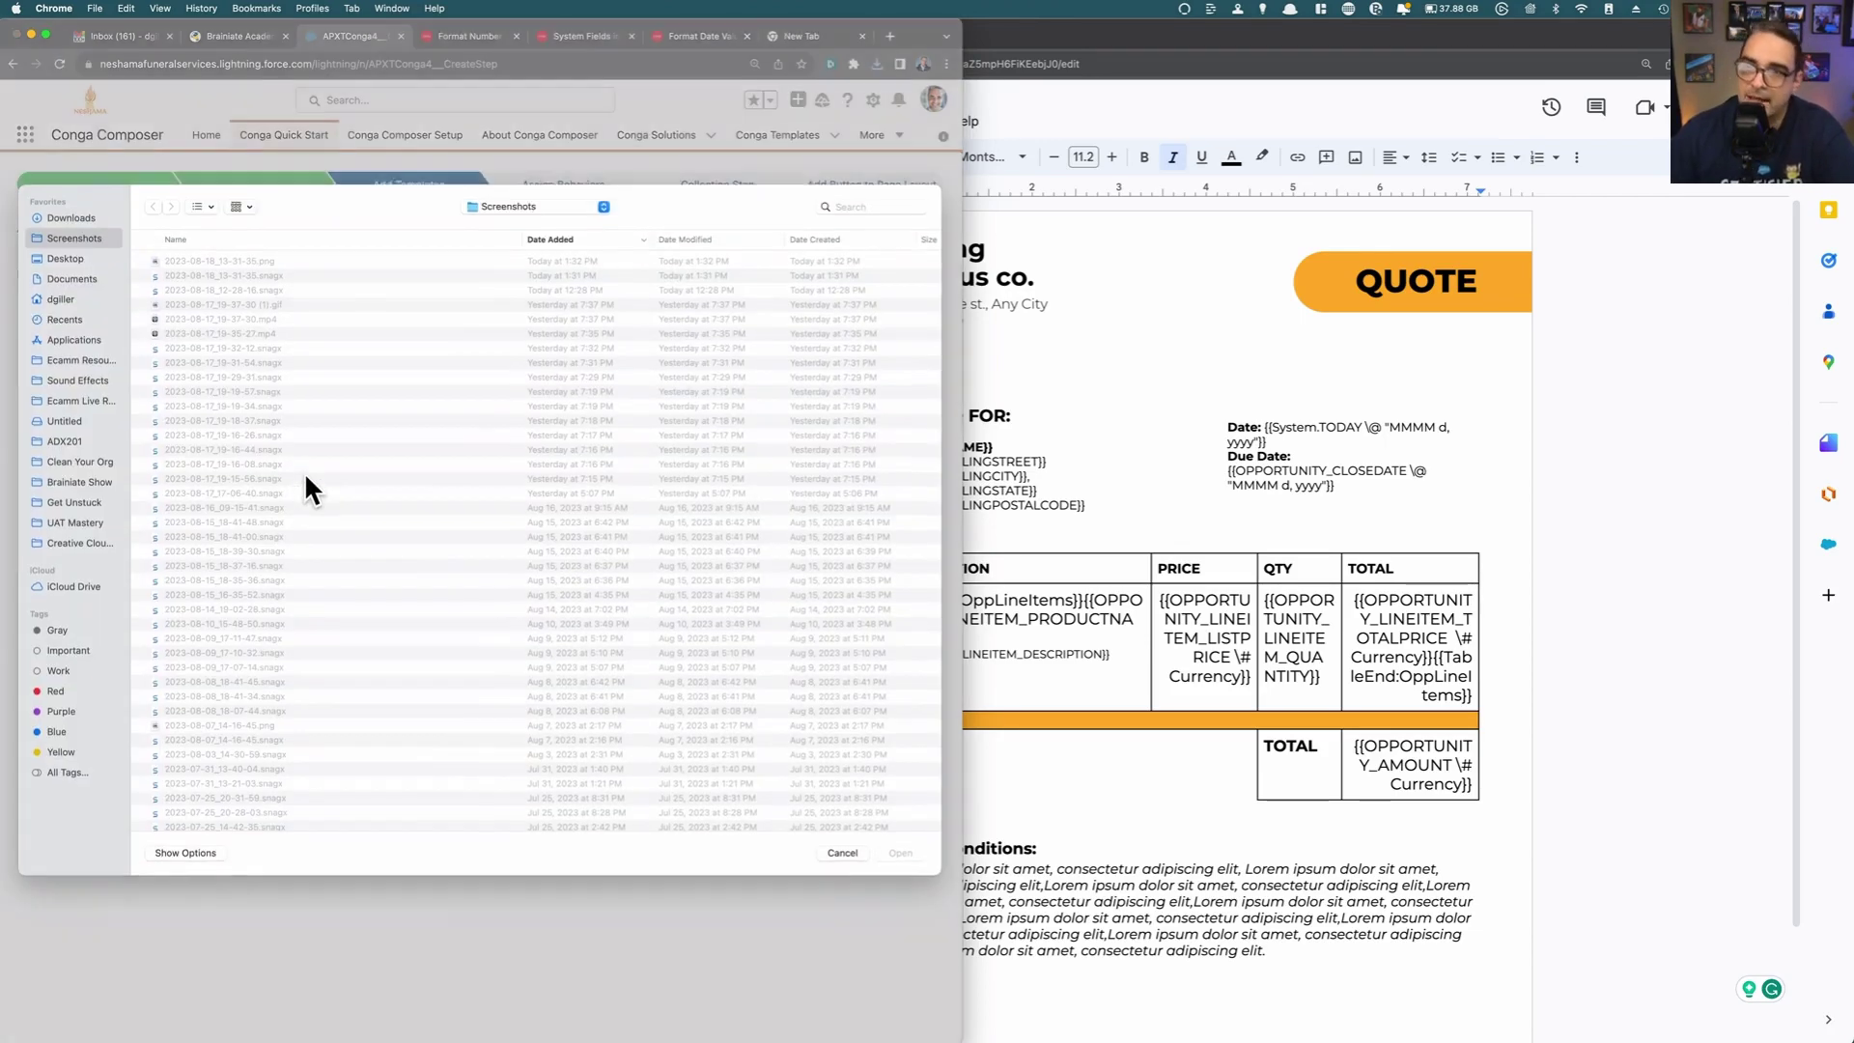
click(67, 217)
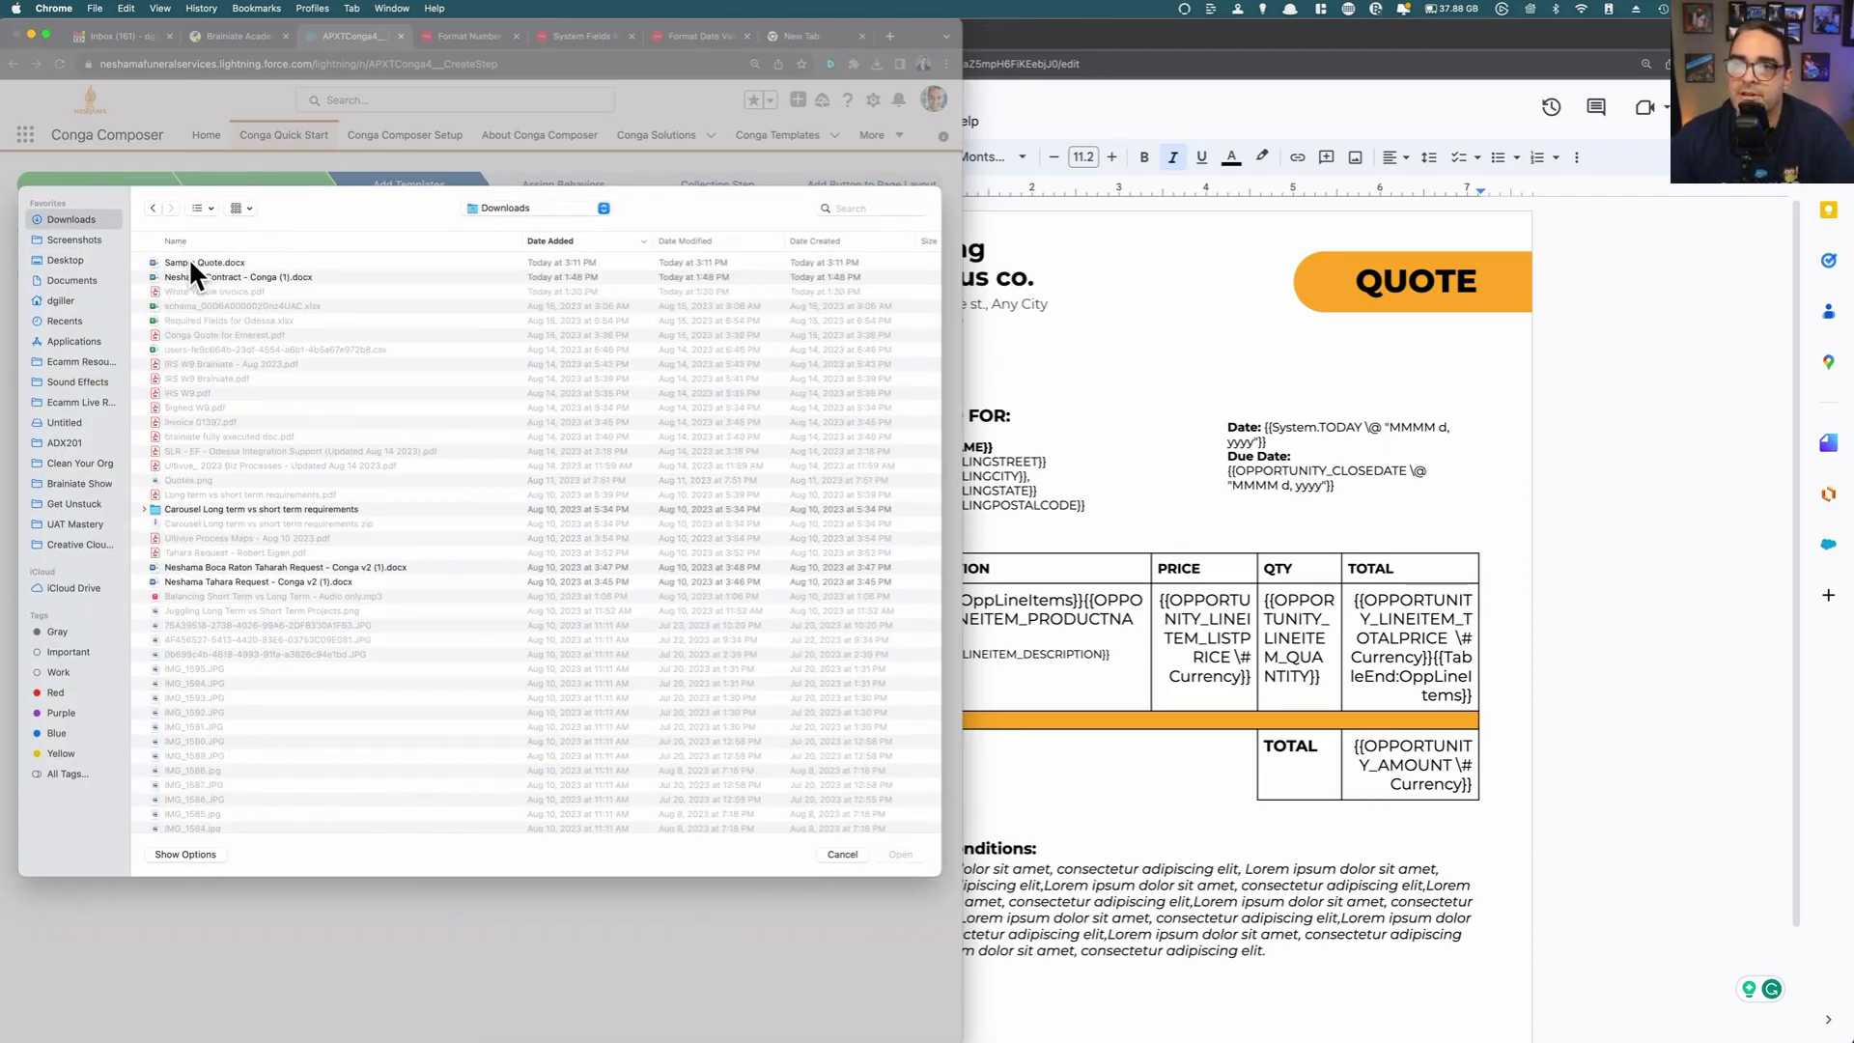
double_click(188, 256)
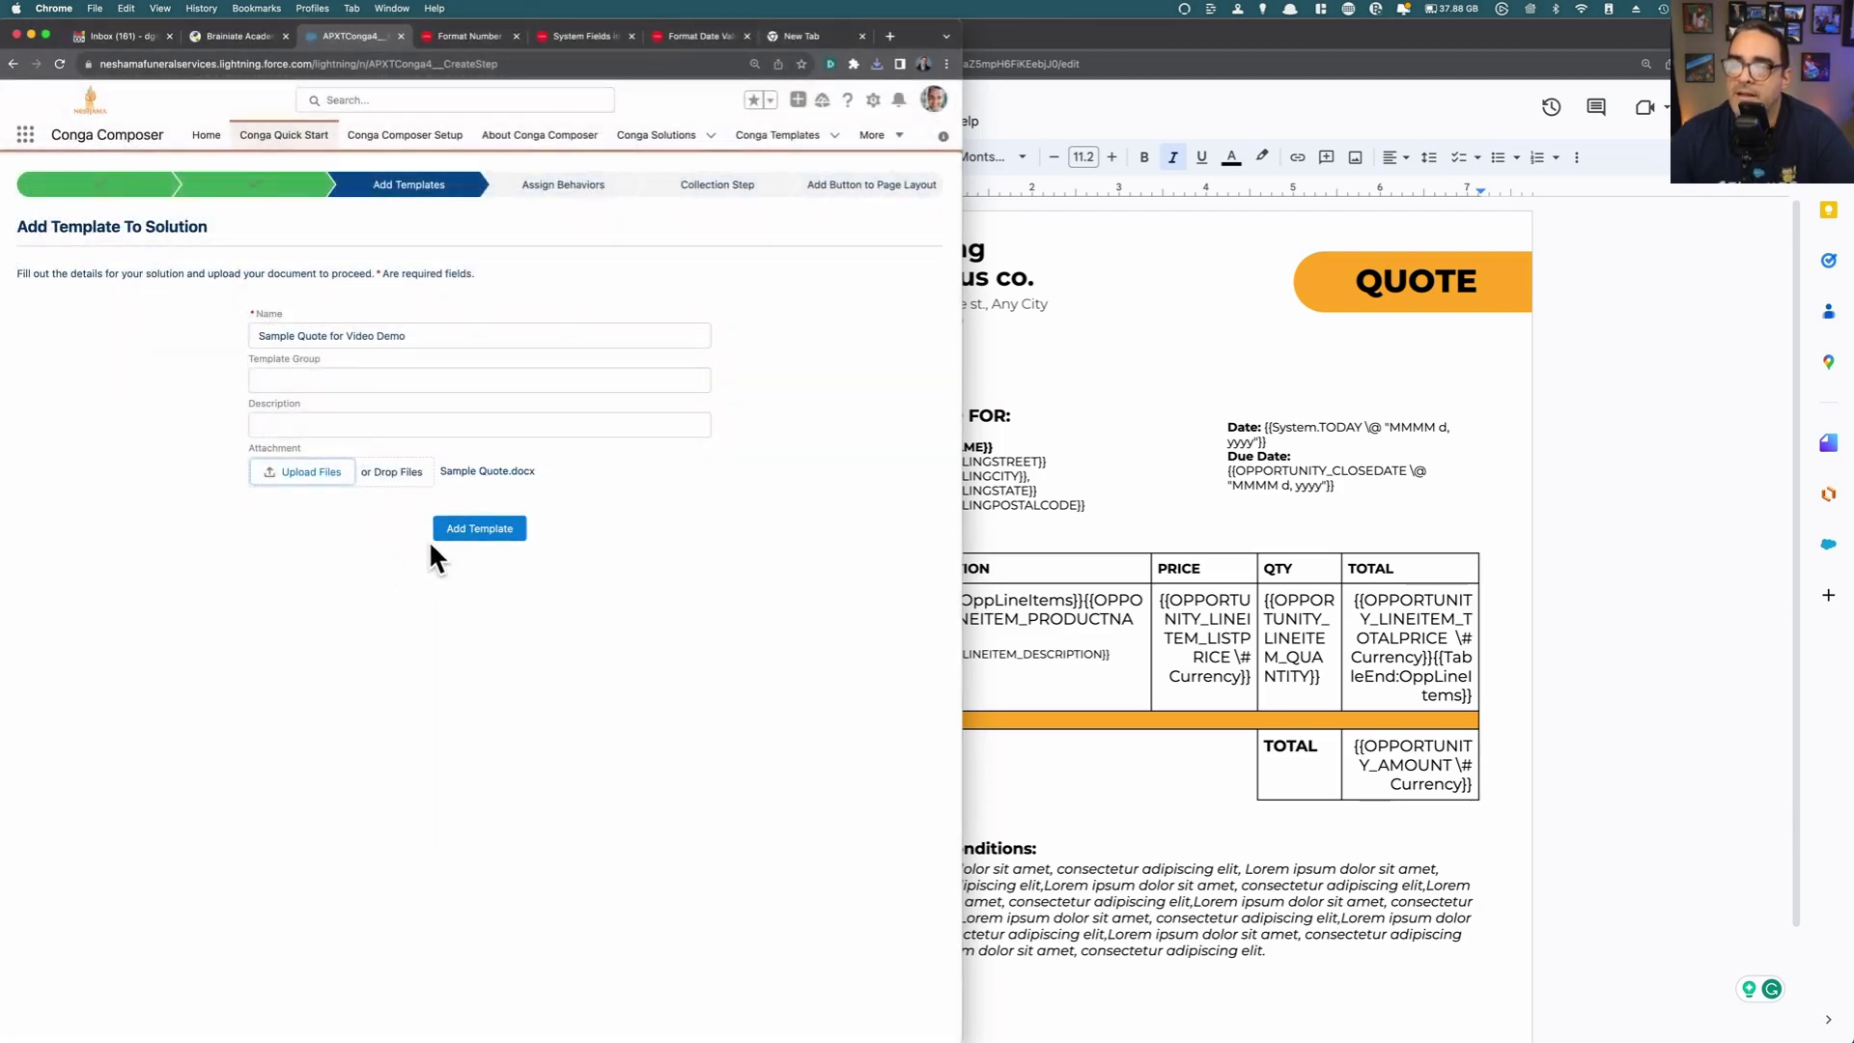
Step: Add the template to the solution, save, and continue to Assign Behaviors
click(507, 533)
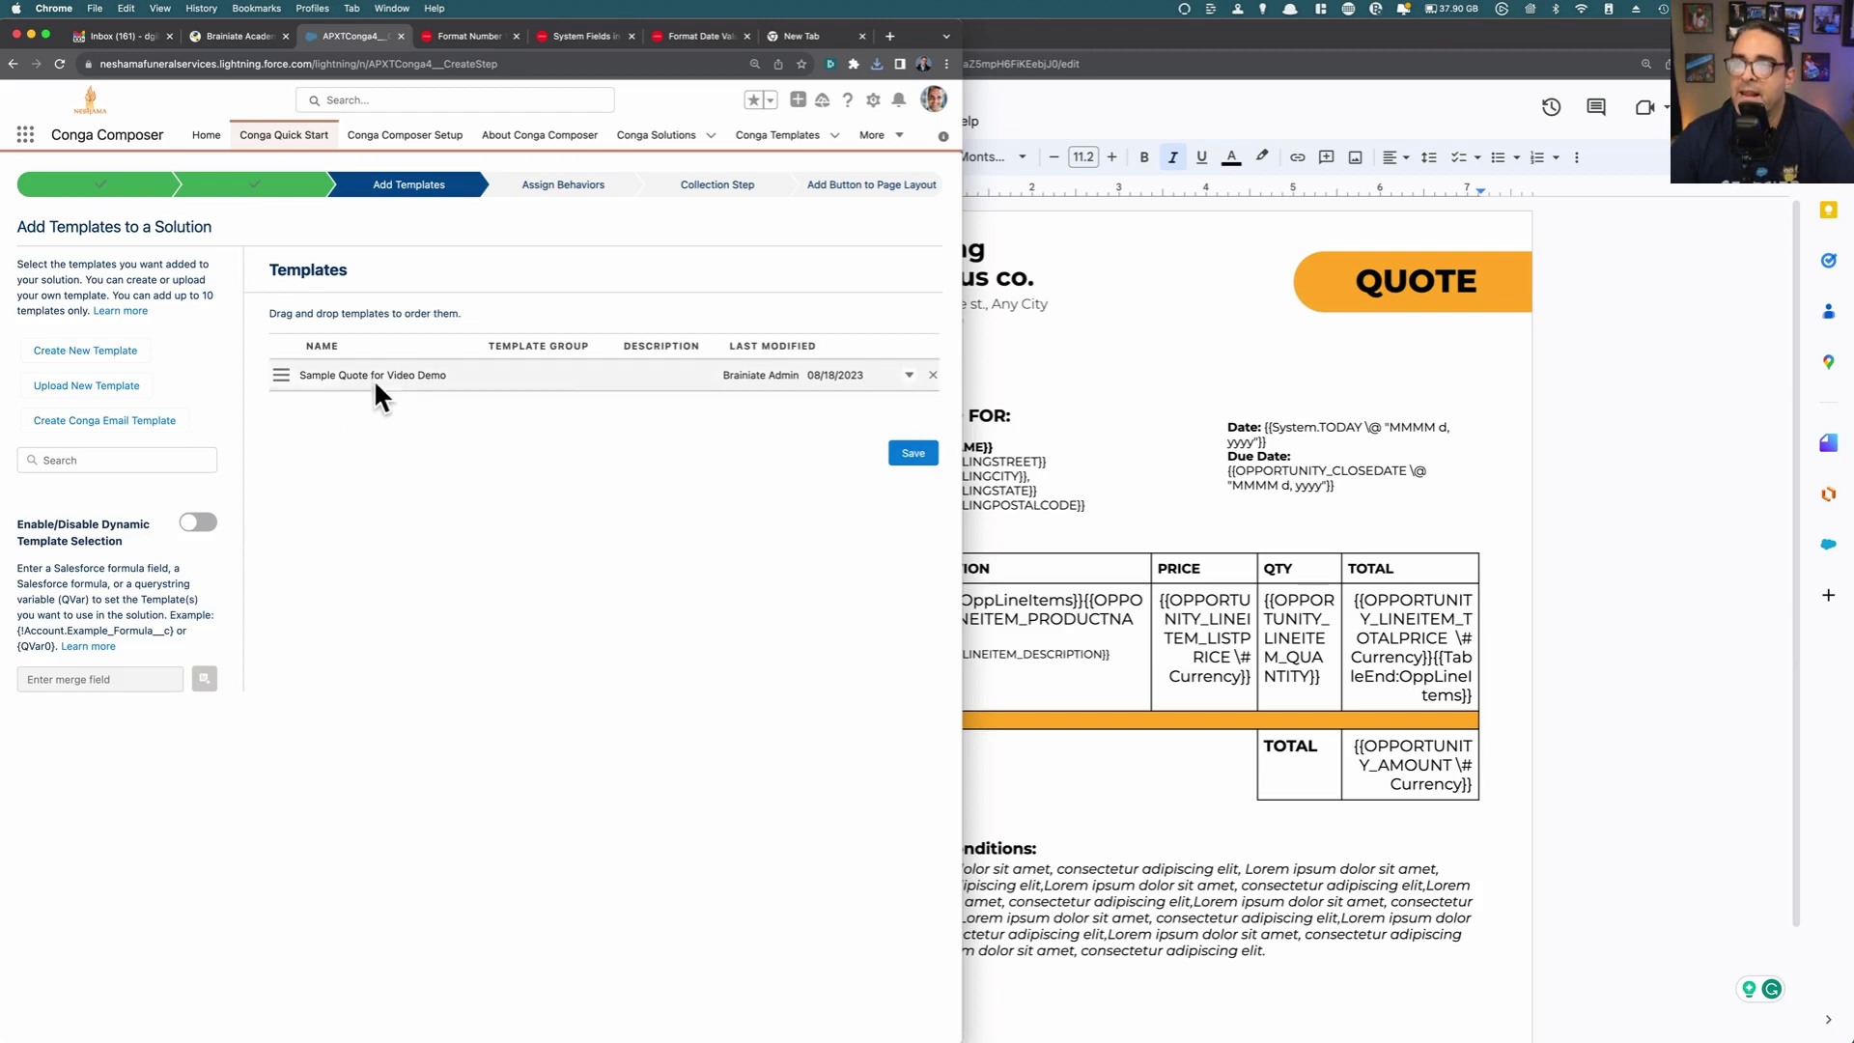
click(914, 453)
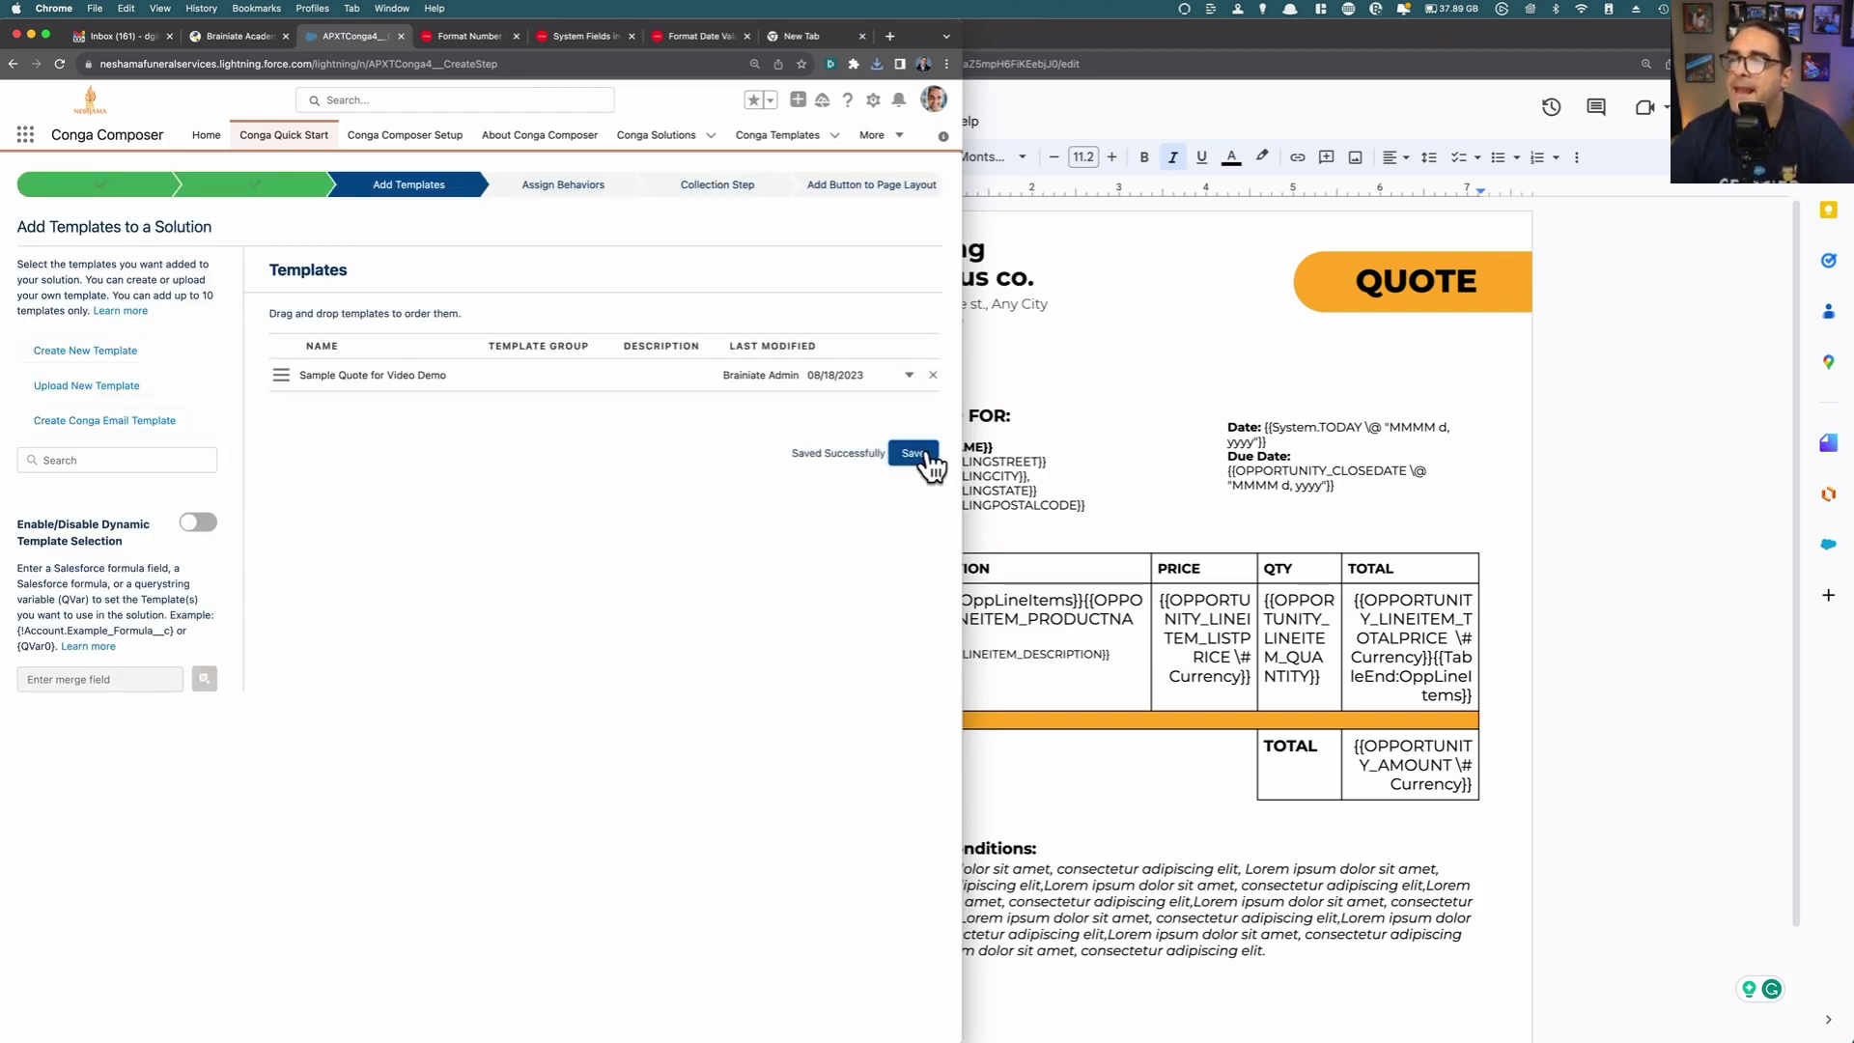
click(561, 186)
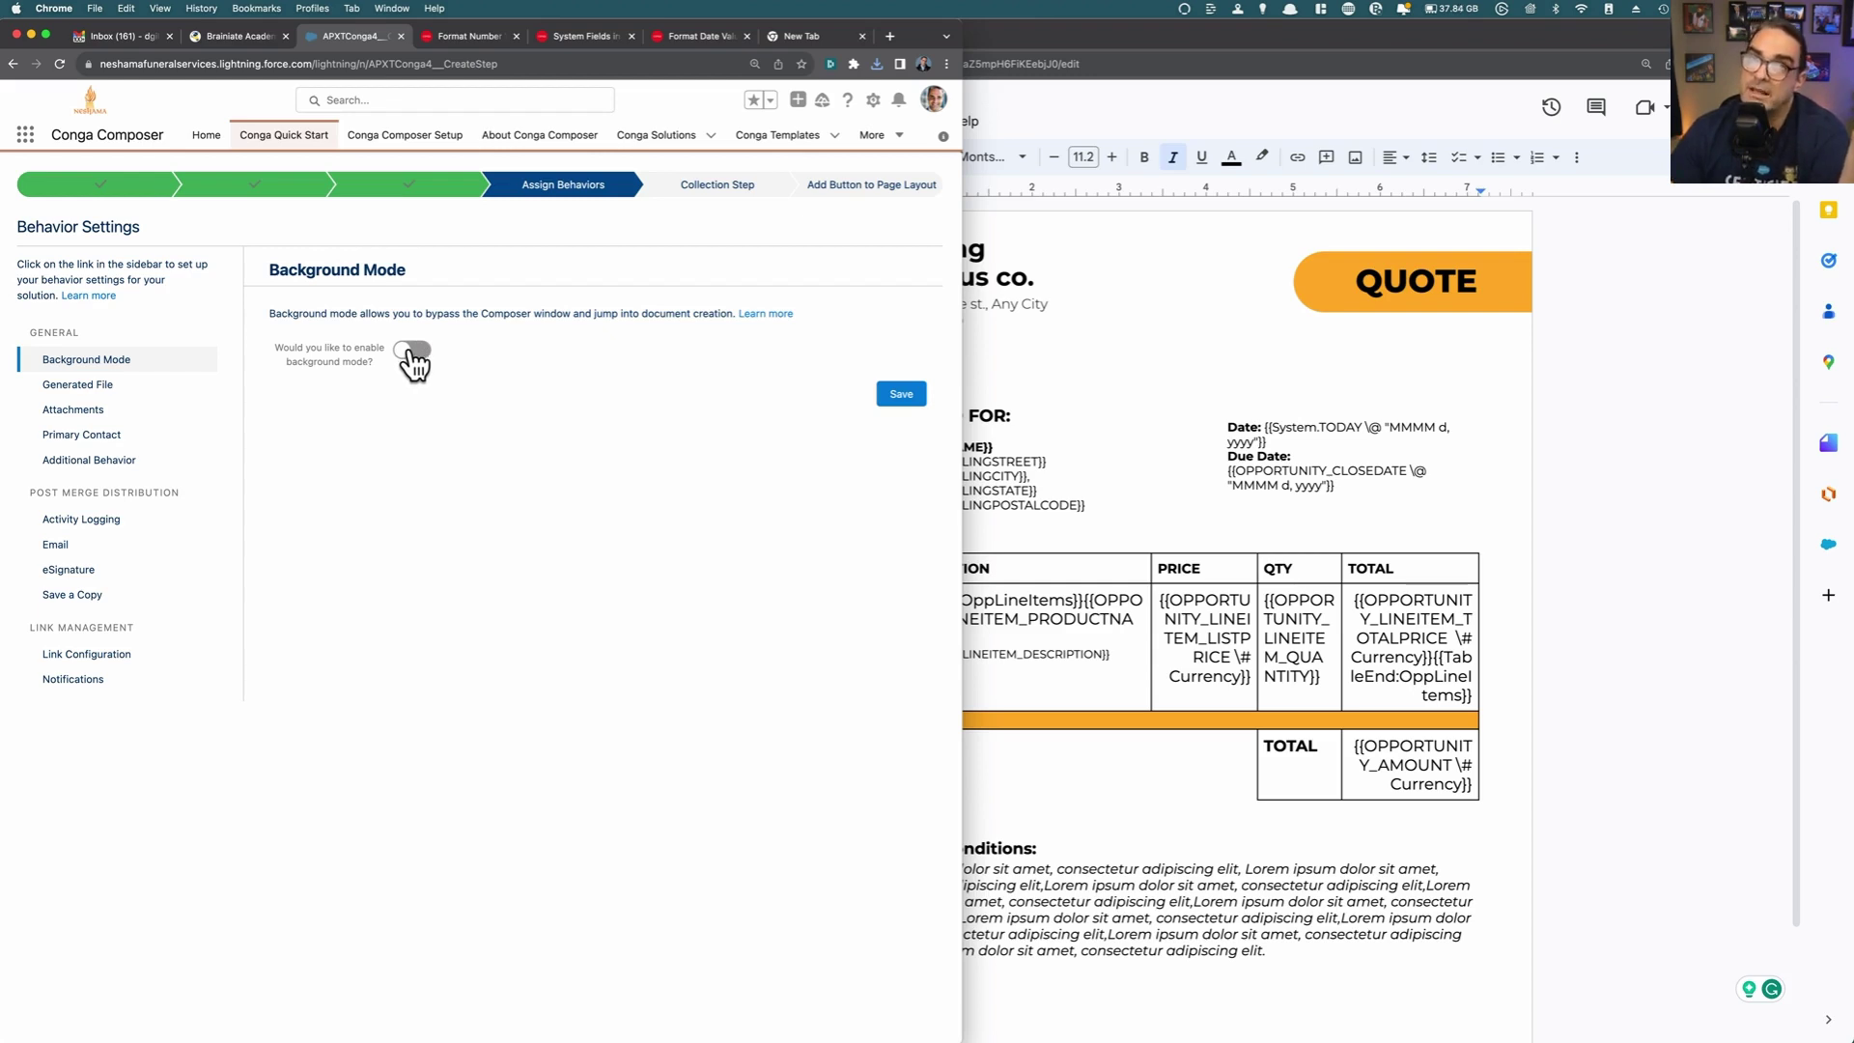
Step: Convert output to PDF and set the filename to 'Quote for {!Opportunity.Customized_Oppty_Name__c}', then save
click(95, 385)
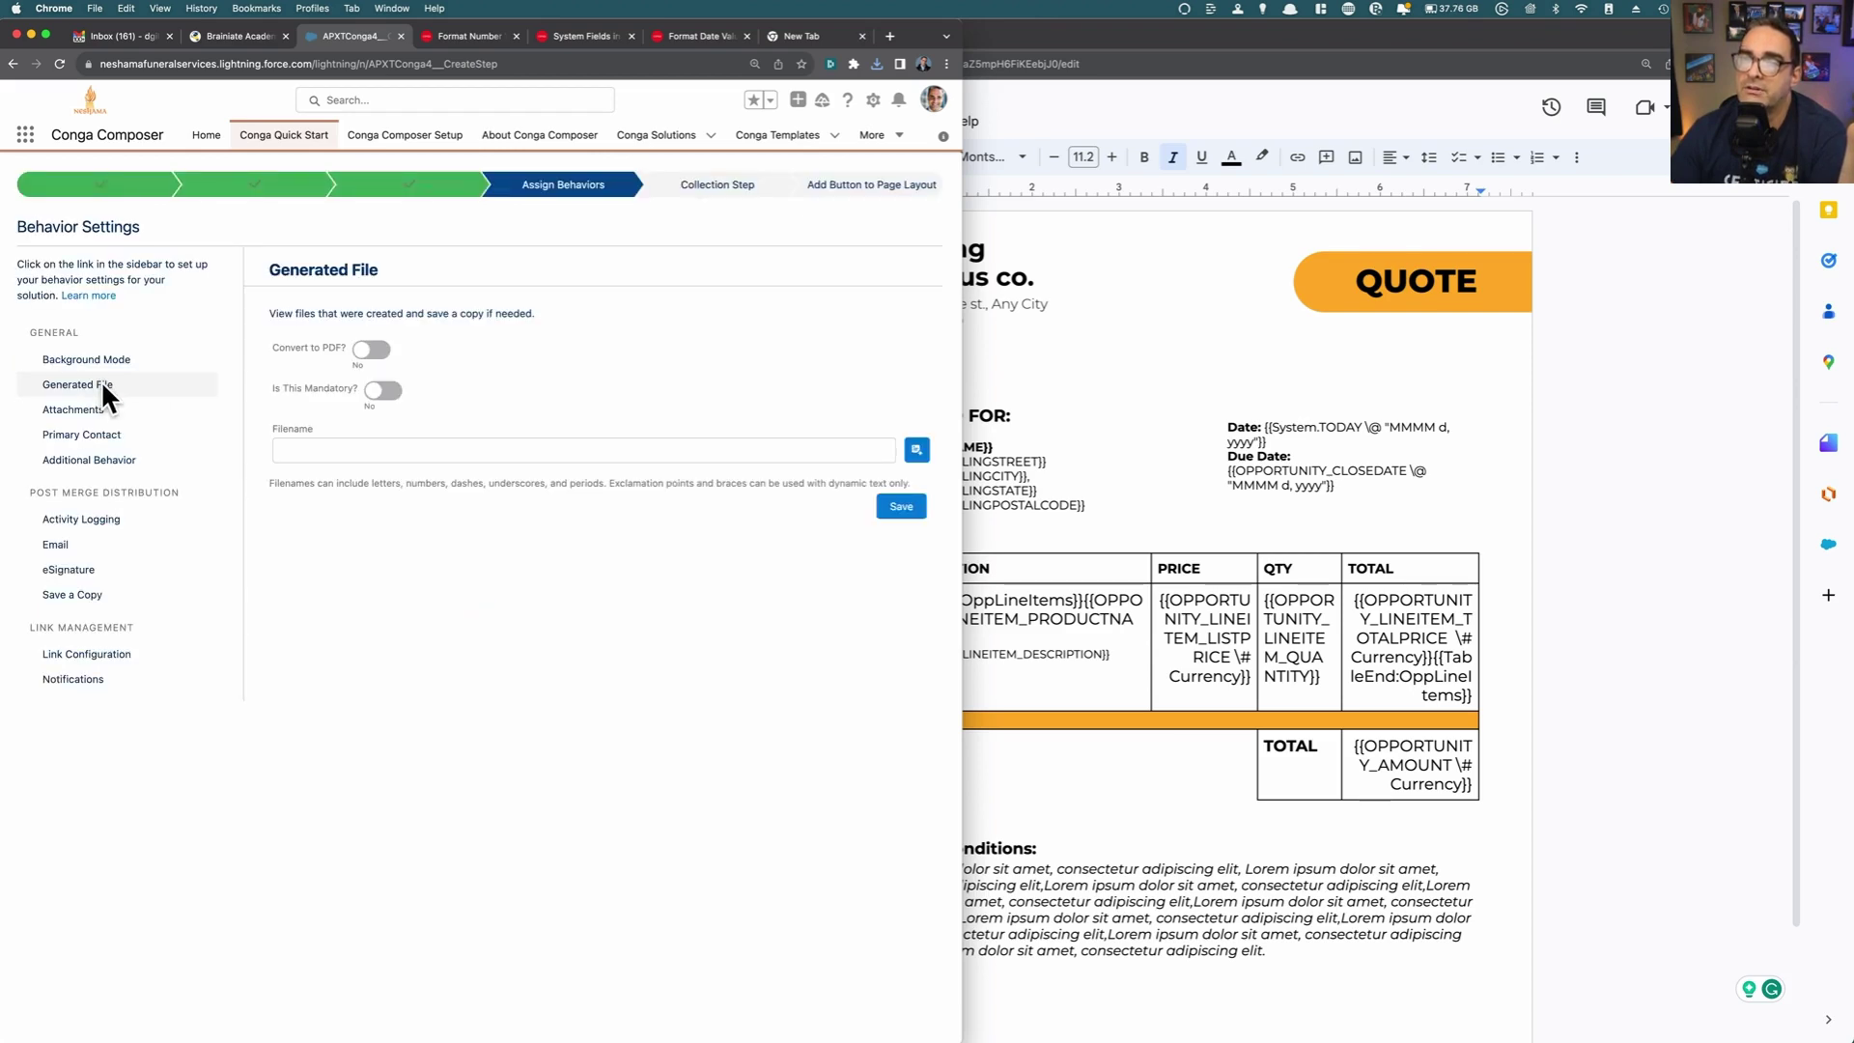
click(371, 352)
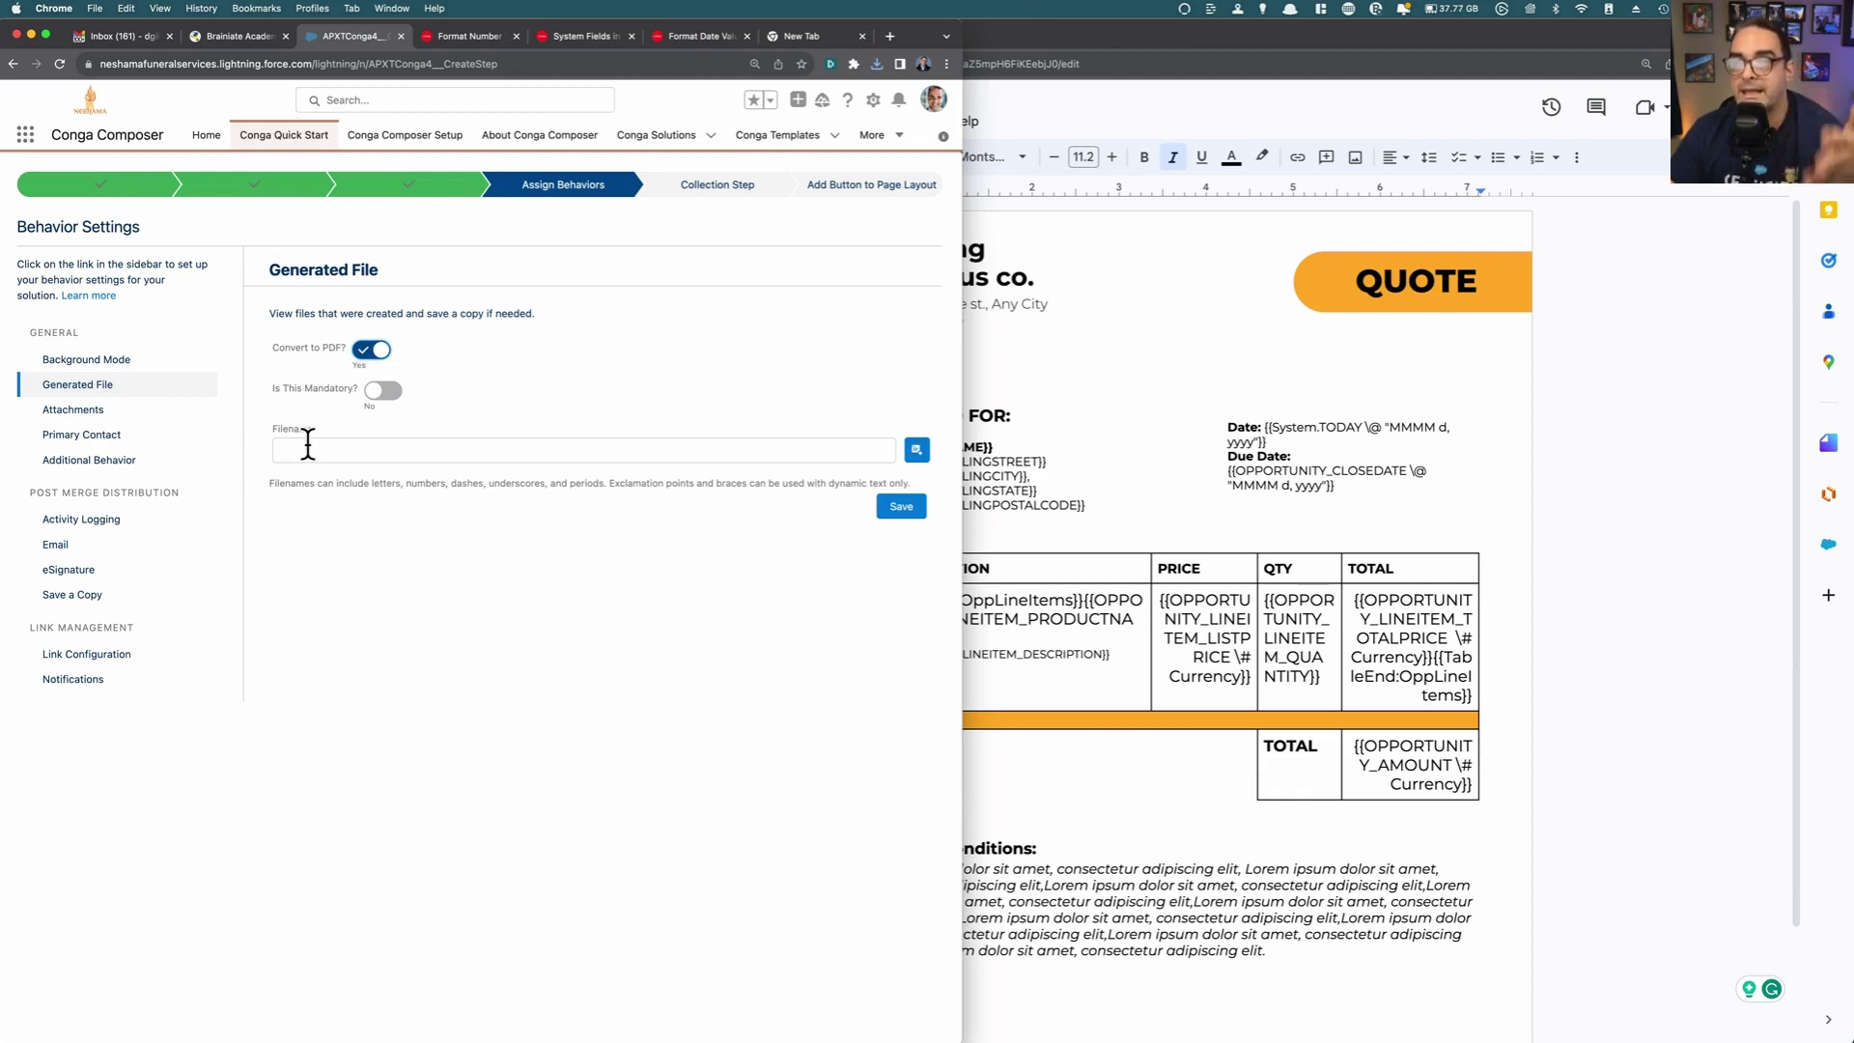
click(917, 448)
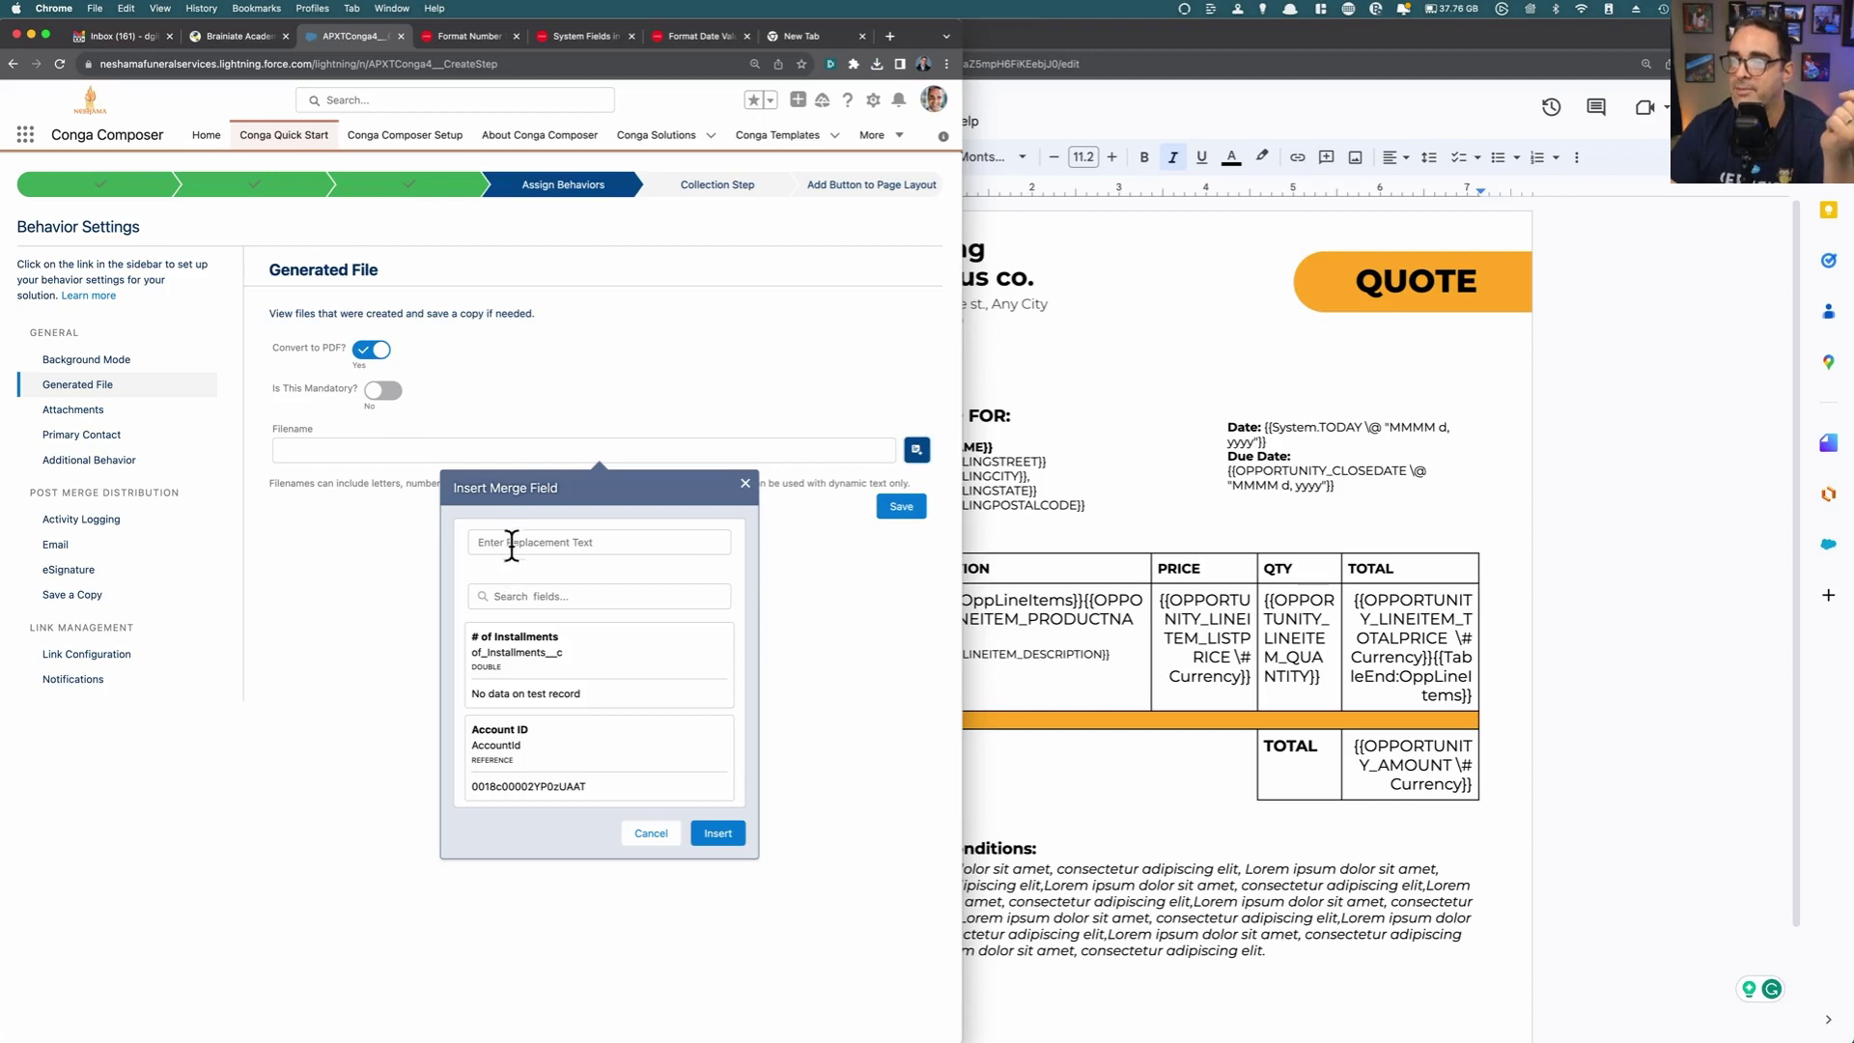
click(519, 595)
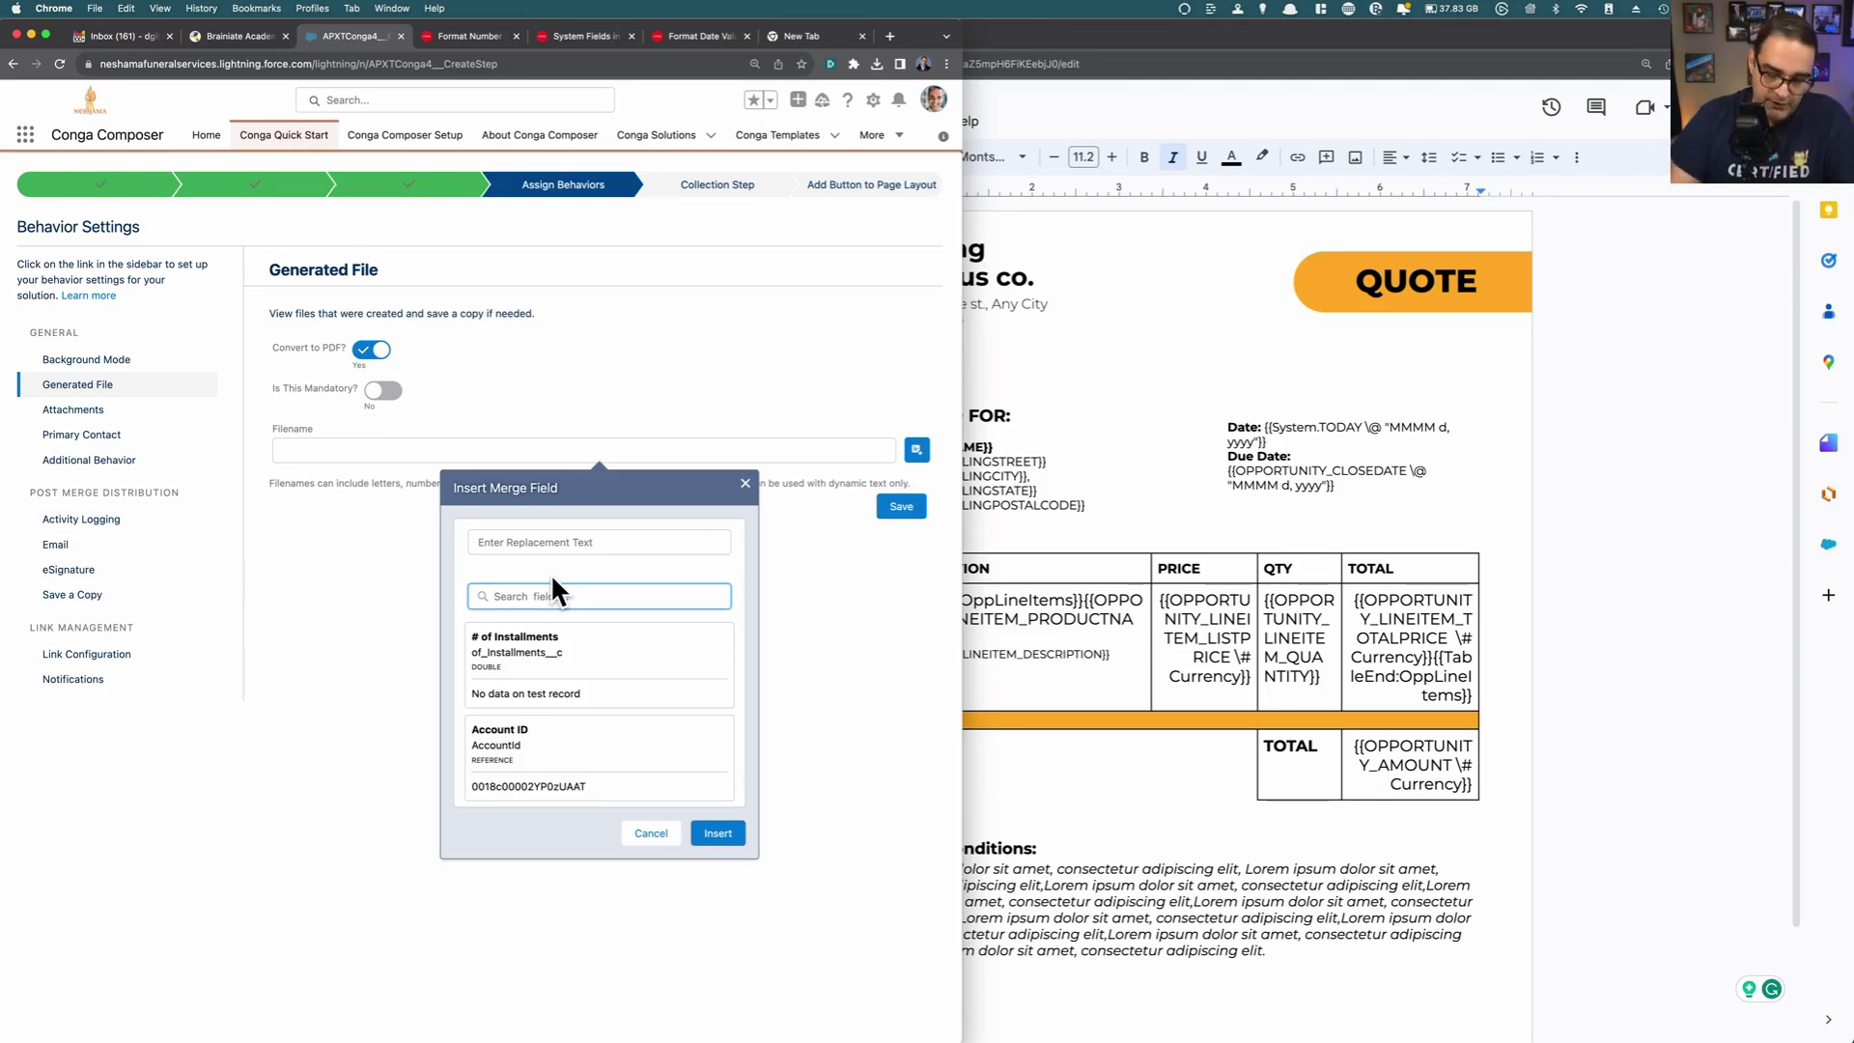
text(opp)
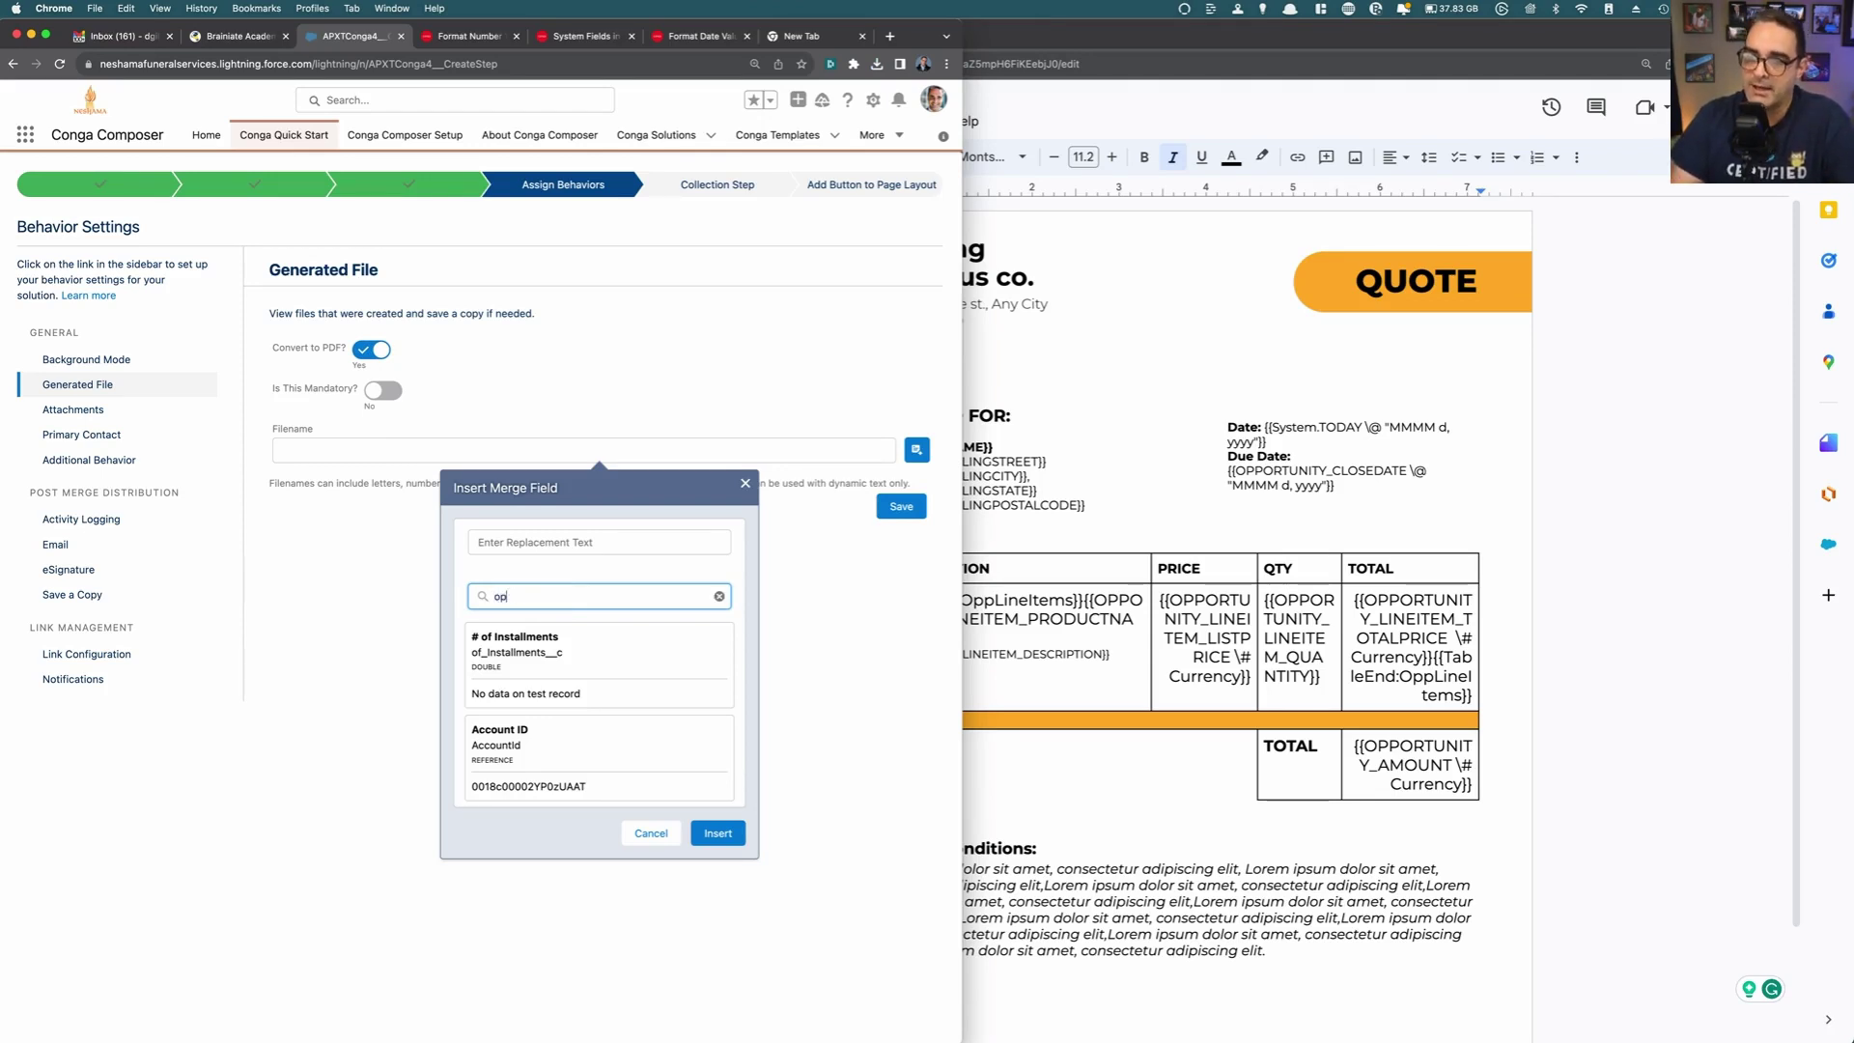
key(BackSpace)
key(BackSpace)
text(name)
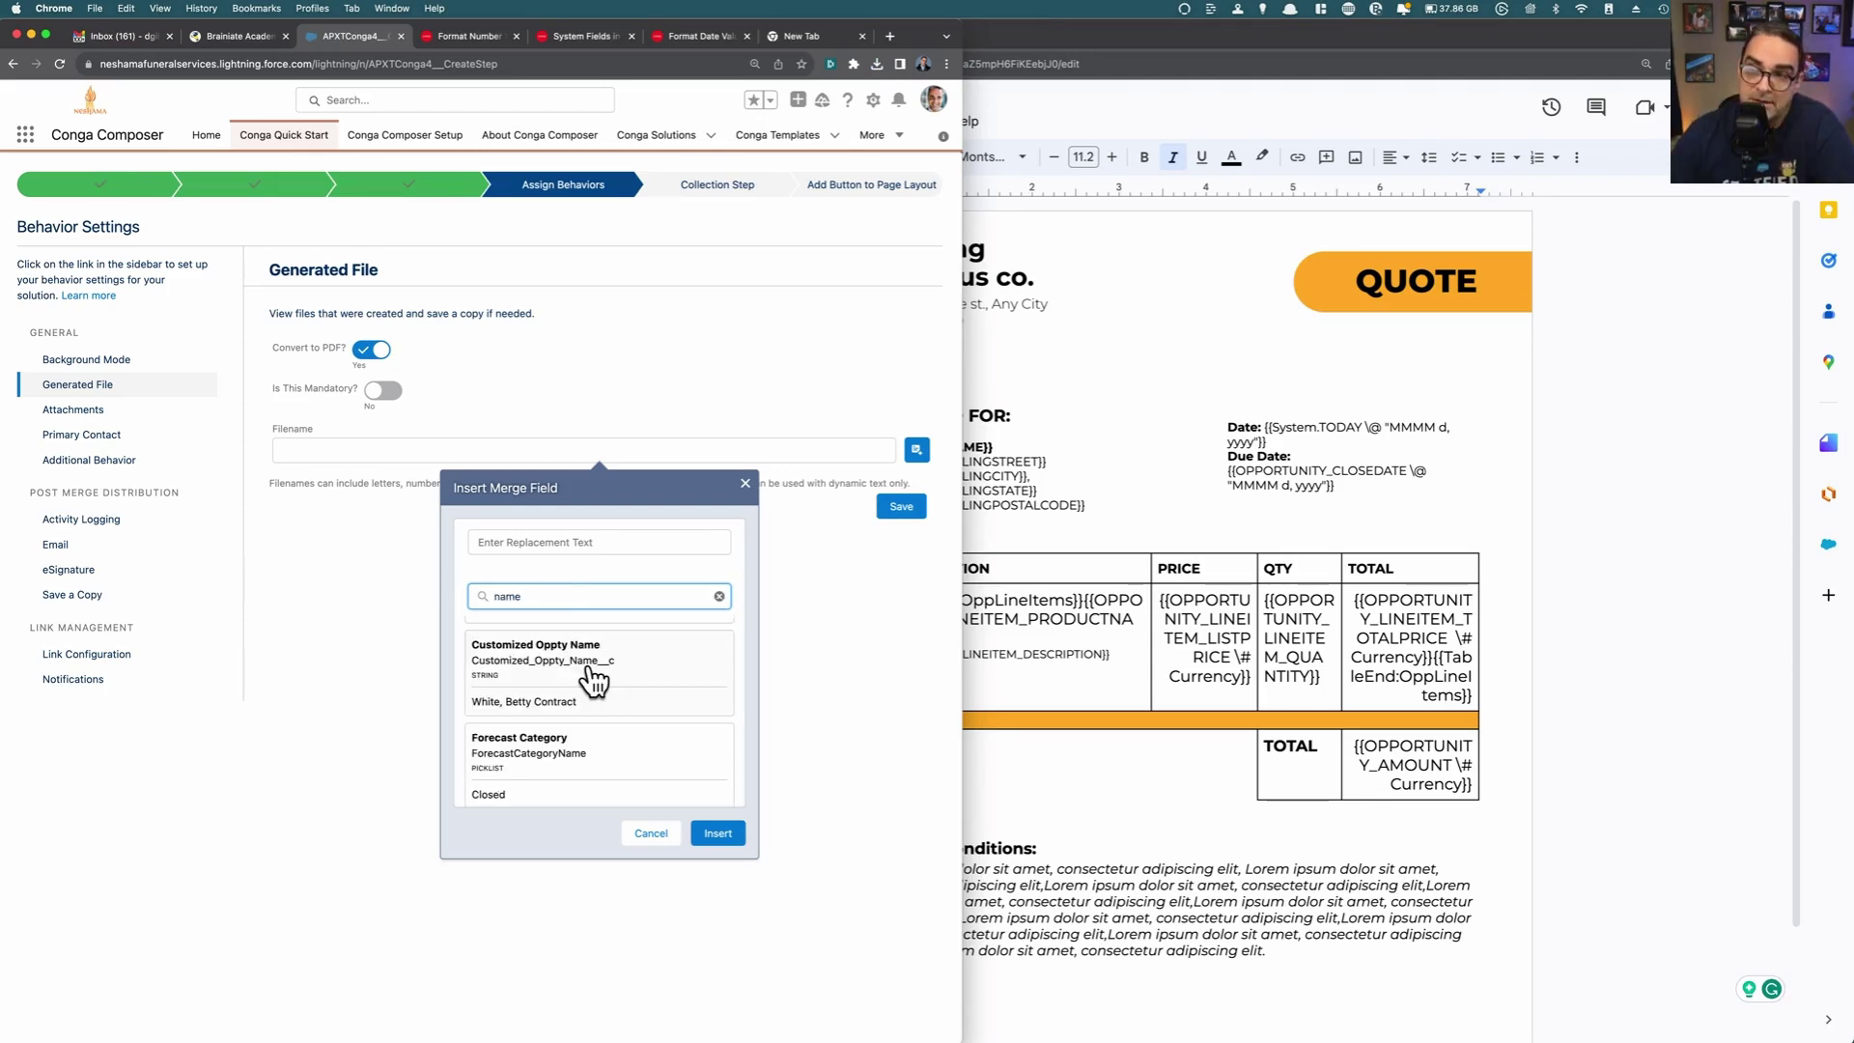
click(594, 681)
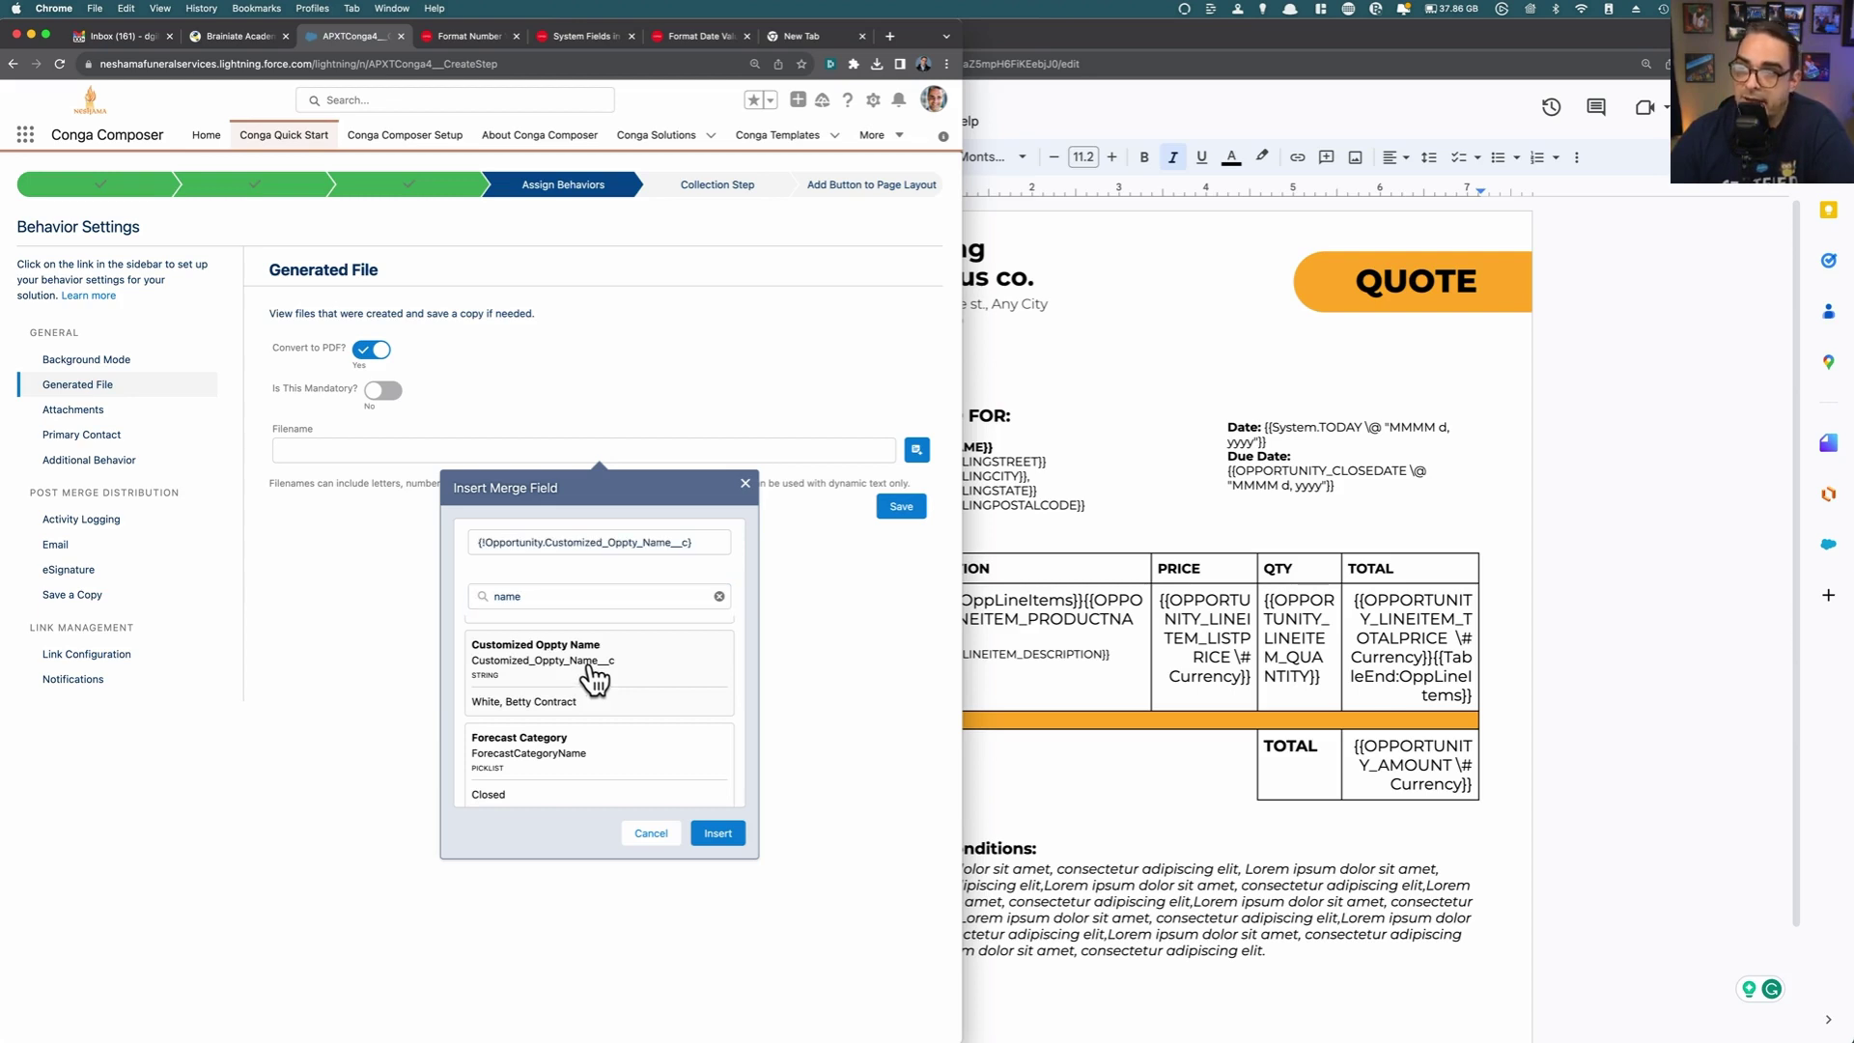
key(Return)
text(Prop{!Opportunity.Customized_Oppty_Name__c)
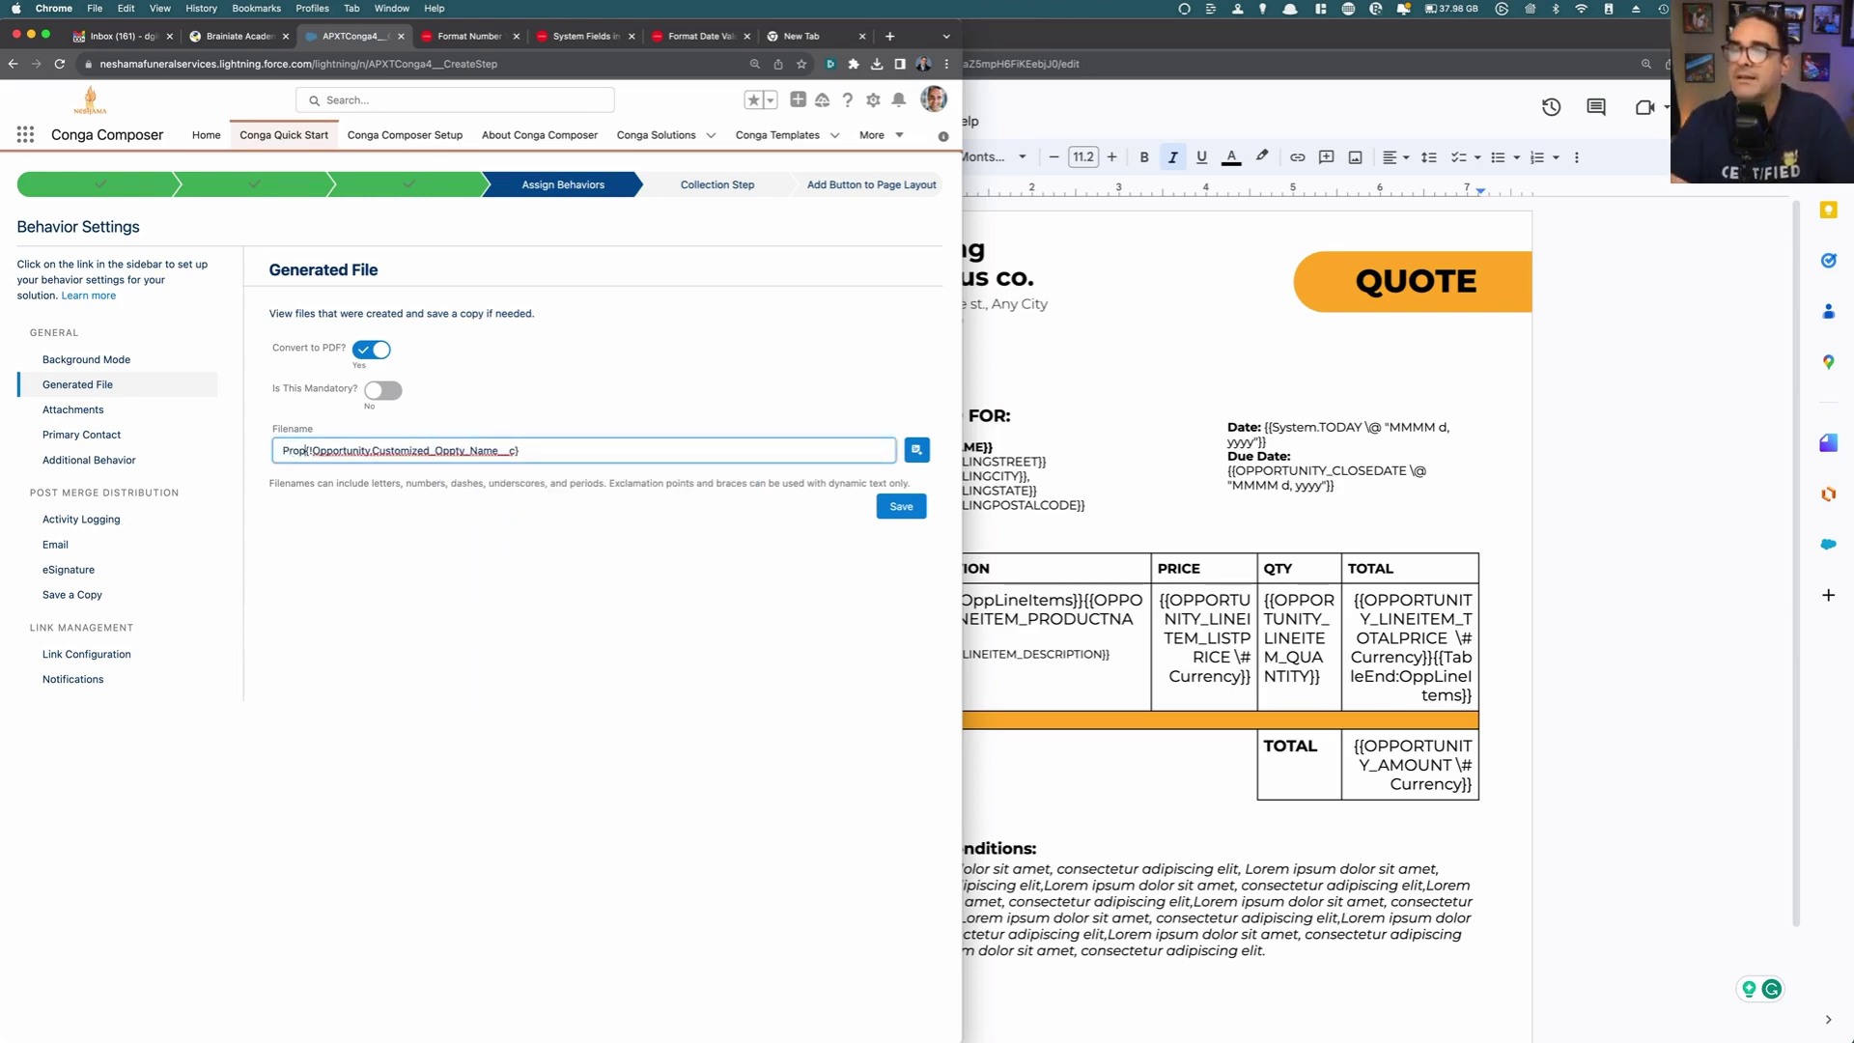
key(BackSpace)
key(BackSpace)
key(BackSpace)
key(BackSpace)
text(Quote for)
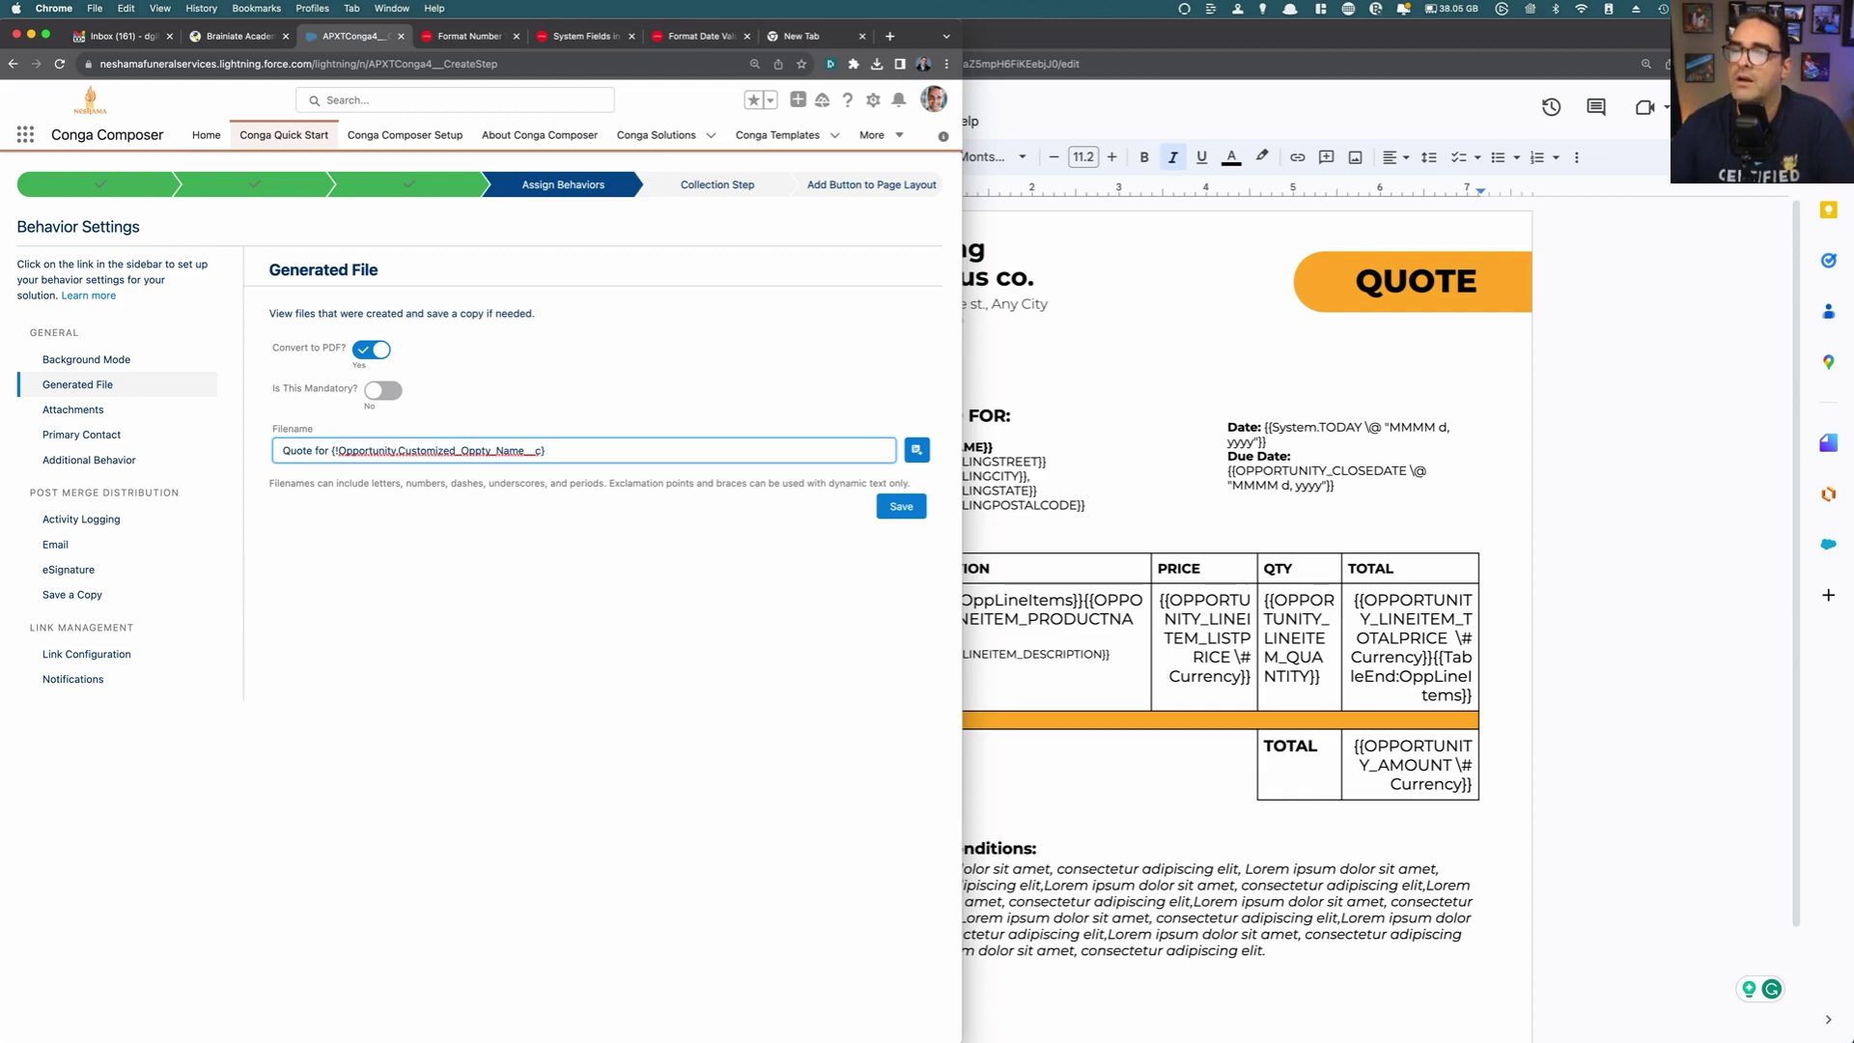
click(906, 507)
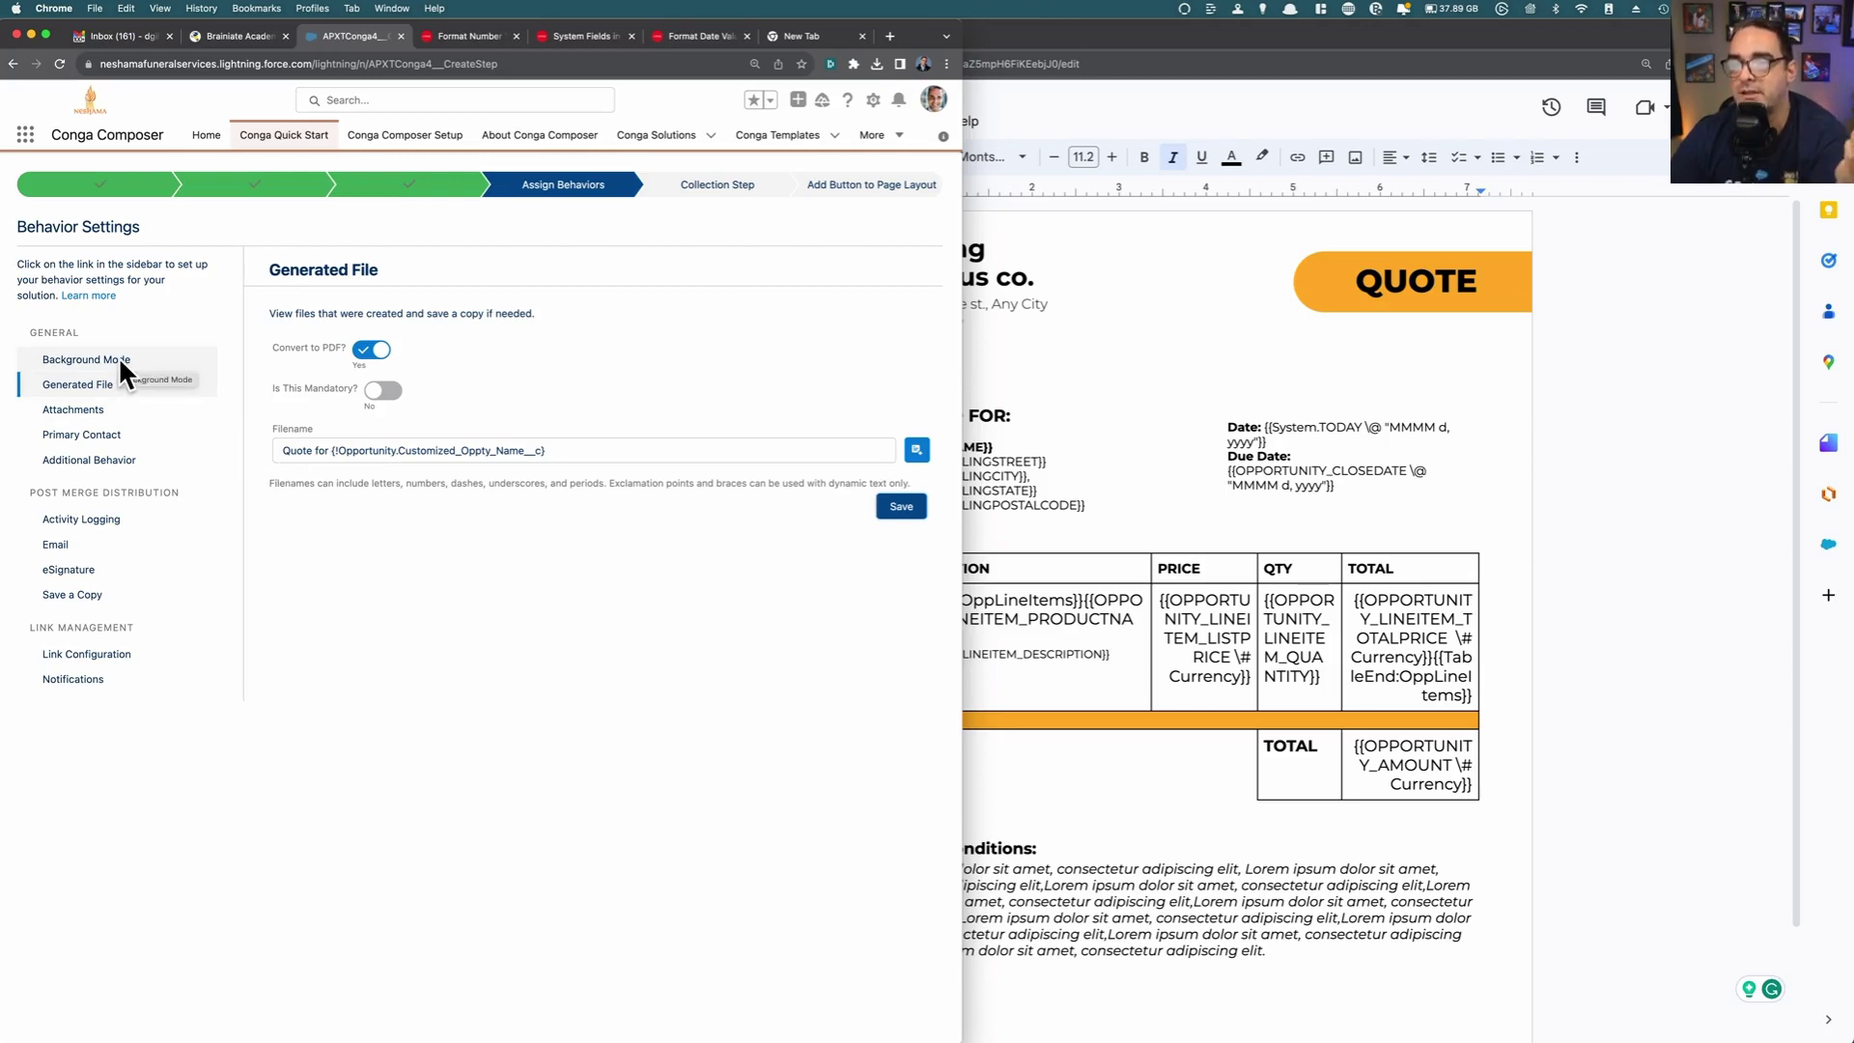
Step: Turn Background Mode to Yes with Attach to Salesforce Files (DS7=11) and save
click(87, 359)
click(418, 355)
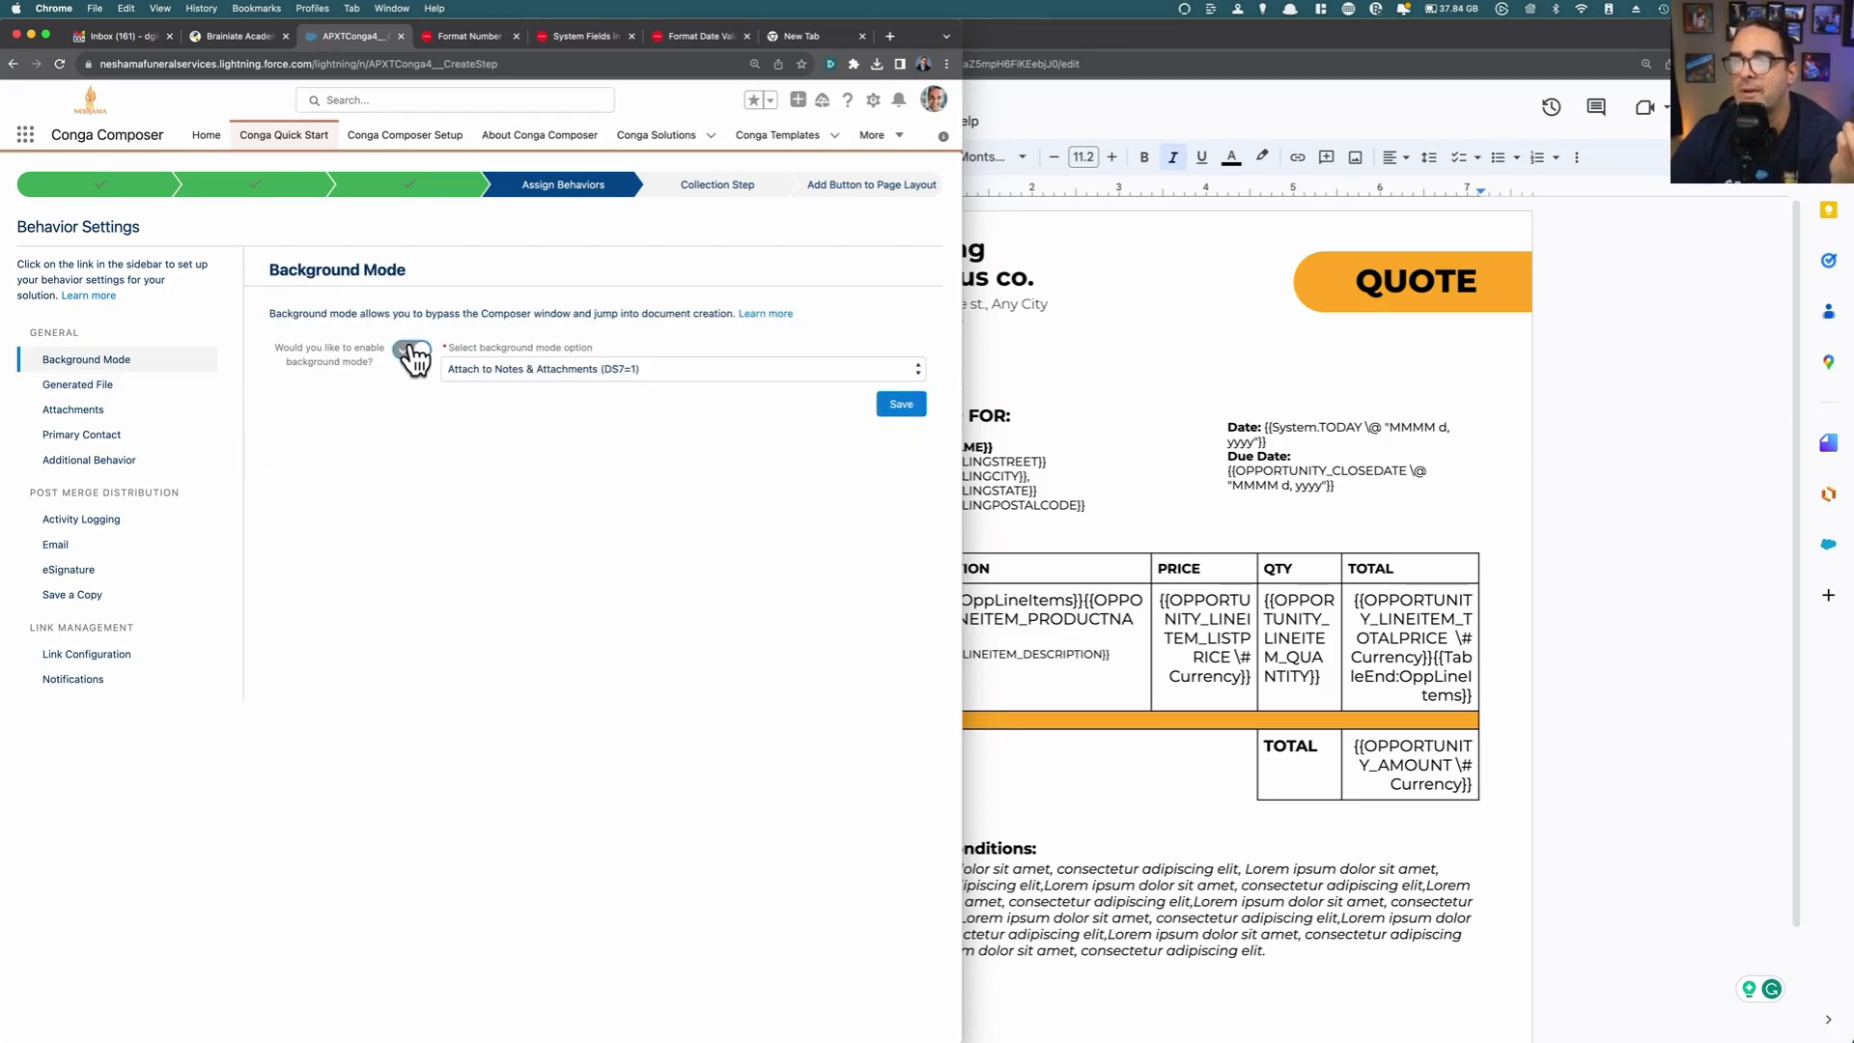
click(764, 367)
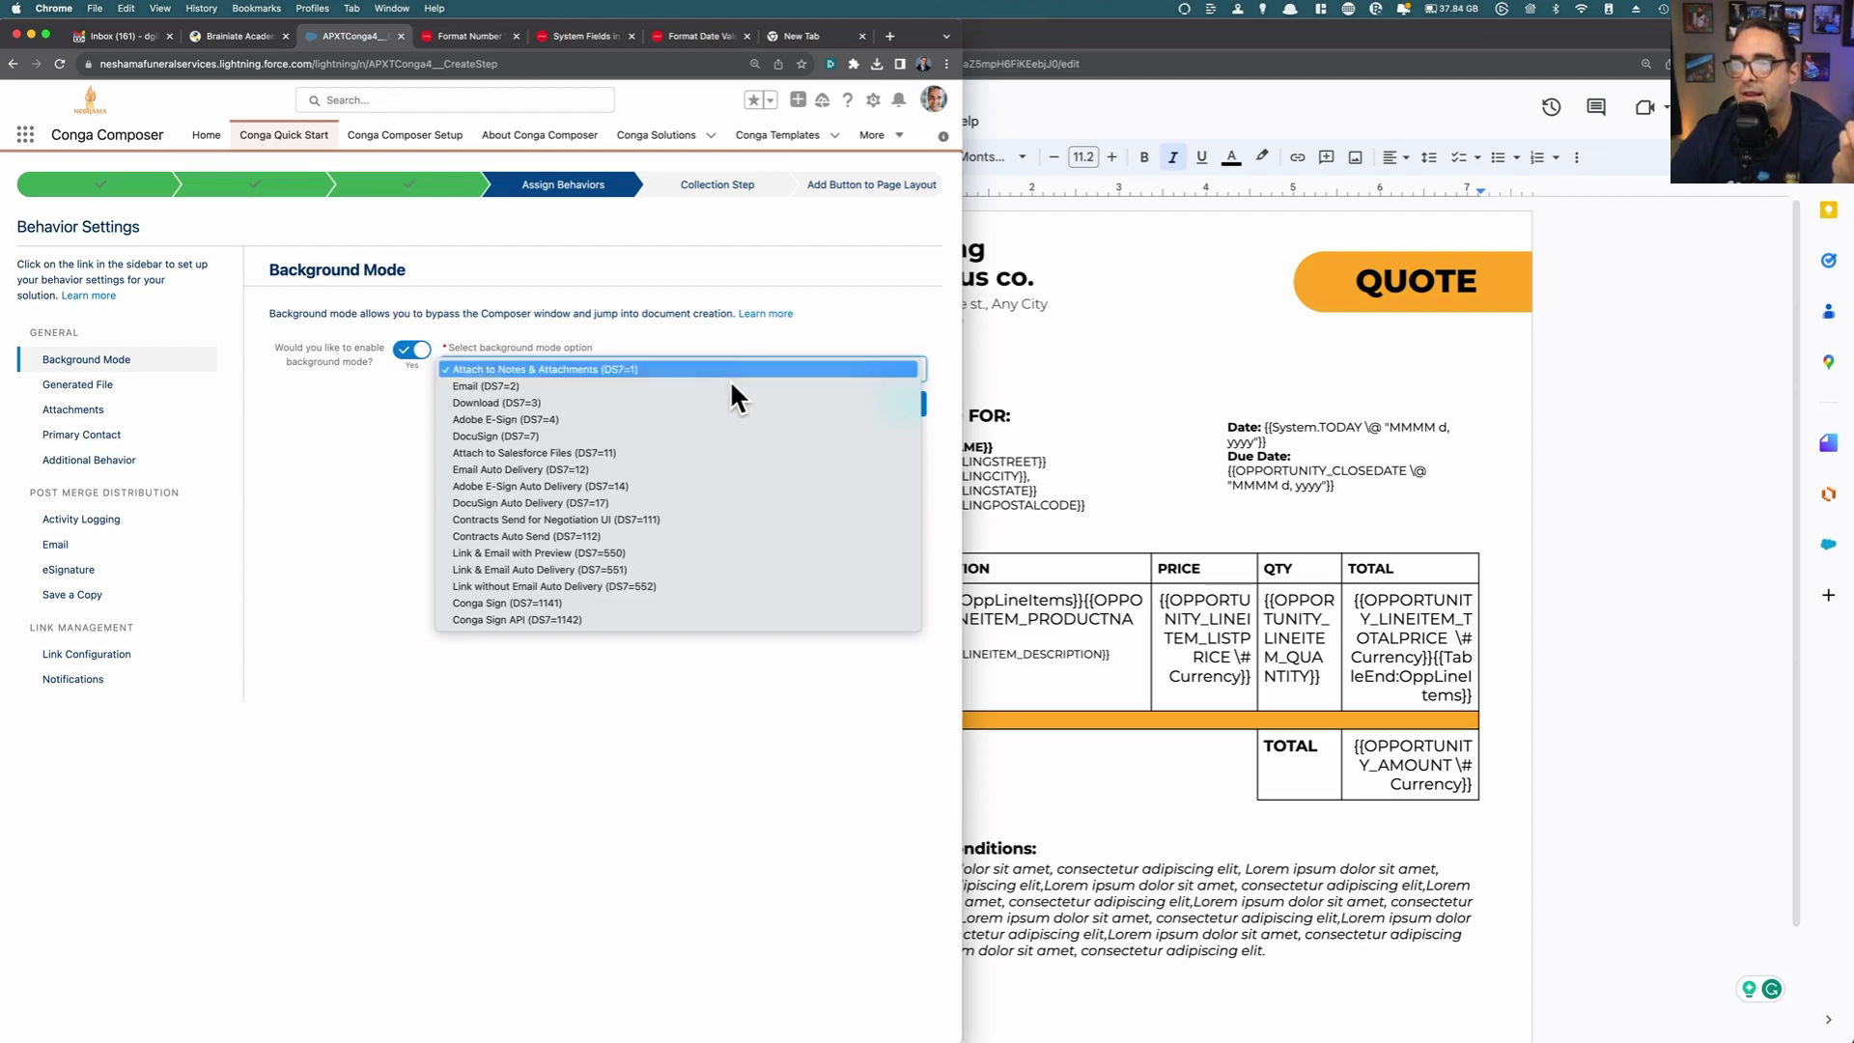
click(727, 450)
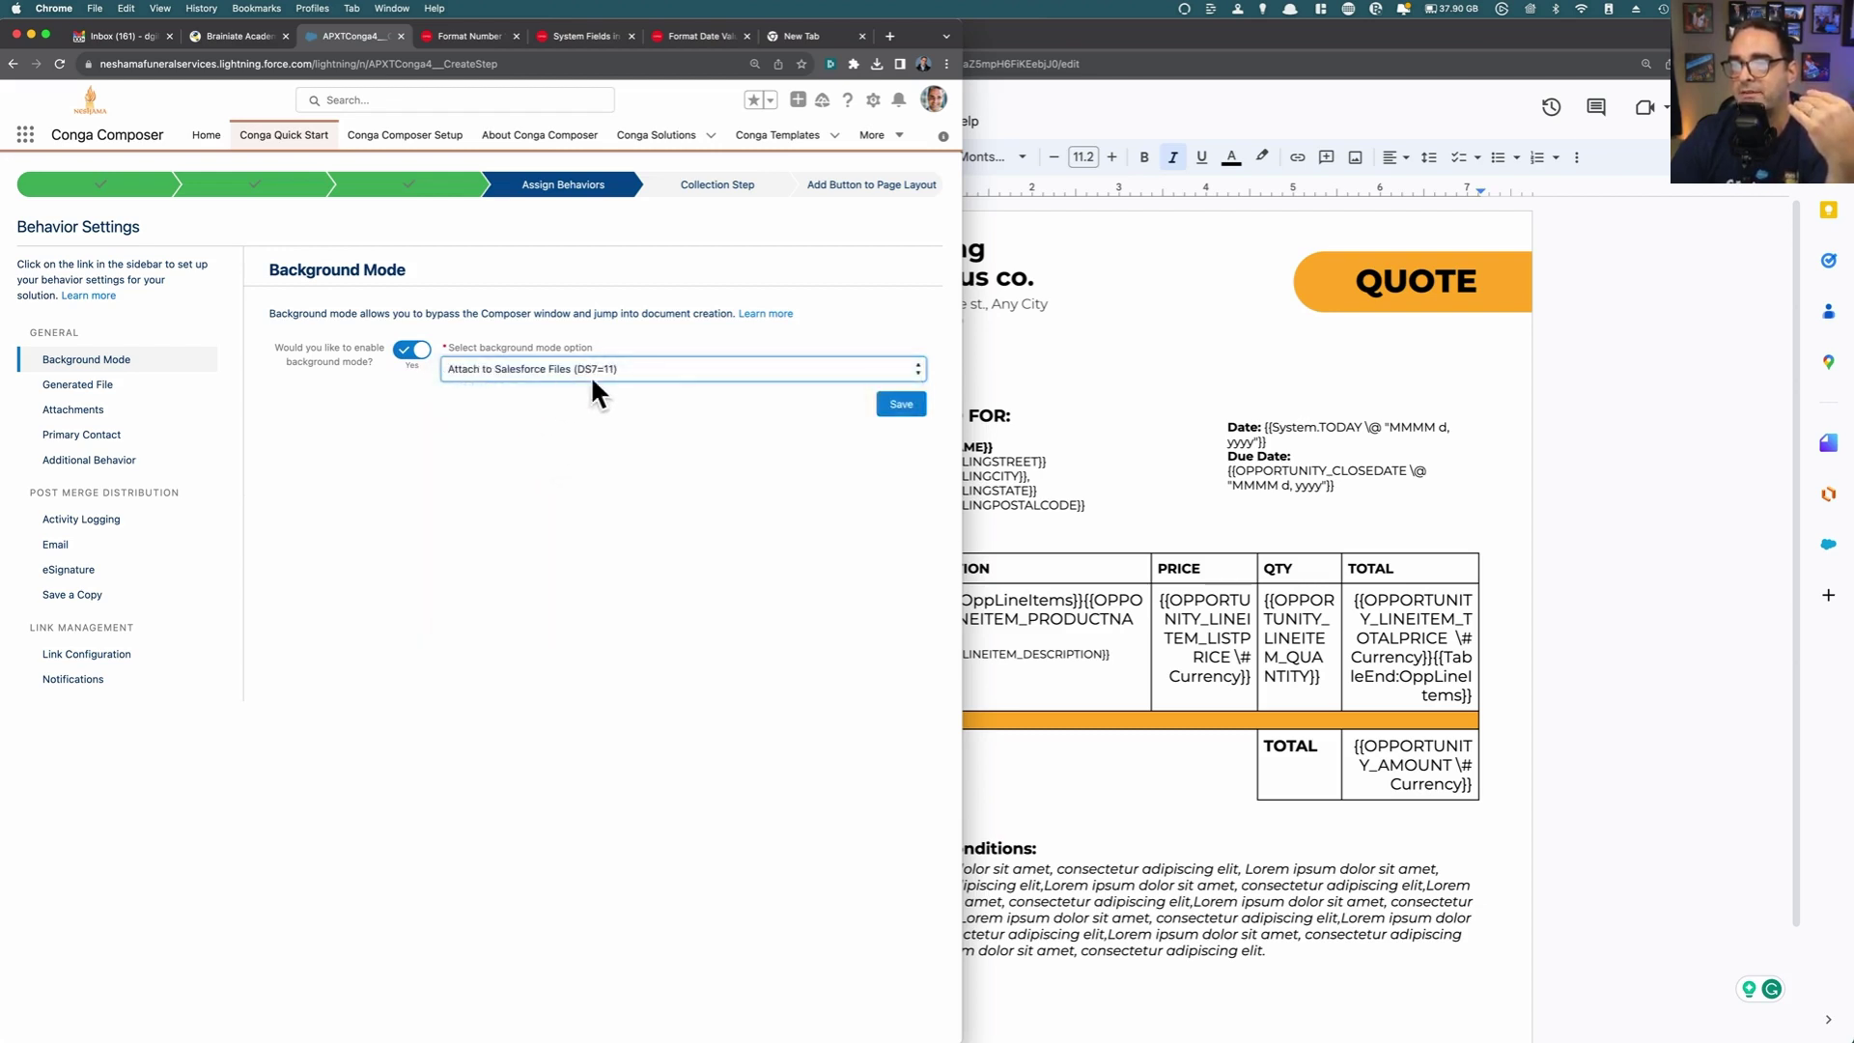
click(894, 407)
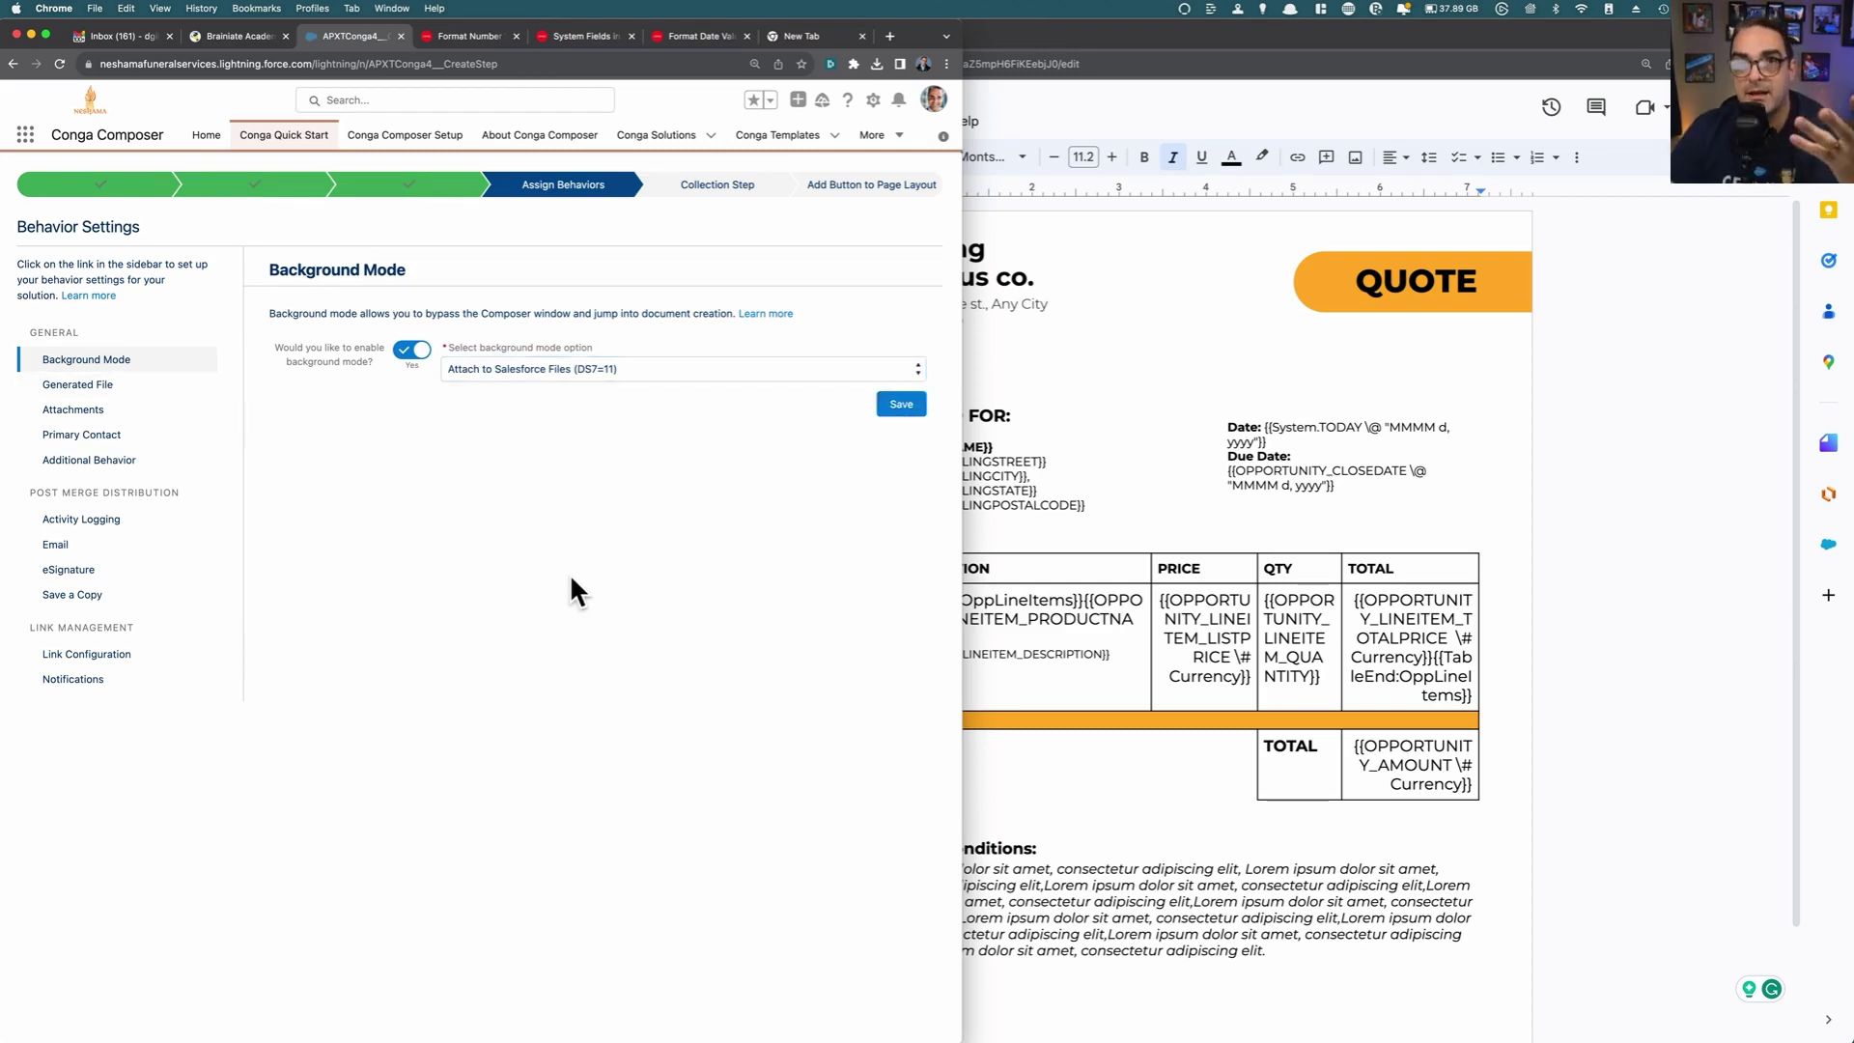
Step: Enable activity logging with subject 'Generated proposal for this Oppty' and 3 follow-up days, then save
click(86, 521)
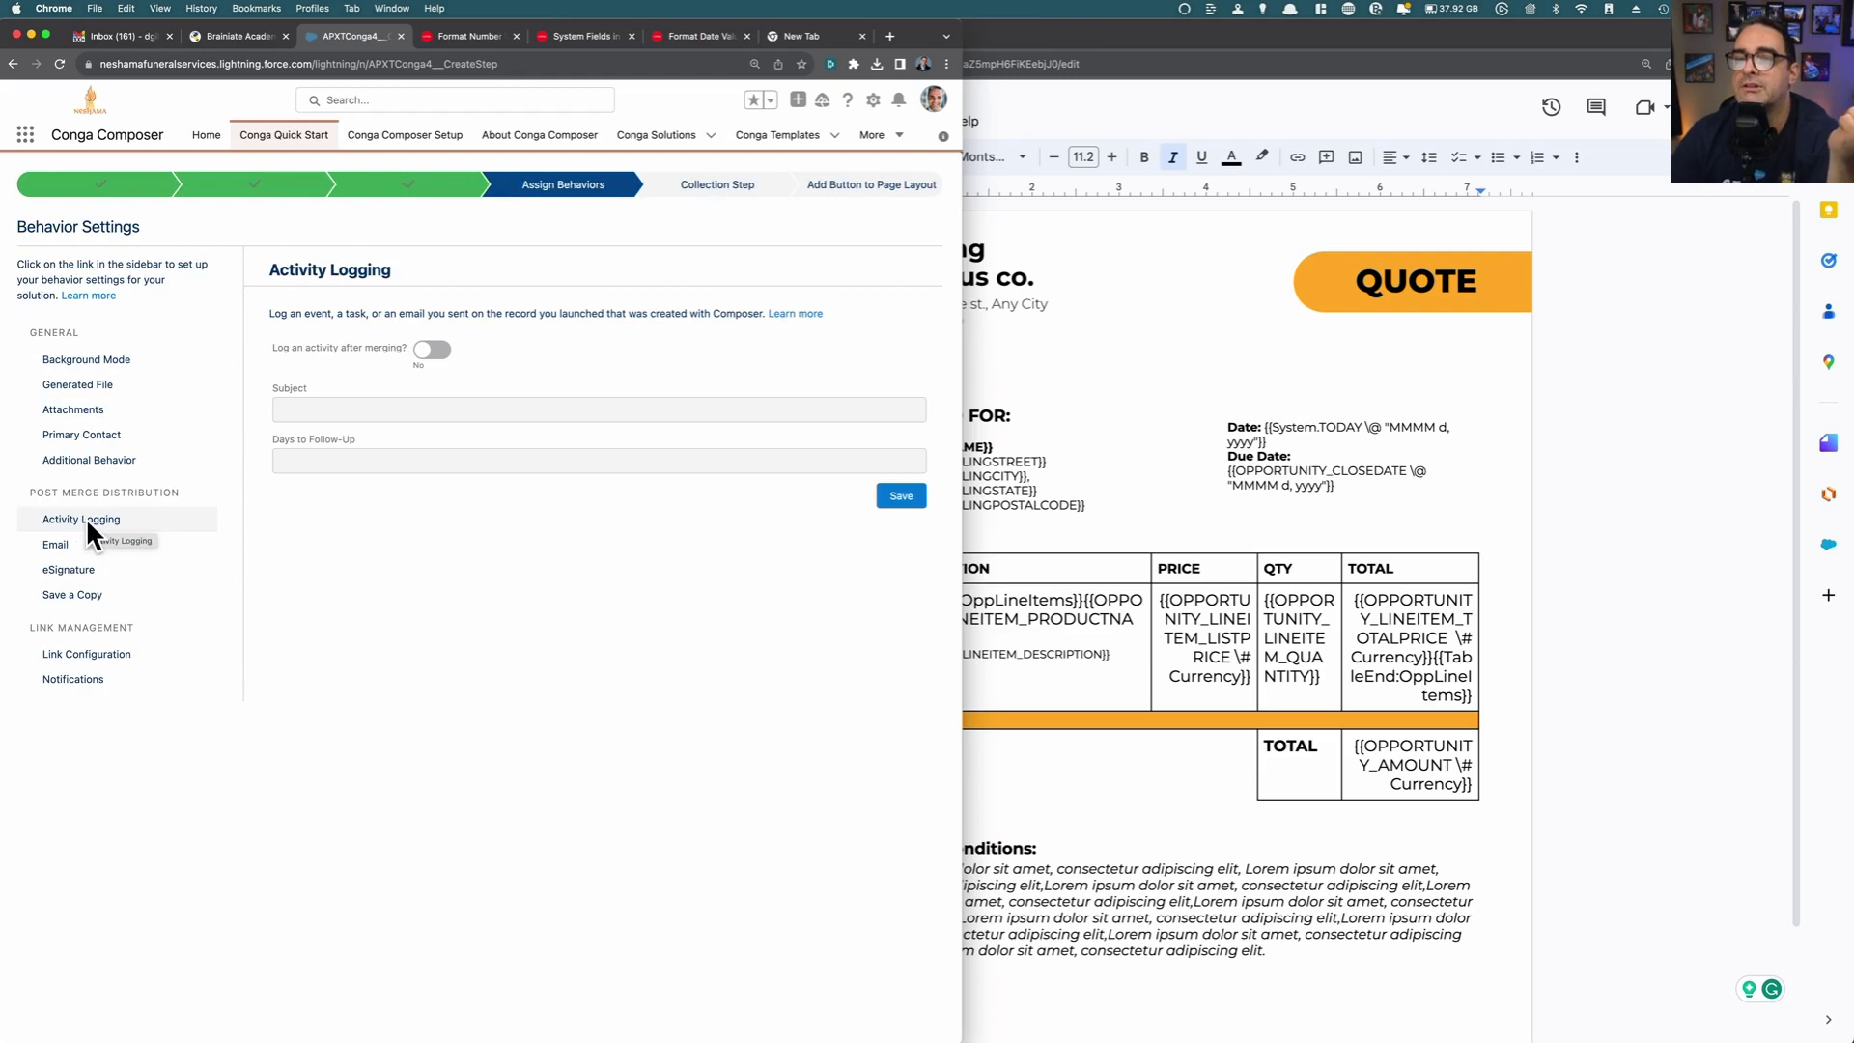
click(428, 355)
click(359, 410)
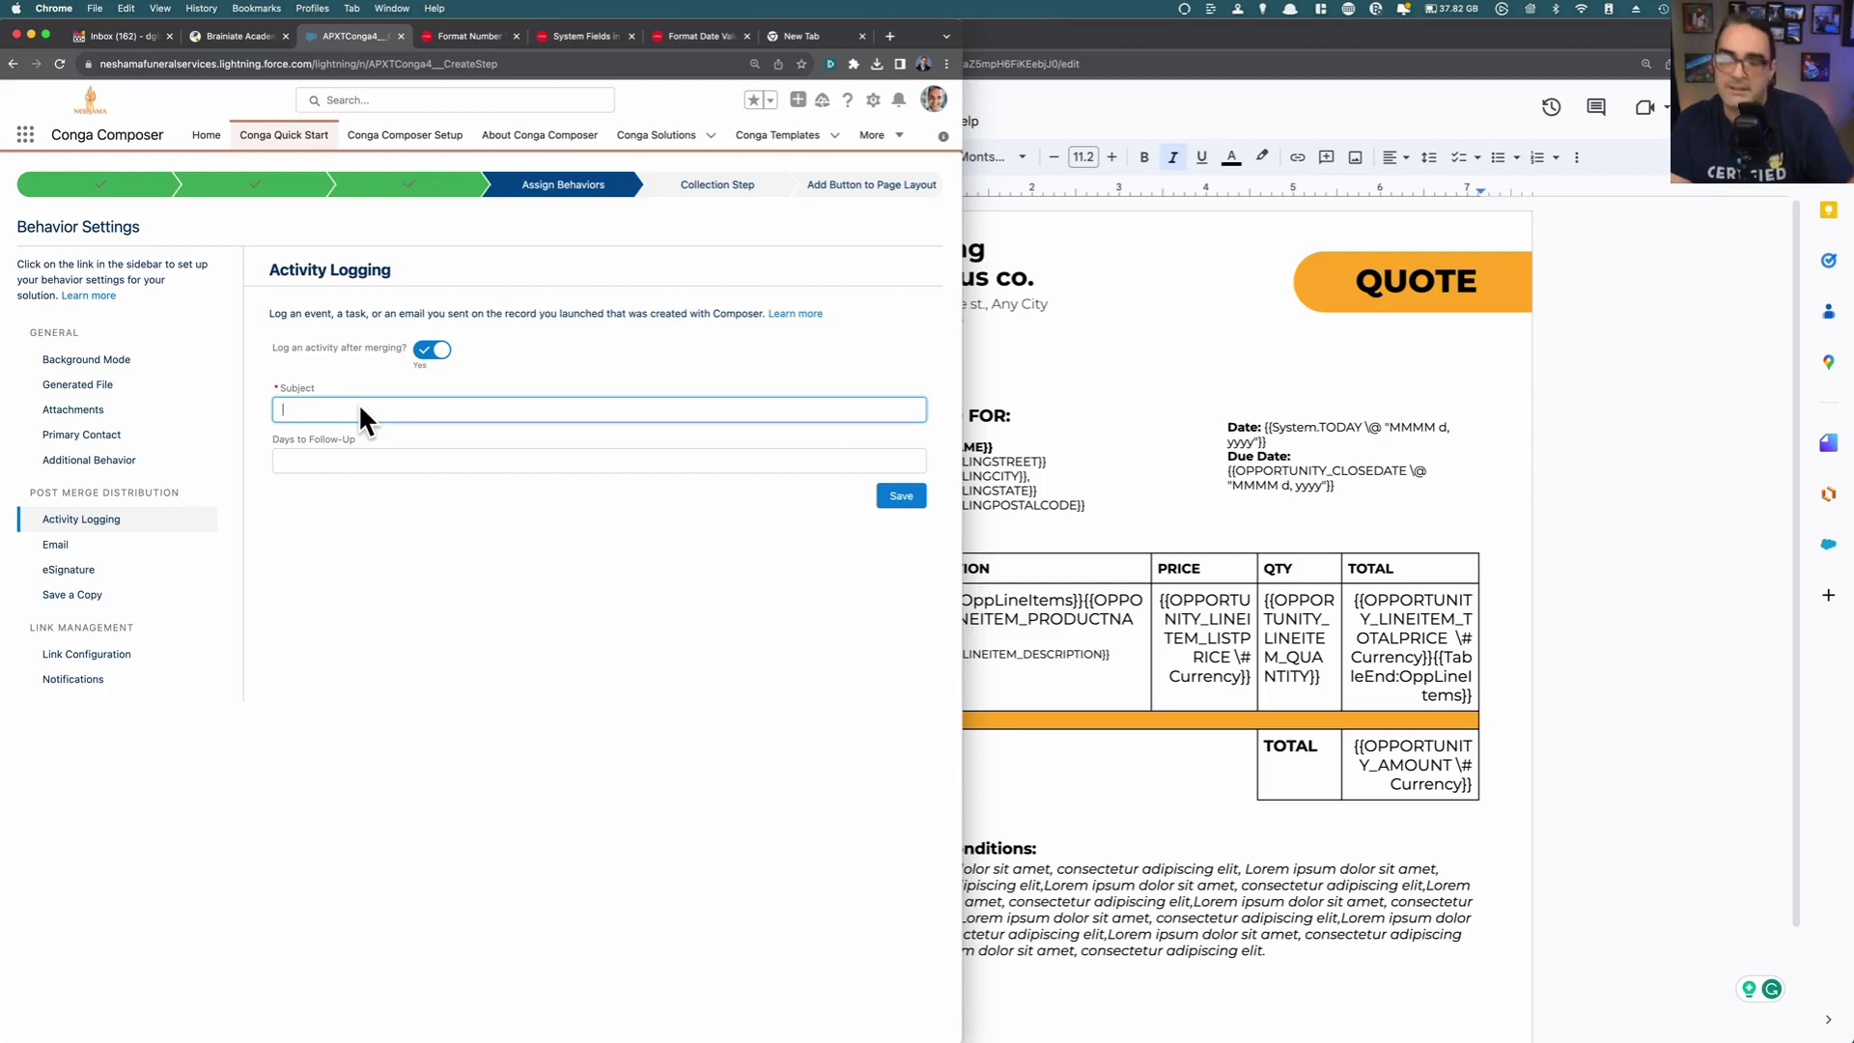
text(Generated propo)
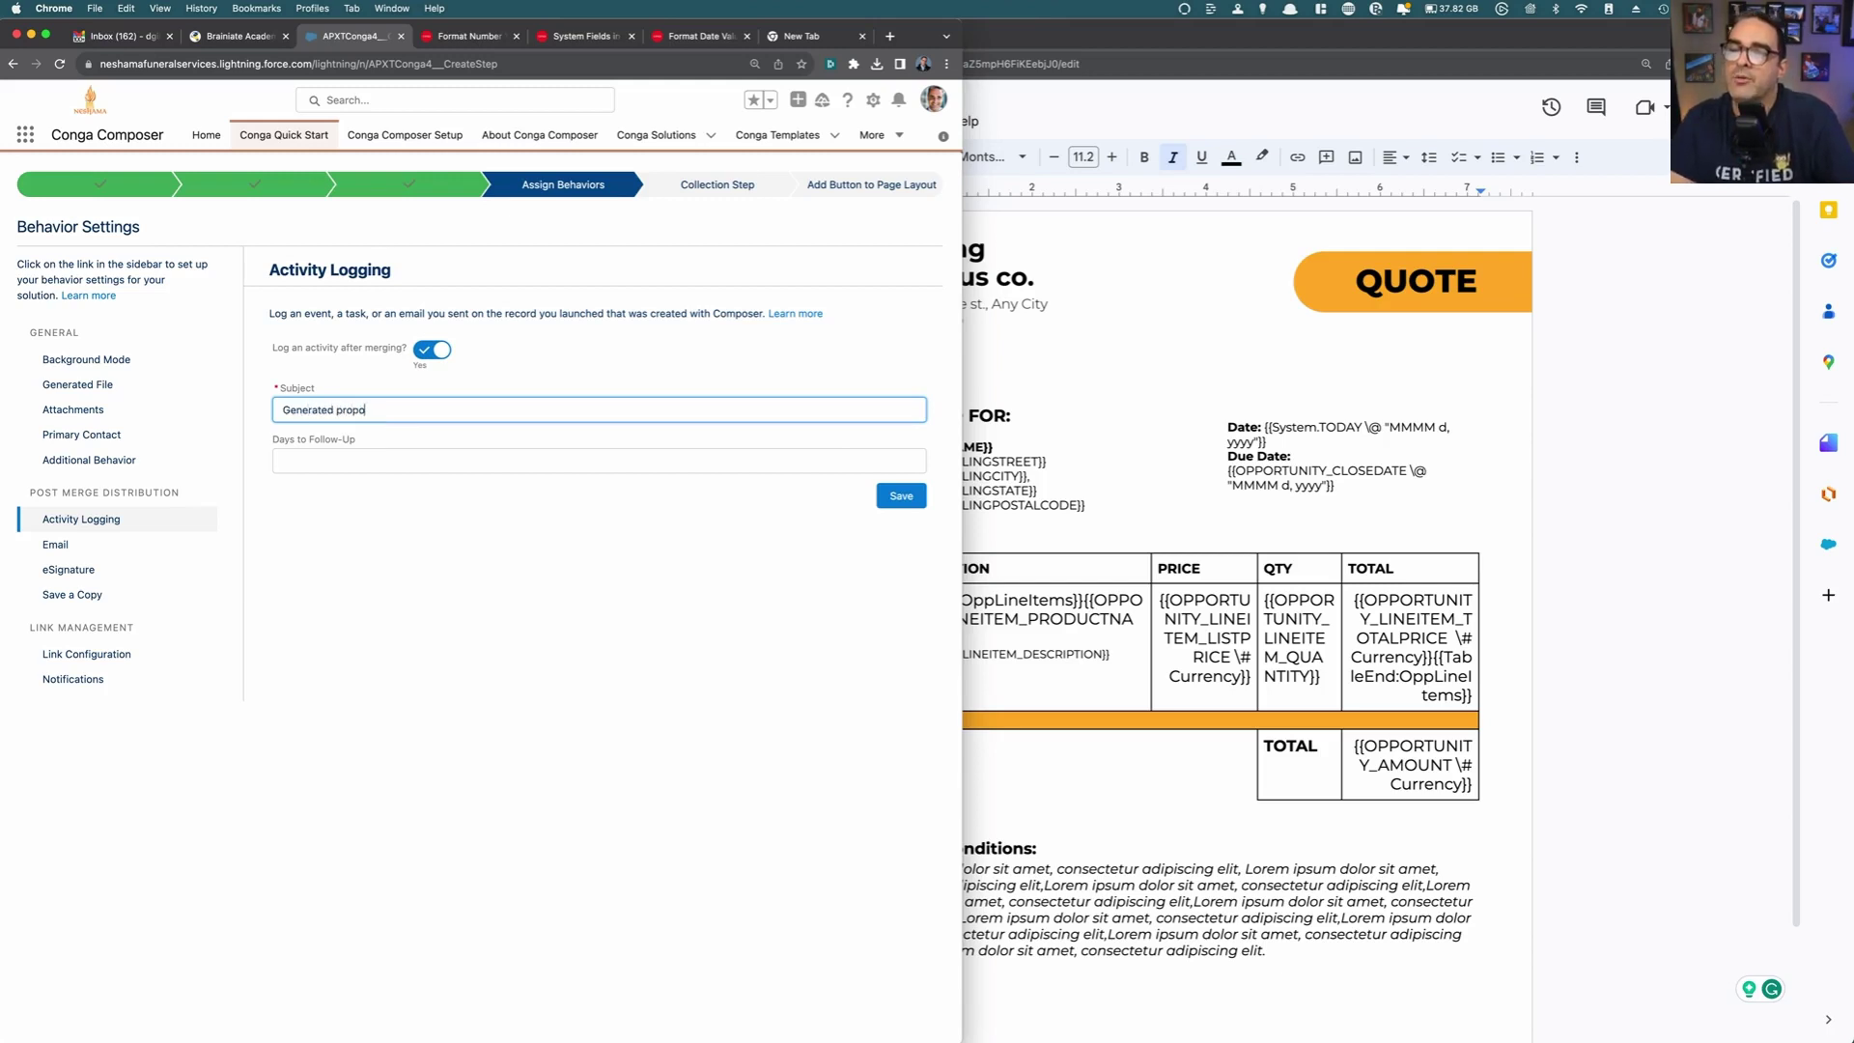
text(sal for this Oppt)
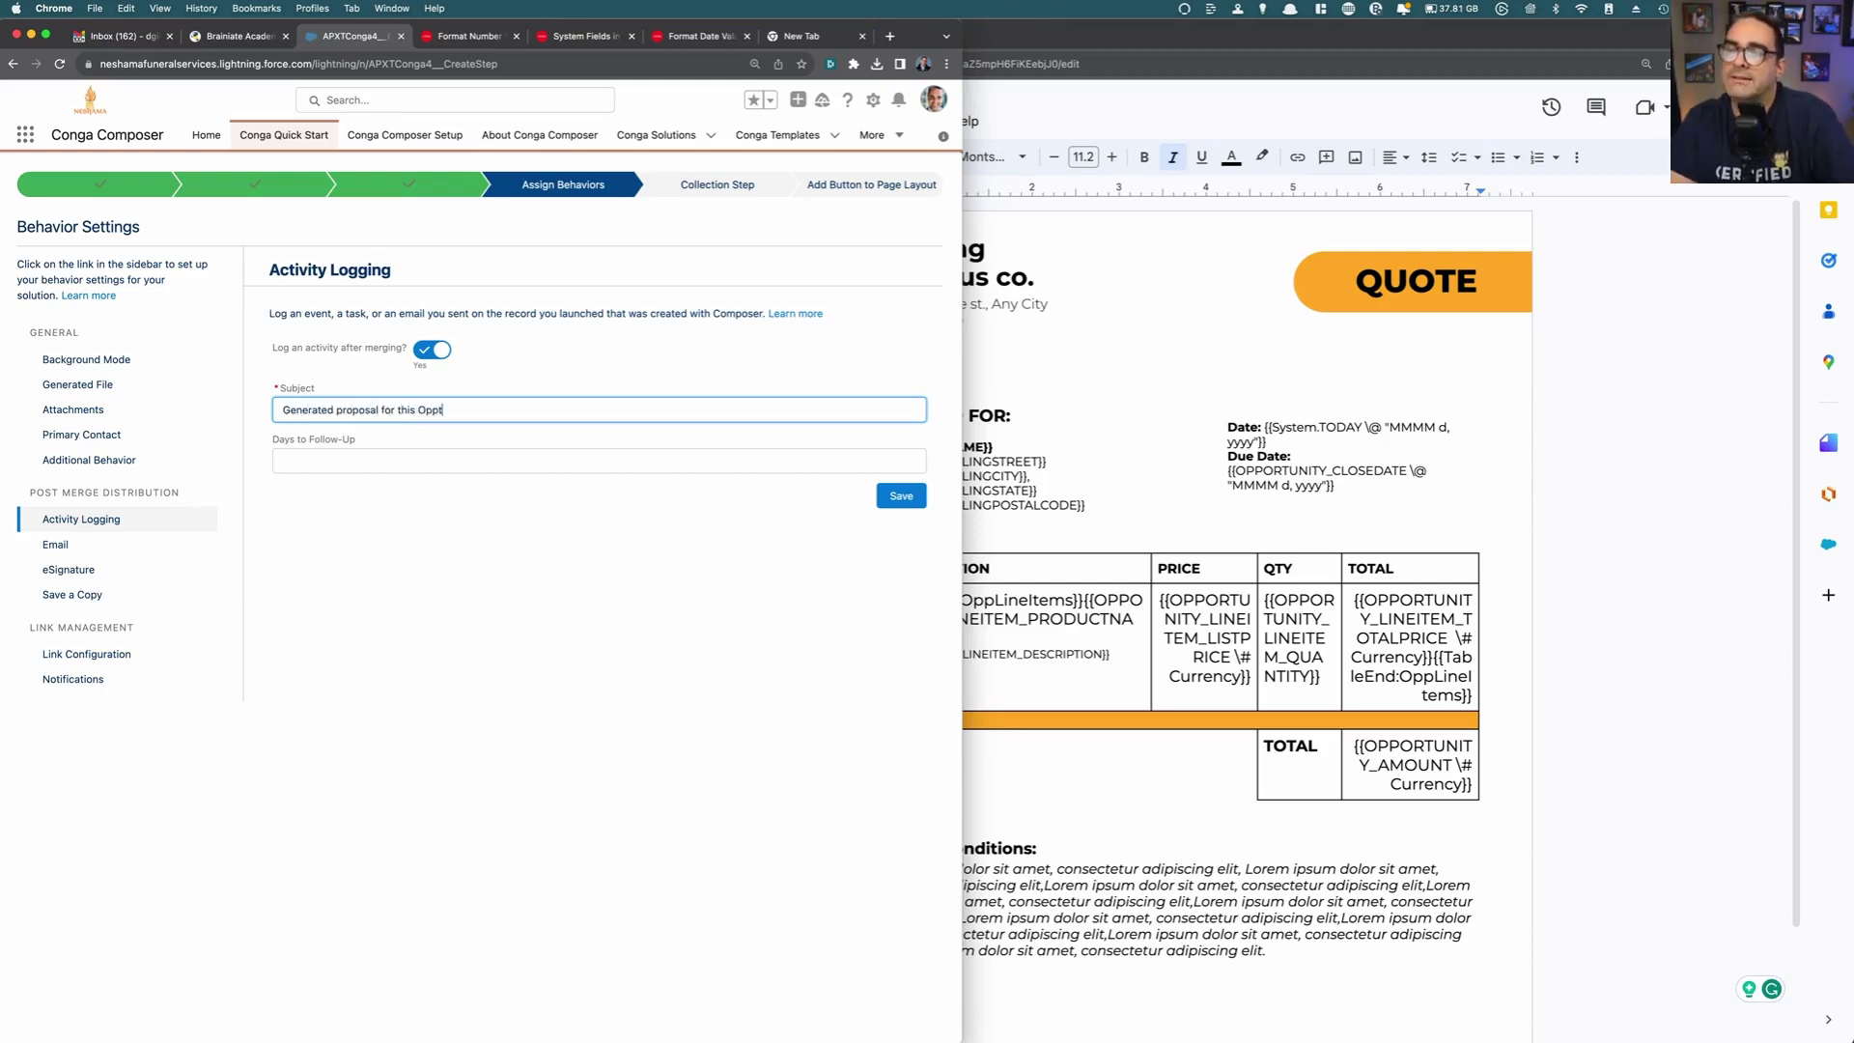
text(y)
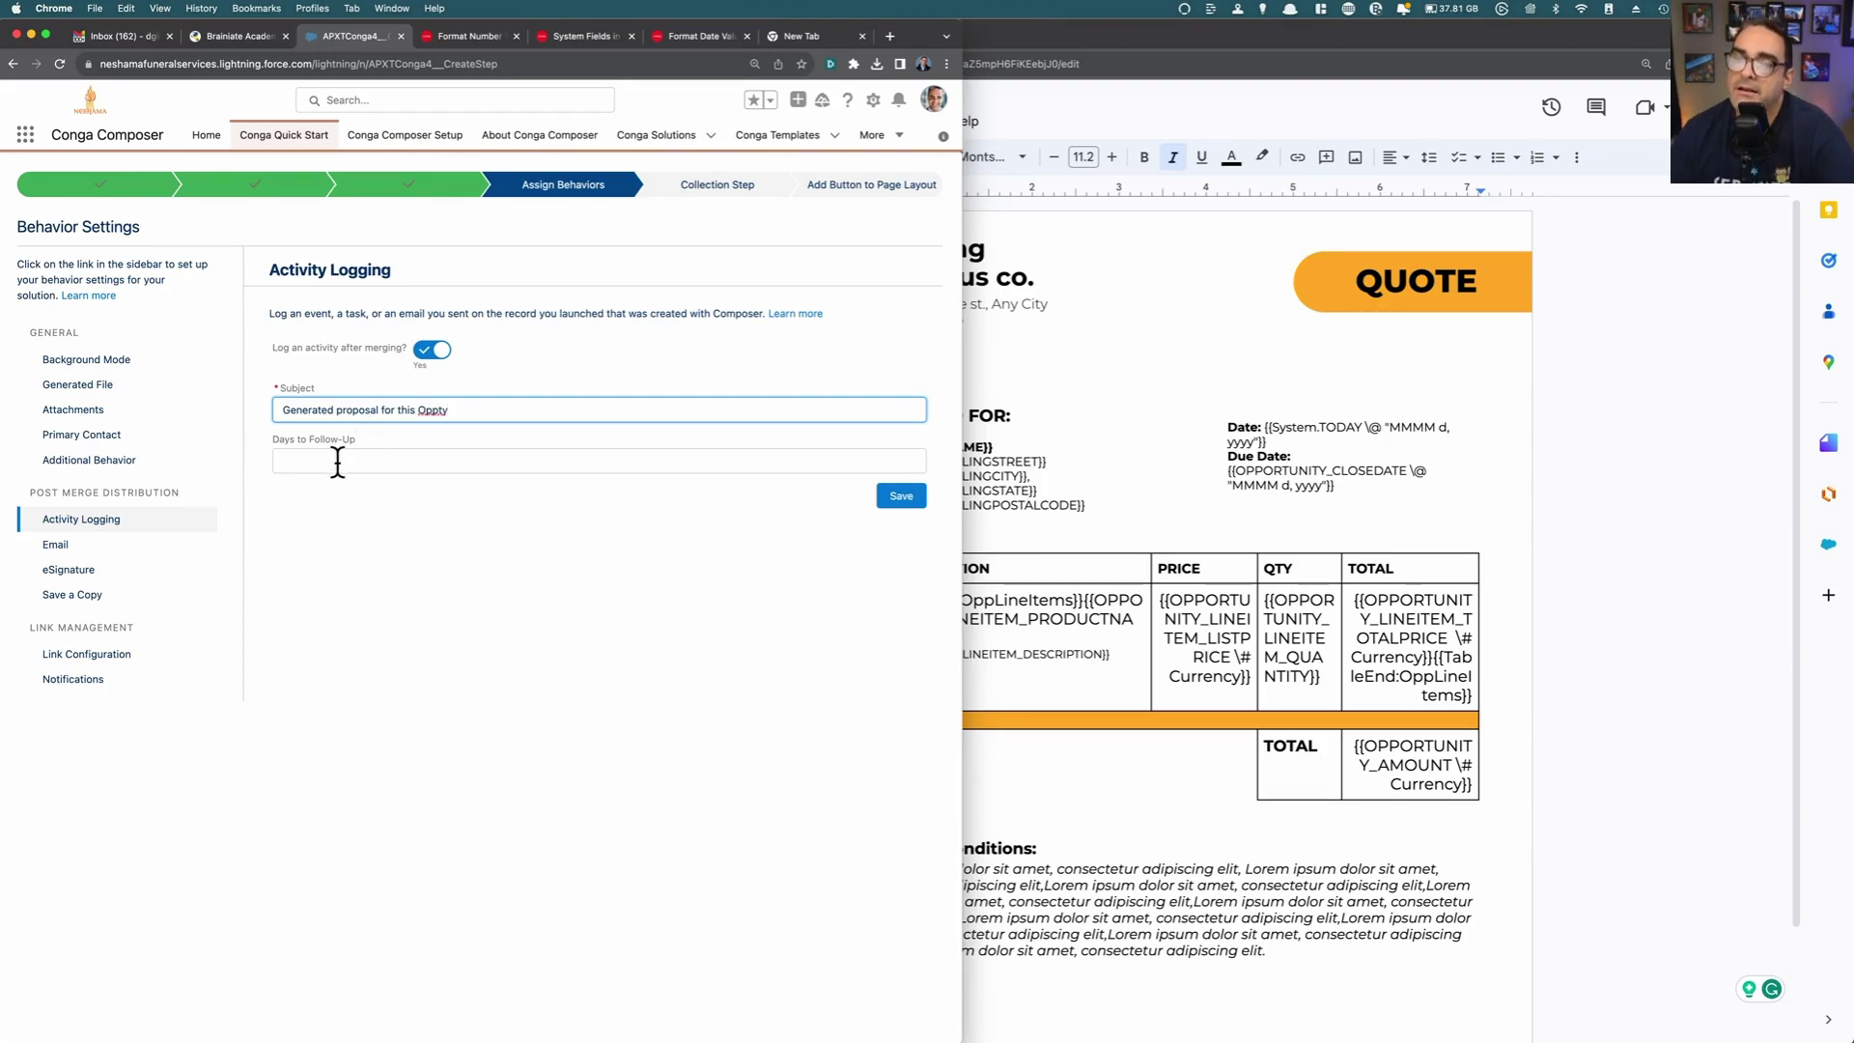
click(338, 463)
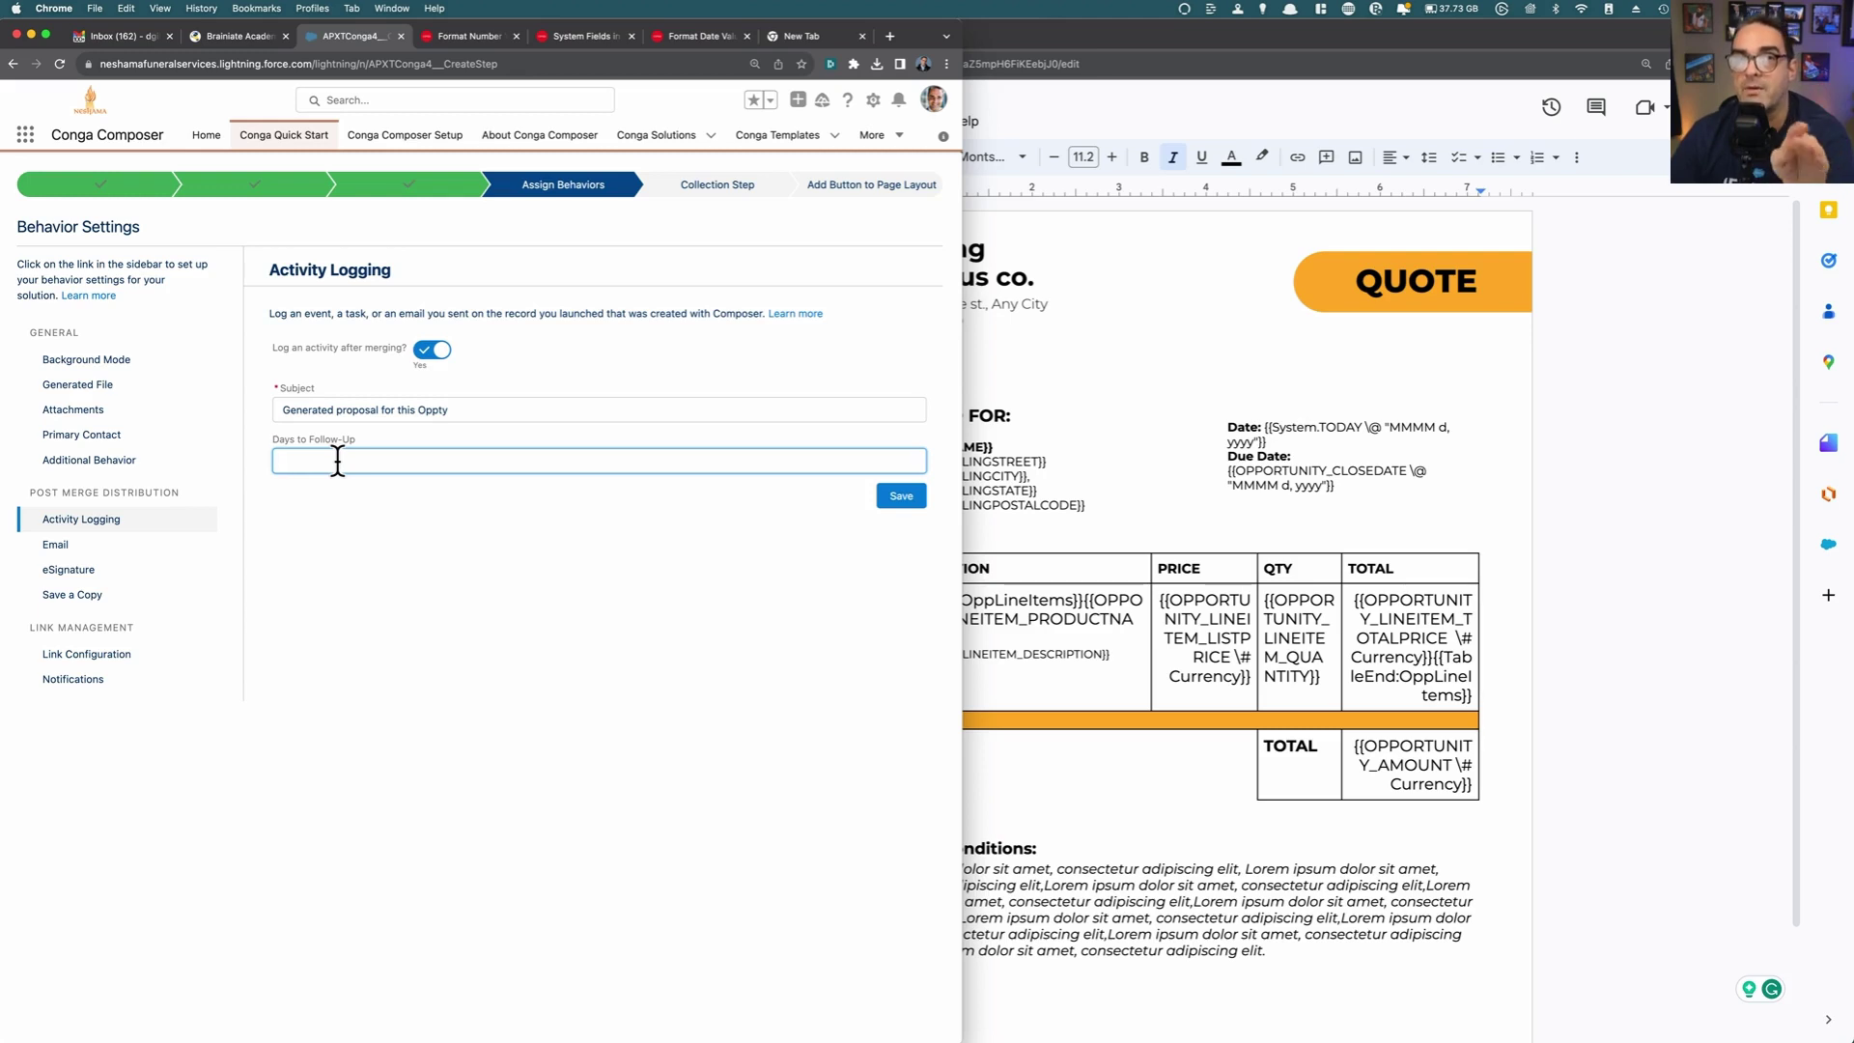
text(3)
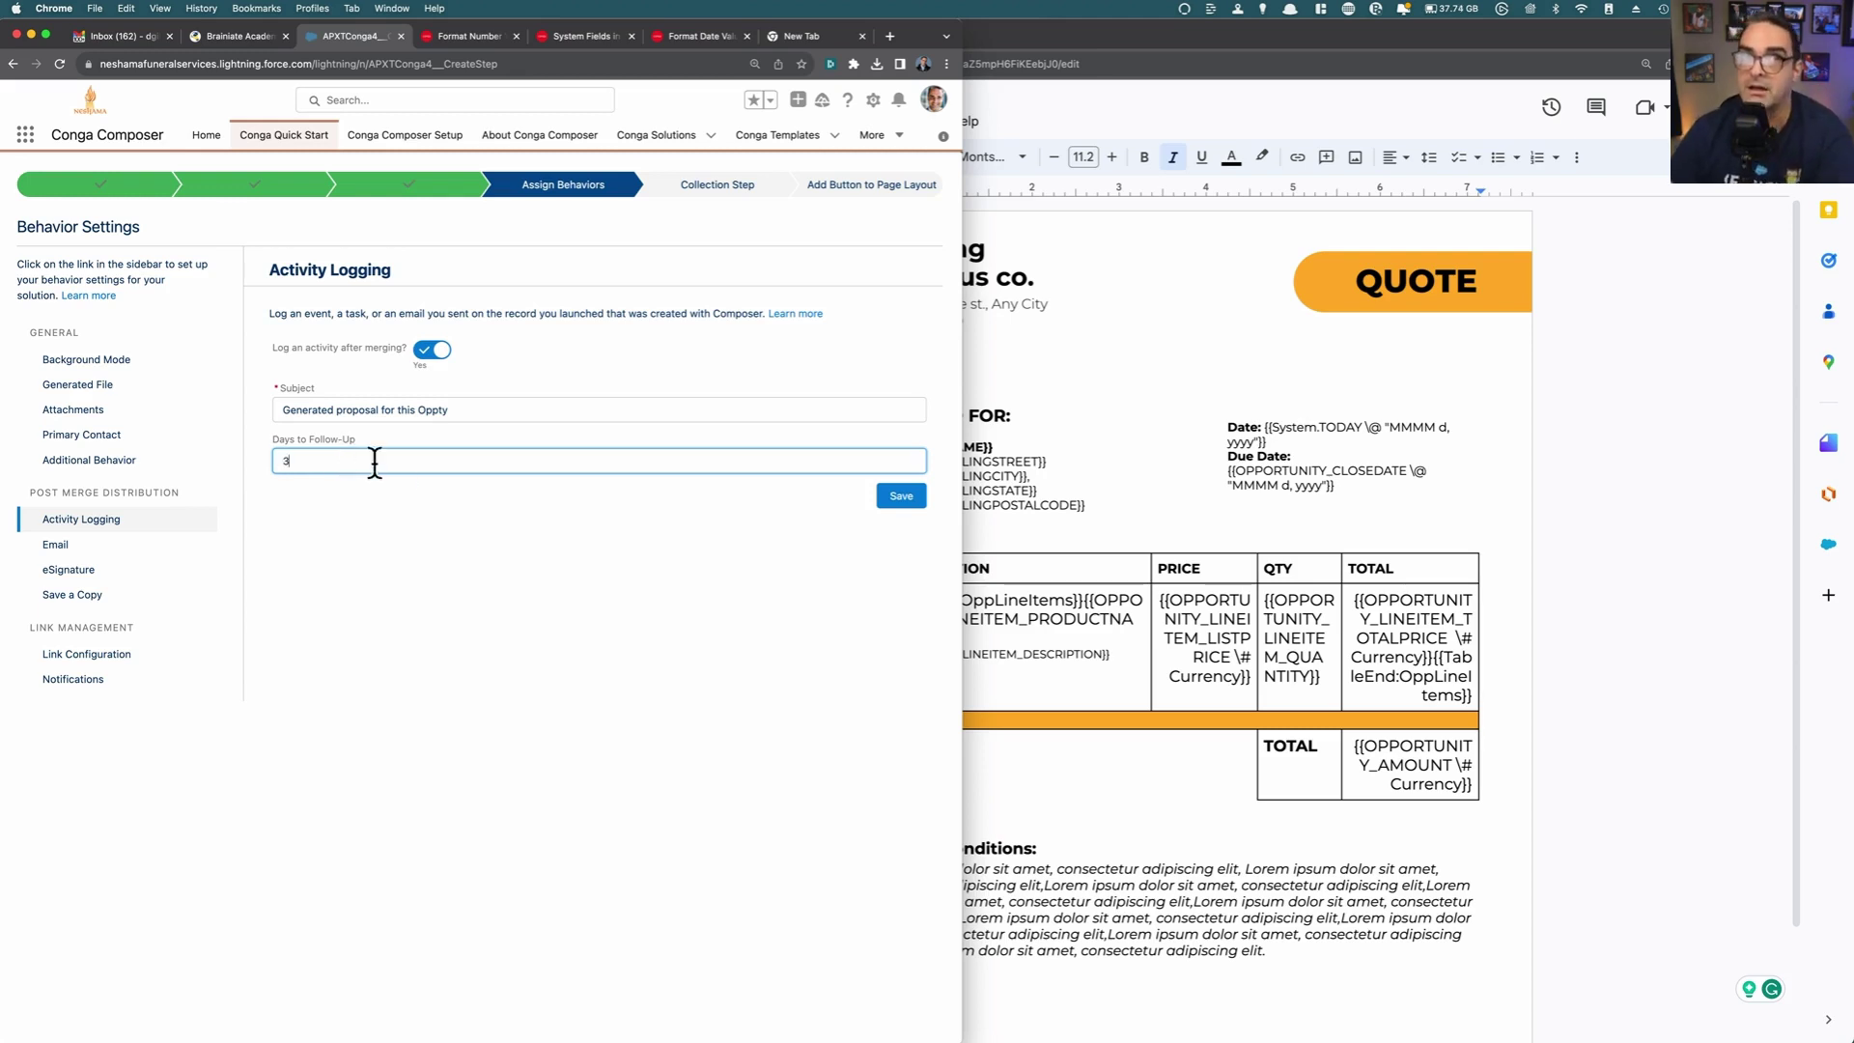
click(901, 498)
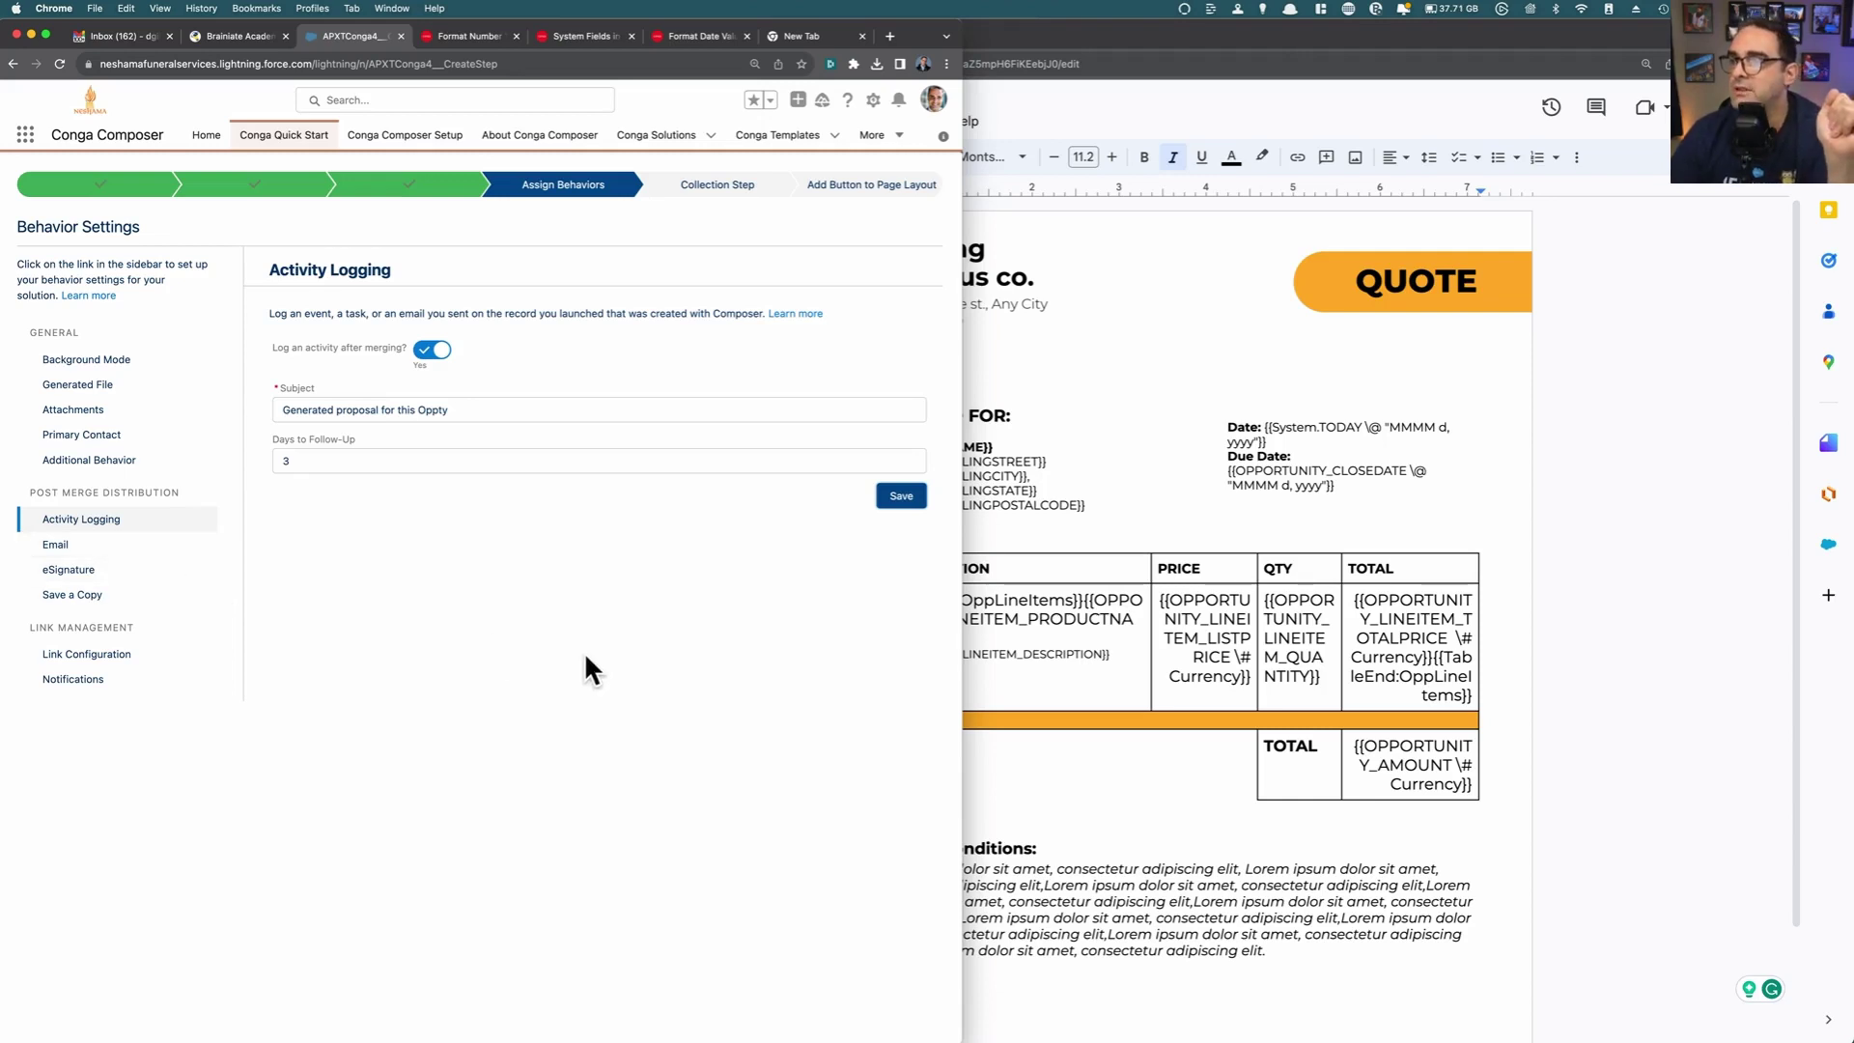
Step: Add the Test solution to the Opportunity Management collection's list and save the collection
click(739, 193)
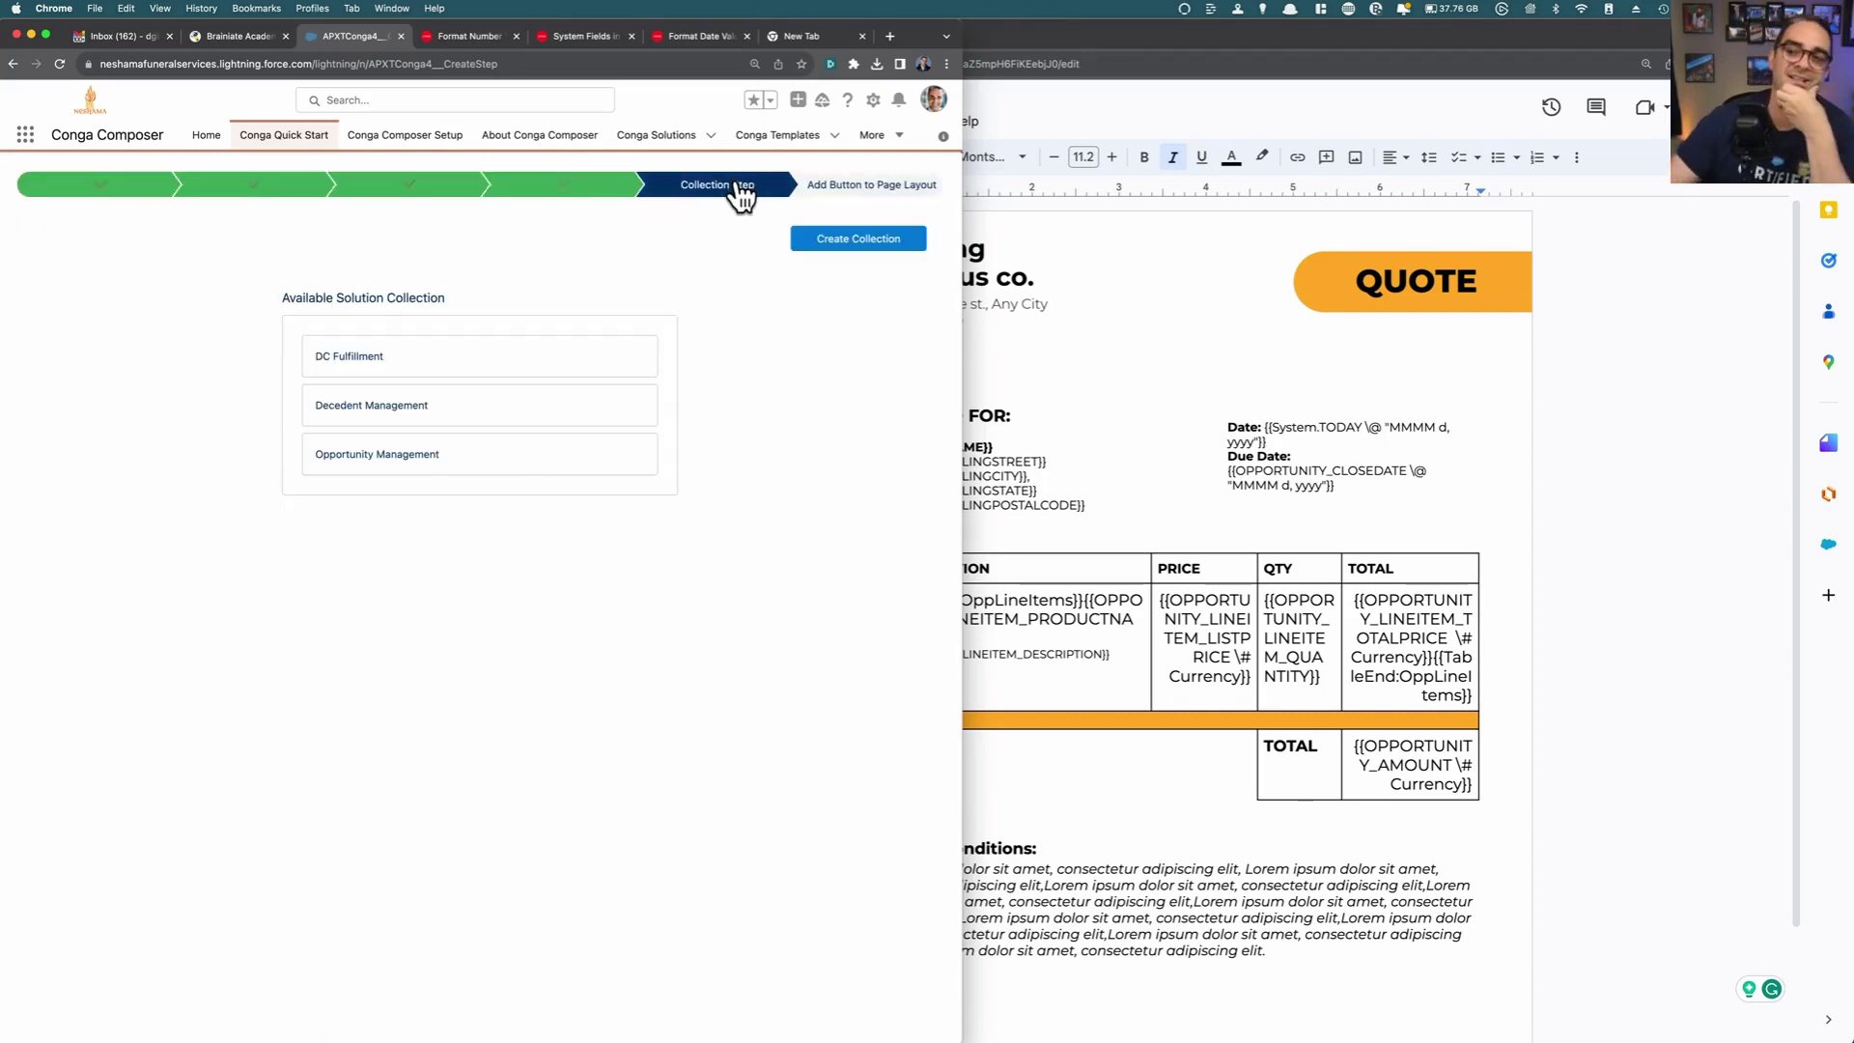
click(500, 455)
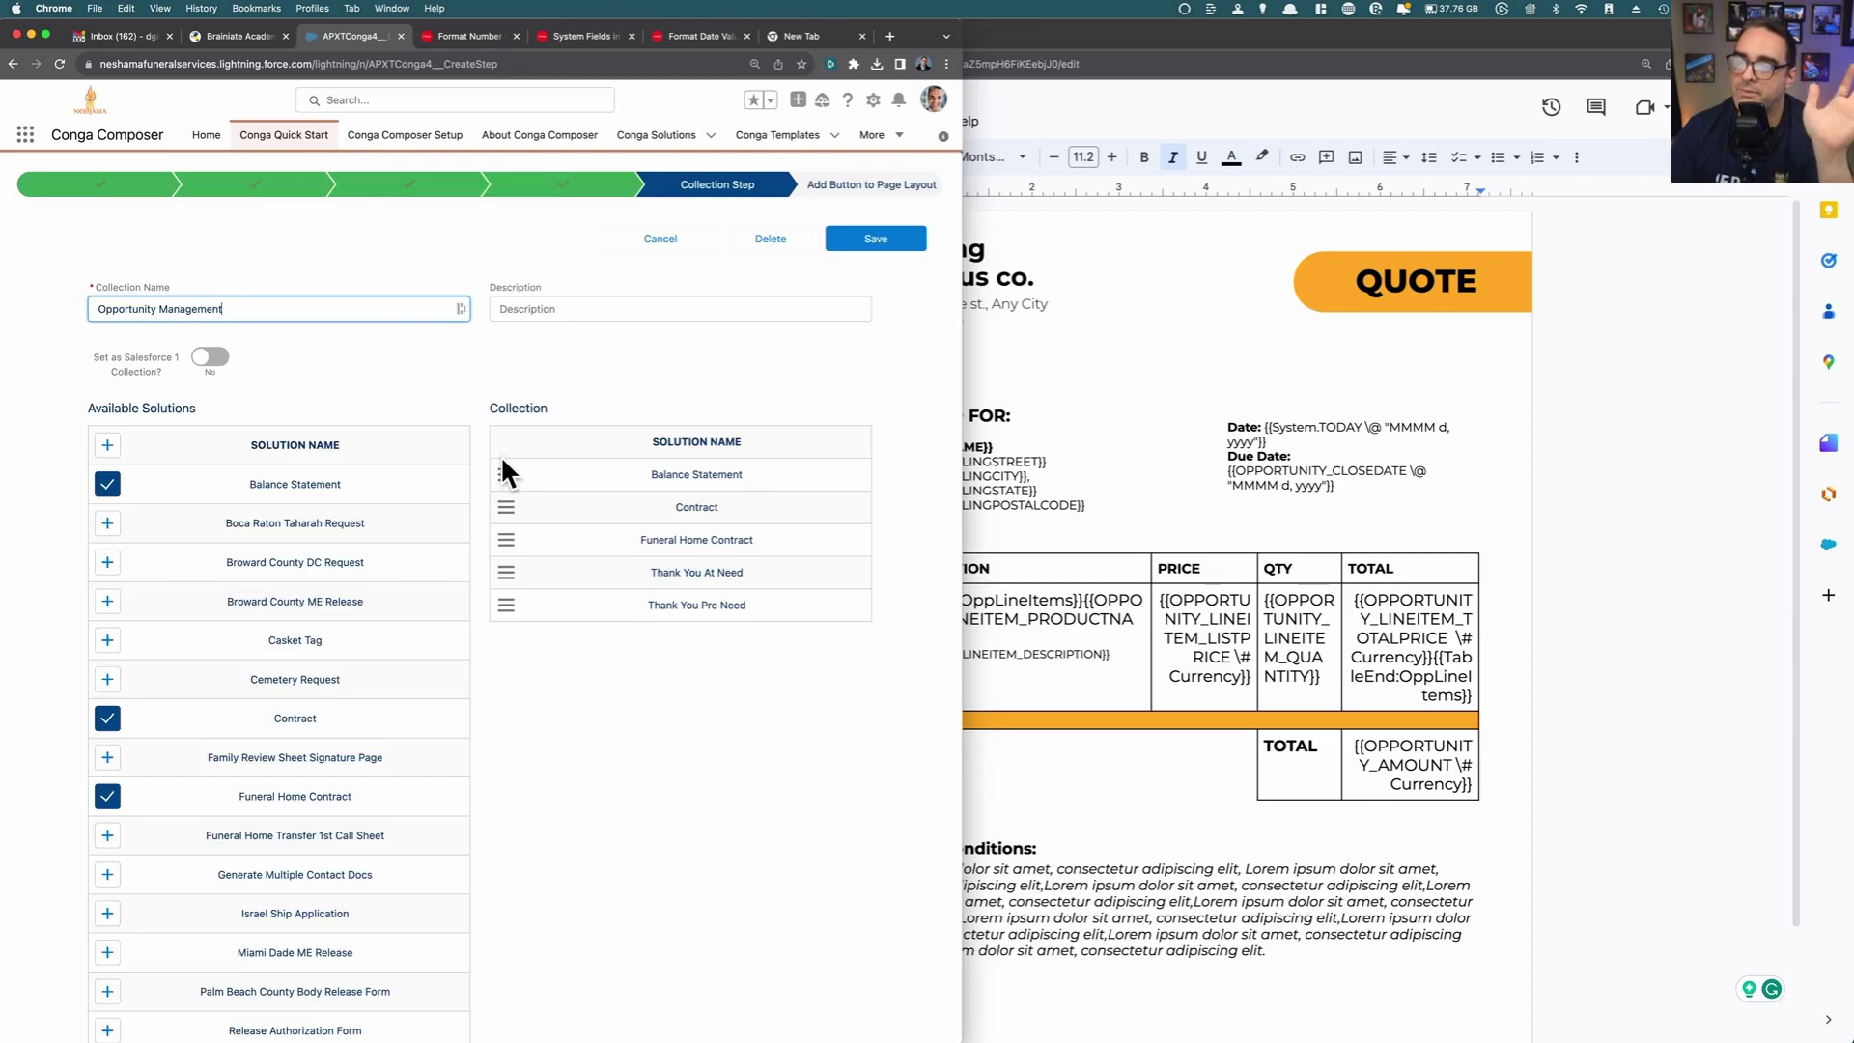
scroll(415, 583, down, 3)
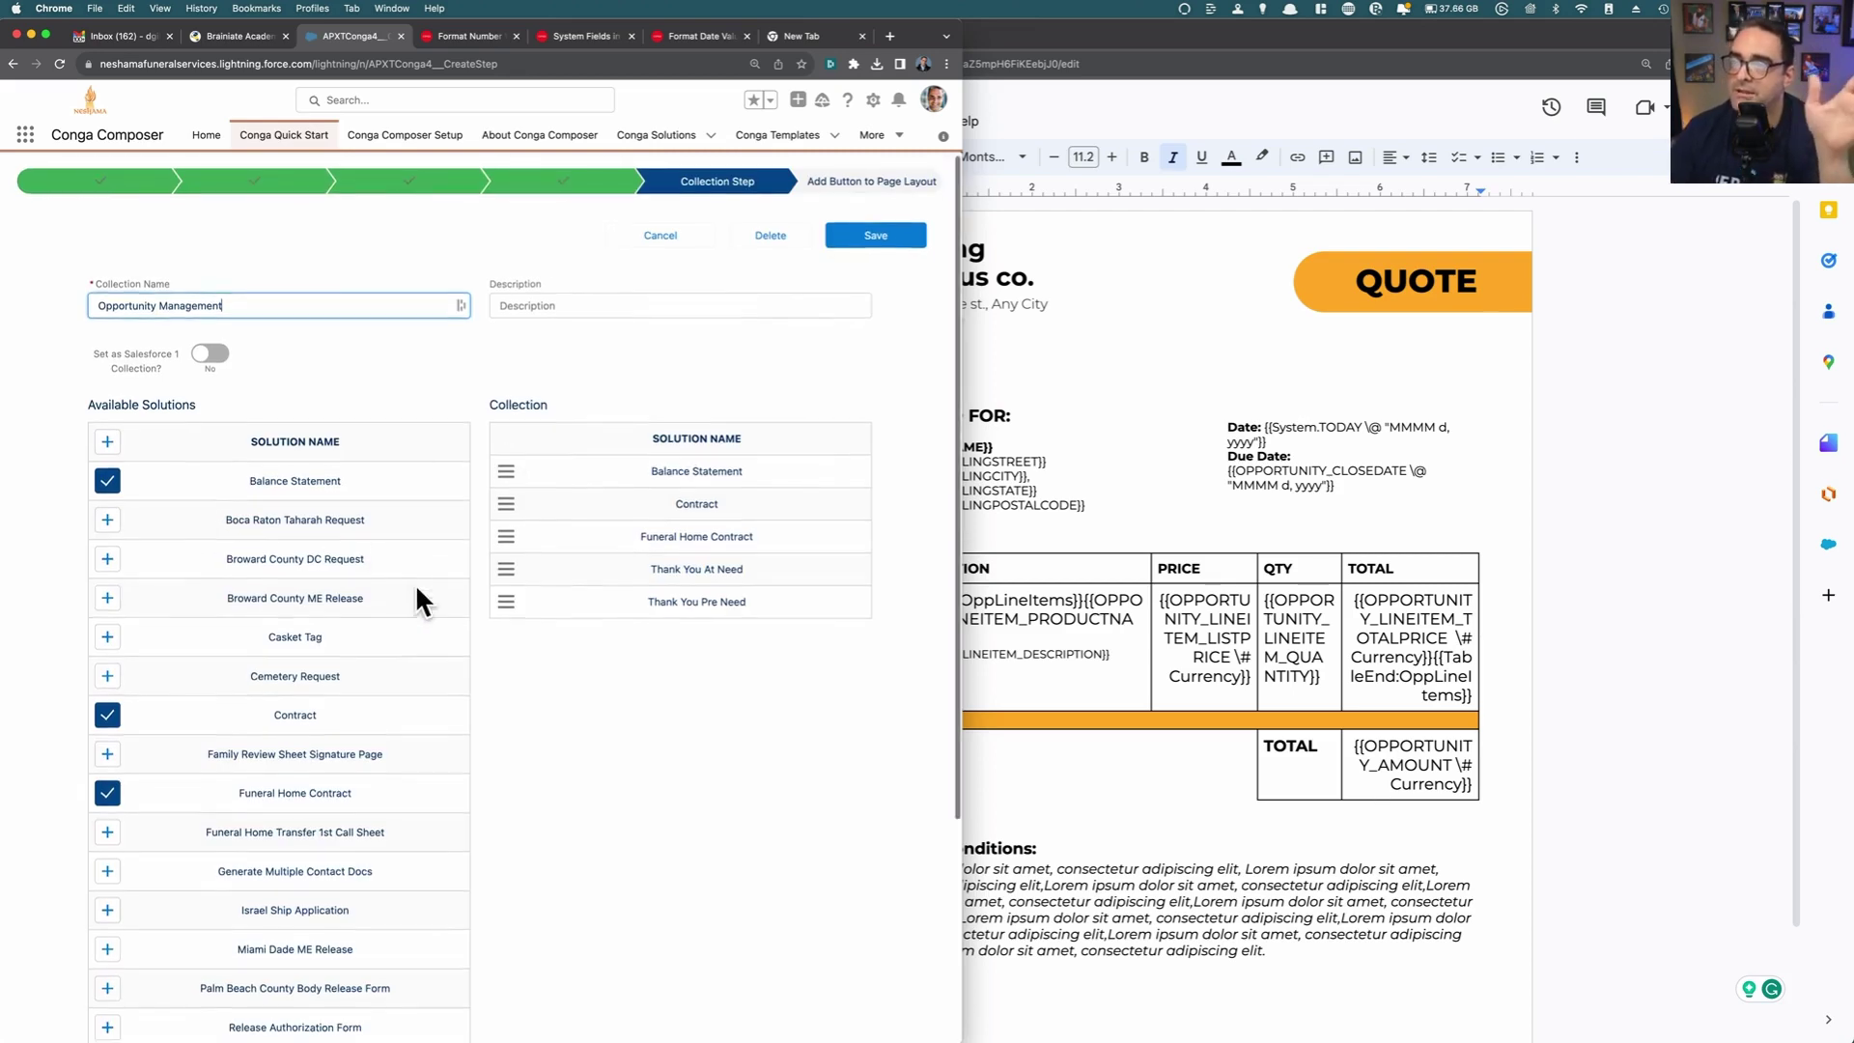
scroll(421, 594, down, 1)
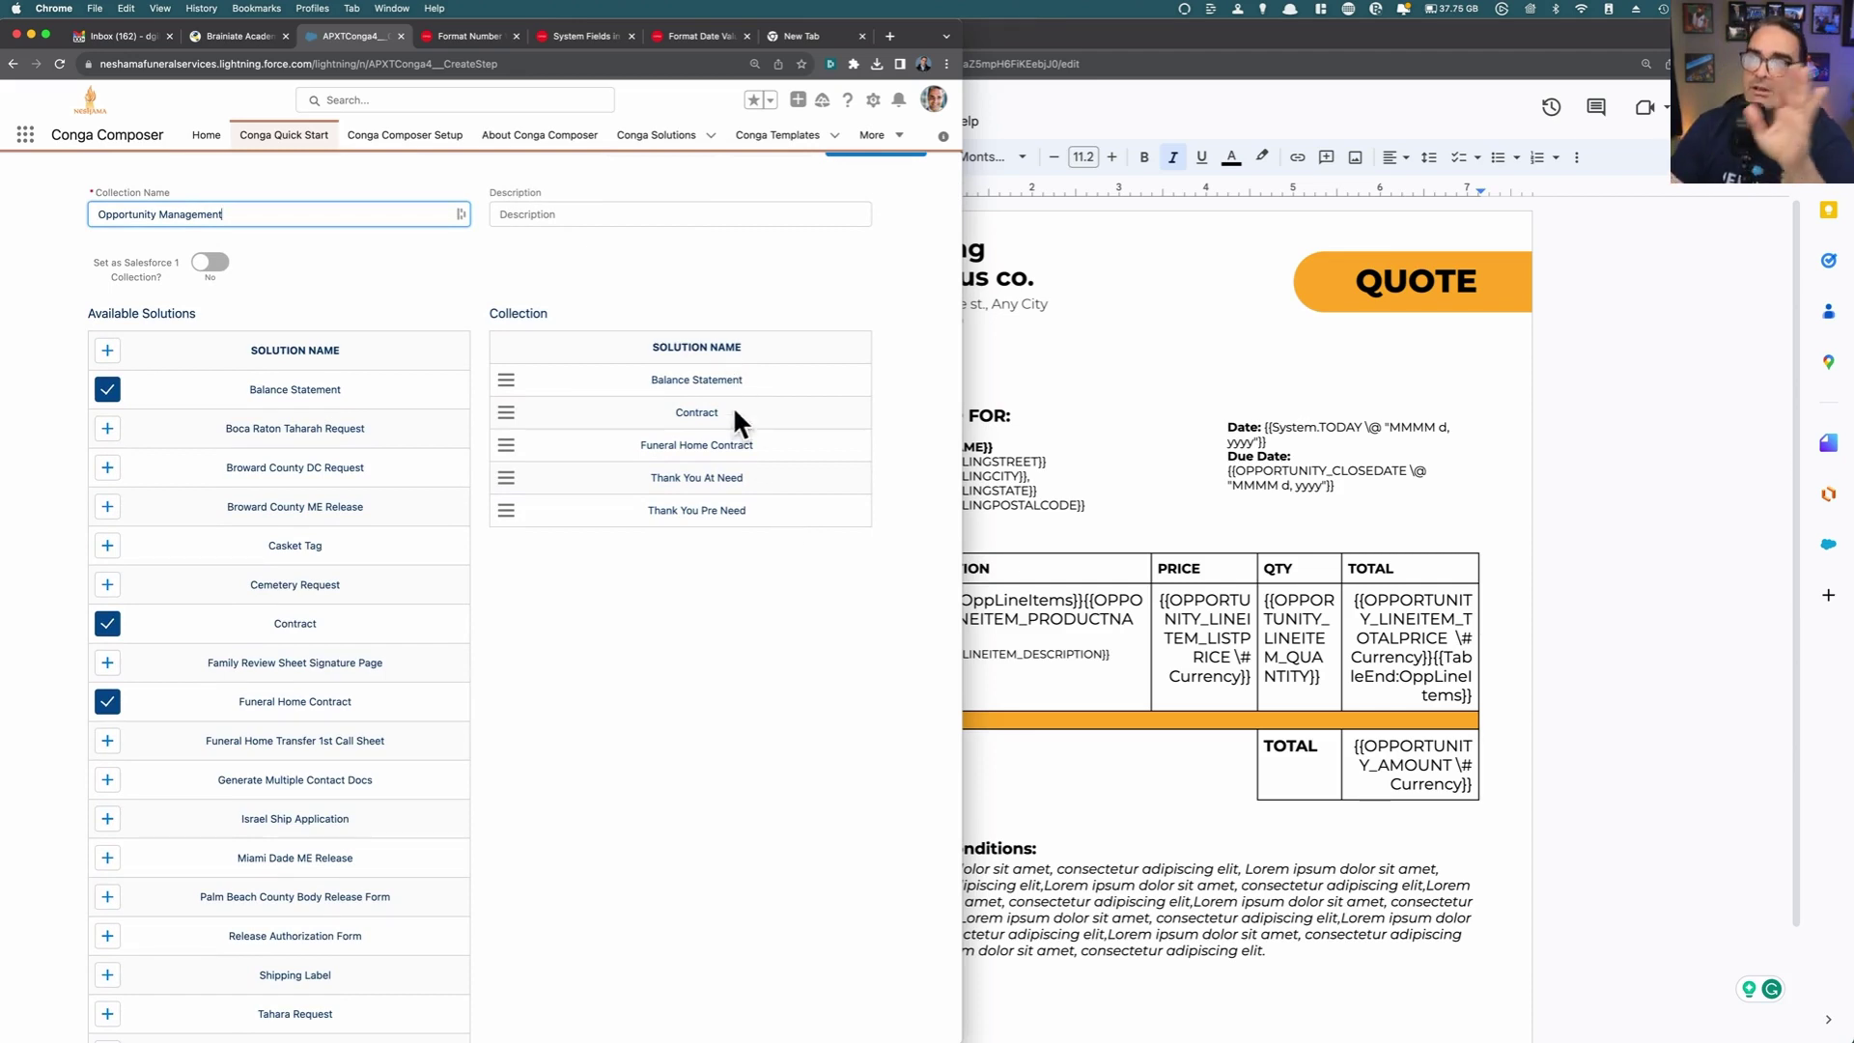
scroll(376, 623, down, 3)
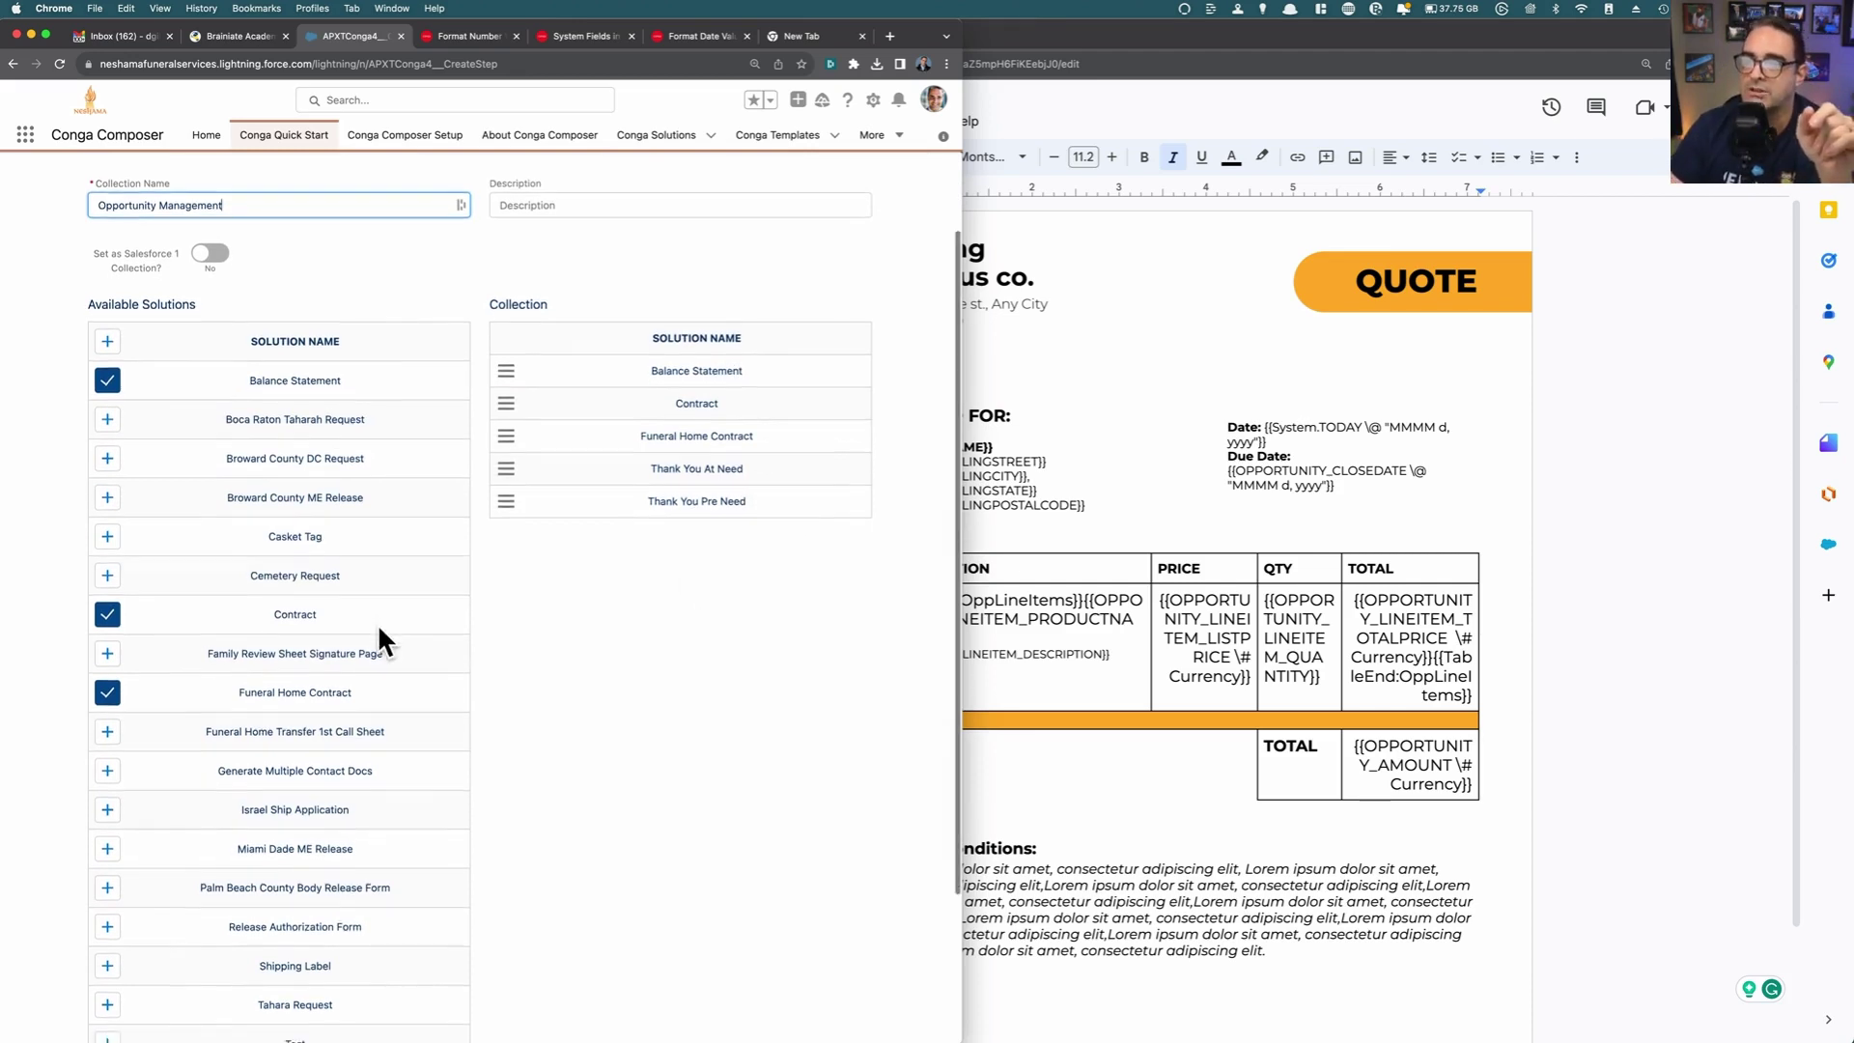
click(108, 846)
scroll(779, 338, up, 2)
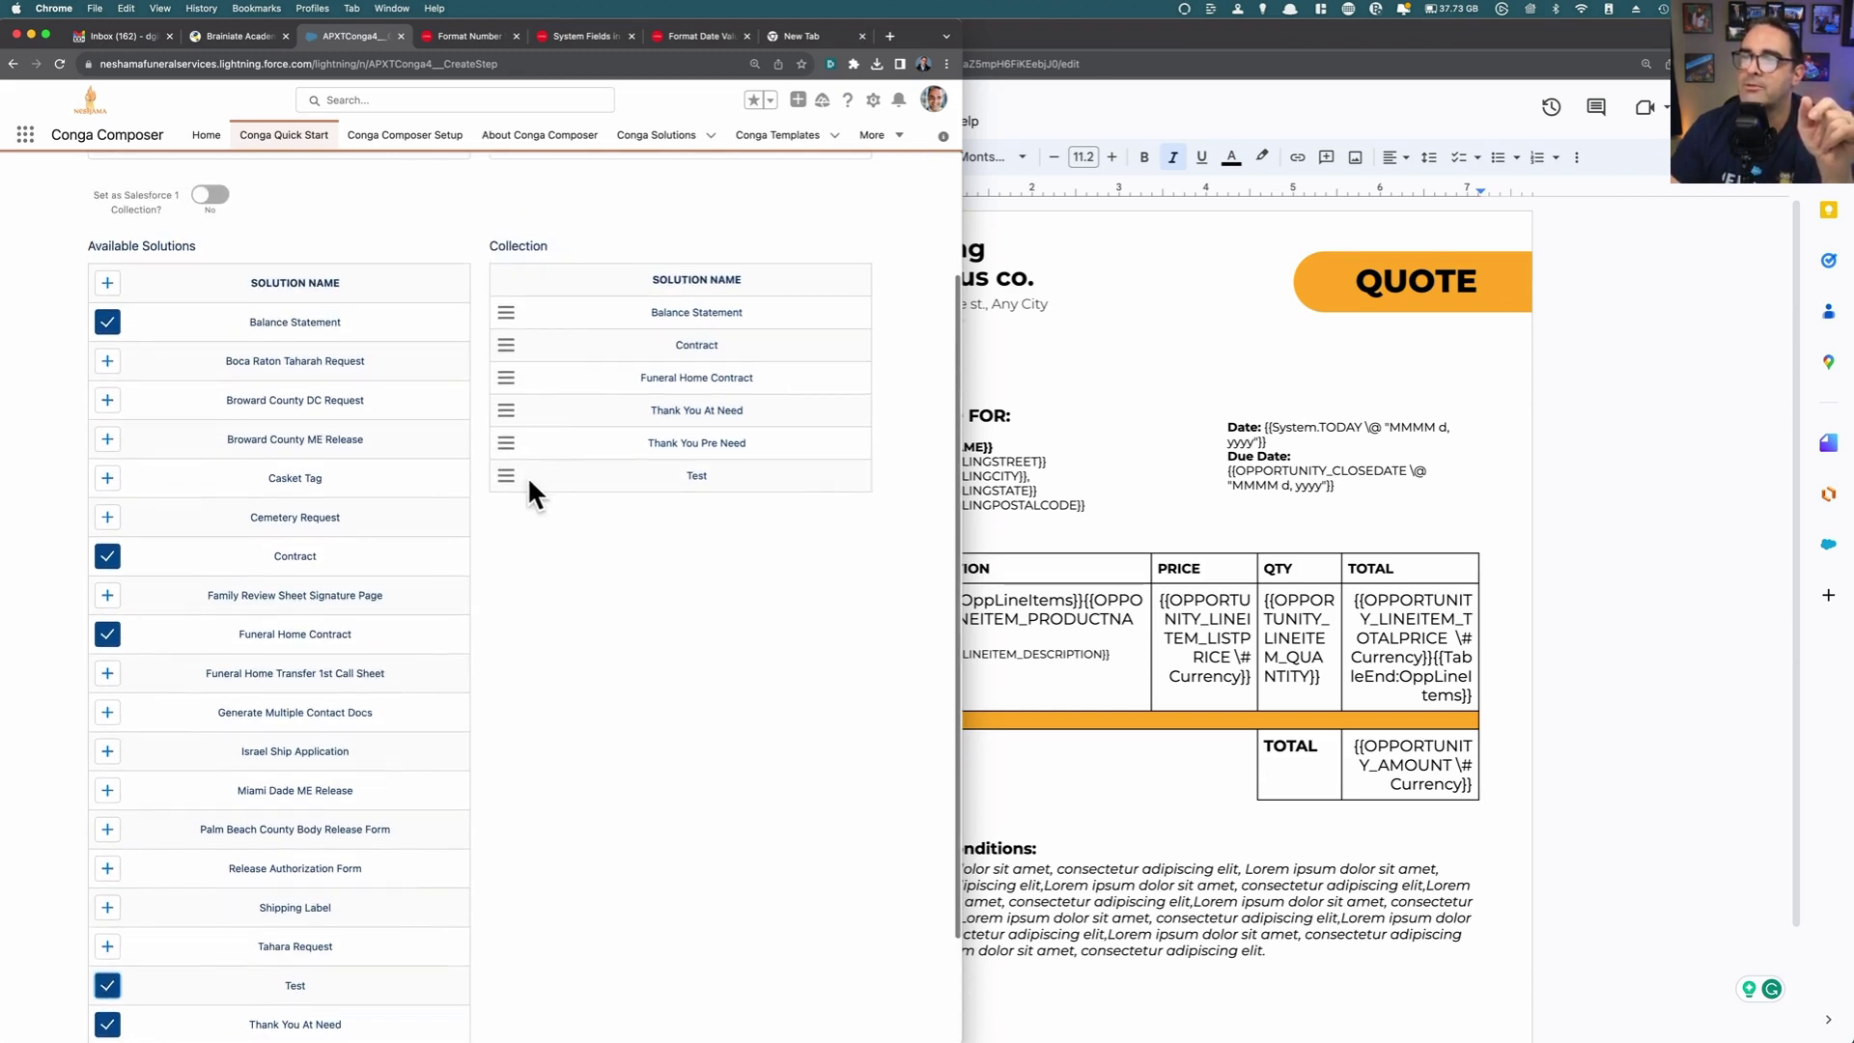
mouse_move(503, 468)
mouse_down()
mouse_move(514, 304)
mouse_move(517, 468)
mouse_up()
scroll(708, 490, up, 3)
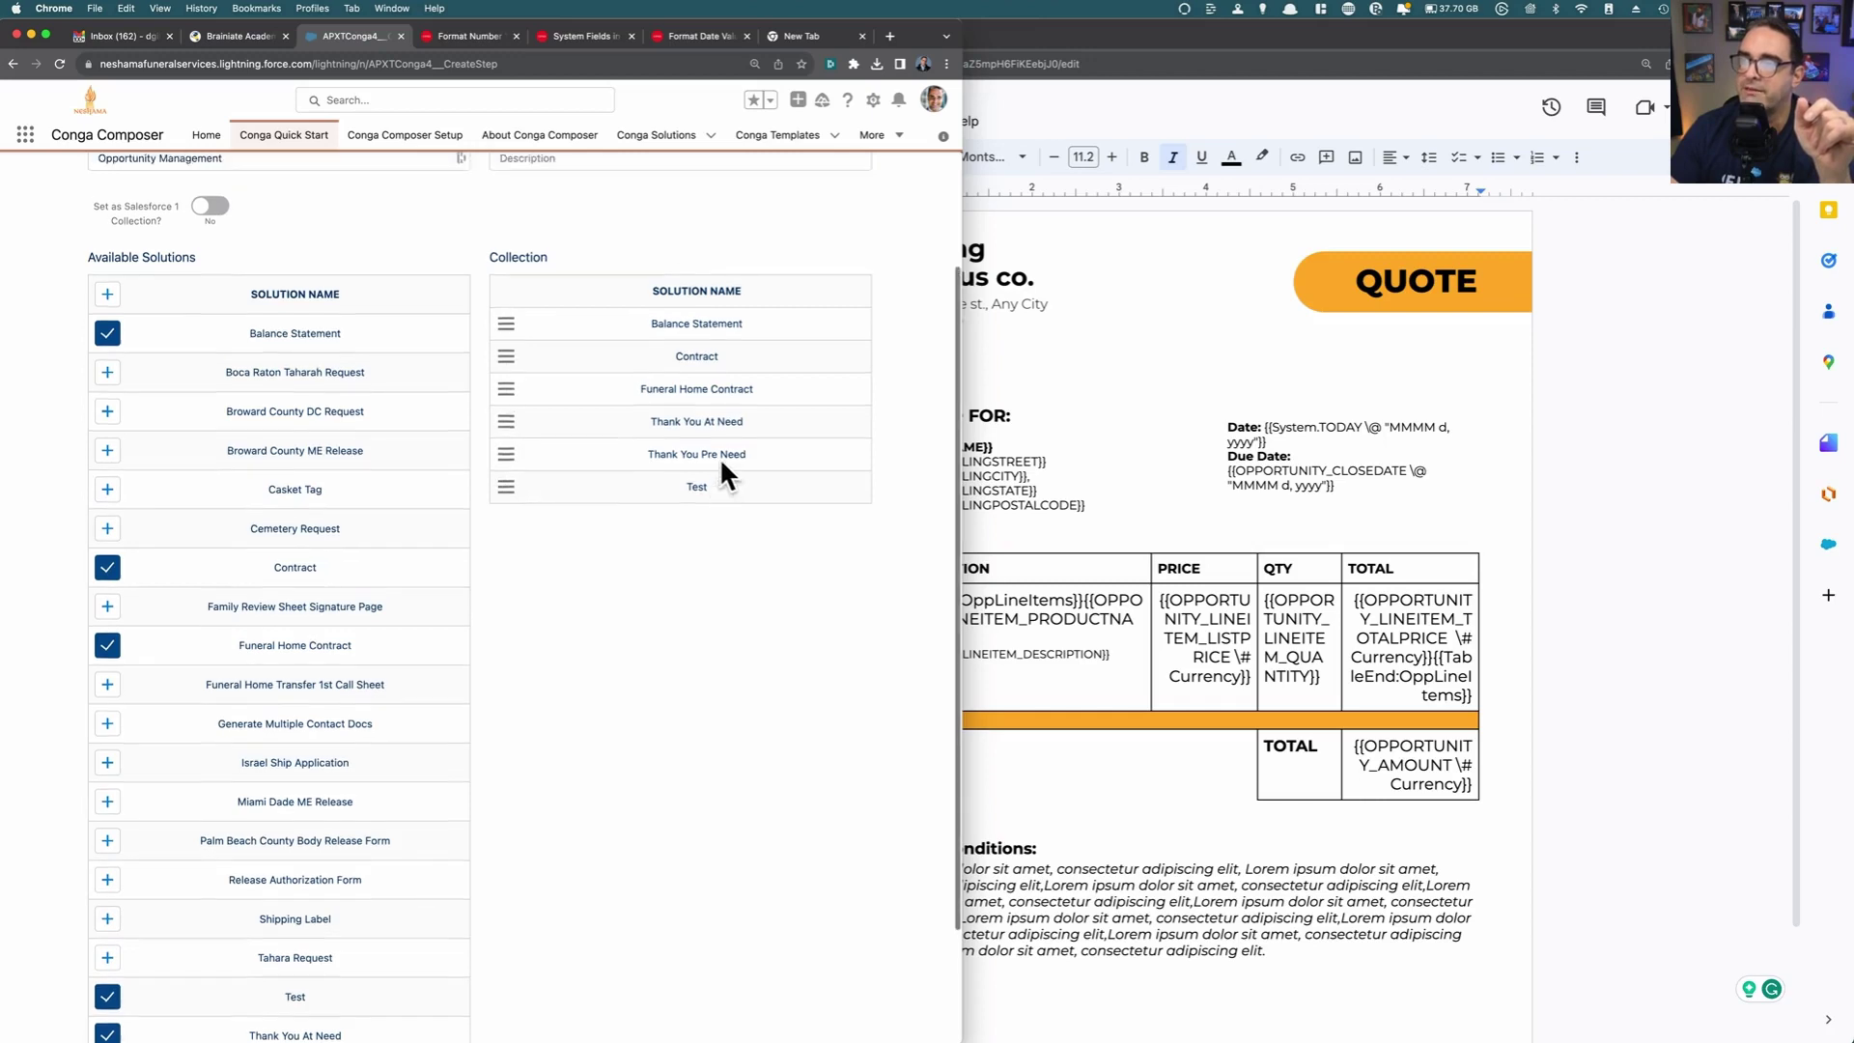
click(877, 240)
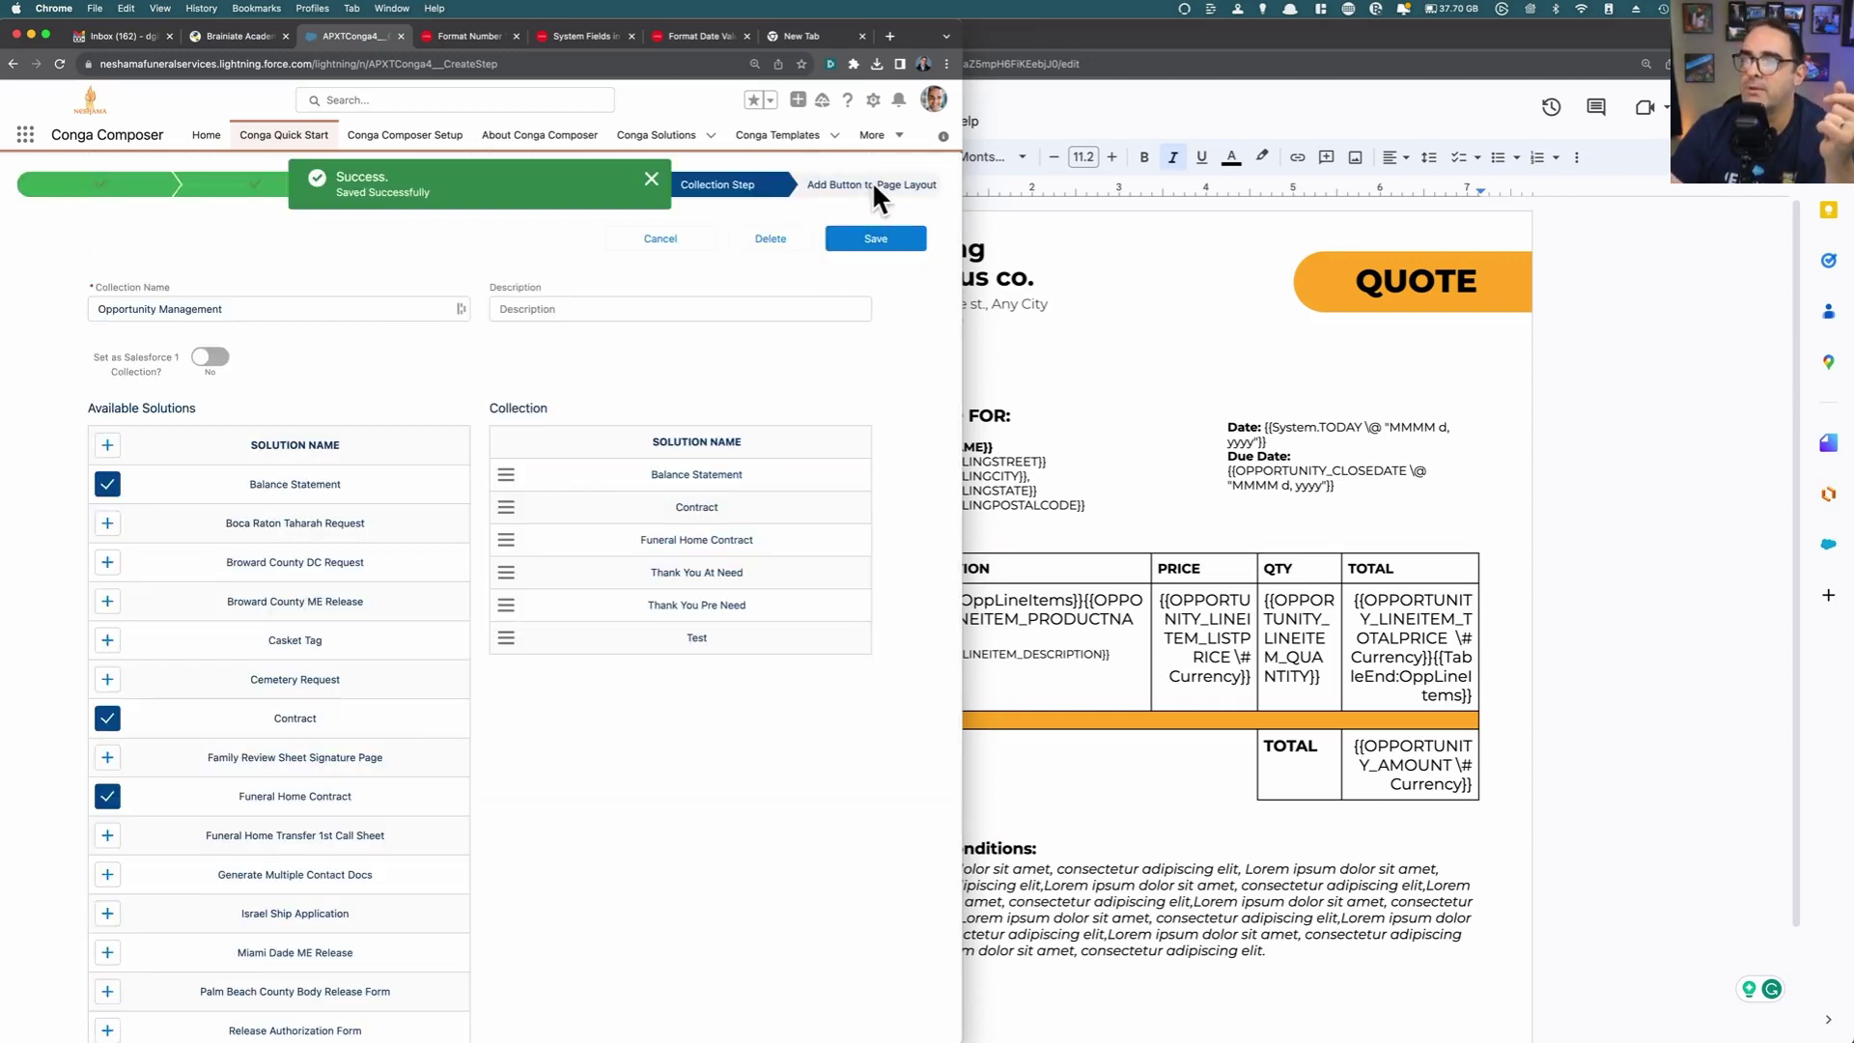
Step: Advance to the Add Button to Page Layout step to confirm Test and its Opportunity button were created
click(872, 186)
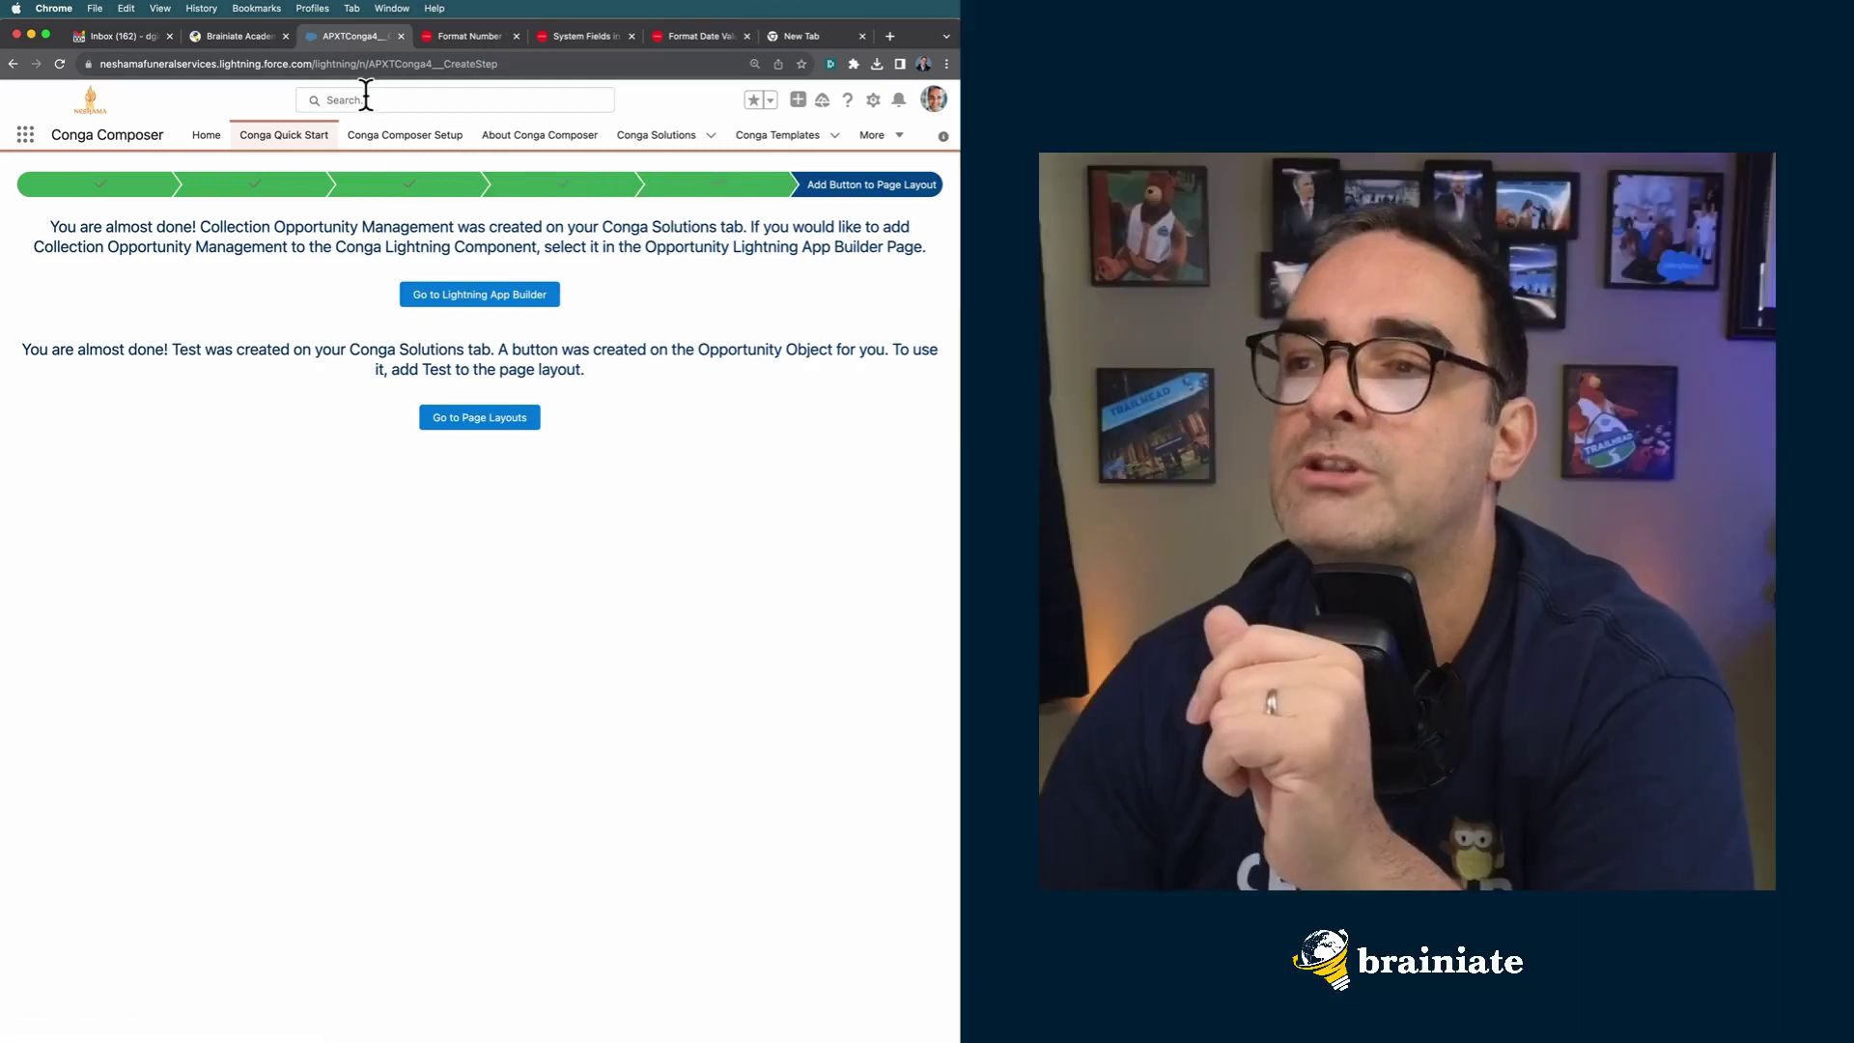
click(366, 100)
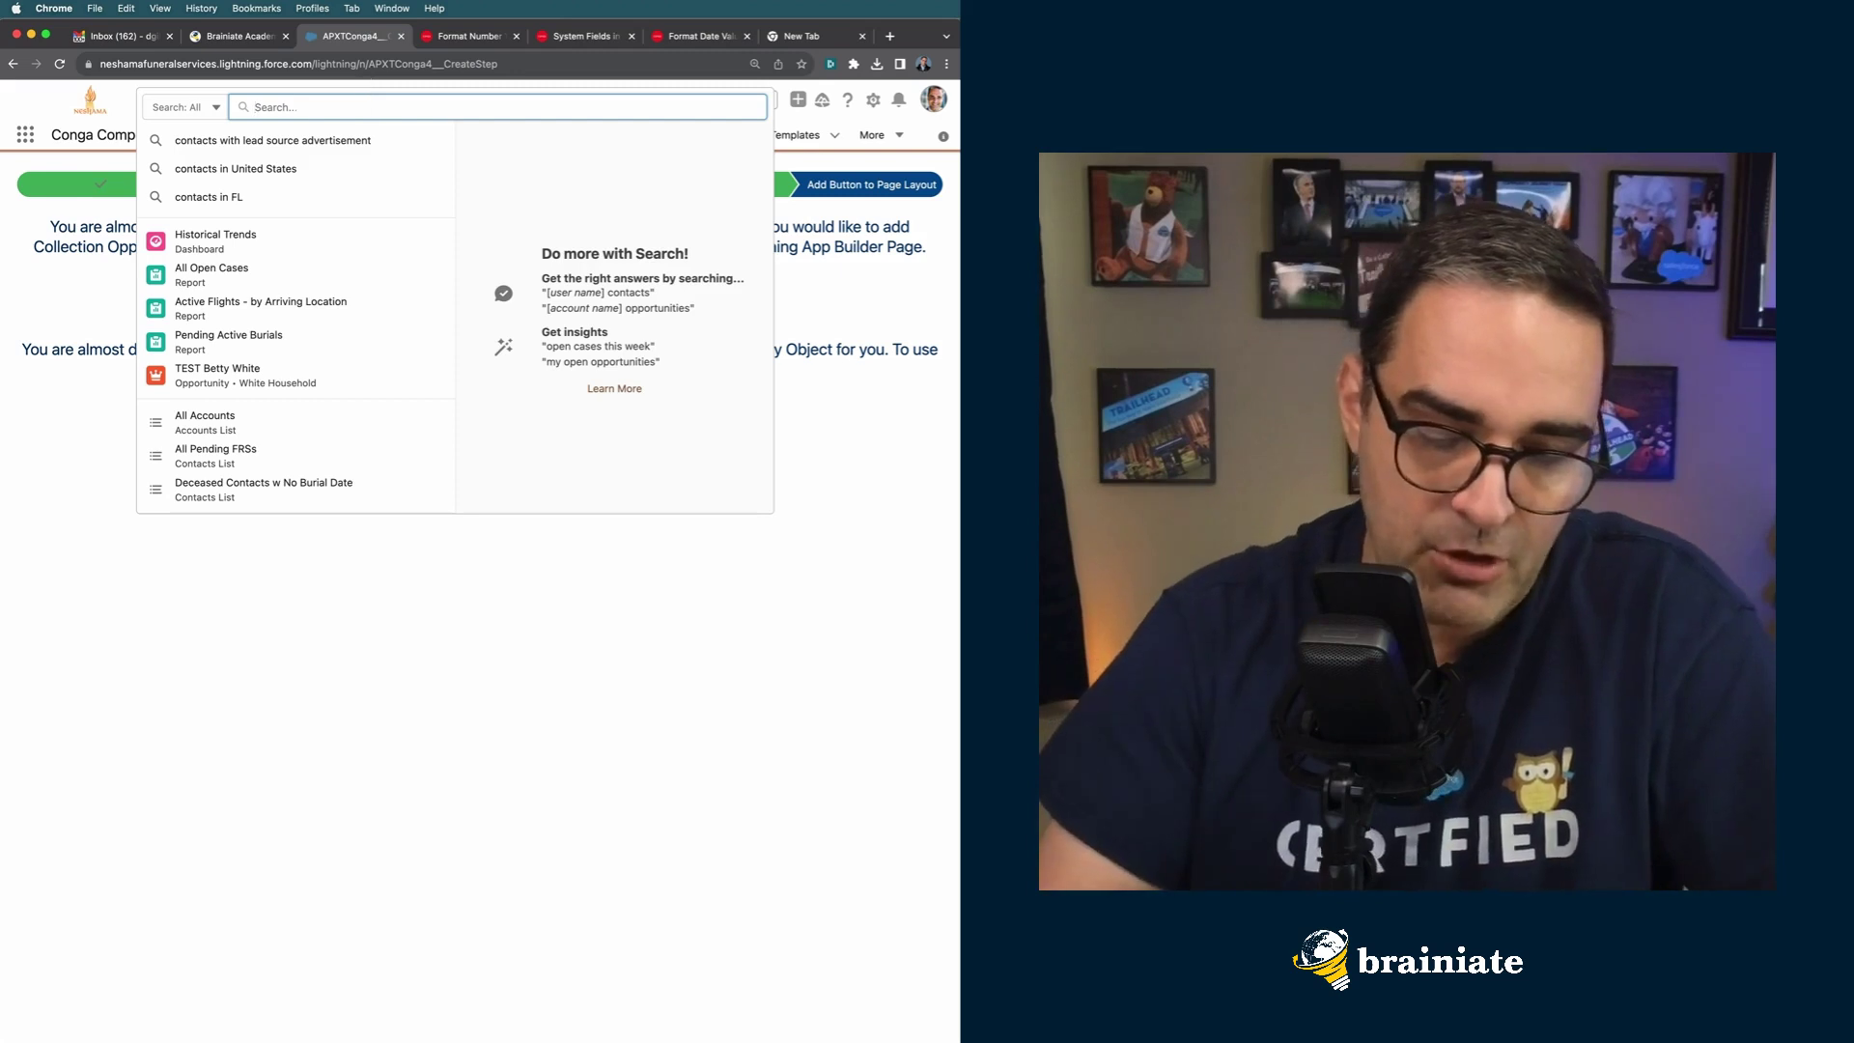
Step: Find the TEST opportunity by its contact's name in global search, open it, and show Generate Docs options
text(betty whit)
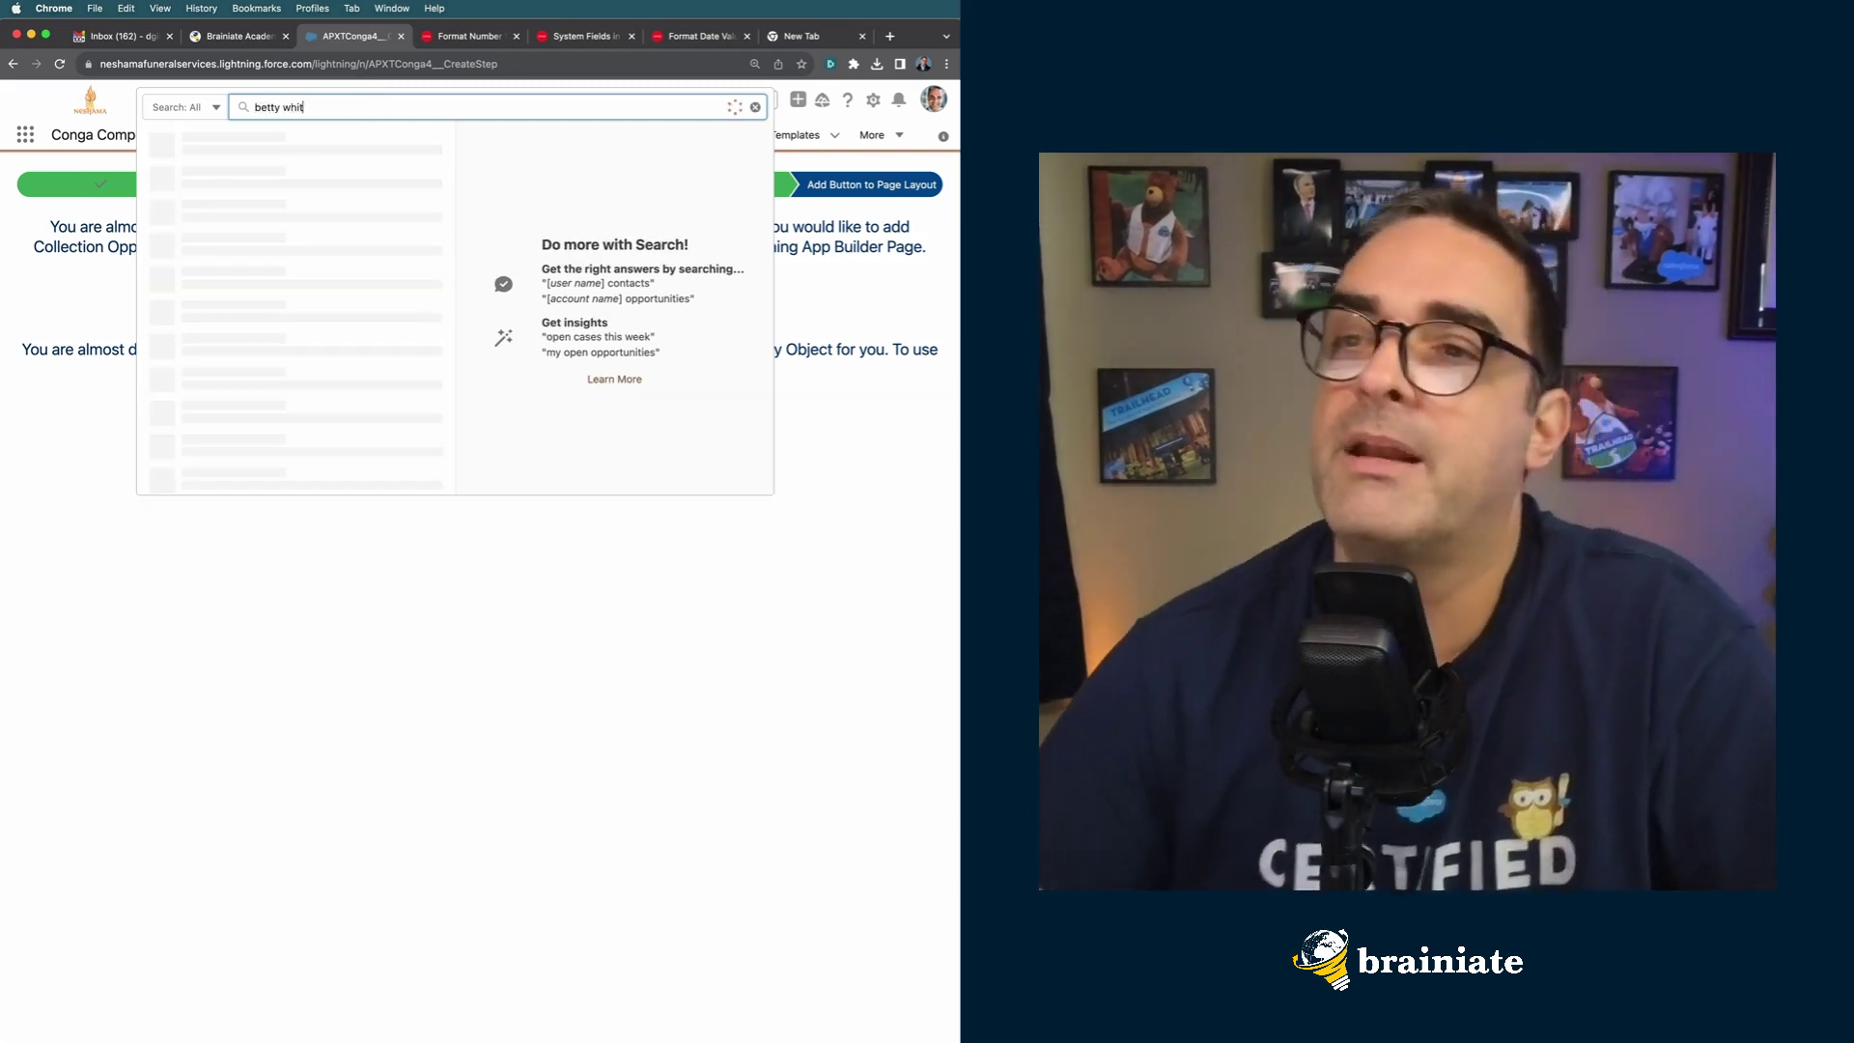
click(248, 180)
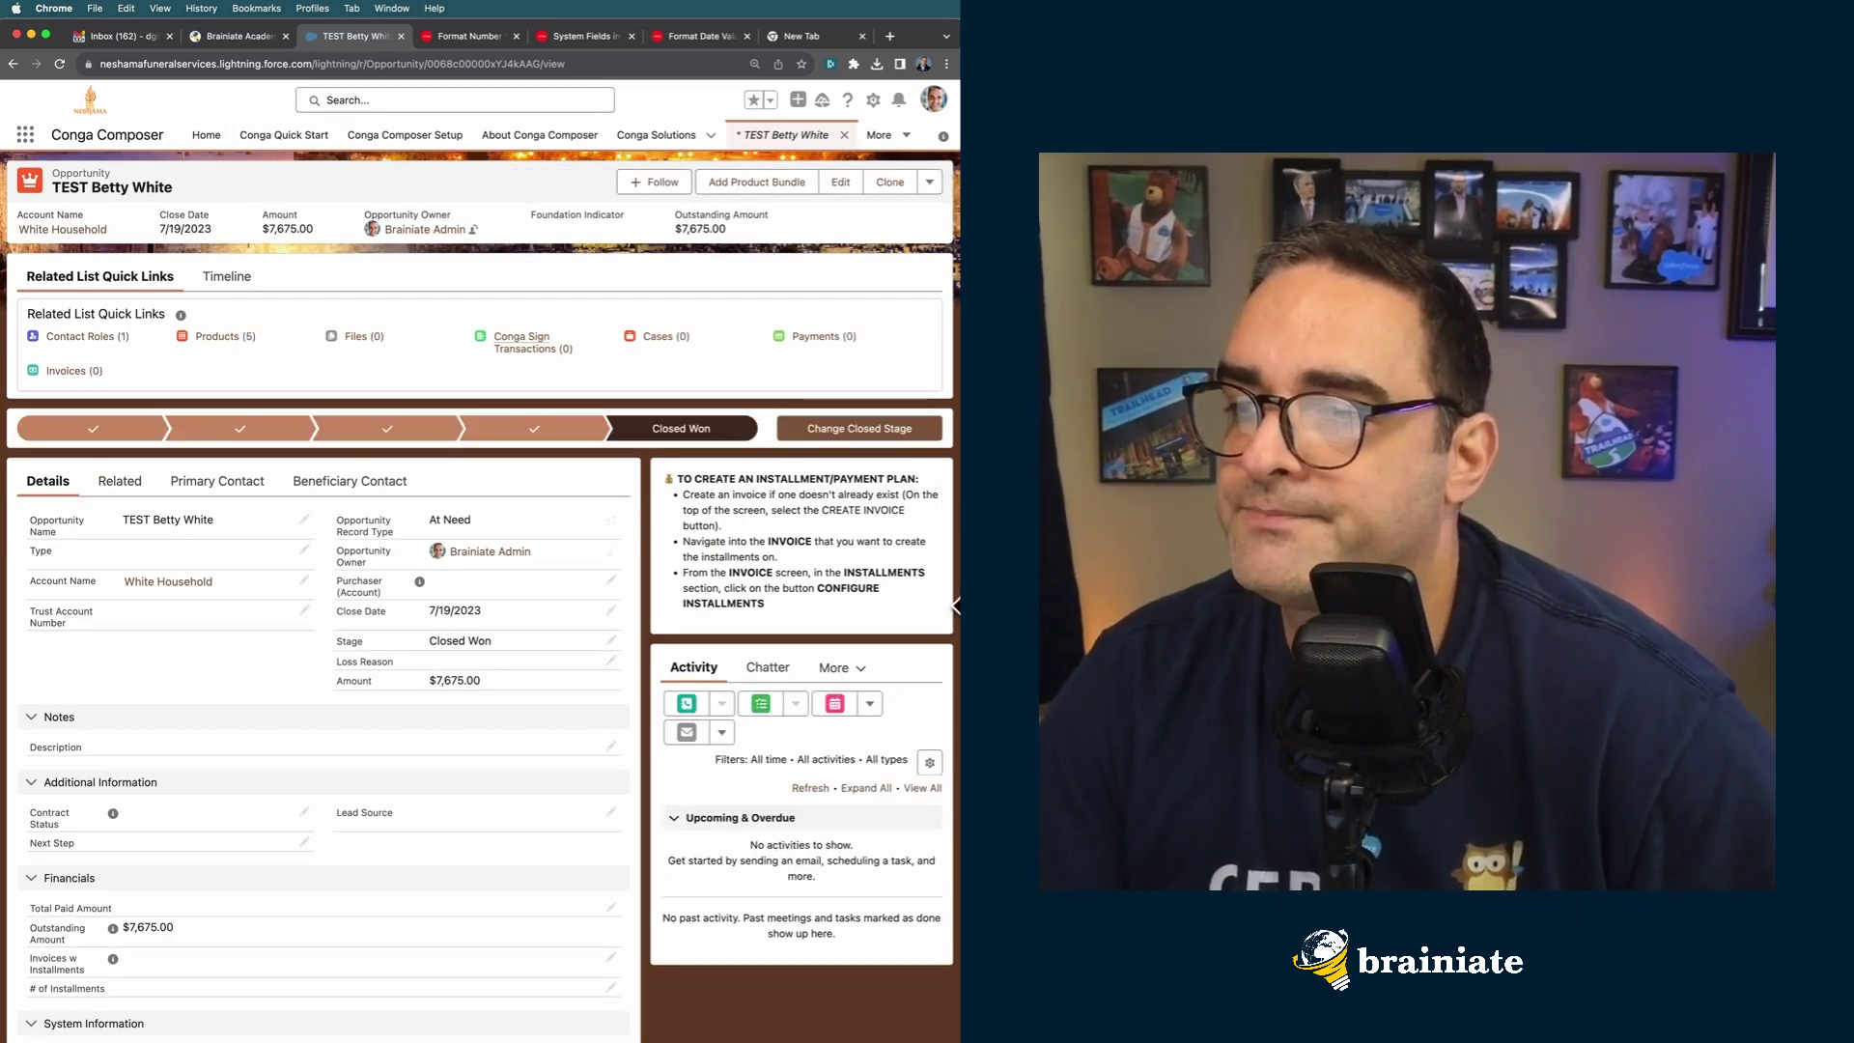
click(1228, 597)
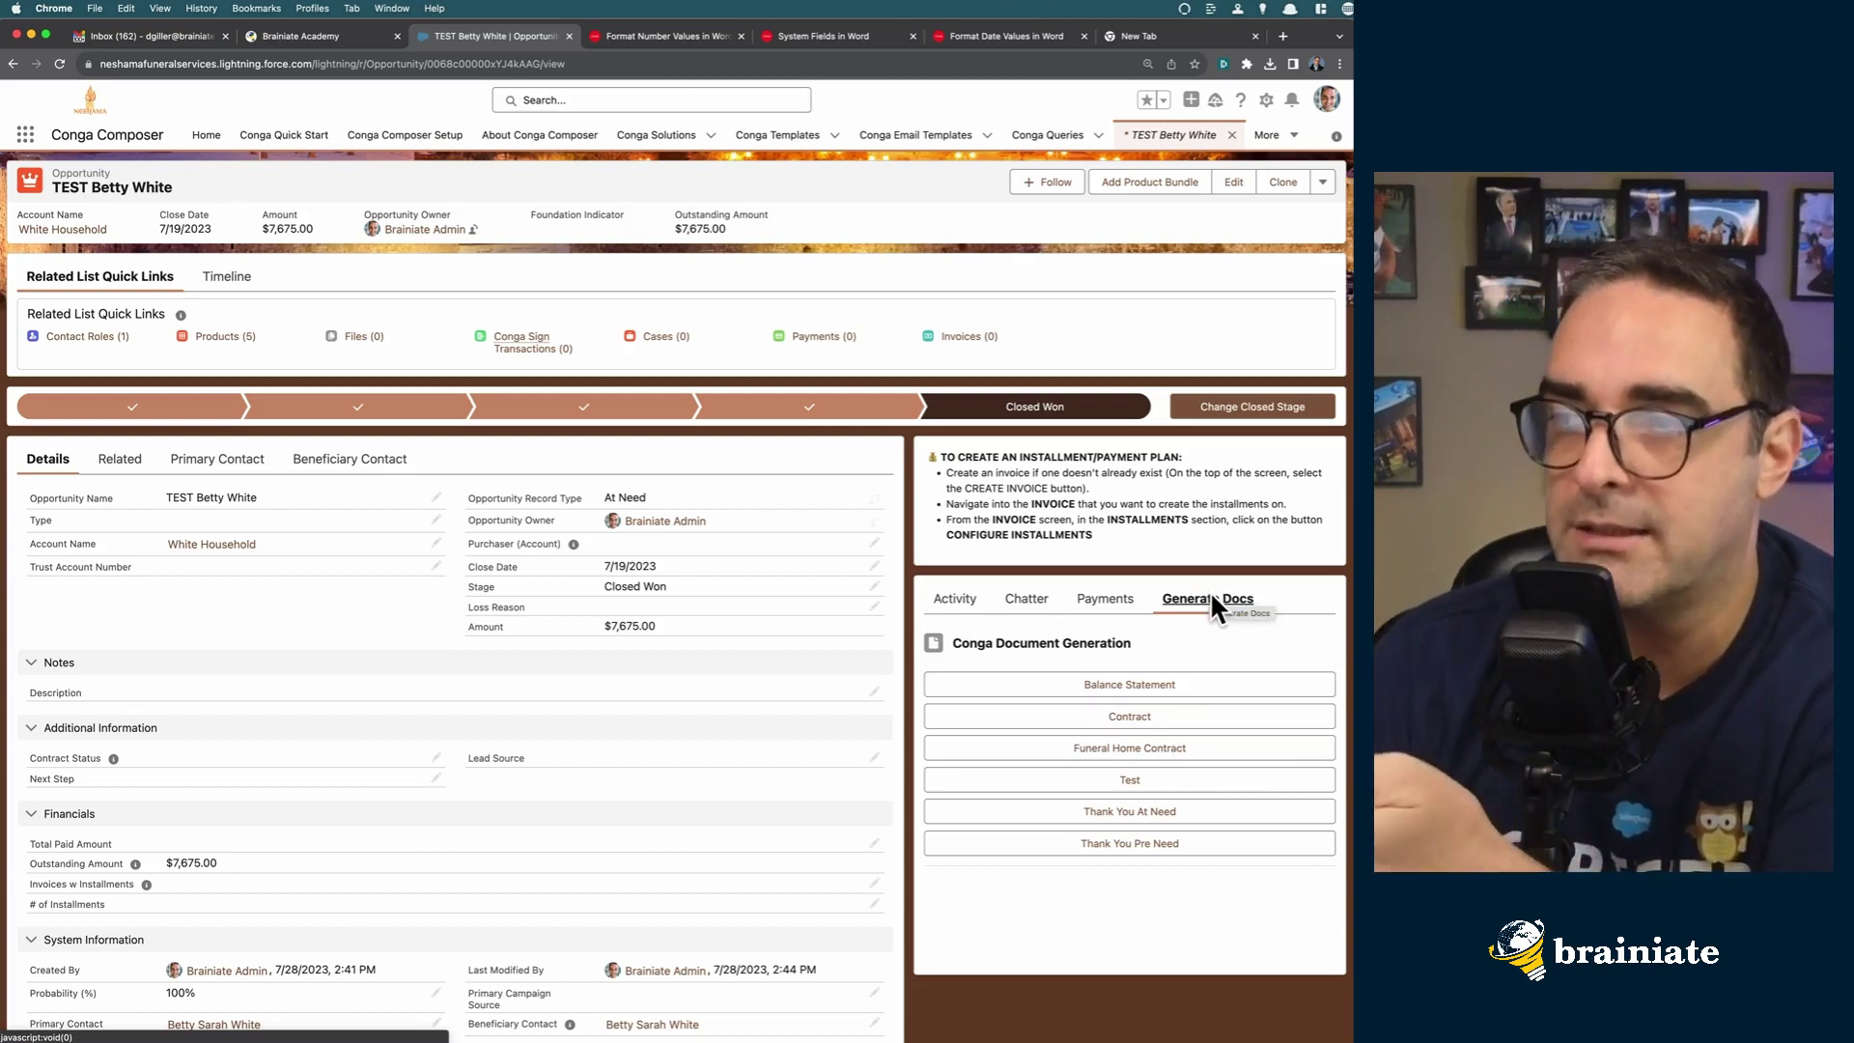
Step: Generate the Test quote, then check the opportunity's Files for the 78 KB PDF and its activity timeline
click(1126, 778)
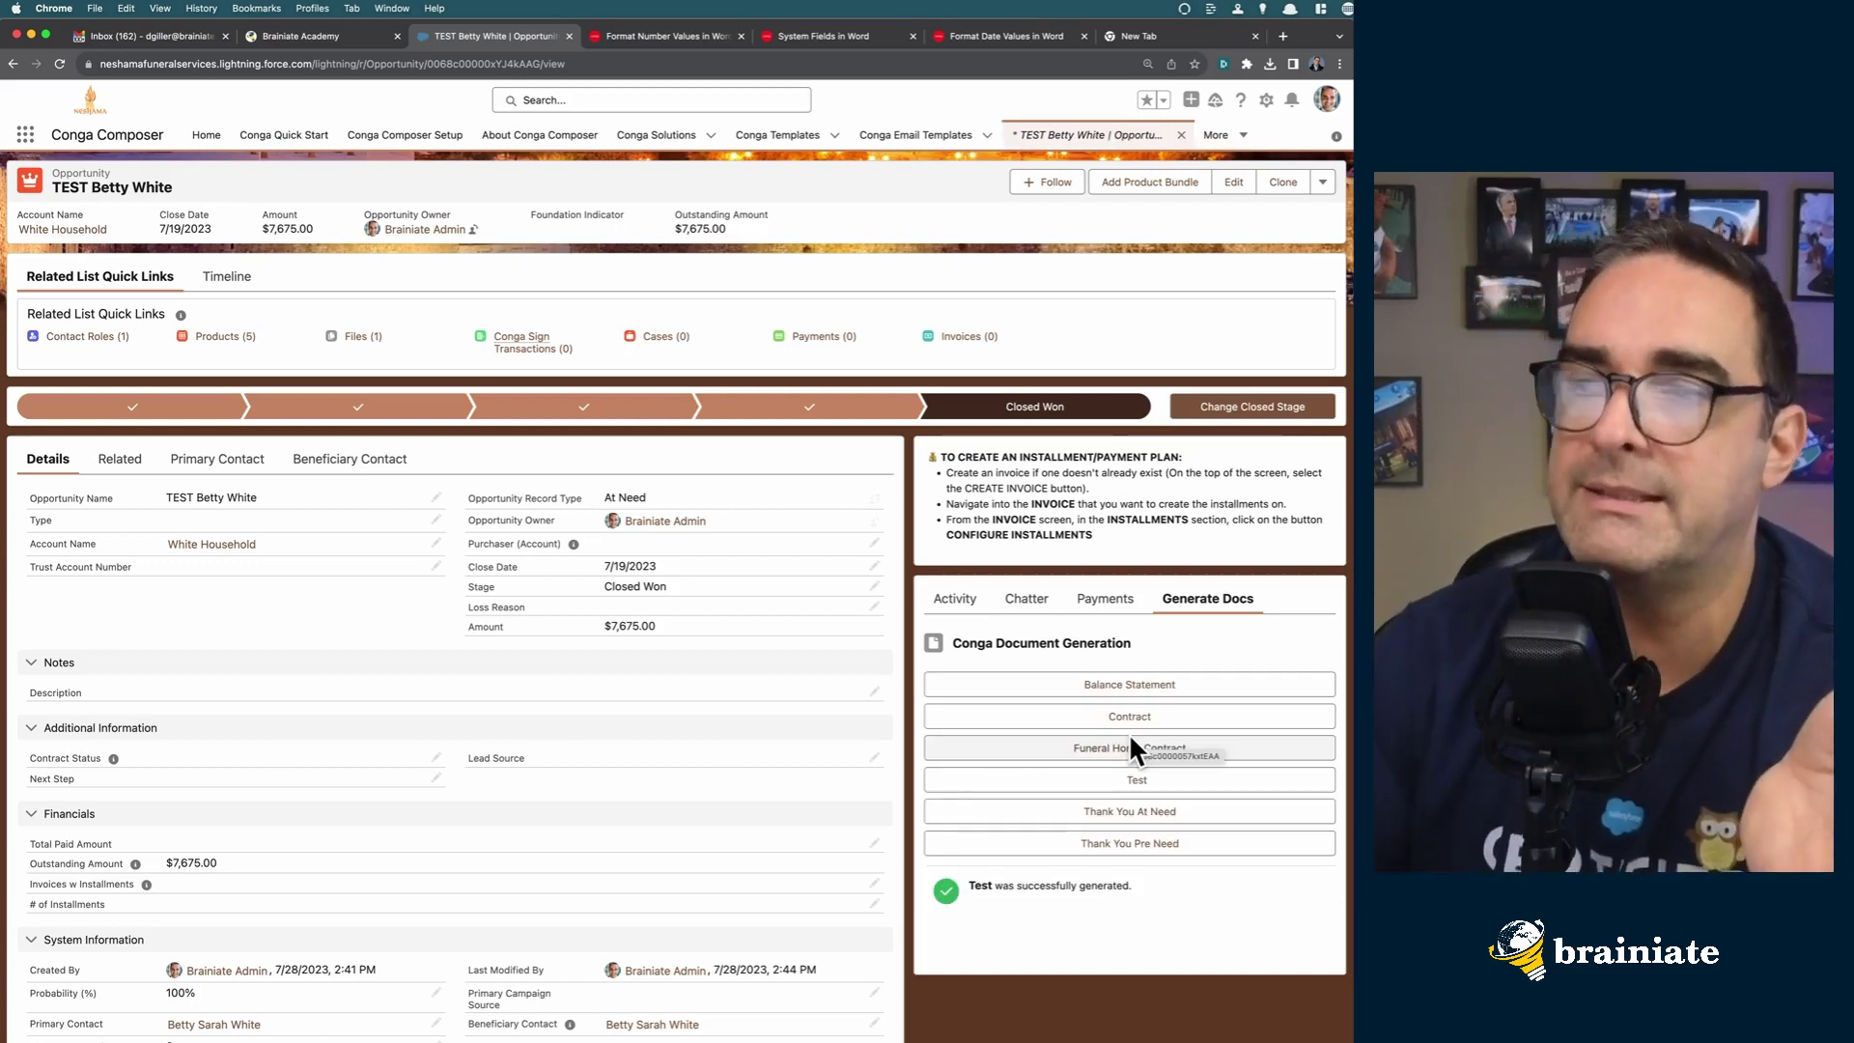
mouse_move(219, 350)
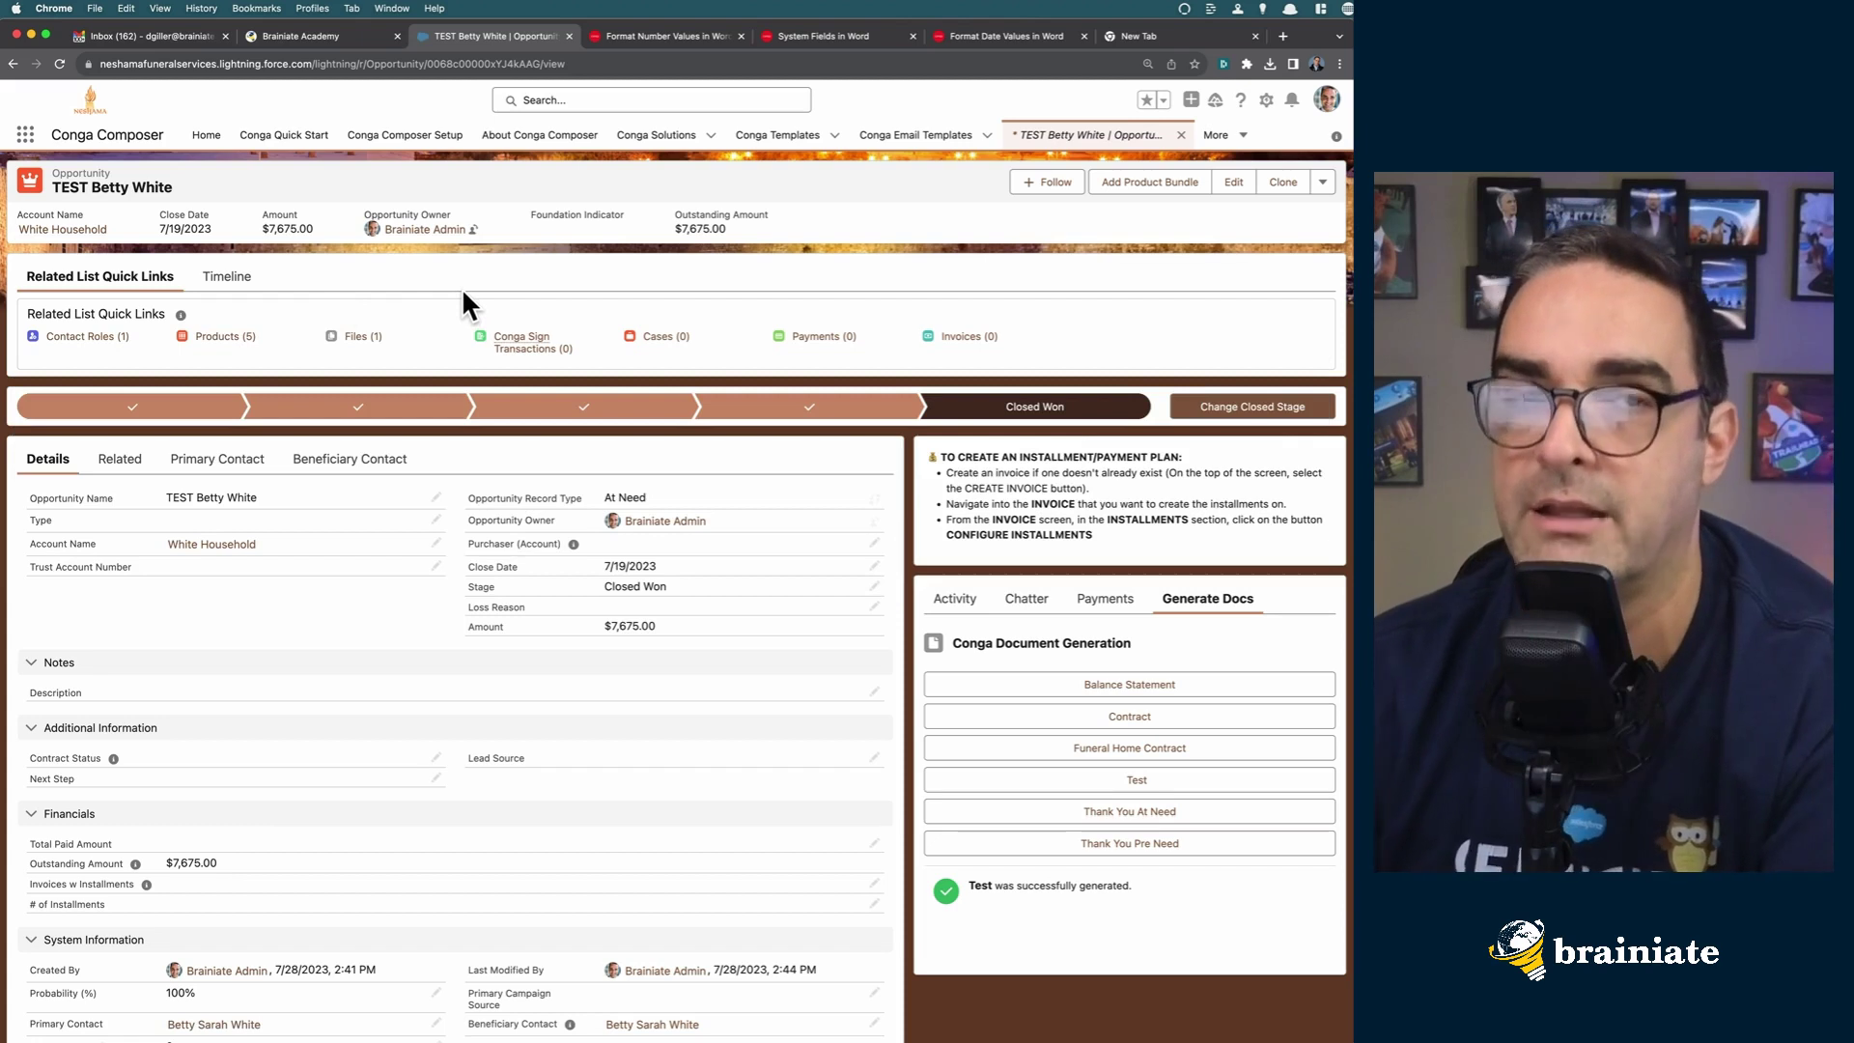
mouse_move(364, 345)
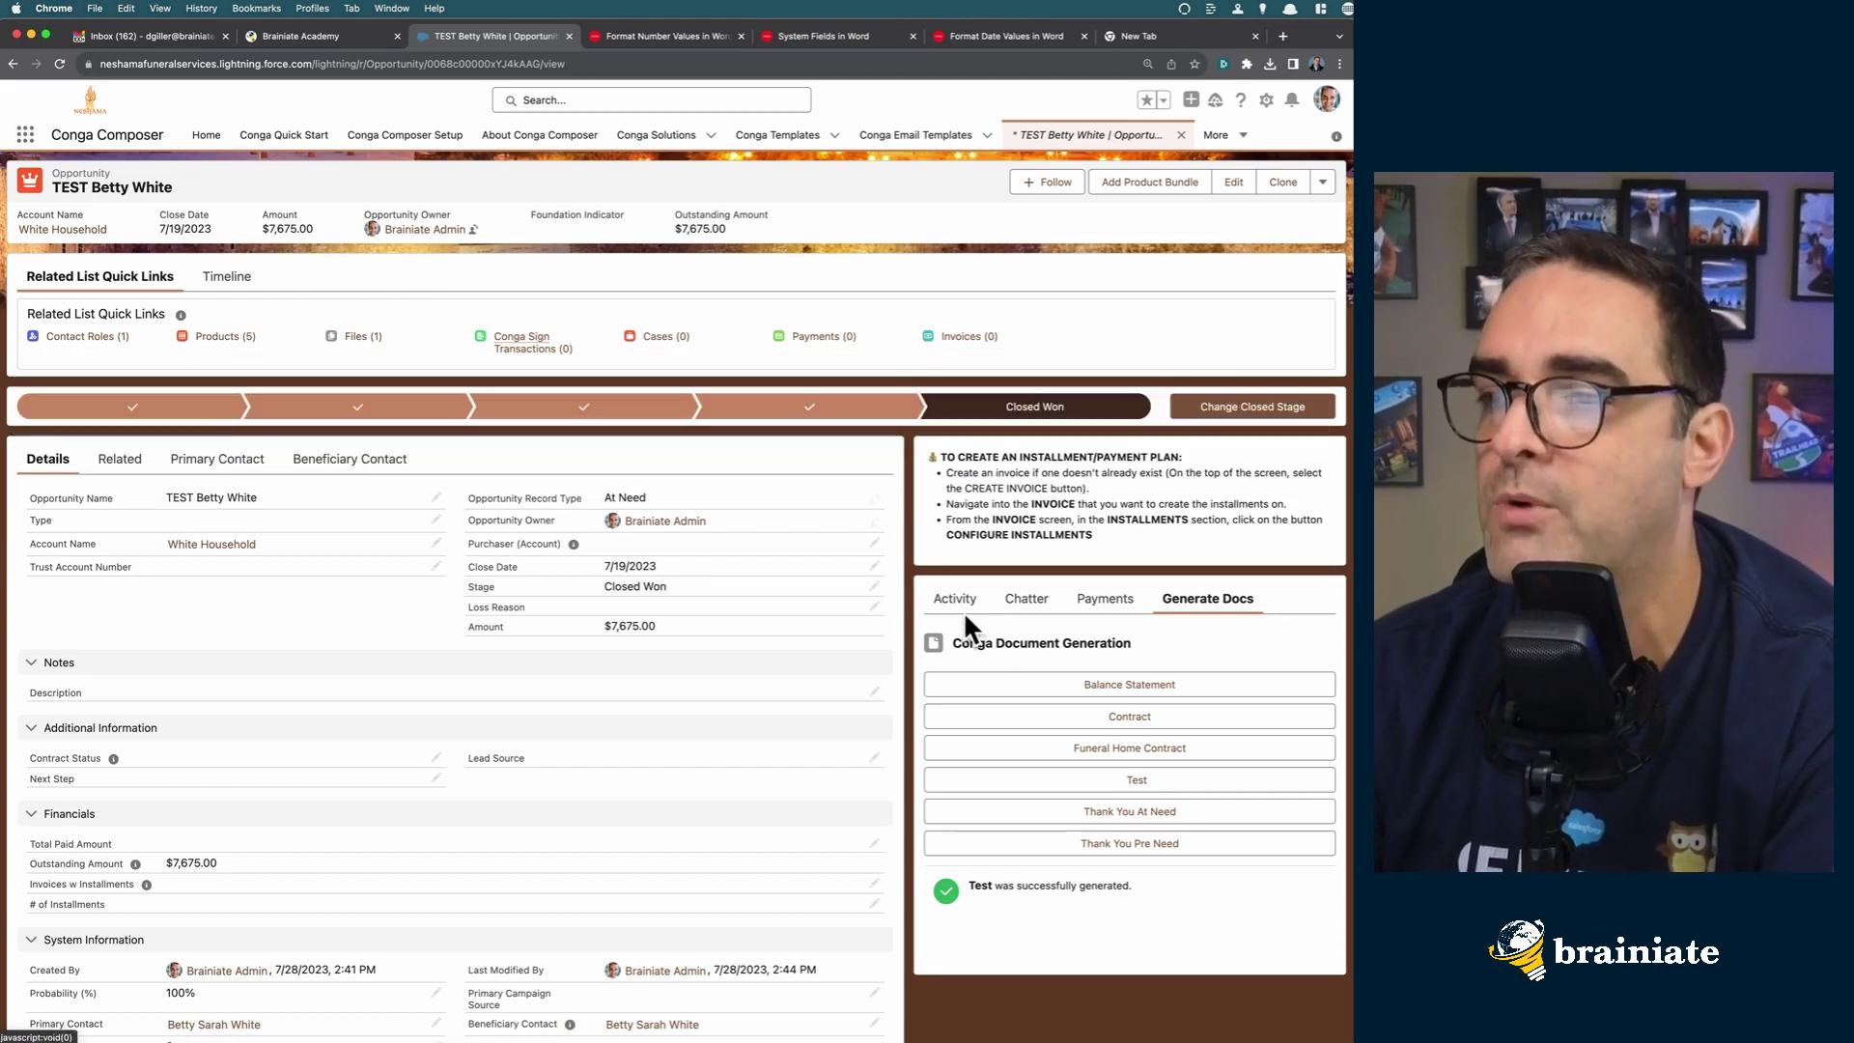
click(955, 599)
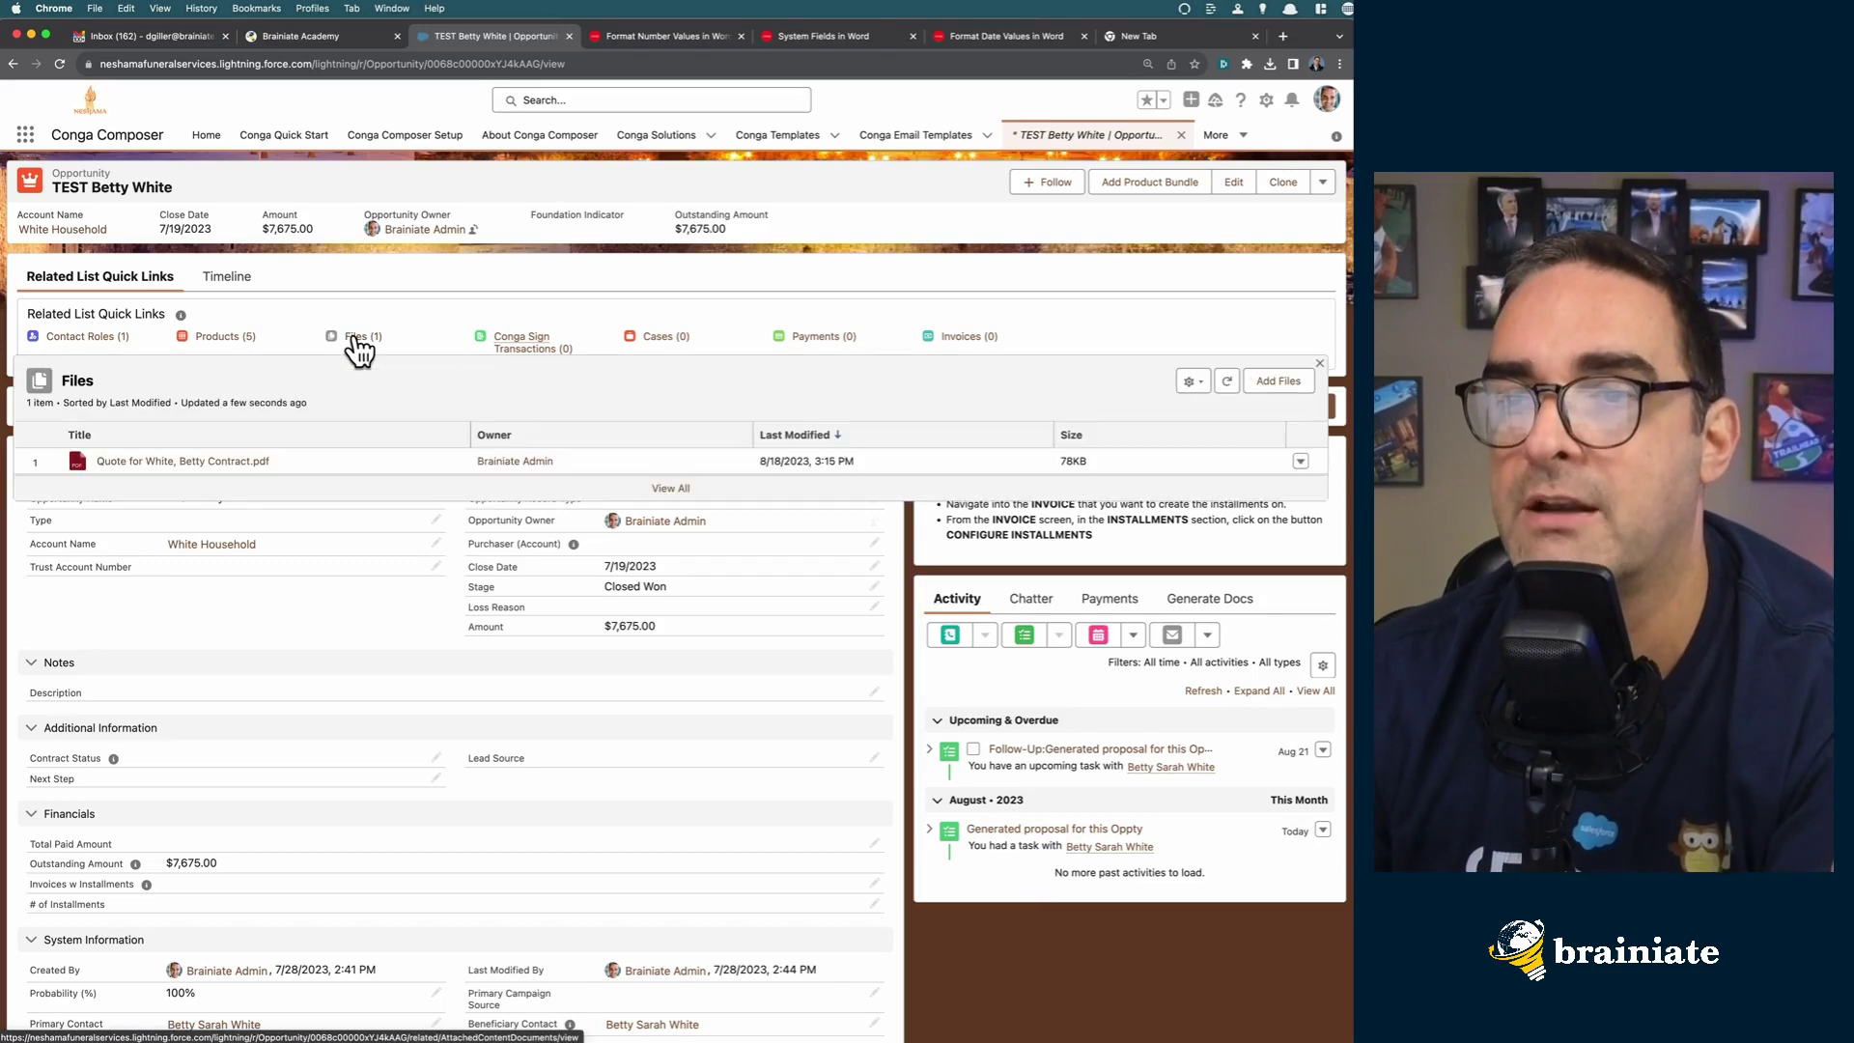
Step: Preview the generated quote PDF with its $7,675.00 total, then show the opportunity's five products
click(235, 459)
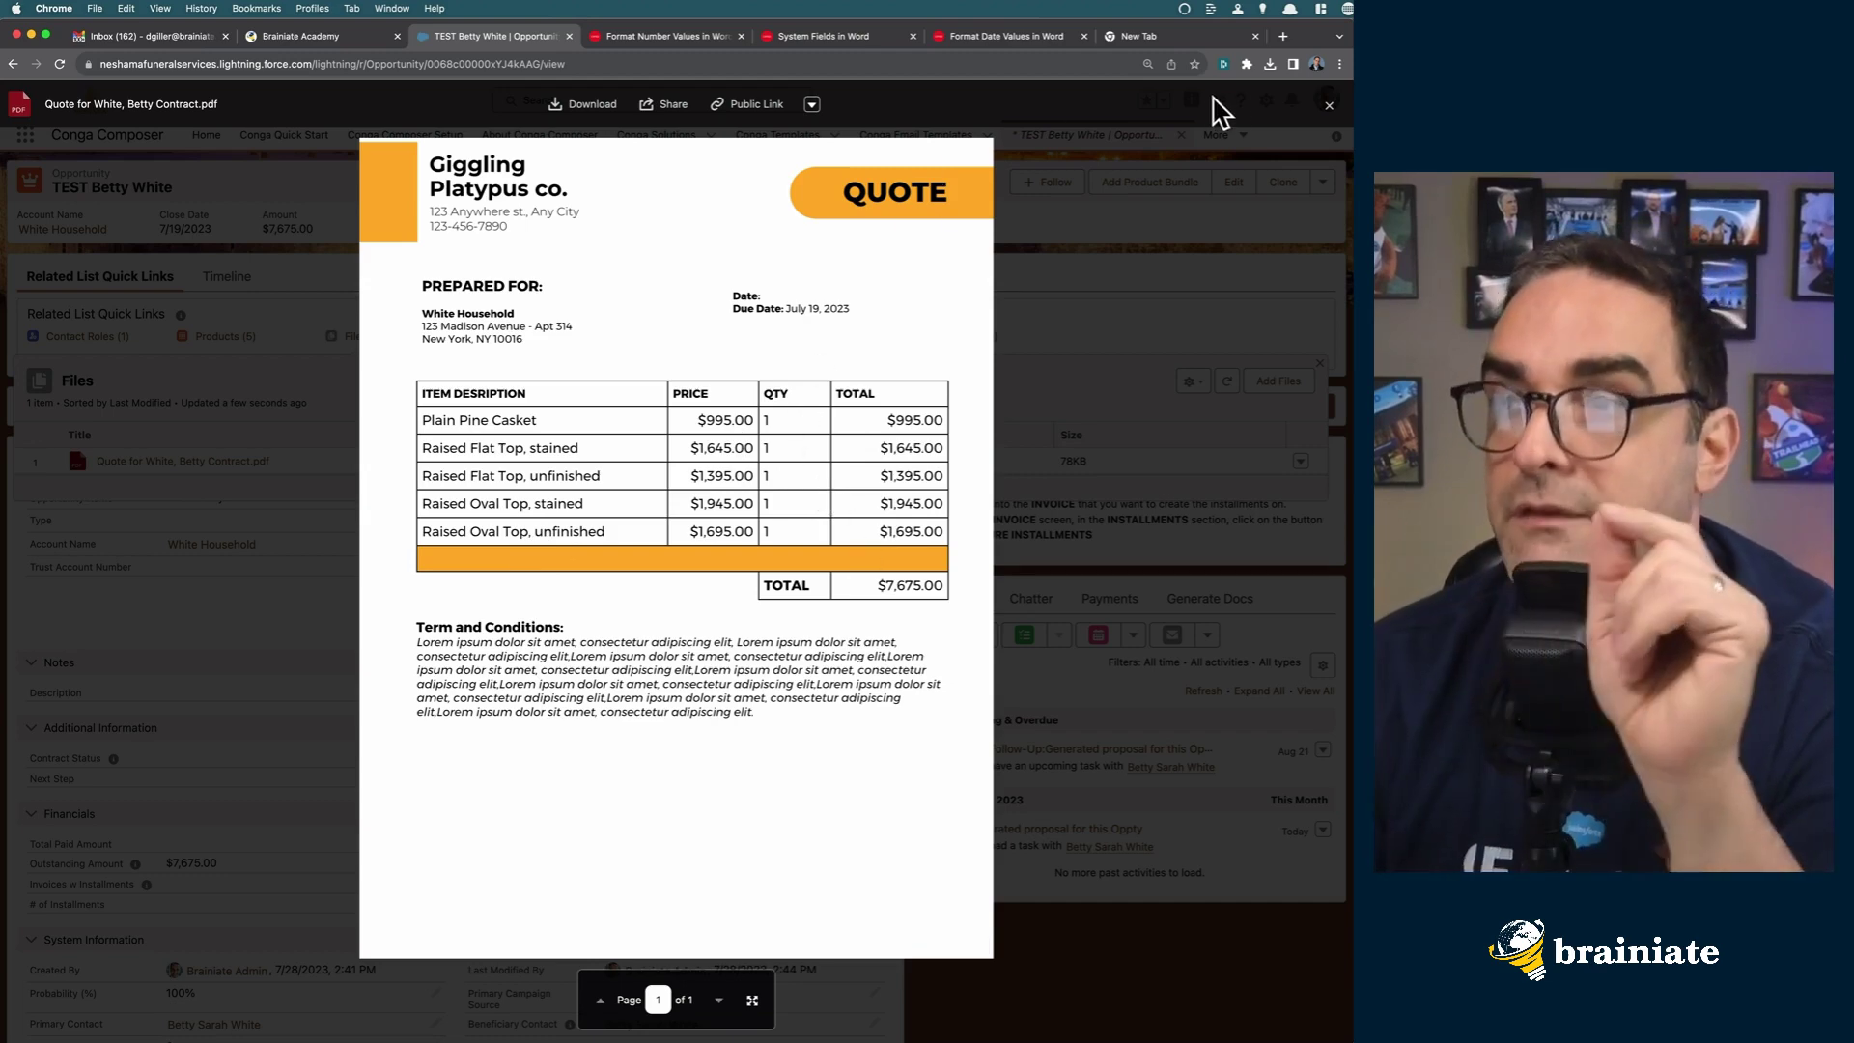
click(1332, 107)
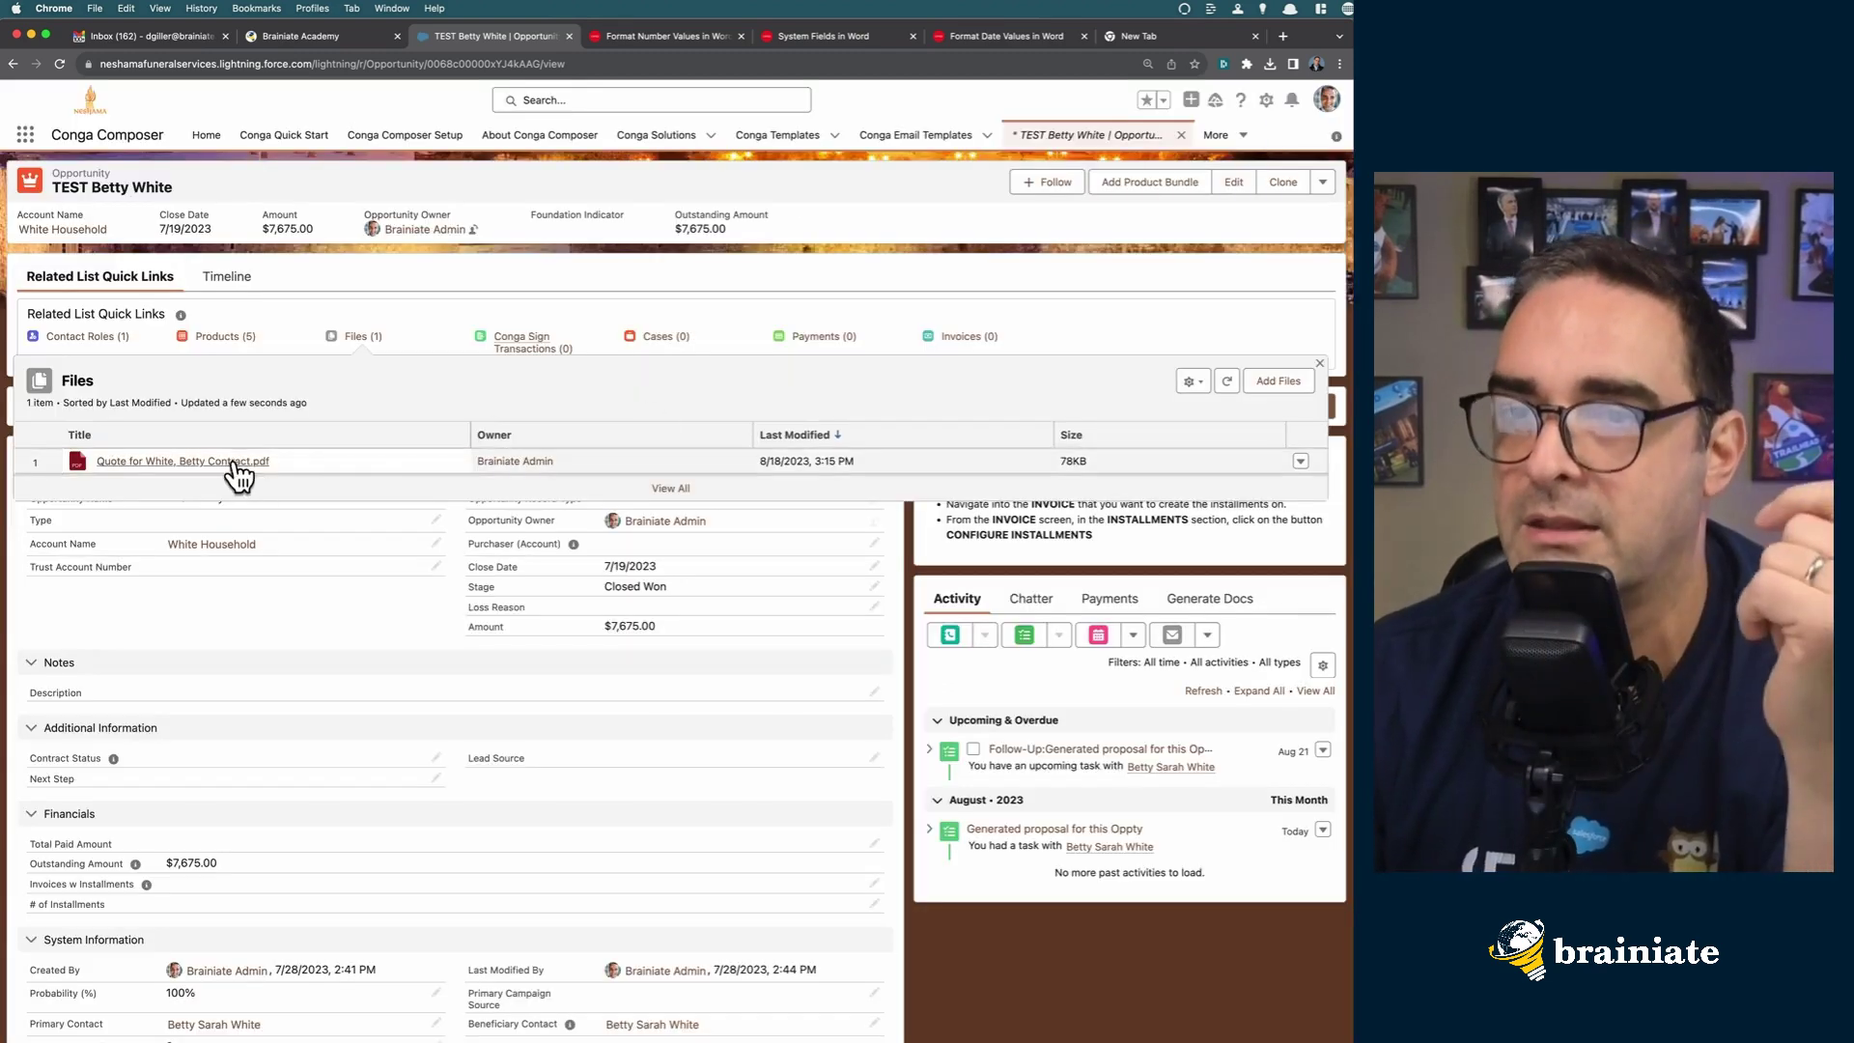
mouse_move(244, 346)
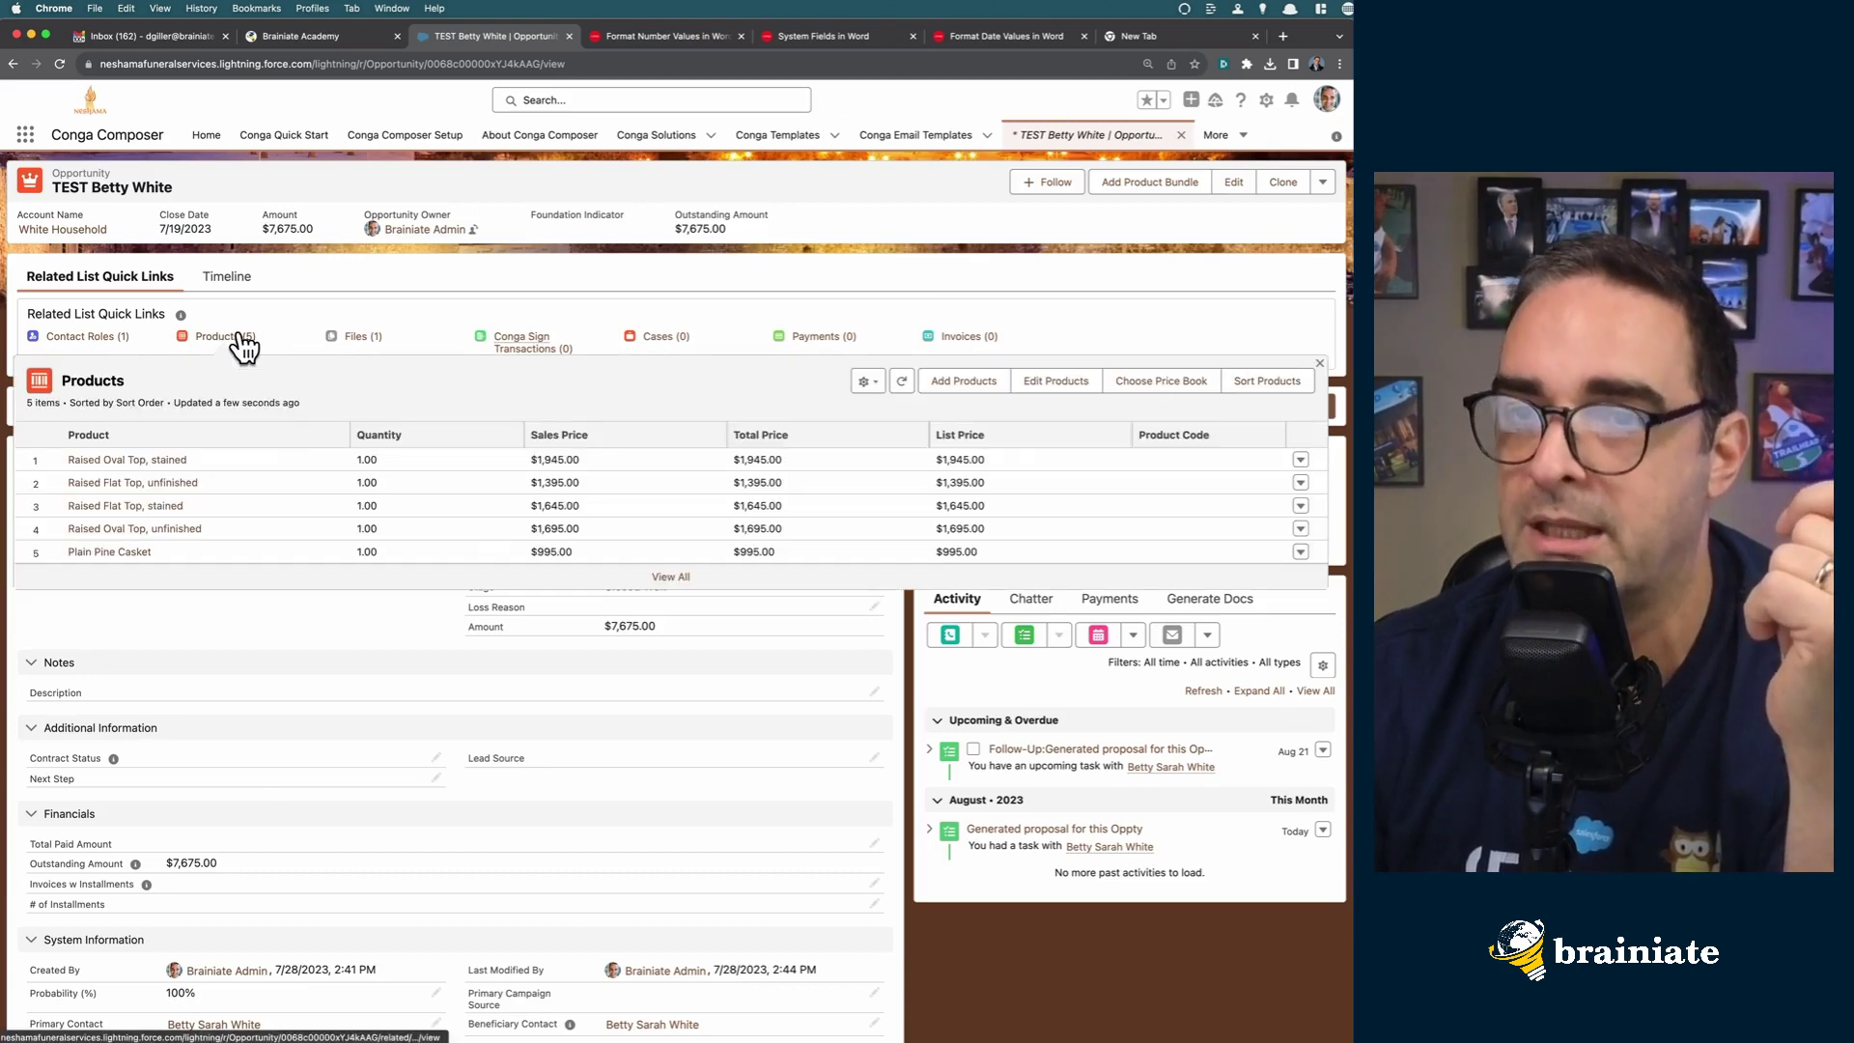
Step: Set Raised Flat Top quantity to 4 and Raised Oval Top to 20, save, and regenerate Test
click(1062, 383)
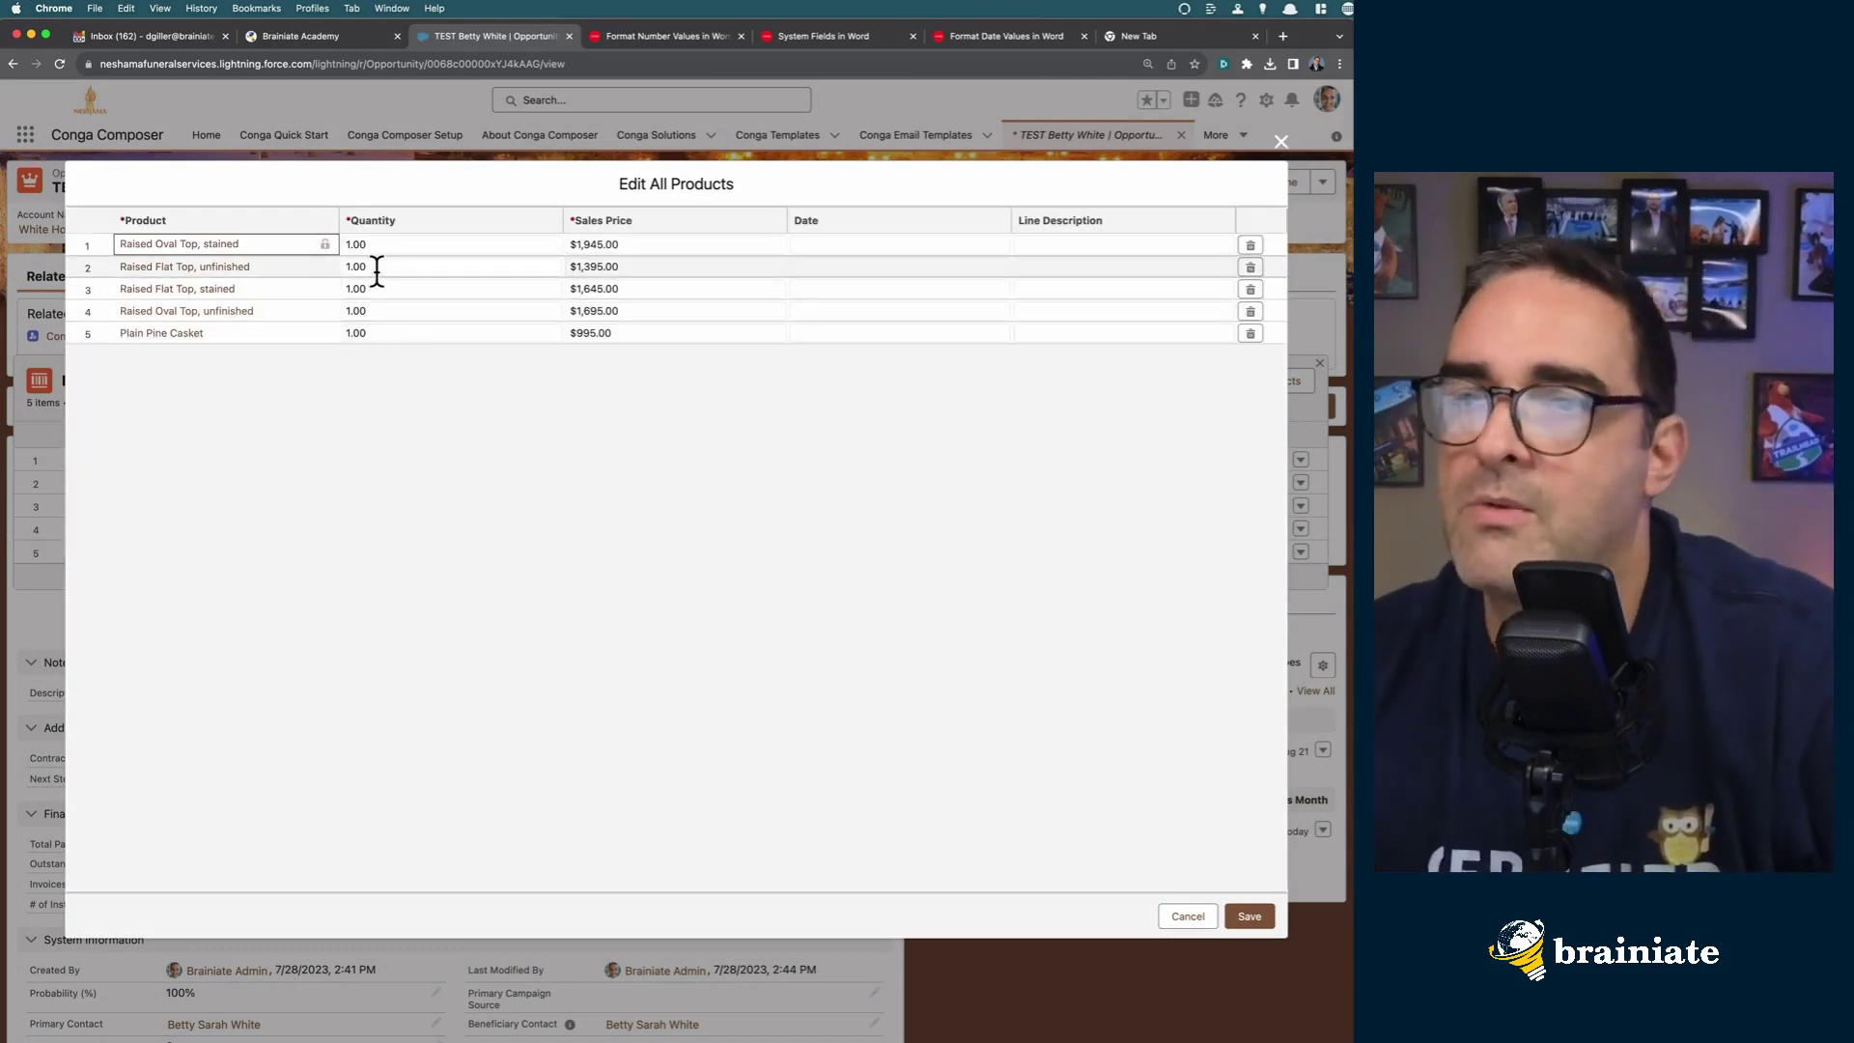
click(376, 271)
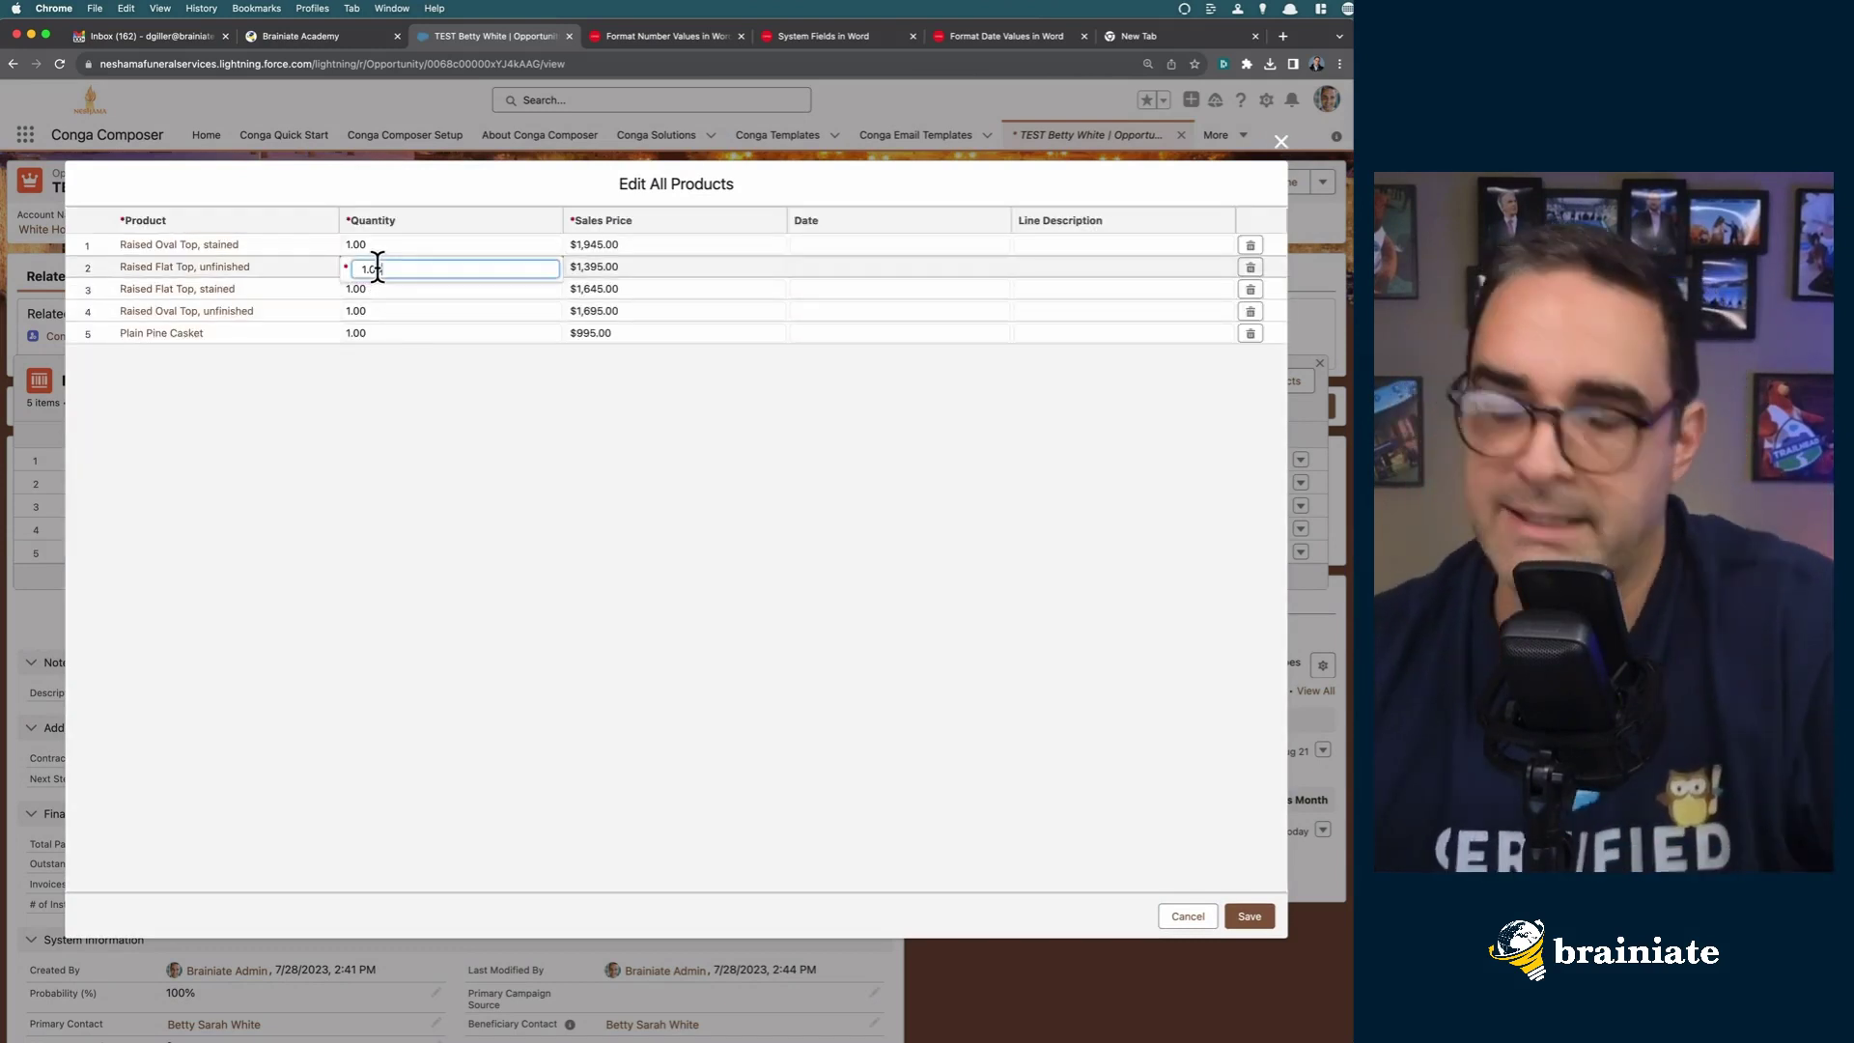
text(4)
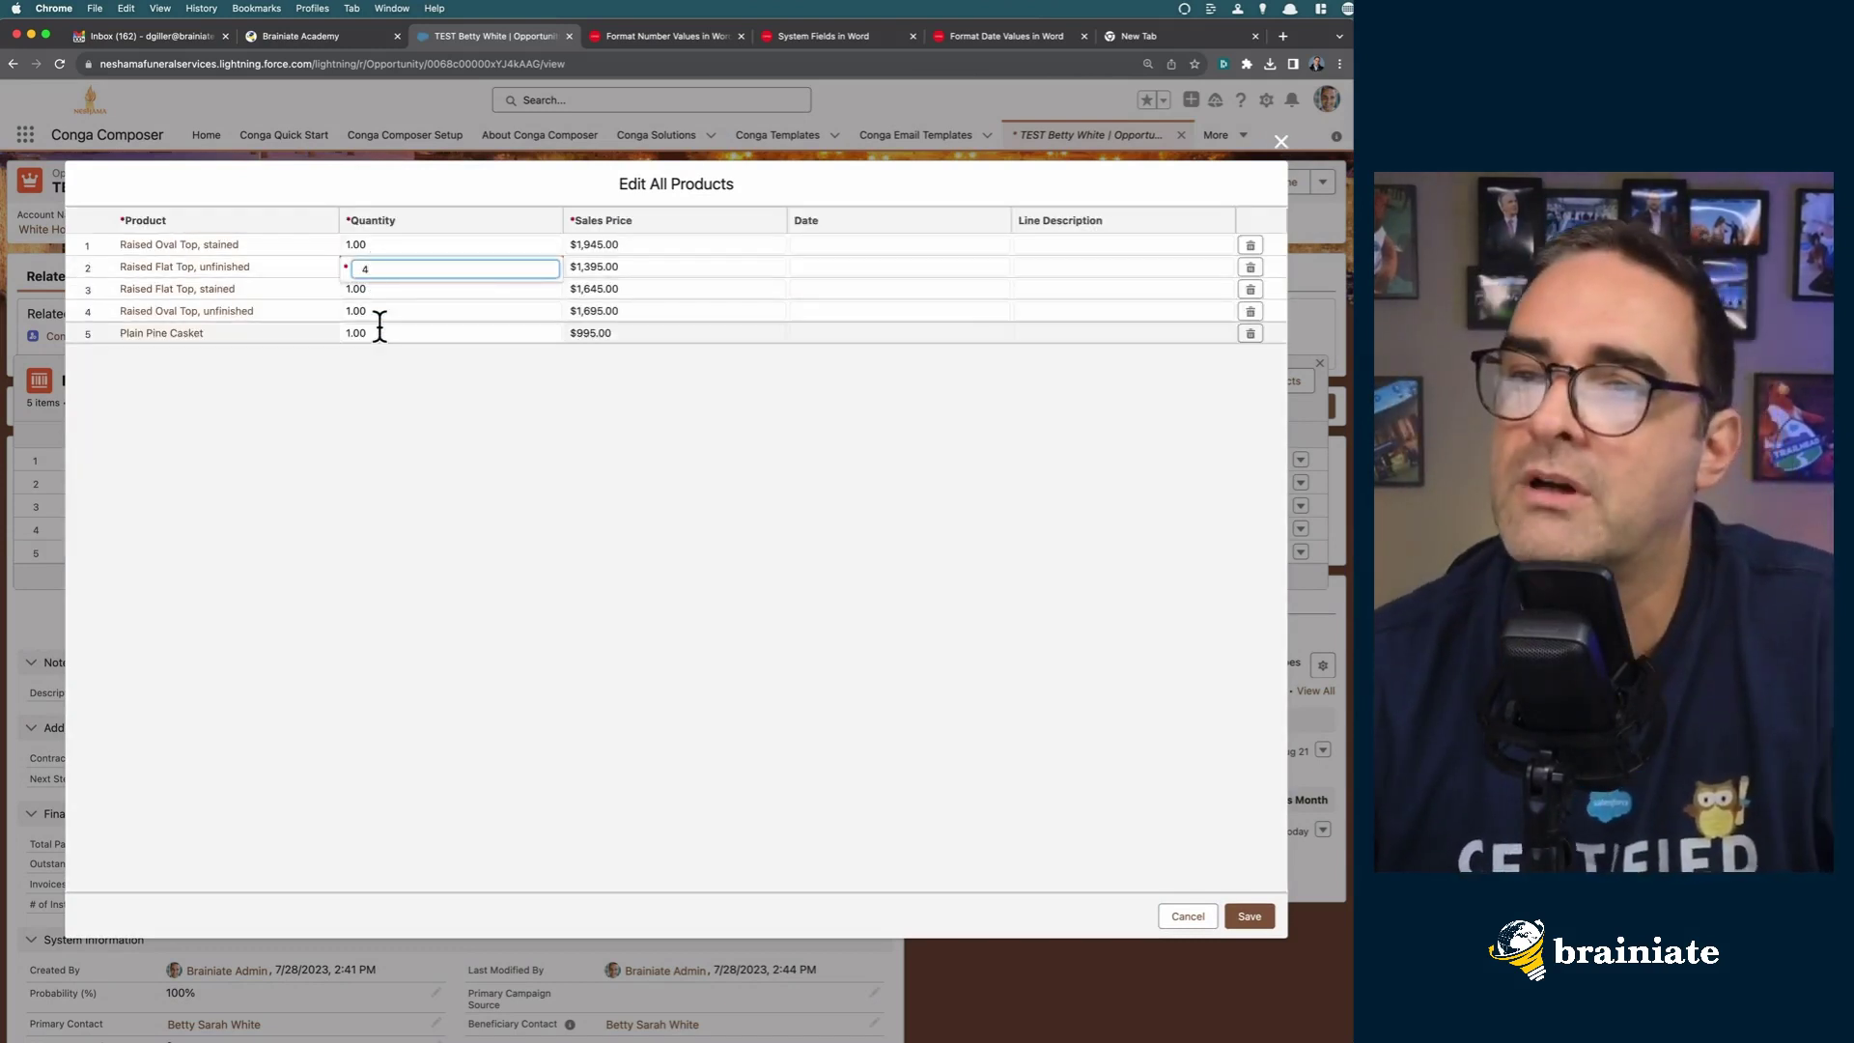
click(377, 311)
key(BackSpace)
key(BackSpace)
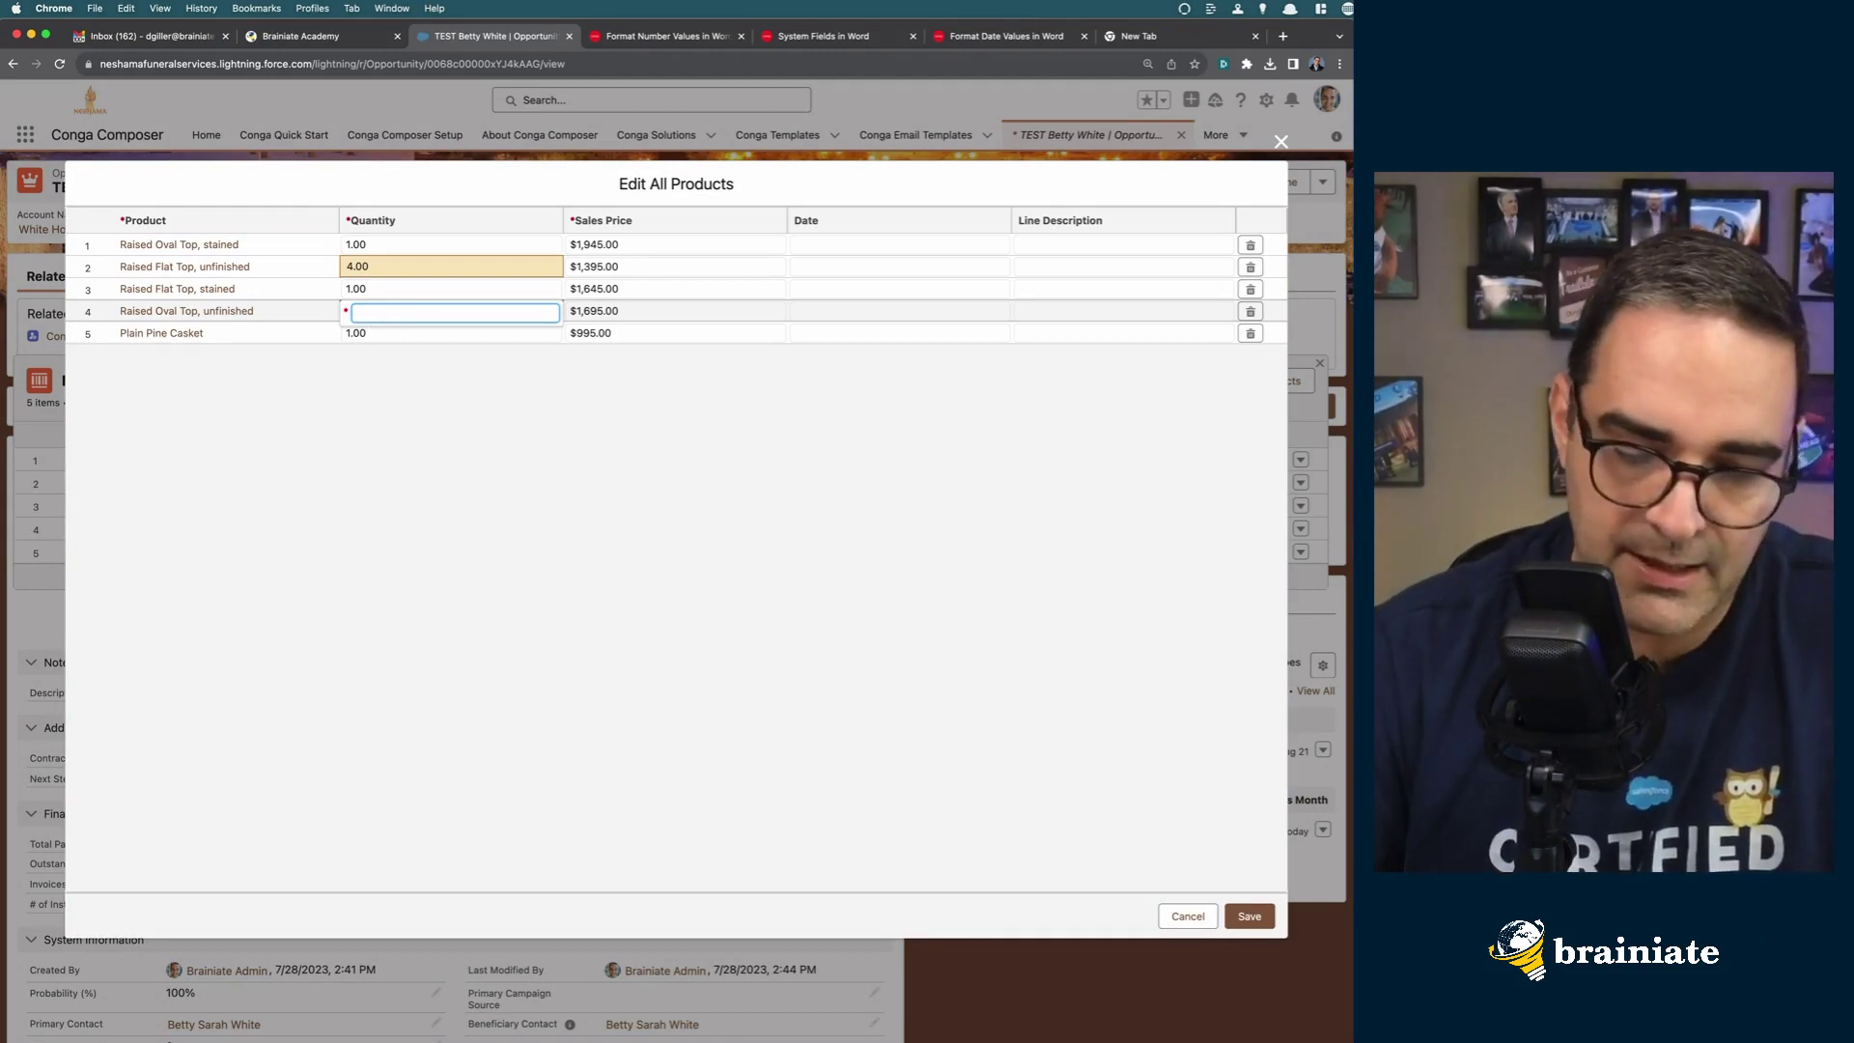
text(20)
click(785, 578)
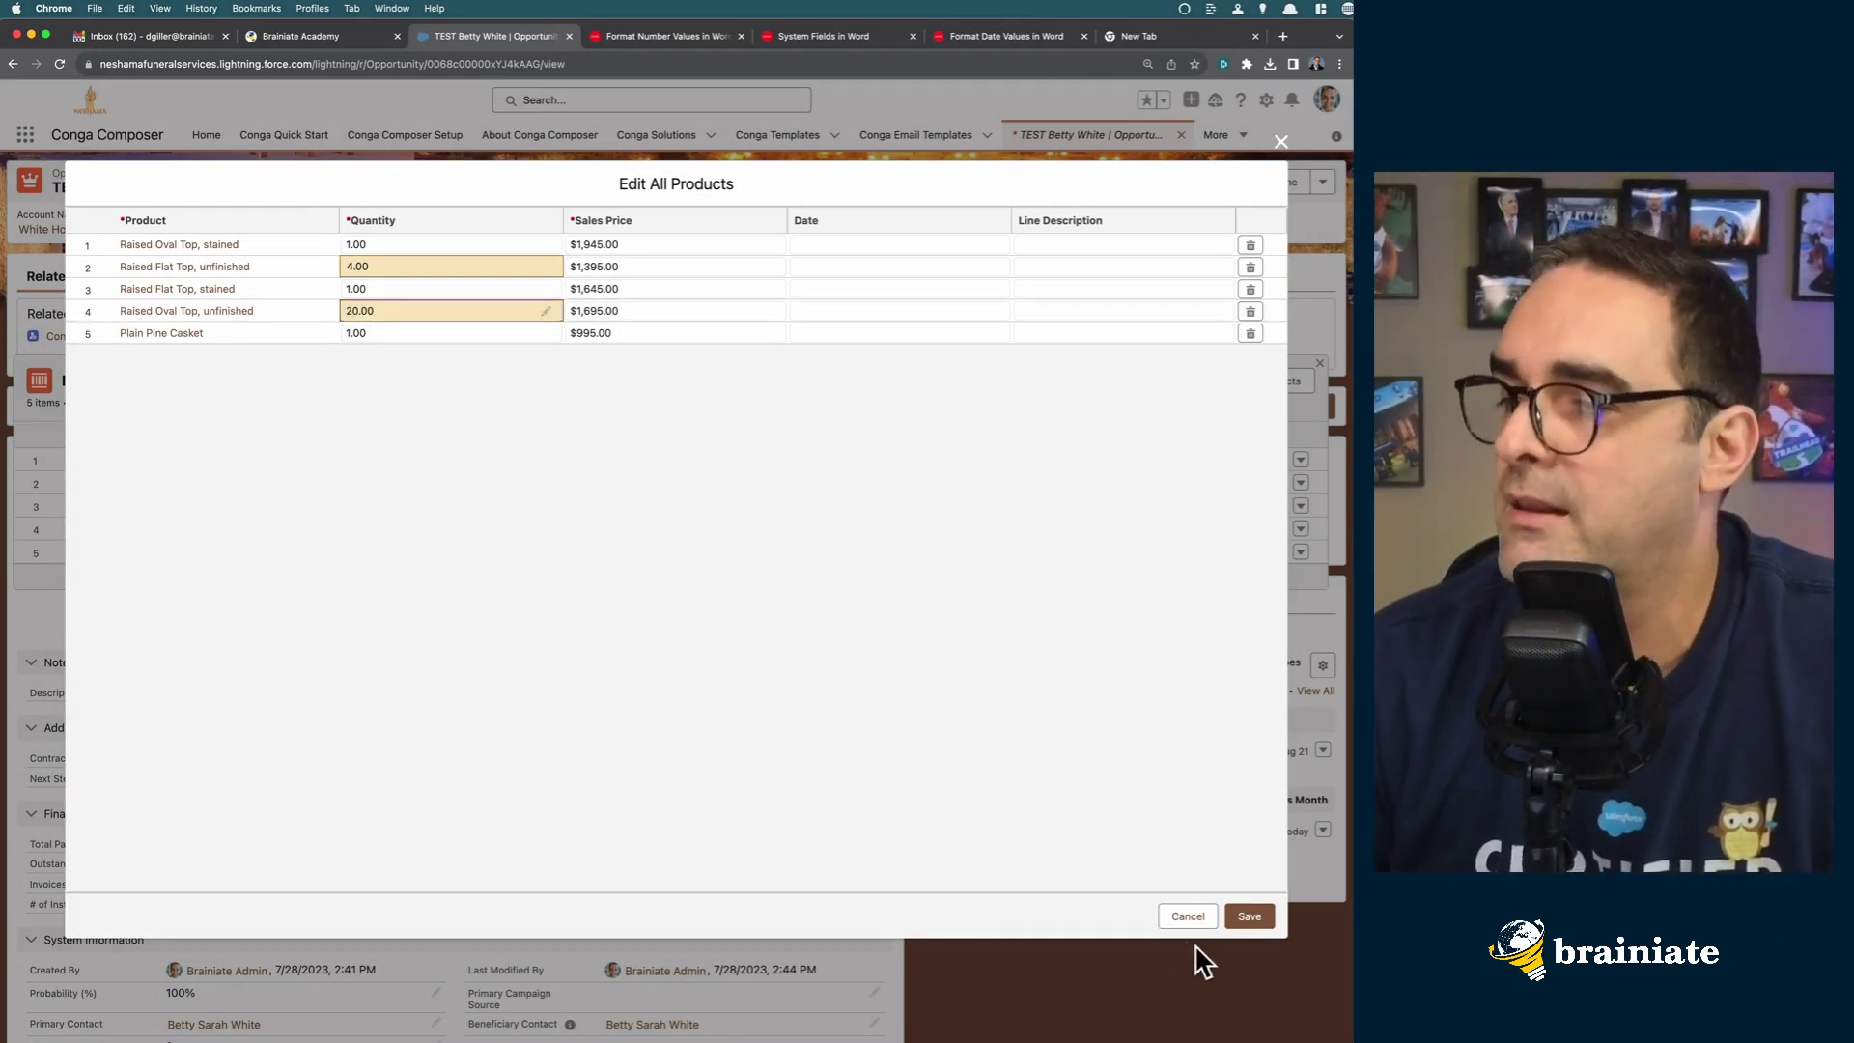
click(1250, 916)
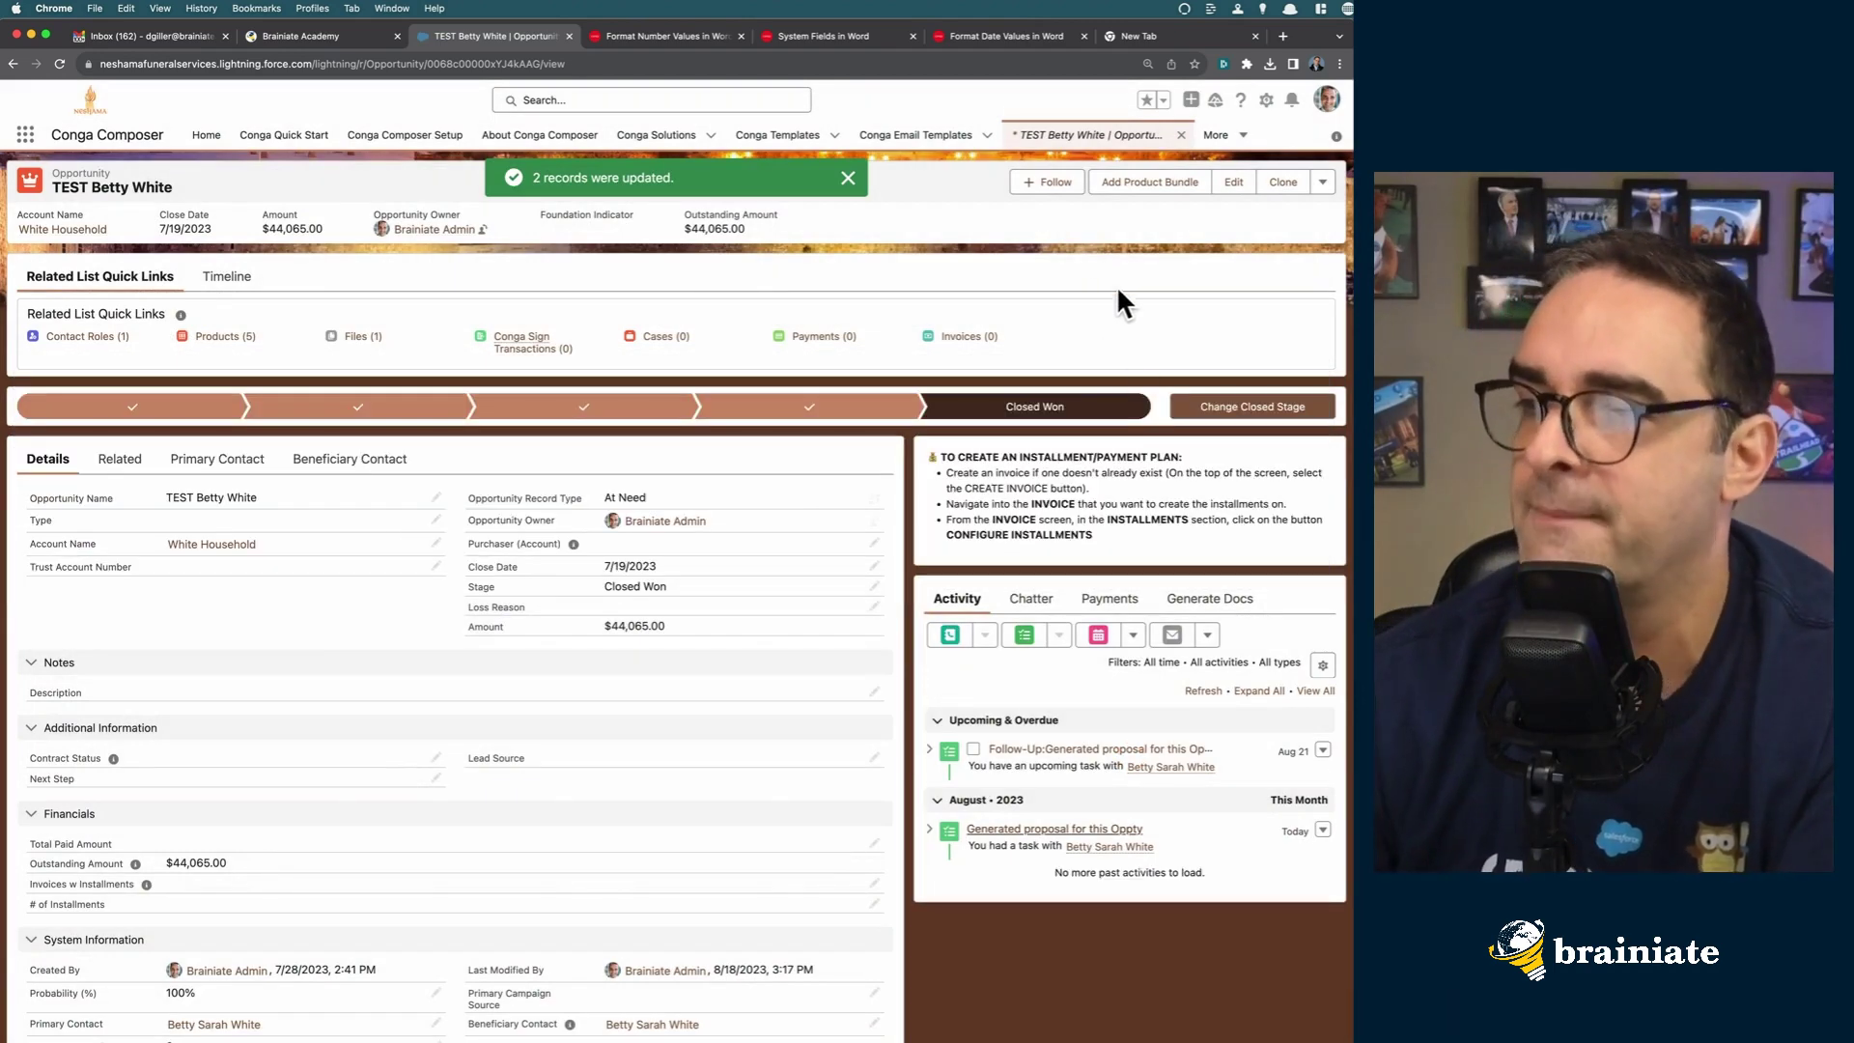
click(1198, 603)
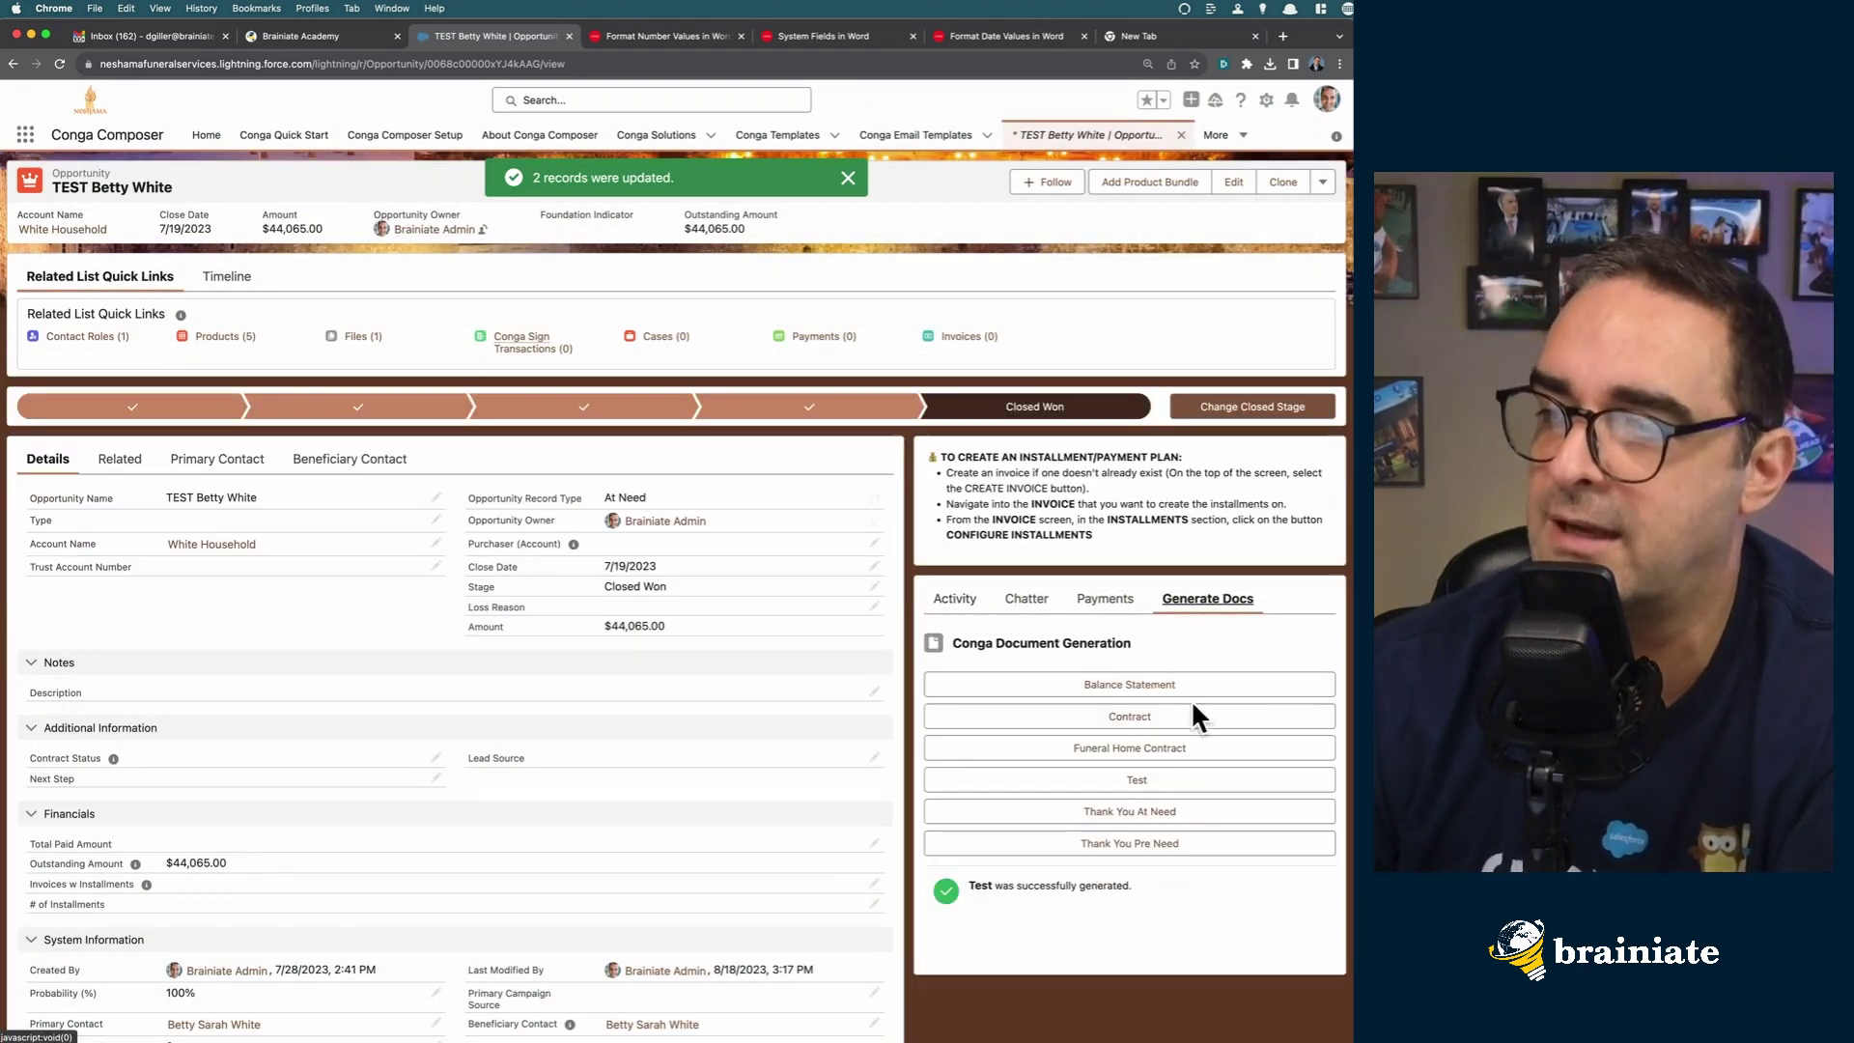
click(1143, 778)
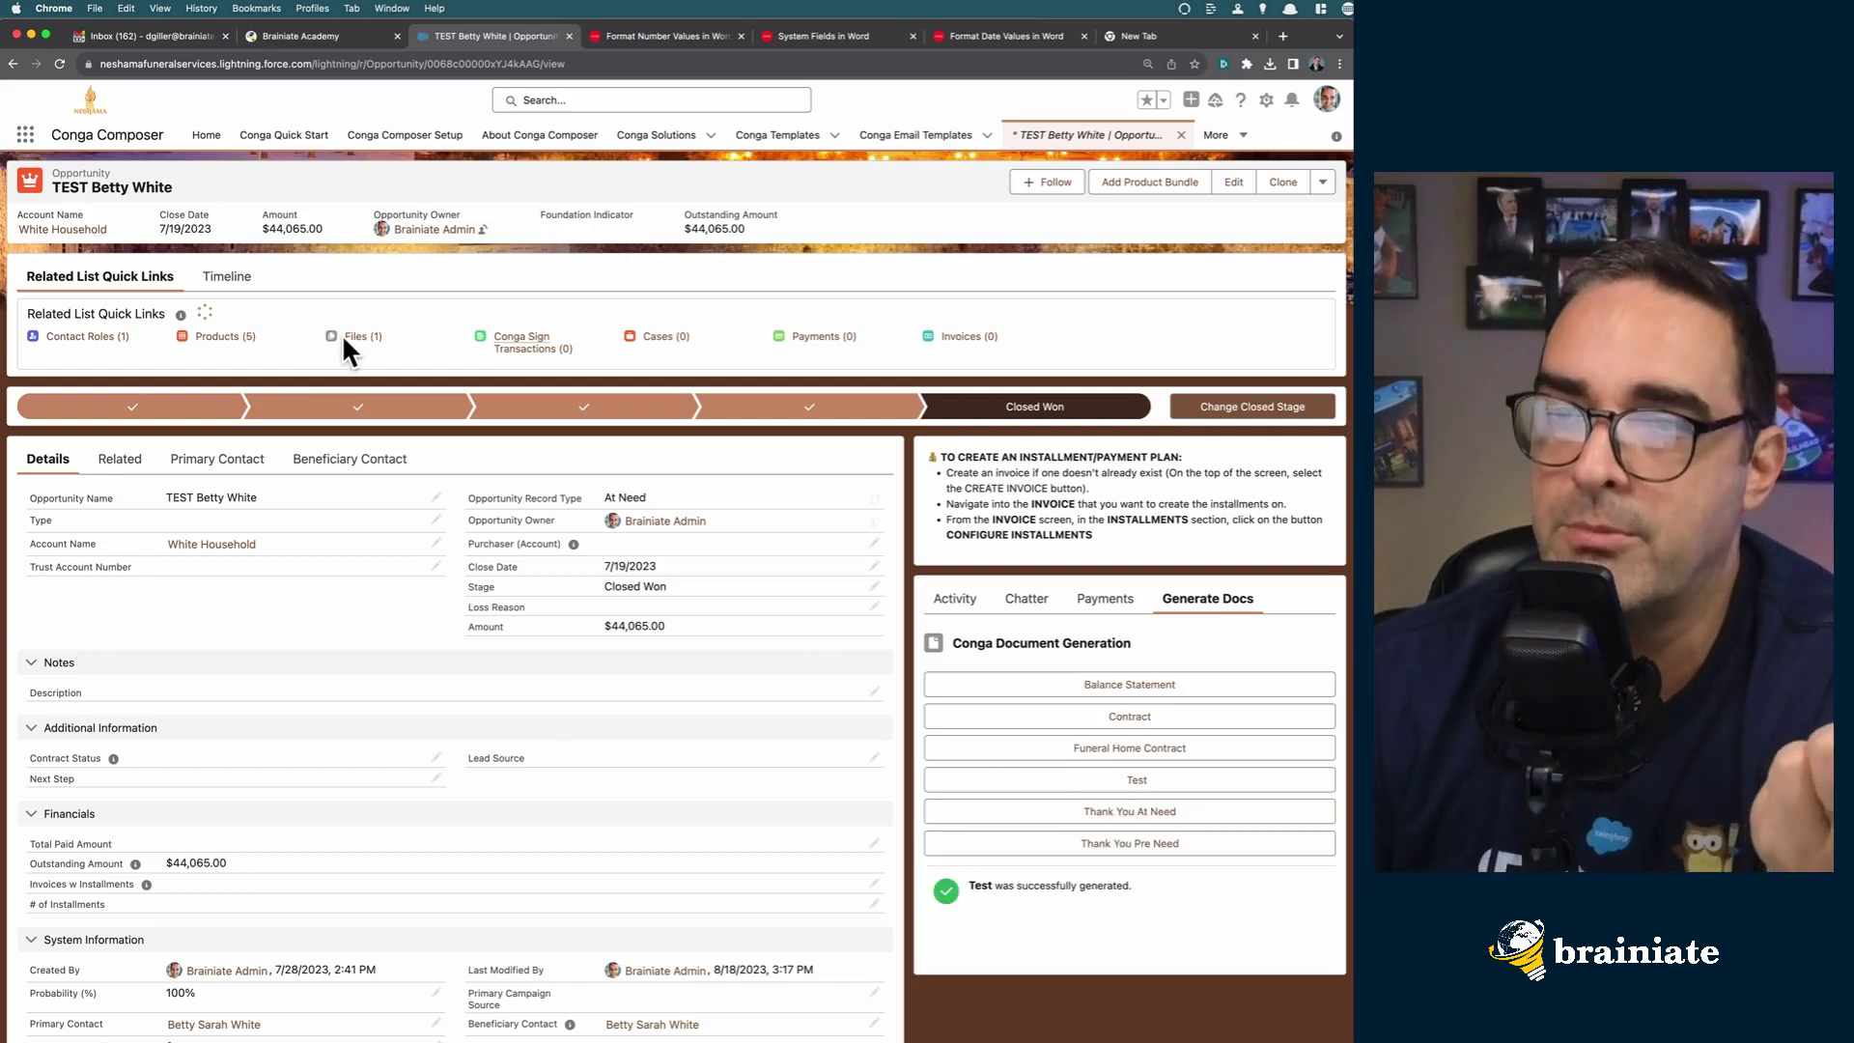
Step: Preview the newest quote PDF to confirm quantities 4 and 20 and the $44,065.00 total
mouse_move(347, 339)
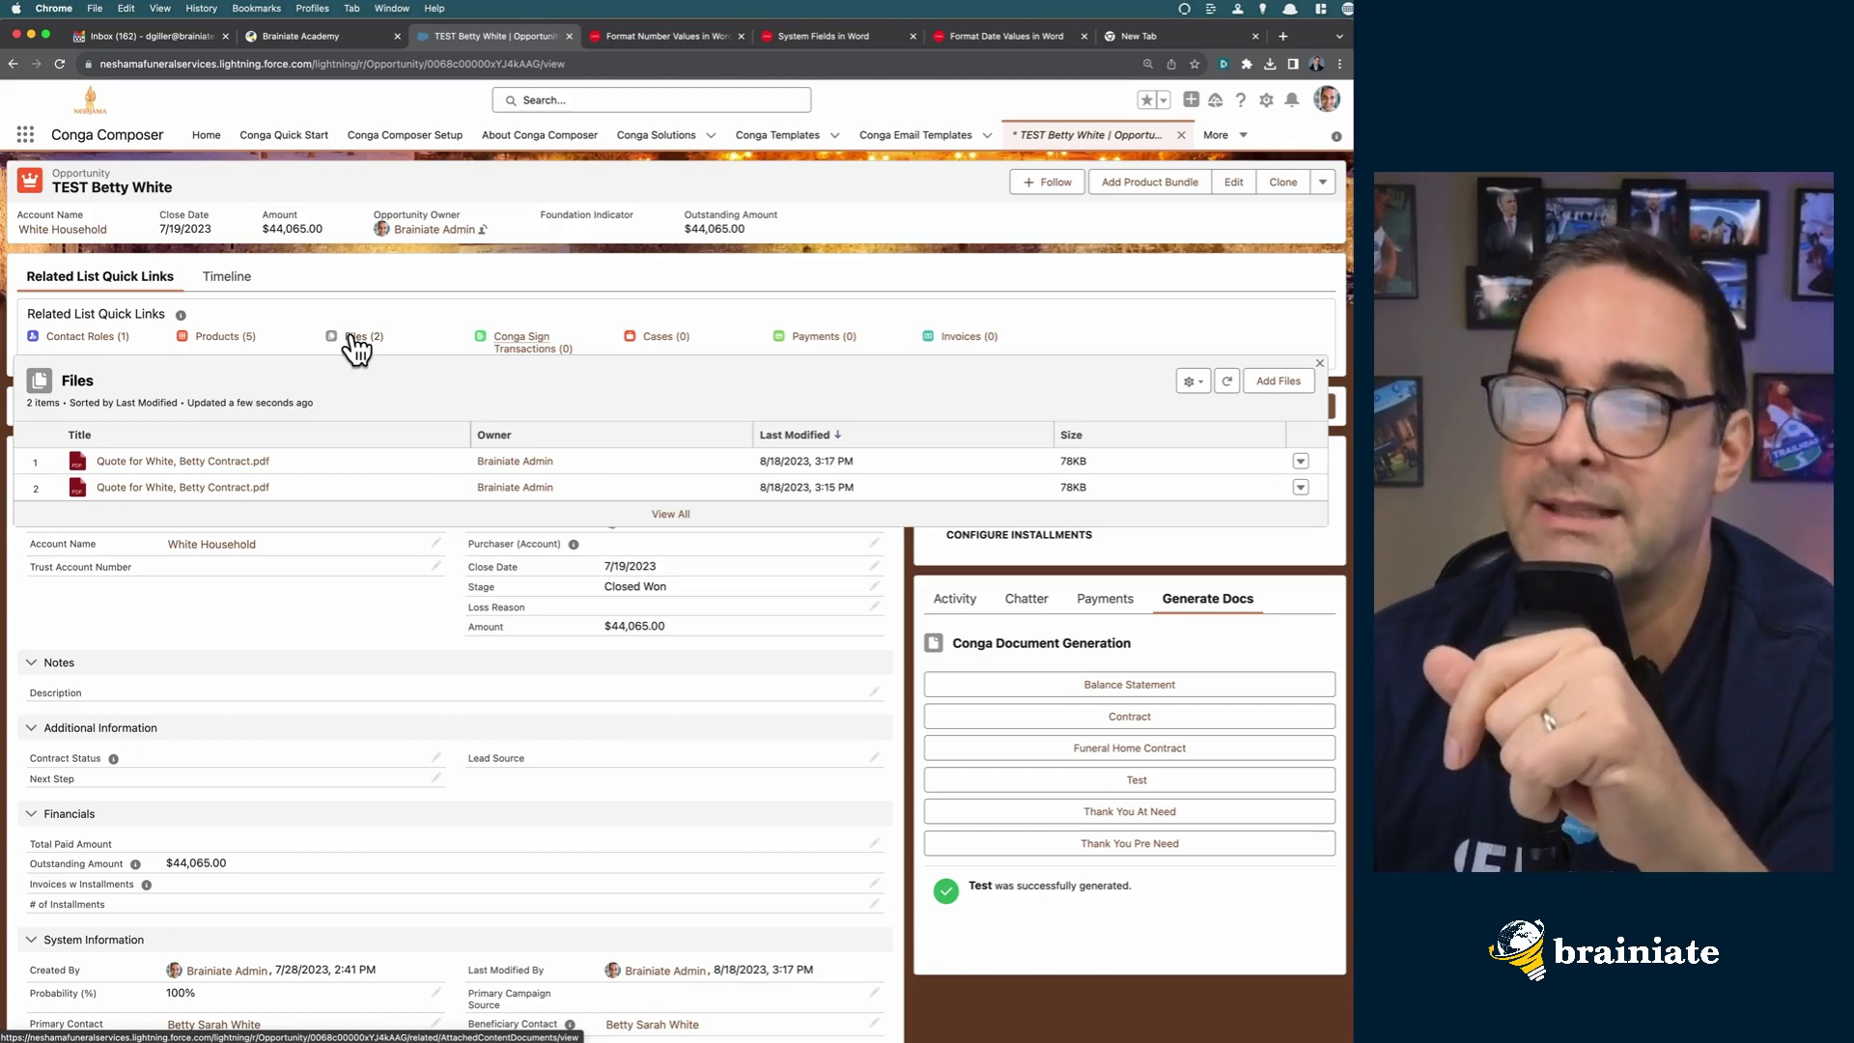
click(232, 461)
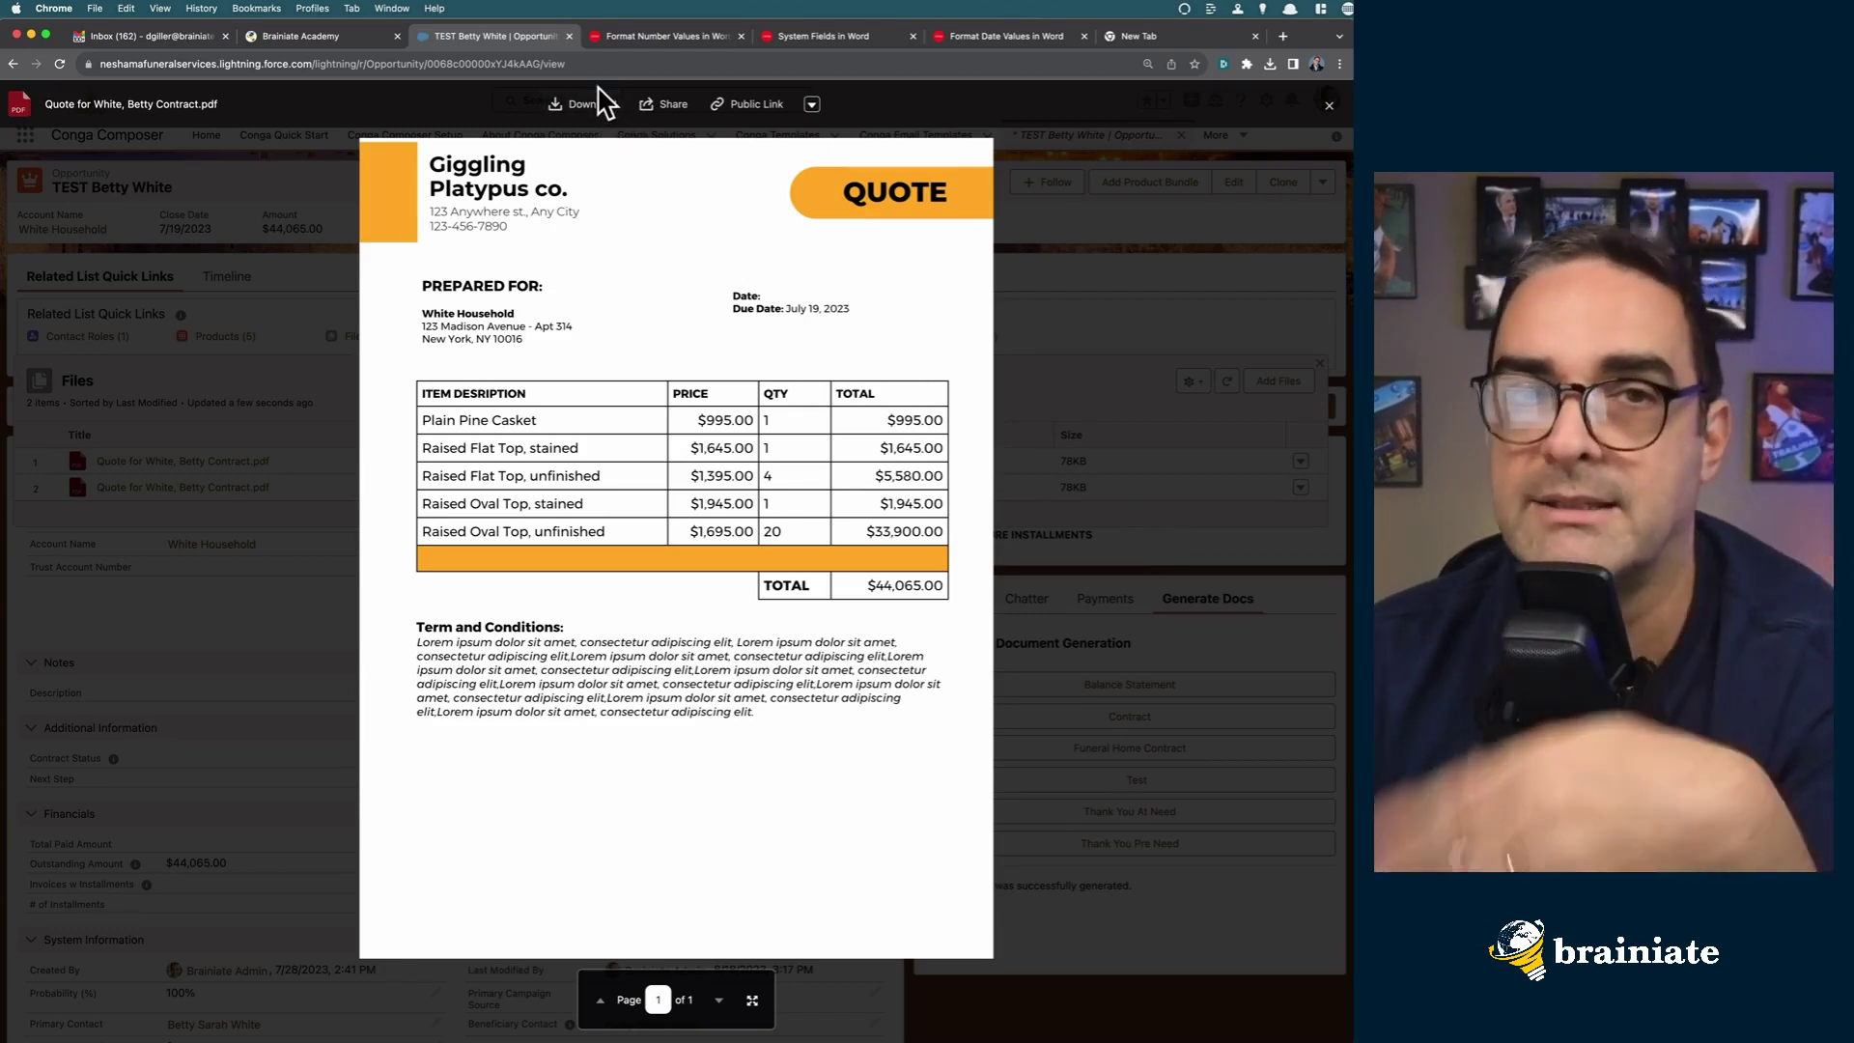
click(1332, 105)
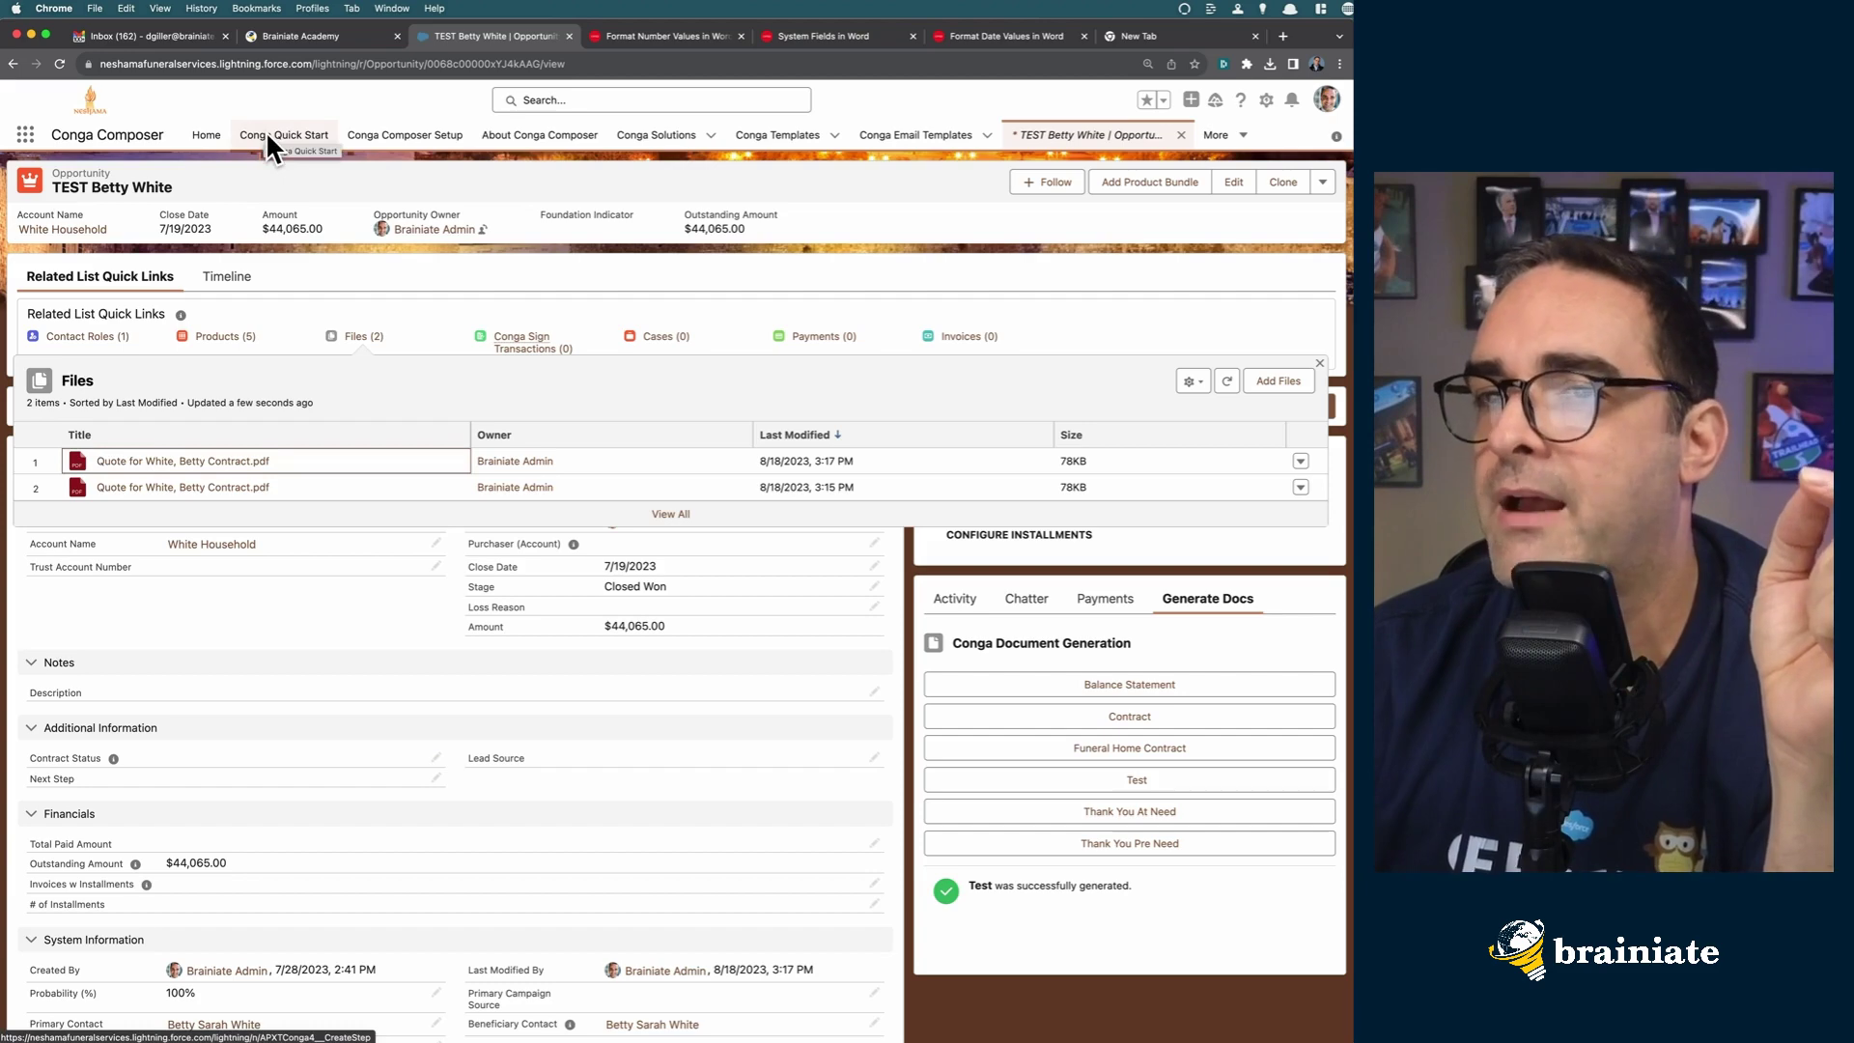
Step: In the Test solution's Assign Behaviors, leave eSignature Off and show the Email behavior settings
click(265, 130)
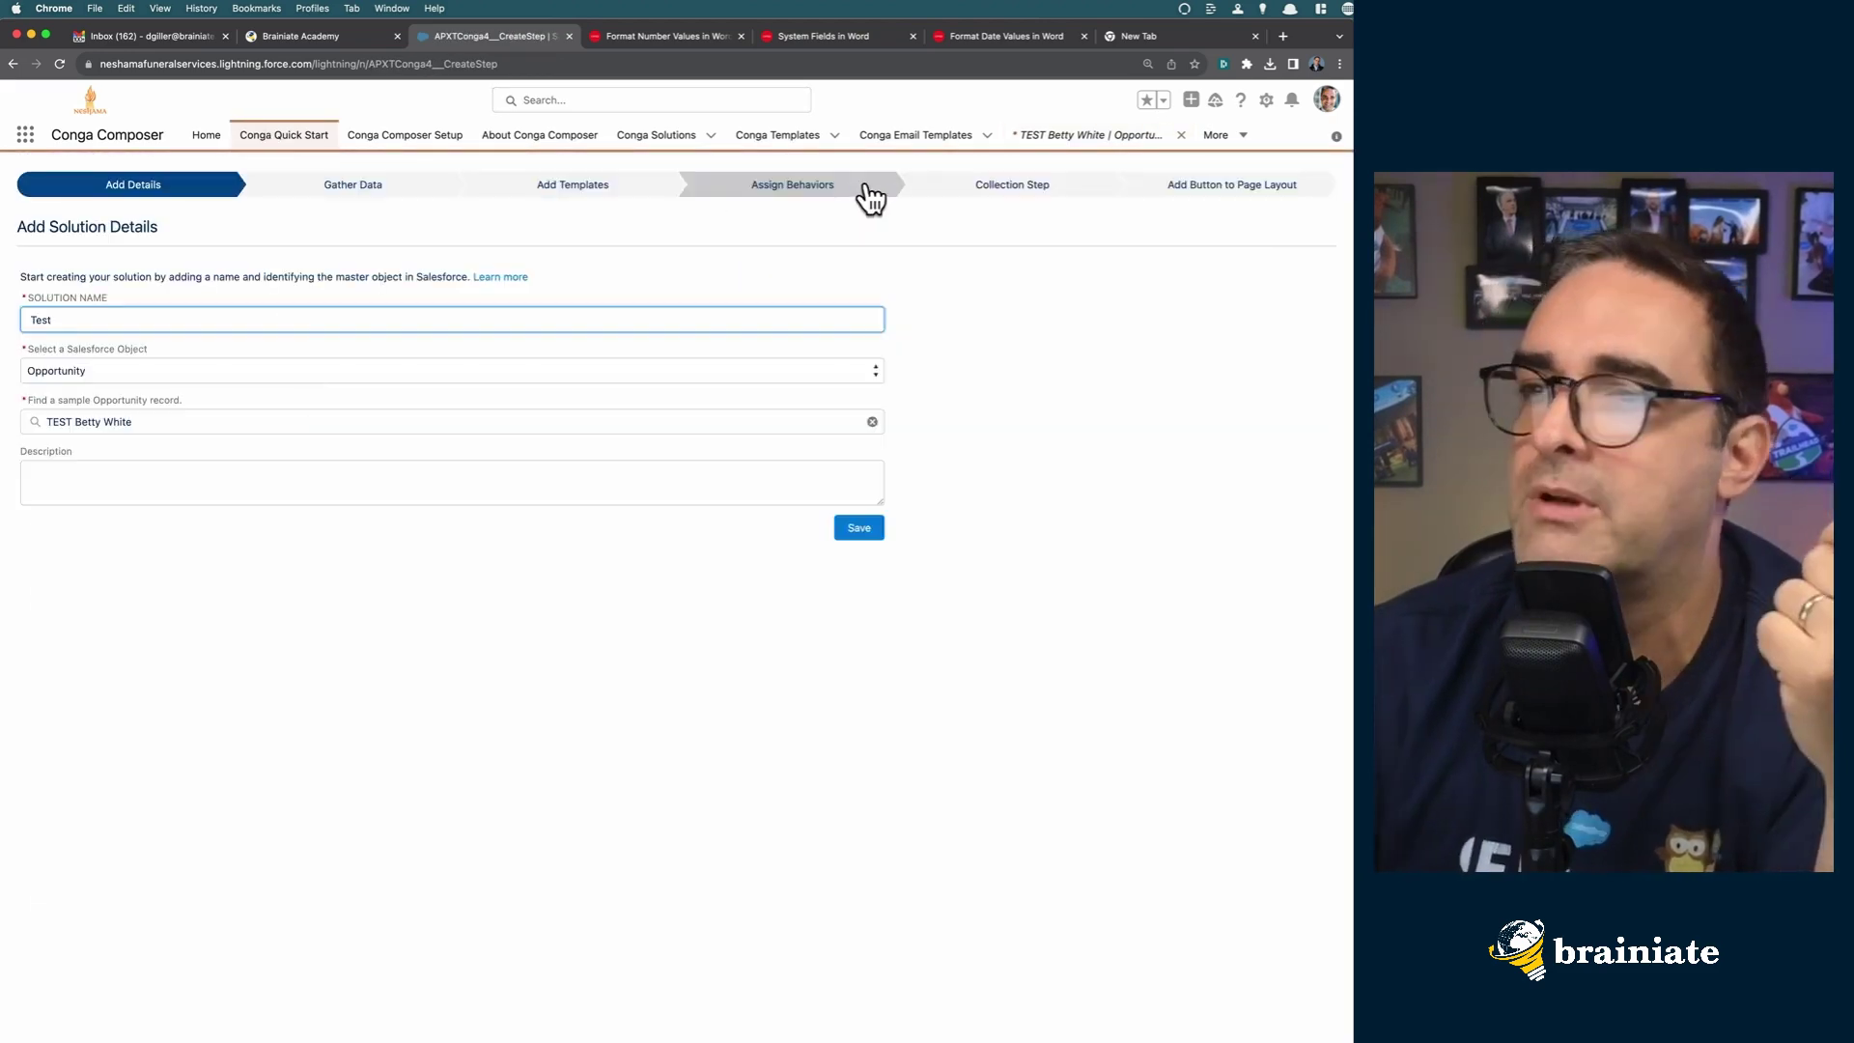
click(854, 196)
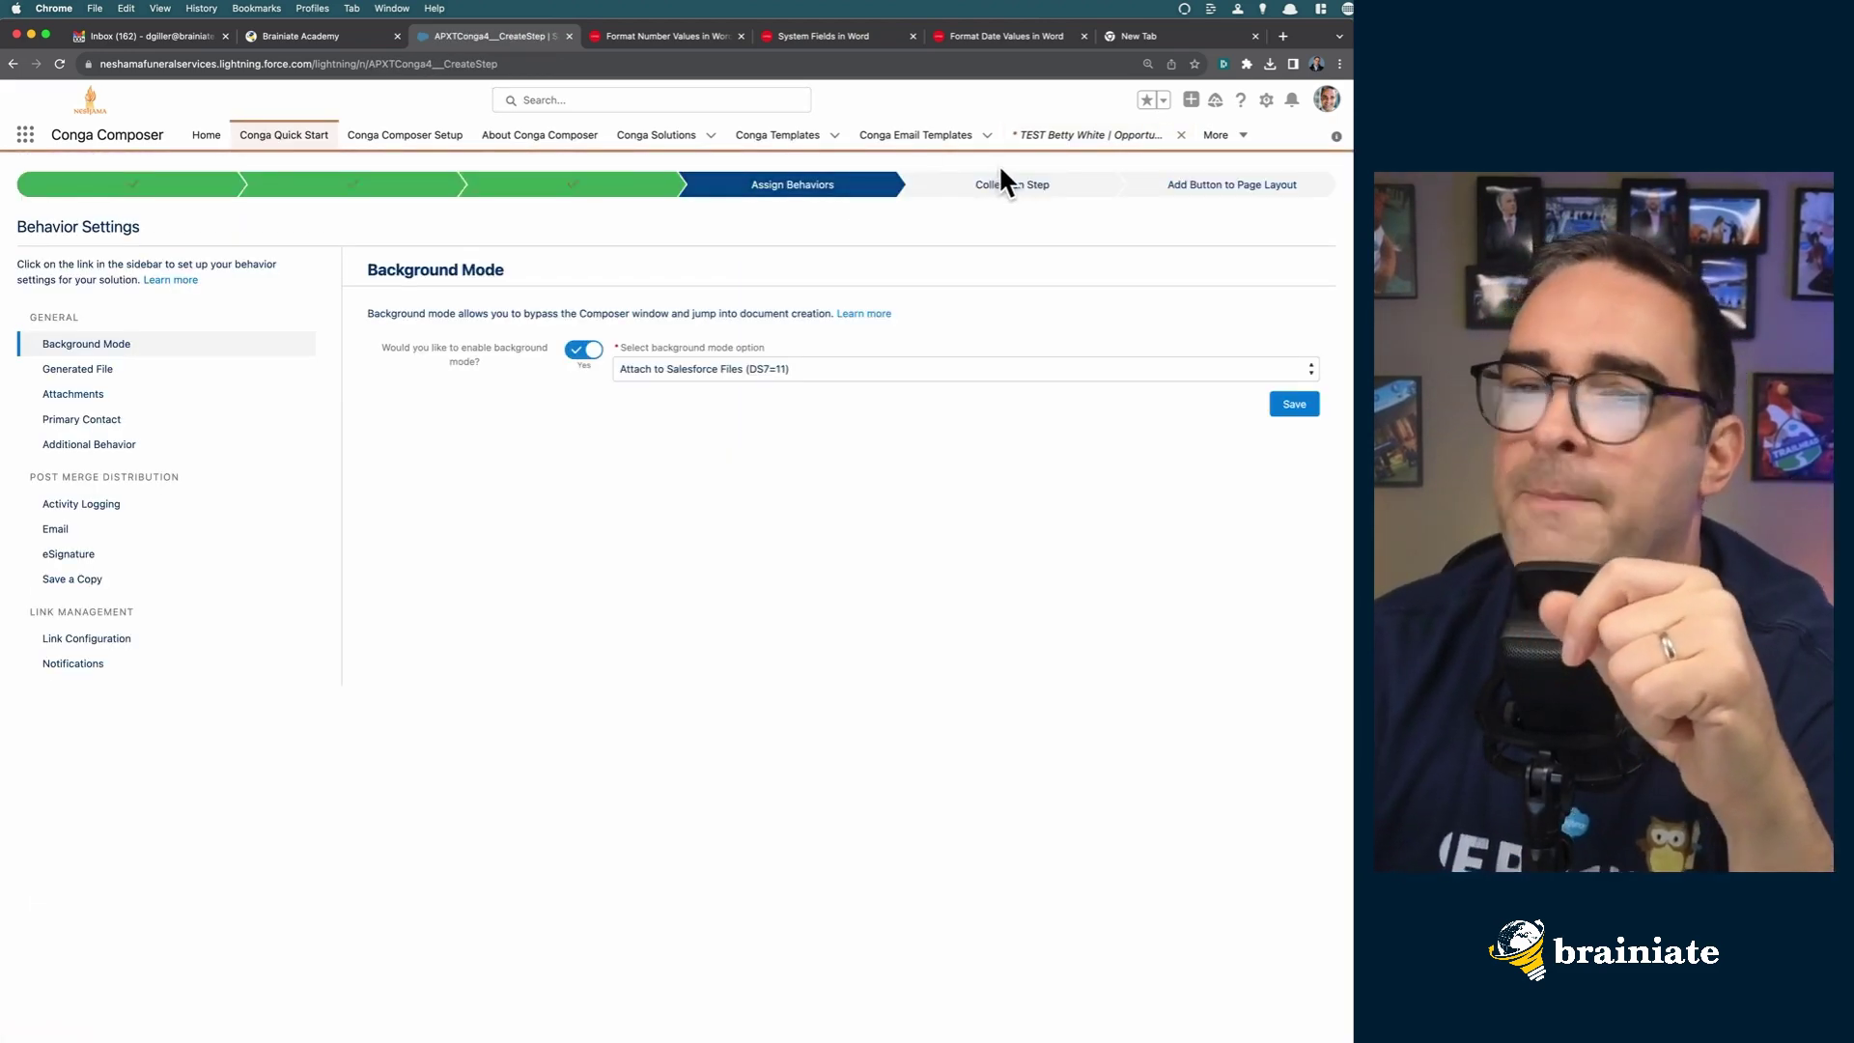
click(65, 554)
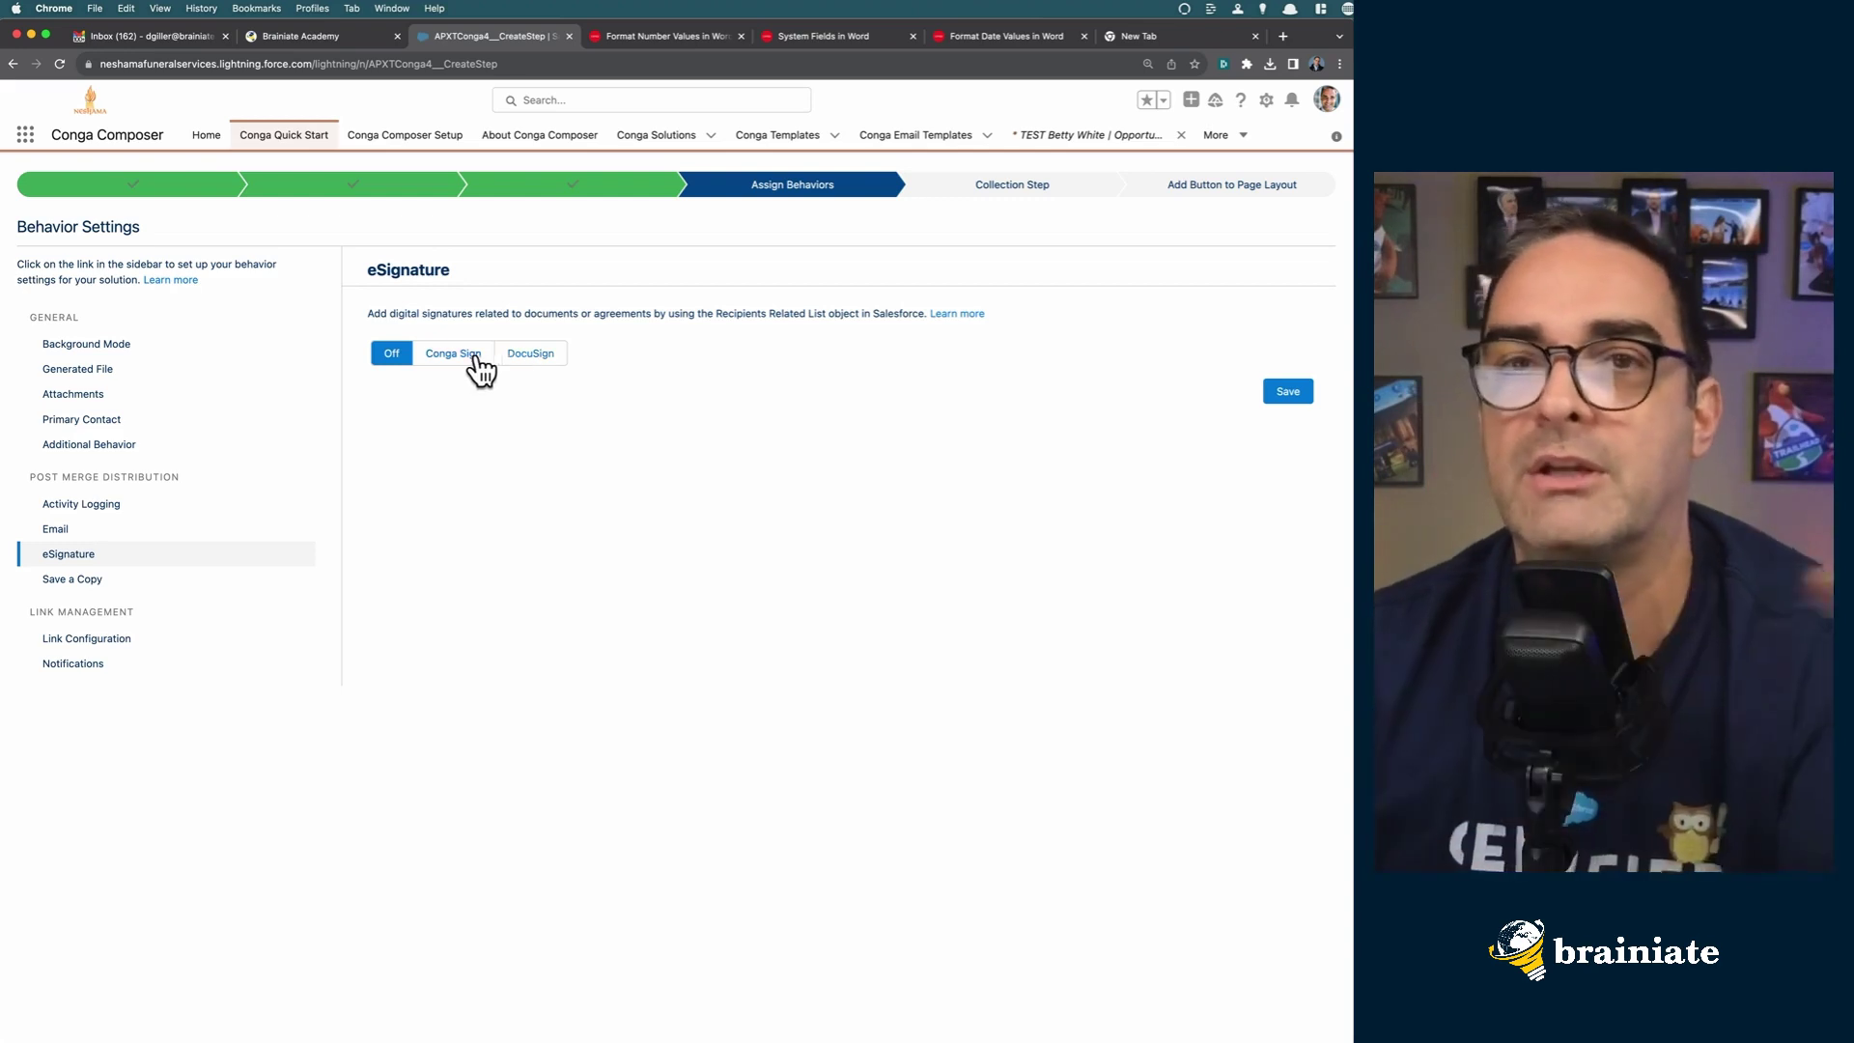
click(467, 355)
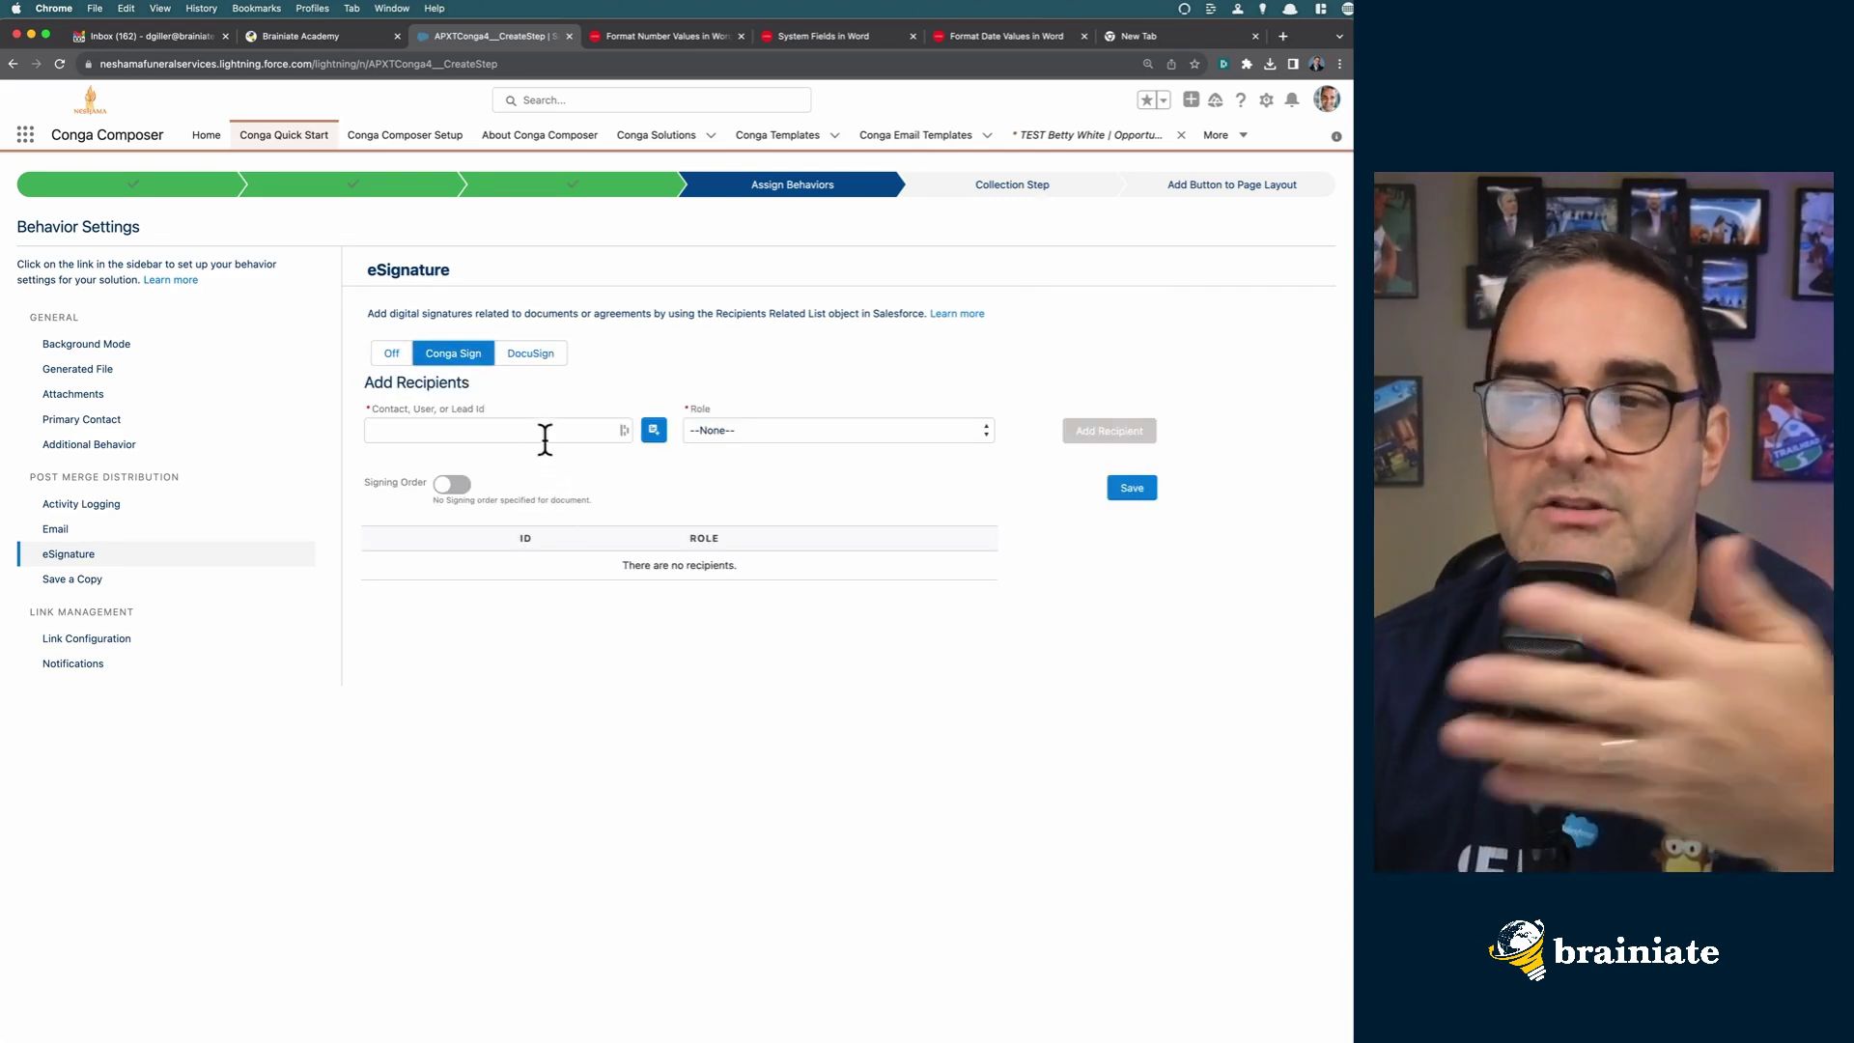
click(523, 354)
click(470, 356)
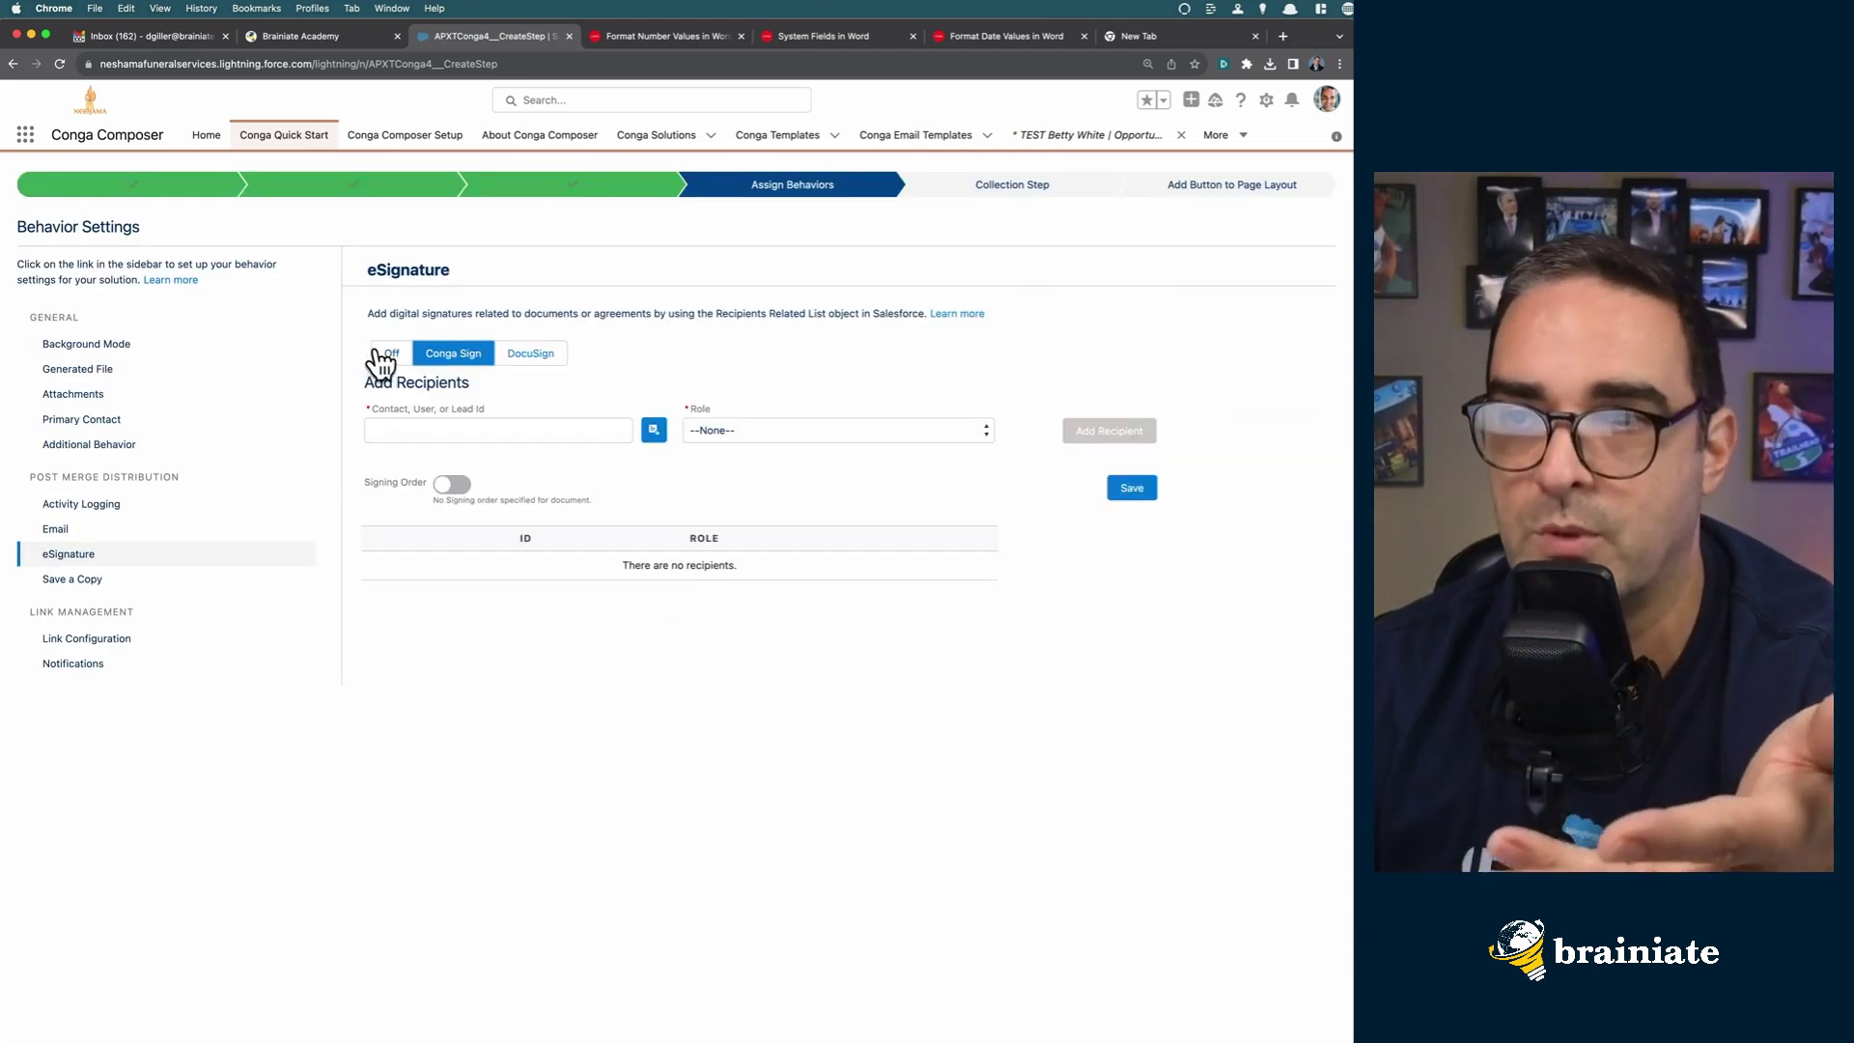
click(391, 354)
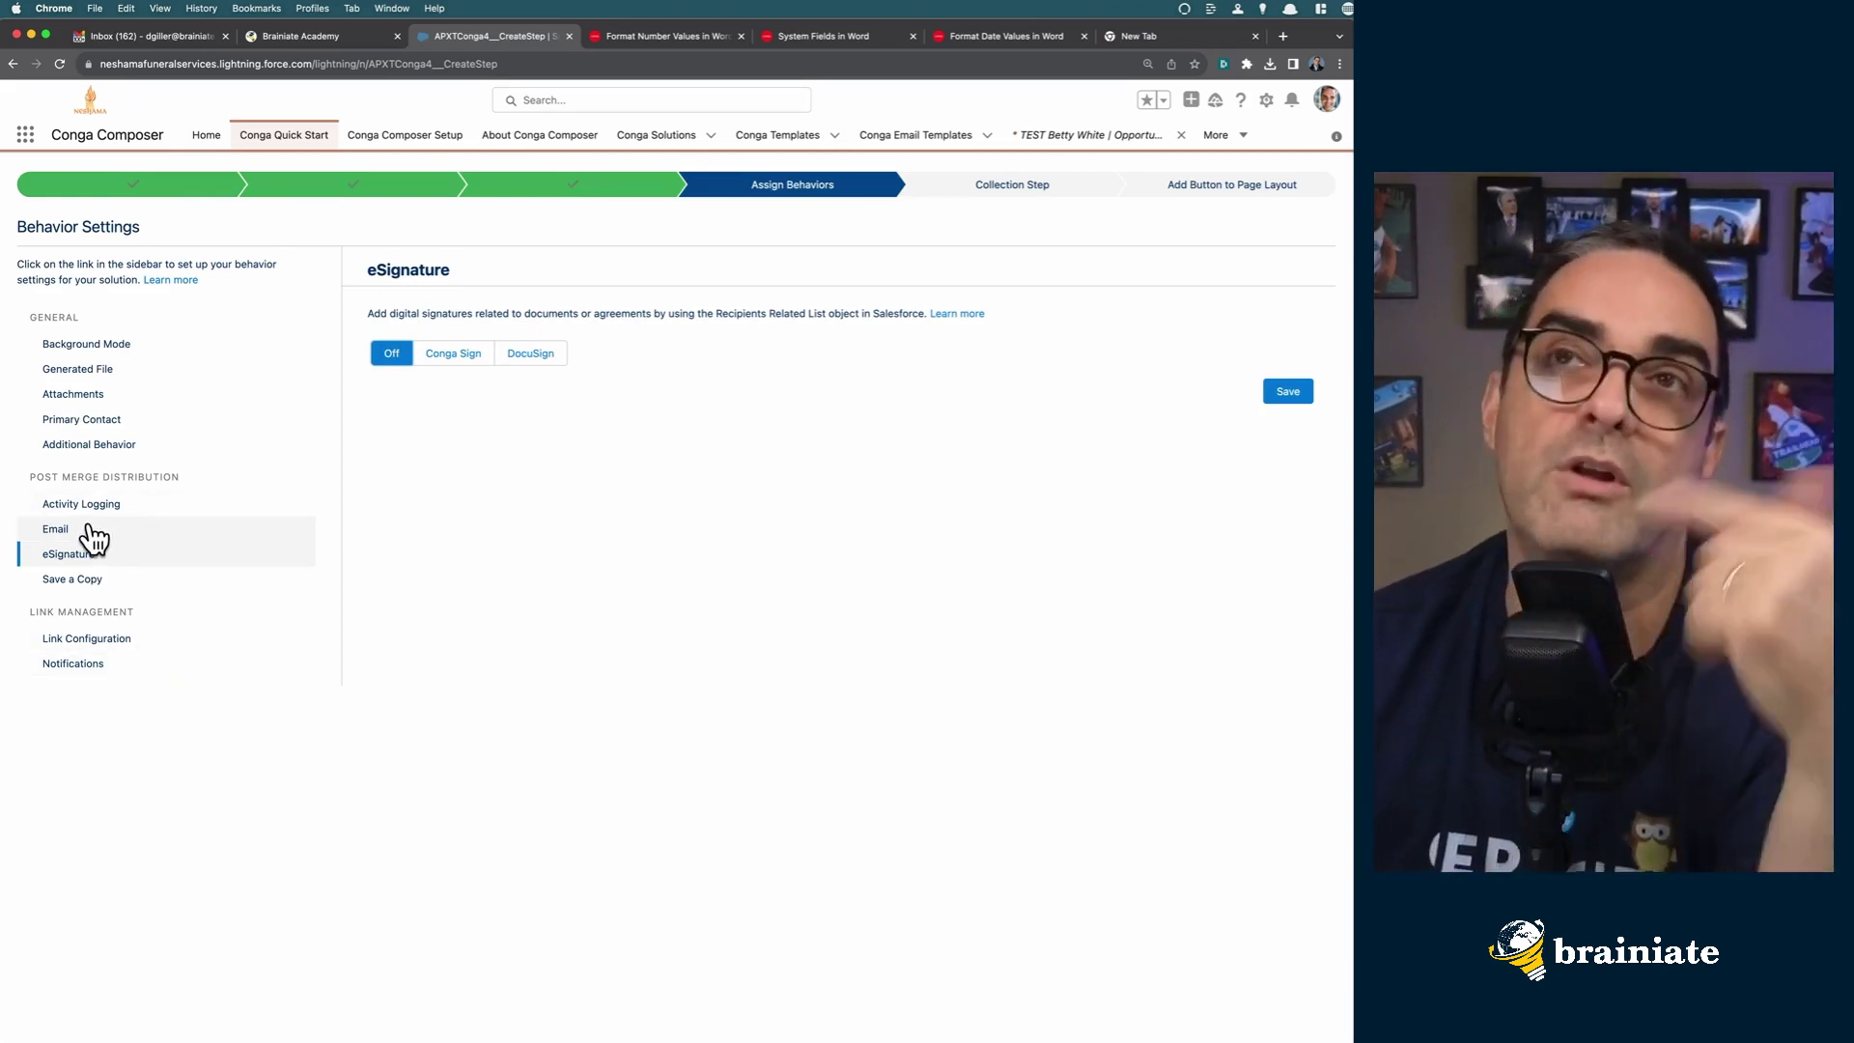
click(77, 531)
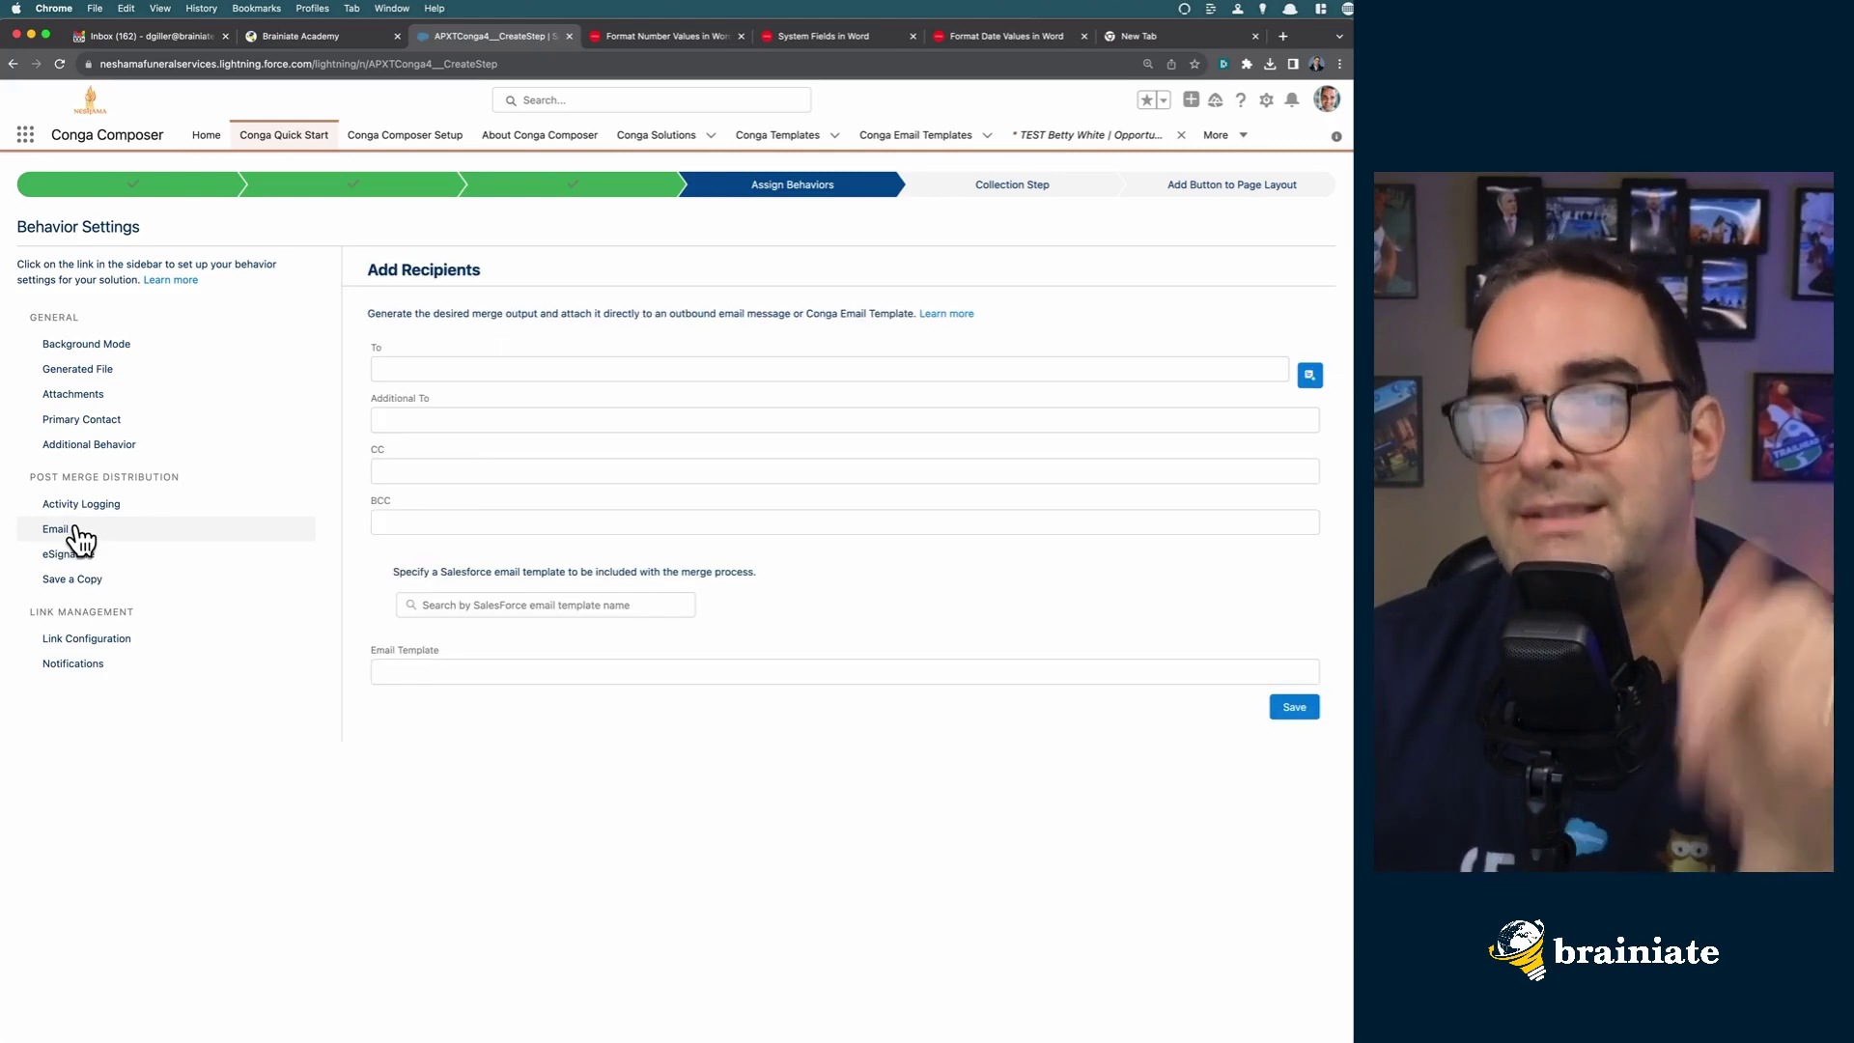